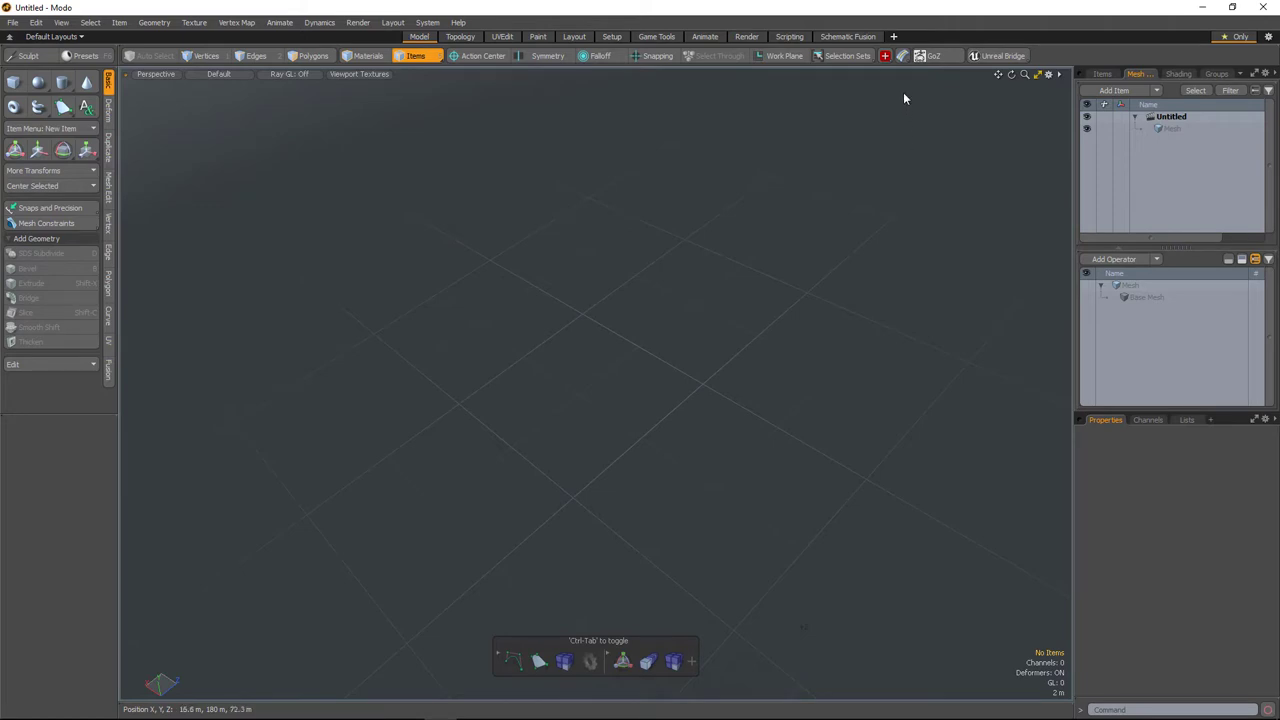
Open the Geo From Curves palette and move it out of the middle of the viewport
left_click(903, 60)
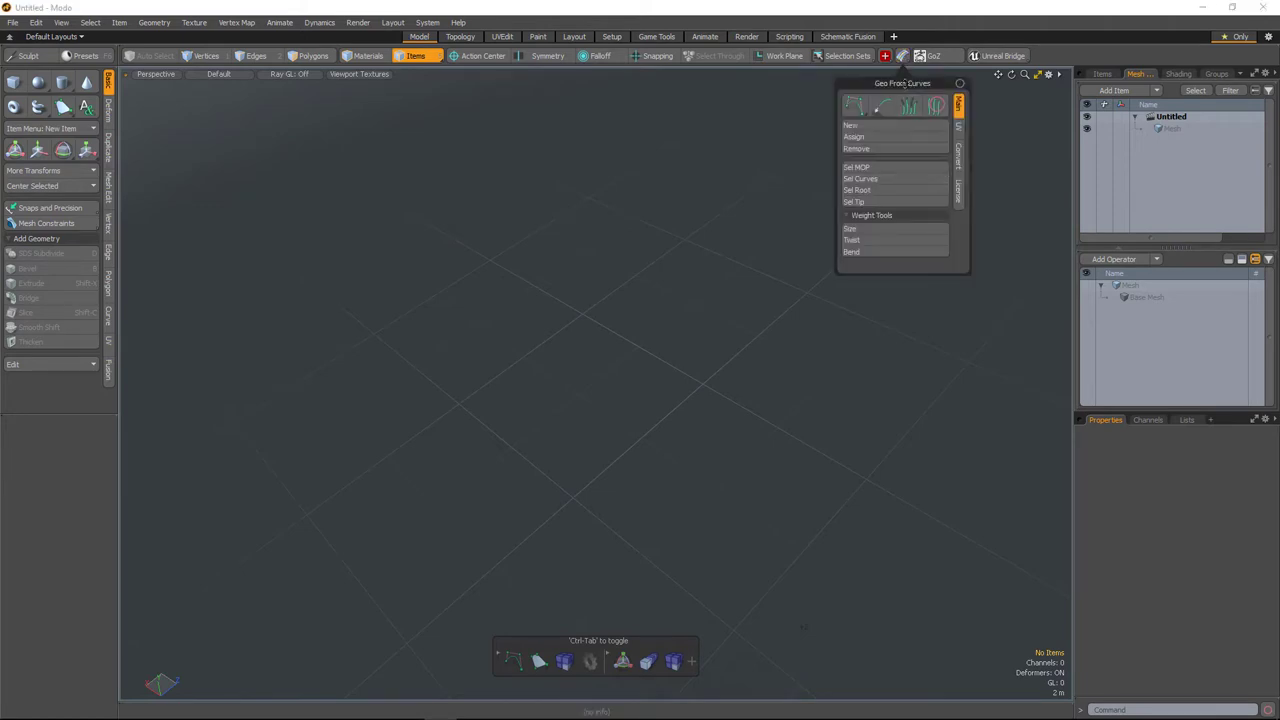
left_click_drag(902, 86, 989, 113)
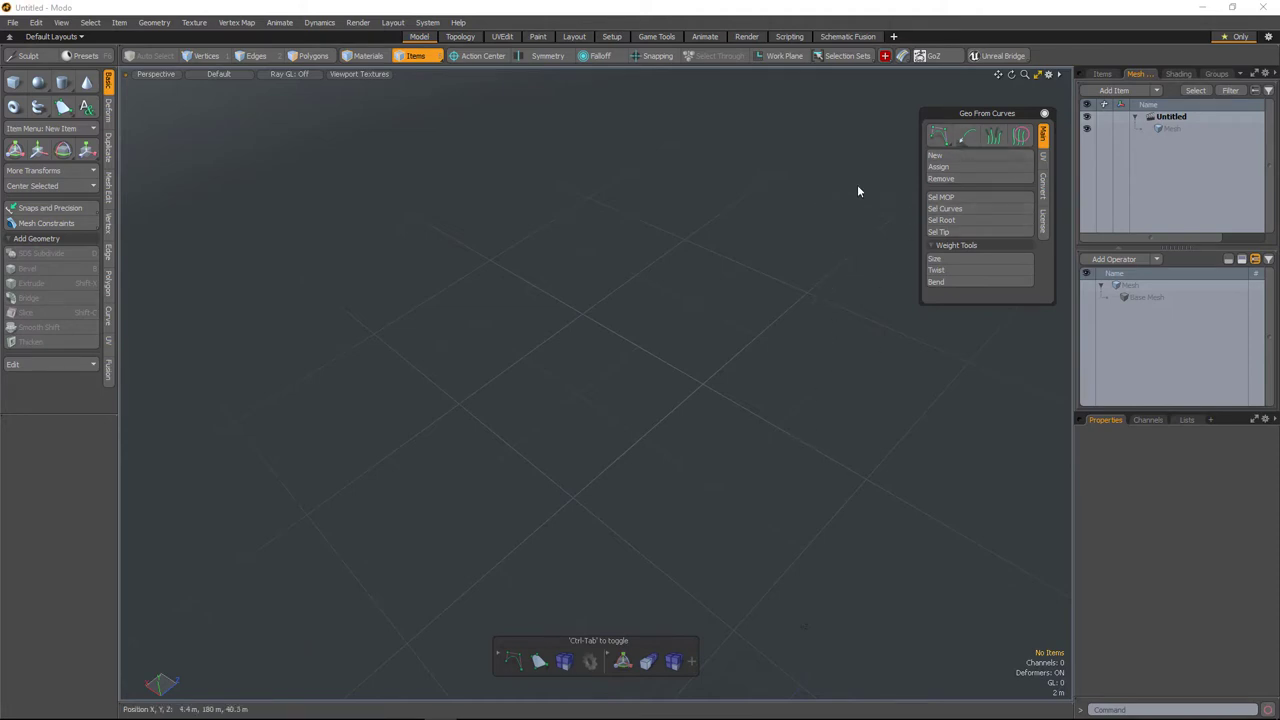
Examine the palette's curve drawing variants: B-Spline, Bezier Curve and Curve
left_click(941, 141)
right_click(944, 139)
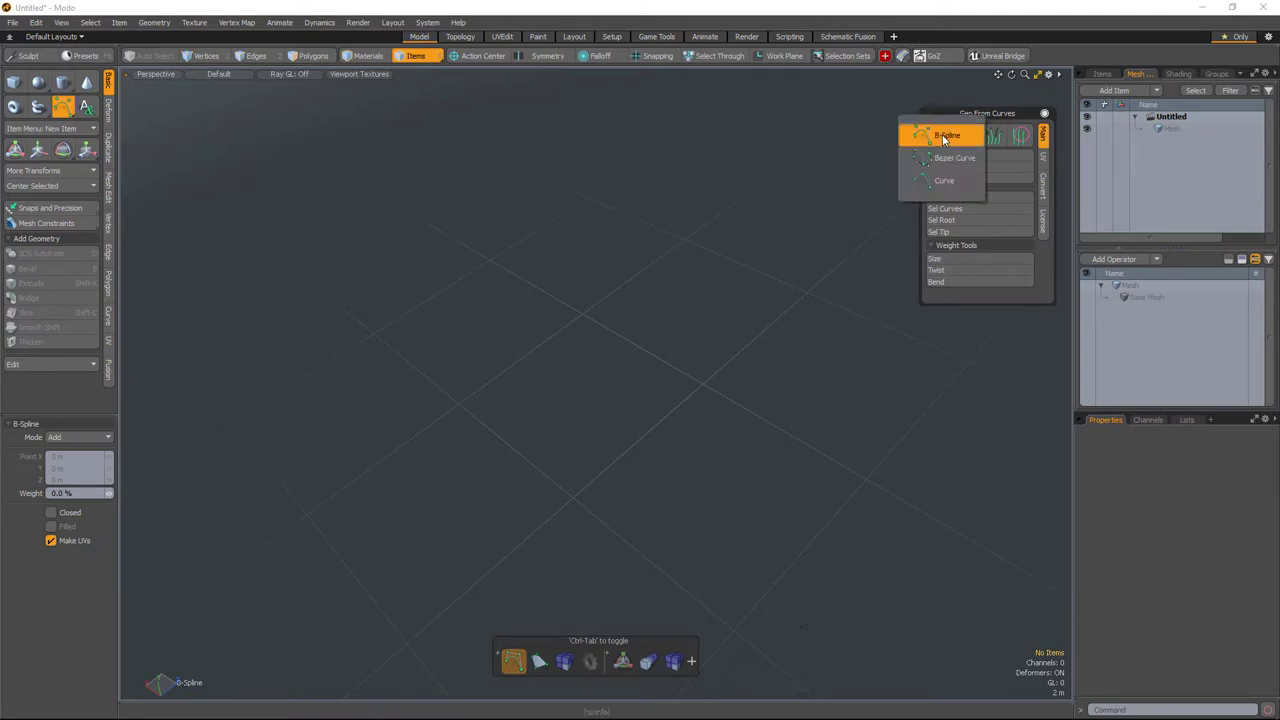
left_click_drag(943, 203, 938, 143)
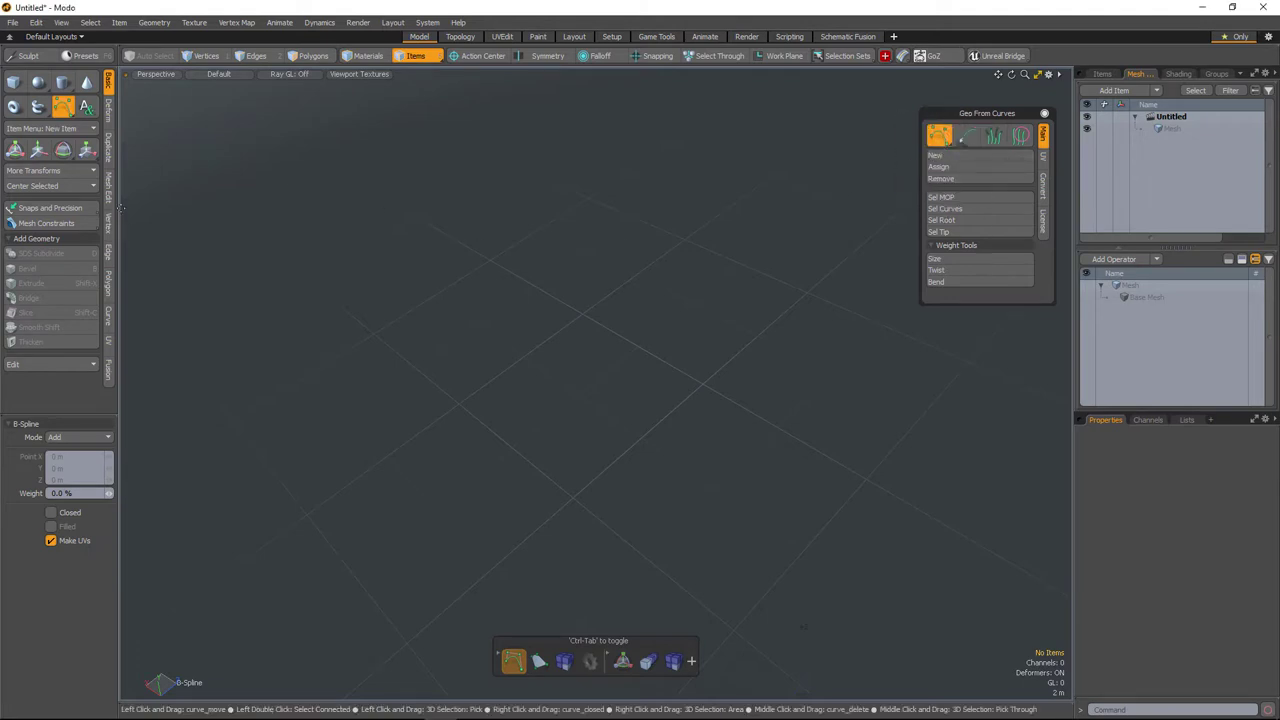
left_click_drag(62, 106, 112, 204)
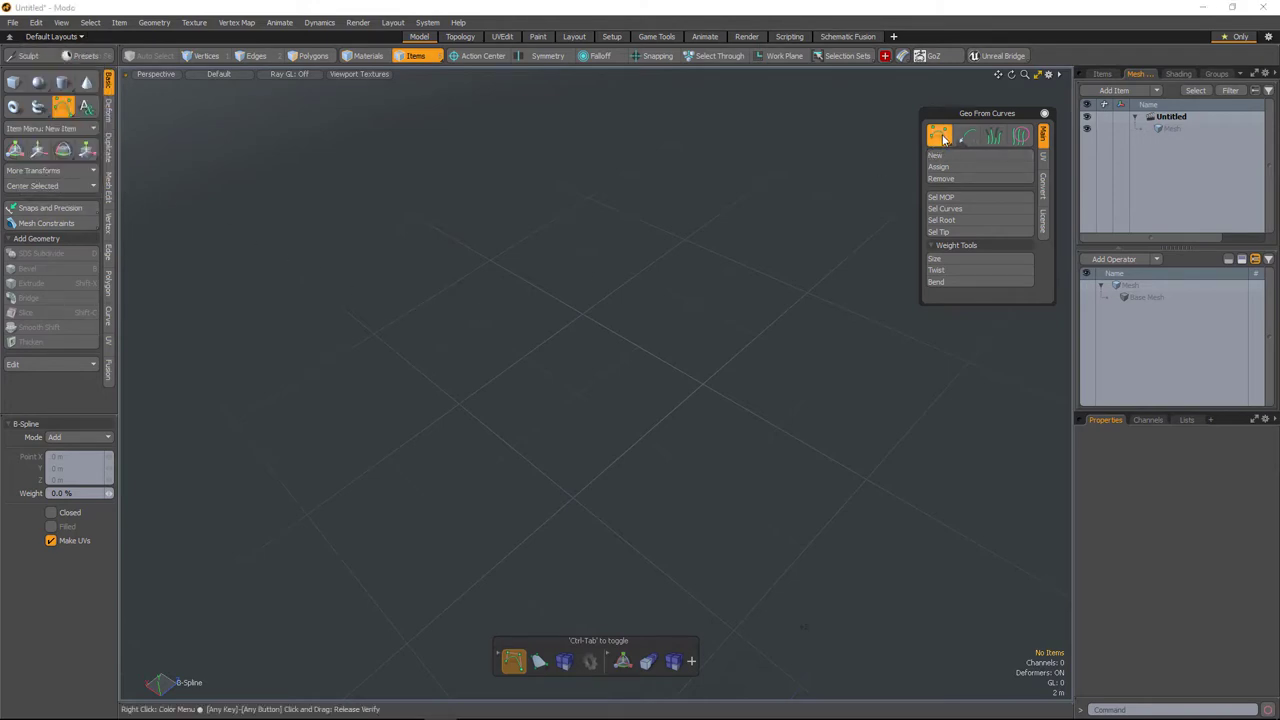
left_click_drag(943, 139, 946, 112)
left_click(940, 142)
left_click(940, 141)
Choose the Pen tool and set its type to Polyline
left_click_drag(62, 106, 71, 67)
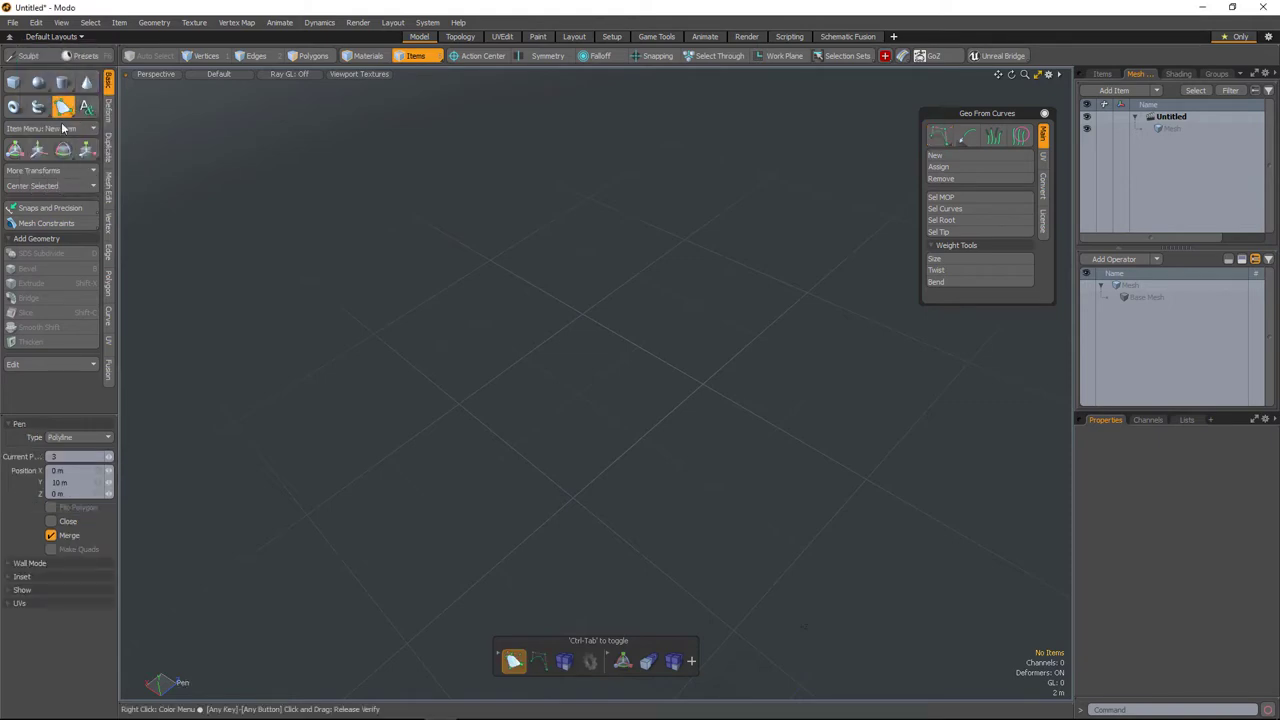
left_click(55, 437)
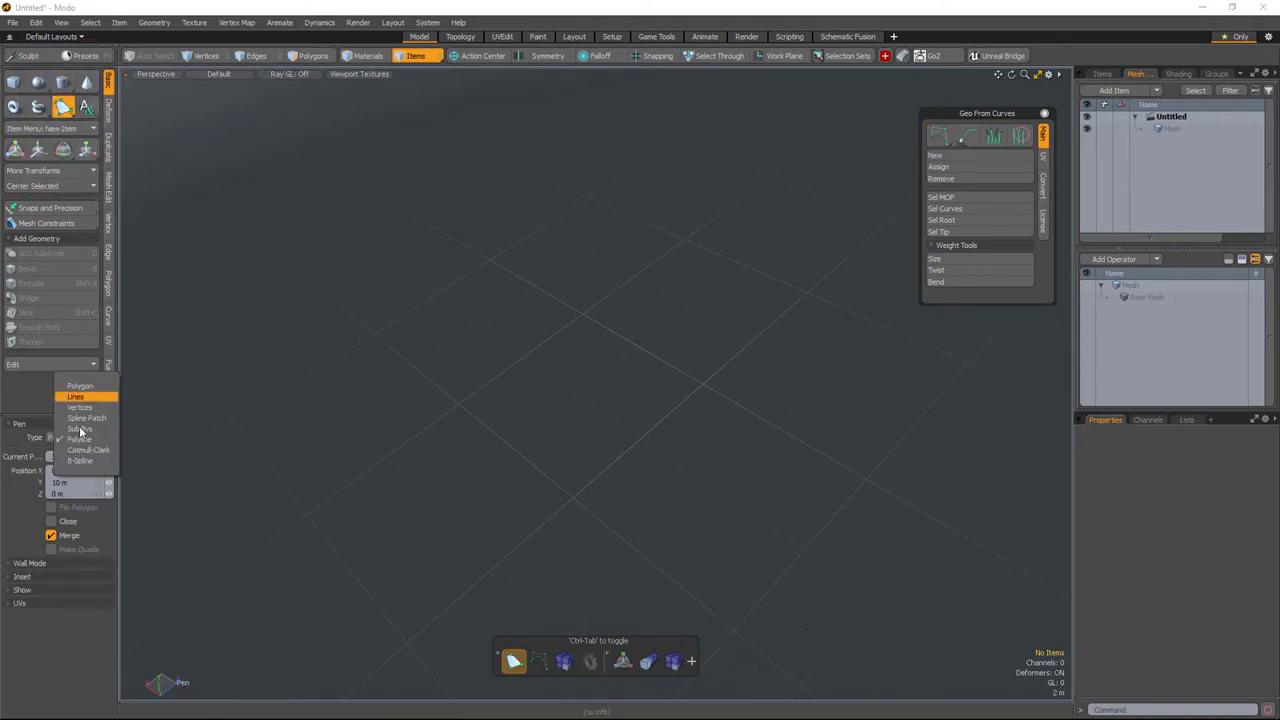
left_click(85, 440)
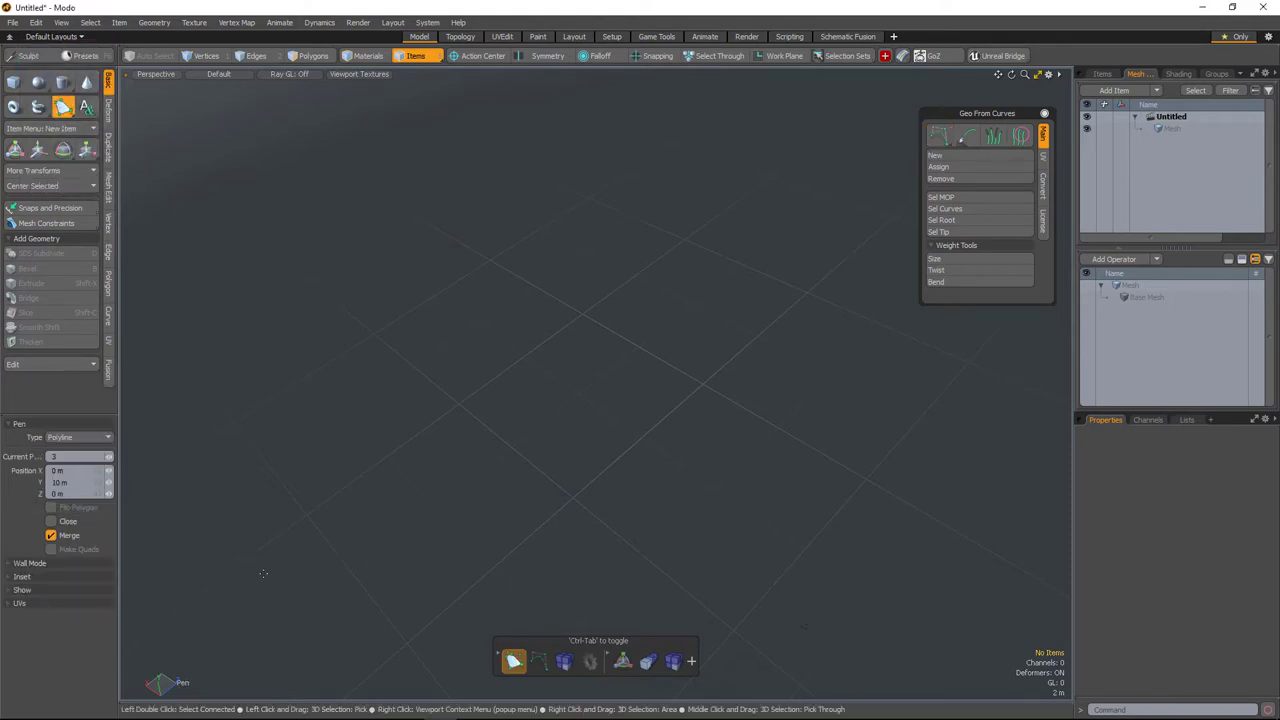
Draw an open B-Spline curve with five control points, sweeping down and across the work plane
left_click(939, 136)
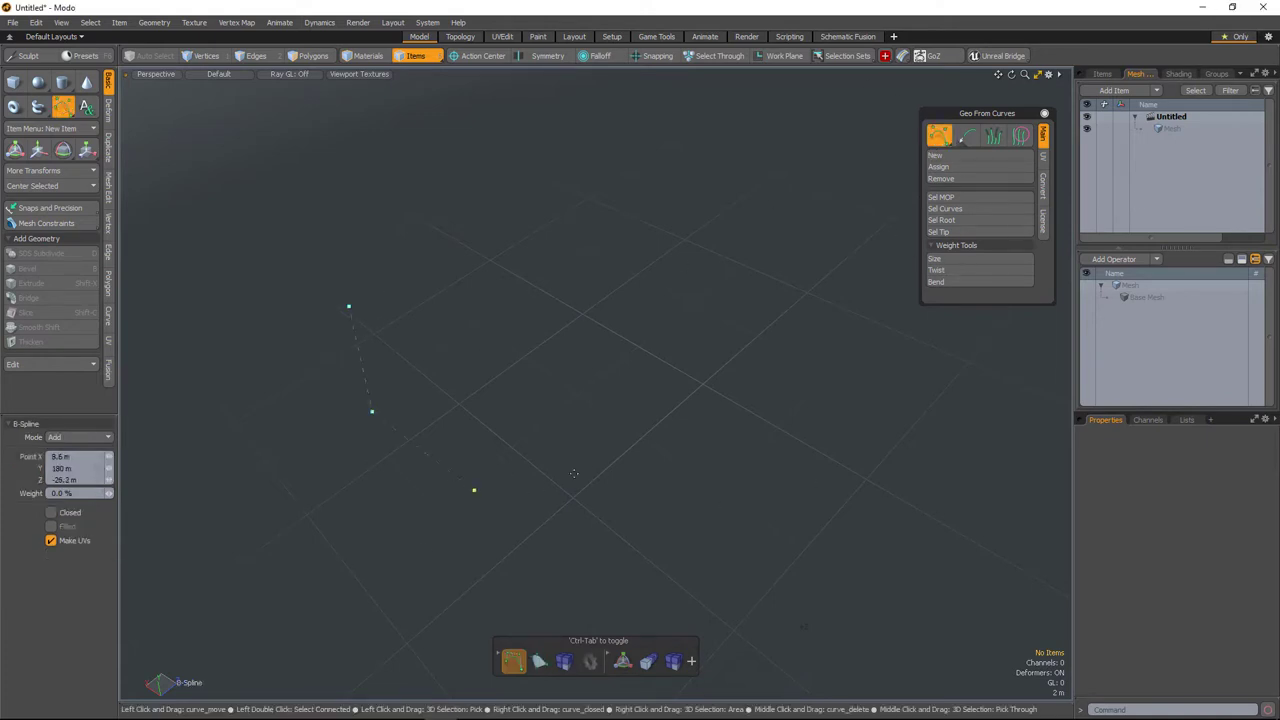
left_click(620, 471)
left_click(723, 446)
left_click_drag(725, 450, 771, 504, "alt")
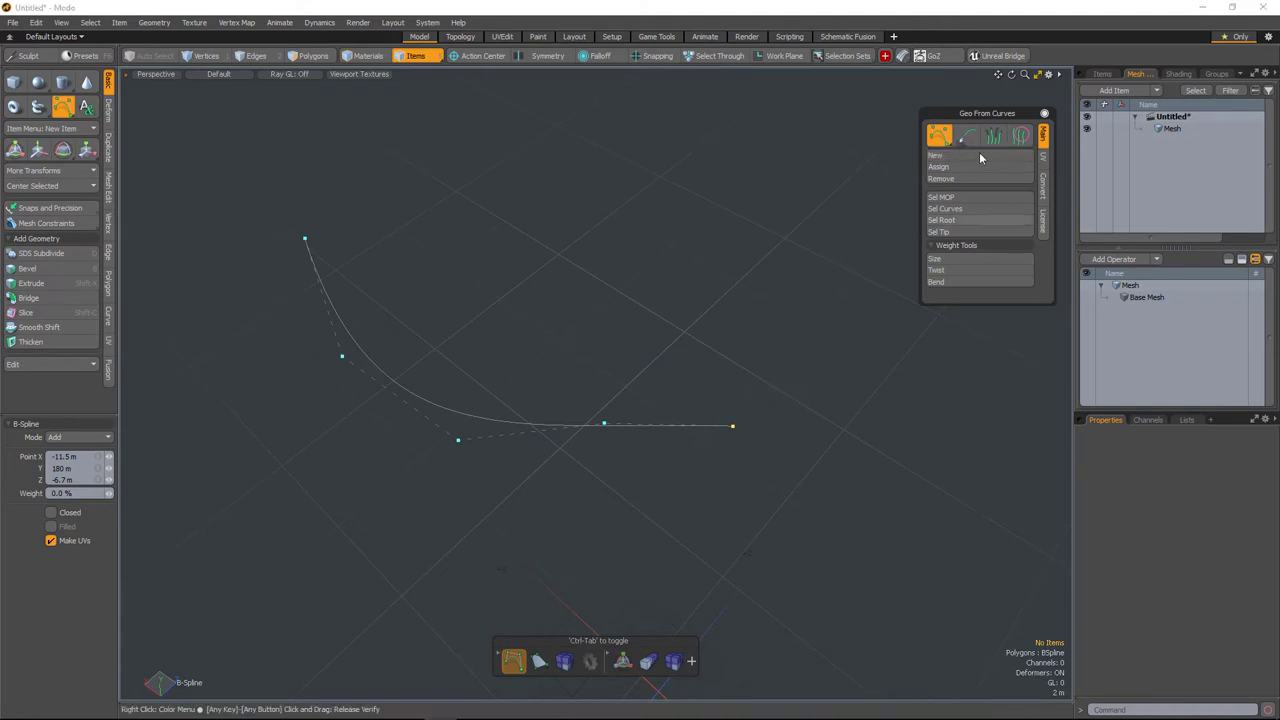
Generate a new PolyStrips mesh from the curve mesh with Geo From Curves
left_click(1175, 130)
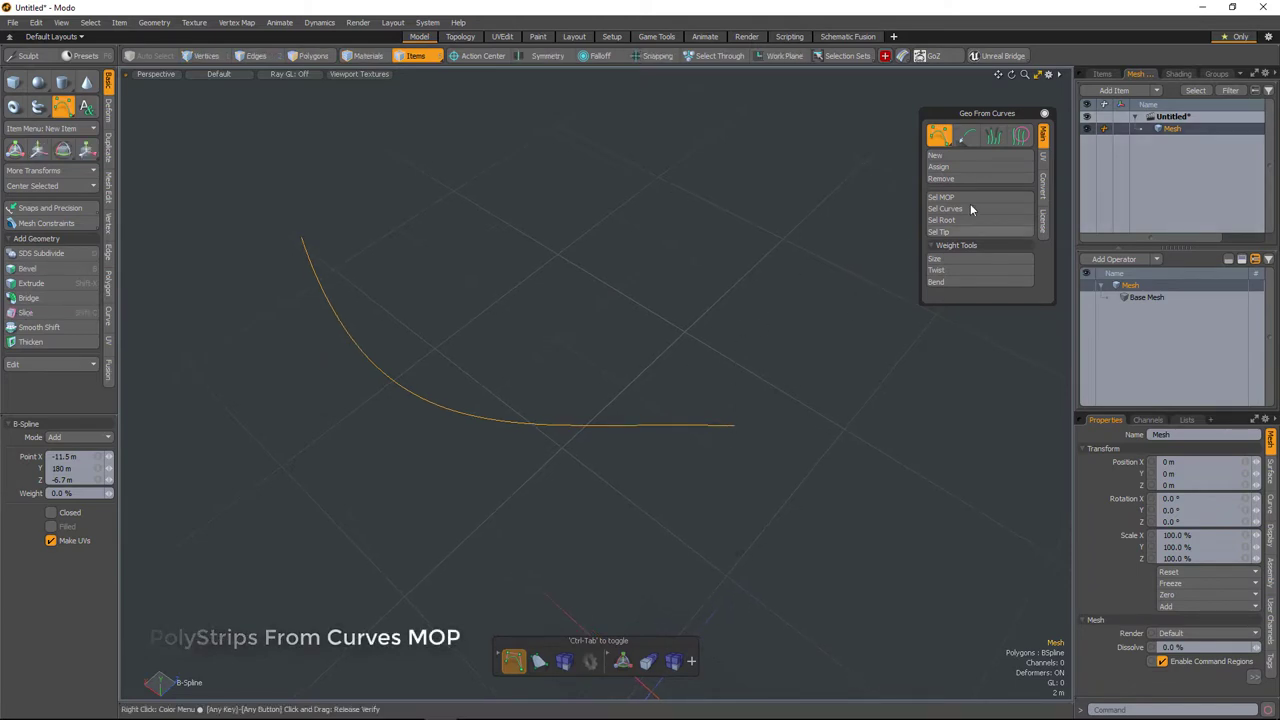
left_click(967, 154)
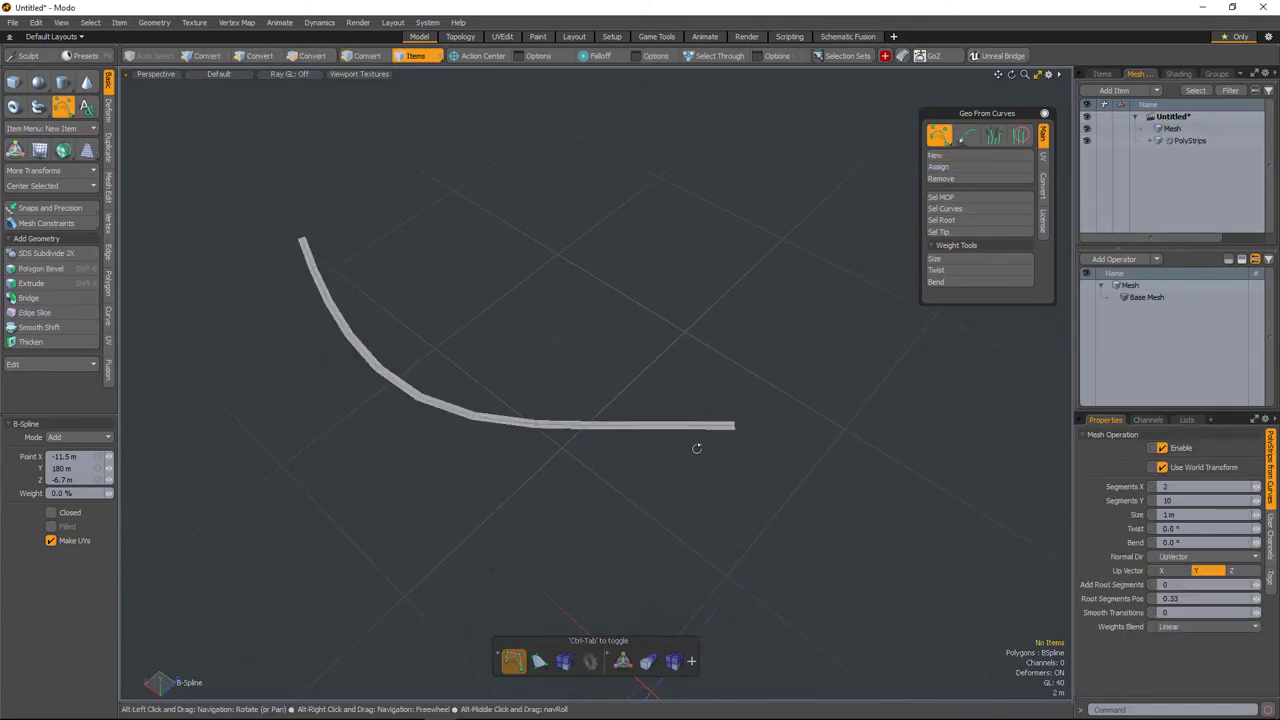
Select the curve's two middle control vertices and move them upward along Y to reshape the strip
left_click_drag(680, 460, 840, 347, "alt")
left_click_drag(656, 422, 871, 343, "alt+shift")
left_click_drag(657, 472, 680, 509, "alt+shift")
key("1")
key("space")
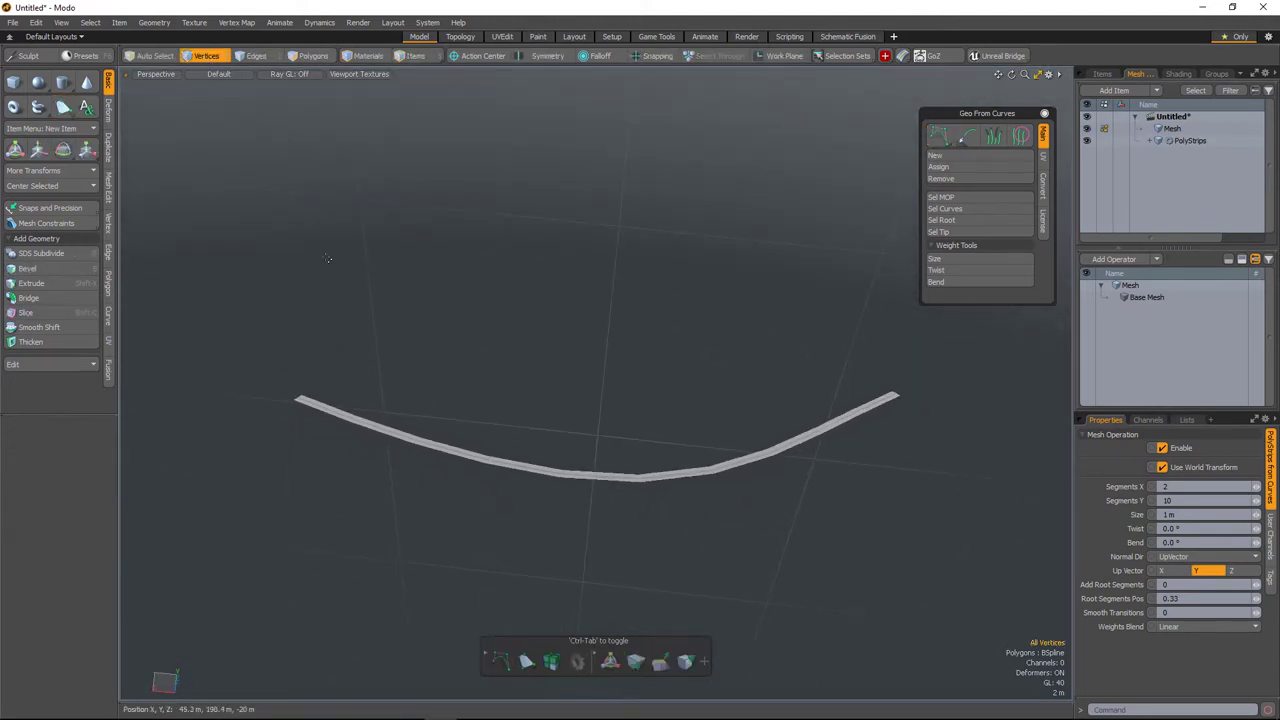
mouse_move(377, 335)
right_mouse_down()
mouse_move(757, 417)
mouse_move(752, 408)
right_mouse_up()
left_click_drag(752, 408, 744, 380, "alt")
key("w")
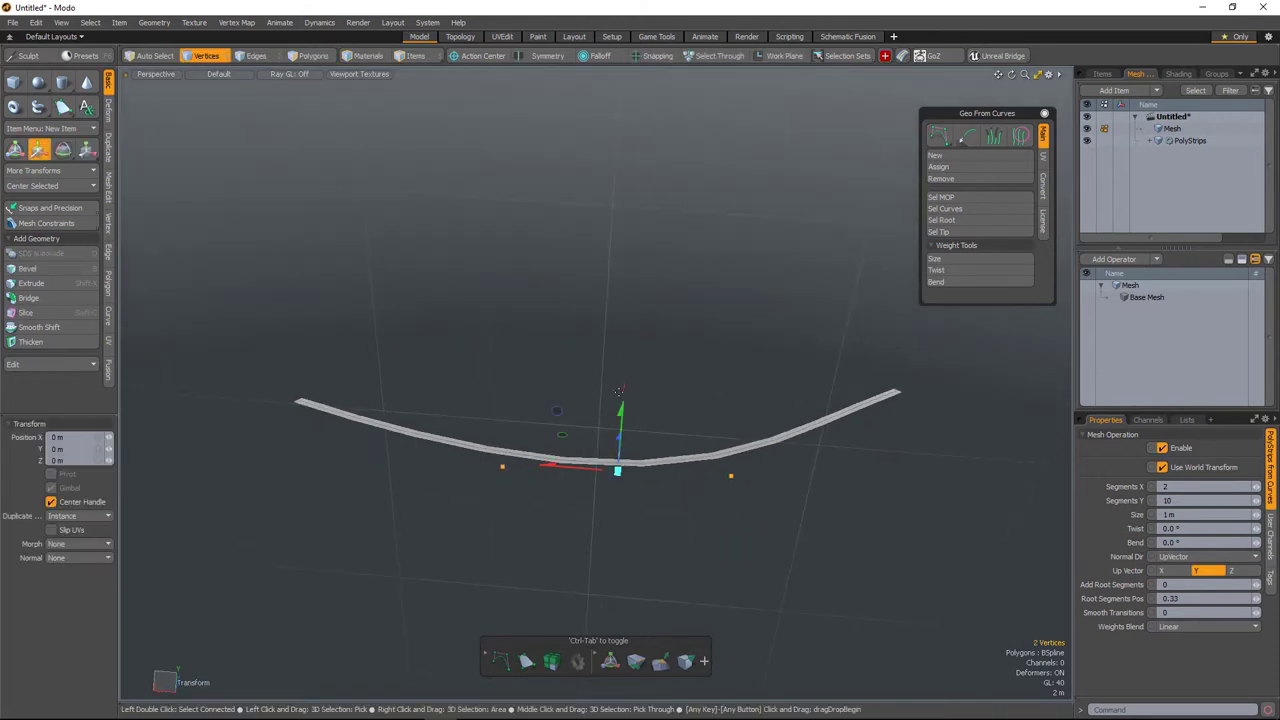
left_click_drag(621, 408, 629, 294)
key("space")
left_click_drag(800, 395, 722, 500, "alt")
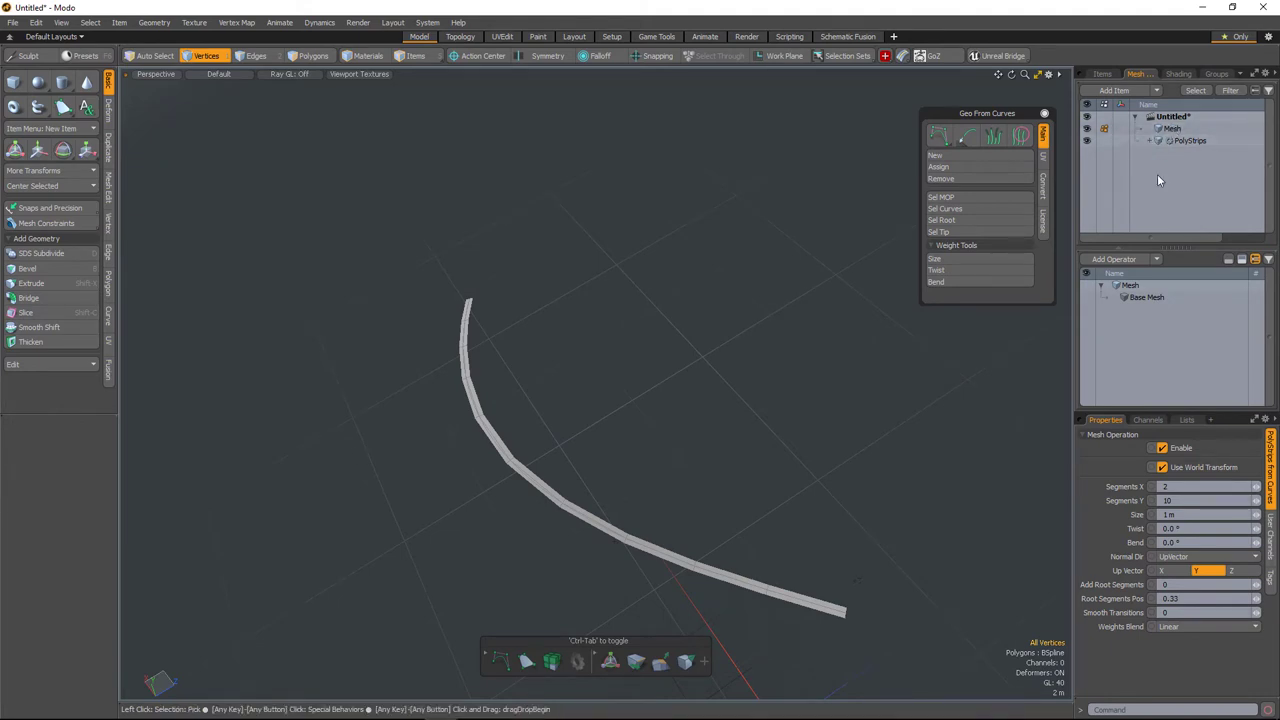
Expand the PolyStrips item and its PolyStrips from Curves operator to inspect the source meshes
left_click(1177, 145)
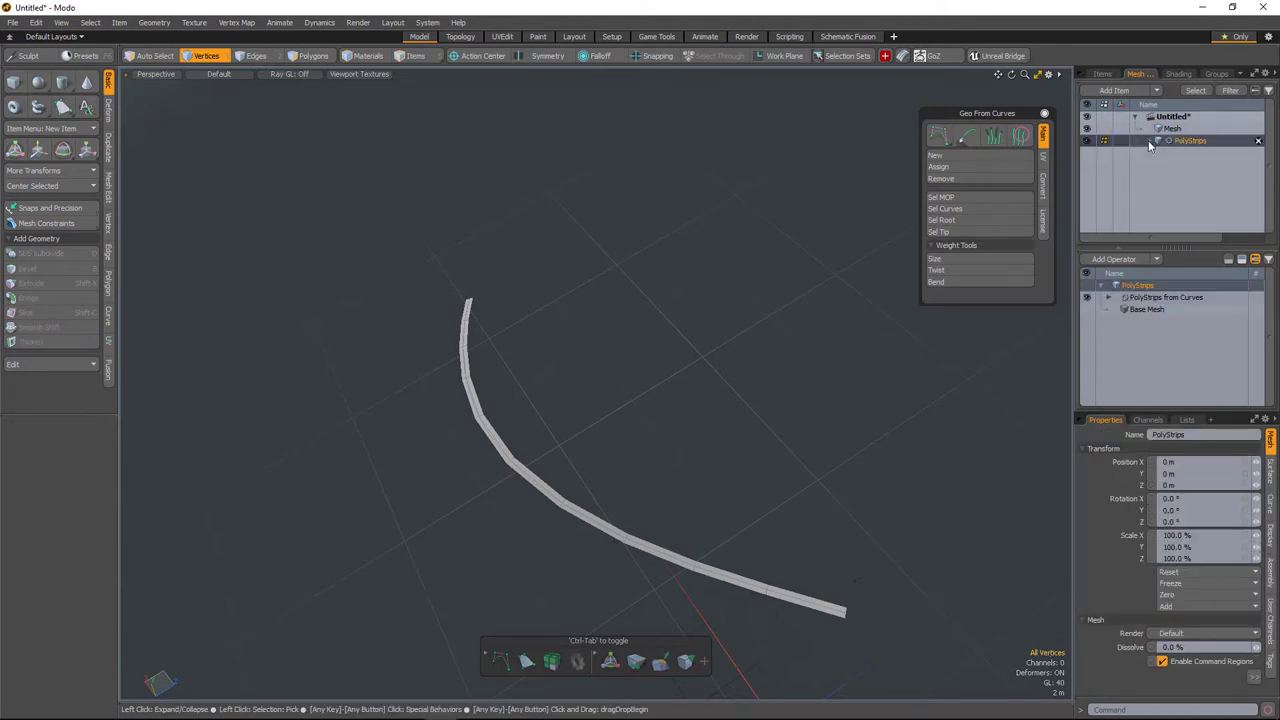
left_click(1150, 141)
left_click(1142, 297)
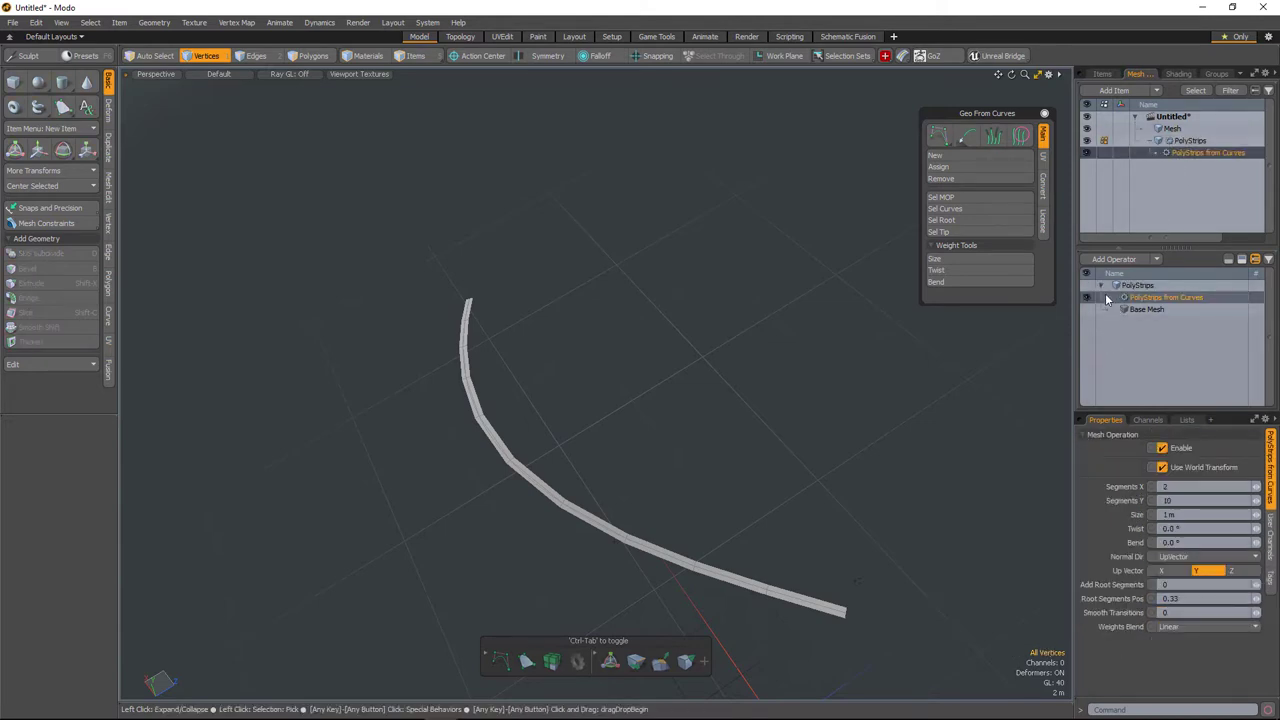
left_click(1108, 297)
left_click(1117, 310)
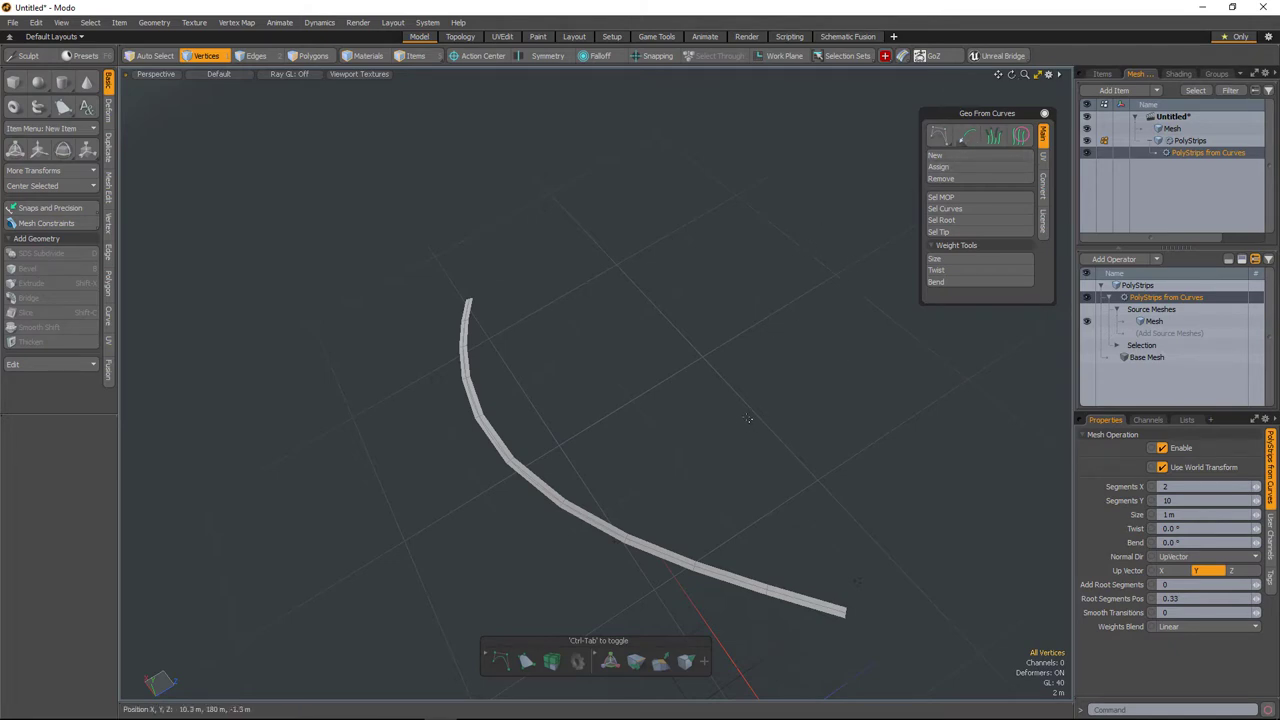
Add a new mesh item and draw a shallow S-shaped B-Spline curve in it, beyond the first strip
left_click_drag(729, 504, 898, 283, "alt")
left_click(1172, 128)
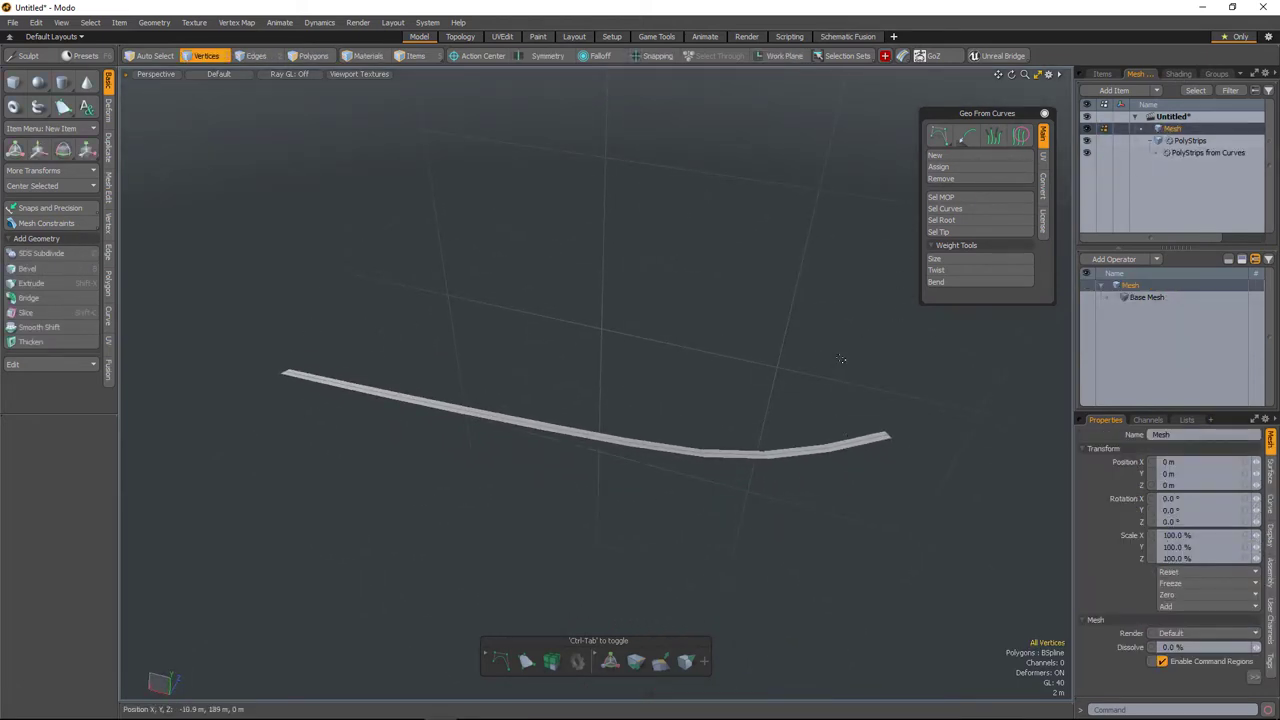
left_click_drag(672, 455, 731, 473, "alt")
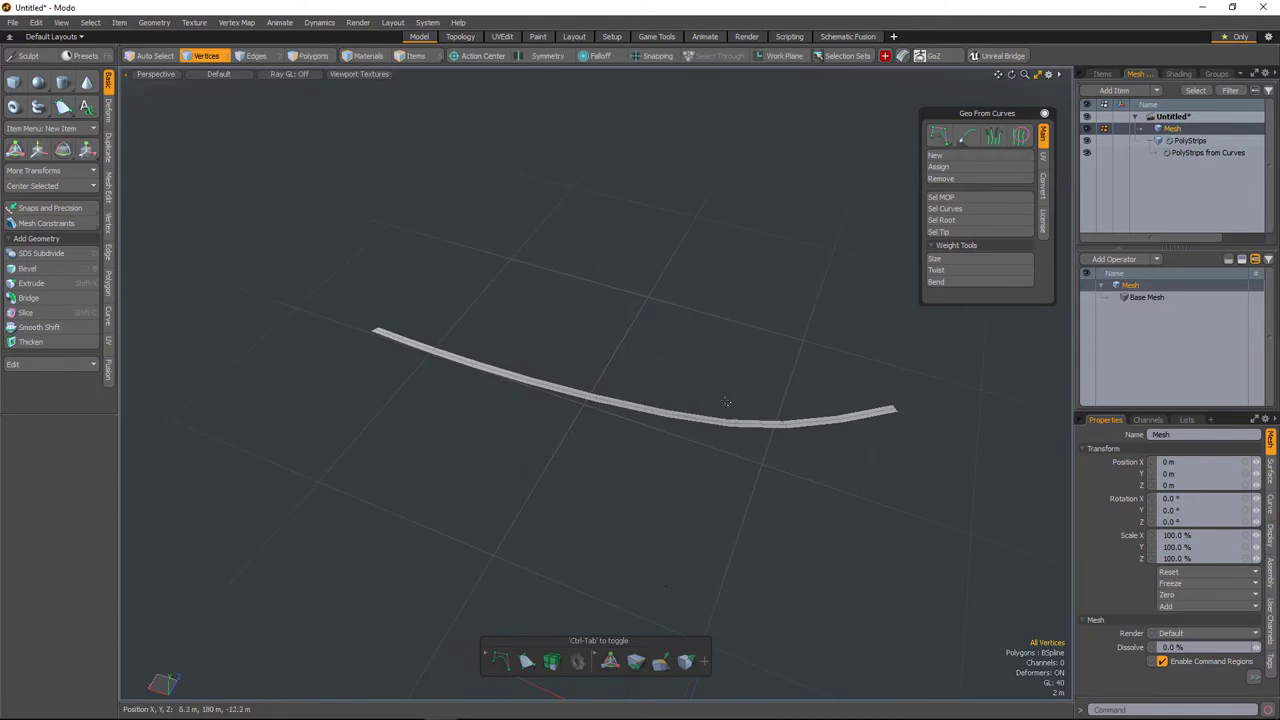
key("n")
left_click_drag(716, 361, 617, 352, "alt")
key("c")
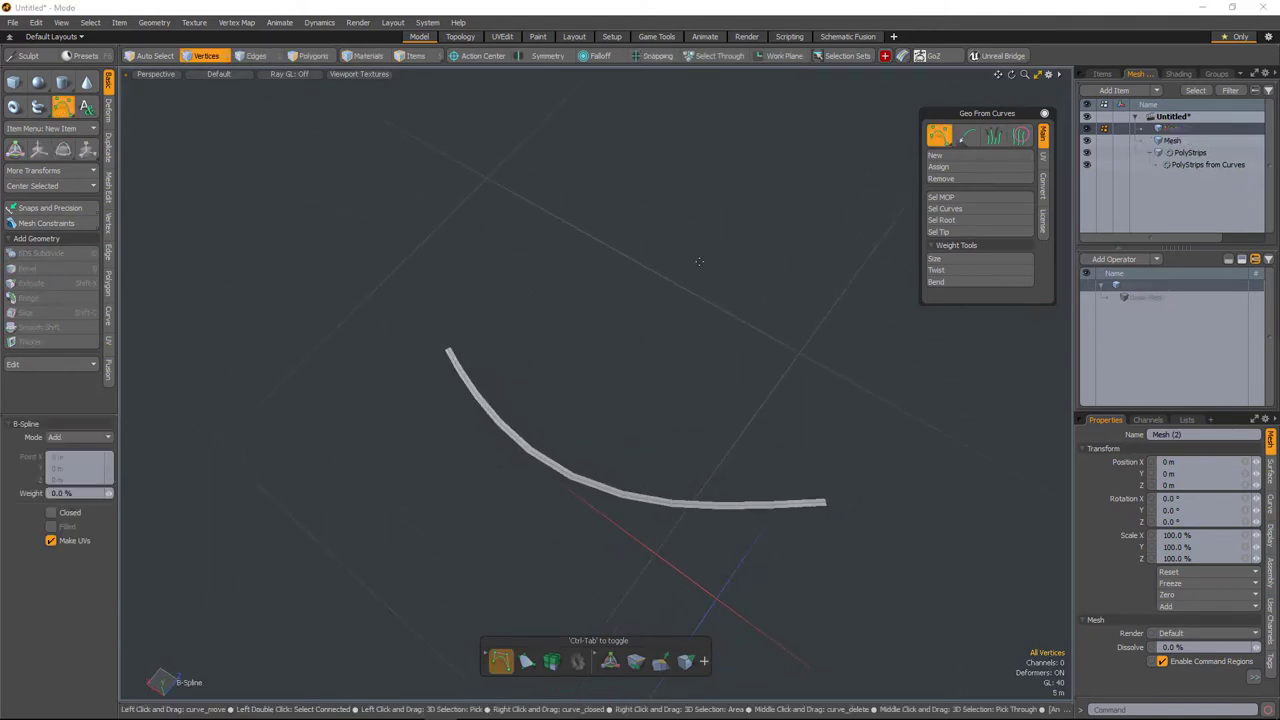
left_click(596, 286)
left_click(701, 286)
left_click(765, 331)
key("space")
left_click_drag(749, 406, 842, 264, "alt")
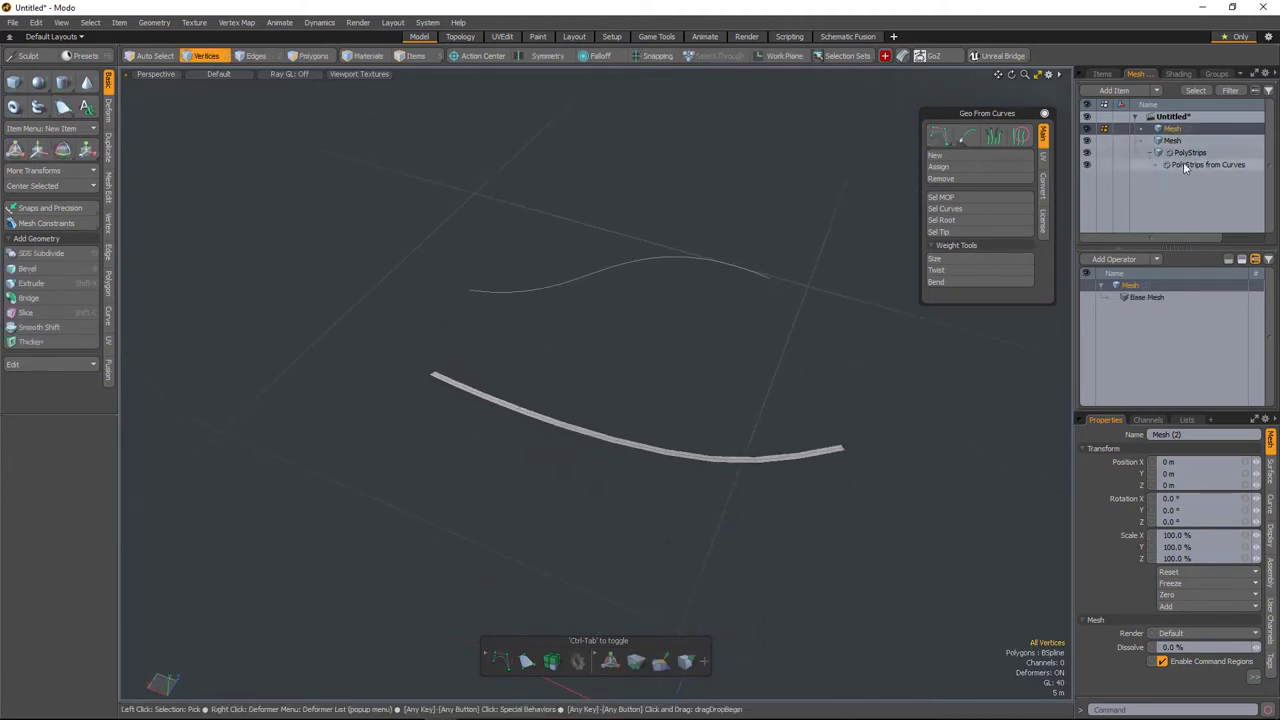
Assign the new S-shaped curve mesh to the existing PolyStrips item as an additional source
key("ctrl")
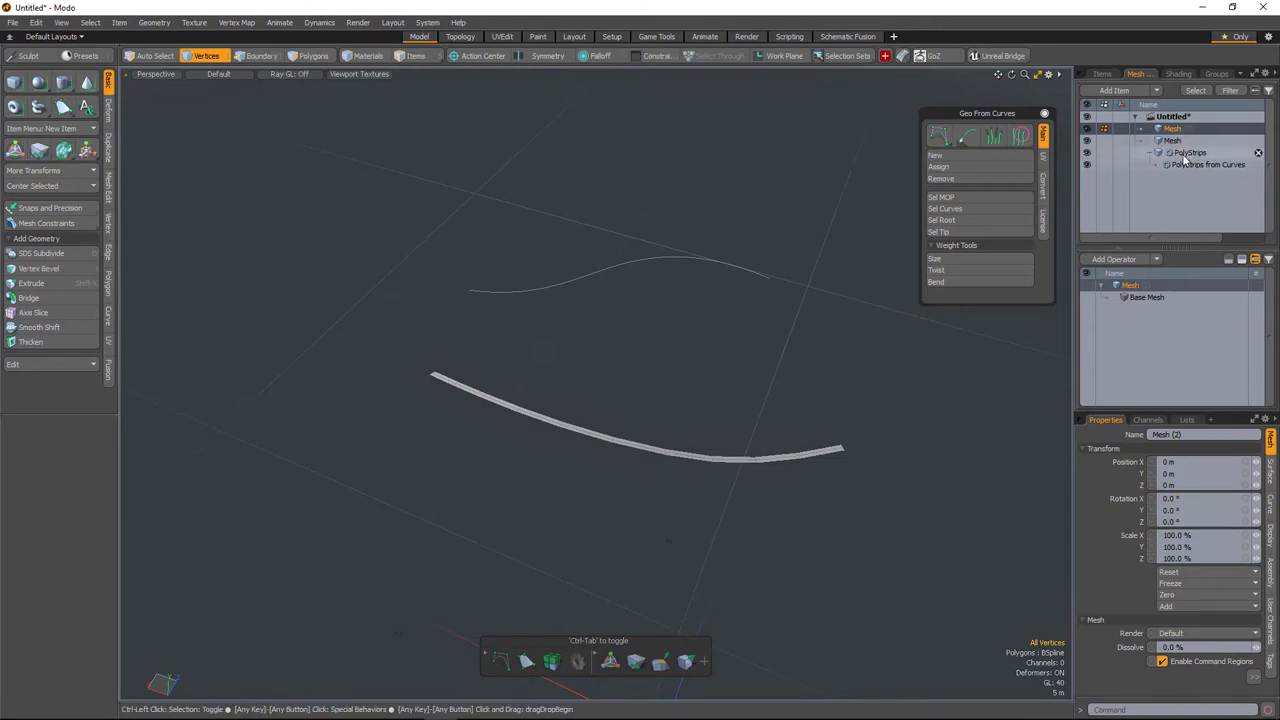
left_click(1187, 153, "ctrl")
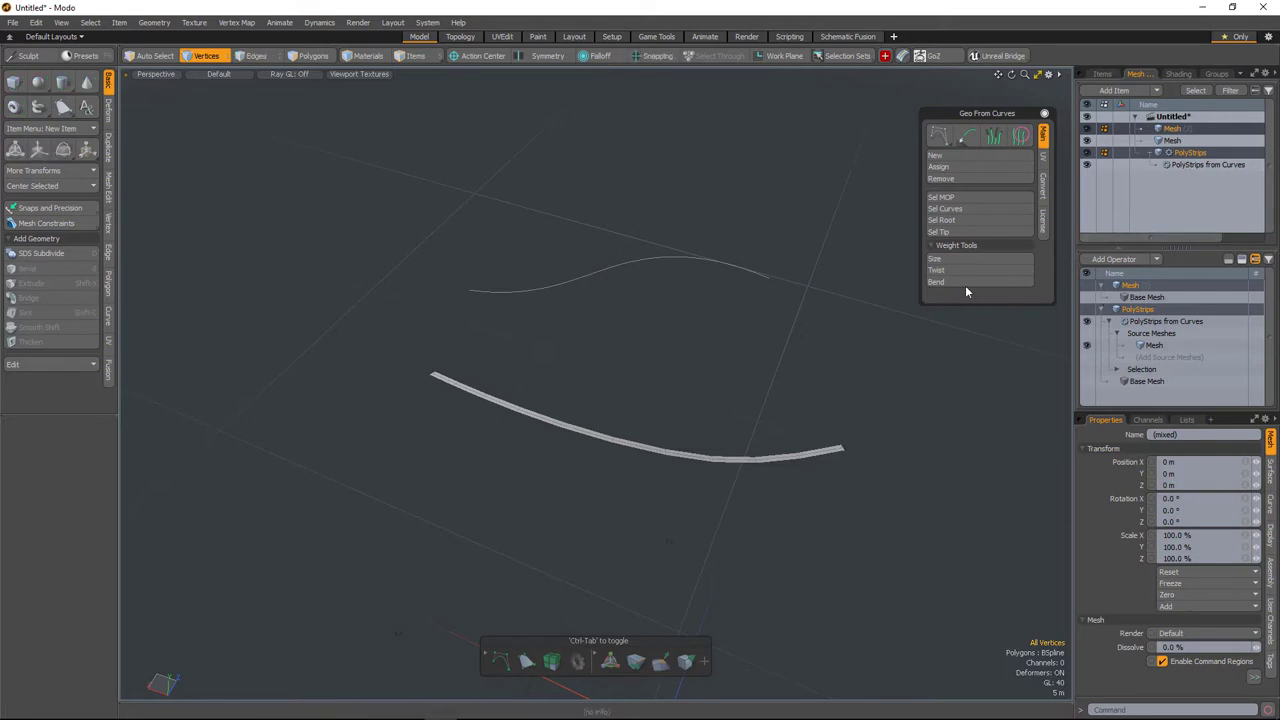
left_click(953, 172)
left_click_drag(826, 406, 590, 402, "alt")
left_click(1181, 153)
left_click_drag(880, 480, 840, 465, "alt")
Array the S-shaped curve in the second mesh into many spaced copies beyond the first strip
left_click(1168, 130)
left_click(1168, 142, "ctrl")
left_click(1173, 130)
left_click_drag(749, 434, 730, 338, "alt")
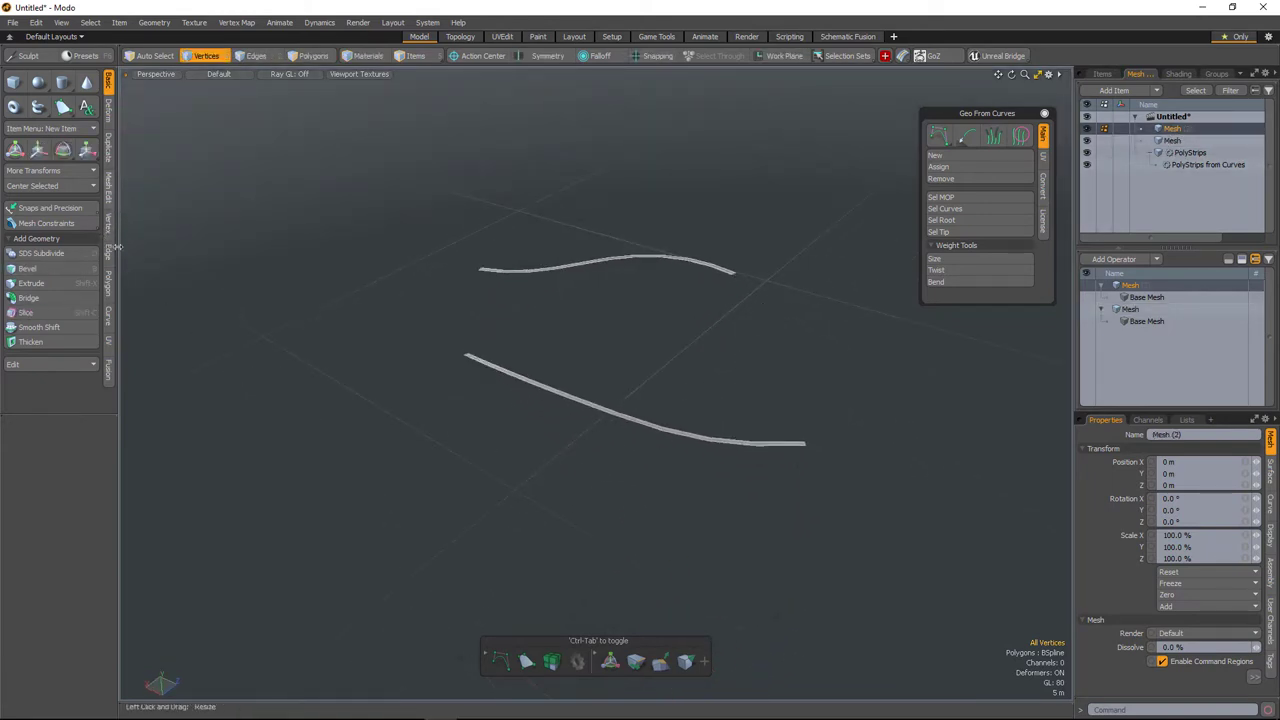
left_click(109, 290)
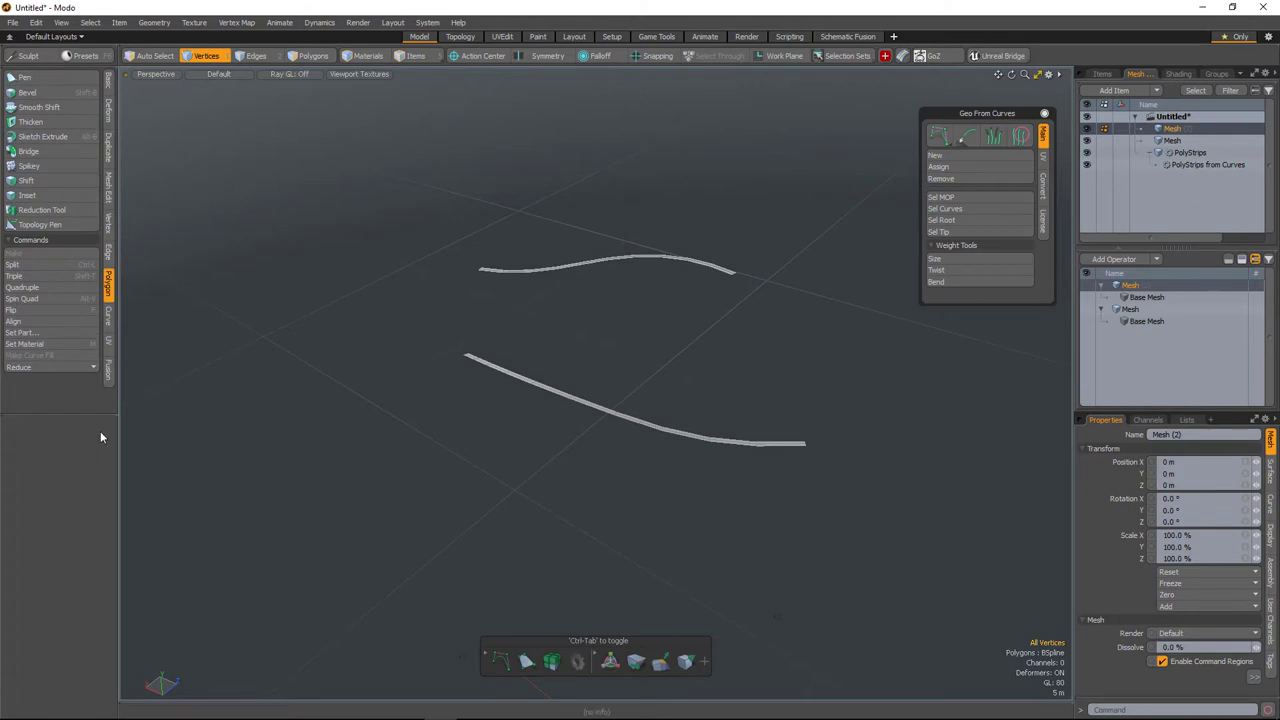
left_click(108, 150)
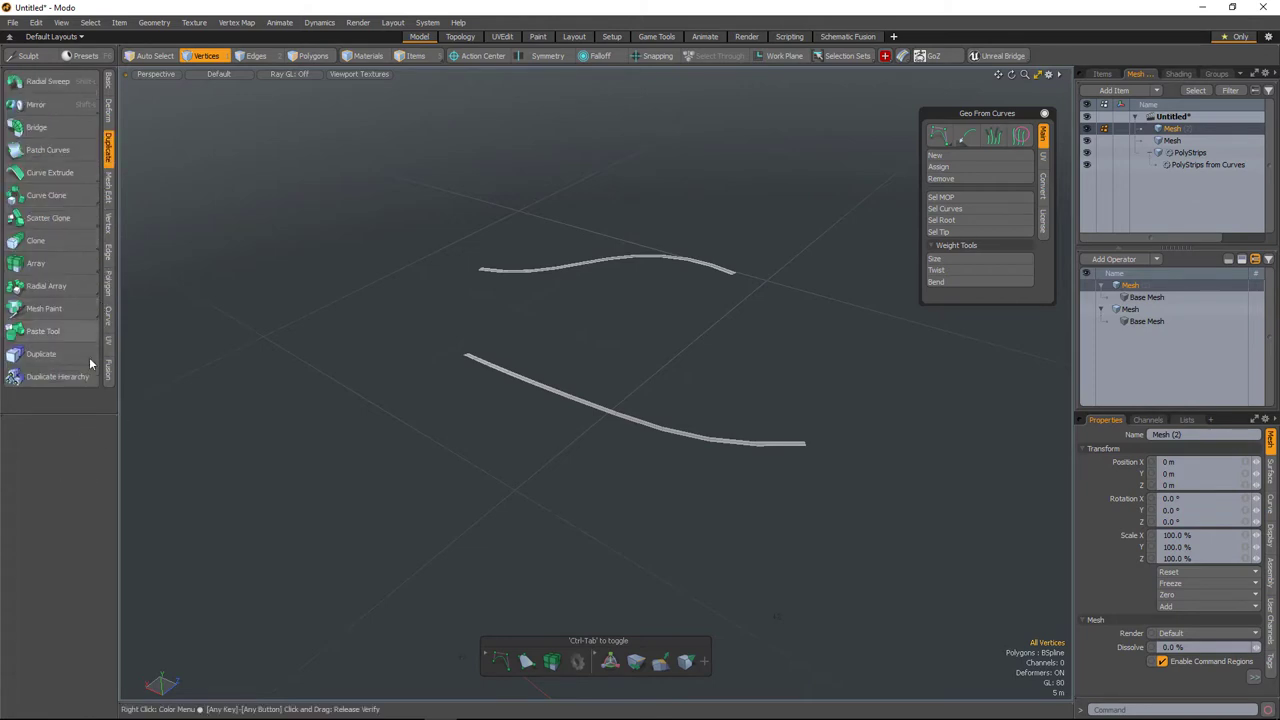
left_click(52, 266)
left_click_drag(406, 463, 440, 456, "alt")
left_click(700, 410)
left_click_drag(755, 399, 747, 319, "alt")
left_click_drag(681, 343, 650, 352)
left_click_drag(552, 180, 623, 329)
left_click_drag(650, 375, 695, 375, "alt")
left_click_drag(695, 375, 692, 322, "alt")
scroll(691, 345, "up", 3)
left_click_drag(679, 374, 683, 372)
left_click_drag(98, 449, 120, 449)
left_click_drag(655, 377, 671, 337, "alt")
left_click_drag(560, 385, 546, 449, "alt")
scroll(573, 540, "down", 5)
left_click_drag(573, 540, 552, 562, "alt")
left_click_drag(726, 503, 609, 583, "alt")
key("space")
left_click_drag(749, 516, 715, 410, "alt")
left_click_drag(495, 480, 710, 550, "ctrl+alt")
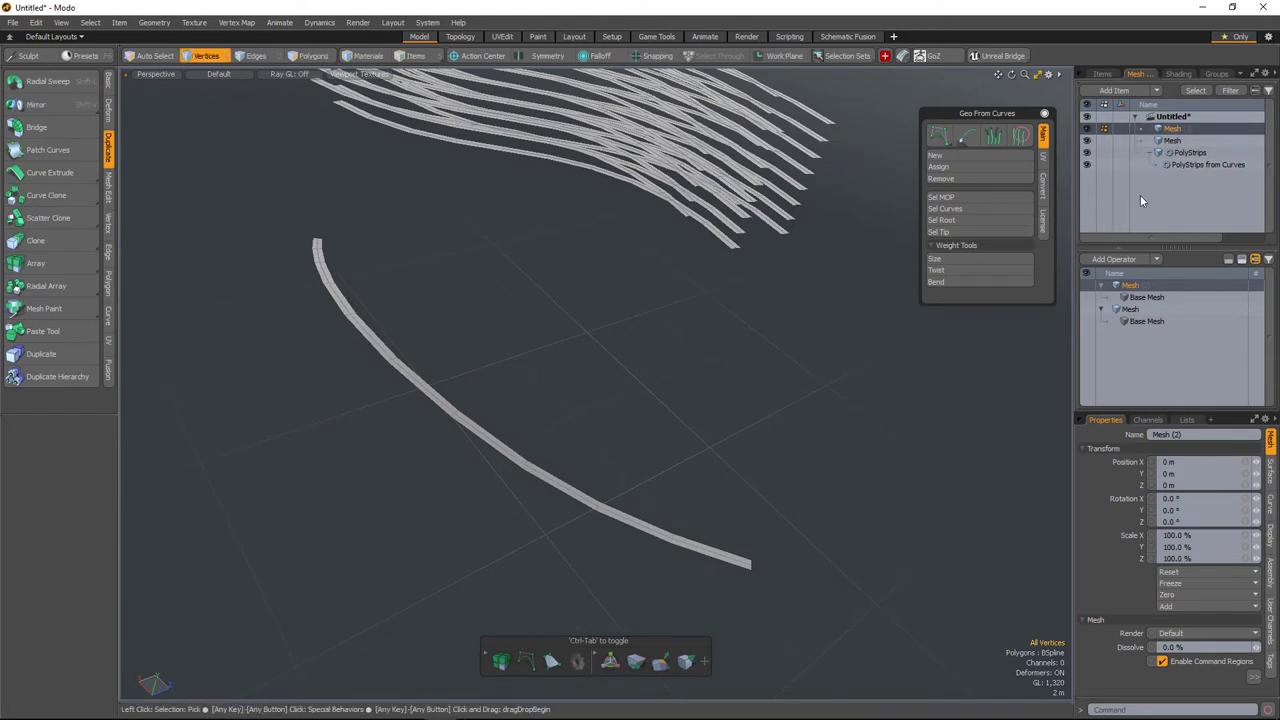
Remove the arrayed curve mesh from the PolyStrips sources and hide it, then select the PolyStrips item
left_click(1170, 144)
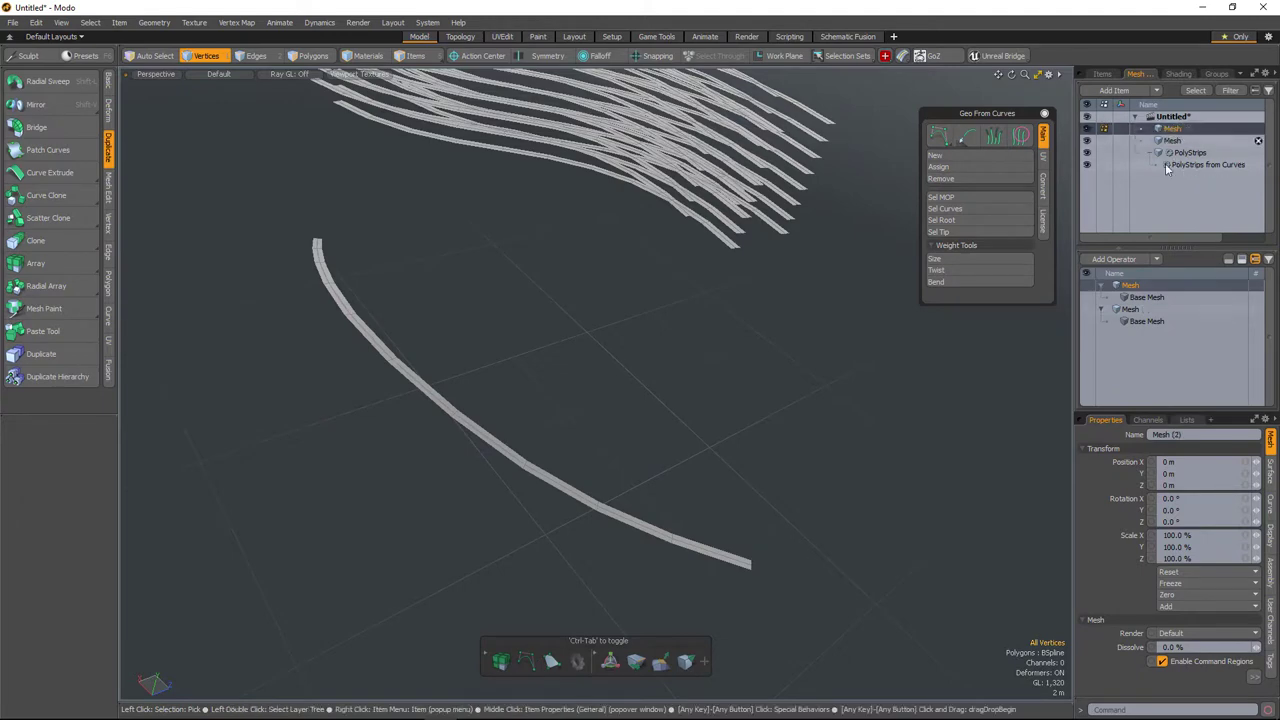
left_click_drag(880, 340, 849, 514, "alt")
left_click(959, 178)
left_click_drag(880, 415, 825, 505, "alt")
left_click(1190, 152)
left_click_drag(731, 329, 795, 598, "alt")
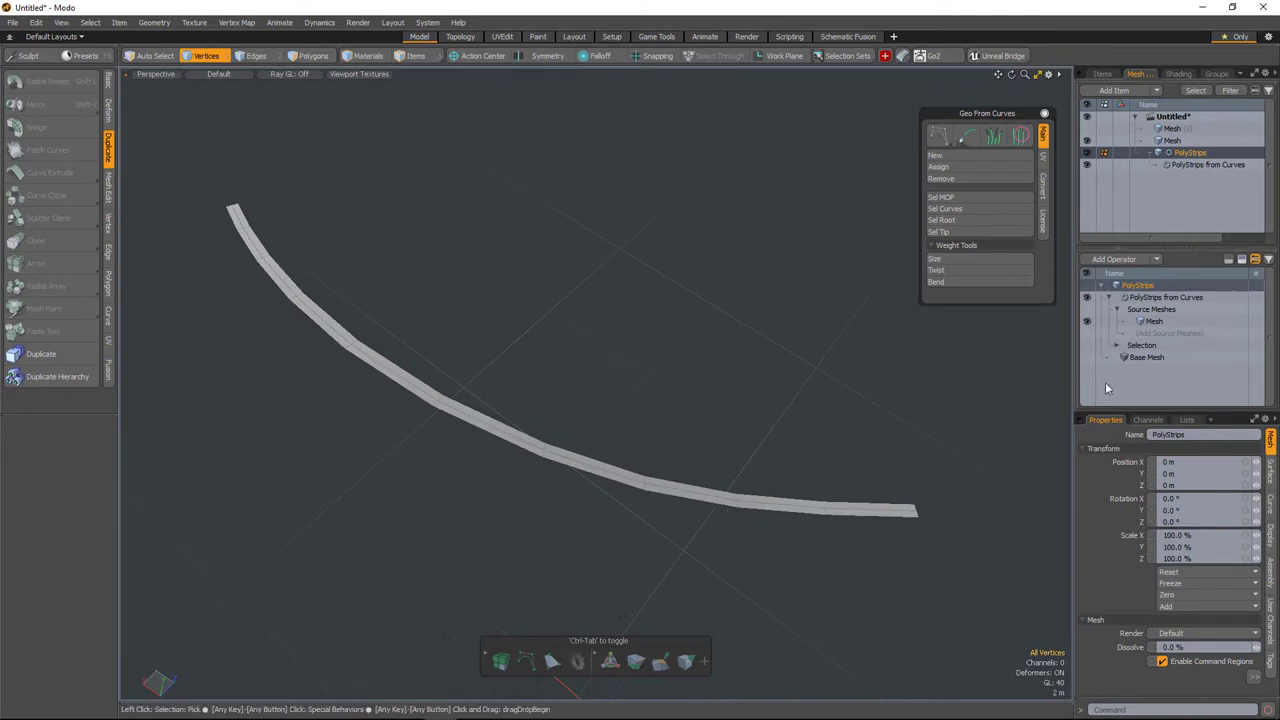
Enlarge the properties area for the PolyStrips from Curves operator and set its Segments Y to 5
left_click(1190, 165)
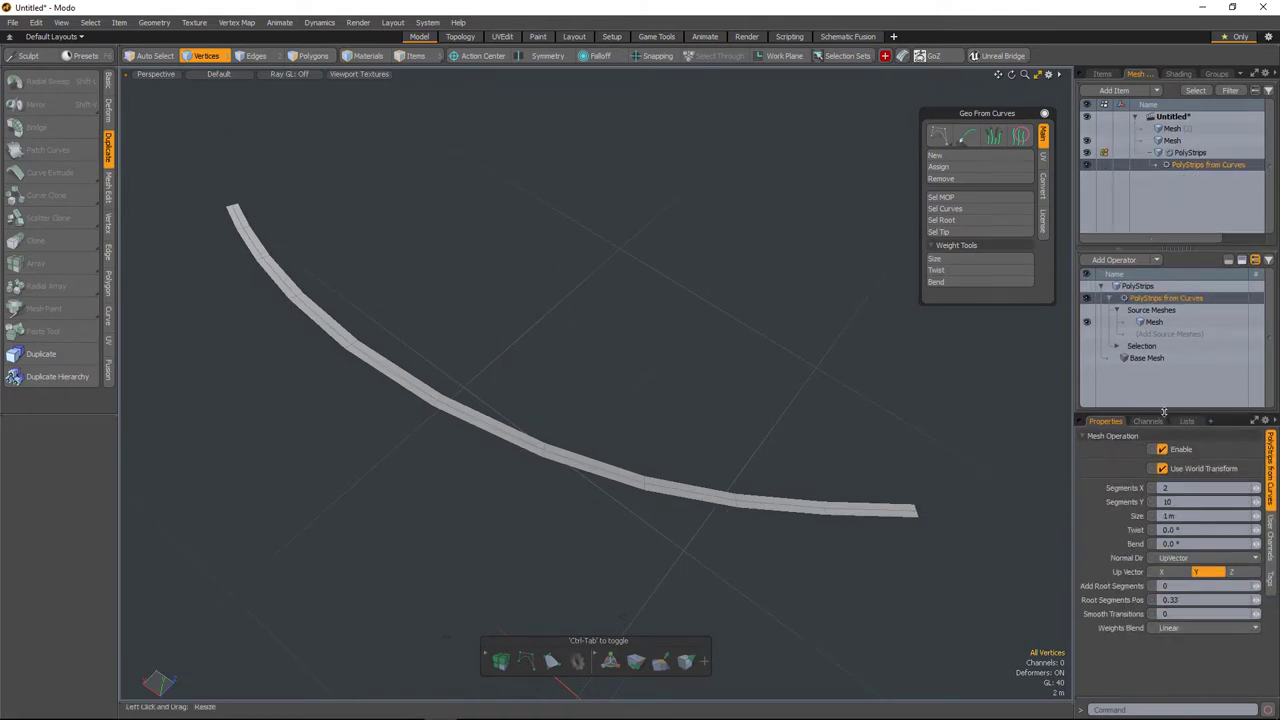
left_click_drag(1163, 412, 1163, 350)
left_click_drag(899, 512, 956, 527, "ctrl+alt")
left_click_drag(956, 527, 986, 512, "alt+shift")
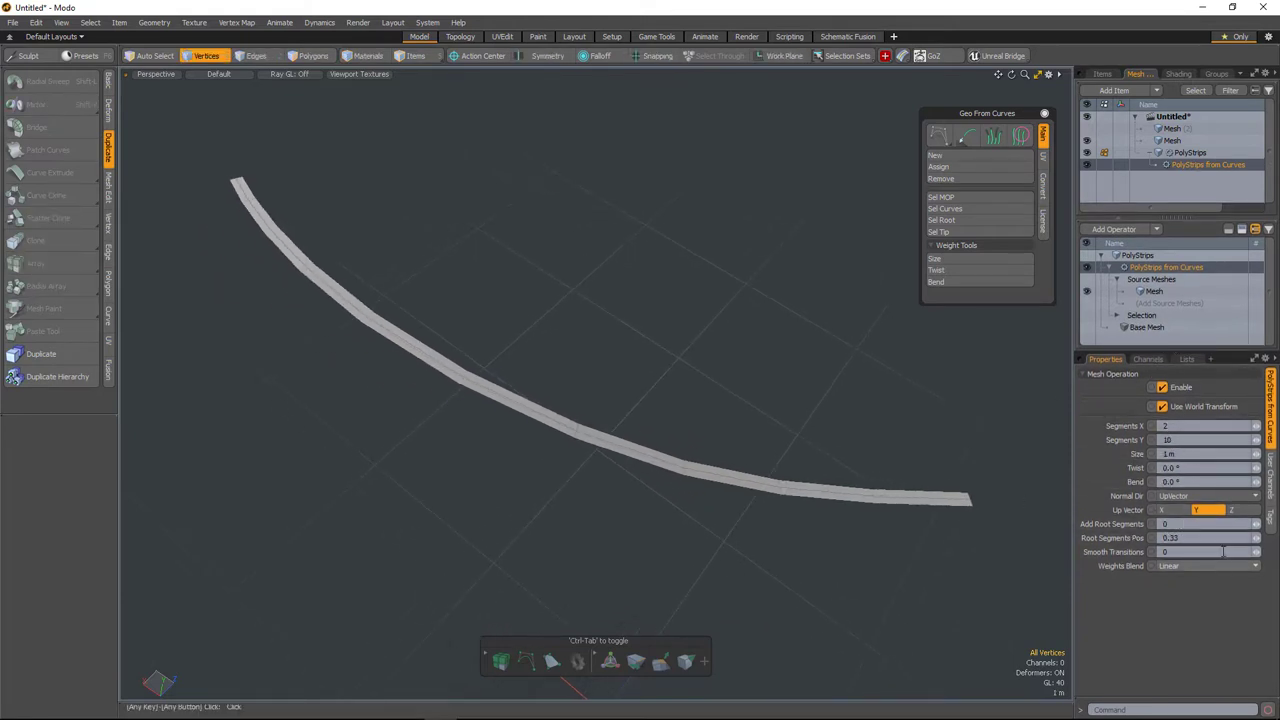
left_click_drag(957, 464, 935, 487, "alt")
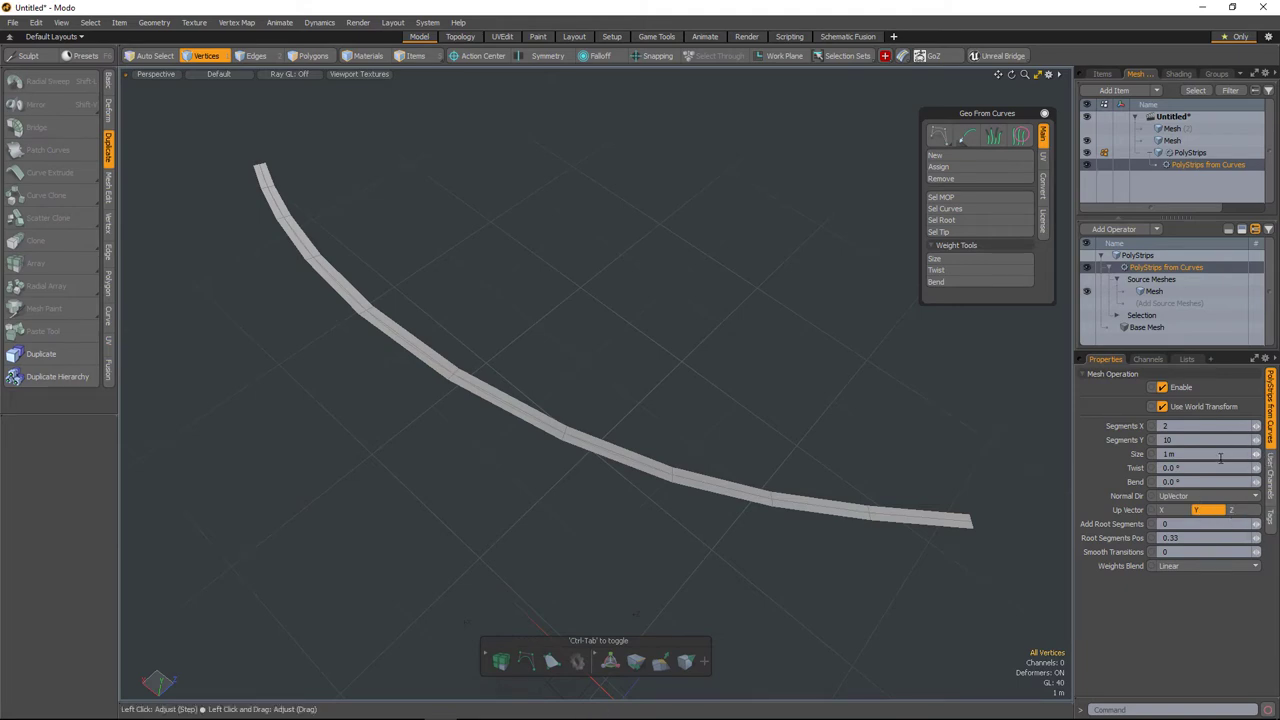
mouse_move(1258, 441)
left_mouse_down()
mouse_move(1276, 447)
mouse_move(1252, 447)
left_mouse_up()
Set the PolyStrips from Curves operator's Bend to 54°, Size to 20 m and Twist to -17.5°
left_click_drag(949, 565, 748, 565, "alt")
left_click_drag(765, 640, 871, 585, "alt+shift")
key("1")
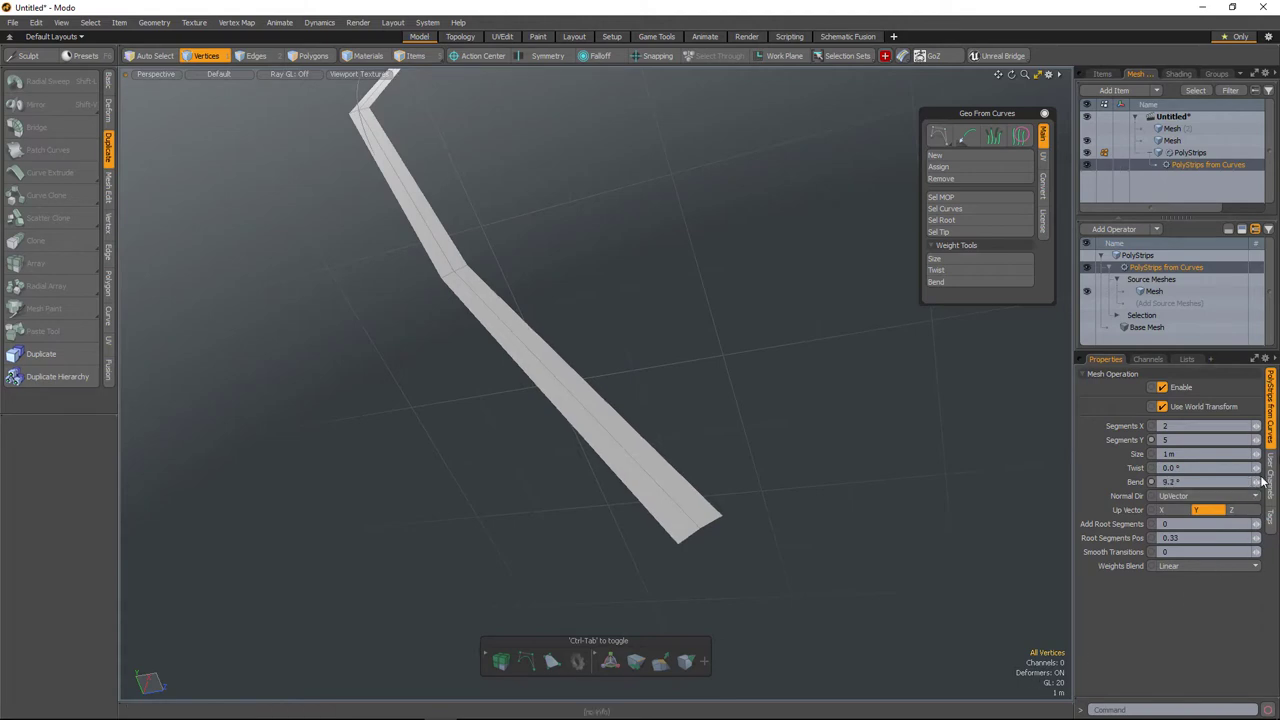
mouse_move(1256, 482)
left_mouse_down()
mouse_move(1279, 482)
mouse_move(1258, 482)
left_mouse_up()
left_click_drag(771, 528, 700, 540, "alt")
mouse_move(1258, 457)
left_mouse_down()
mouse_move(1279, 457)
mouse_move(1231, 469)
mouse_move(1257, 470)
left_mouse_up()
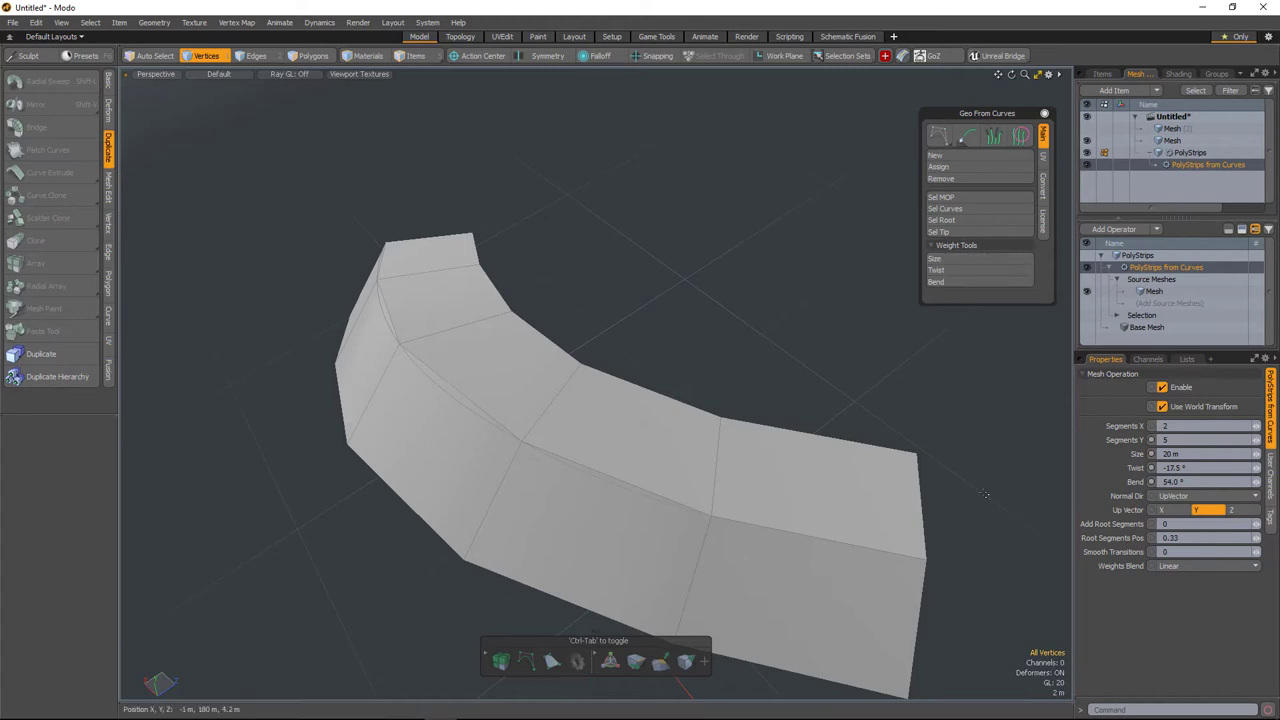
Set the PolyStrips from Curves operator's Bend to 0°, flattening the strip across its width
scroll(834, 577, "down", 2)
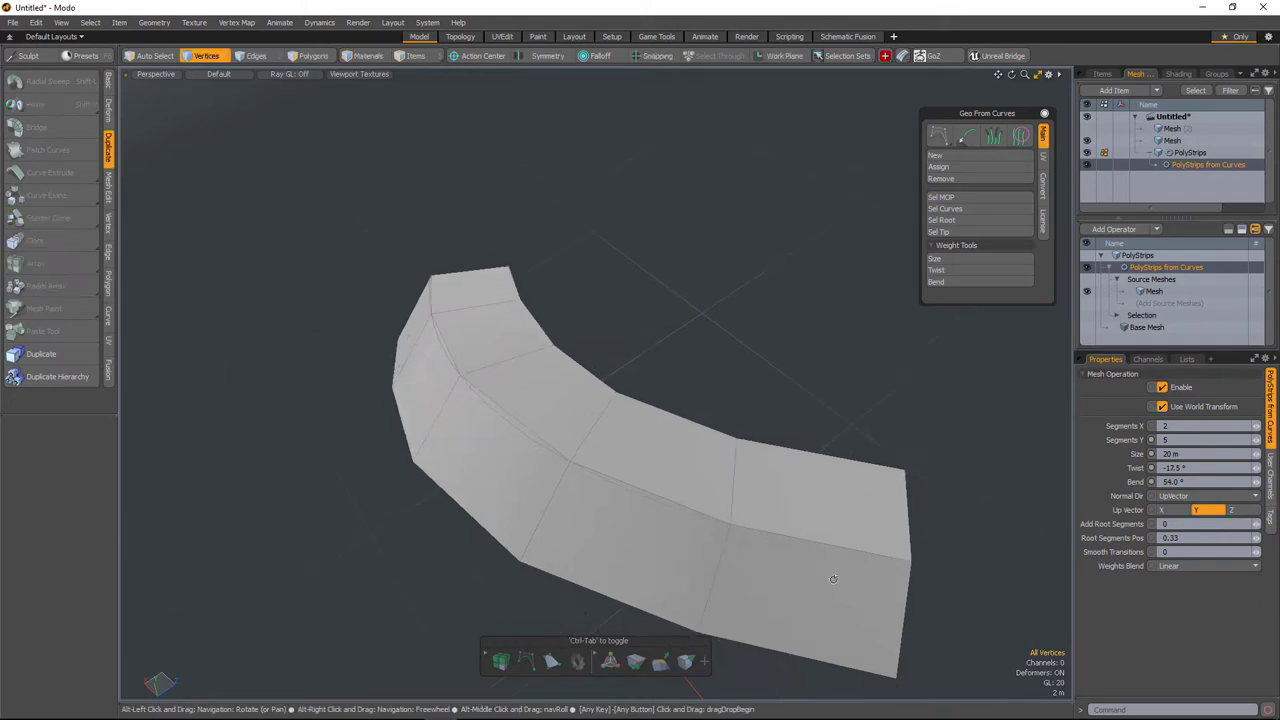
left_click_drag(834, 580, 774, 536, "alt+shift")
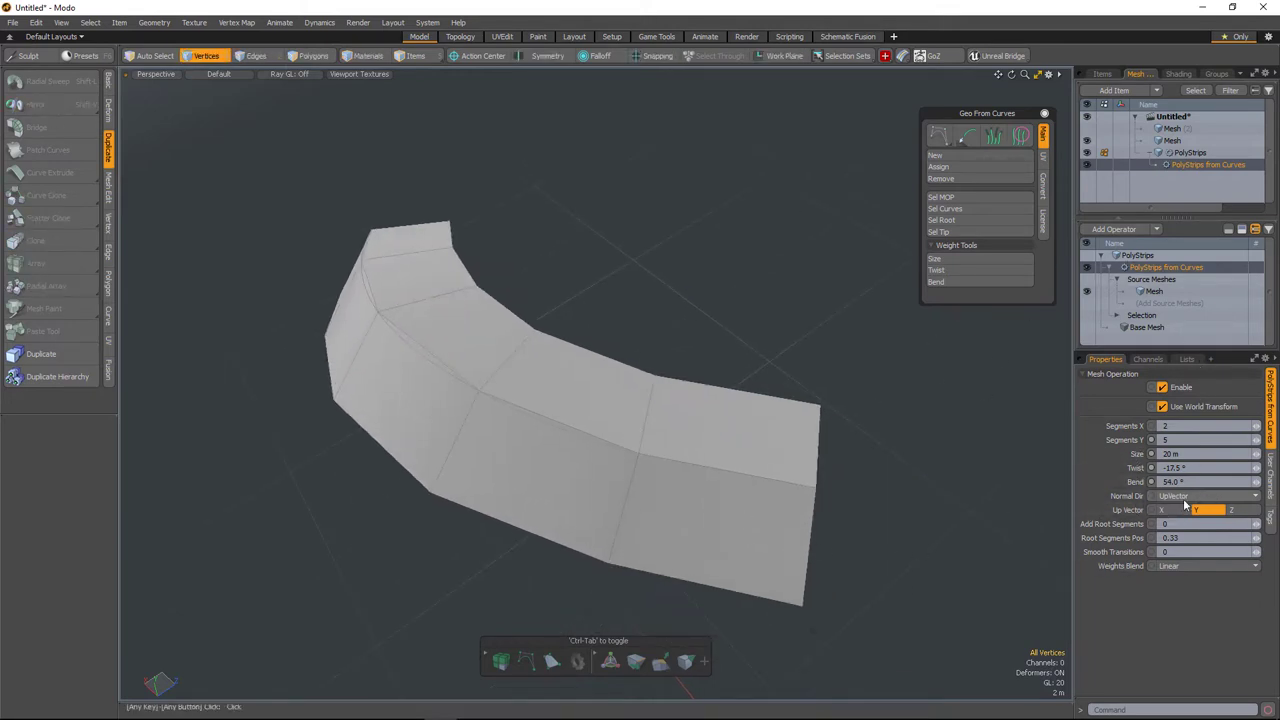
left_click_drag(915, 570, 1011, 583, "alt")
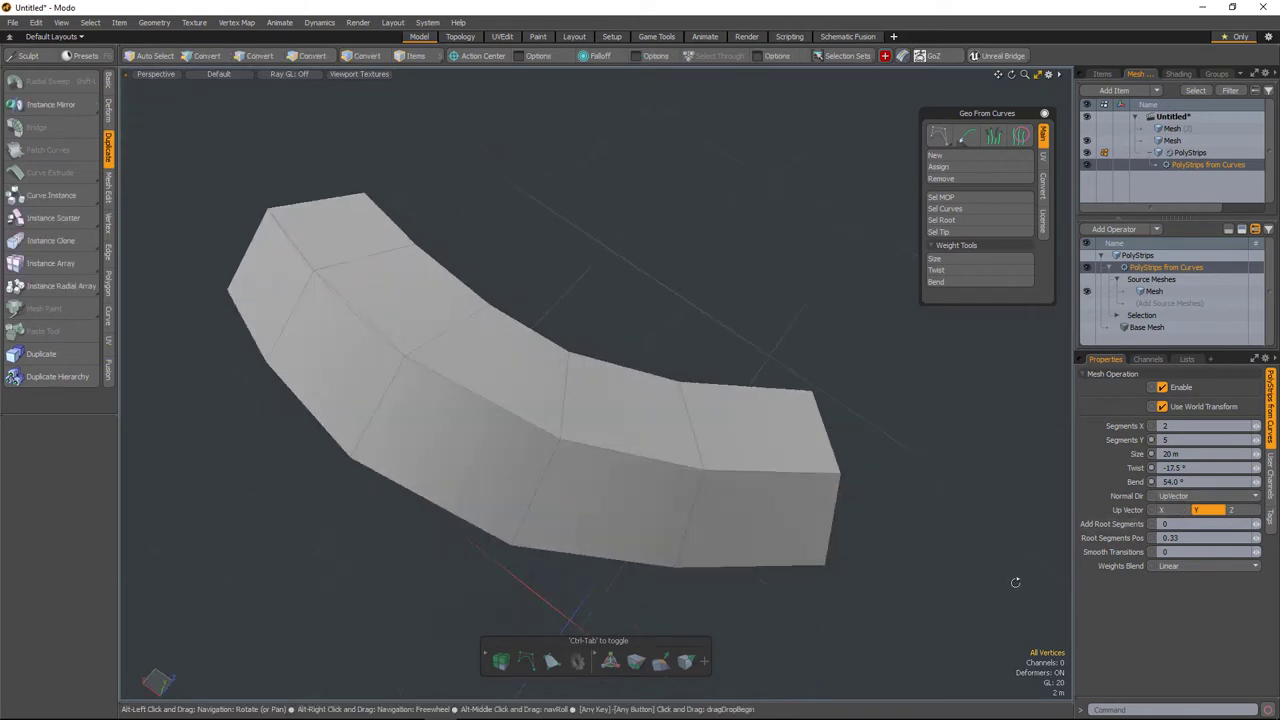
scroll(968, 632, "down", 2)
left_click_drag(966, 634, 955, 590, "alt")
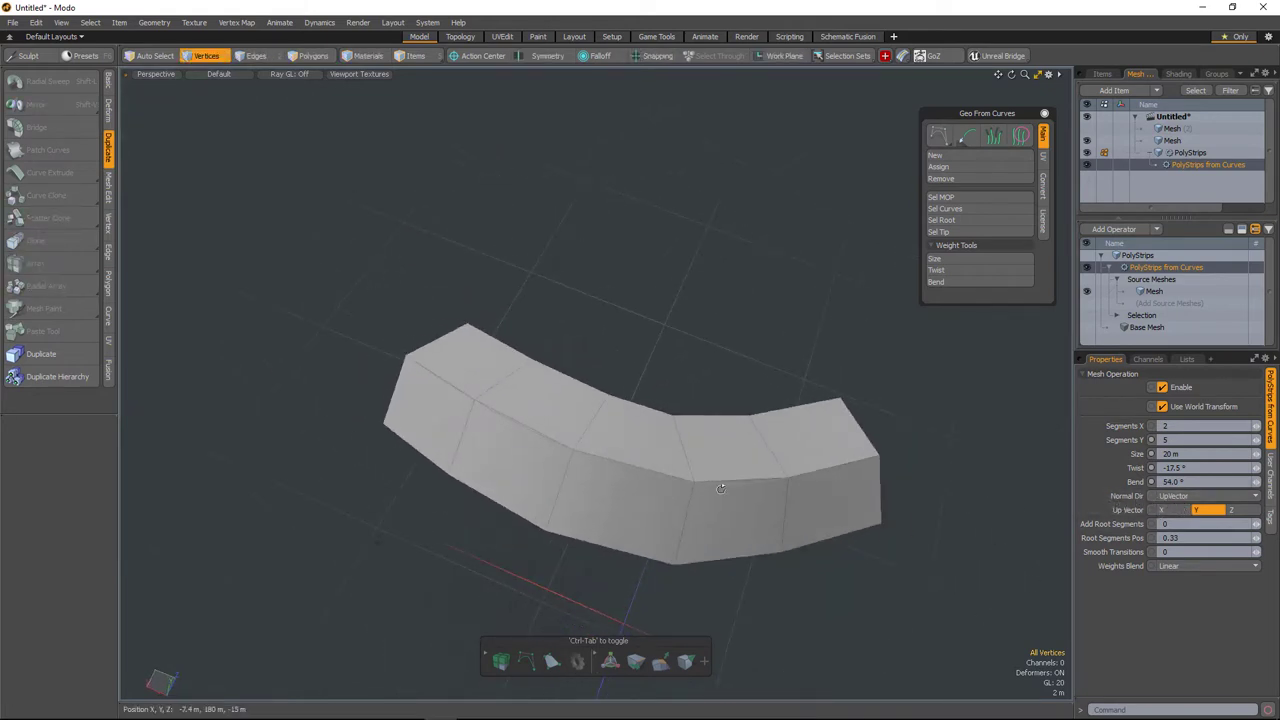
left_click_drag(685, 481, 805, 490, "alt")
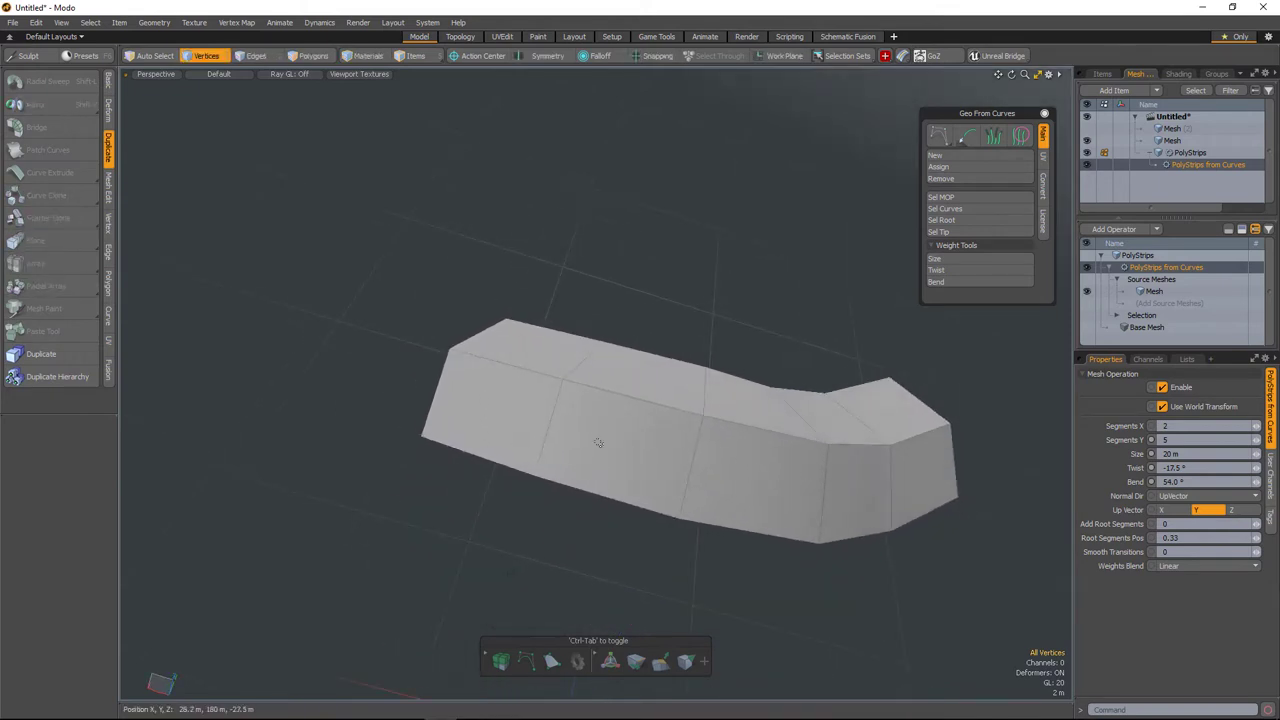
mouse_move(484, 360)
left_mouse_down("alt")
mouse_move(503, 360)
mouse_move(499, 343)
left_mouse_up("alt")
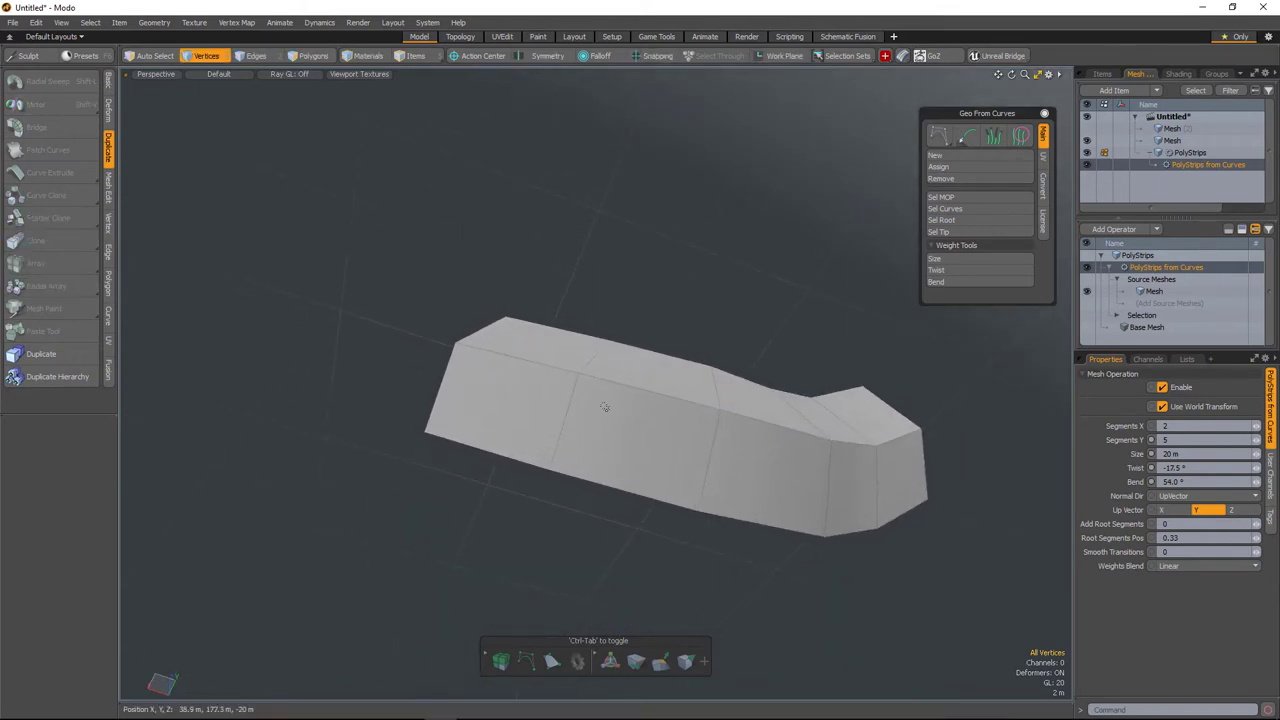
type("0")
key("Return")
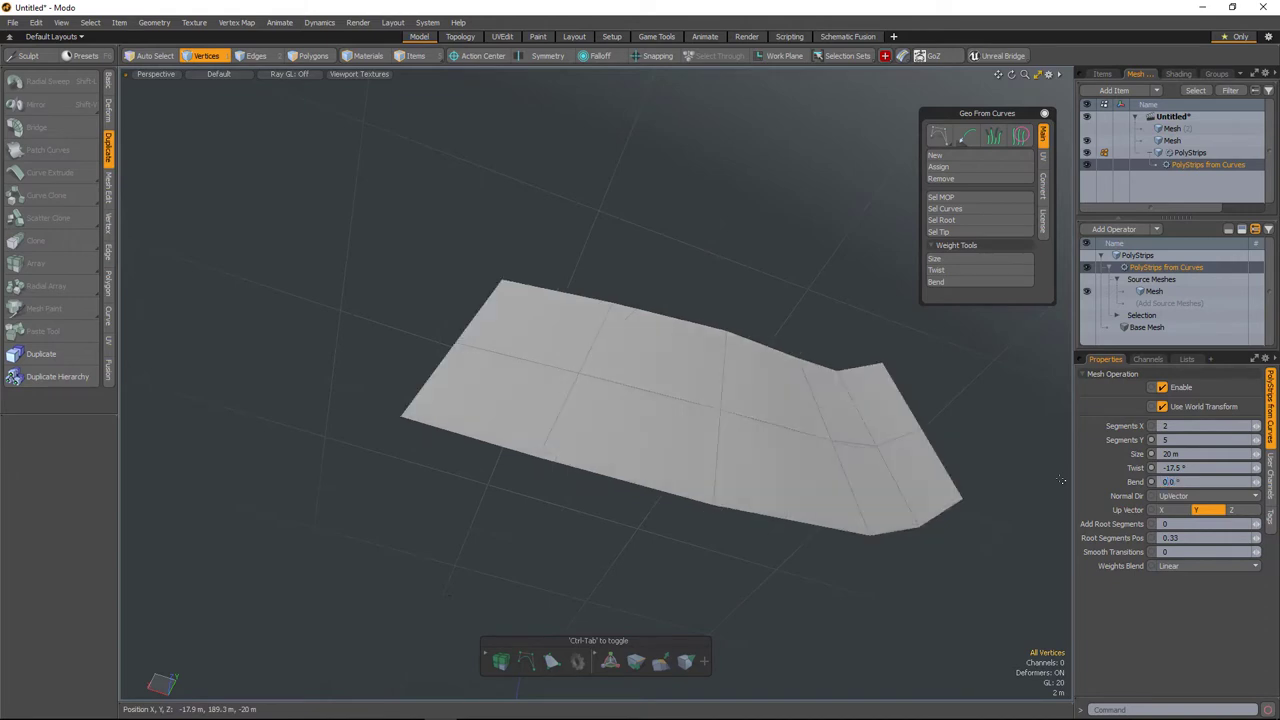
Select the strip's source curve in Polygons mode and inspect its root end with the B-Spline tool
left_click_drag(586, 429, 652, 393, "alt")
left_click(313, 55)
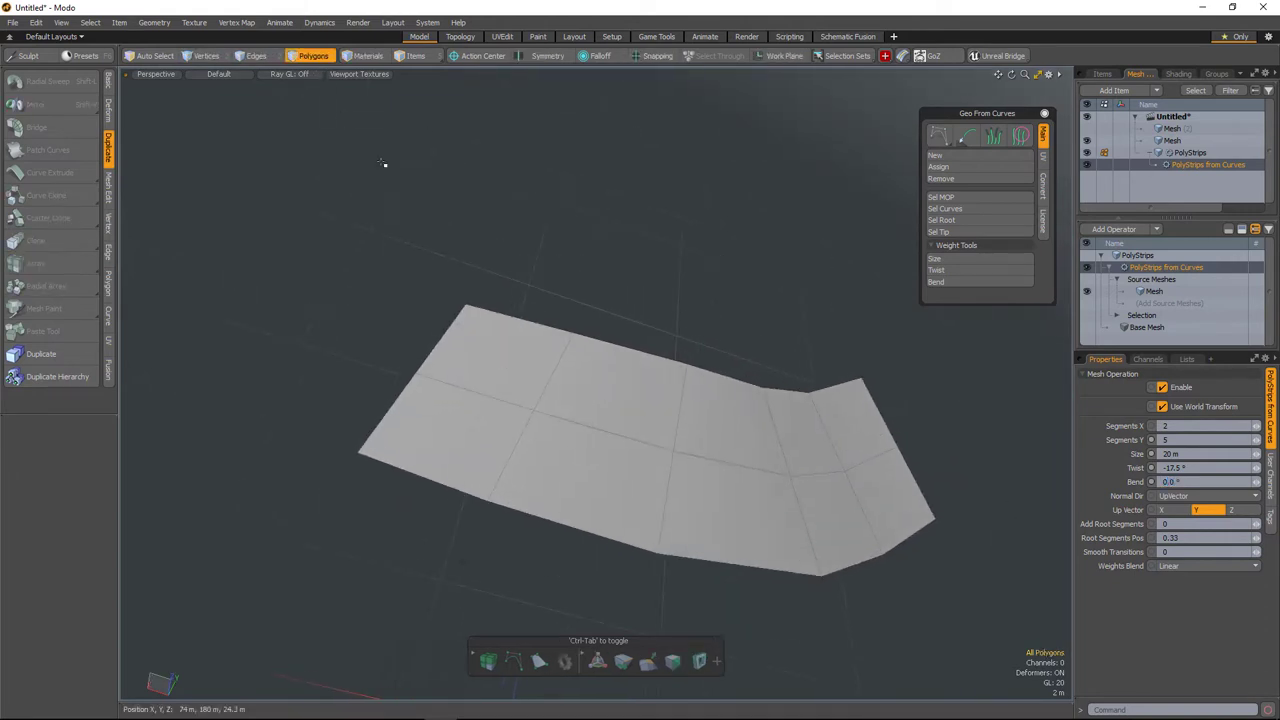
left_click(606, 431)
key("c")
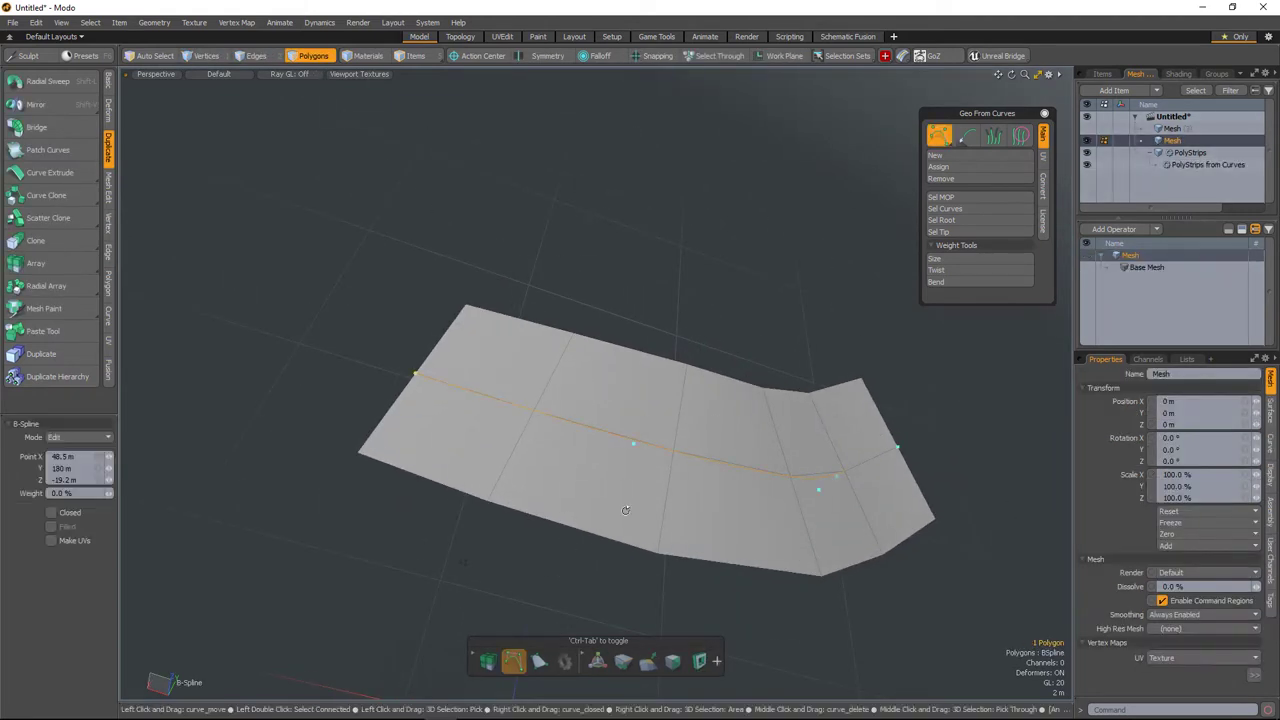
left_click_drag(634, 484, 606, 512, "alt")
scroll(432, 397, "up", 3)
key("space")
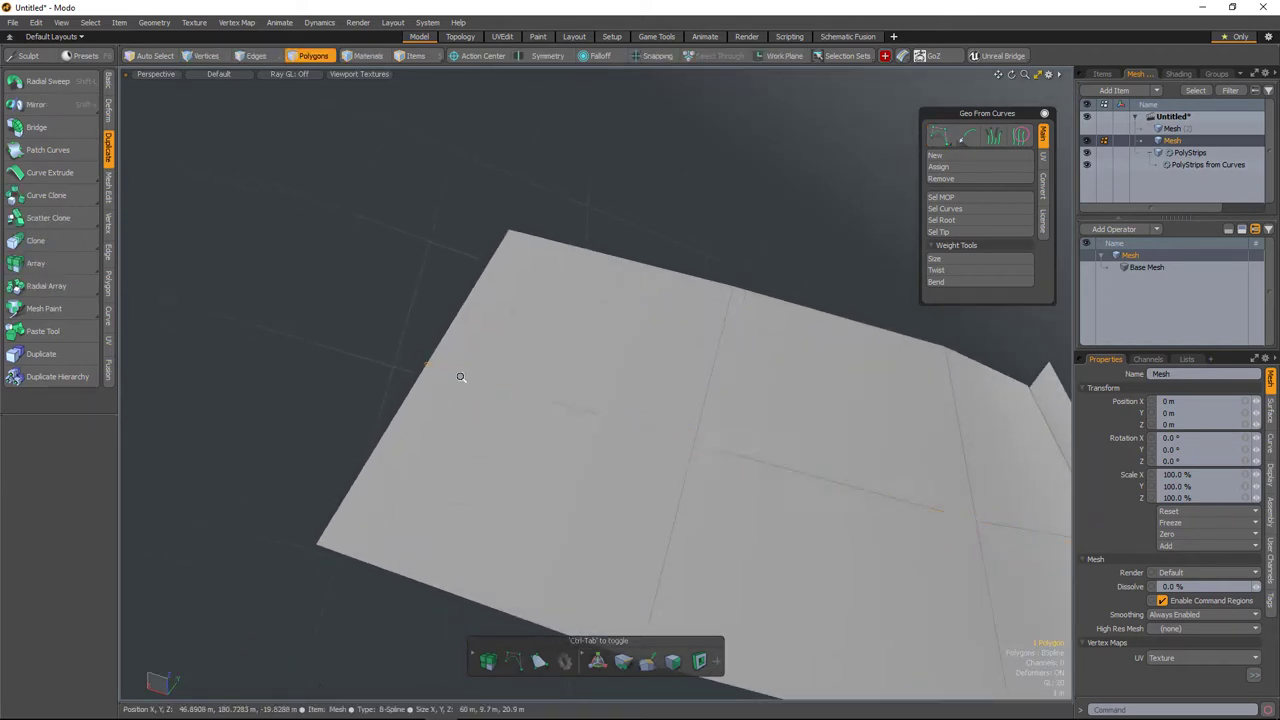
scroll(462, 377, "down", 4)
left_click_drag(540, 434, 940, 520, "alt")
Select the PolyStrips from Curves operator and keep its Normal Dir set to UpVector
left_click(1205, 165)
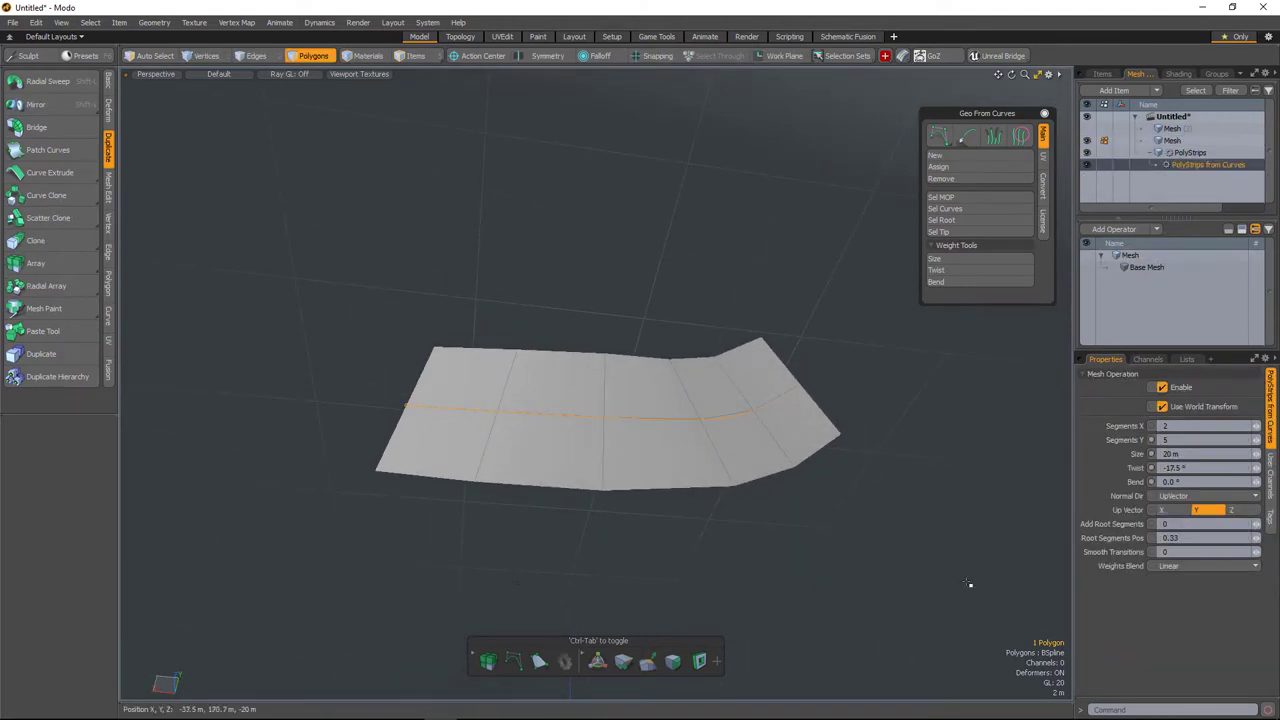
left_click_drag(817, 521, 888, 545, "alt")
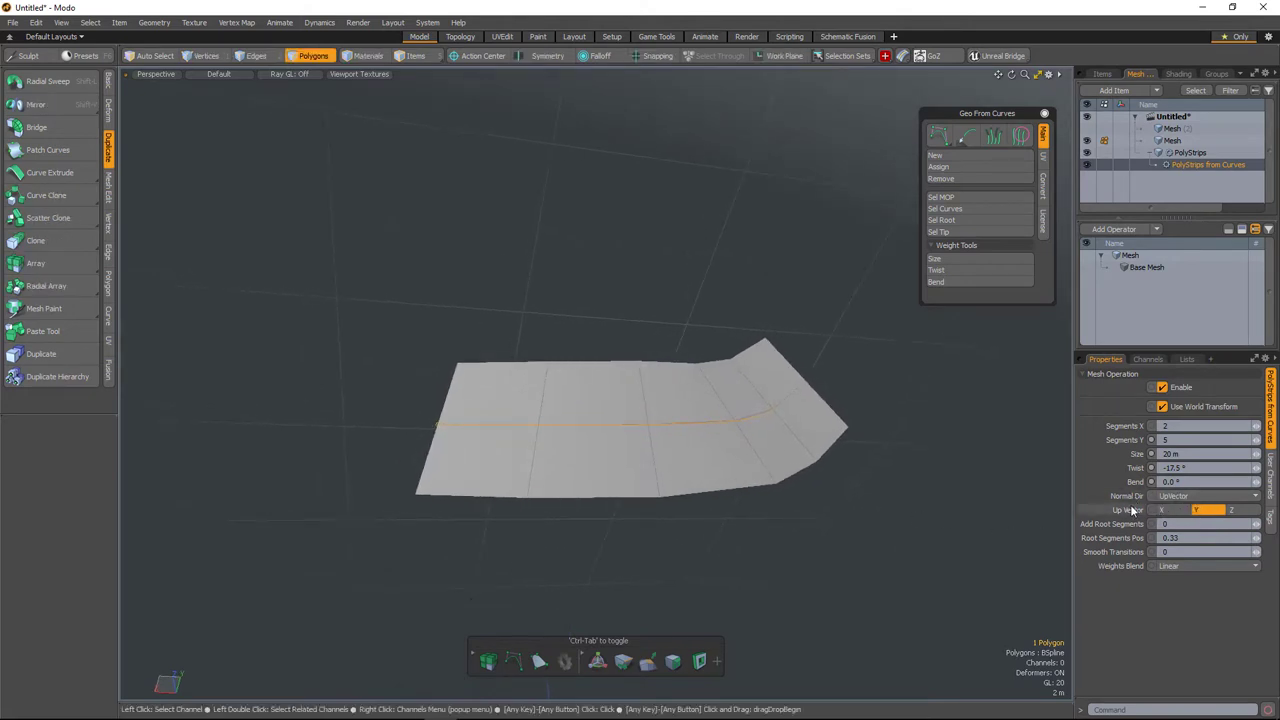
left_click(1187, 497)
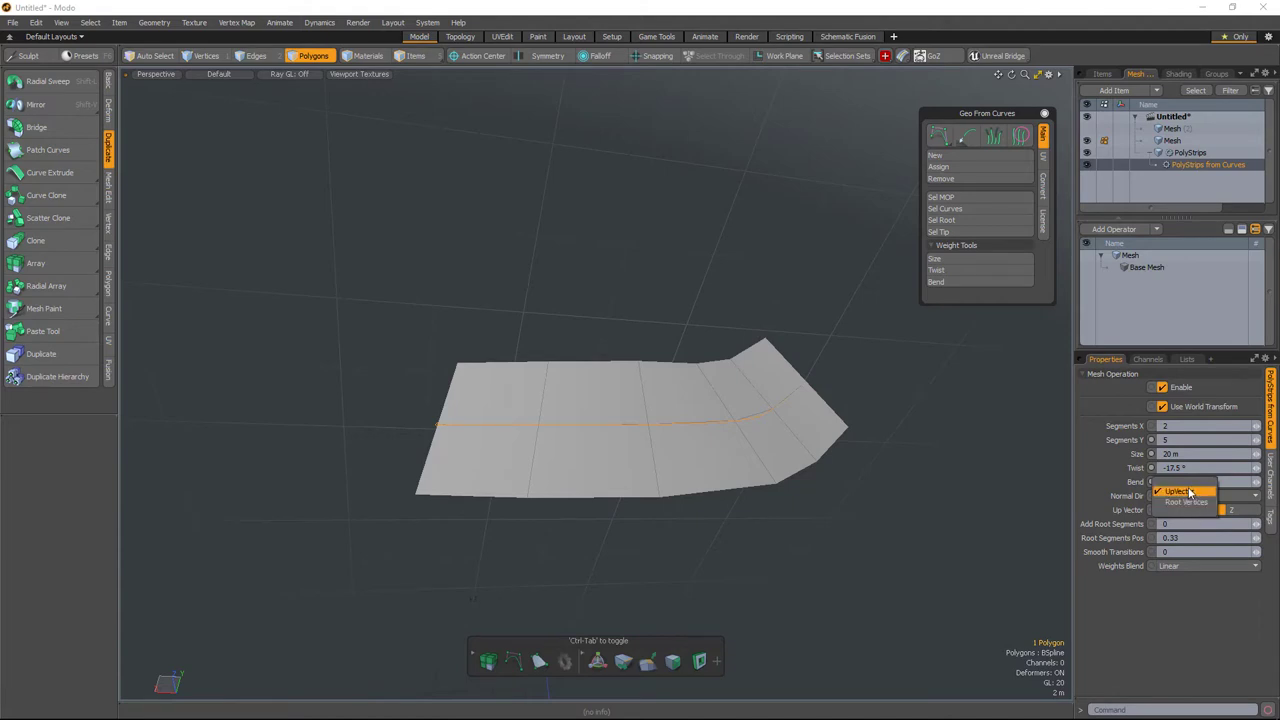
left_click(1188, 492)
left_click_drag(871, 509, 877, 527, "alt")
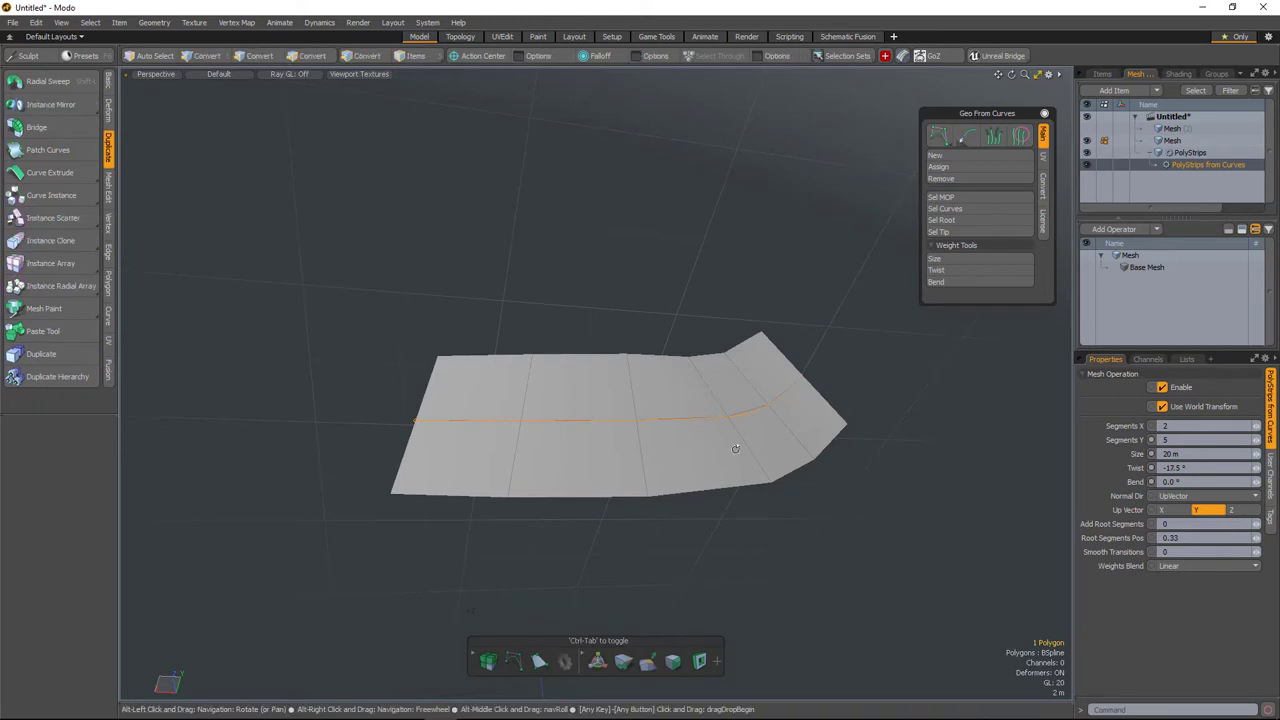
left_click_drag(743, 453, 815, 513, "alt")
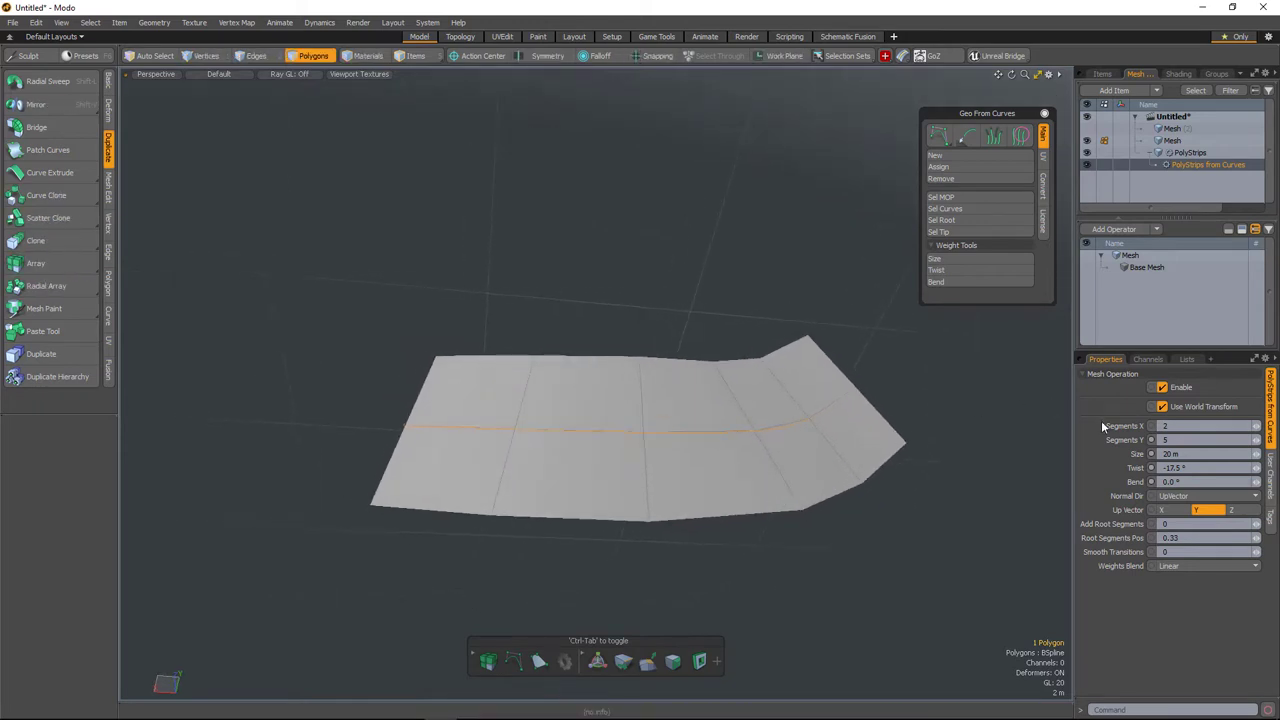
left_click(1200, 496)
left_click(1190, 494)
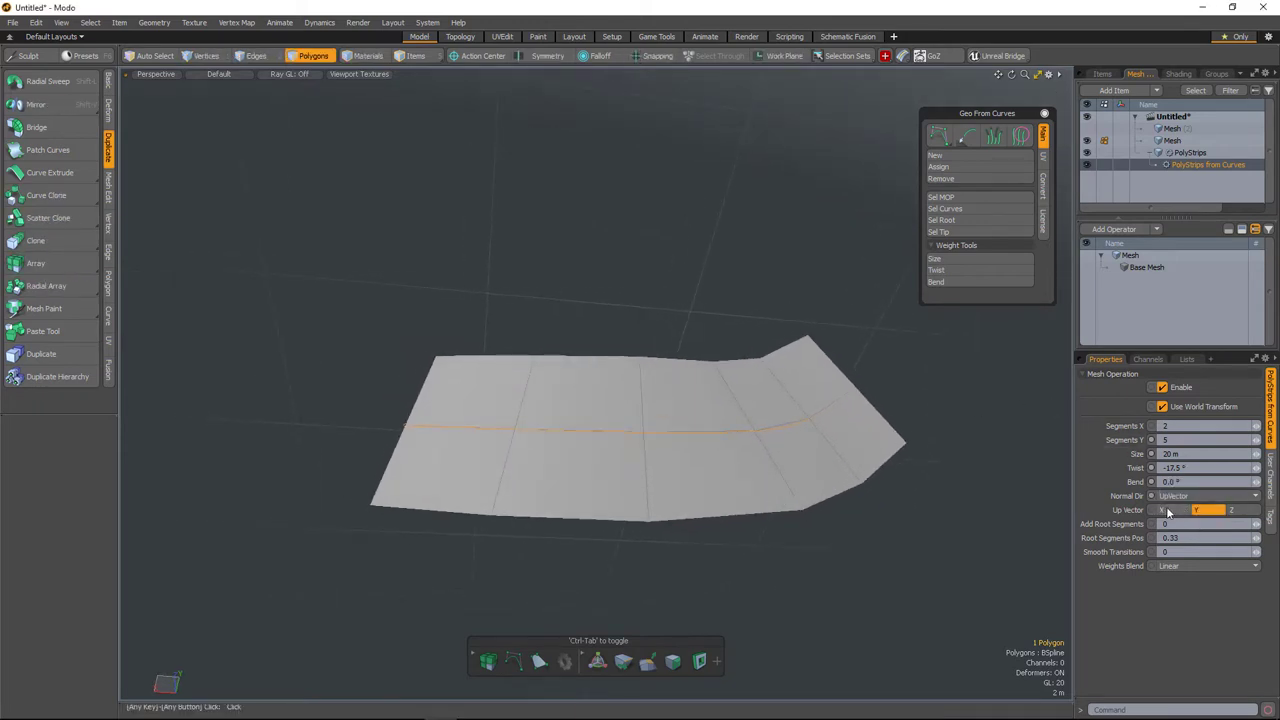
Try the operator's Up Vector on X and Z, and return it to Y
left_click_drag(838, 484, 868, 490, "alt")
left_click_drag(868, 490, 818, 507, "ctrl+alt")
left_click(1161, 510)
left_click_drag(921, 509, 877, 403, "alt")
left_click(1238, 510)
left_click_drag(745, 462, 624, 466, "alt")
left_click(1200, 511)
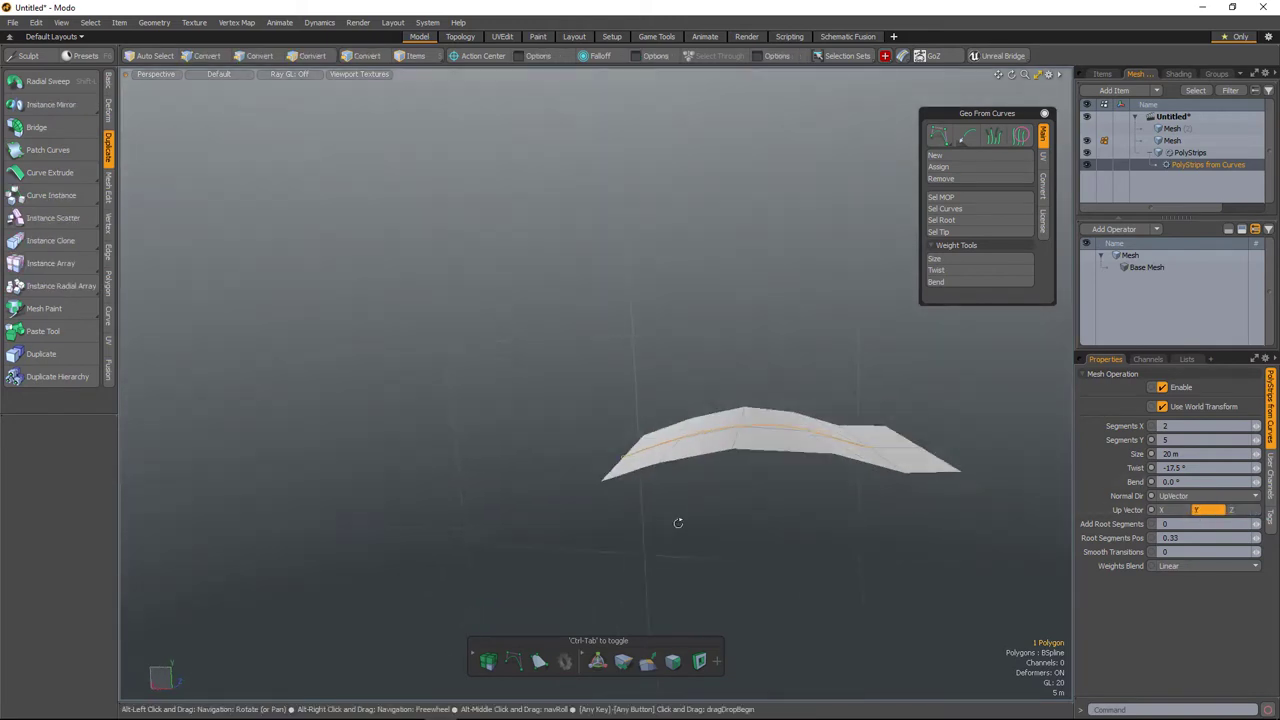
Switch to Vertices selection mode and set the operator's Normal Dir to Root Vertices
left_click_drag(674, 526, 655, 467, "ctrl+alt")
mouse_move(655, 467)
left_mouse_down("alt")
mouse_move(626, 489)
mouse_move(620, 477)
mouse_move(660, 490)
left_mouse_up("alt")
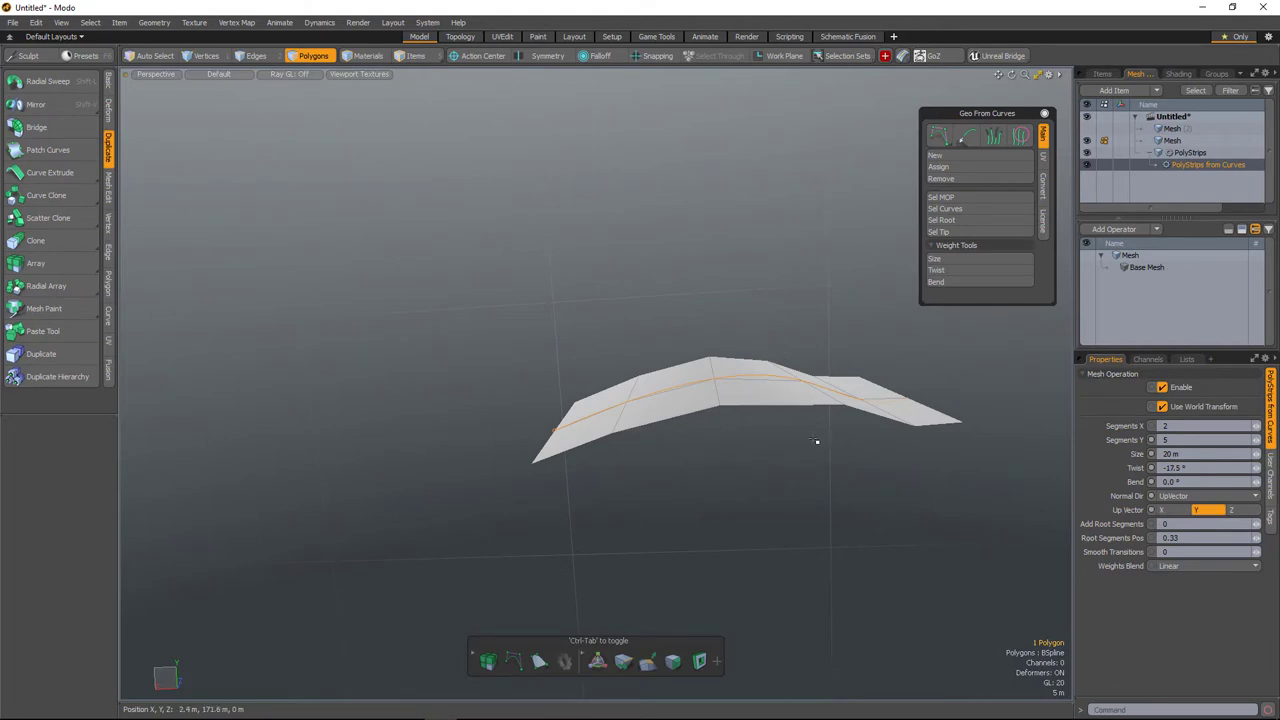
mouse_move(660, 462)
left_mouse_down("ctrl+alt")
mouse_move(635, 486)
mouse_move(674, 410)
mouse_move(654, 454)
mouse_move(657, 442)
left_mouse_up("ctrl+alt")
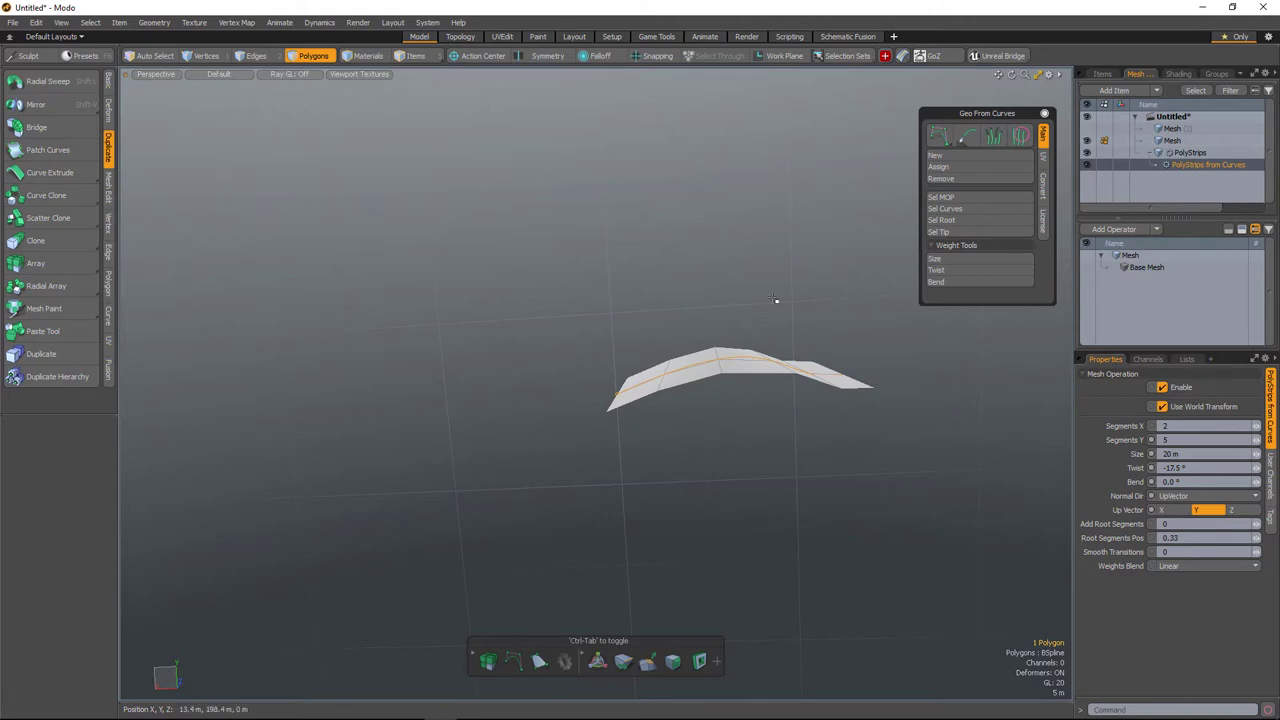
left_click_drag(643, 442, 722, 424, "alt")
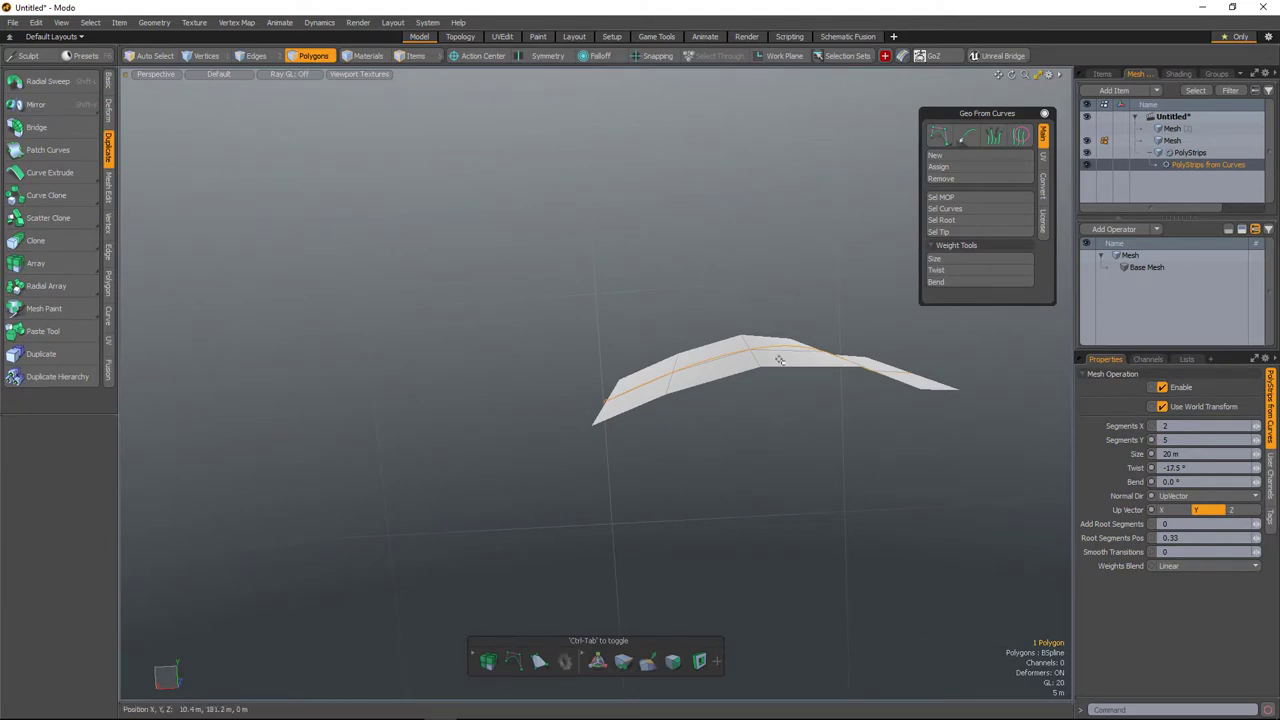
left_click(205, 55)
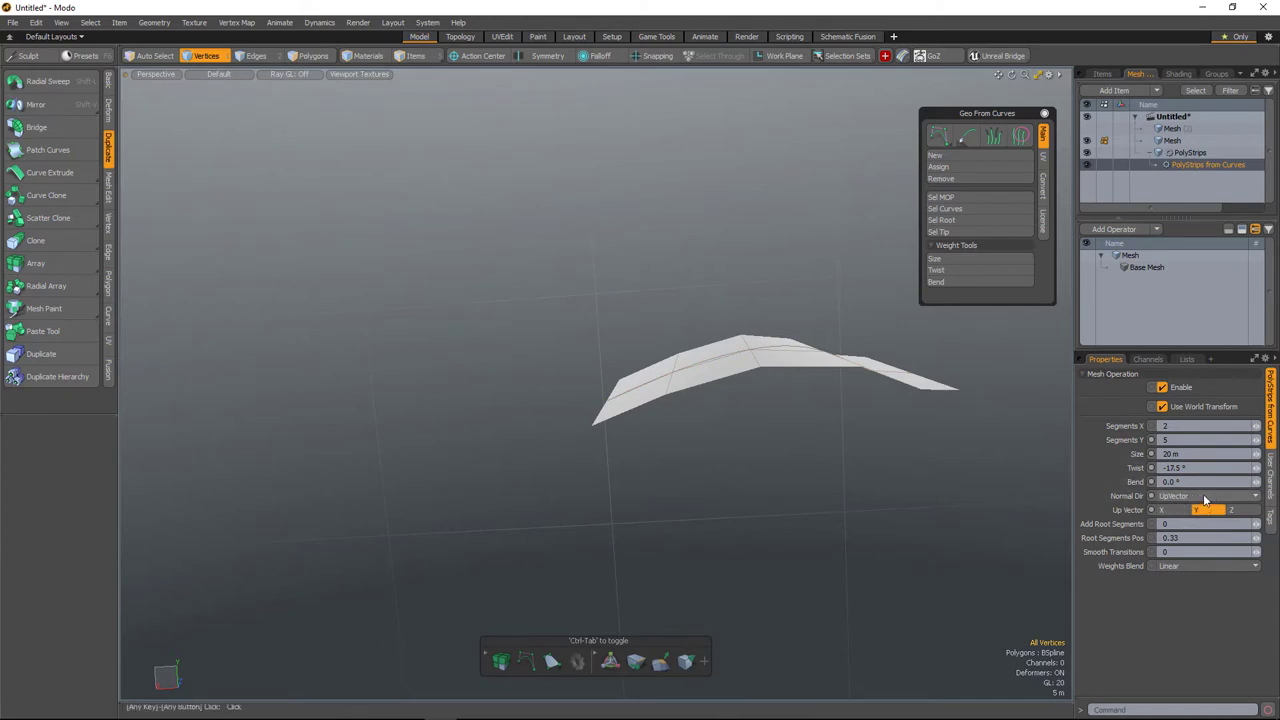
left_click(1205, 497)
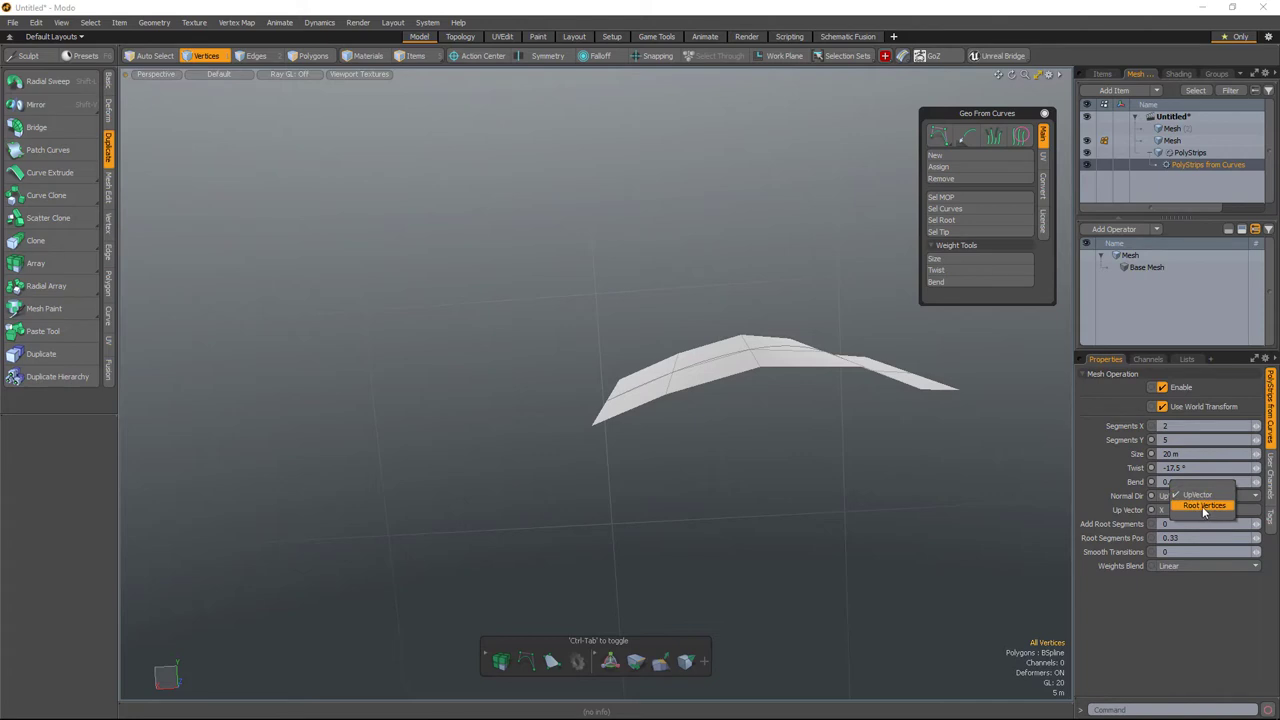
left_click(1203, 505)
Lasso the three curve vertices nearest the root and rotate them about the X axis to reorient the strip
left_click_drag(663, 388, 687, 489, "alt")
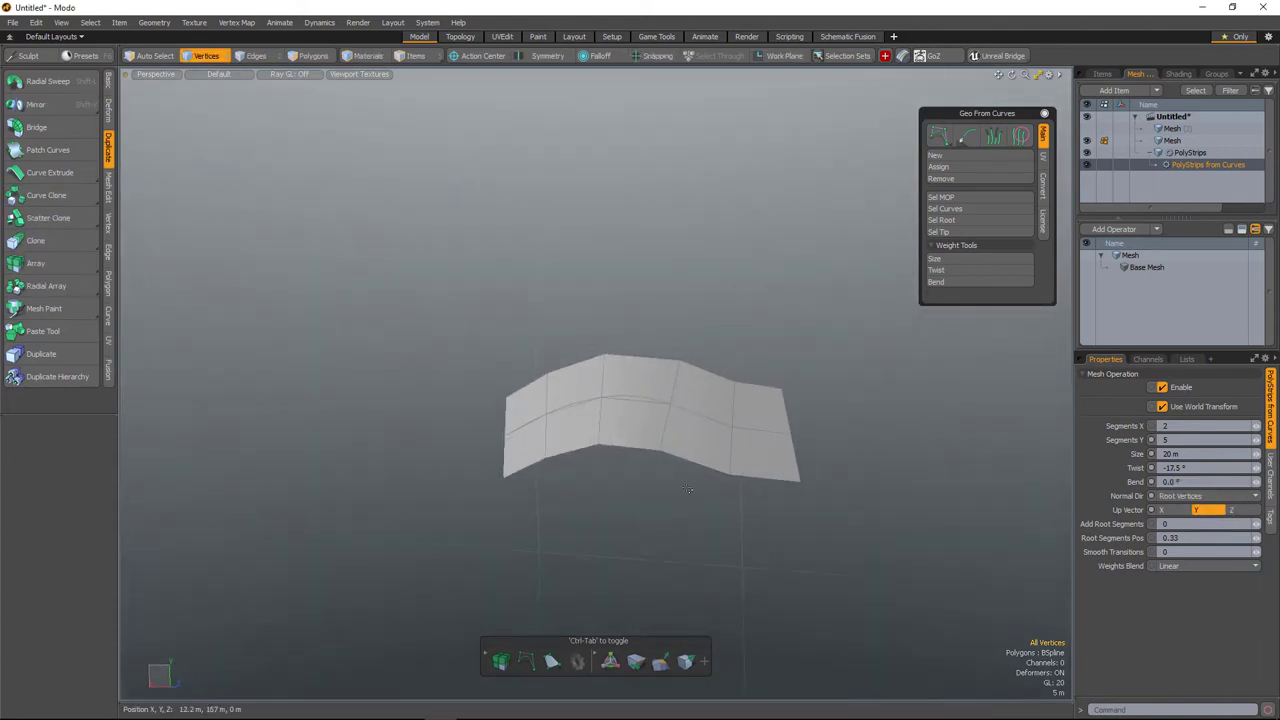
left_click_drag(701, 385, 686, 449, "alt")
left_click_drag(686, 449, 751, 487, "alt+shift")
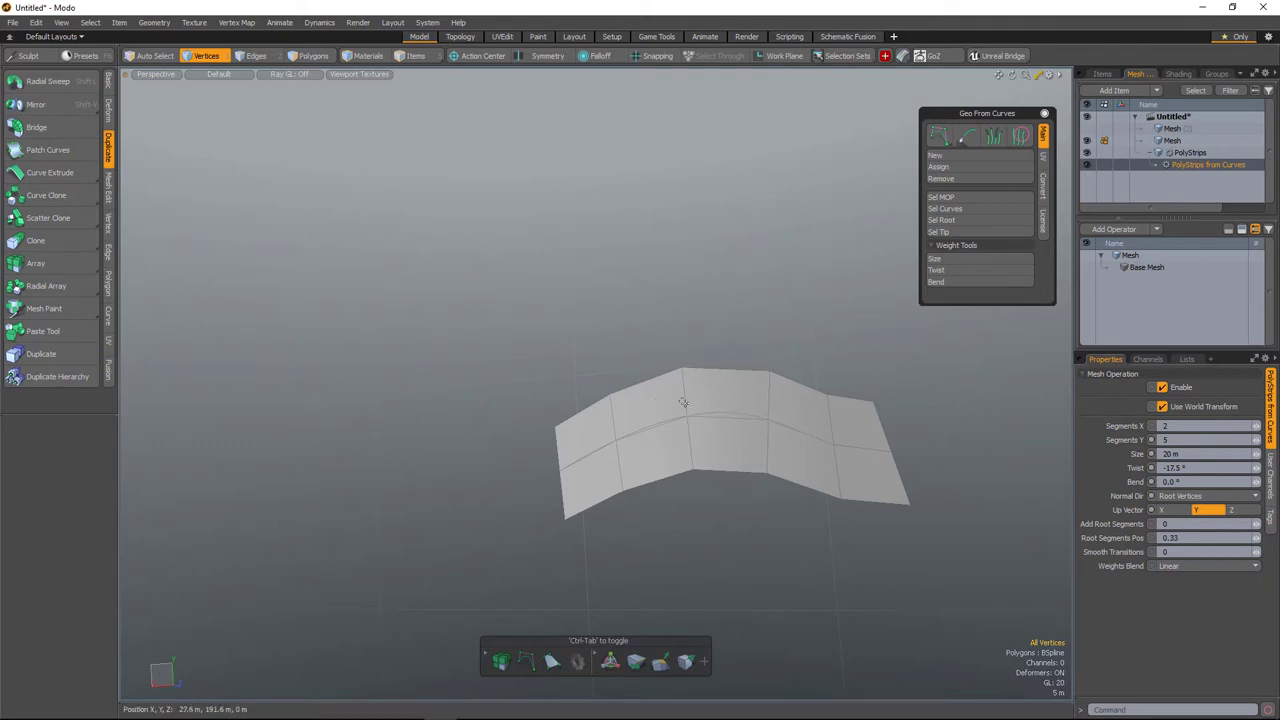
right_click_drag(715, 443, 700, 406)
mouse_move(640, 500)
left_mouse_down("alt")
mouse_move(700, 486)
mouse_move(672, 484)
left_mouse_up("alt")
right_click_drag(741, 403, 716, 447)
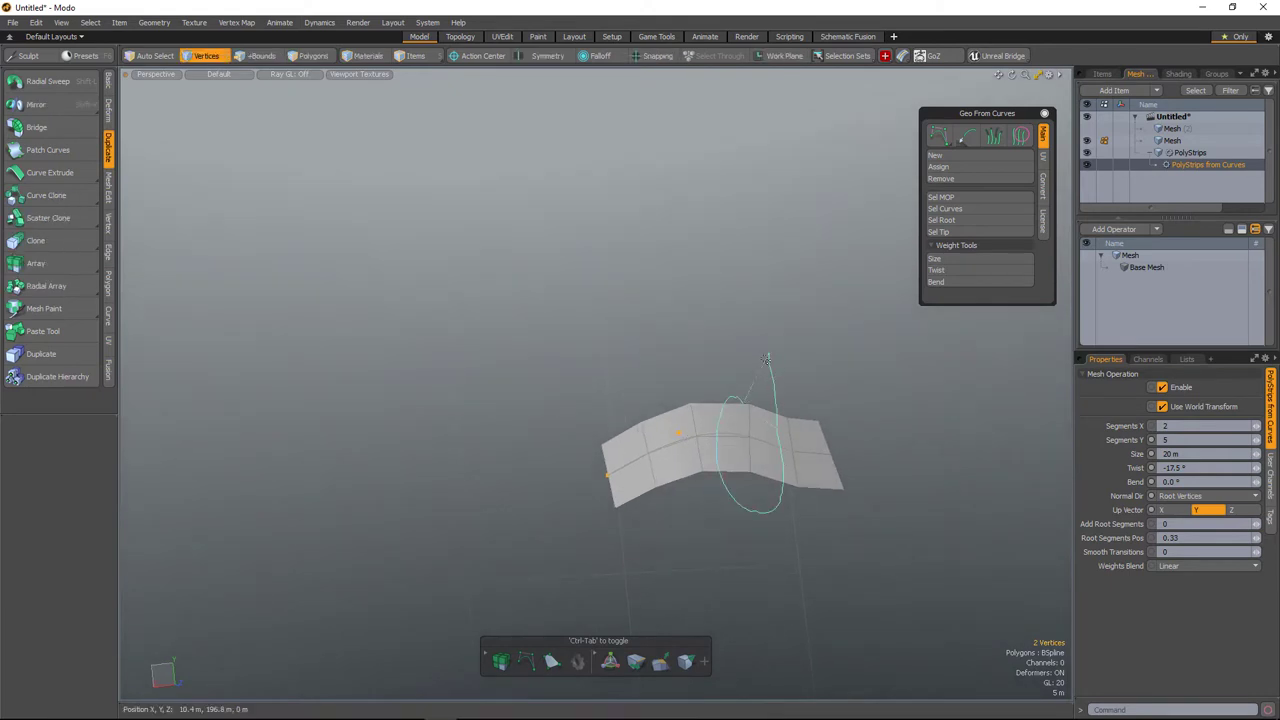
mouse_move(762, 458)
left_mouse_down("alt")
mouse_move(709, 471)
mouse_move(734, 506)
mouse_move(709, 502)
mouse_move(757, 441)
left_mouse_up("alt")
key("e")
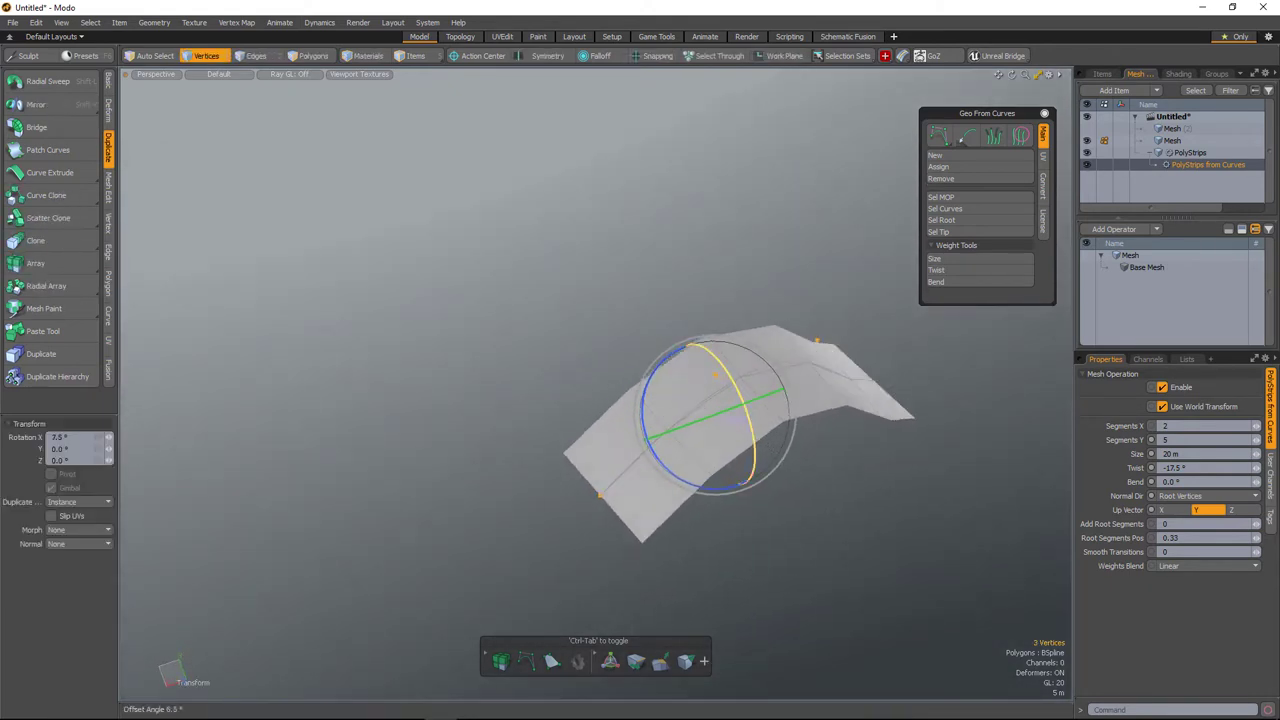
left_click_drag(727, 374, 689, 406)
key("q")
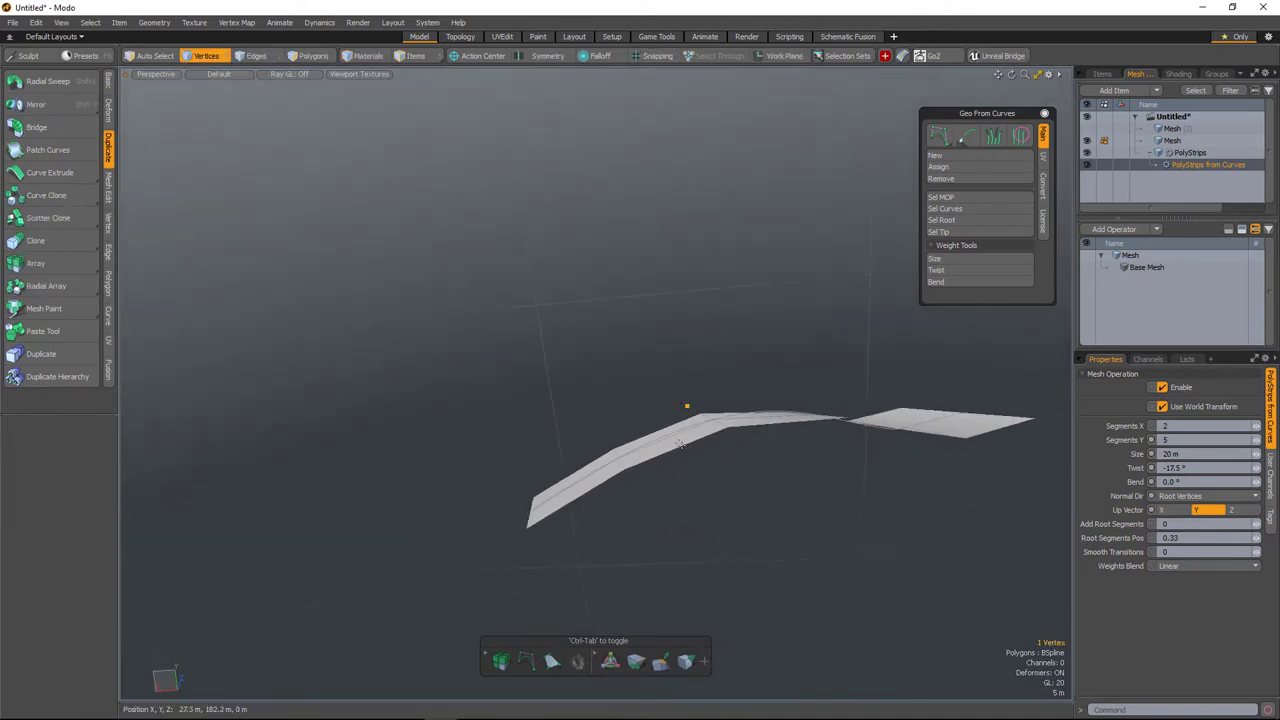
Move the single selected curve vertex closer to the root end of the strip
key("w")
left_click_drag(625, 358, 545, 369)
key("ctrl+z")
left_click_drag(626, 446, 524, 424, "alt")
mouse_move(605, 472)
left_mouse_down("alt")
mouse_move(631, 489)
mouse_move(592, 466)
mouse_move(615, 485)
left_mouse_up("alt")
key("q")
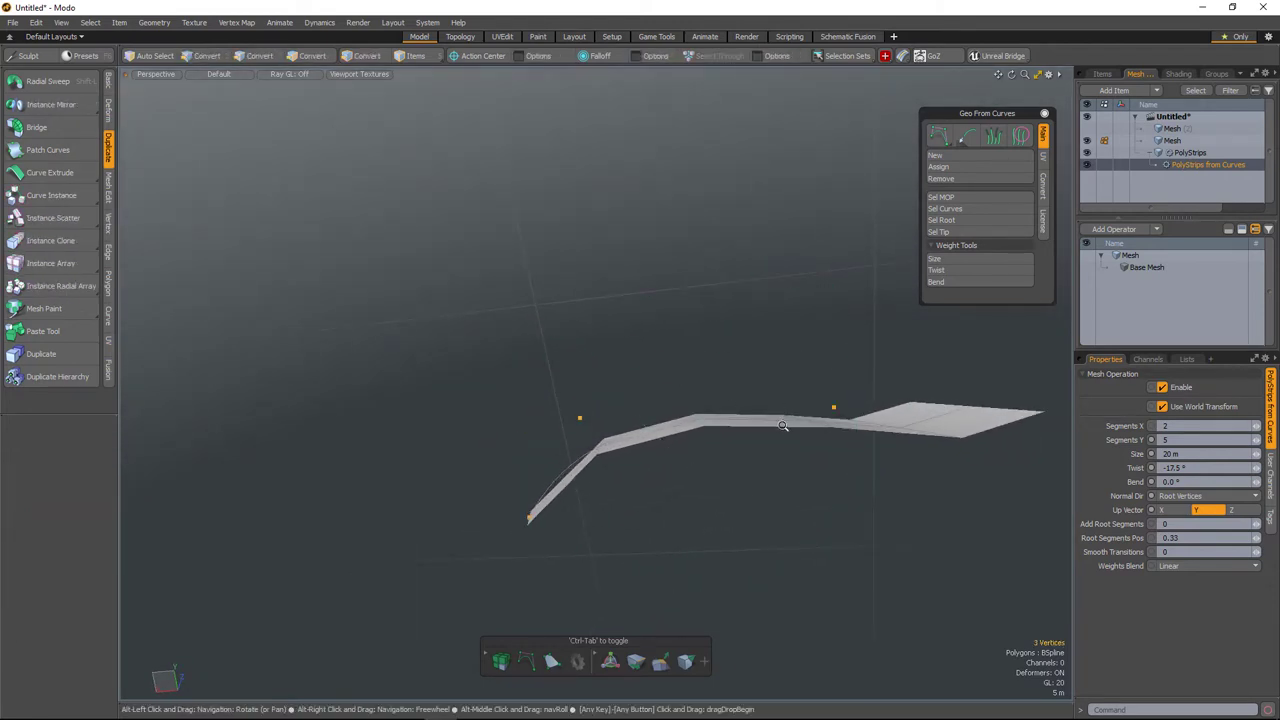
left_click_drag(786, 426, 697, 541, "alt")
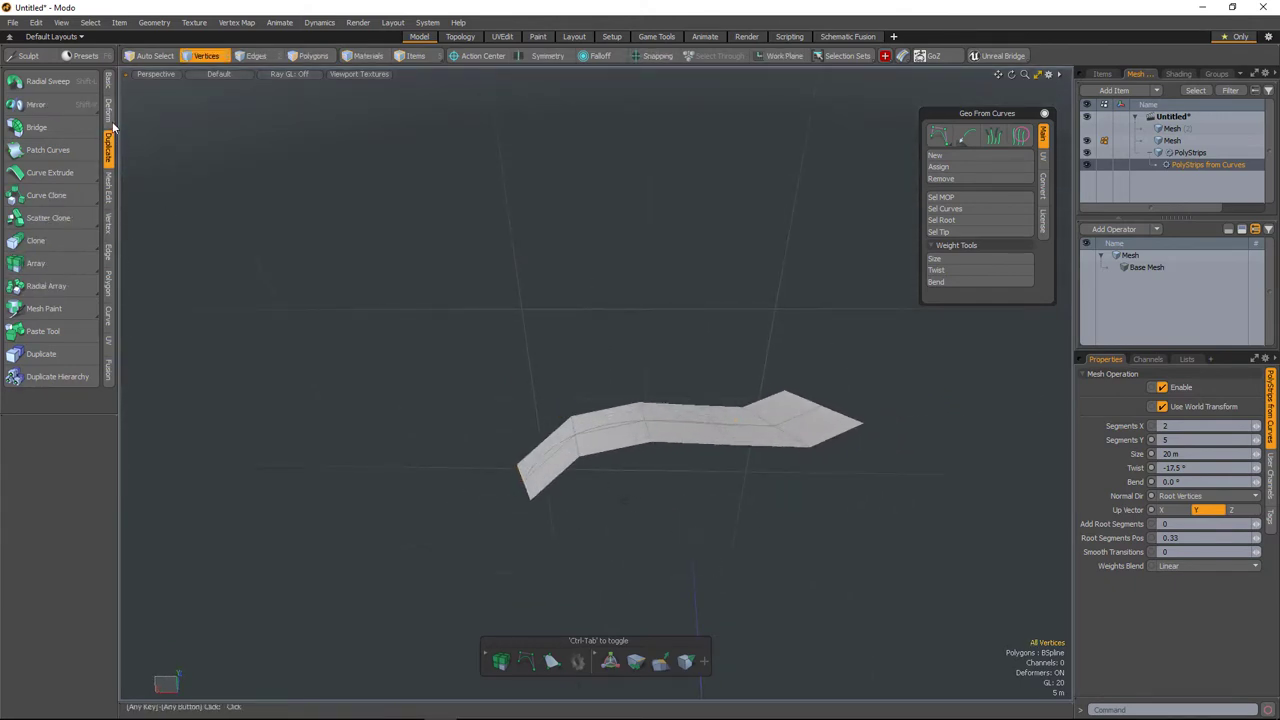
Slice the curve vertically at about X 35.6 m, near the root-end bend, with the Slice tool
left_click(110, 197)
left_click(35, 81)
left_click_drag(596, 381, 599, 441)
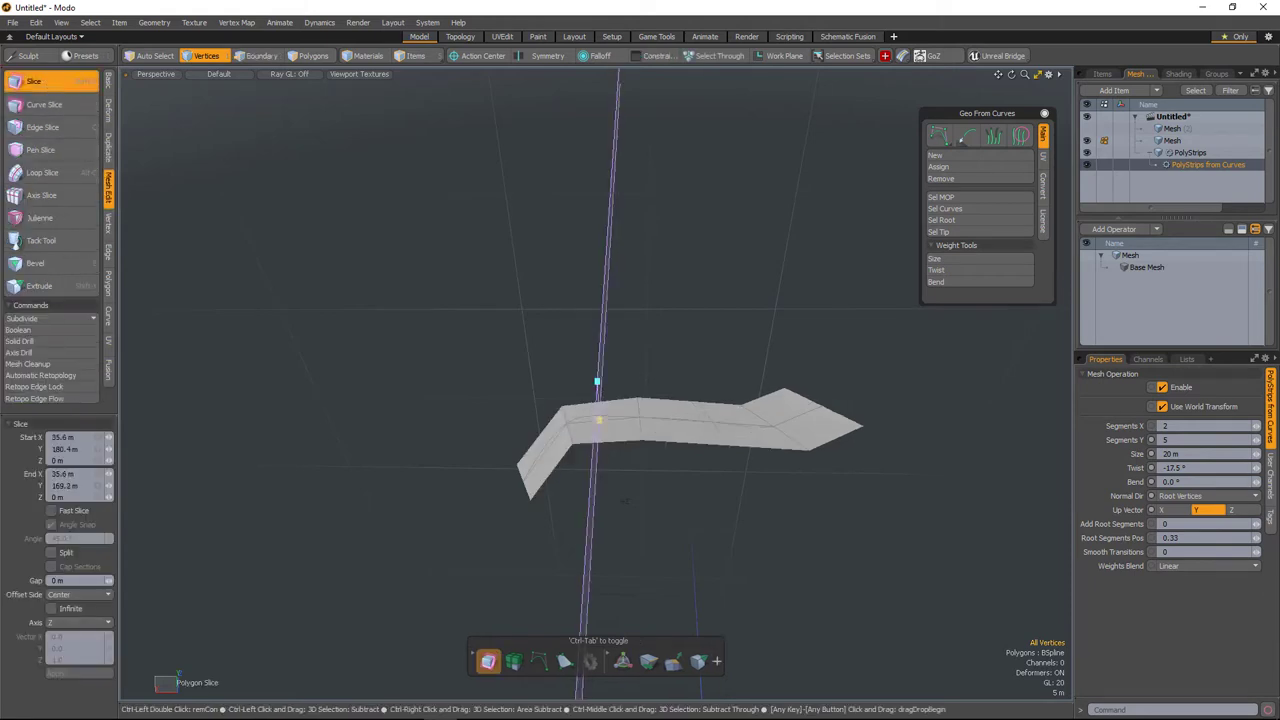
left_click_drag(648, 490, 657, 389, "alt")
key("space")
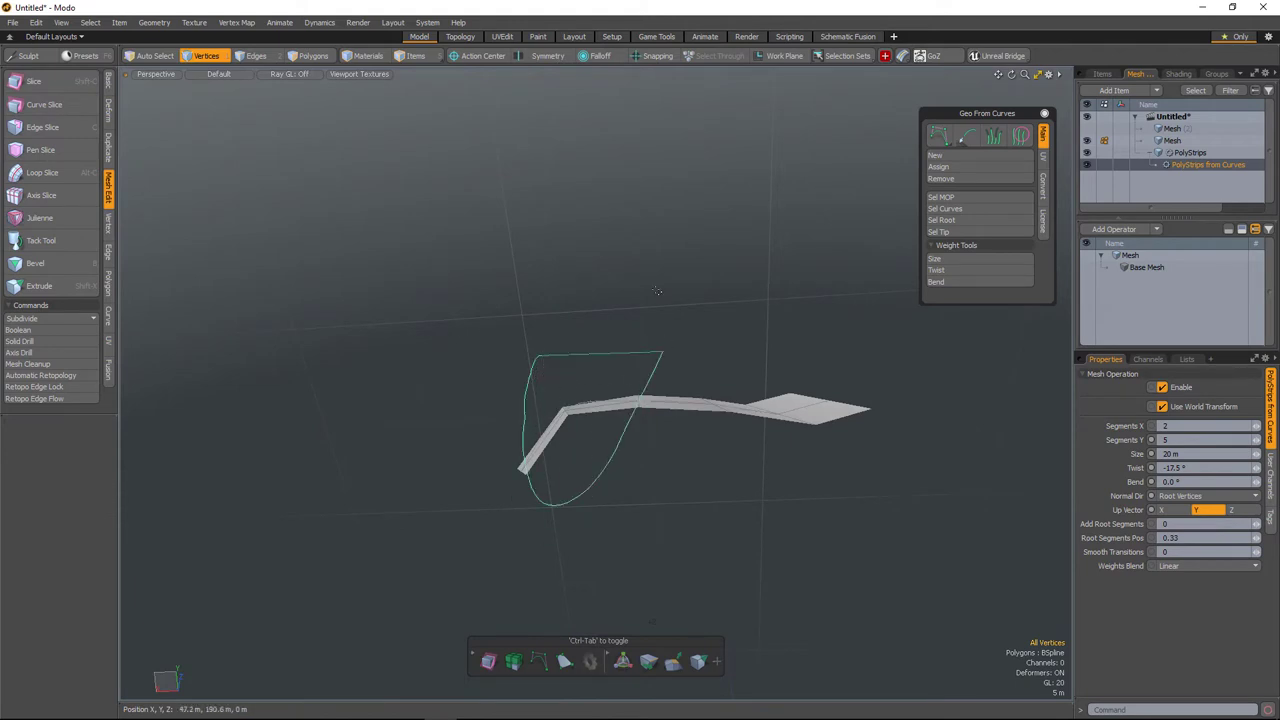
Select the curve vertex at the root-end kink and move it outward
left_click_drag(532, 465, 551, 491, "alt")
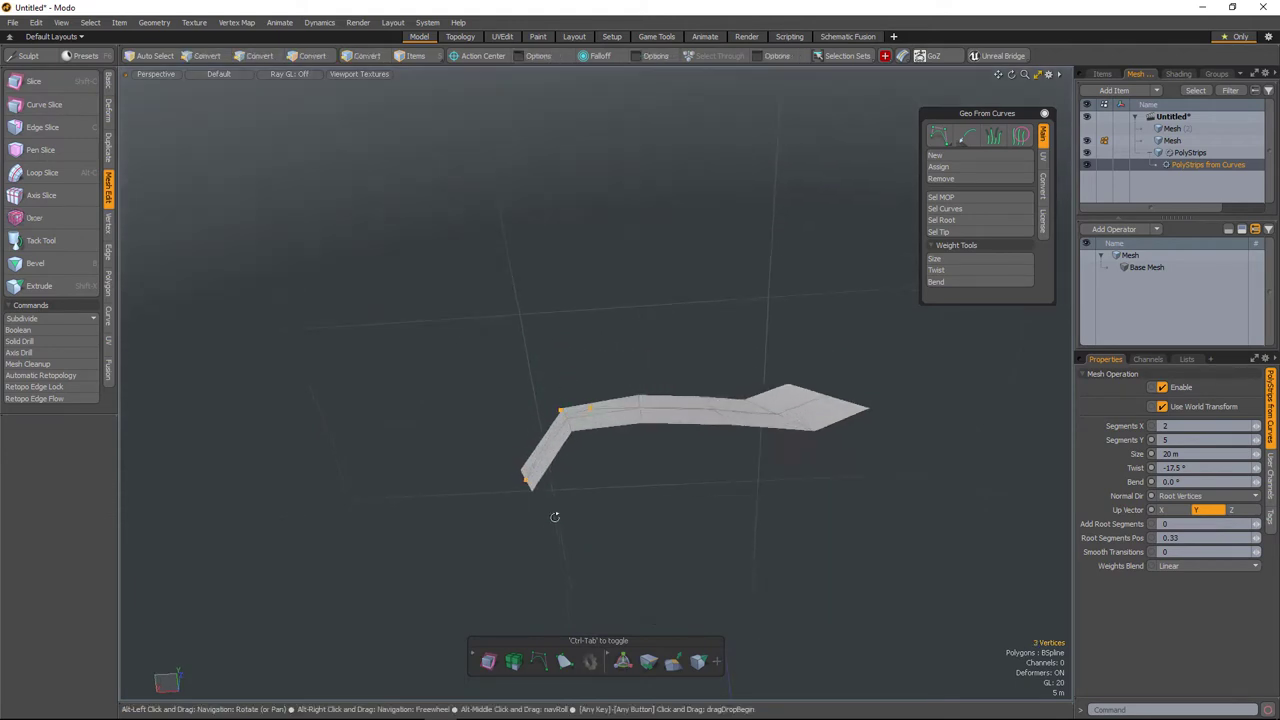
scroll(562, 406, "up", 2)
key("w")
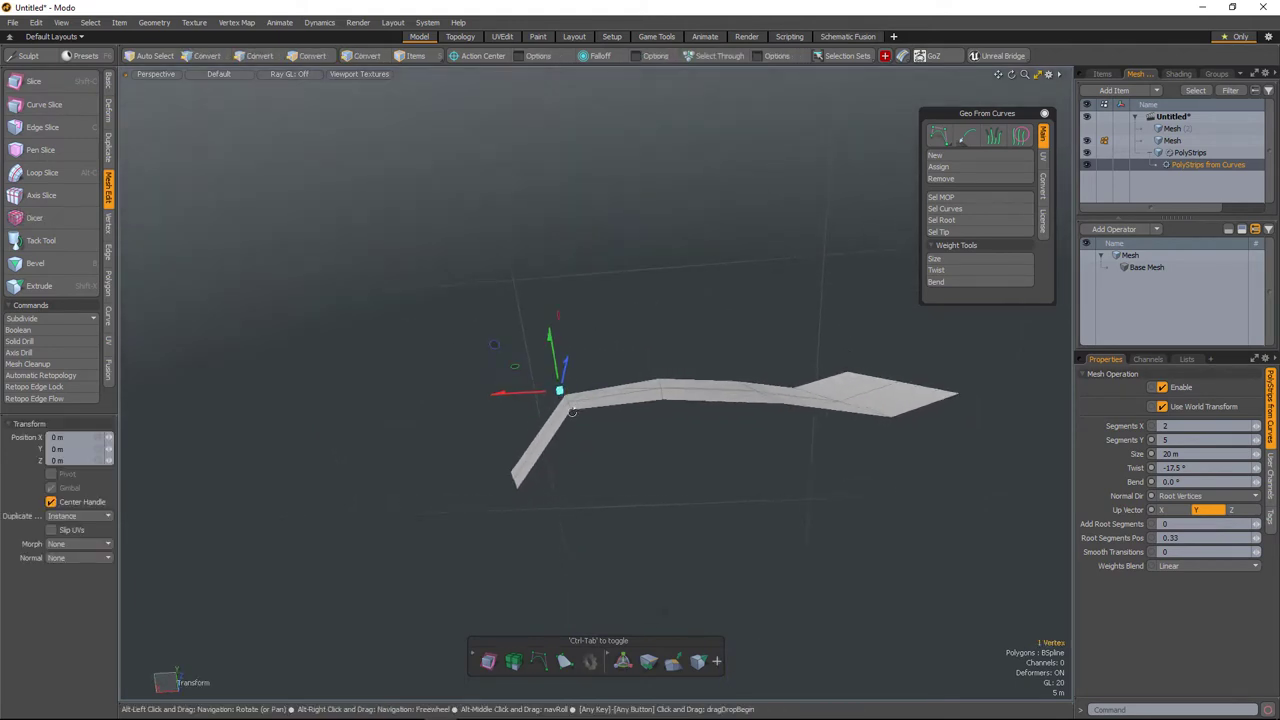
left_click_drag(495, 341, 473, 367)
key("space")
Select the three curve vertices nearest the root and activate rotation with the action center set to Local
mouse_move(486, 312)
right_mouse_down()
mouse_move(548, 540)
mouse_move(565, 280)
right_mouse_up()
left_click(560, 429)
left_click_drag(560, 429, 716, 488, "alt")
mouse_move(545, 336)
right_mouse_down()
mouse_move(517, 507)
mouse_move(640, 378)
right_mouse_up()
mouse_move(600, 420)
left_mouse_down("alt")
mouse_move(769, 486)
mouse_move(660, 482)
left_mouse_up("alt")
key("e")
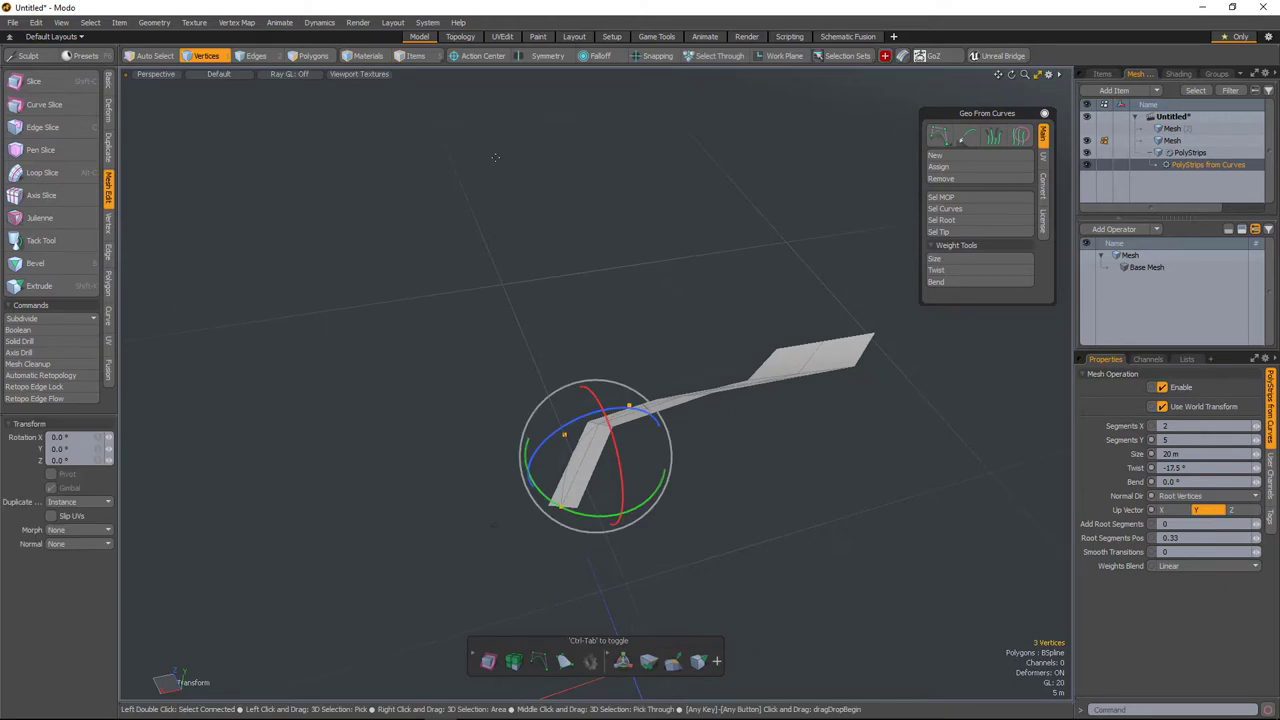
left_click(478, 55)
left_click(487, 165)
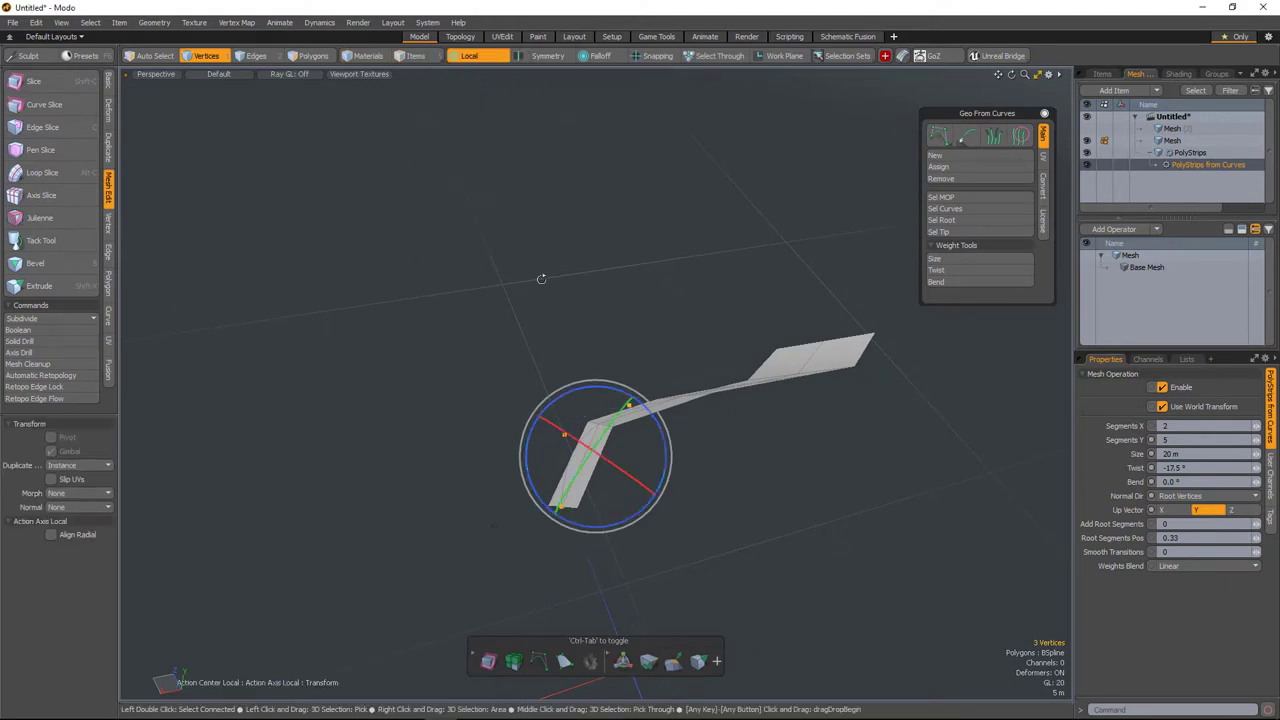
left_click_drag(540, 286, 722, 522, "alt")
key("space")
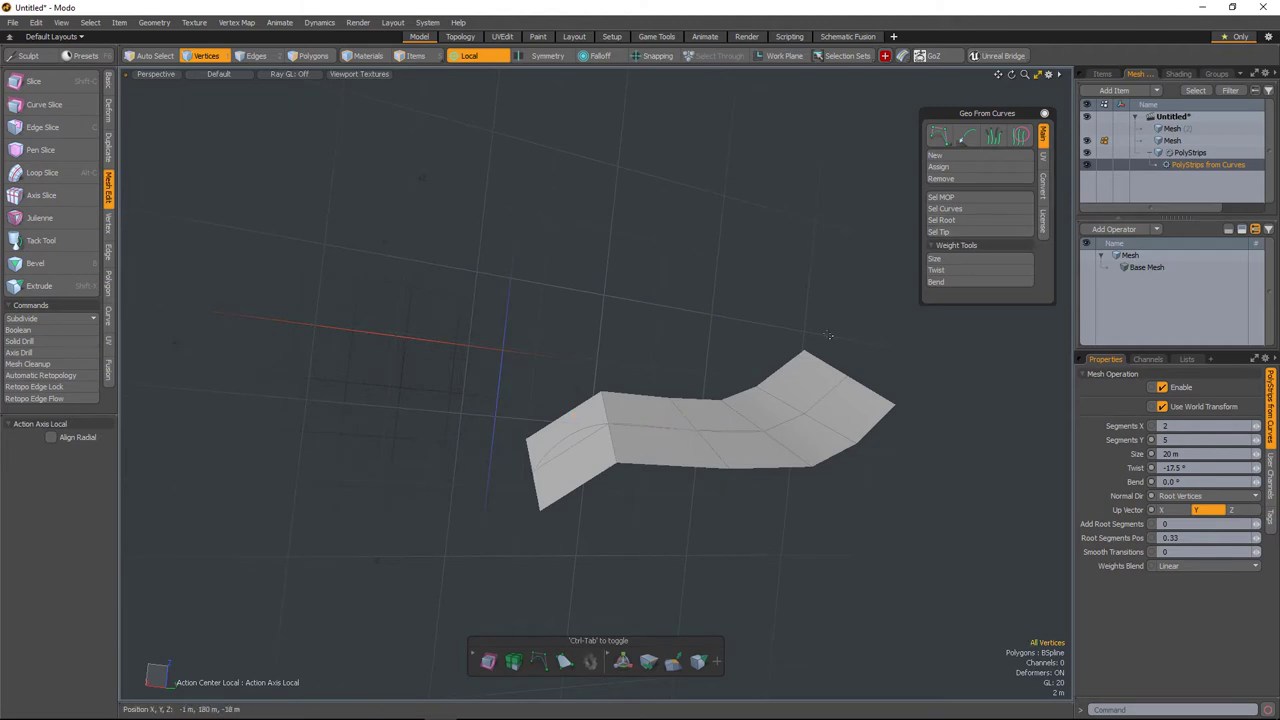
Select the curve's root vertex with its two neighbouring vertices and set the action center to Local again
left_click_drag(816, 314, 828, 396, "alt")
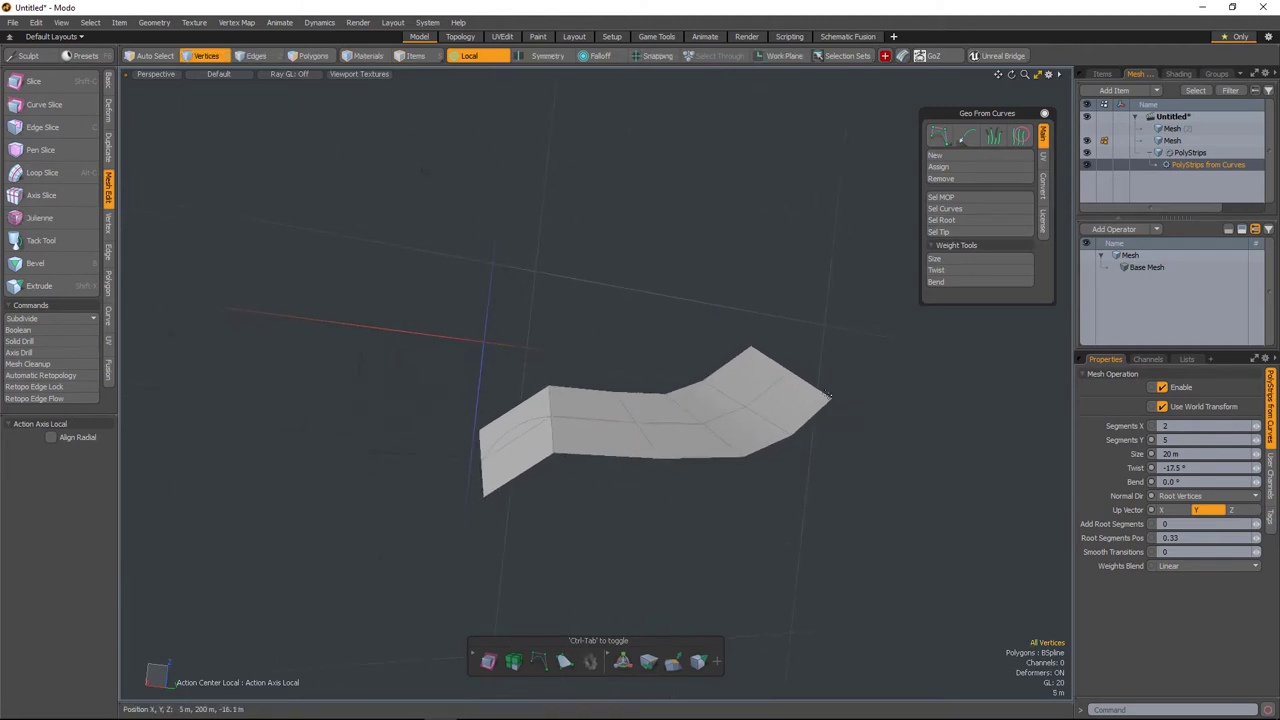
left_click(965, 230)
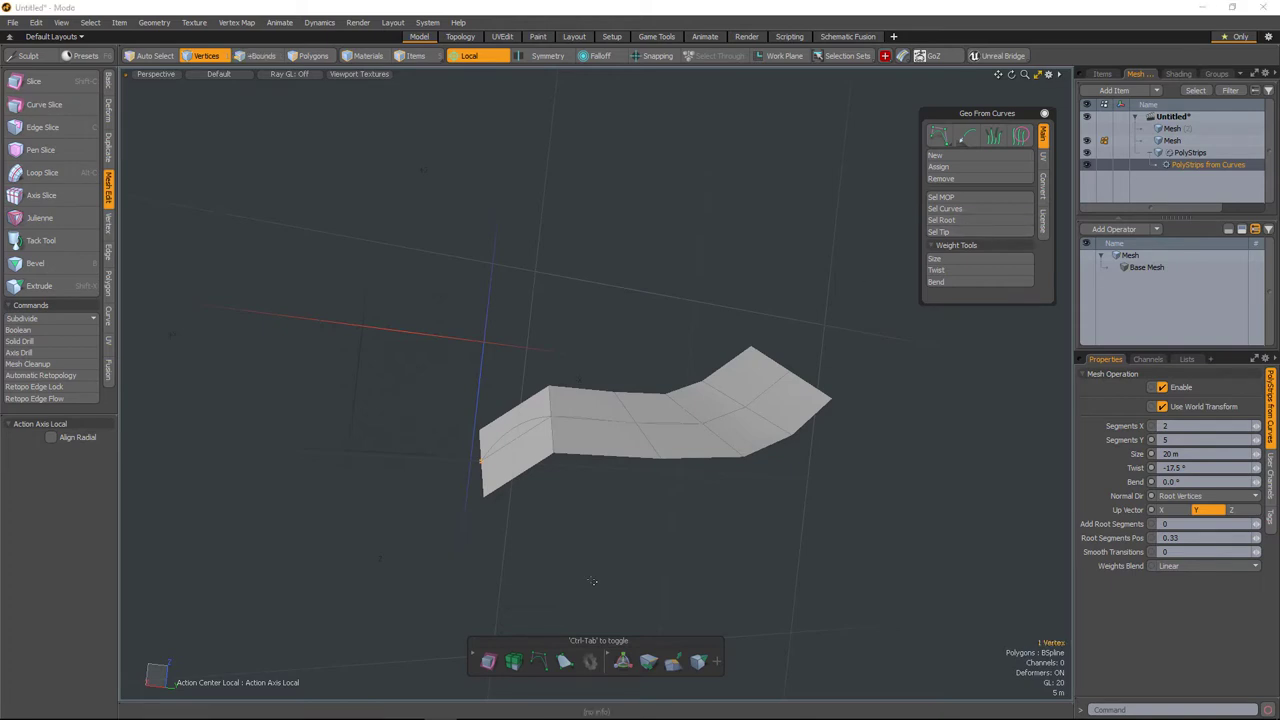
left_click(474, 56)
left_click(480, 90)
left_click(474, 56)
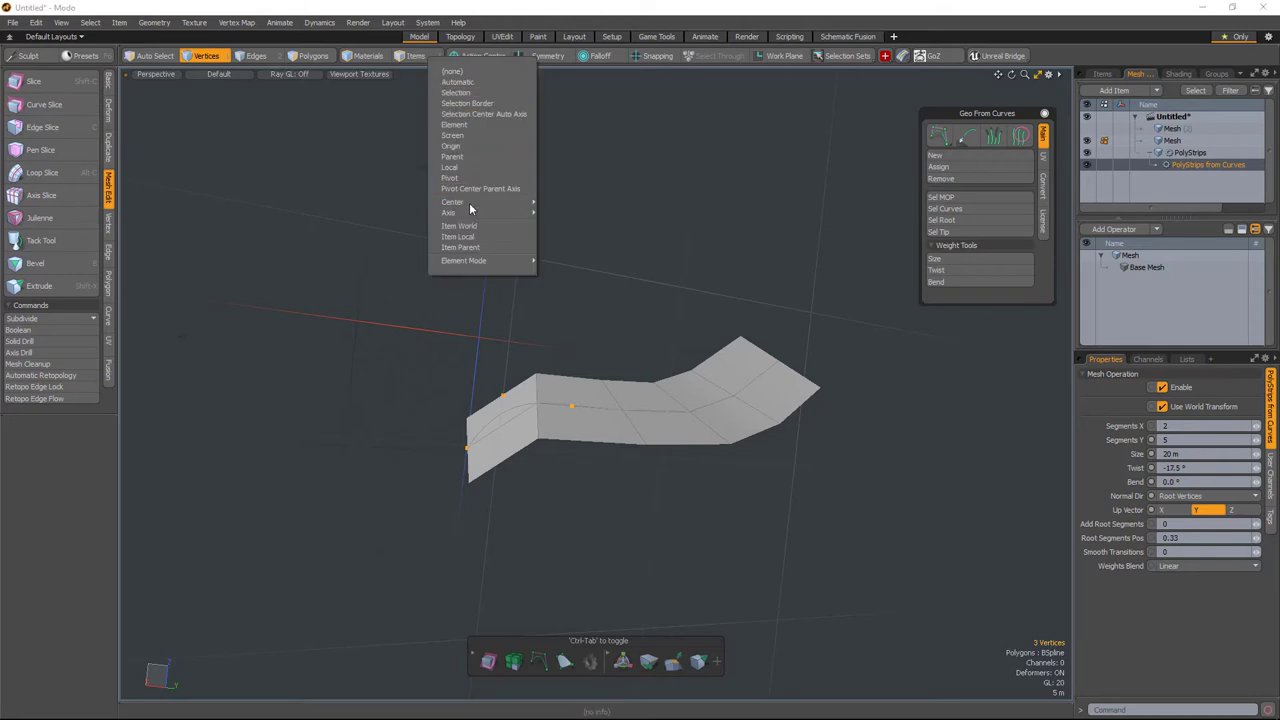
left_click(474, 168)
Rotate the three selected root-end vertices around their local axes to reorient the strip
key("e")
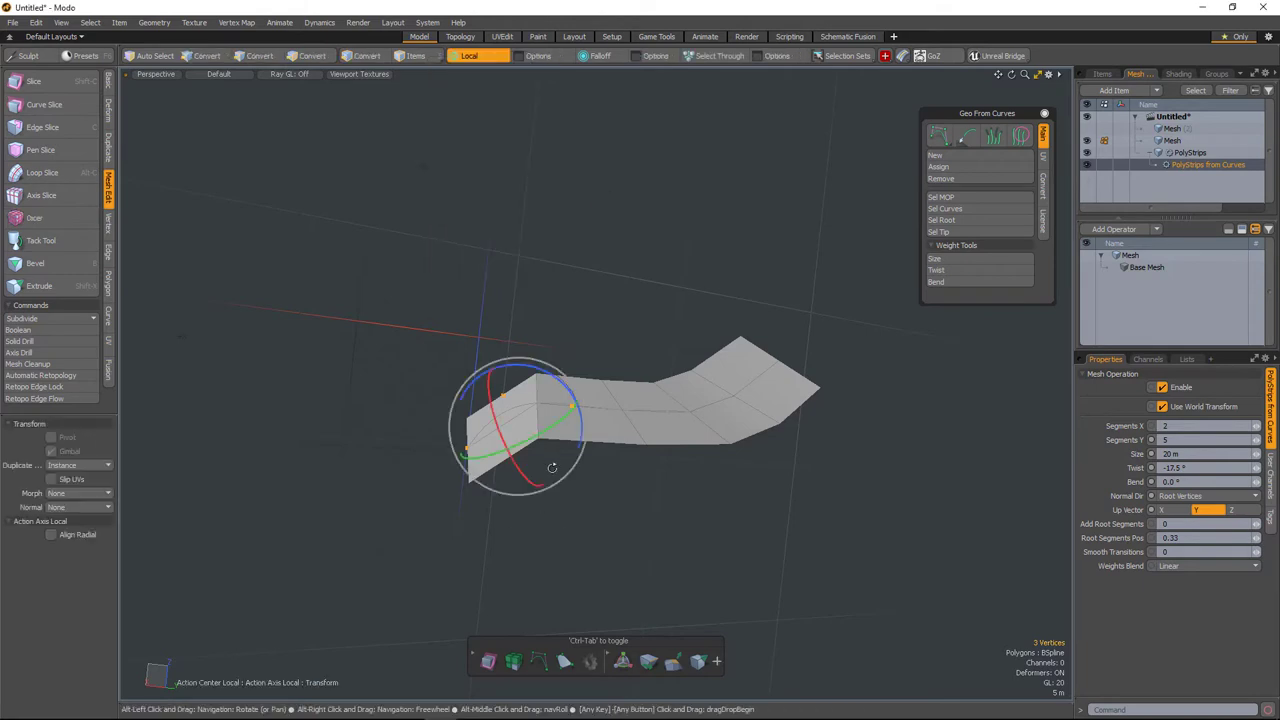
left_click_drag(551, 469, 608, 452, "alt")
scroll(523, 471, "up", 3)
left_click_drag(583, 403, 659, 355)
left_click_drag(608, 429, 614, 340)
key("space")
left_click_drag(720, 497, 640, 555, "ctrl+alt")
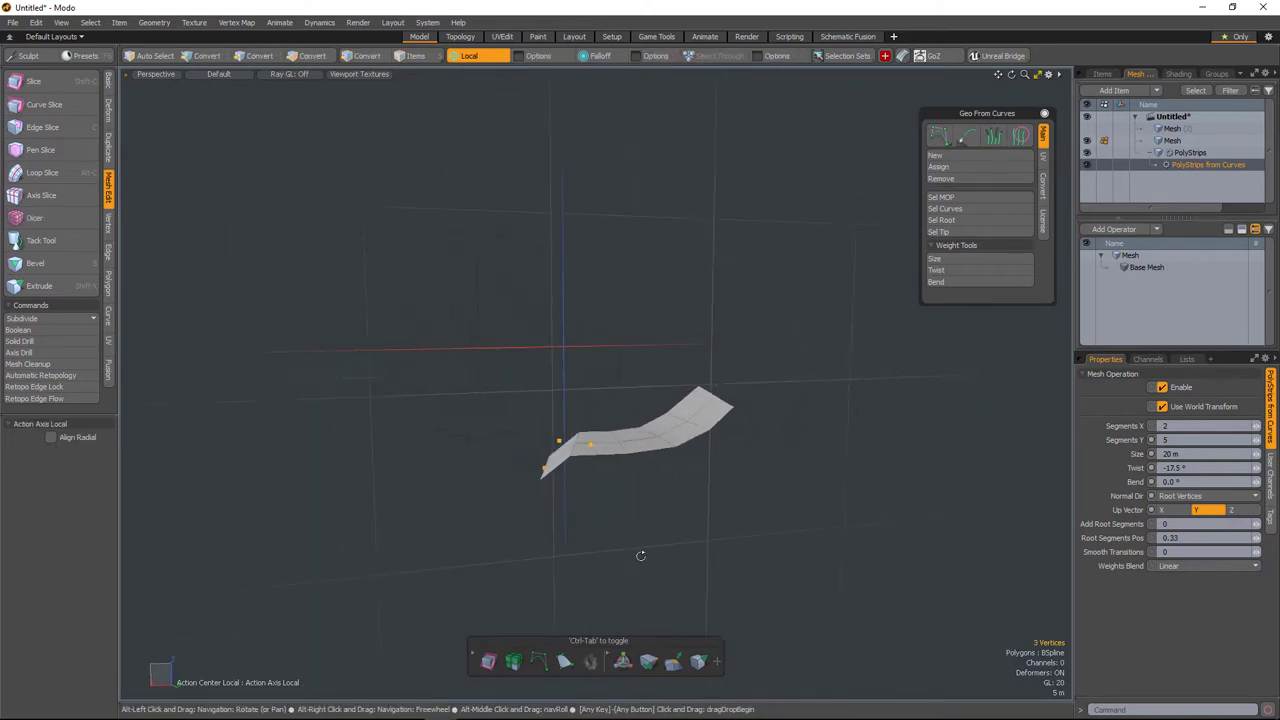
Clear the vertex selection and set the PolyStrips Normal Dir to UpVector
left_click(686, 518)
left_click_drag(686, 518, 690, 499, "alt")
left_click(1185, 497)
left_click_drag(914, 463, 431, 165, "alt")
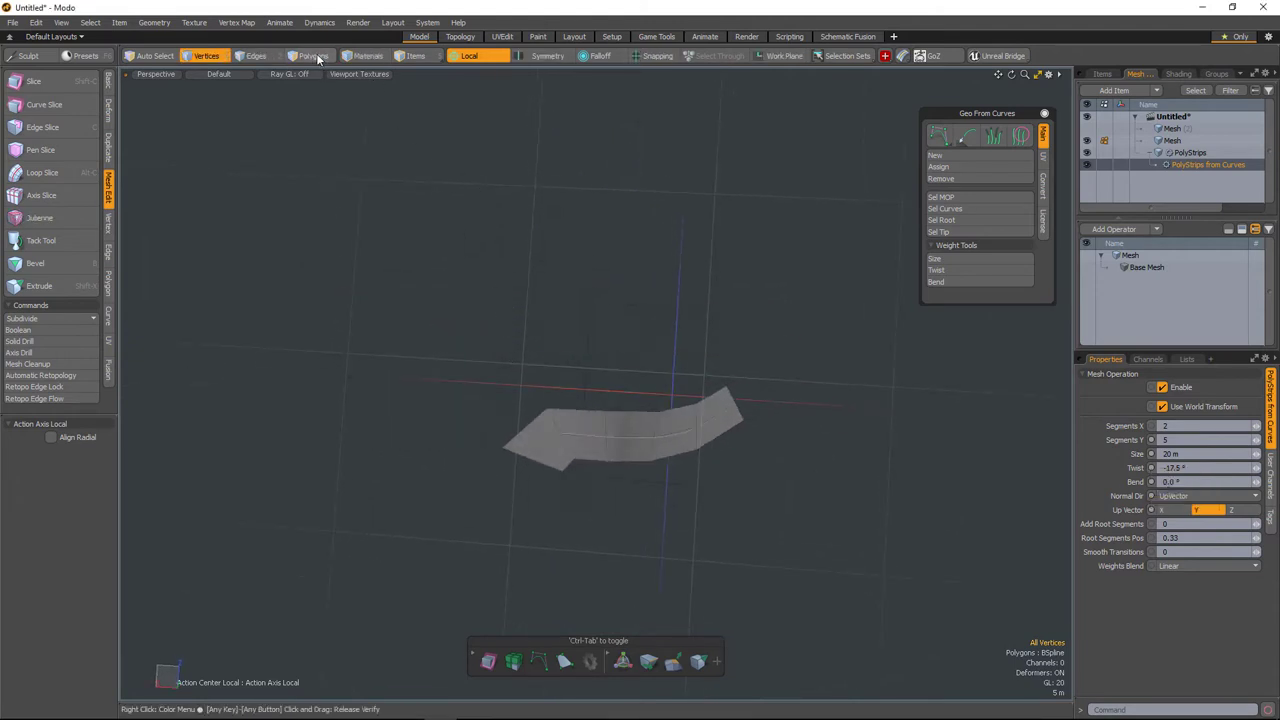
Select the whole curve as a polygon and rotate it repeatedly about the X axis with the Automatic action center
left_click(319, 60)
left_click_drag(462, 430, 580, 412, "alt")
left_click(526, 661)
key("alt+a")
left_click_drag(606, 520, 779, 473, "alt")
key("alt+a")
key("e")
left_click_drag(626, 540, 666, 349, "alt")
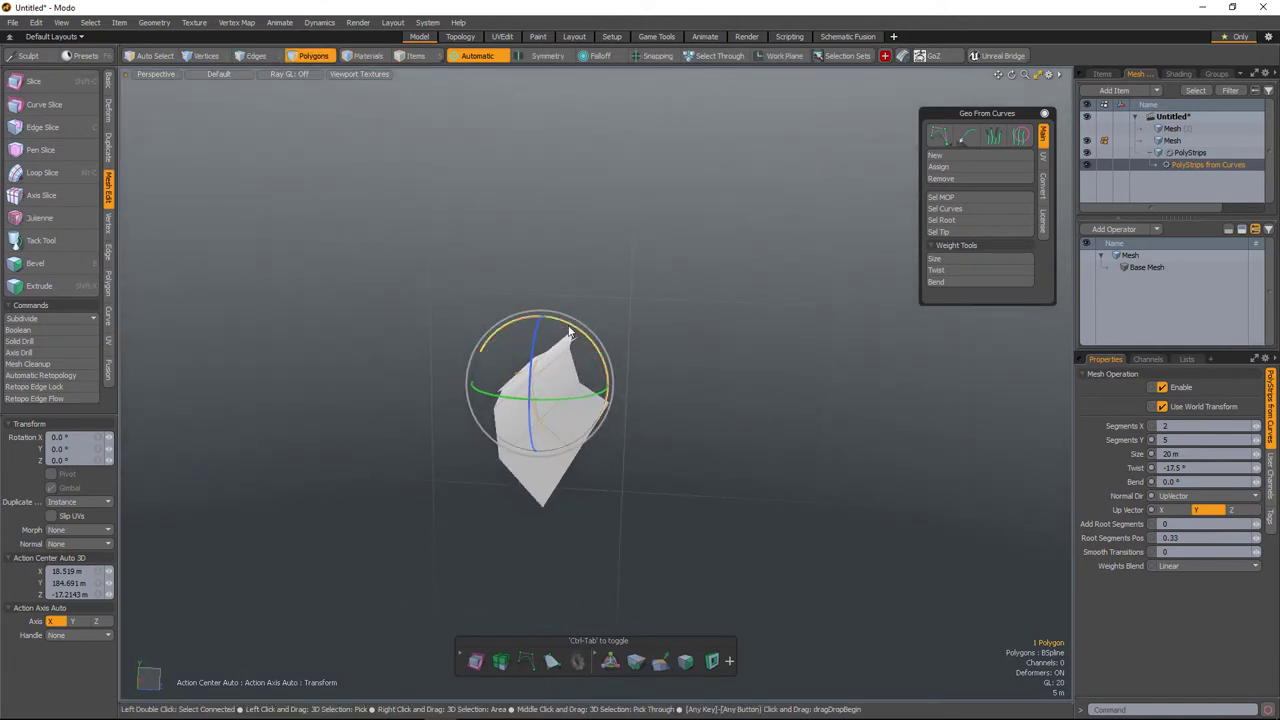
left_click_drag(570, 332, 592, 362)
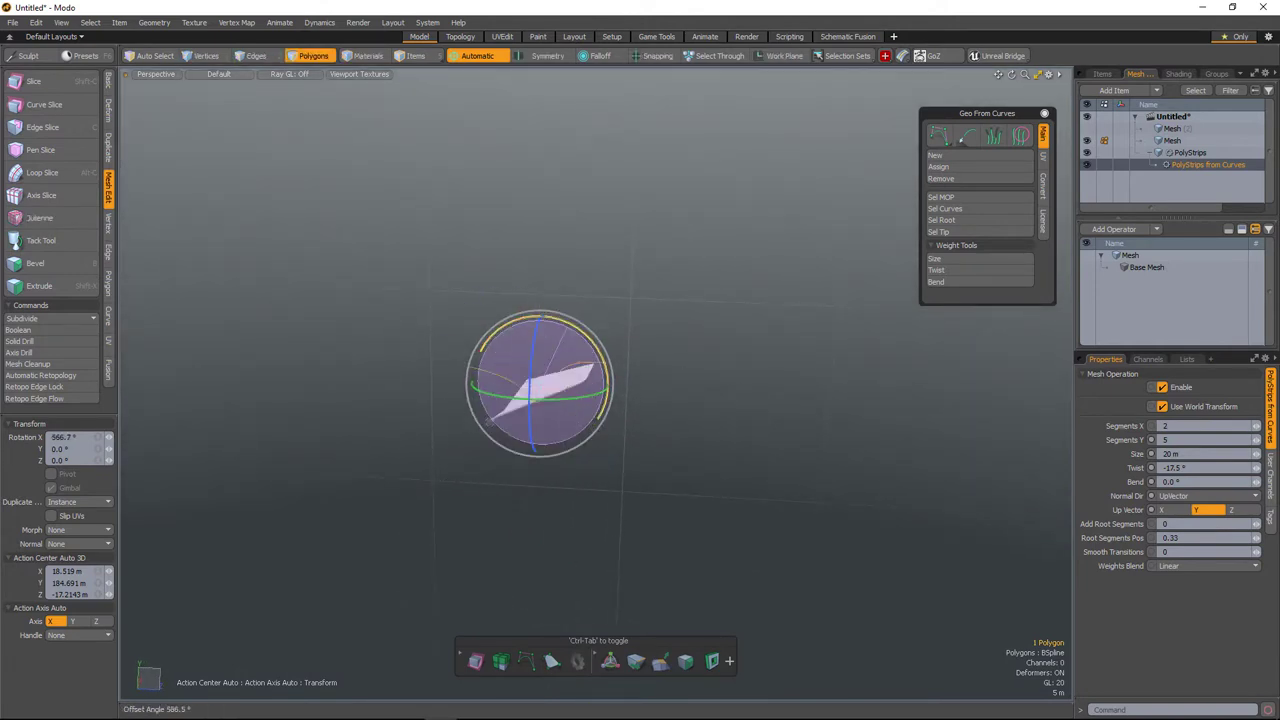
left_click_drag(466, 390, 622, 410)
left_click_drag(528, 352, 525, 354)
left_click_drag(625, 385, 628, 341)
left_click_drag(540, 463, 573, 364)
Set Normal Dir to Root Vertices and rotate the whole curve about the X axis
left_click(1184, 497)
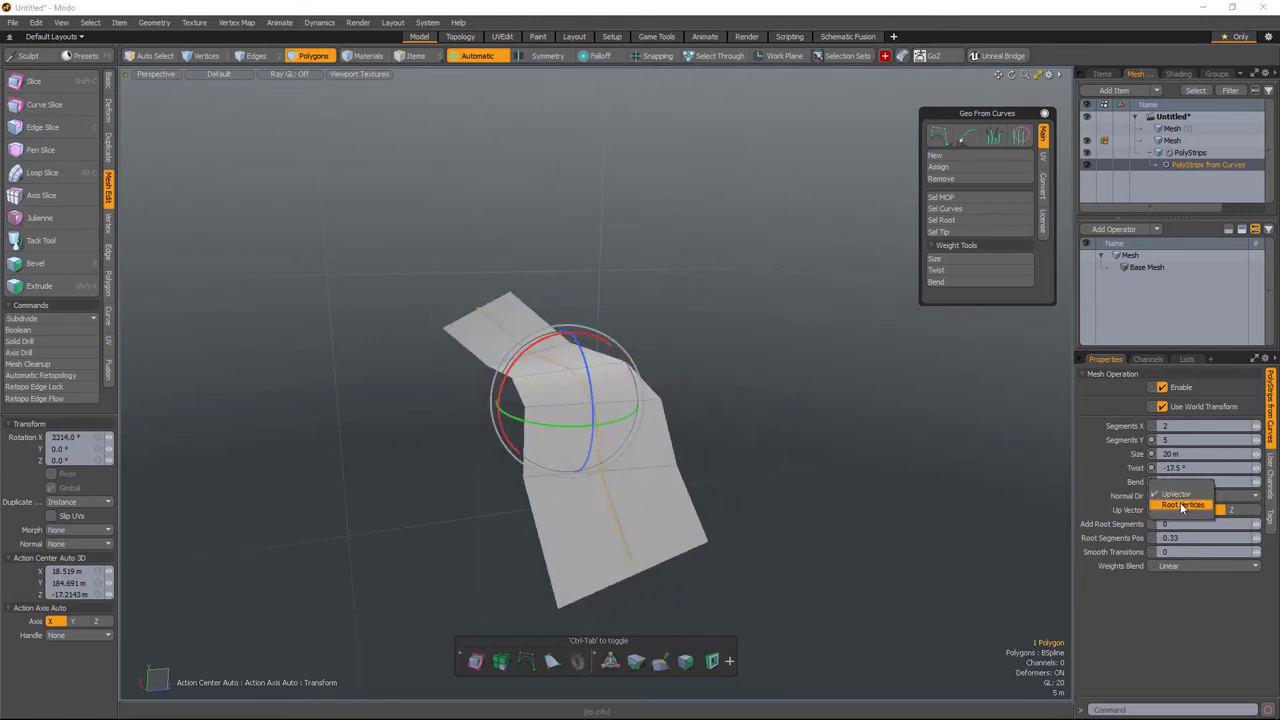
left_click(1183, 505)
left_click_drag(531, 356, 629, 328)
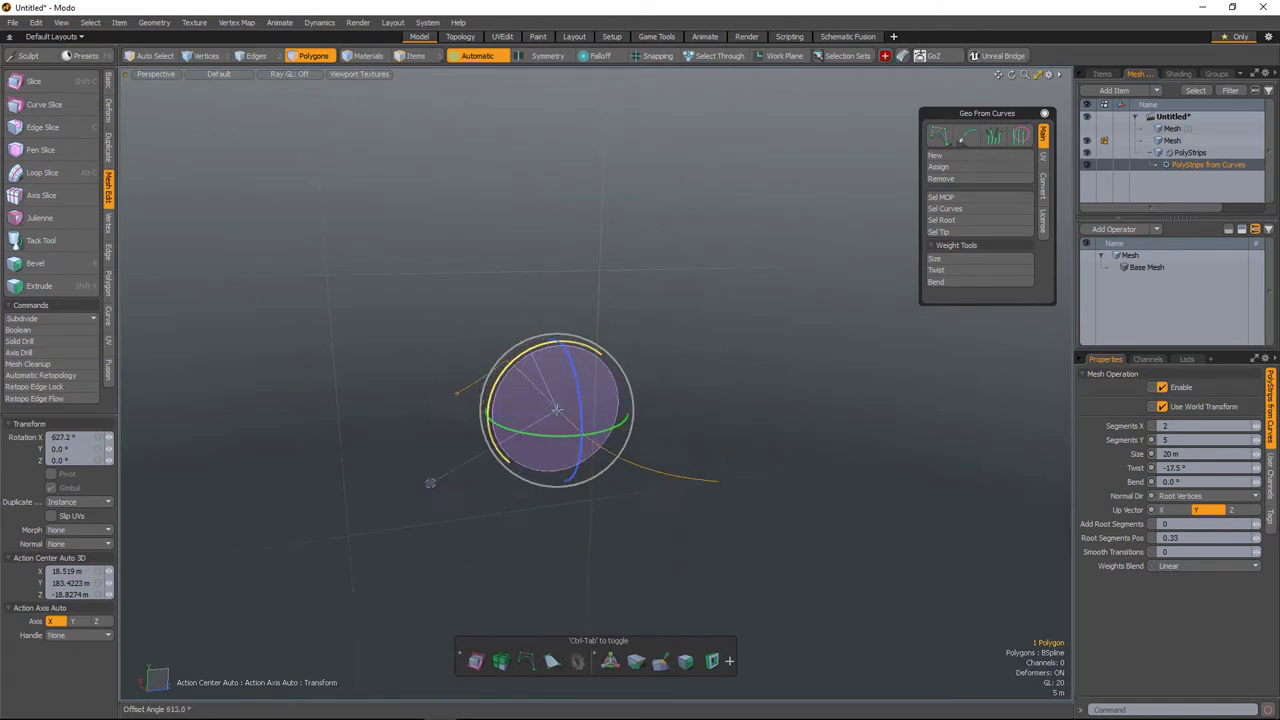
left_click_drag(559, 570, 562, 569)
left_click_drag(562, 569, 1004, 630, "alt")
key("space")
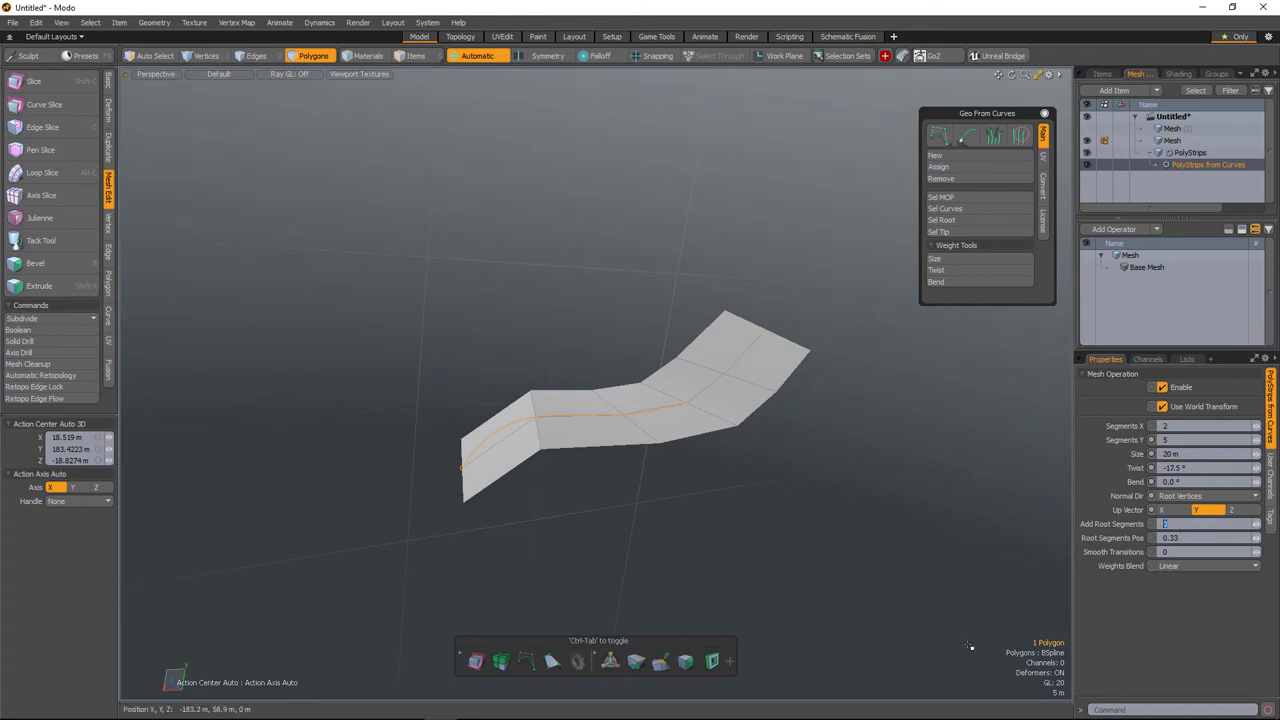
Increase Add Root Segments to 1 and then to 2
left_click_drag(674, 480, 640, 432, "alt")
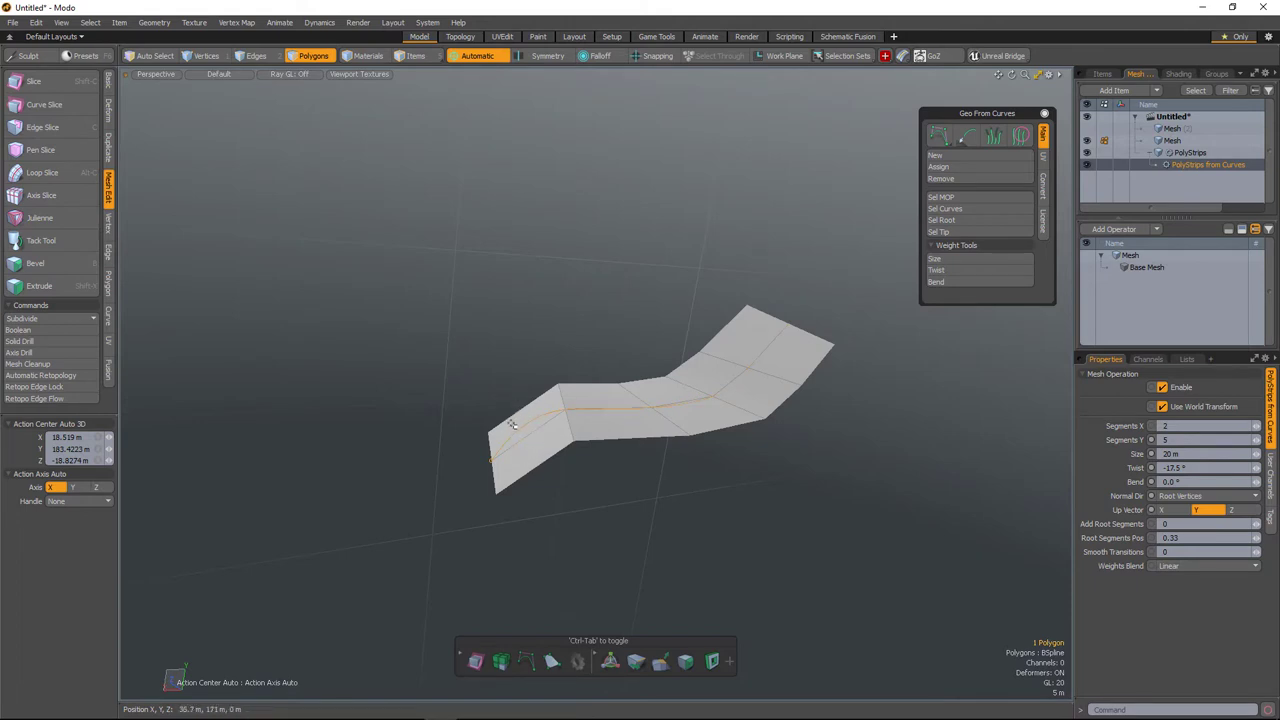
left_click(1185, 530)
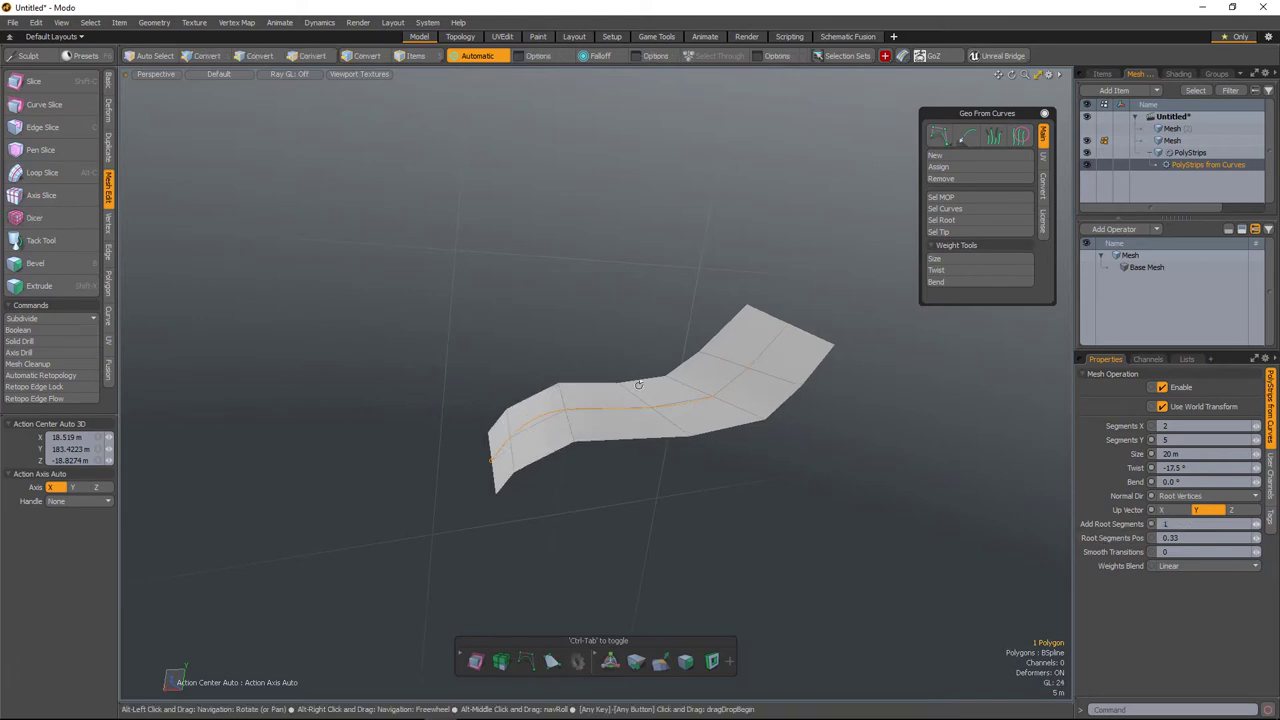
key("Return")
left_click_drag(601, 409, 626, 450, "alt")
left_click_drag(626, 450, 708, 554, "ctrl+alt")
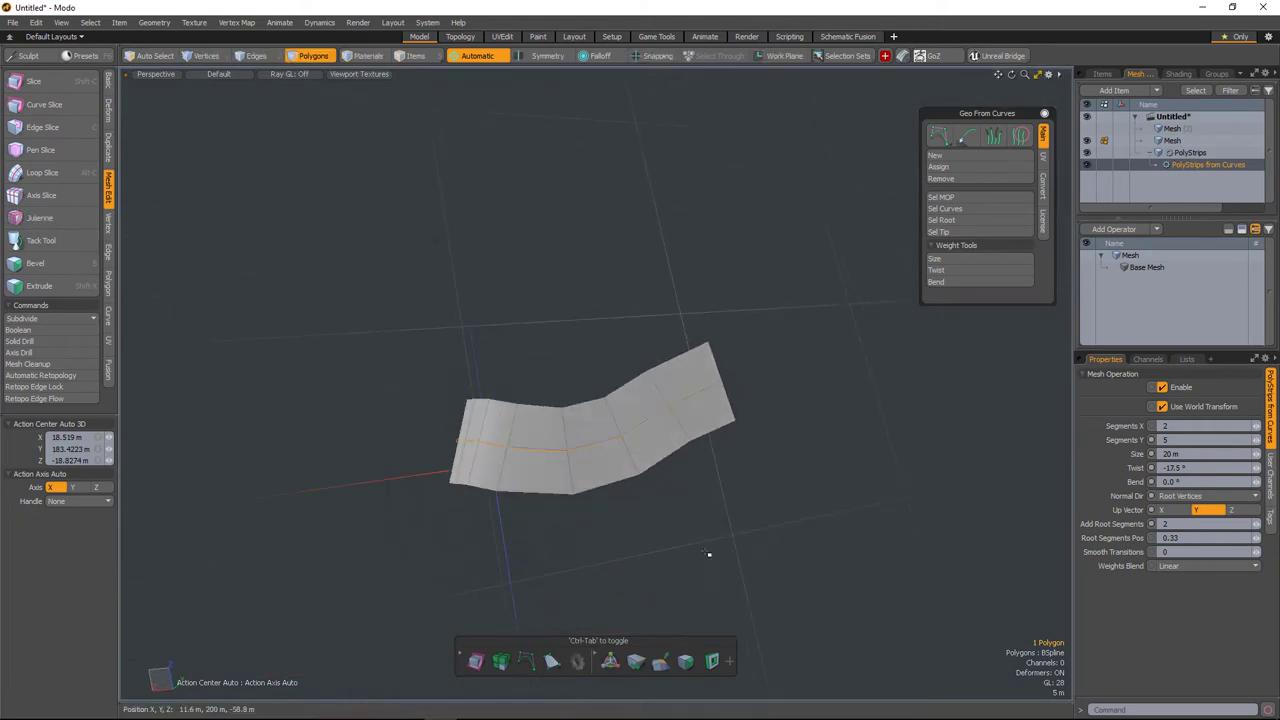
Select a single curve vertex and move it 11.4 m in X and about 39.6 m in Z to bend the strip
left_click(212, 57)
left_click_drag(588, 507, 674, 553, "alt")
left_click(618, 446)
key("w")
left_click_drag(570, 410, 531, 274)
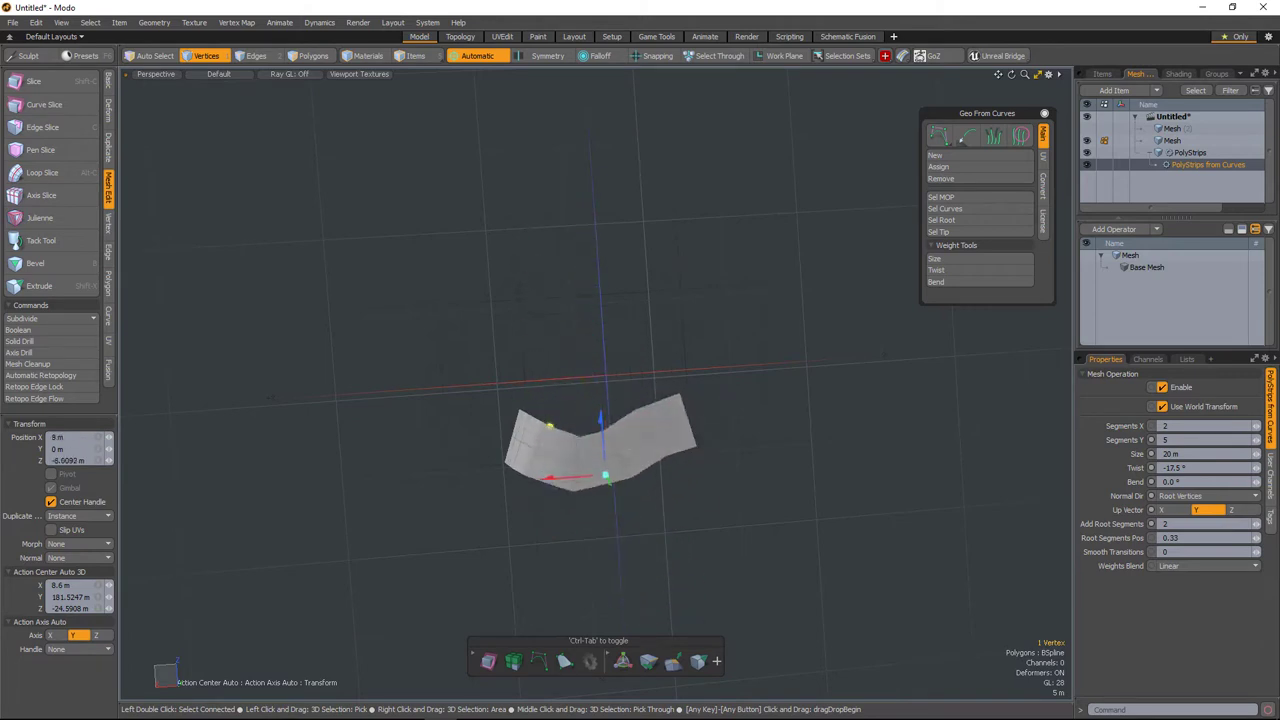
left_click_drag(547, 419, 531, 285)
left_click_drag(597, 486, 611, 438, "alt")
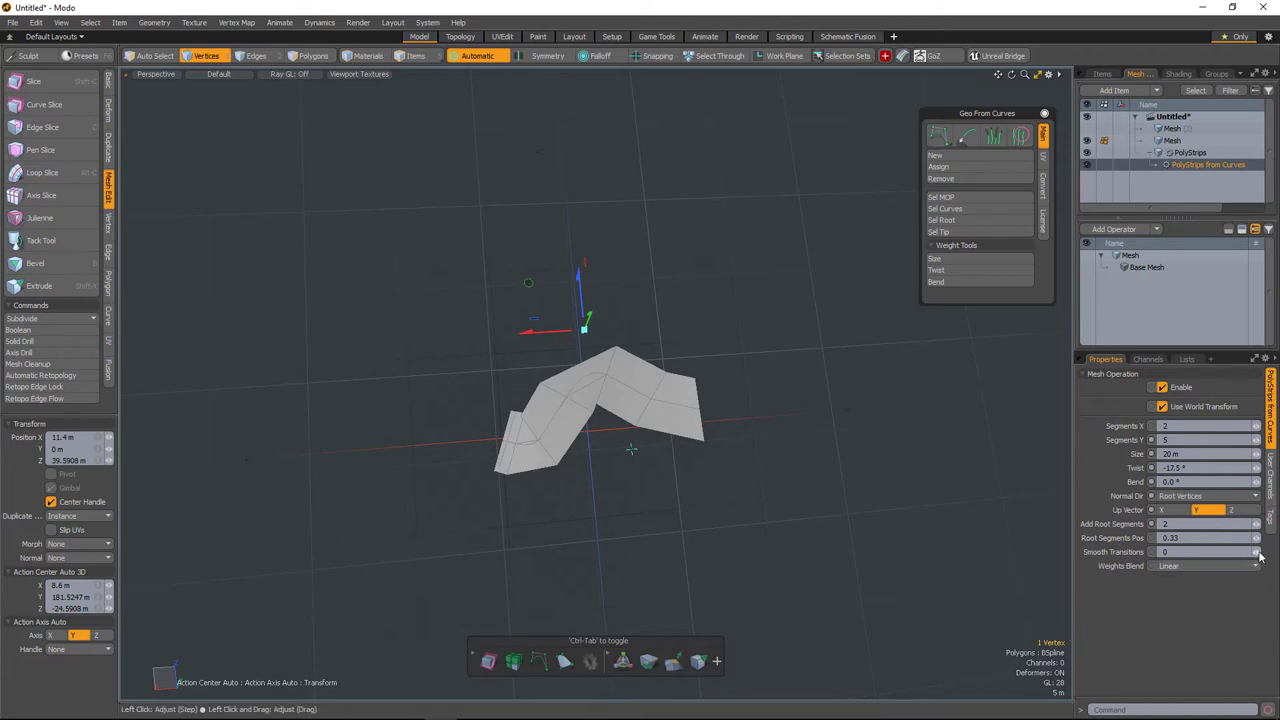
Raise Smooth Transitions to 10, lower it to 2 and inspect the bent strip
left_click_drag(1258, 554, 1268, 554)
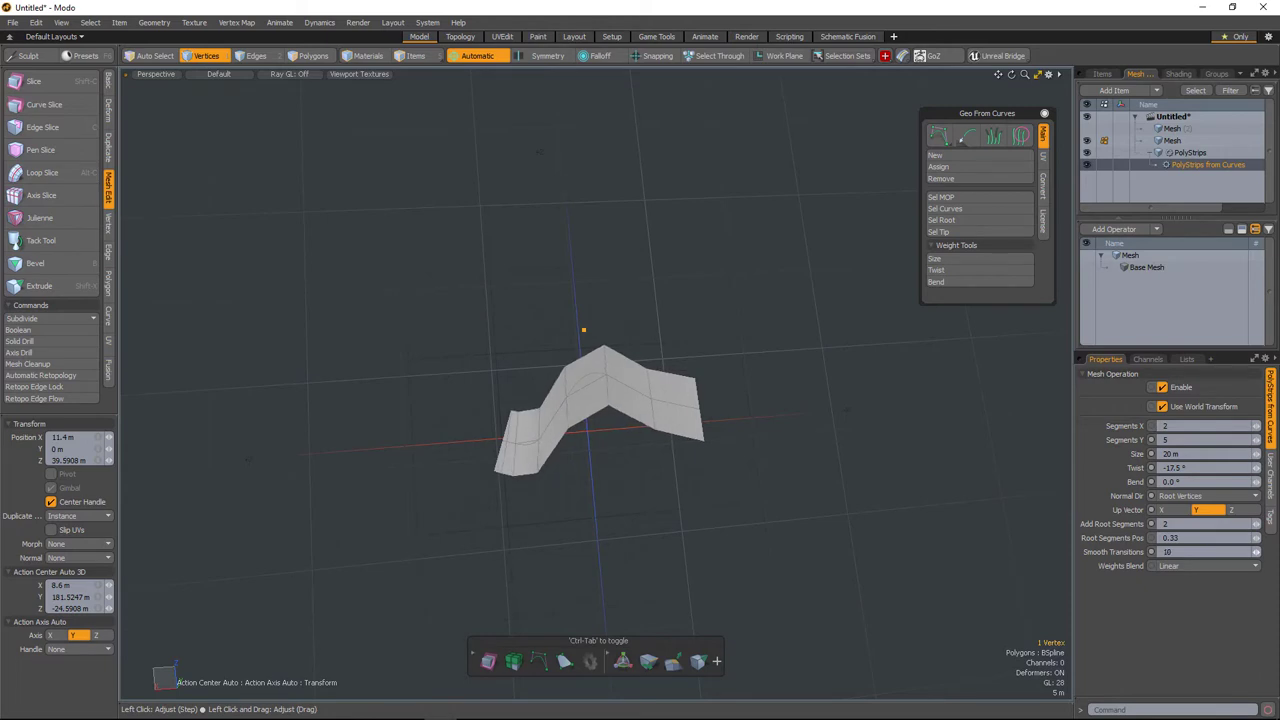
left_click_drag(1258, 551, 1232, 551)
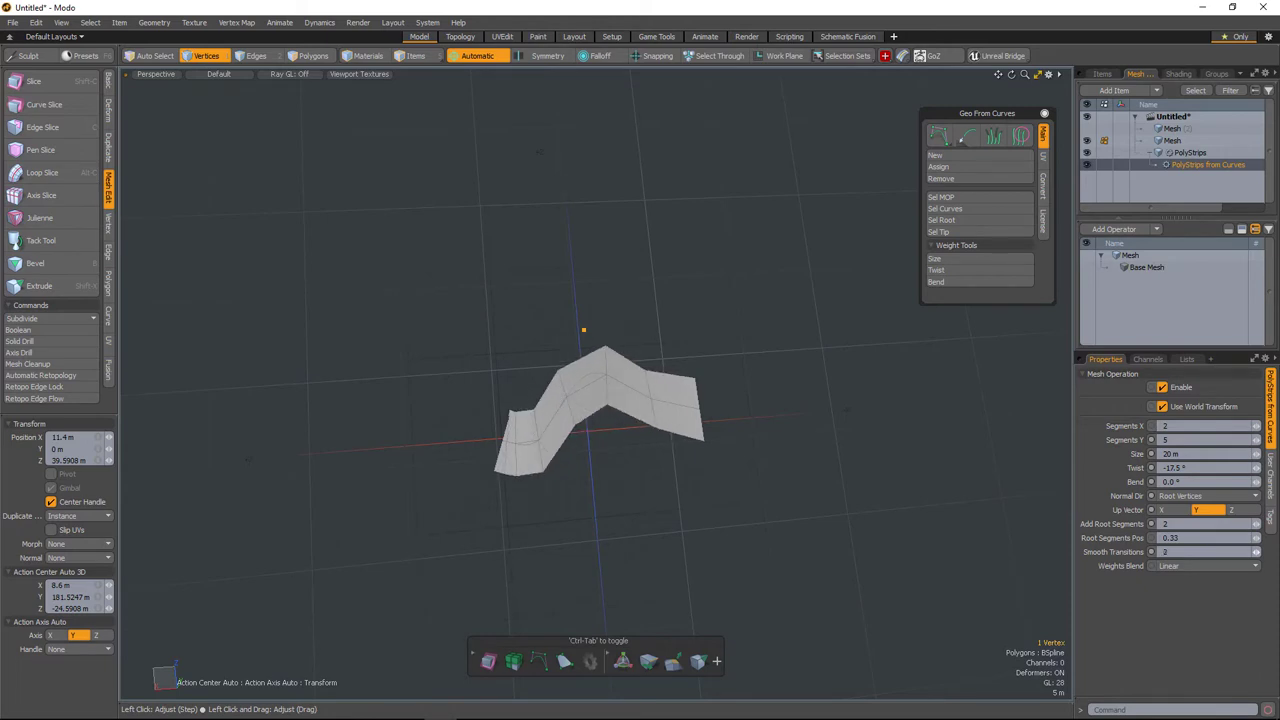
left_click_drag(728, 443, 794, 491, "alt")
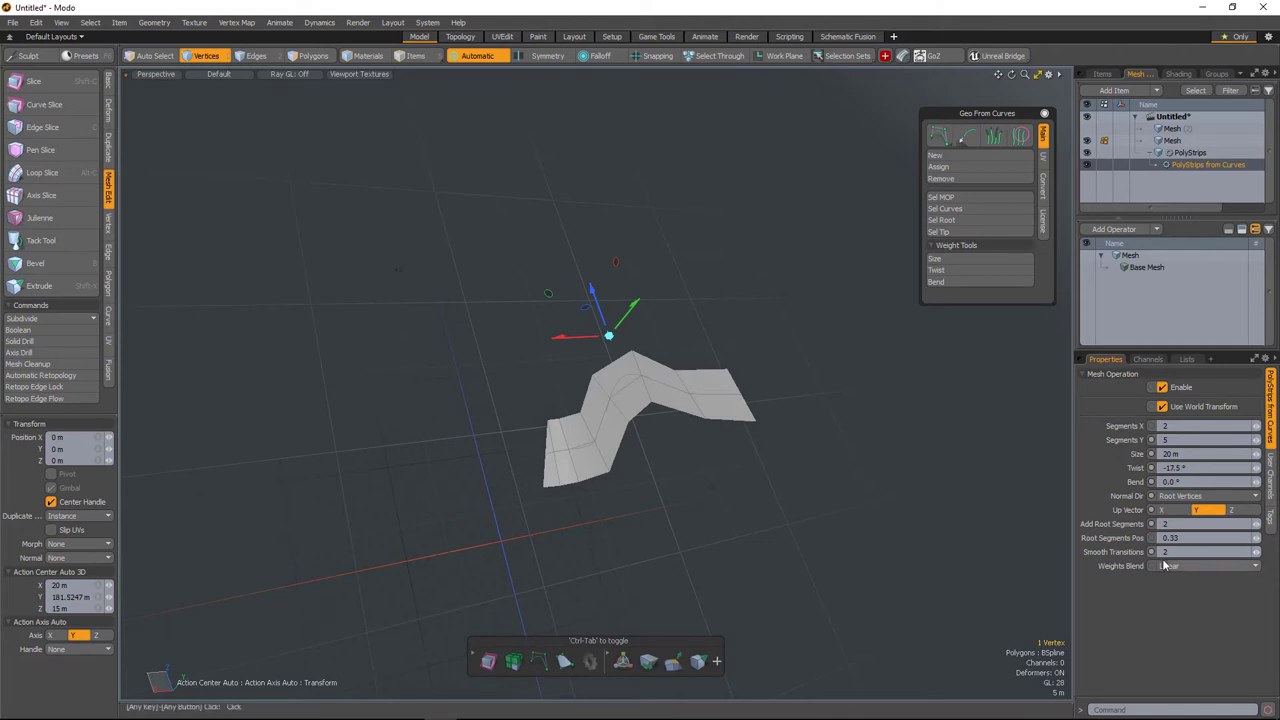
left_click_drag(817, 517, 676, 430, "alt")
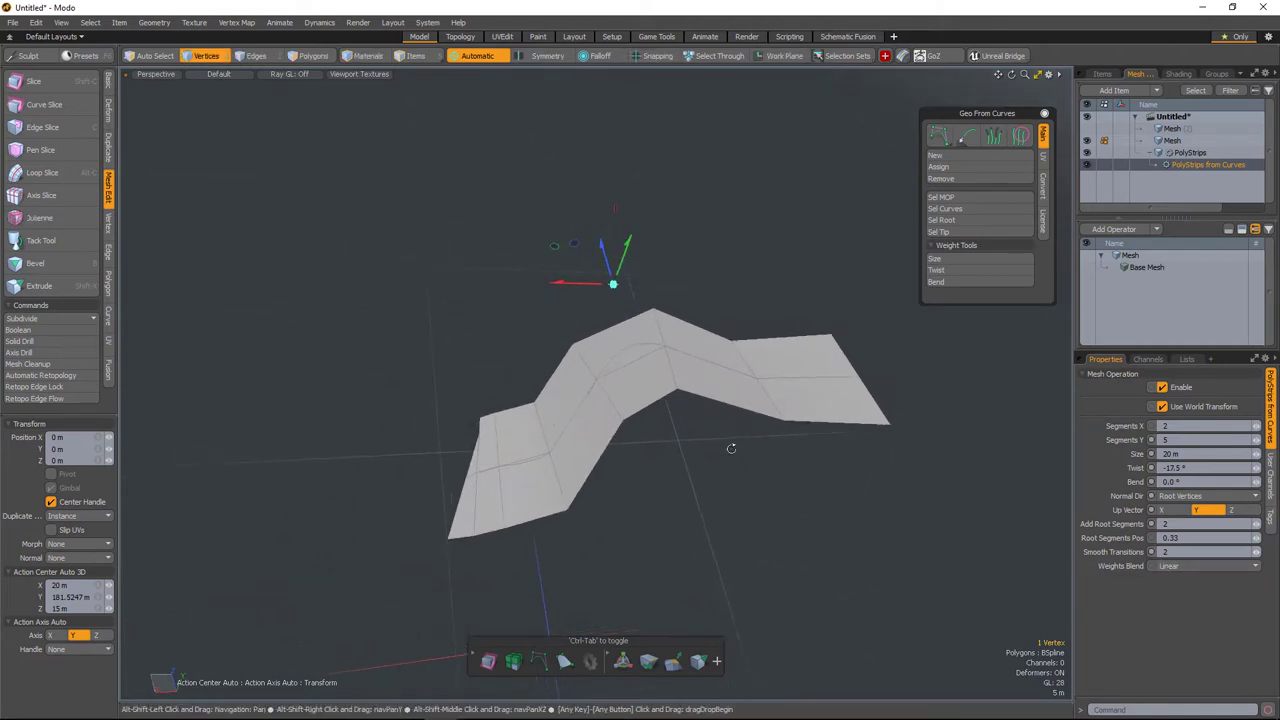
left_click_drag(729, 451, 915, 527, "alt")
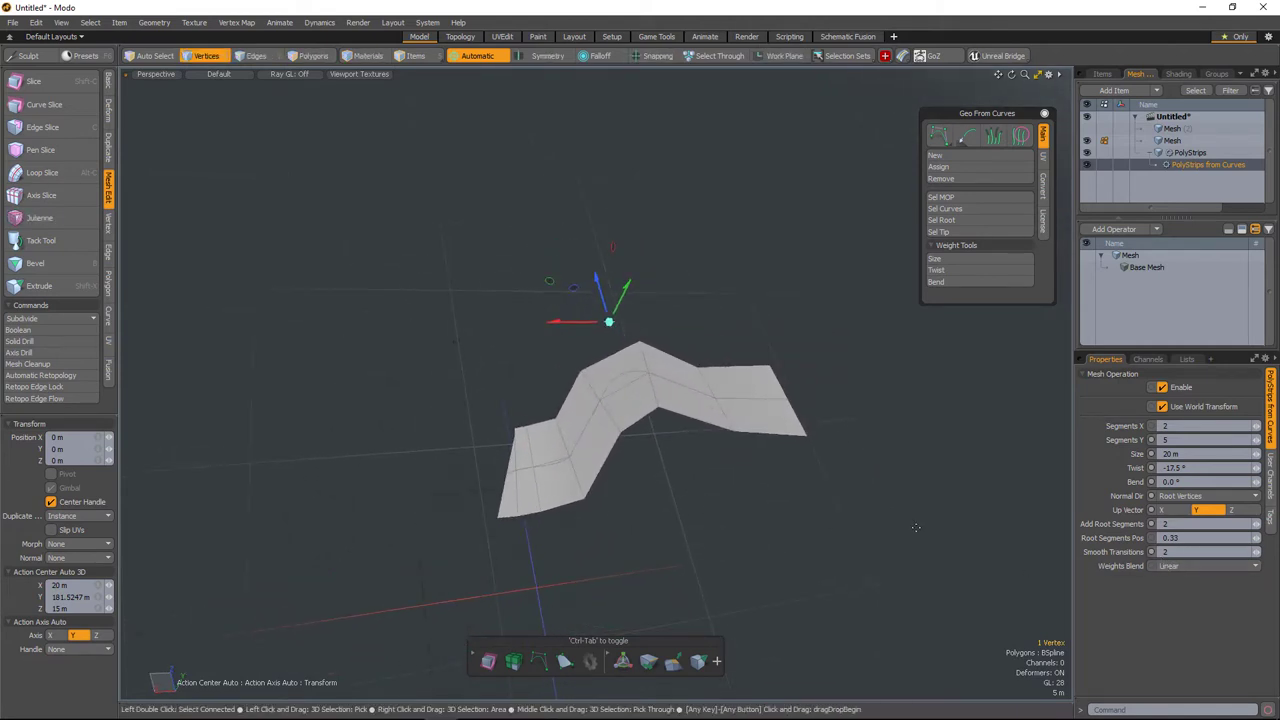
left_click_drag(624, 583, 694, 508, "alt")
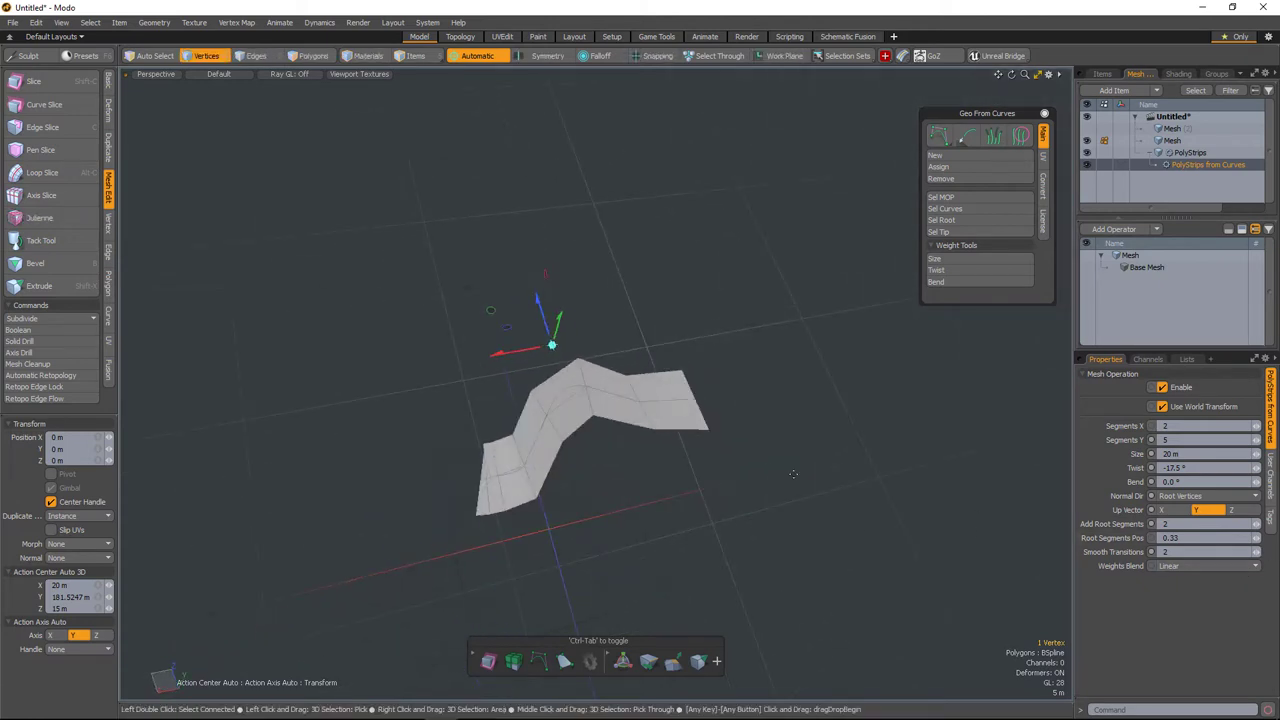
Leave the move tool and set Smooth Transitions to 0
key("space")
left_click(1162, 552)
type("0")
key("Return")
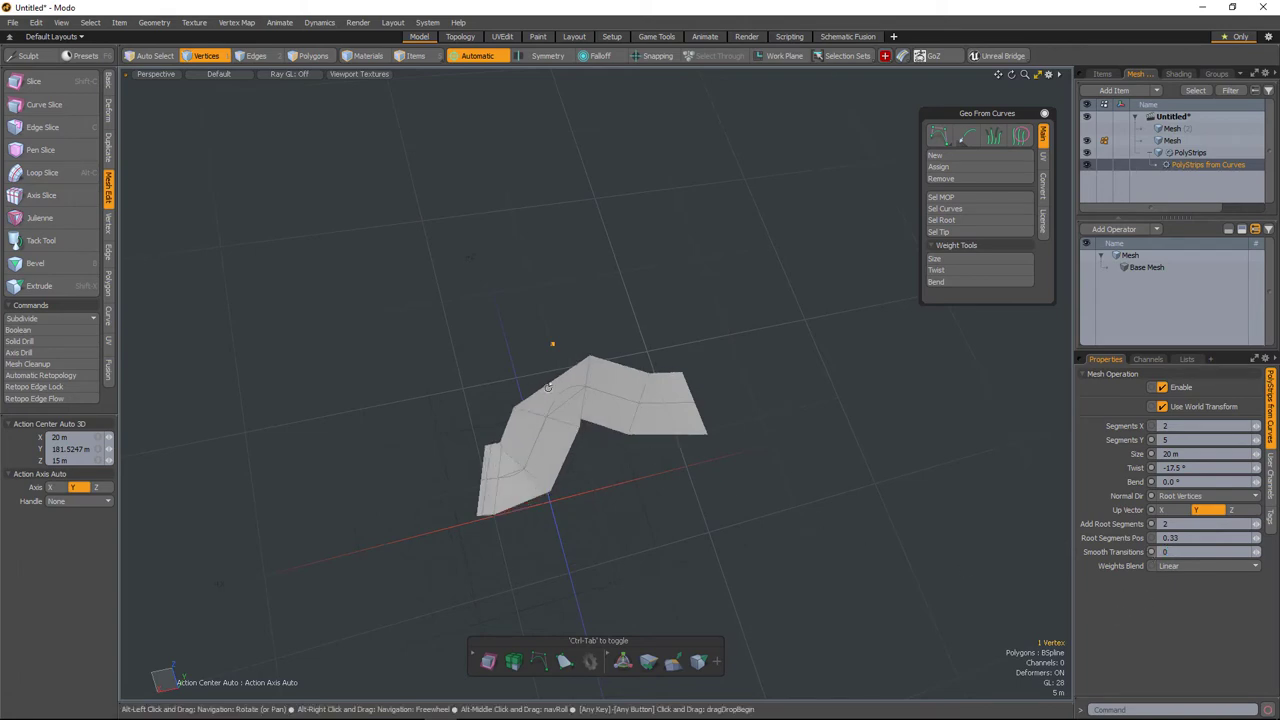
Move the displaced curve vertex back to straighten the bend in the strip
left_click_drag(604, 556, 680, 613, "alt")
key("w")
left_click_drag(595, 326, 596, 376)
key("space")
Set Segments Y to 10 and select the curve vertex at the tip of the strip
mouse_move(697, 514)
left_mouse_down("alt")
mouse_move(749, 517)
mouse_move(594, 371)
mouse_move(702, 512)
left_mouse_up("alt")
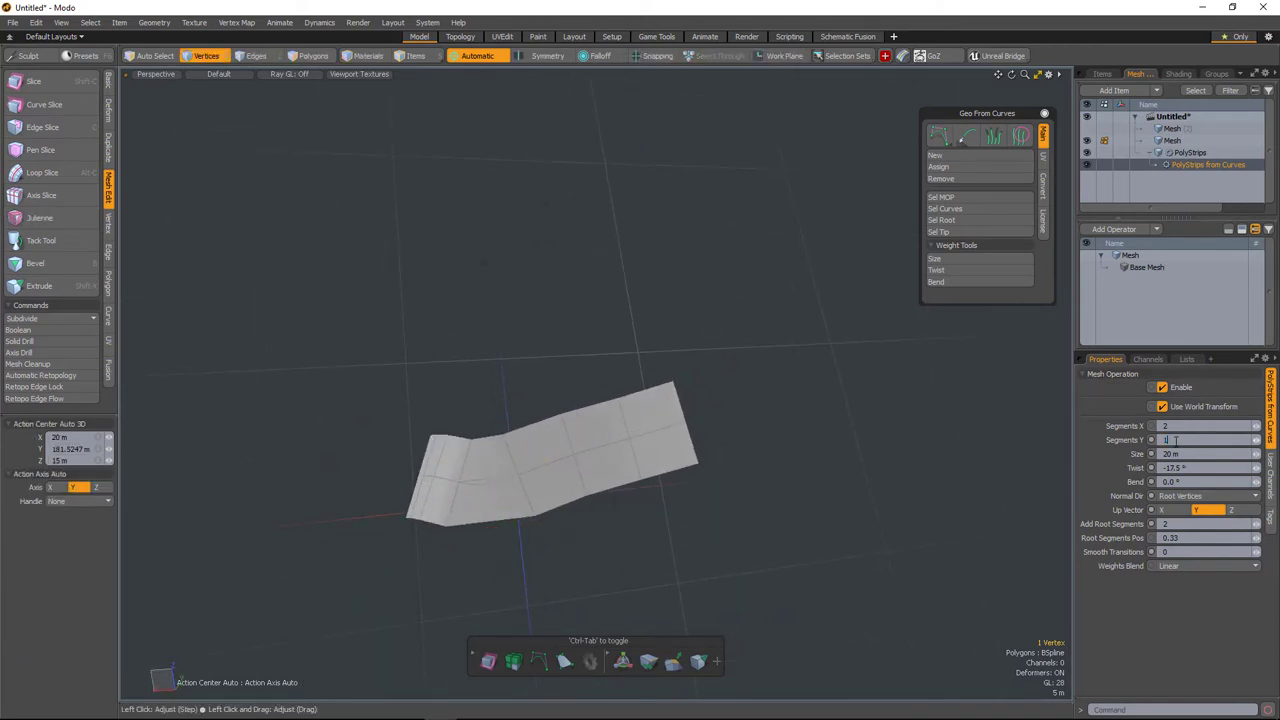
key("Return")
left_click_drag(700, 517, 711, 375, "alt")
left_click_drag(763, 470, 640, 506, "alt")
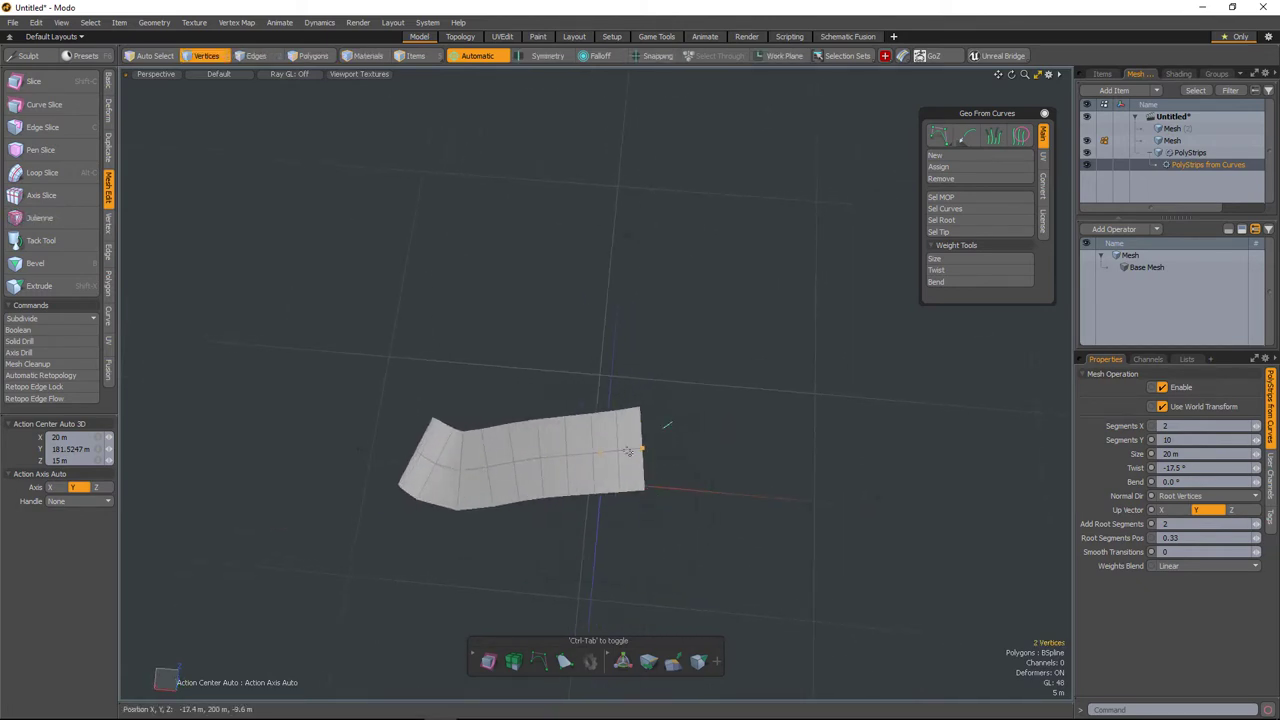
Show the weight maps, select the curve's Mesh item and start the Size weight tool on the tip vertex, checking the Weight Tool command
left_click(1186, 360)
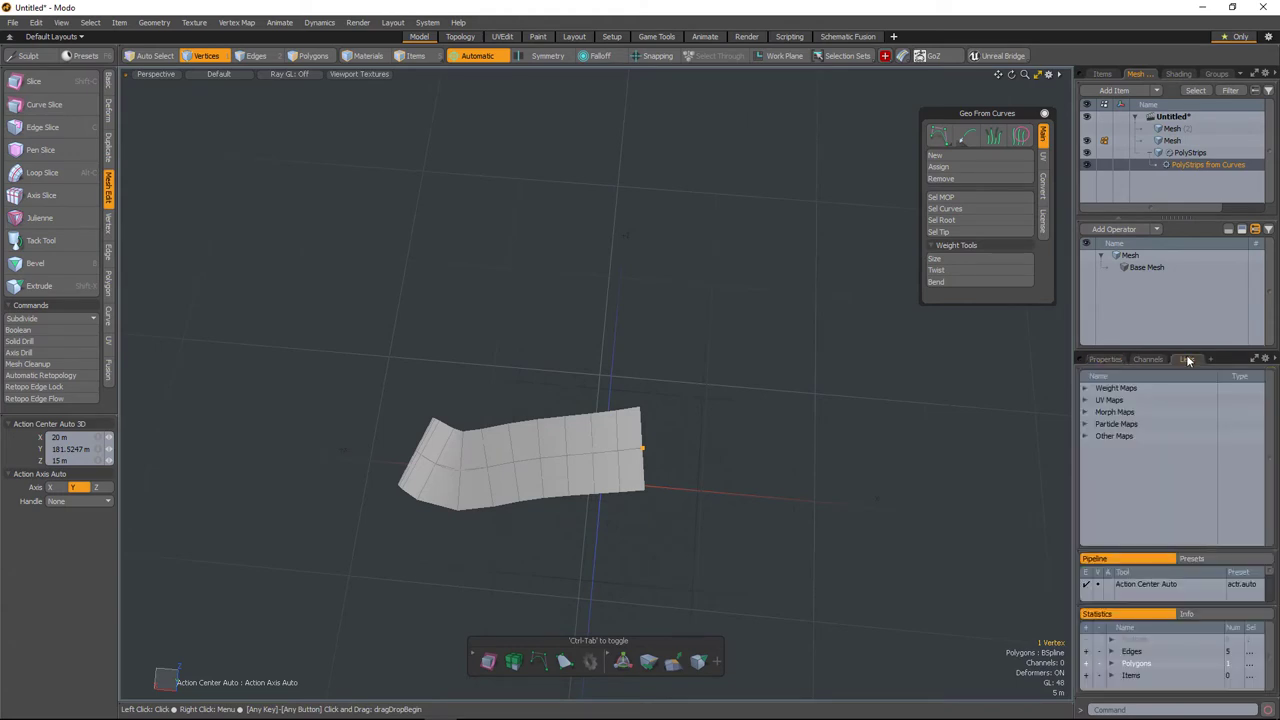
left_click(1084, 389)
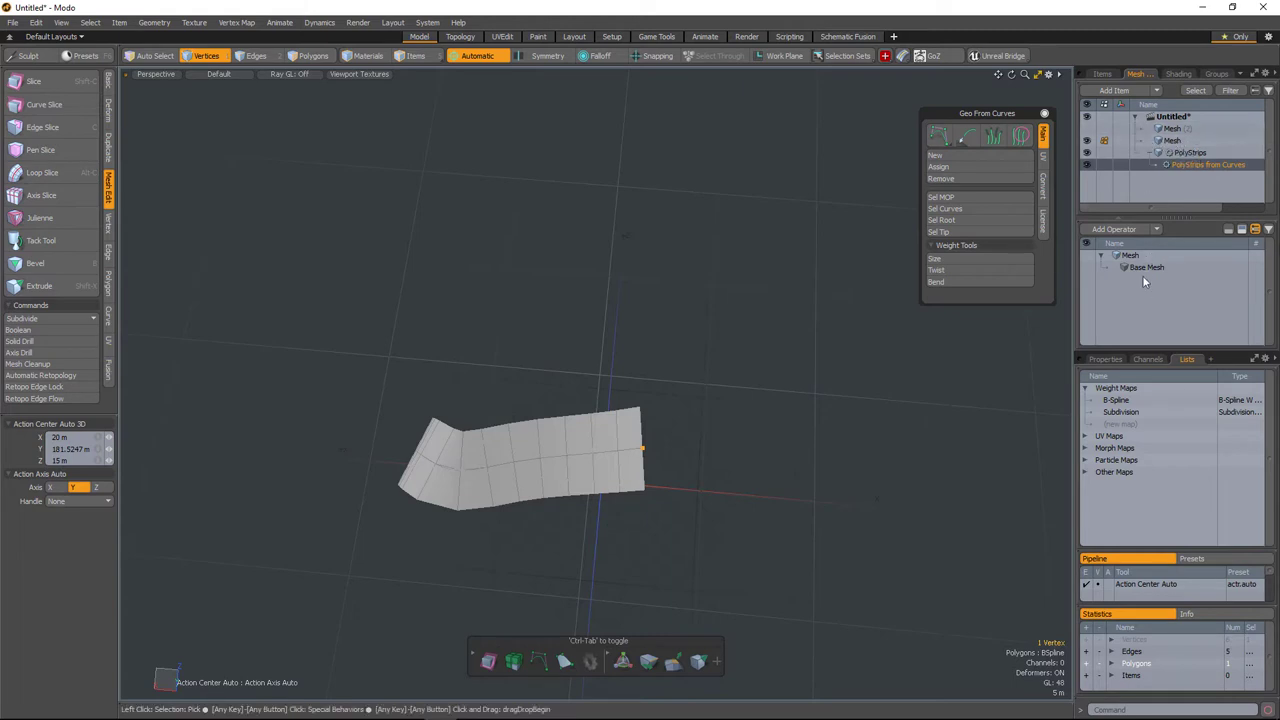
left_click(1177, 143)
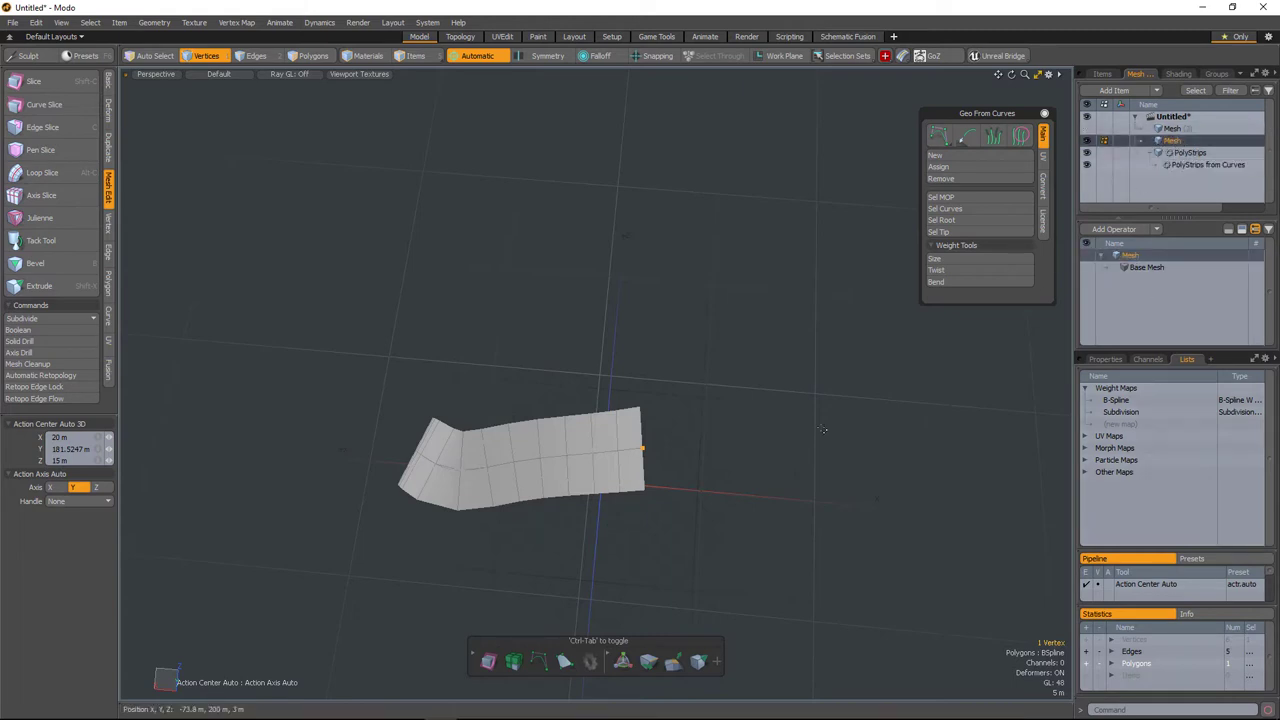
left_click_drag(837, 506, 868, 498, "alt")
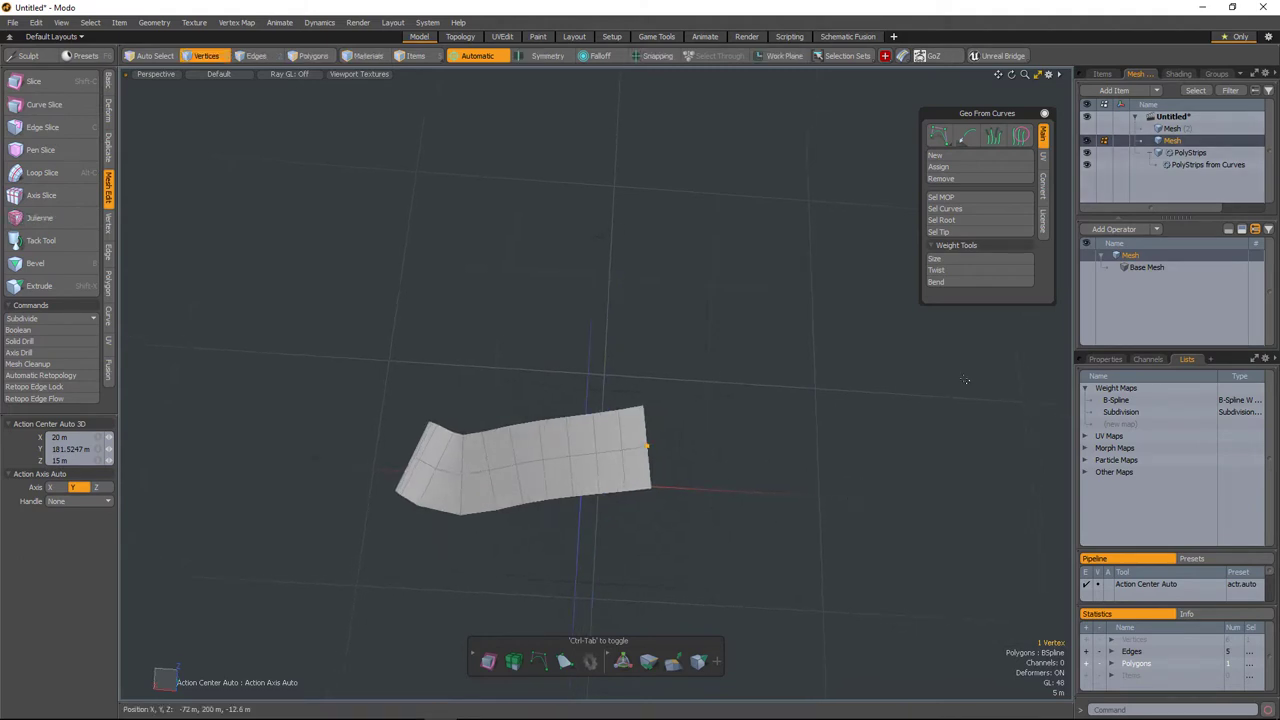
left_click(969, 259)
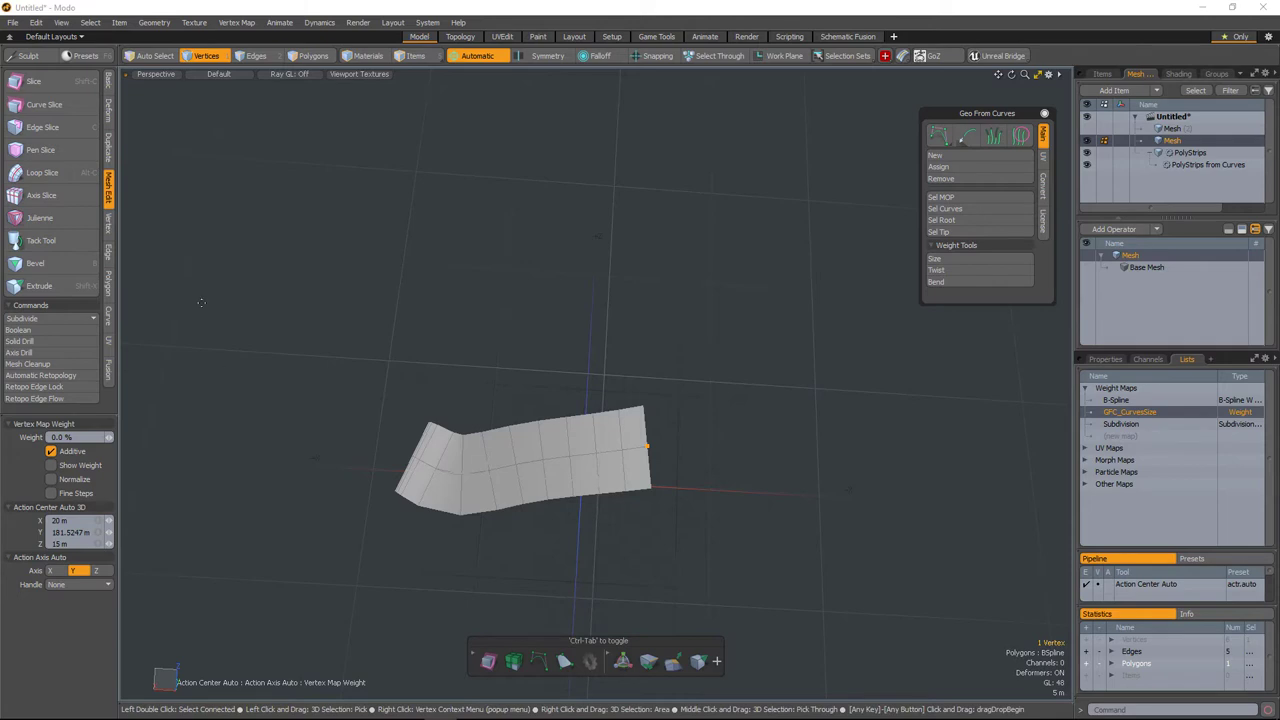
left_click(237, 22)
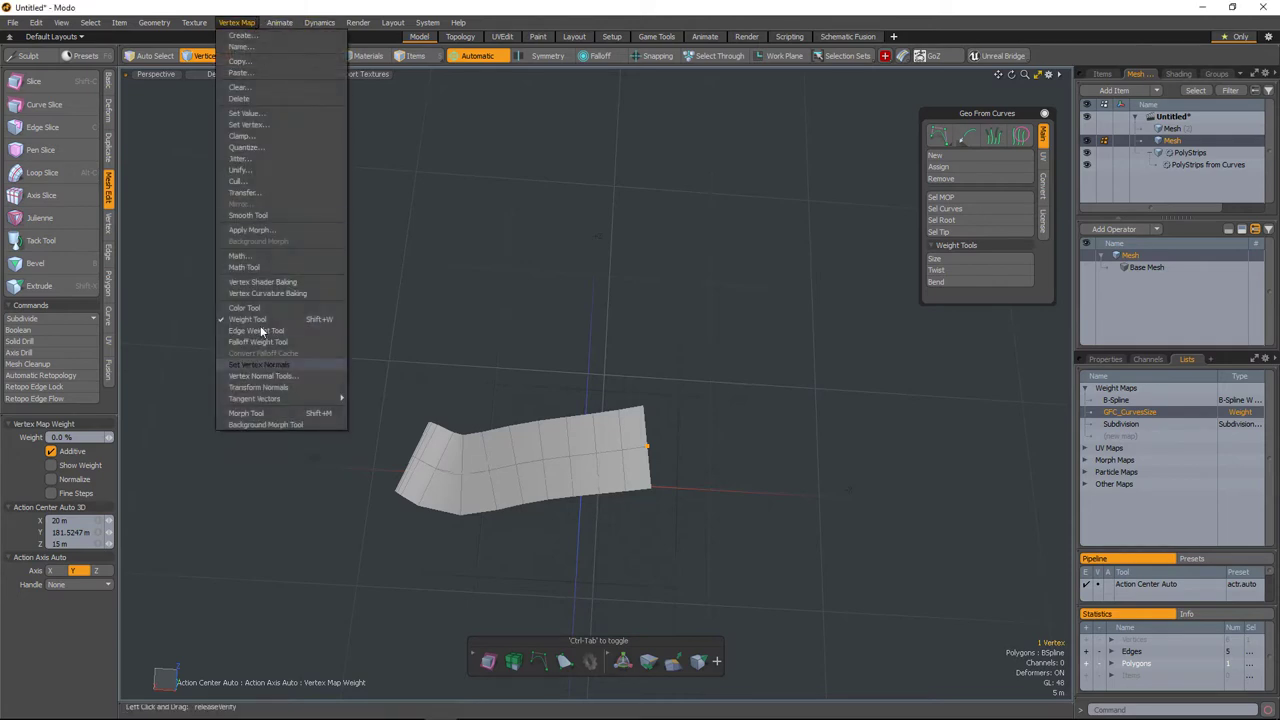
left_click(500, 6)
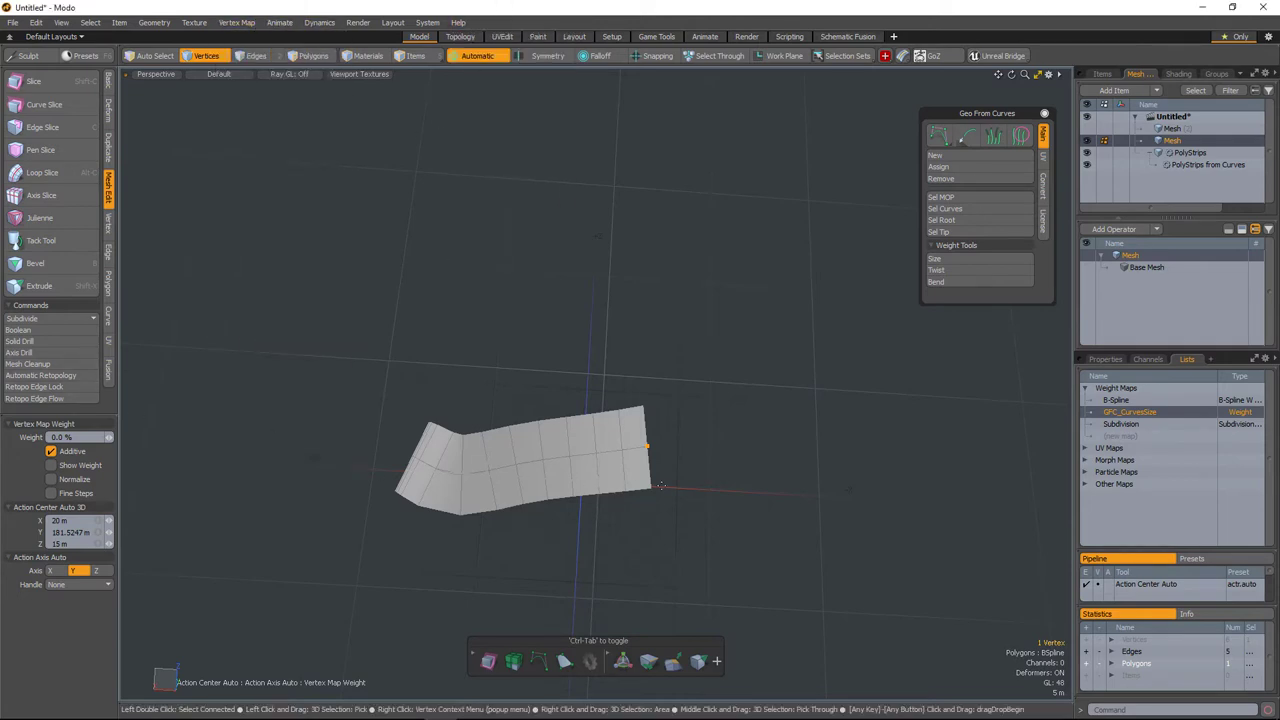
Narrow the strip's end by setting the tip vertex's Size weight to -75%, and leave the weight tool
left_click_drag(109, 437, 69, 437)
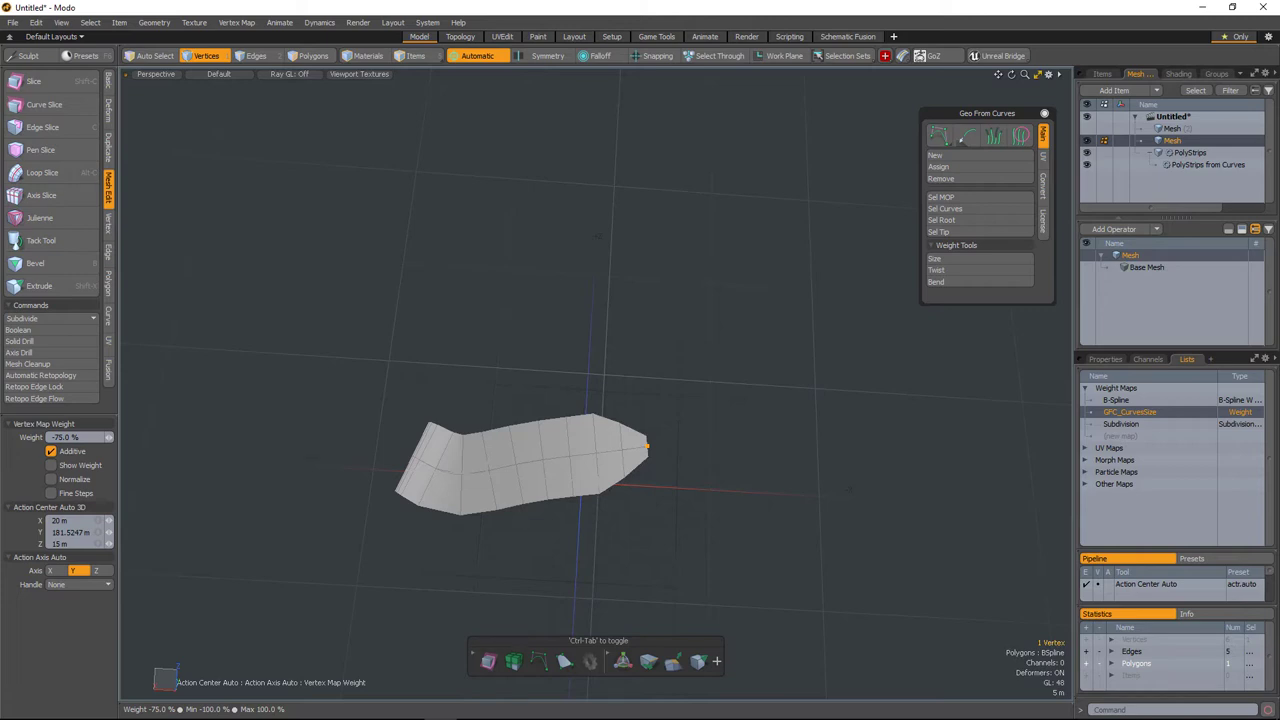
left_click(1101, 359)
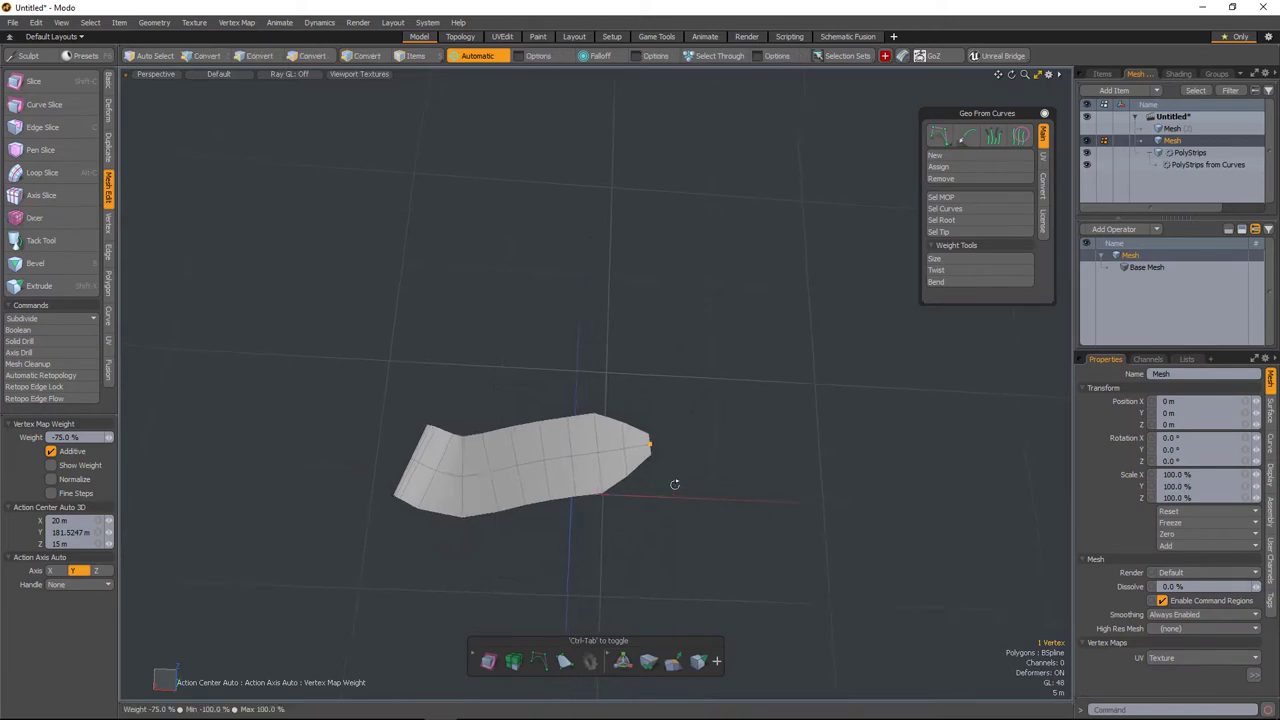
middle_click_drag(671, 486, 624, 469)
left_click_drag(625, 469, 700, 463, "alt")
key("space")
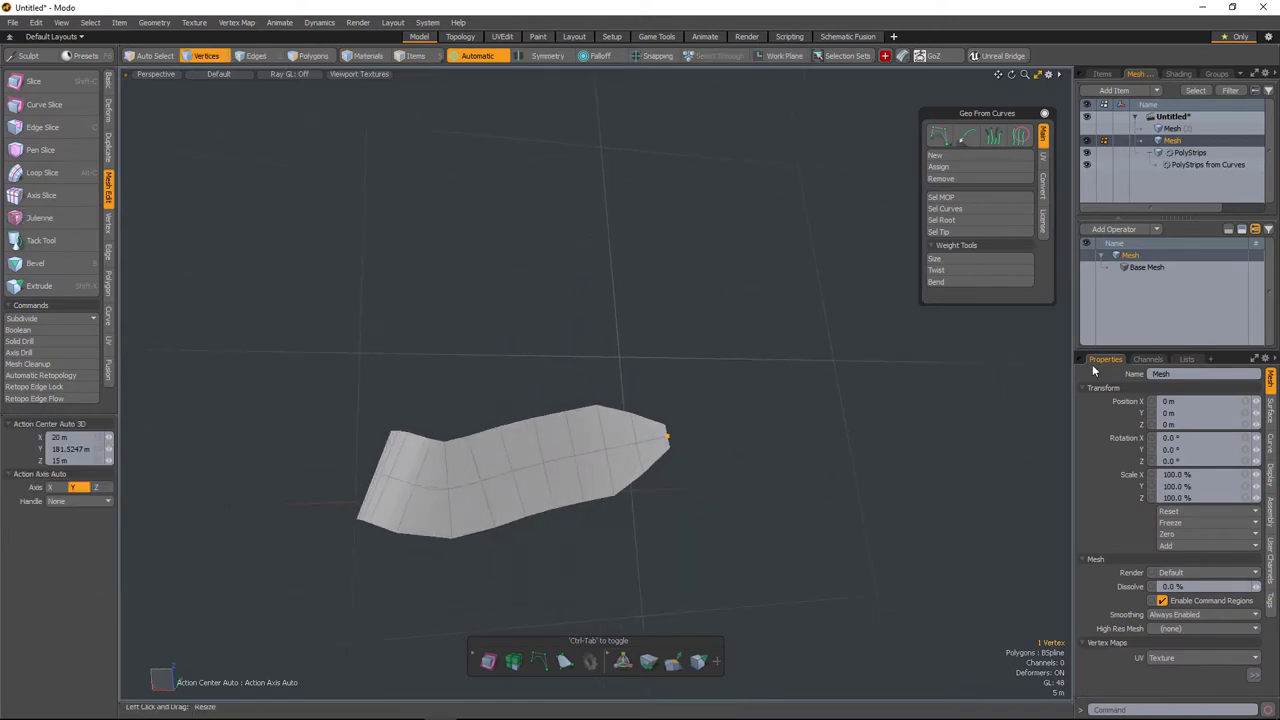
Select the PolyStrips mesh operation and widen the section just before the tip with a Size weight of 69%
left_click(945, 198)
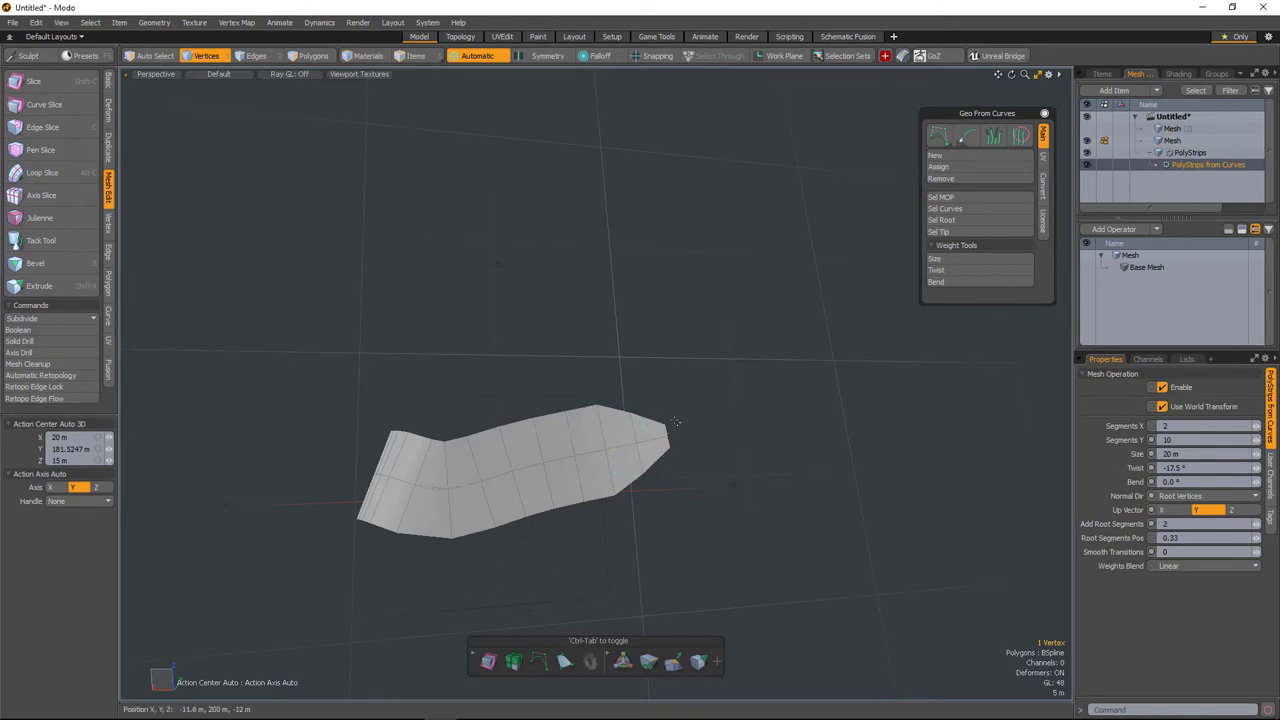
left_click(940, 259)
left_click_drag(780, 360, 870, 360)
left_click_drag(821, 501, 790, 501)
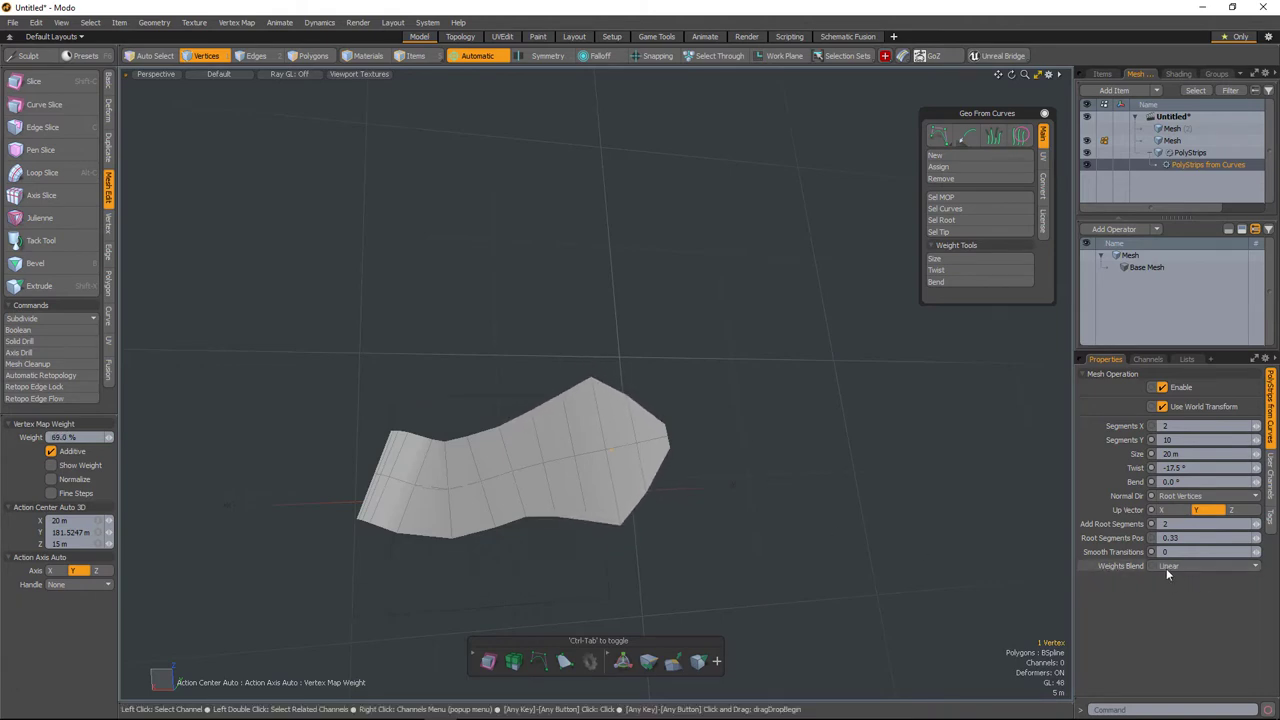
Set the PolyStrips operation's Weights Blend to Cosine and inspect the strip's shape between the weighted vertices
left_click(1200, 566)
left_click(1203, 579)
left_click_drag(590, 545, 612, 453, "alt")
left_click(703, 451, "shift")
left_click_drag(690, 512, 600, 480, "alt")
scroll(511, 471, "up", 3)
left_click_drag(511, 471, 743, 503, "alt")
Select three curve vertices toward the tip and lower their Size weight together
key("space")
key("shift+w")
key("space")
right_click_drag(776, 378, 743, 465)
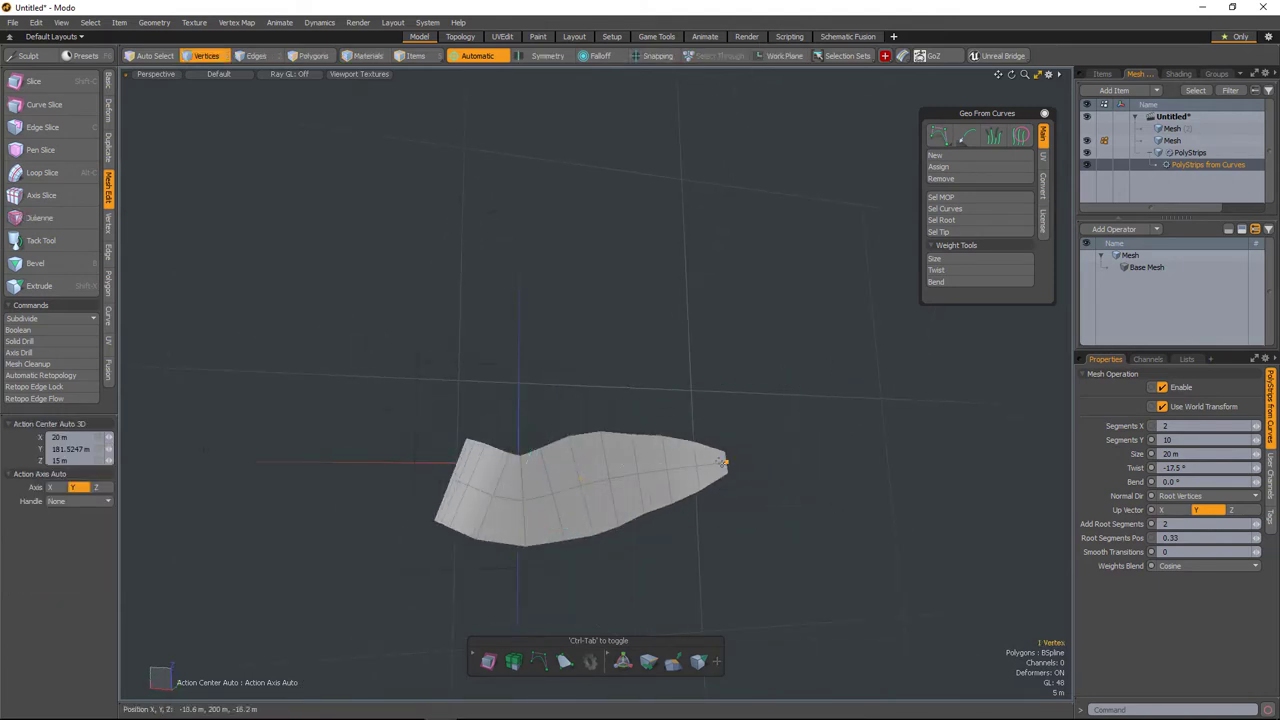
right_click_drag(562, 386, 812, 405)
key("shift+w")
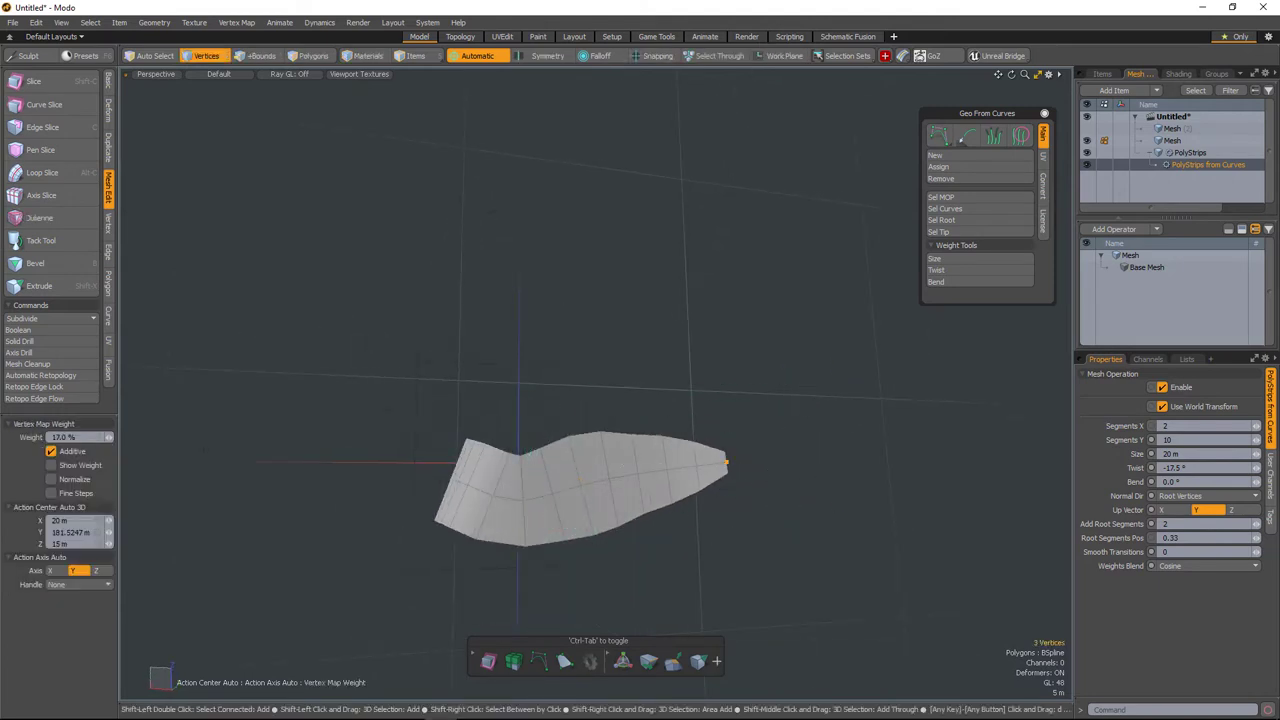
mouse_move(776, 482)
left_mouse_down()
mouse_move(710, 483)
mouse_move(752, 483)
mouse_move(738, 483)
left_mouse_up()
Select only the tip vertex and slightly raise its Size weight to widen the pinched end
key("space")
right_click_drag(702, 445, 835, 463)
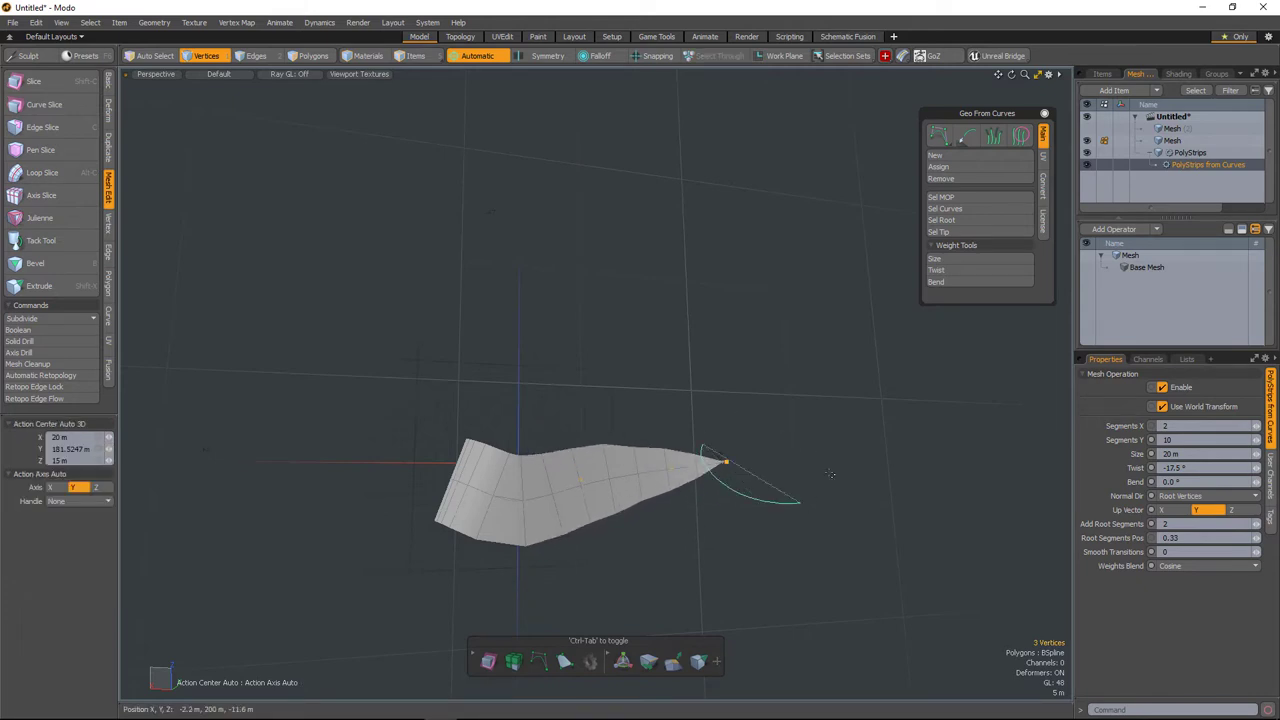
key("shift+w")
left_click_drag(812, 456, 845, 456)
left_click_drag(772, 566, 704, 436, "alt")
key("space")
left_click_drag(760, 530, 761, 215, "alt")
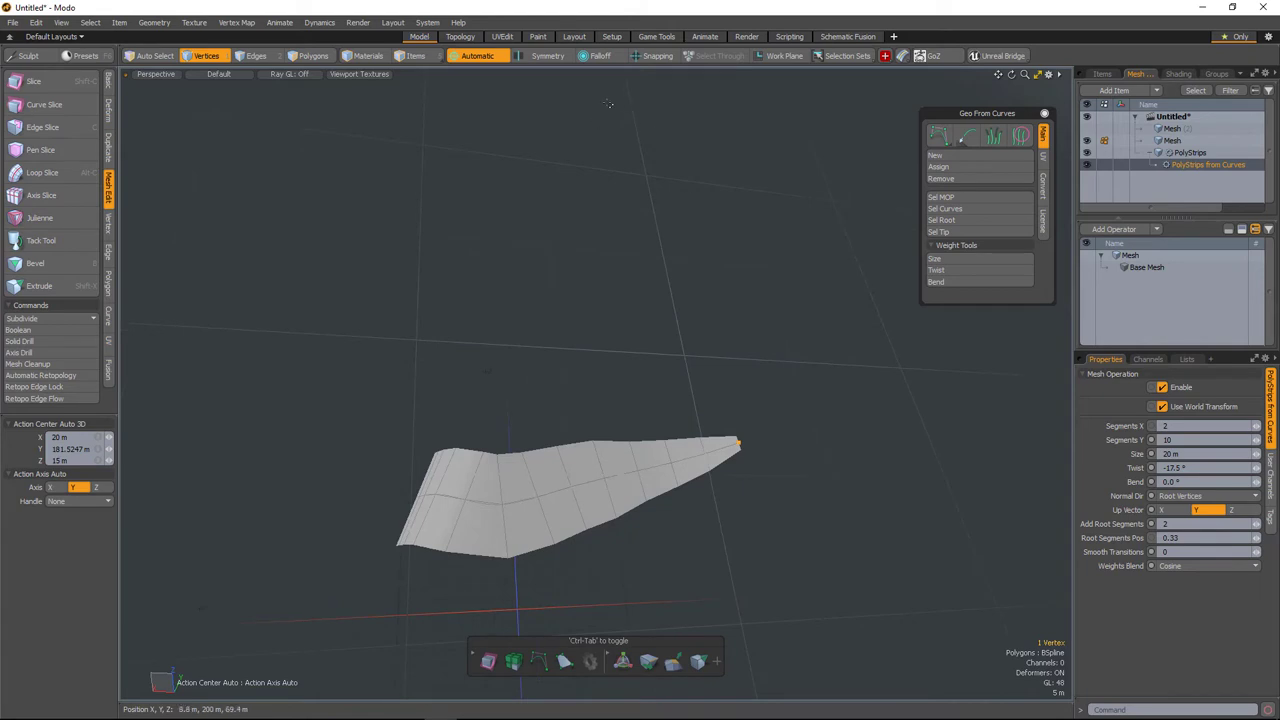
Select the curve's tip vertex and enable the Soft Selection falloff
left_click(603, 58)
left_click(820, 365)
left_click(945, 231)
left_click(602, 56)
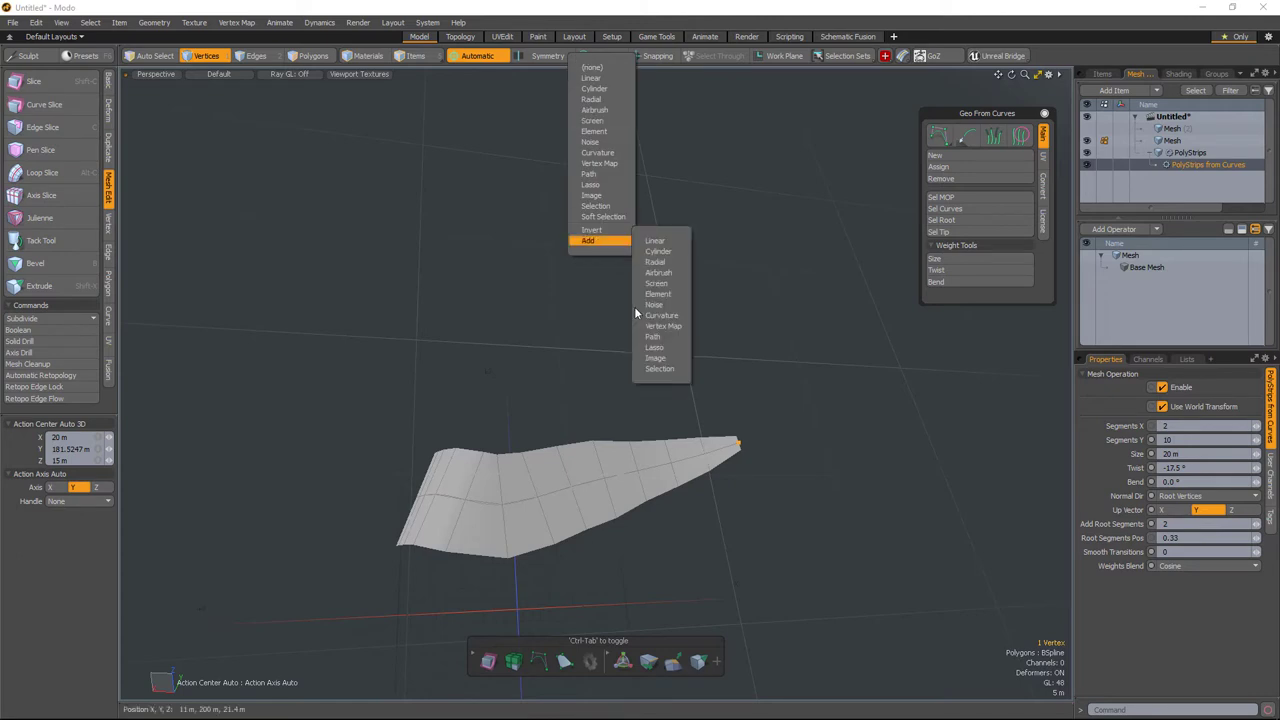
left_click(600, 206)
Adjust the soft selection radius to about 79.4 m and twist the strip from its tip with a Twist weight of -50%
middle_click_drag(488, 372, 720, 378)
left_click_drag(475, 388, 735, 405, "alt")
left_click_drag(735, 405, 600, 396, "alt+shift")
left_click(945, 272)
left_click_drag(680, 350, 580, 350)
left_click_drag(677, 431, 610, 440, "alt")
Clear the GFC_CurvesSize weight map, first on the tip vertex, and again with all vertices deselected
left_click(1187, 360)
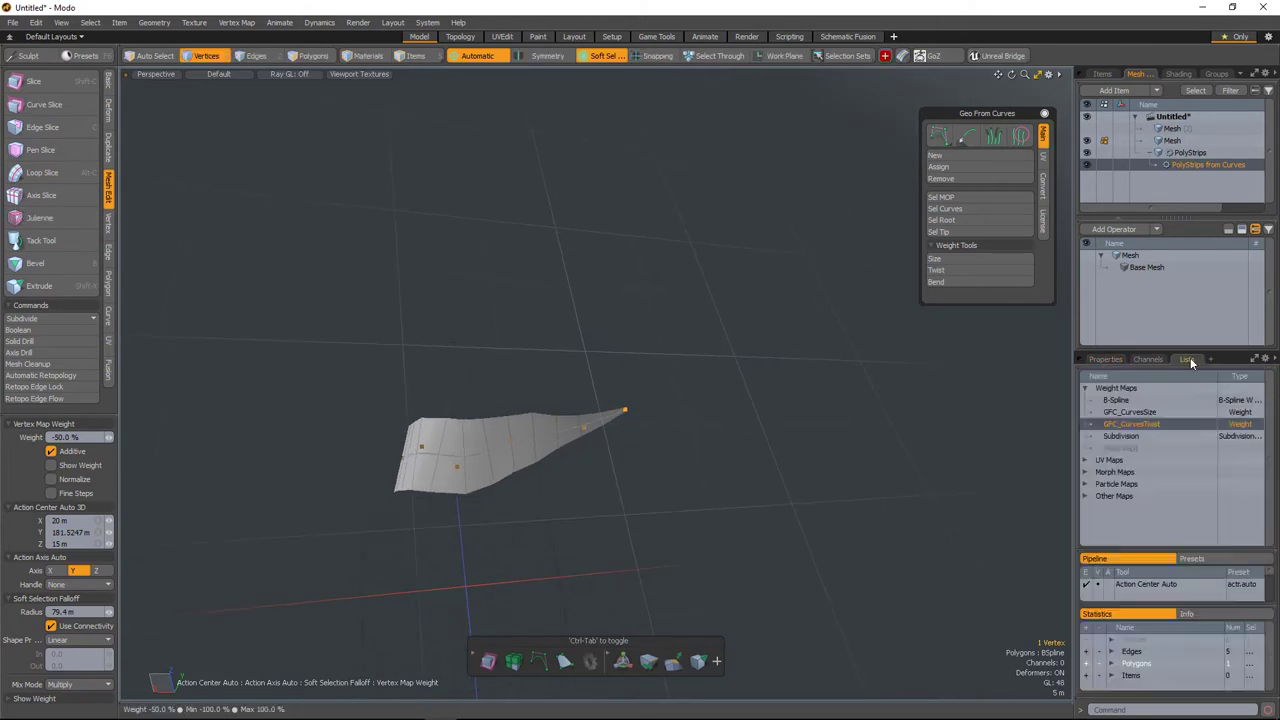
left_click(1148, 411)
right_click(1148, 412)
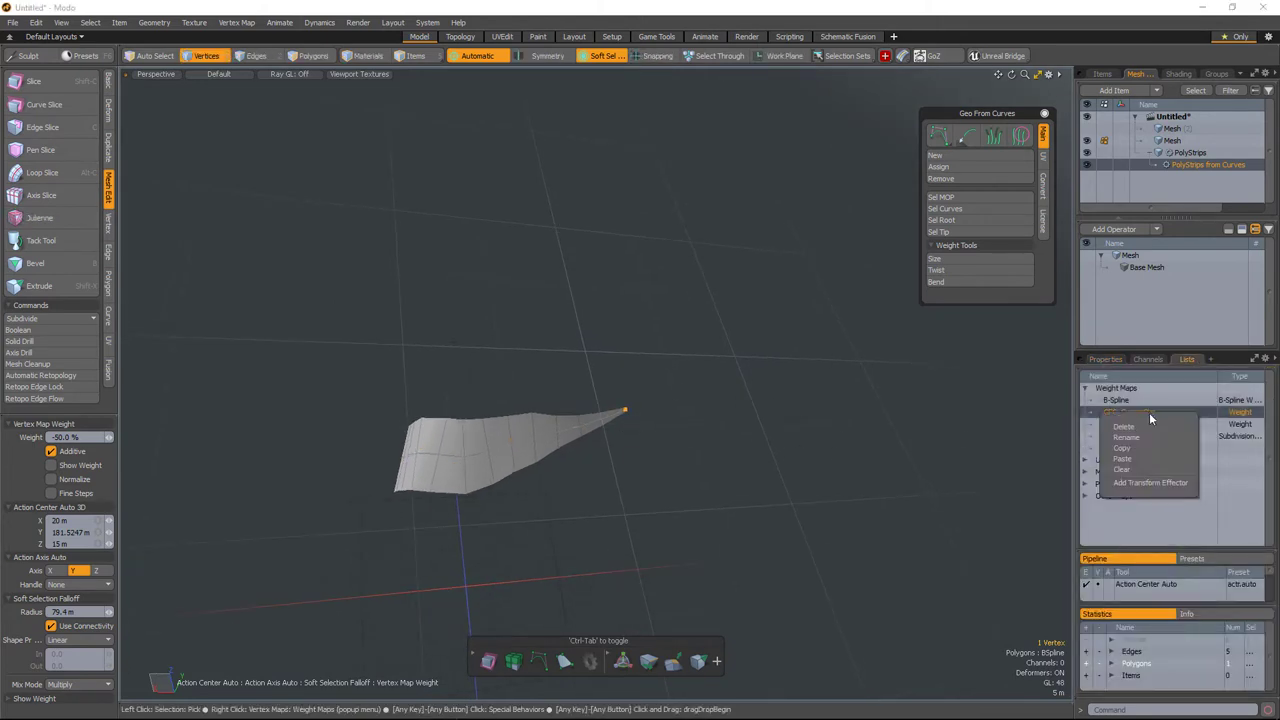
left_click(1123, 471)
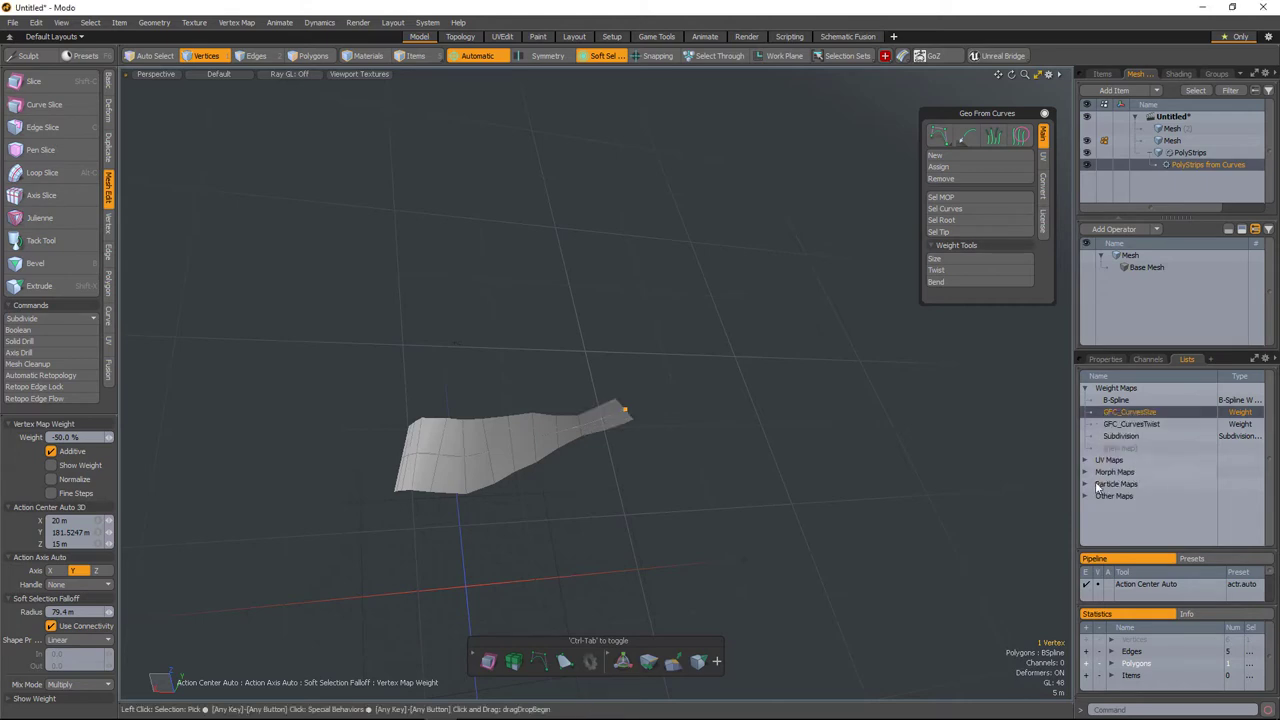
key("Escape")
key("Escape")
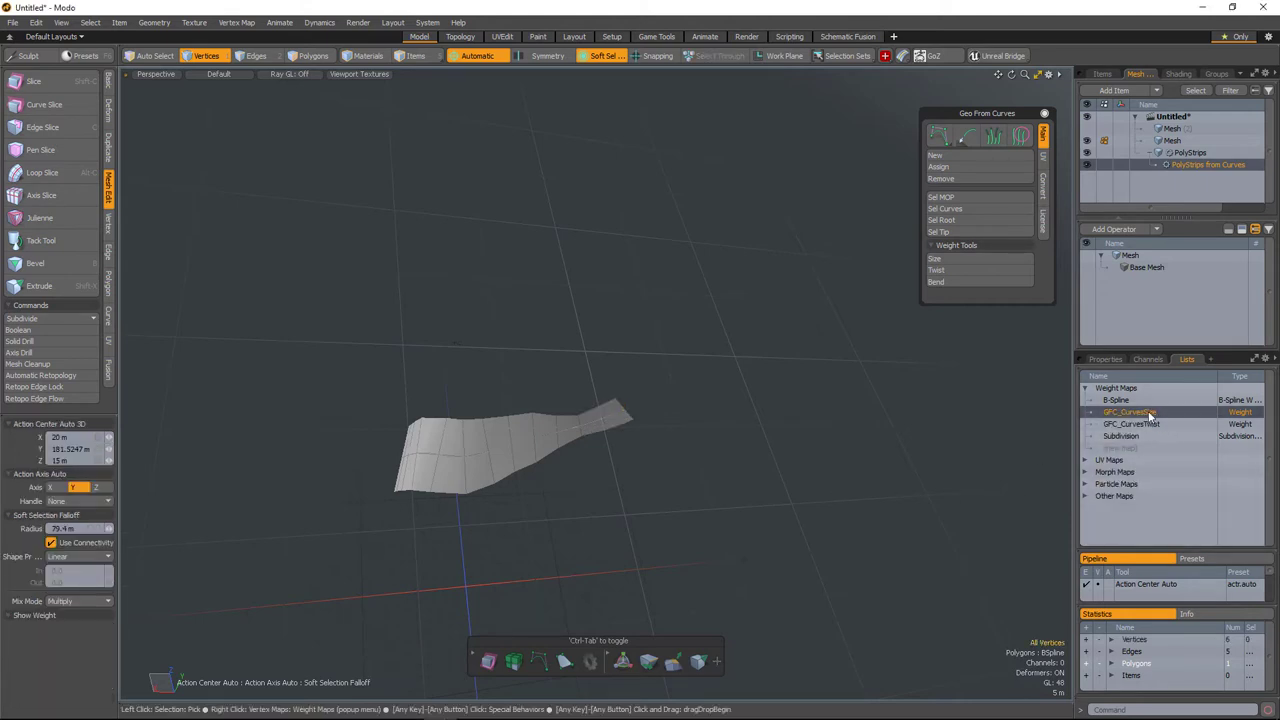
right_click(1146, 414)
left_click(1123, 468)
Set the PolyStrips operation's Smooth Transitions to 20
left_click_drag(729, 534, 740, 440, "alt")
left_click(1106, 359)
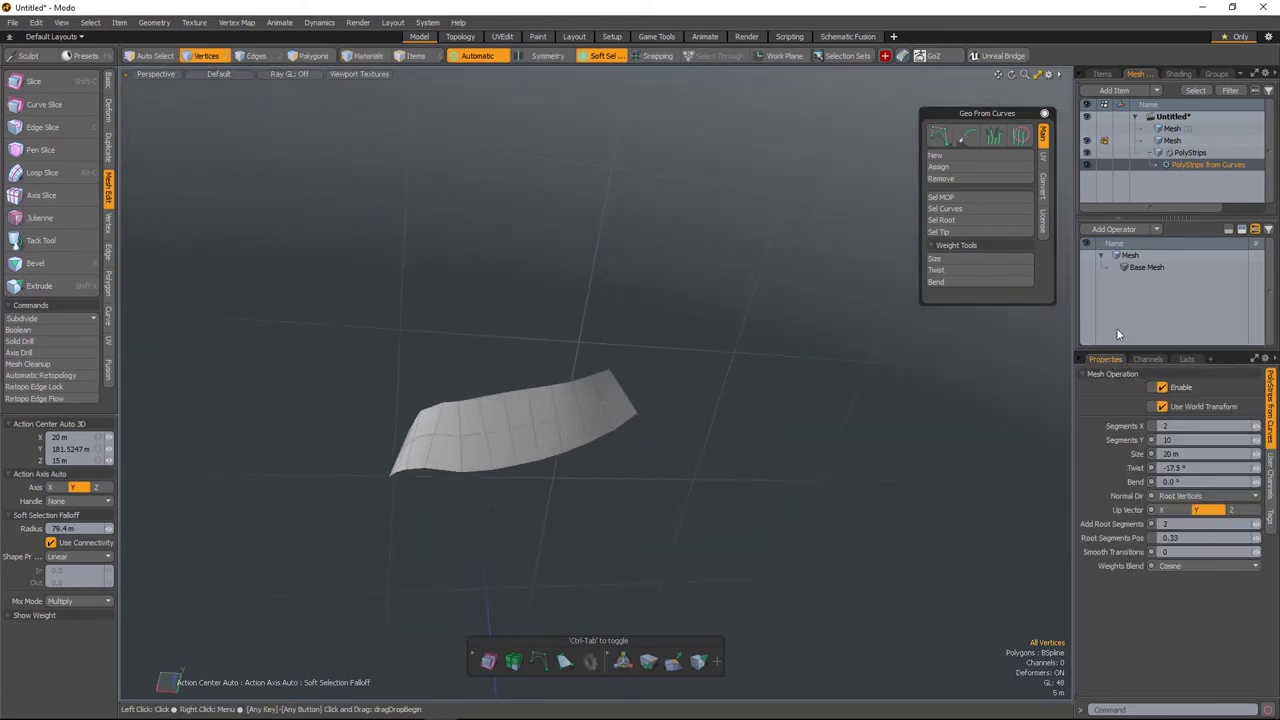
left_click_drag(1257, 552, 1275, 552)
left_click_drag(606, 458, 646, 452, "alt")
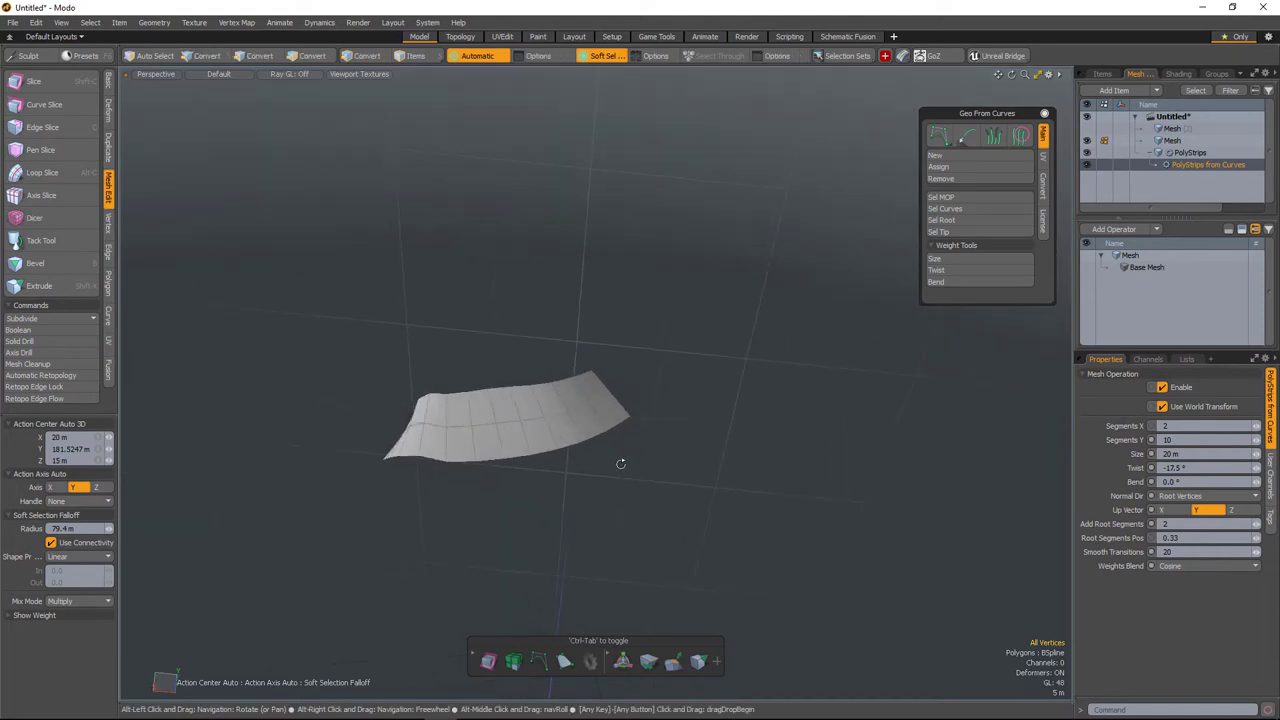
Try changing the strip's Size weight from the tip with a soft selection radius of 72.2 m, and undo the attempts
left_click(966, 257)
mouse_move(586, 518)
right_mouse_down()
mouse_move(548, 518)
mouse_move(564, 518)
right_mouse_up()
left_click_drag(620, 518, 586, 518)
left_click_drag(250, 434, 318, 434)
key("ctrl+z")
key("ctrl+z")
left_click_drag(534, 520, 618, 462, "alt")
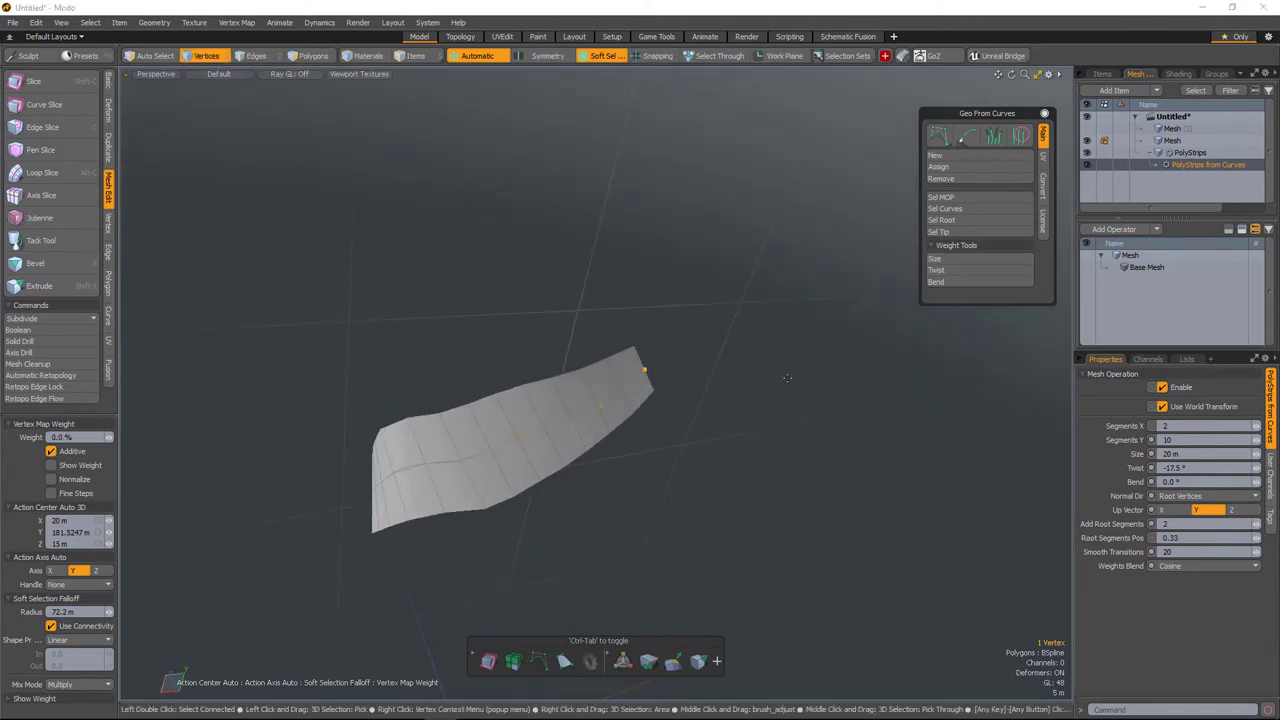
left_click_drag(855, 444, 800, 444)
left_click_drag(715, 452, 801, 460)
key("ctrl+z")
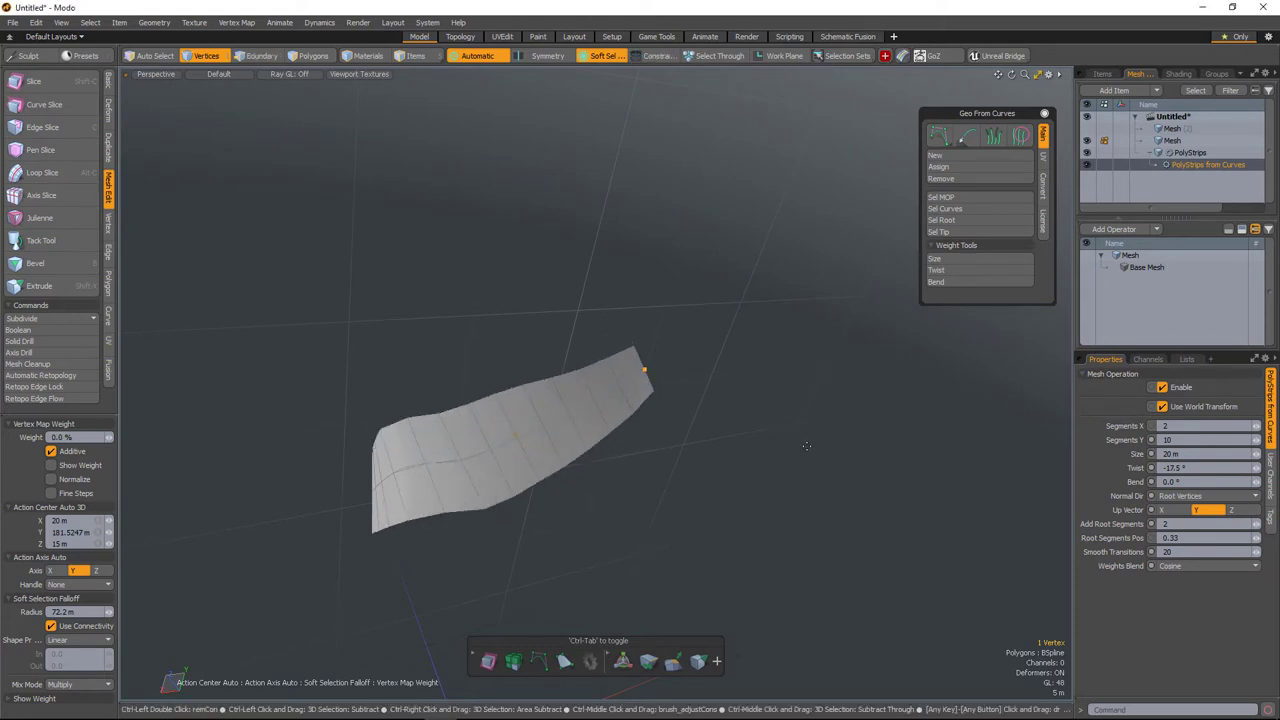
key("space")
left_click(853, 460)
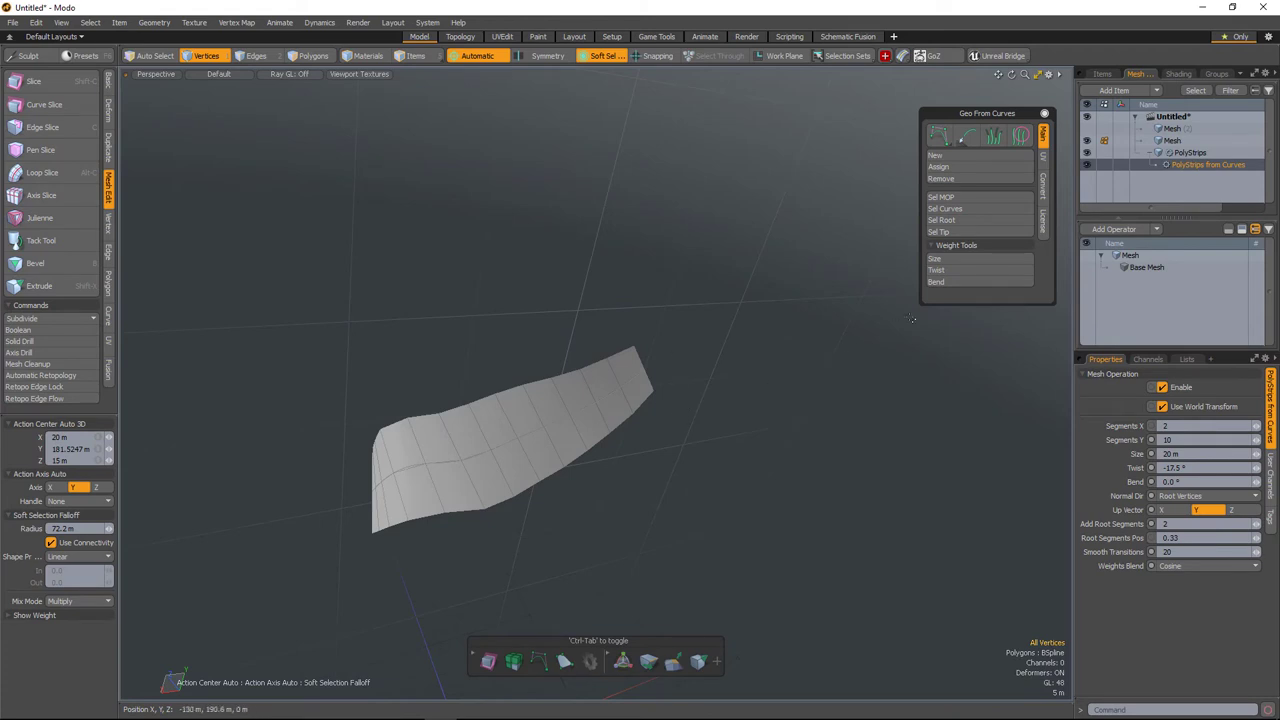
Try raising the cleared GFC_CurvesSize map to a weight of 130% from the tip with the soft falloff active
left_click(962, 271)
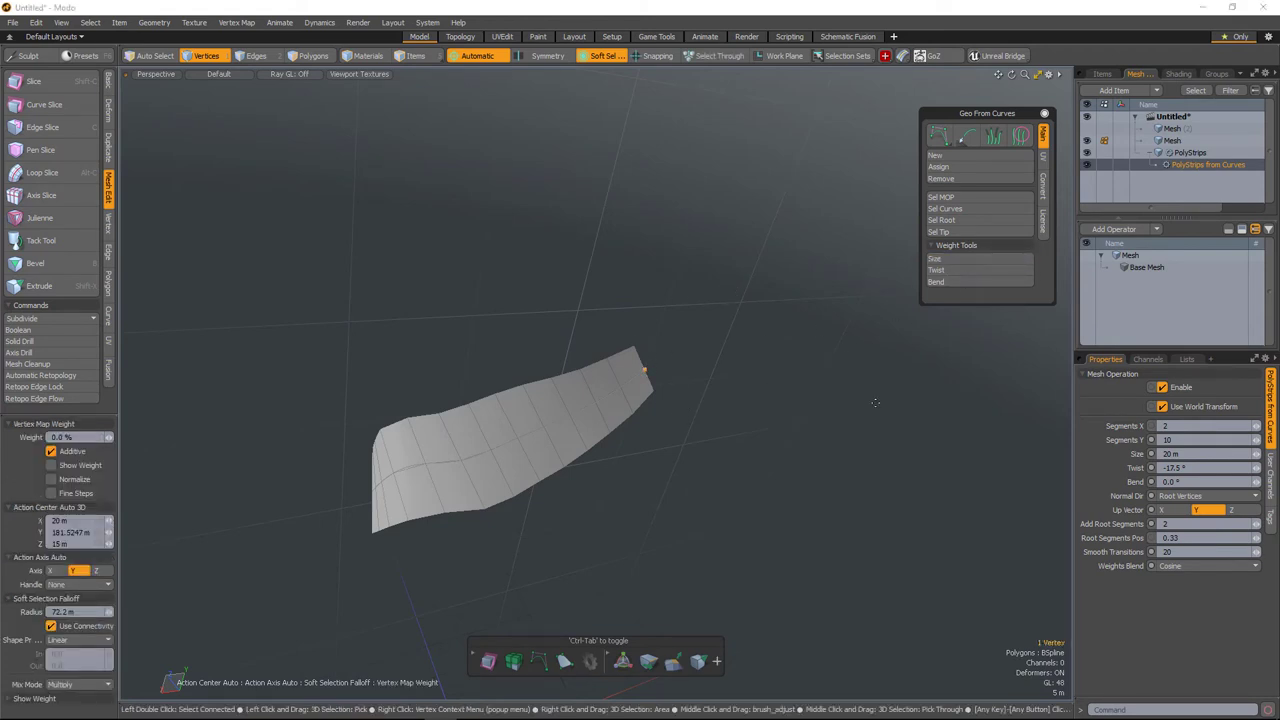
left_click(1186, 359)
left_click(1128, 412)
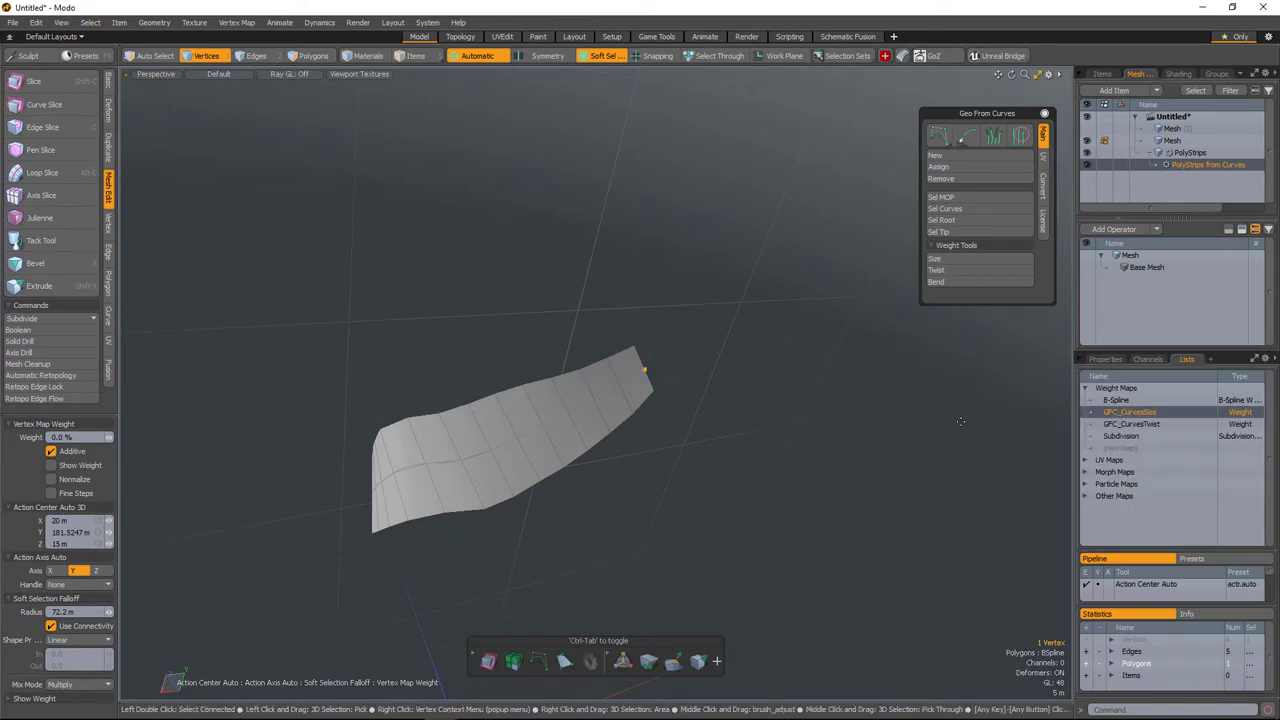
left_click(693, 373)
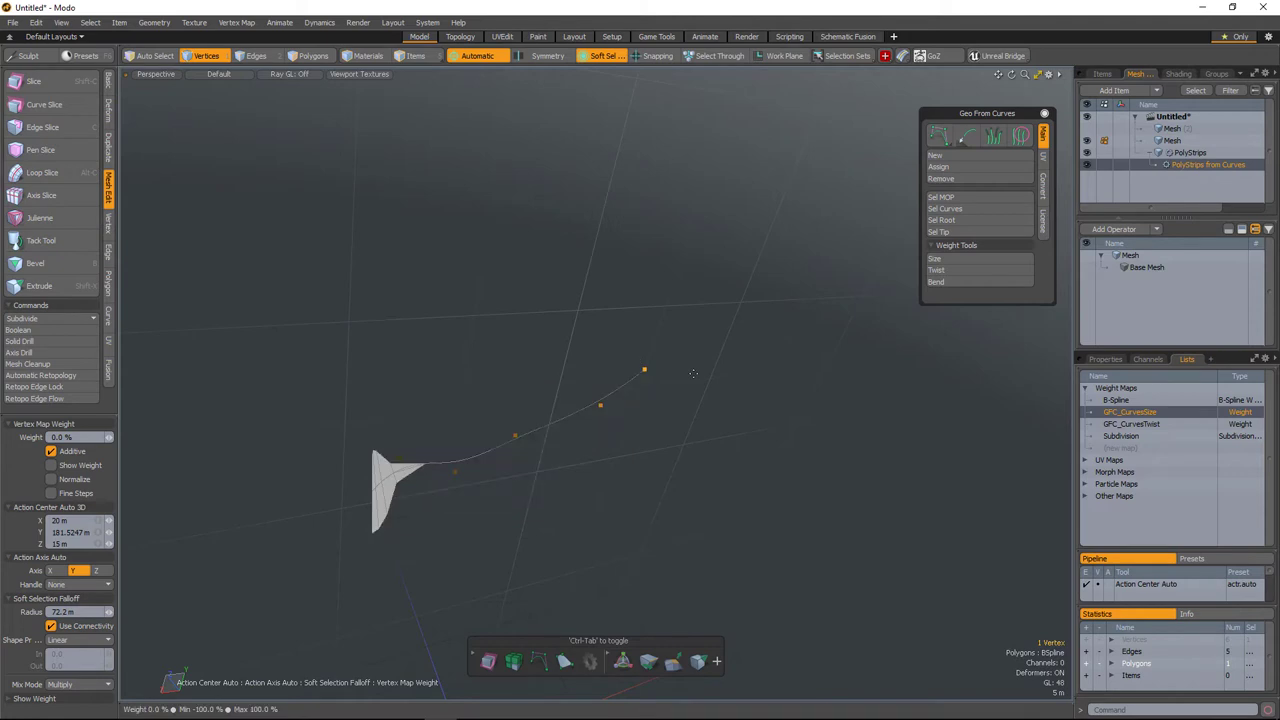
left_click_drag(693, 373, 802, 373)
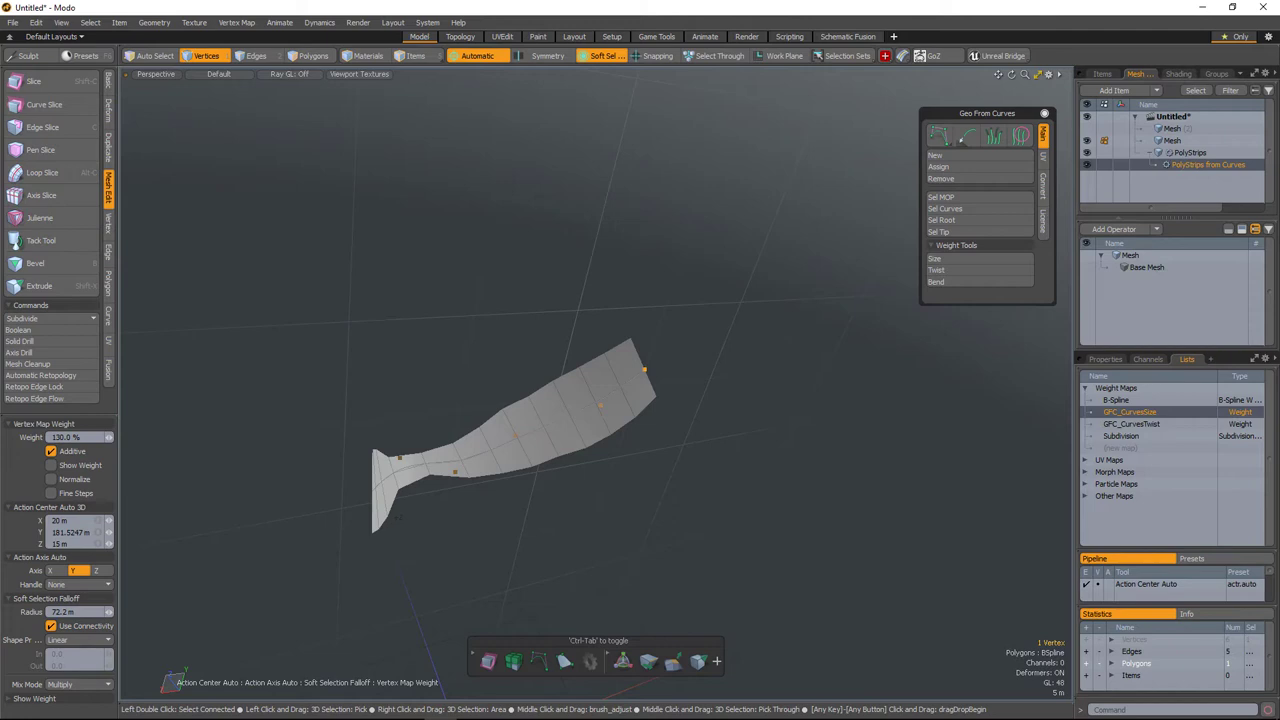
key("space")
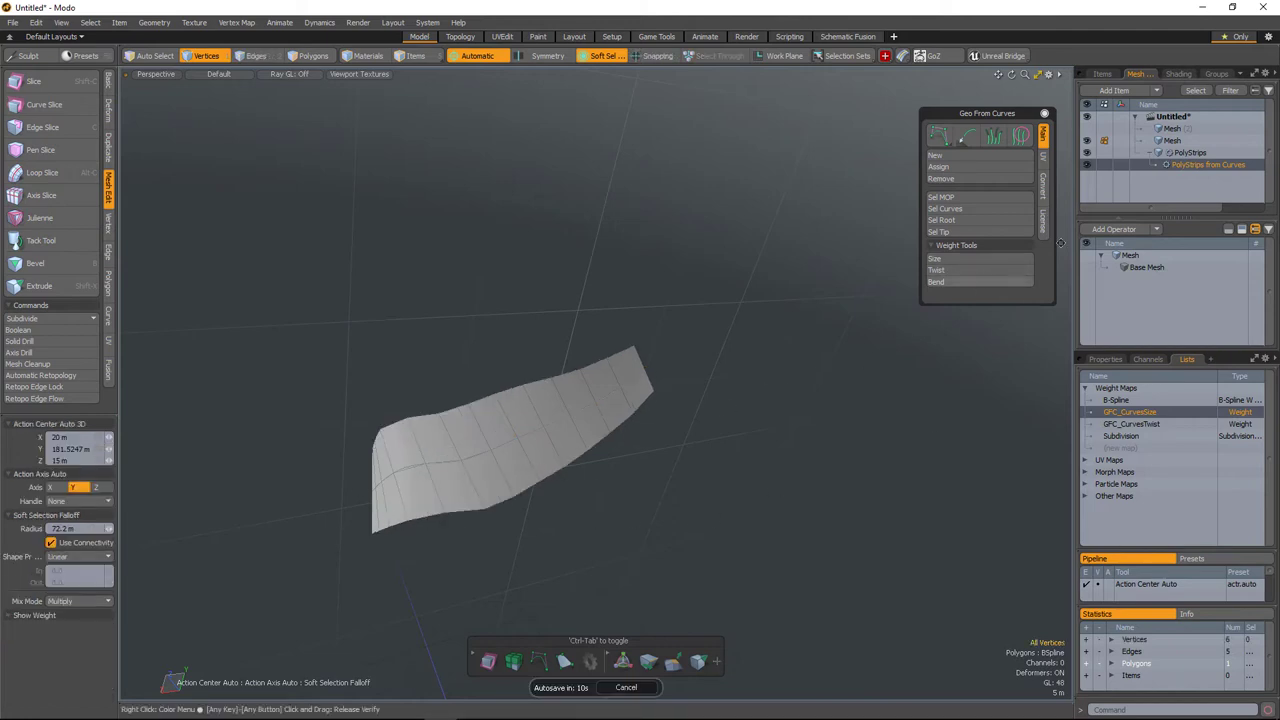
Turn off the falloff and apply a non-additive 100% weight to all vertices of GFC_CurvesSize with the Weight Tool
left_click(608, 56)
left_click(610, 80)
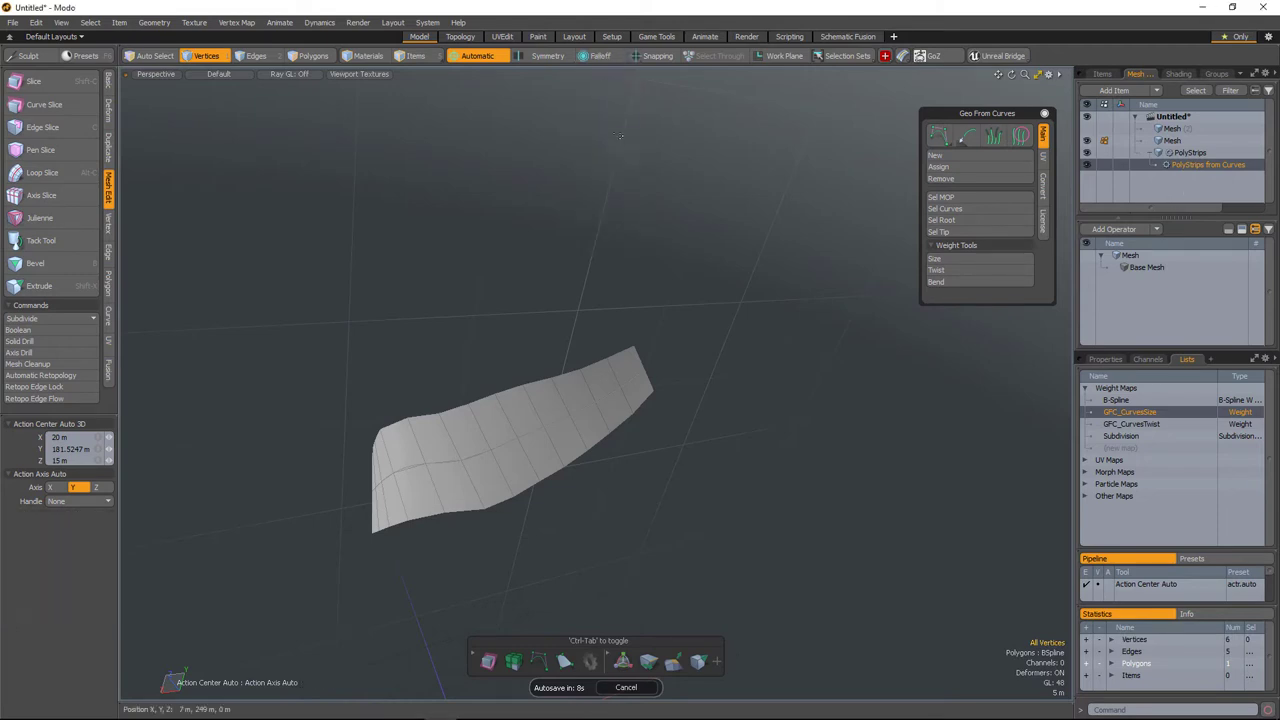
left_click(236, 22)
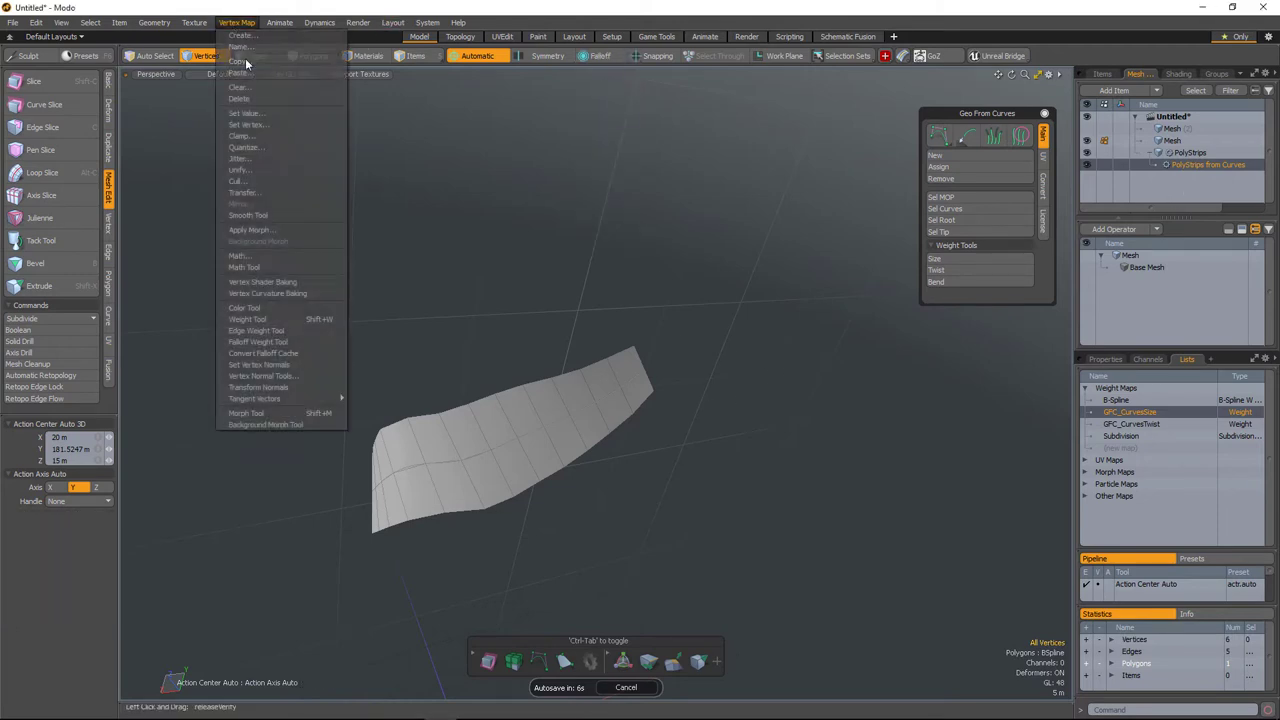
left_click(271, 315)
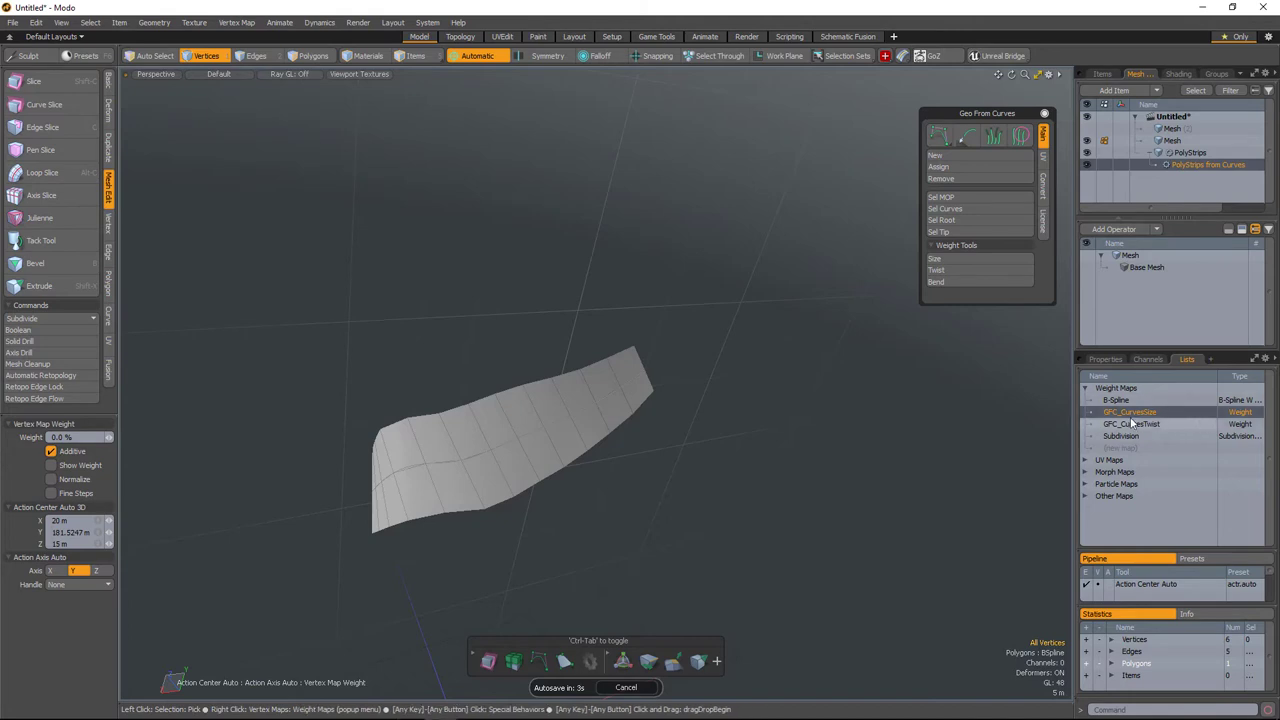
left_click(92, 437)
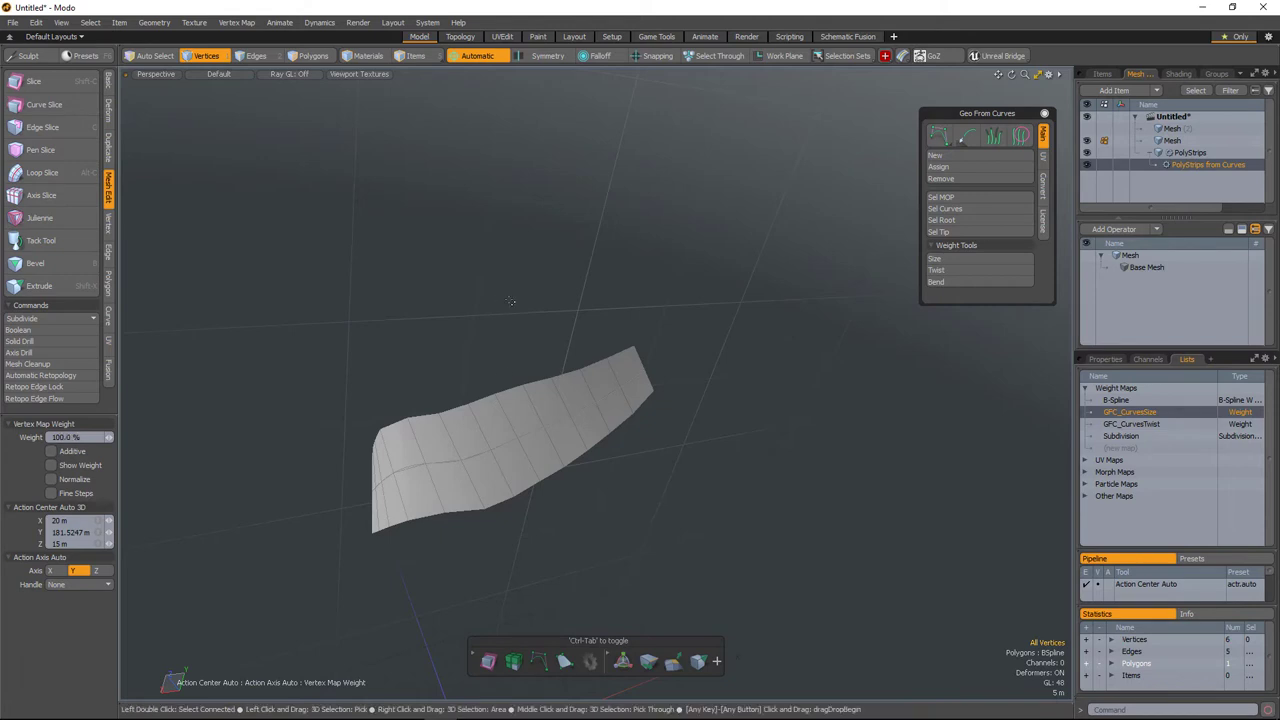
key("space")
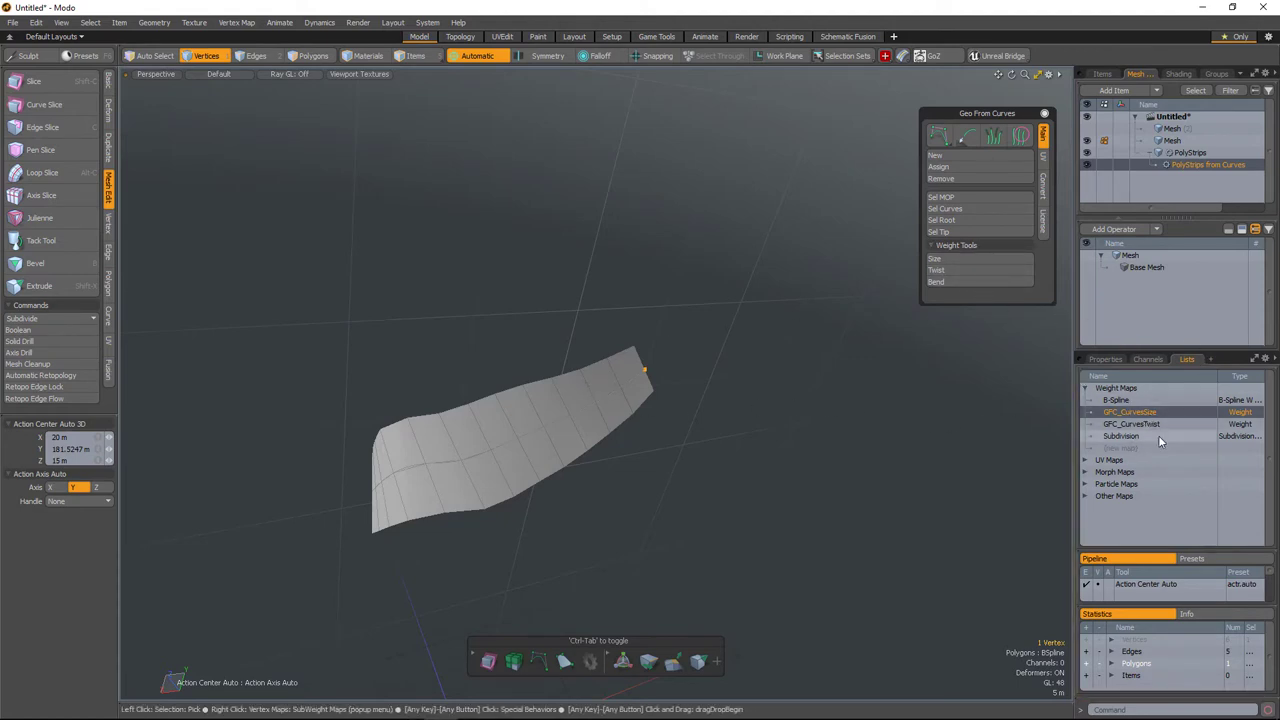
Taper the strip toward its tip with the Size weight tool and a Soft Selection falloff of about 71.2 m radius
left_click(962, 259)
left_click(600, 55)
left_click(605, 215)
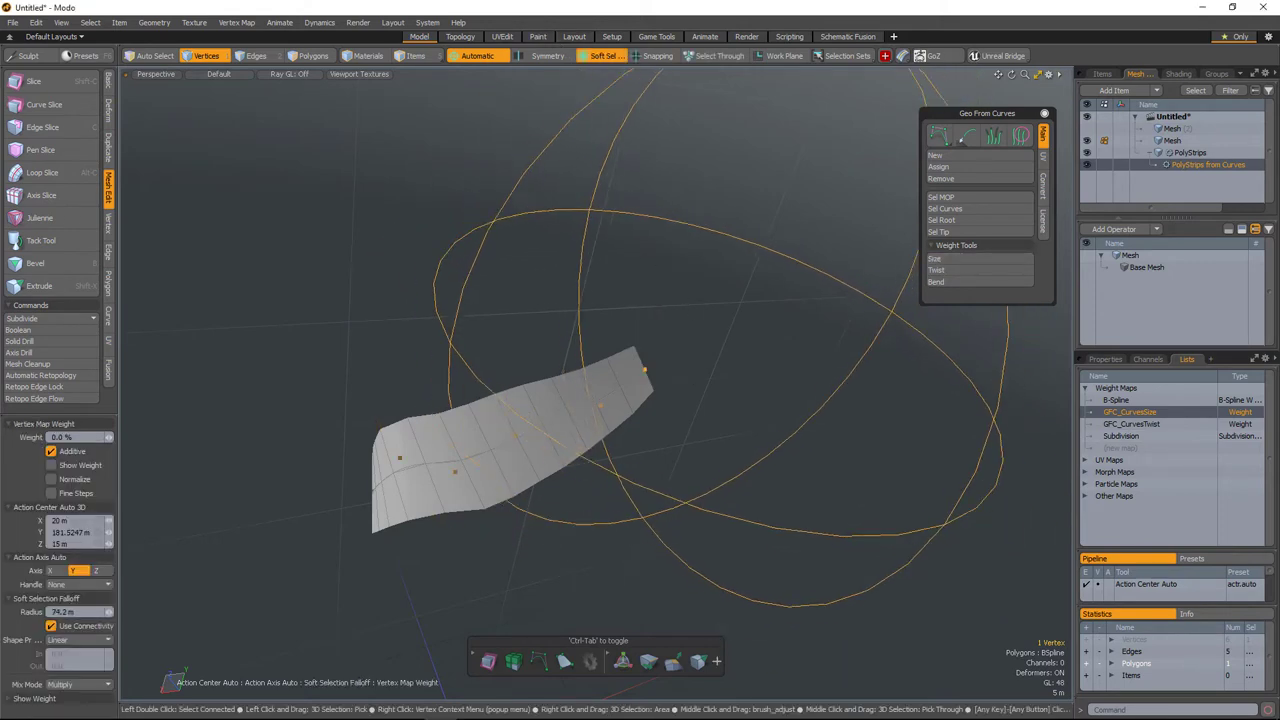
right_click_drag(704, 400, 700, 400)
left_click_drag(700, 400, 632, 400)
Twist the strip with the Twist weight tool and curl it with a Bend weight of 58% and a falloff radius of about 159.4 m
left_click_drag(832, 368, 794, 385, "alt")
left_click(967, 273)
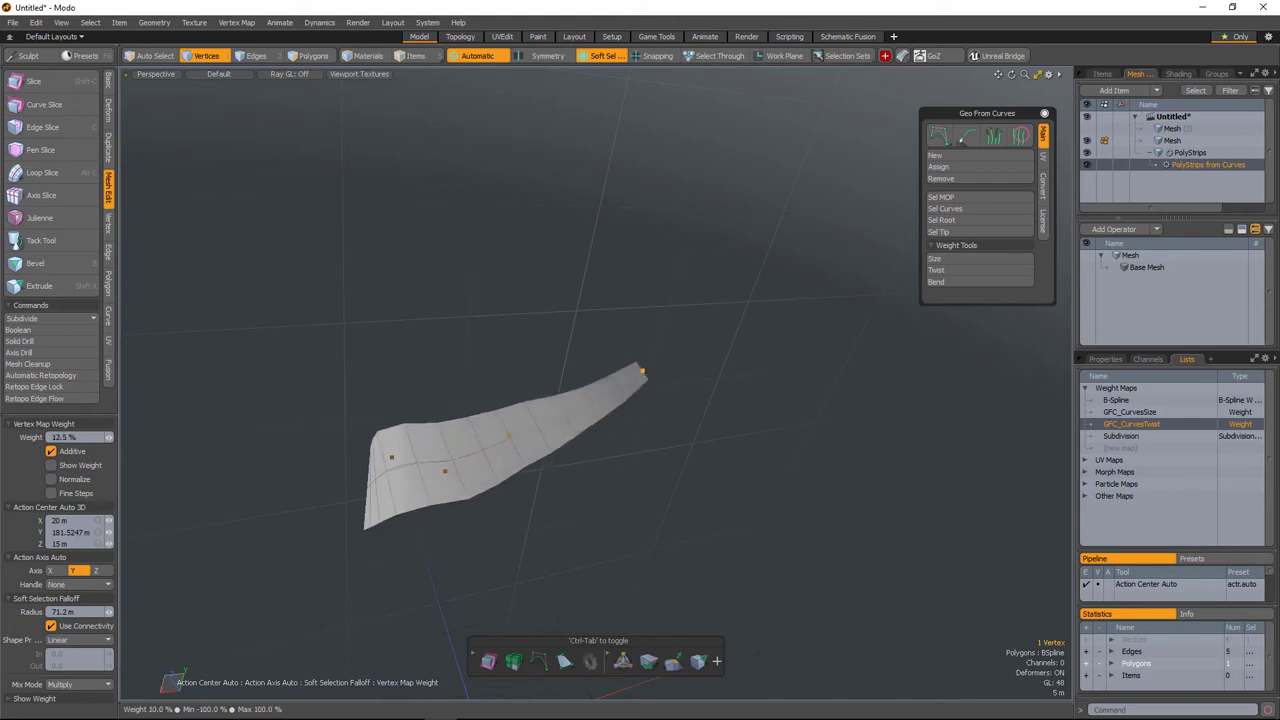
left_click(965, 282)
left_click_drag(520, 430, 600, 430)
left_click_drag(736, 534, 811, 486)
right_click_drag(811, 486, 934, 486)
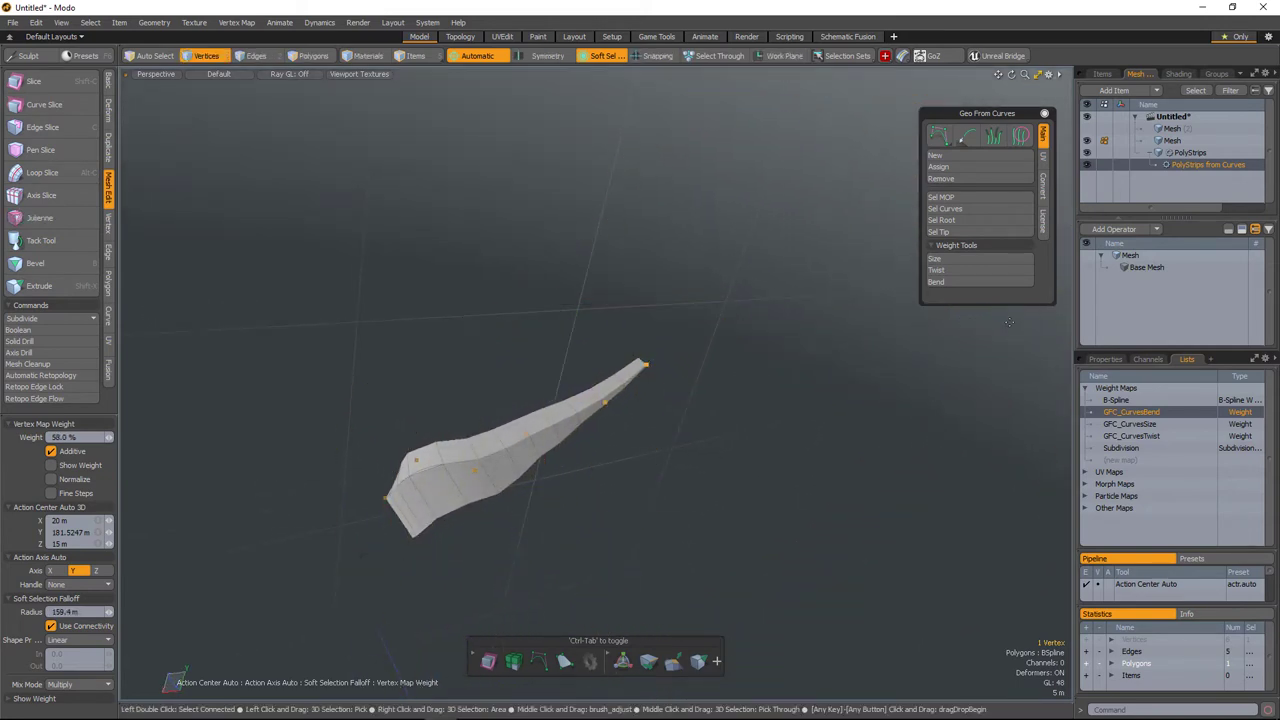
Raise the PolyStrips operation's Segments X to 7 to smooth the strip's cross-section
left_click(1101, 361)
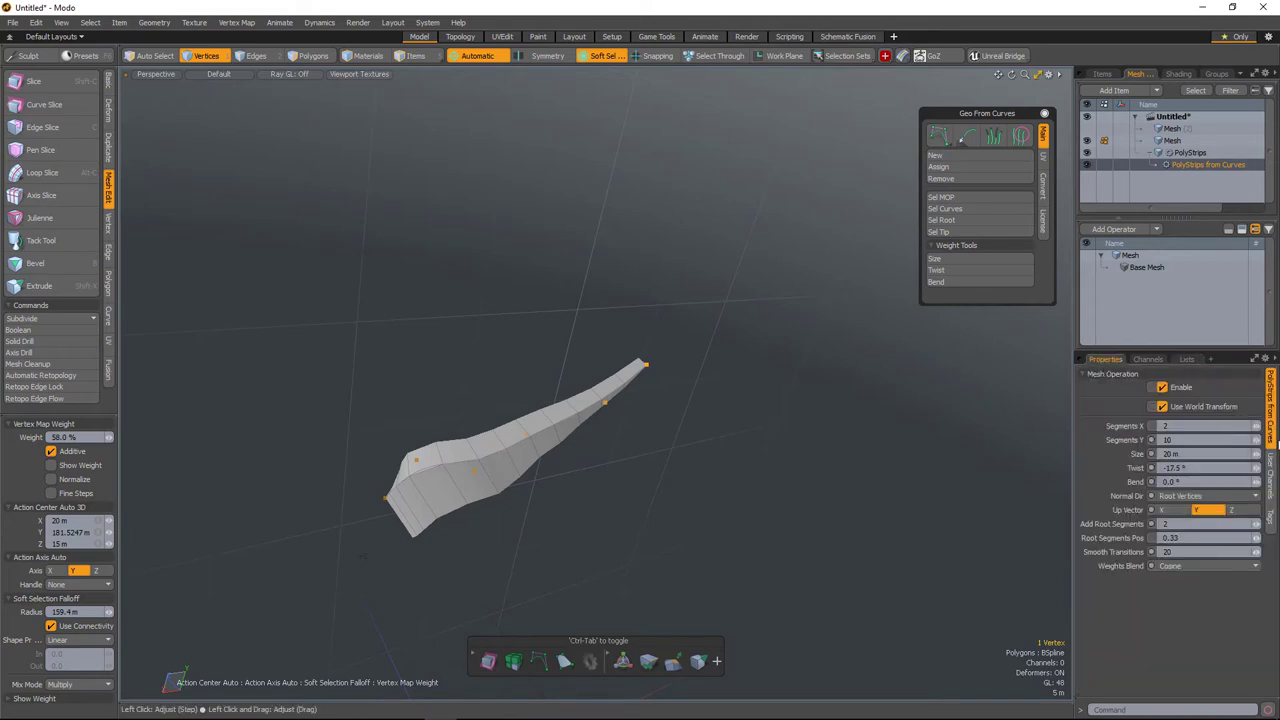
left_click_drag(1262, 428, 1272, 428)
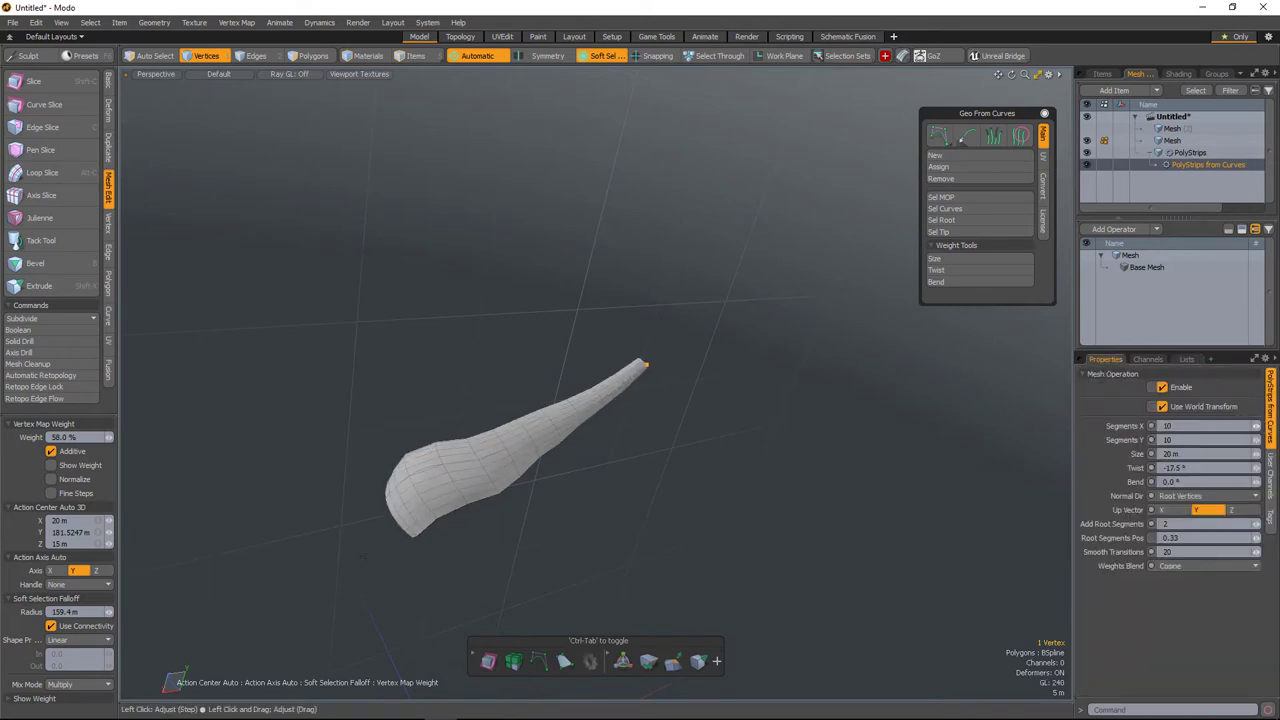
left_click_drag(660, 480, 753, 373, "alt")
Reshape the strip by moving the curve vertex near its root with the Soft Selection falloff radius at 159.4 m
right_click_drag(414, 302, 894, 356)
mouse_move(810, 375)
left_mouse_down("alt")
mouse_move(744, 308)
mouse_move(420, 366)
left_mouse_up("alt")
key("1")
left_click(430, 369)
key("w")
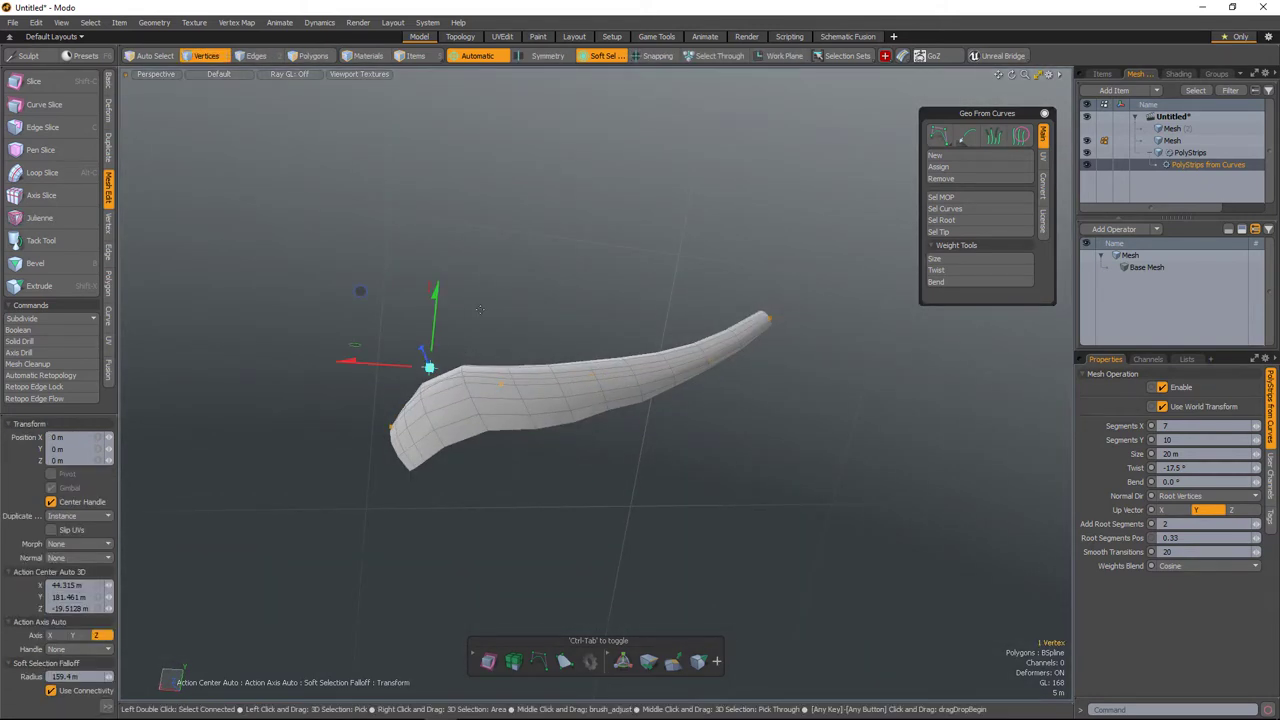
left_click_drag(361, 293, 296, 365)
key("q")
left_click(686, 320)
scroll(688, 322, "down", 4)
left_click_drag(717, 377, 729, 470, "alt")
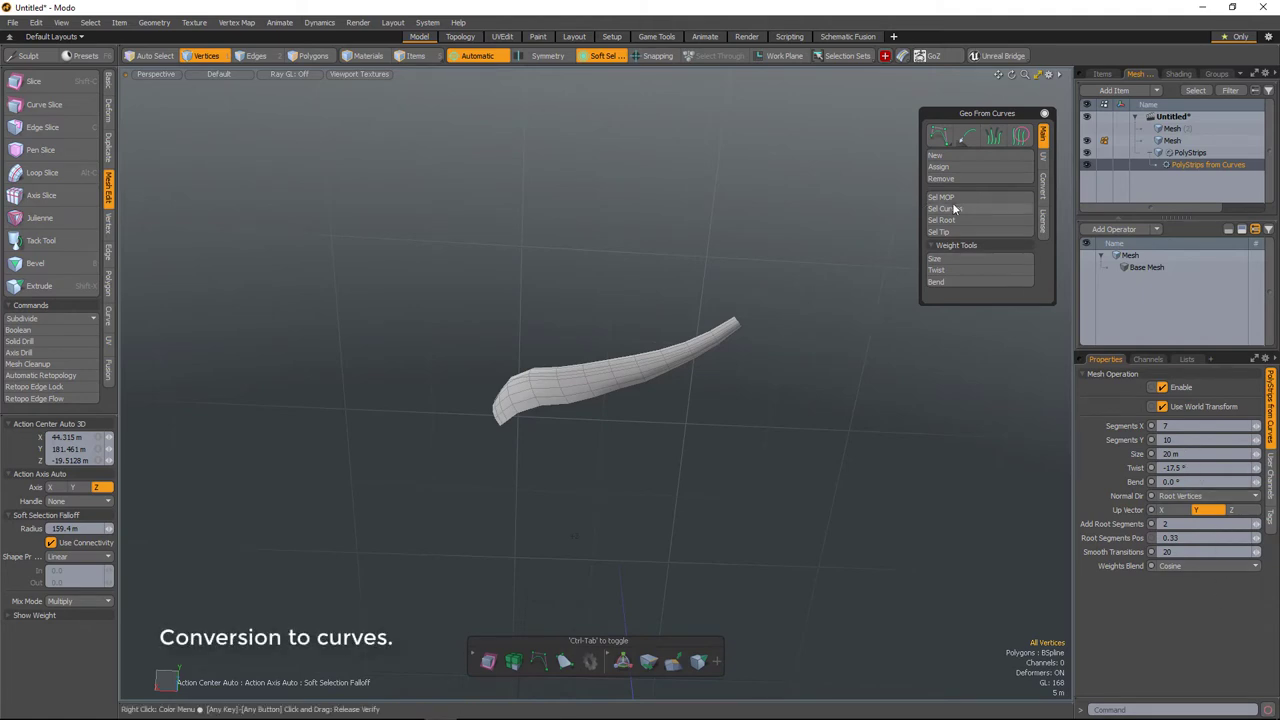
Convert the PolyStrips into B-Spline curves with the Geo From Curves kit
left_click(1043, 185)
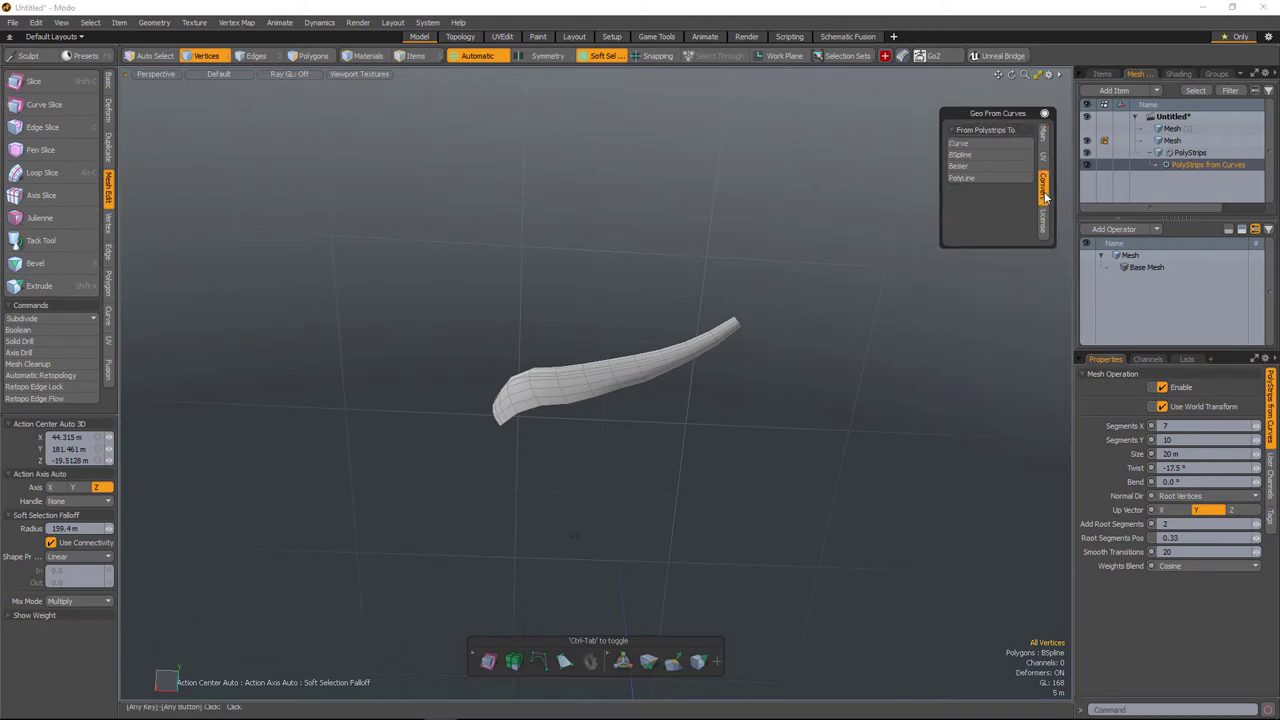
left_click_drag(818, 294, 684, 488, "alt")
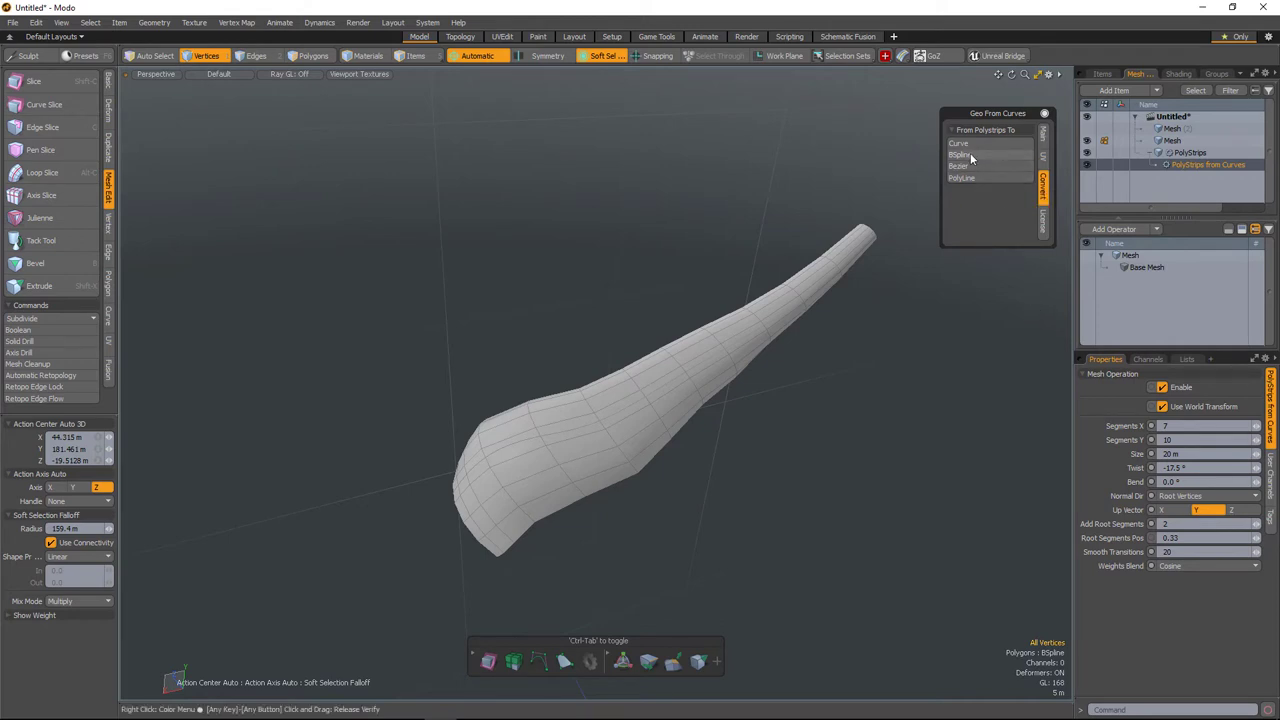
left_click_drag(737, 370, 462, 516, "alt")
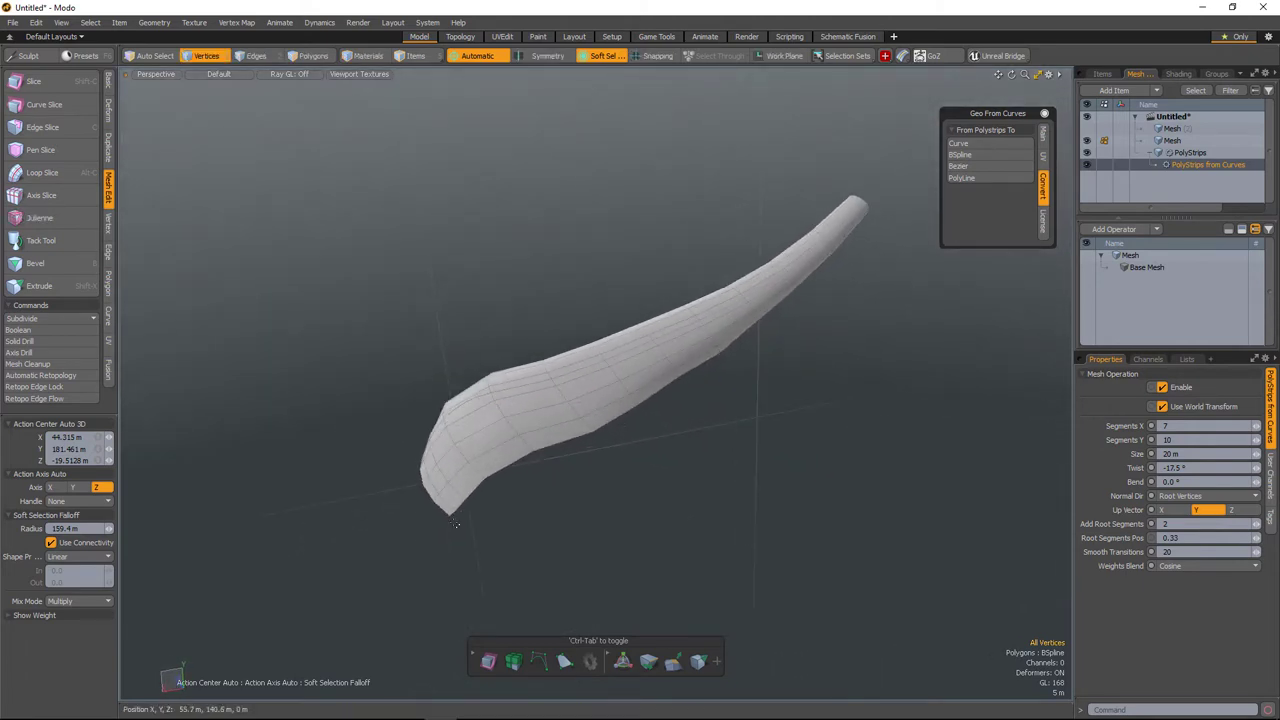
left_click_drag(872, 195, 427, 445, "alt")
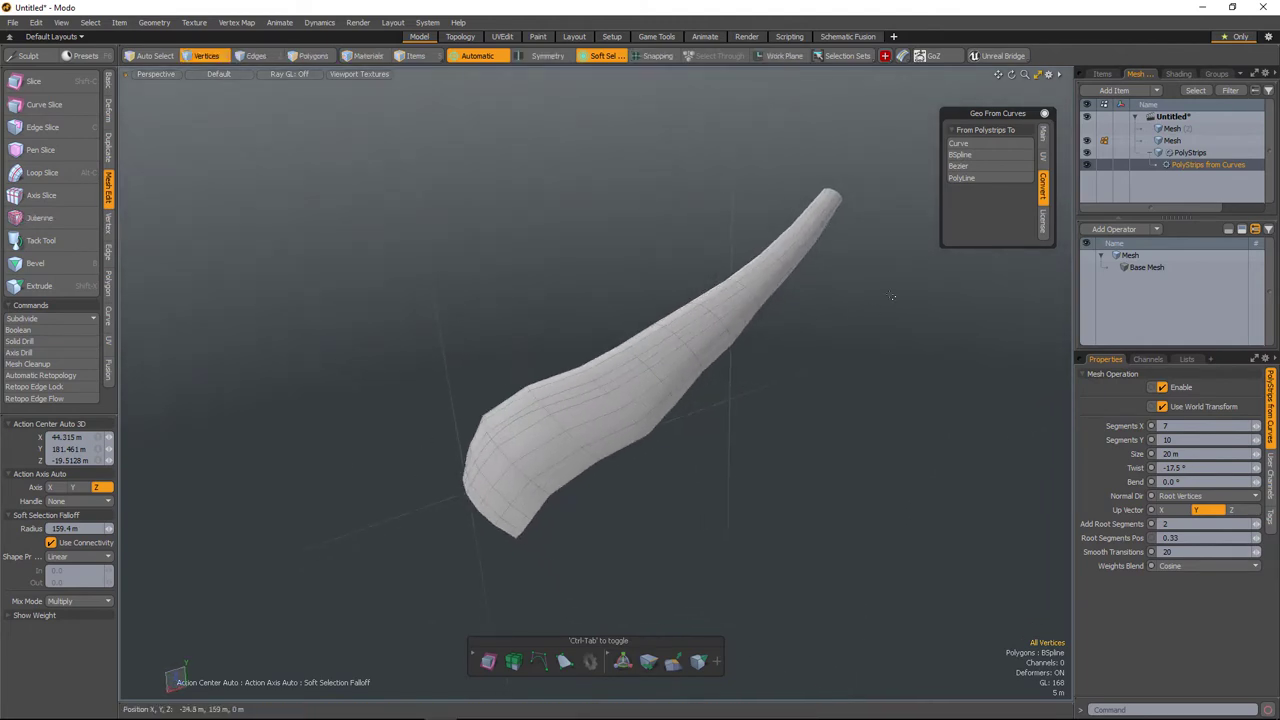
left_click_drag(842, 434, 878, 405, "alt")
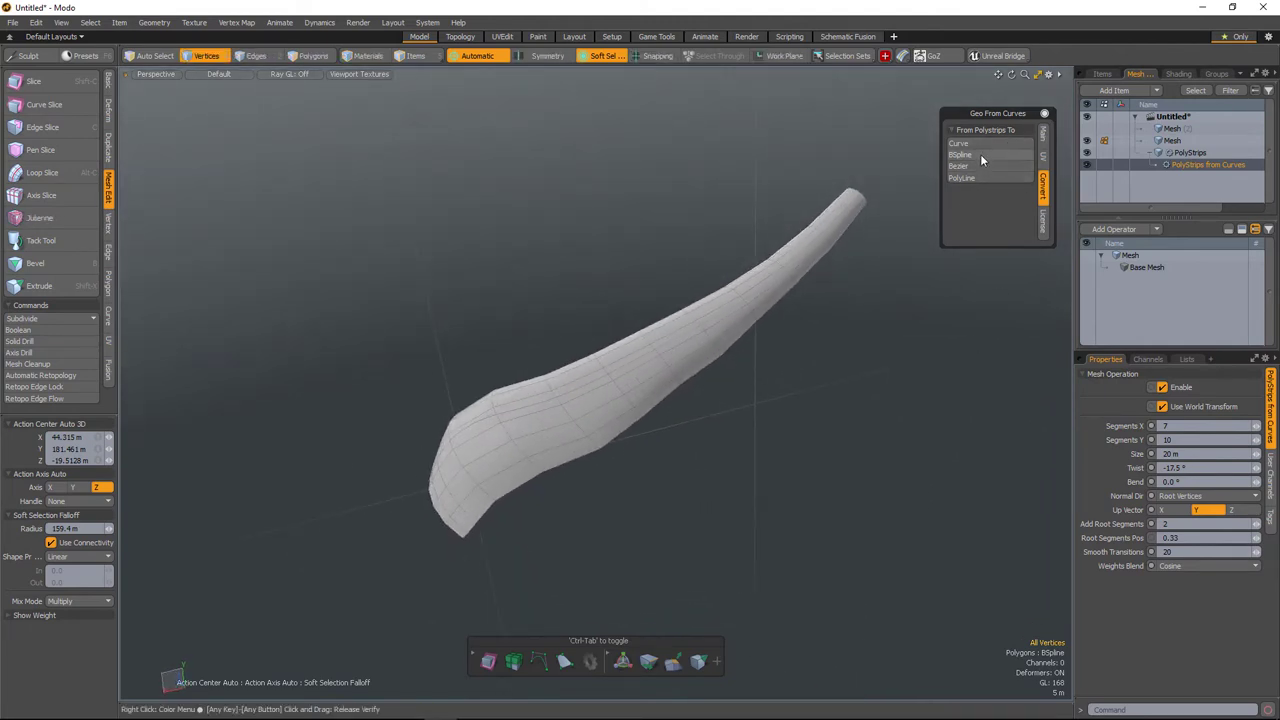
left_click(980, 155)
Hide the inactive meshes to isolate the converted curves, and make Mesh (3) the active item
left_click(1198, 178)
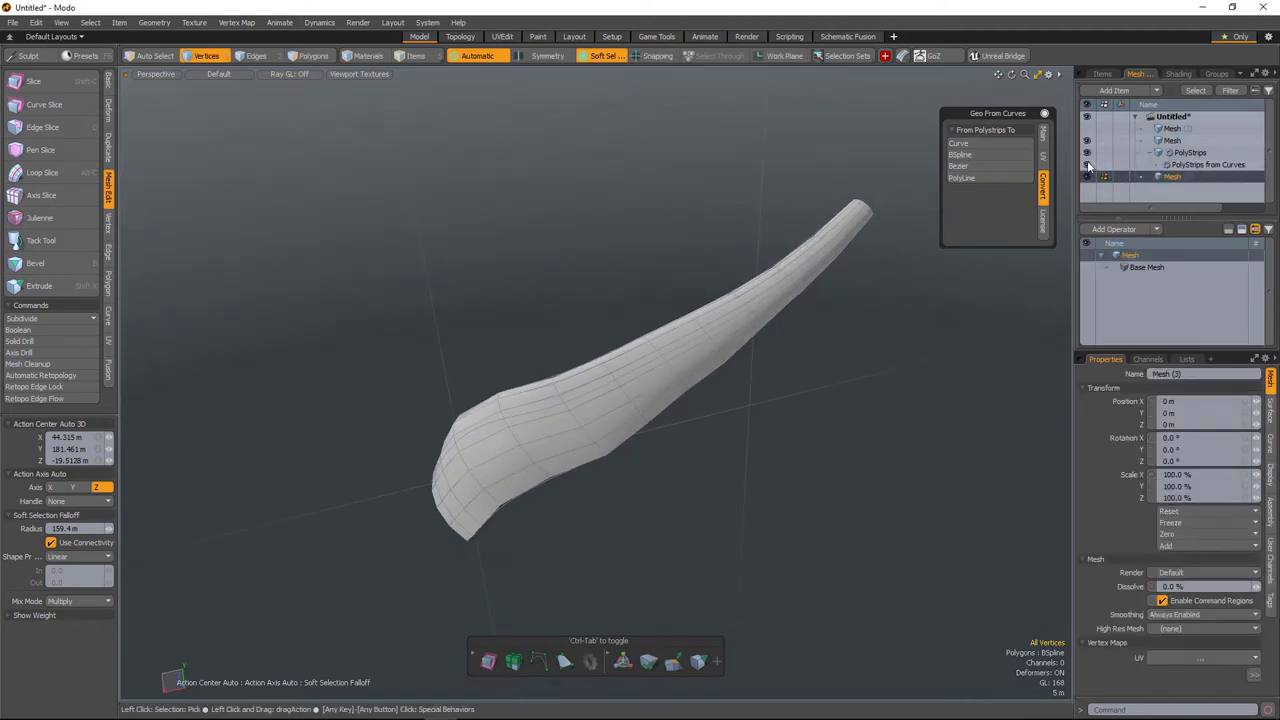
key("ctrl+3")
left_click(778, 289)
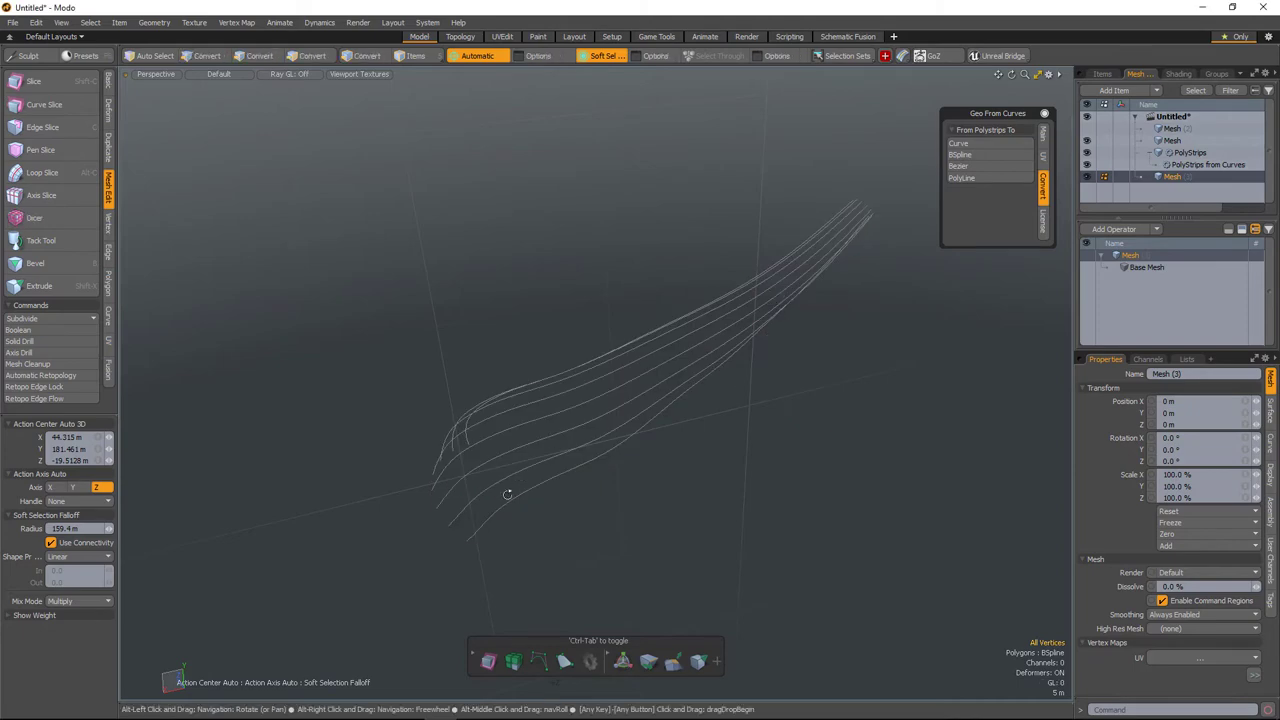
left_click_drag(509, 509, 829, 369, "alt")
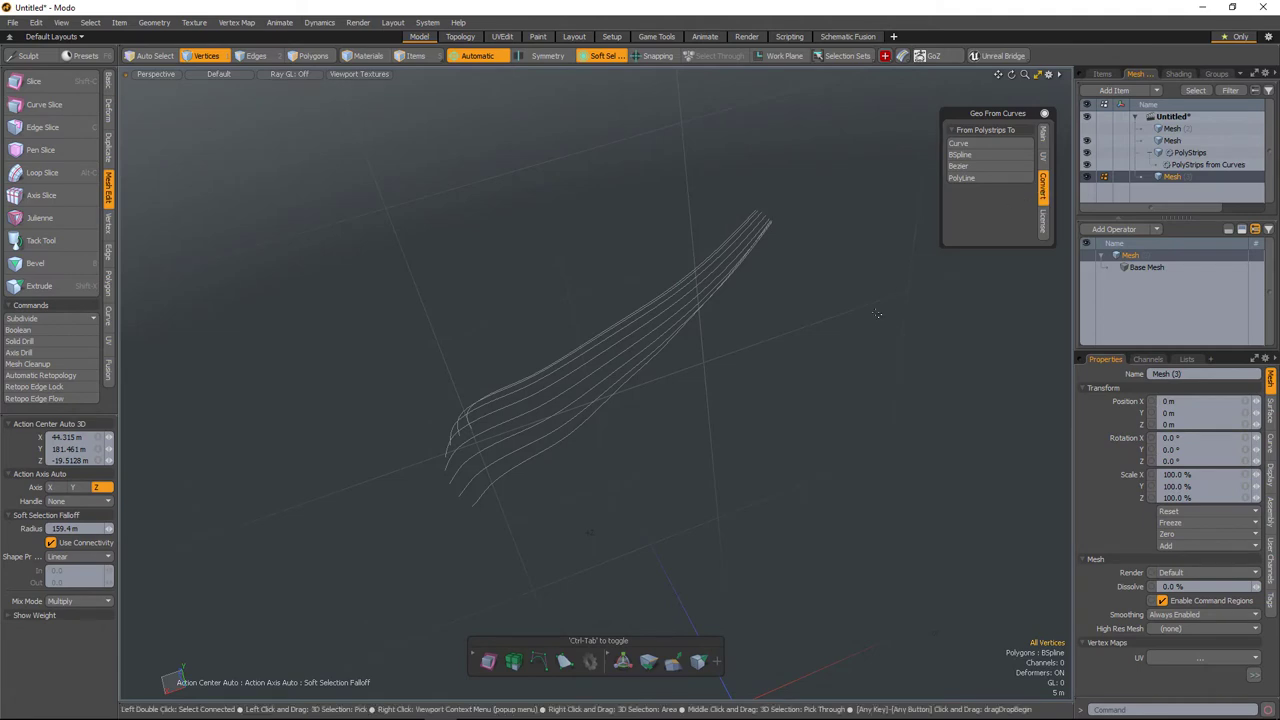
left_click(1193, 166)
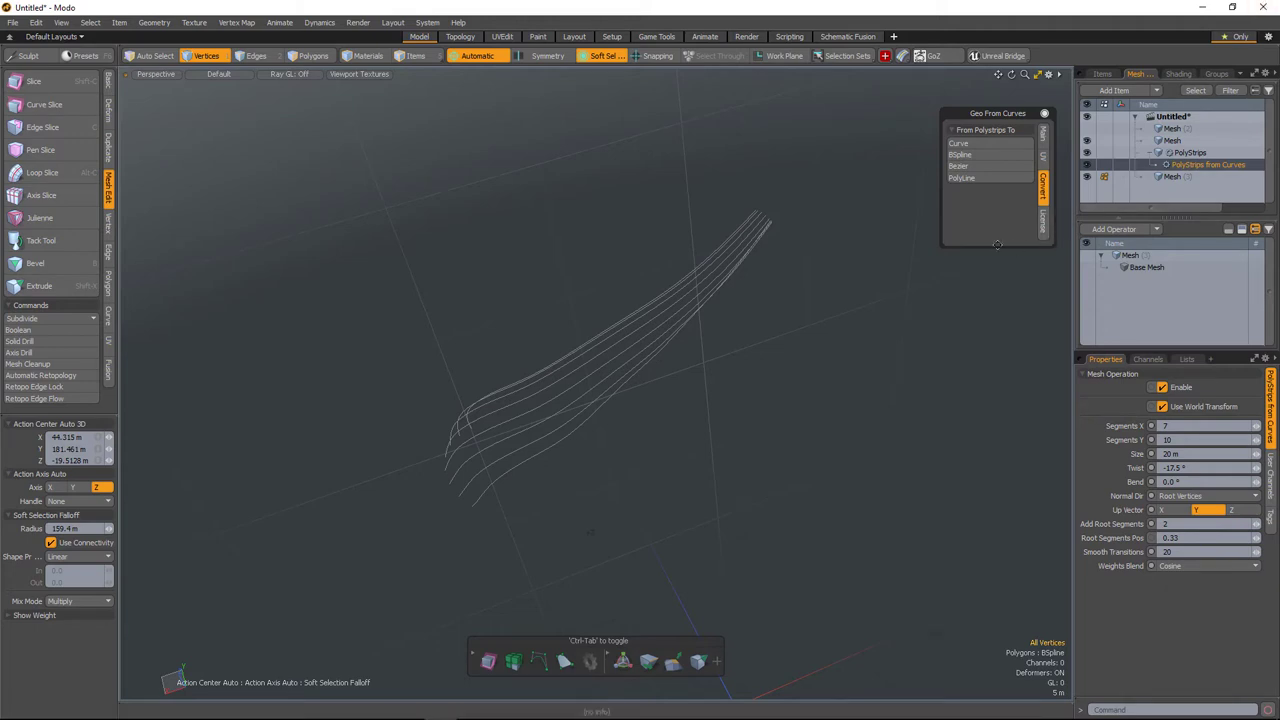
left_click(1172, 177)
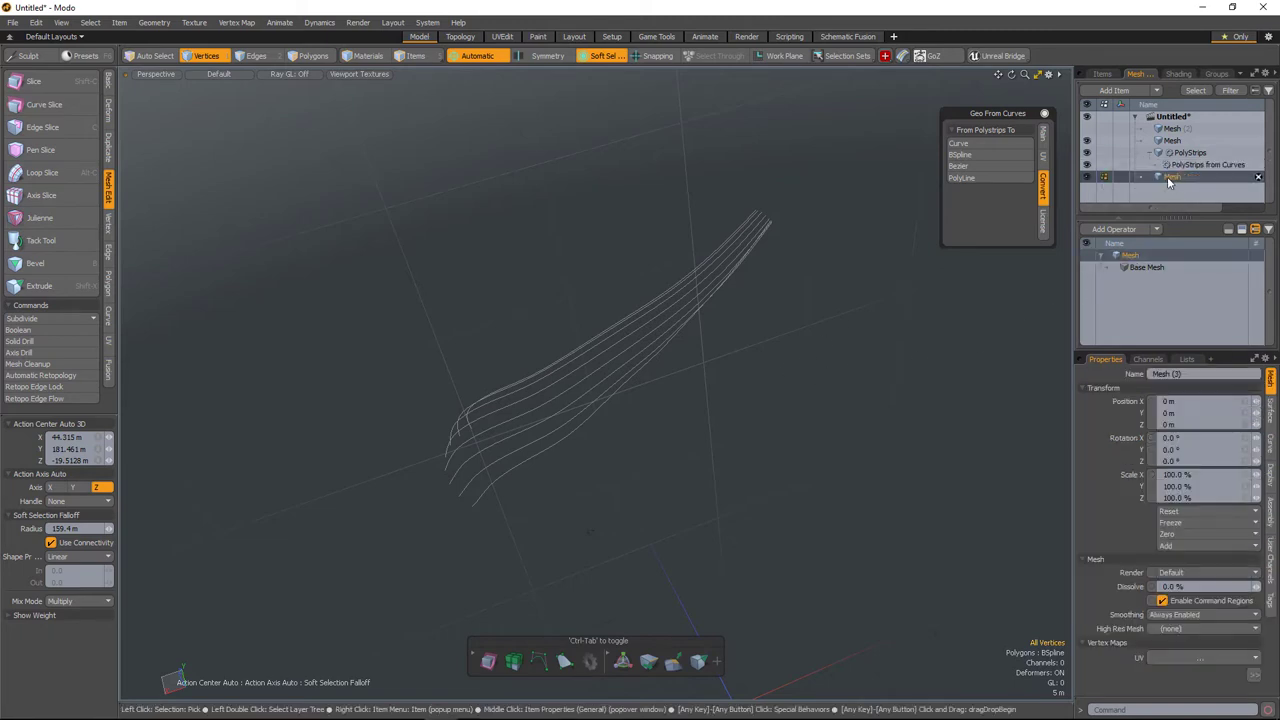
Try Curve Thinning on the converted curves with the Soft Selection falloff still enabled, and undo the change
left_click(1043, 135)
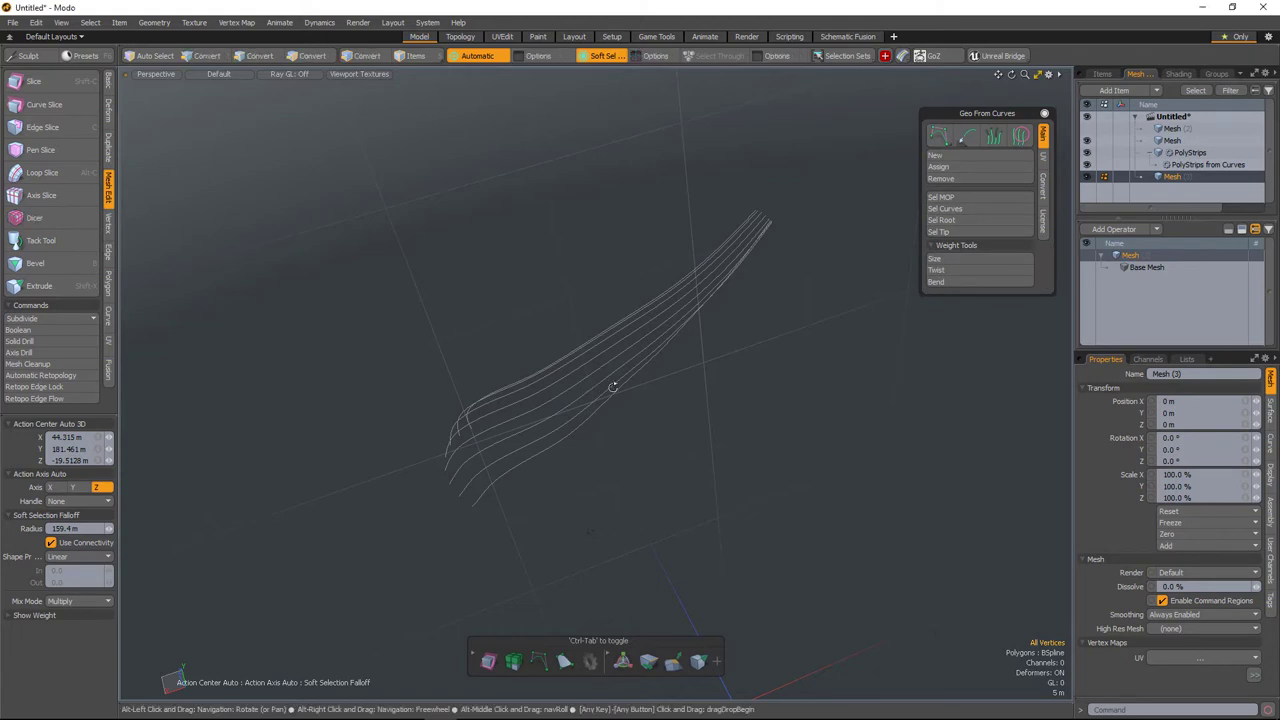
left_click_drag(609, 380, 692, 446, "alt")
left_click_drag(780, 320, 758, 366, "alt")
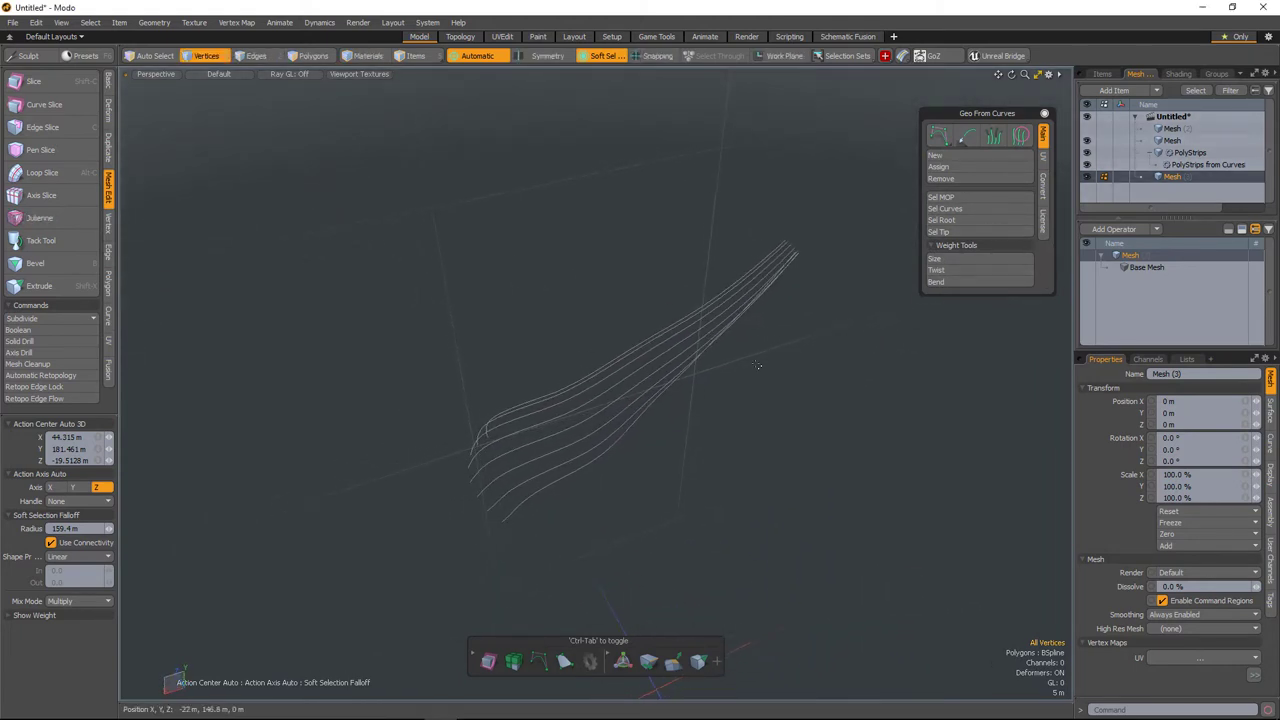
left_click(991, 136)
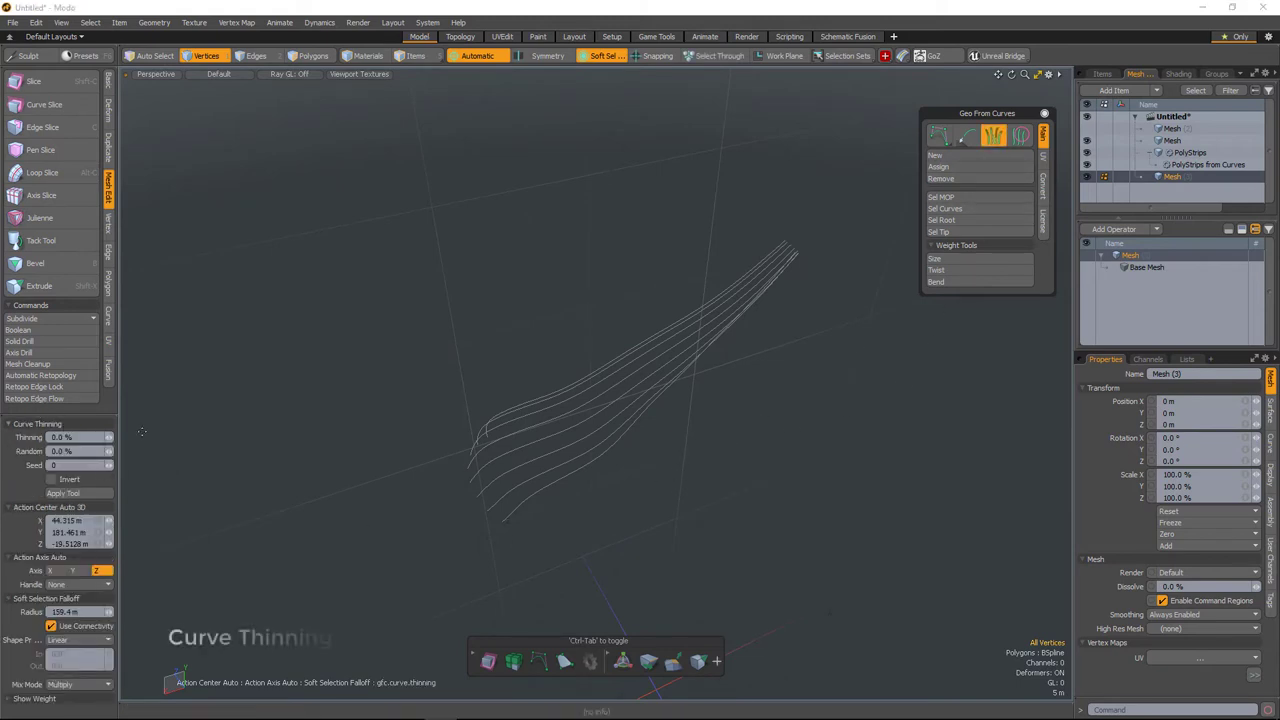
mouse_move(705, 490)
left_mouse_down("alt")
mouse_move(652, 486)
mouse_move(690, 484)
left_mouse_up("alt")
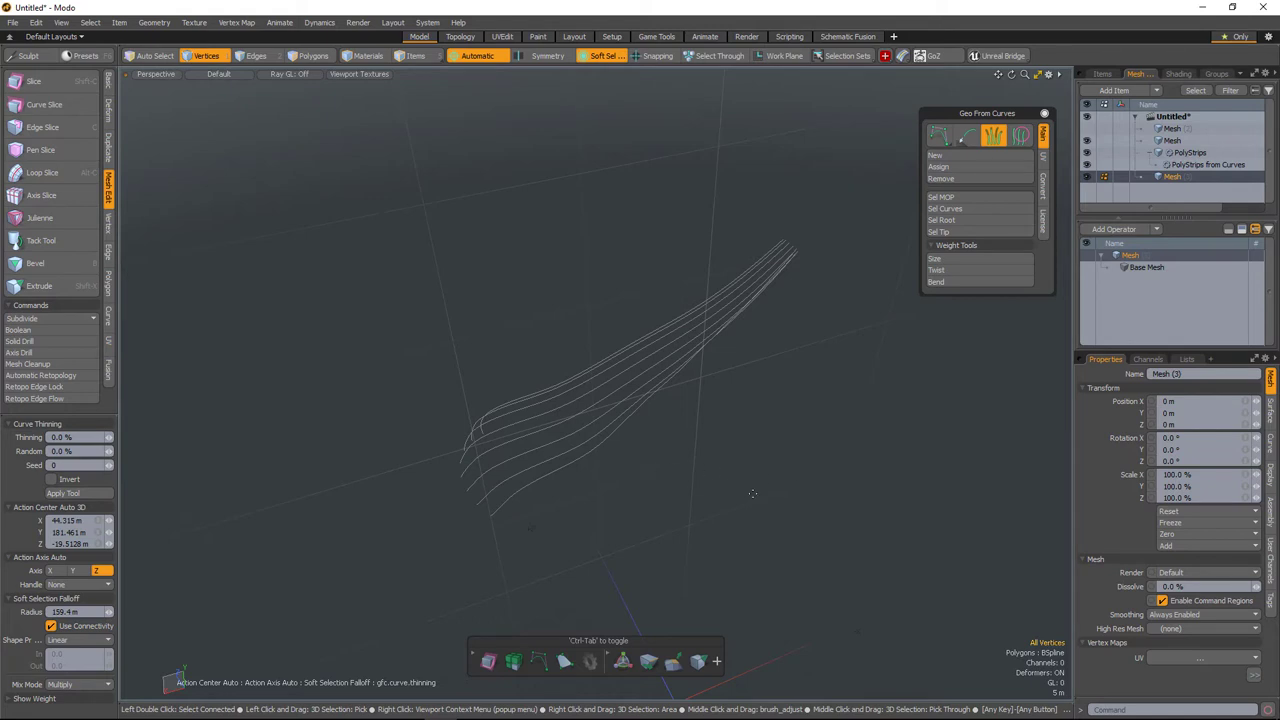
left_click_drag(711, 456, 615, 92, "ctrl")
key("ctrl+z")
Turn off the Soft Selection falloff and restart the Curve Thinning tool on Mesh (3)
left_click(612, 56)
left_click(609, 69)
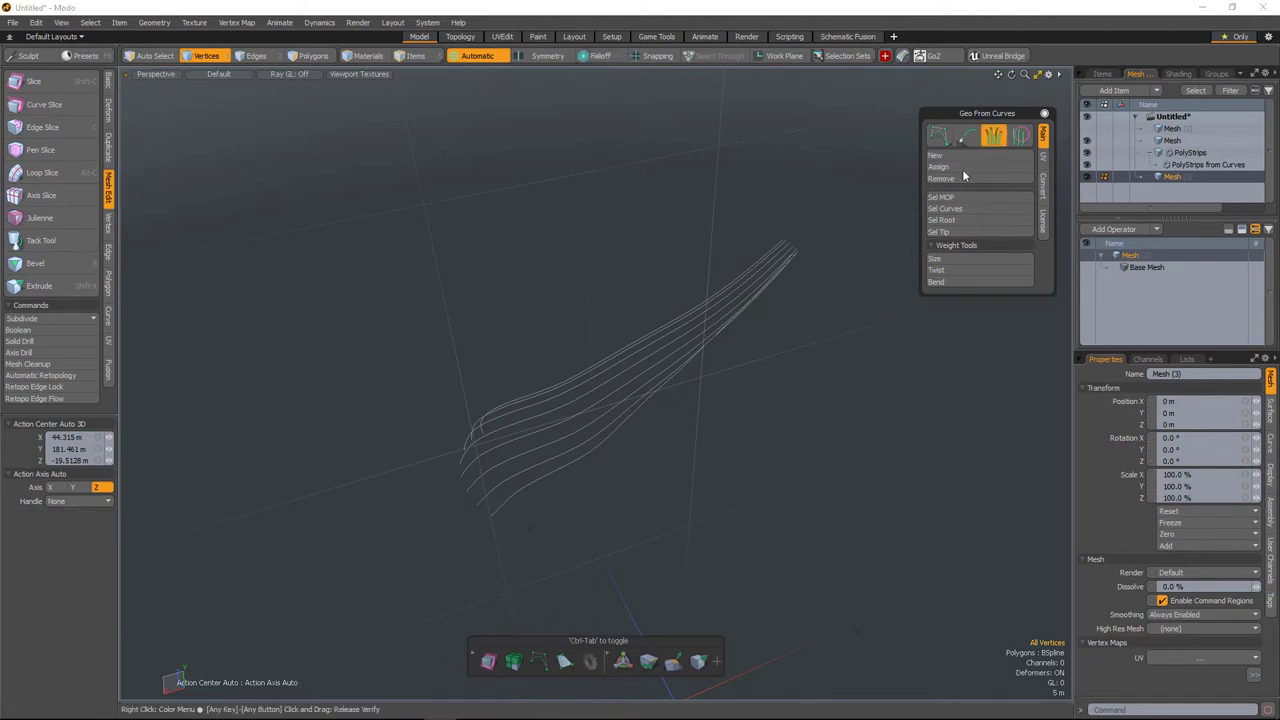
left_click(992, 136)
Test different Thinning and Random amounts on the converted curves, including 20% Random, and return both to 0%
left_click_drag(109, 437, 80, 437)
left_click_drag(640, 400, 750, 478)
left_click_drag(805, 580, 808, 580)
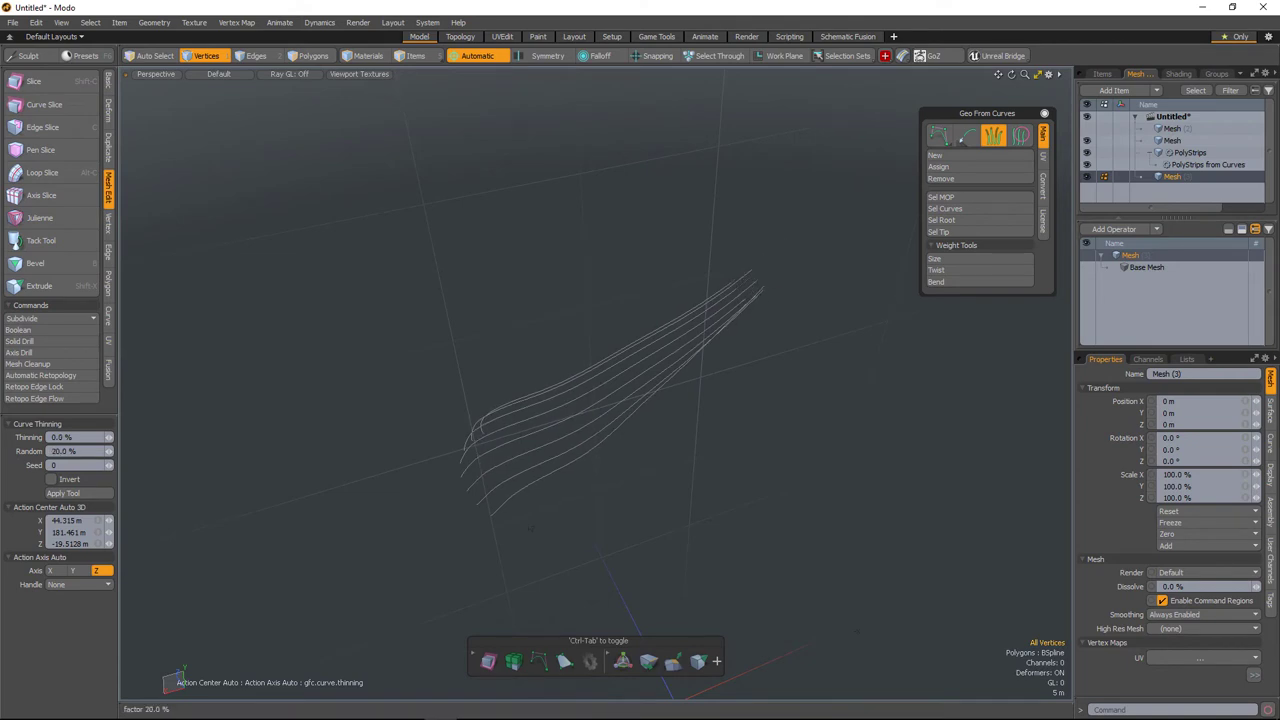
left_click_drag(322, 582, 442, 582)
left_click_drag(285, 567, 218, 567)
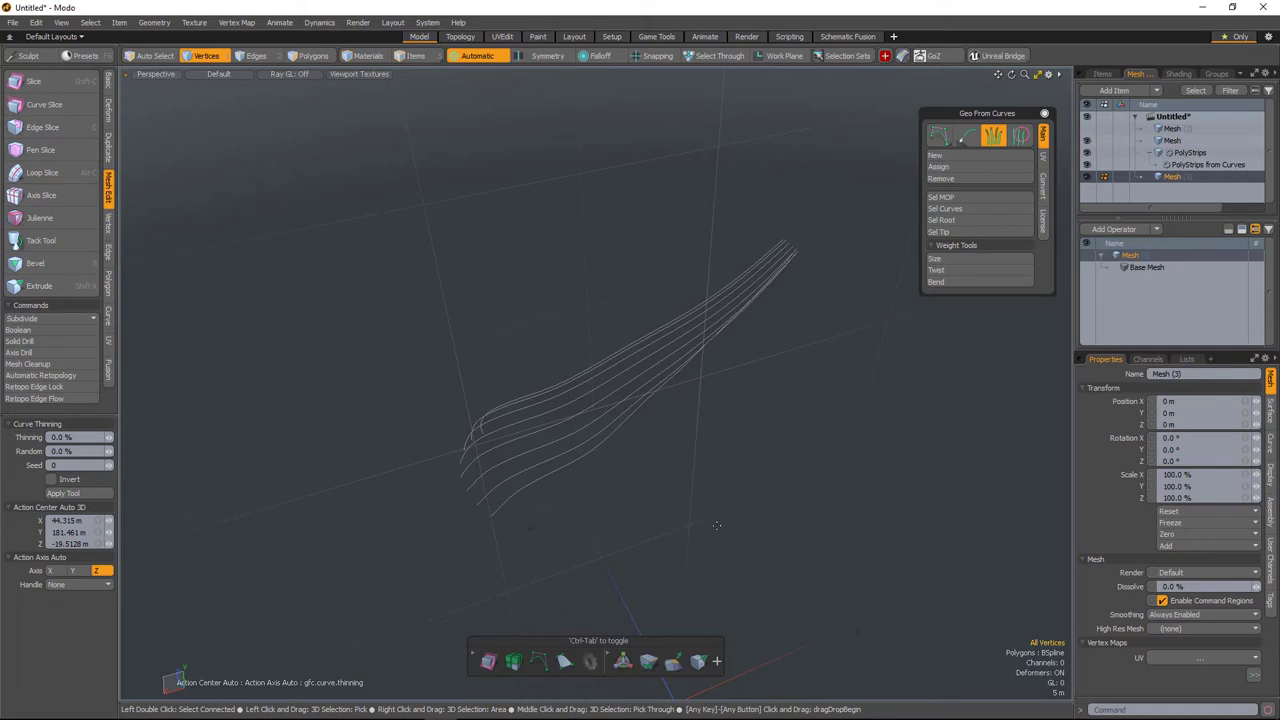
left_click_drag(583, 568, 532, 573)
key("ctrl")
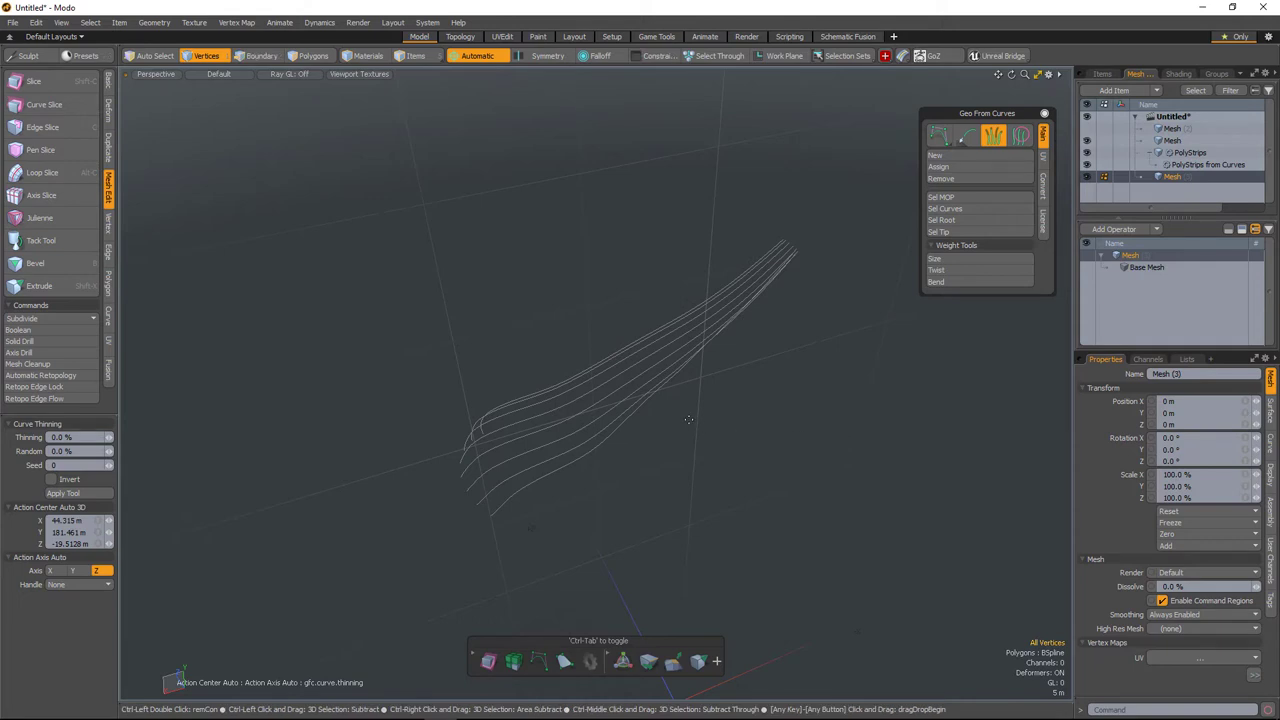
left_click_drag(688, 420, 696, 420, "ctrl")
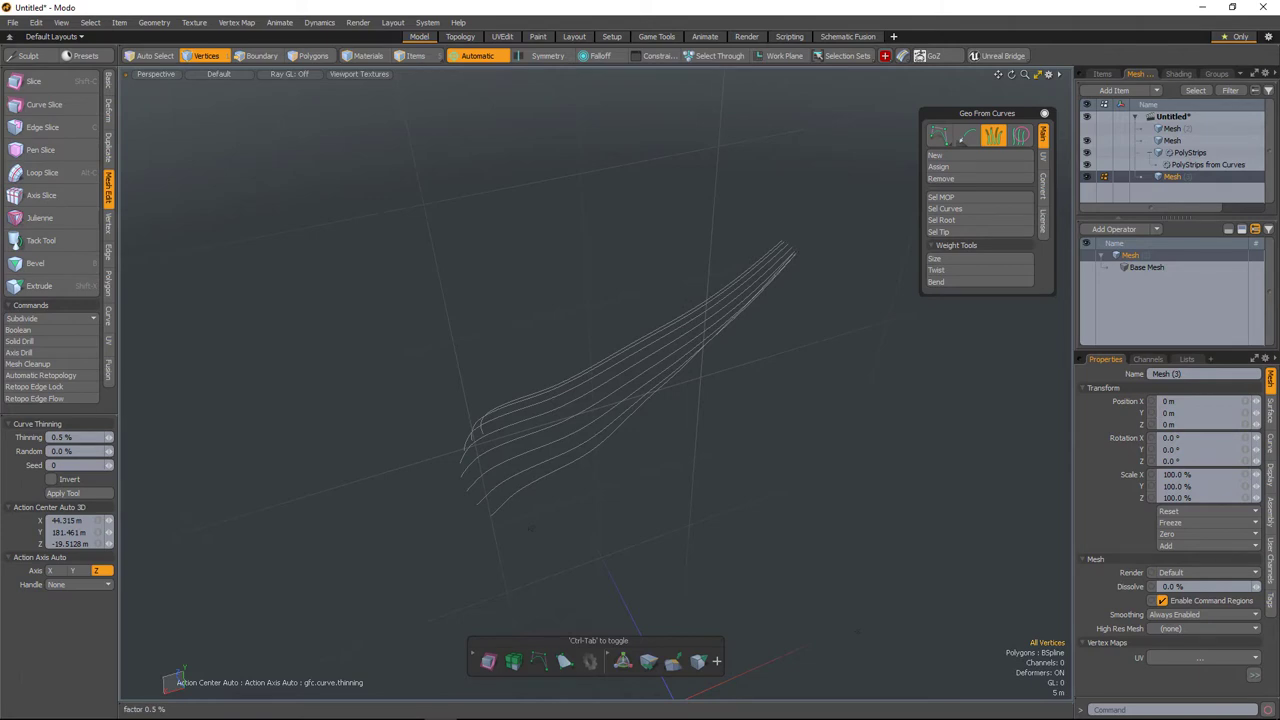
left_click_drag(696, 420, 825, 472, "ctrl")
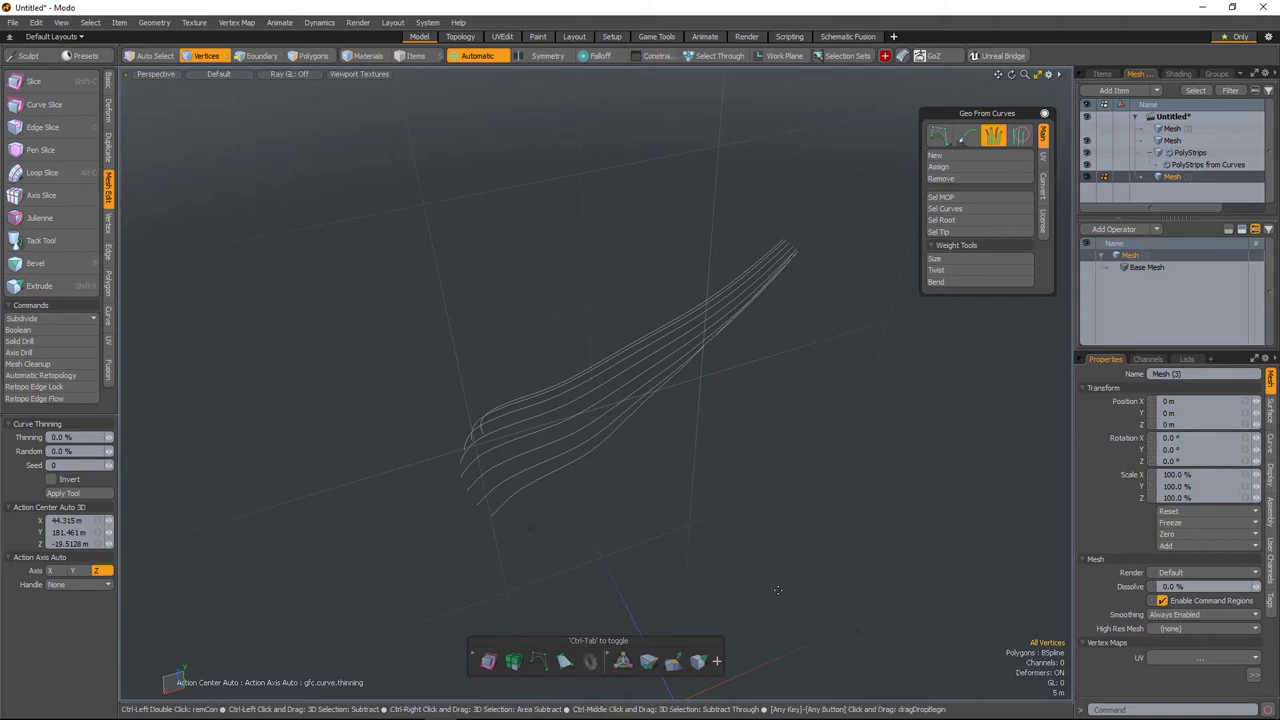
Thin the curves unevenly with Random at 90% and Seed at 320, keeping Thinning at 0%
left_click_drag(776, 578, 881, 578, "ctrl")
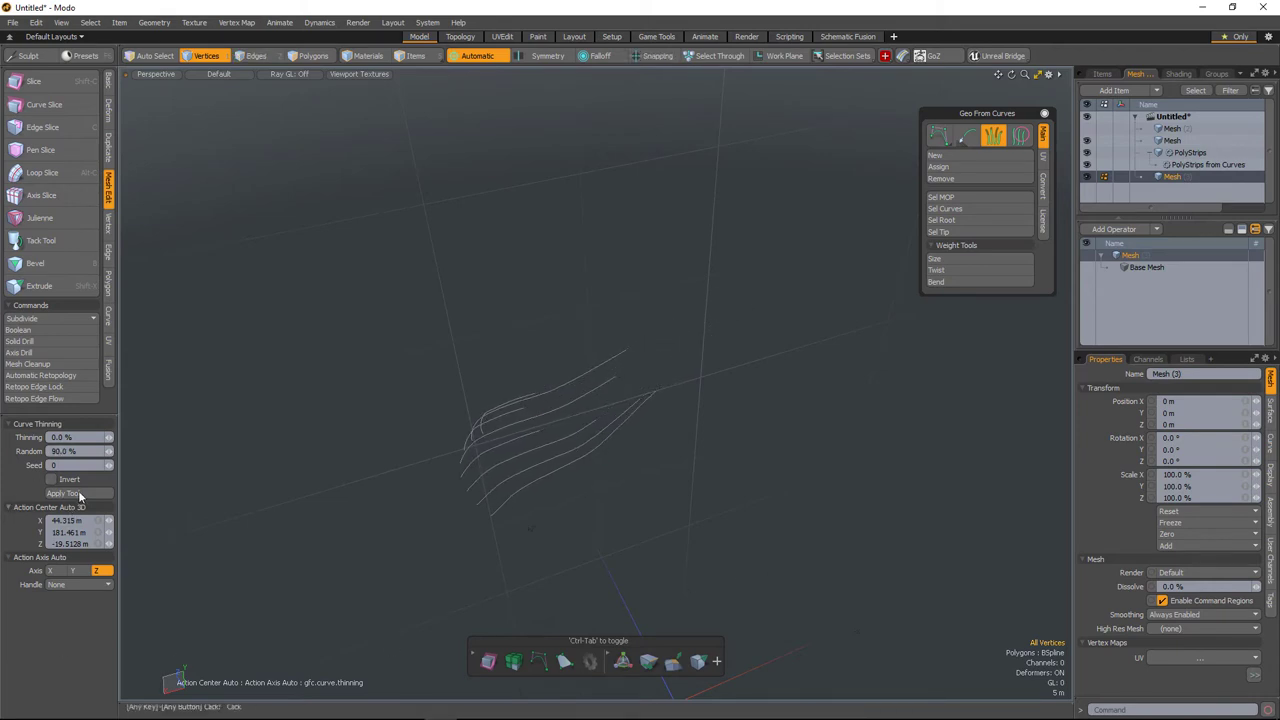
left_click_drag(109, 466, 290, 466)
mouse_move(170, 470)
left_mouse_down()
mouse_move(130, 470)
mouse_move(190, 470)
mouse_move(170, 470)
left_mouse_up()
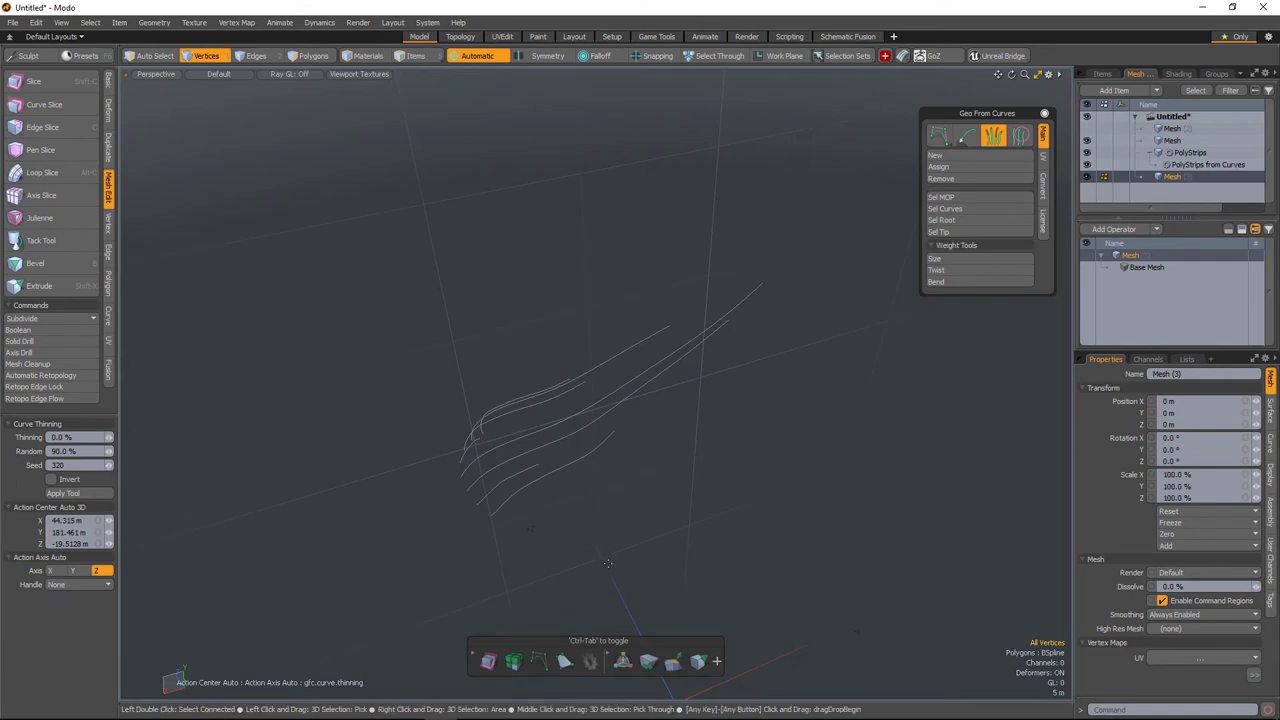
mouse_move(593, 562)
left_mouse_down("alt")
mouse_move(521, 584)
mouse_move(458, 569)
mouse_move(588, 552)
left_mouse_up("alt")
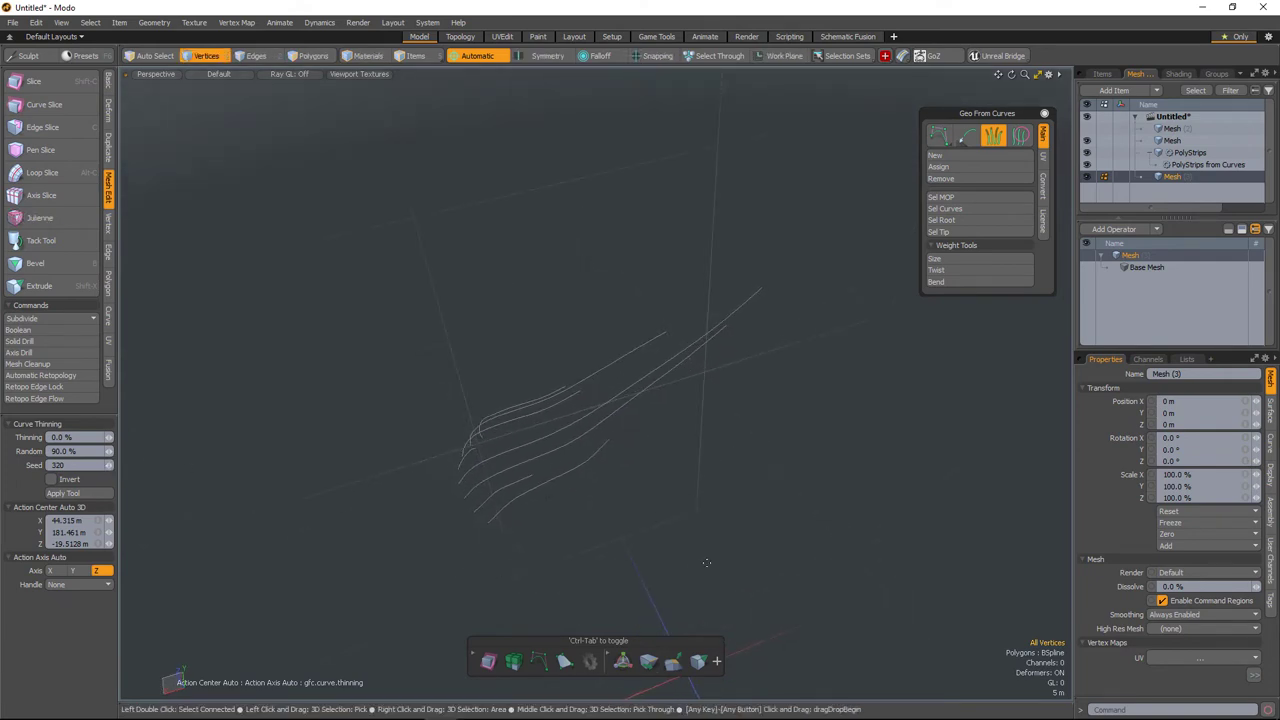
key("space")
Examine the thinned curves, select the PolyStrips from Curves operation, and show the original PolyStrips mesh for comparison
left_click_drag(755, 556, 608, 440, "alt")
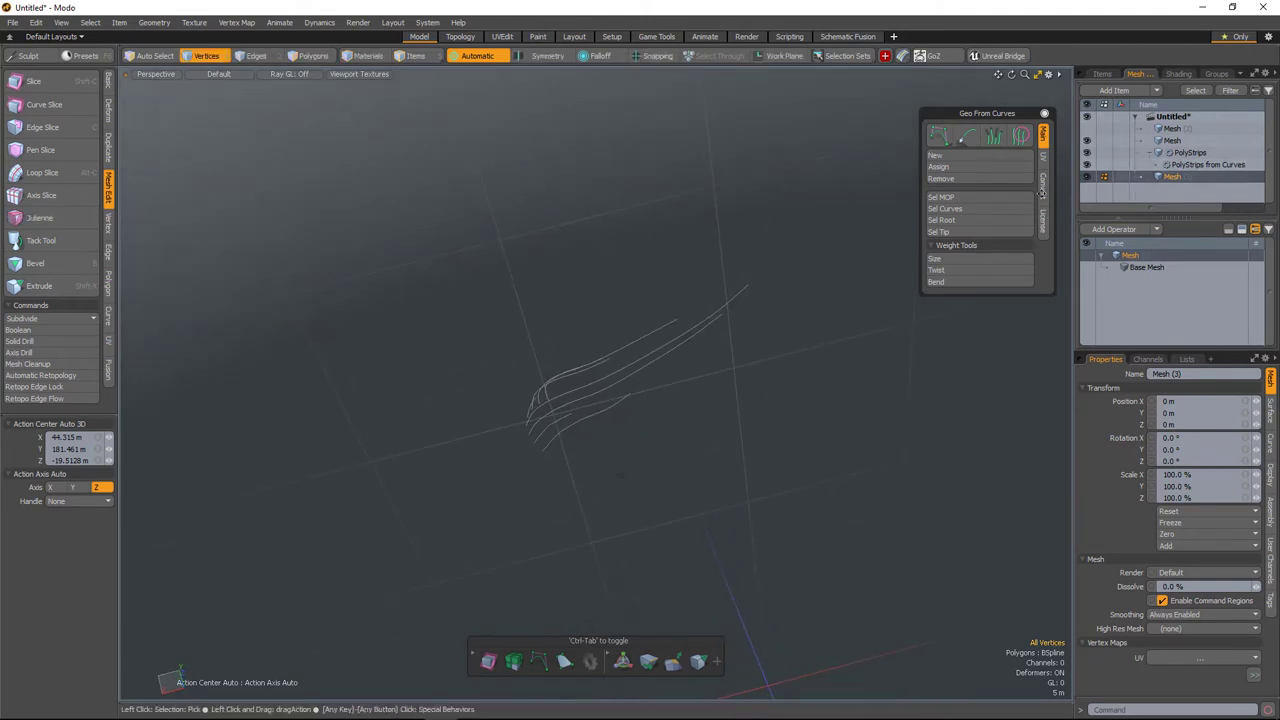
left_click_drag(763, 374, 720, 425, "alt")
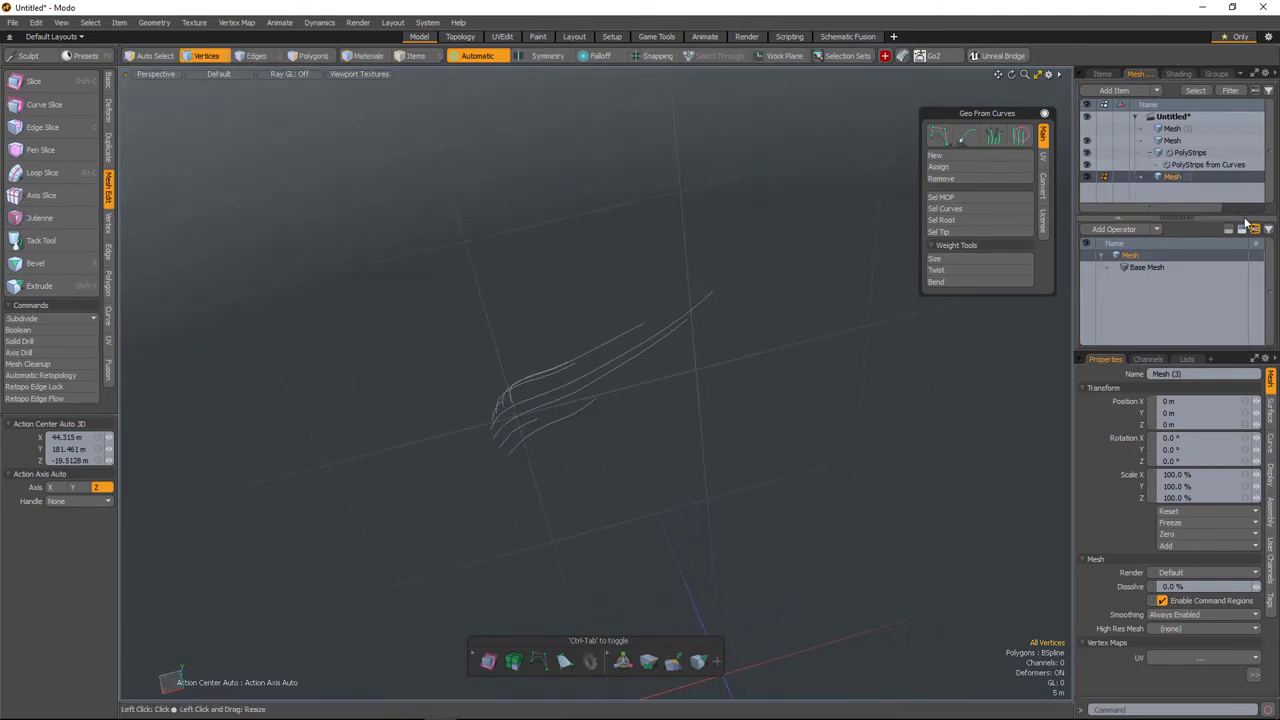
left_click(1202, 165)
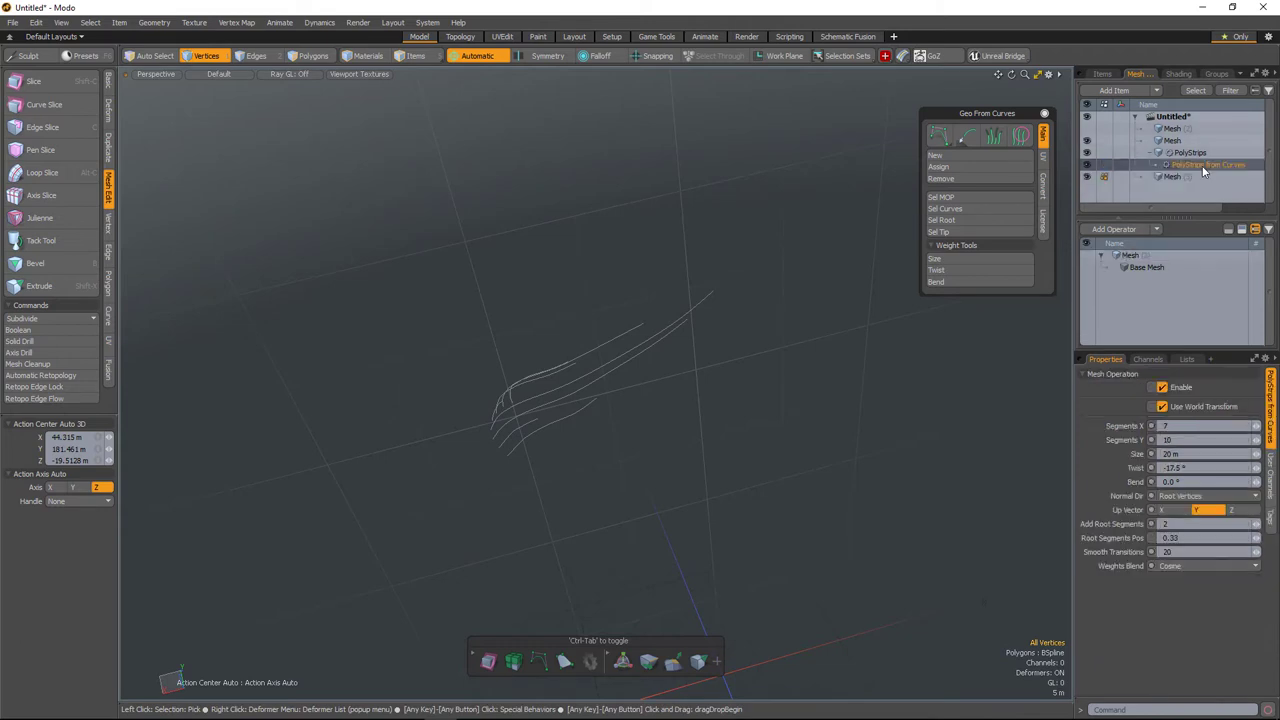
left_click(1190, 152)
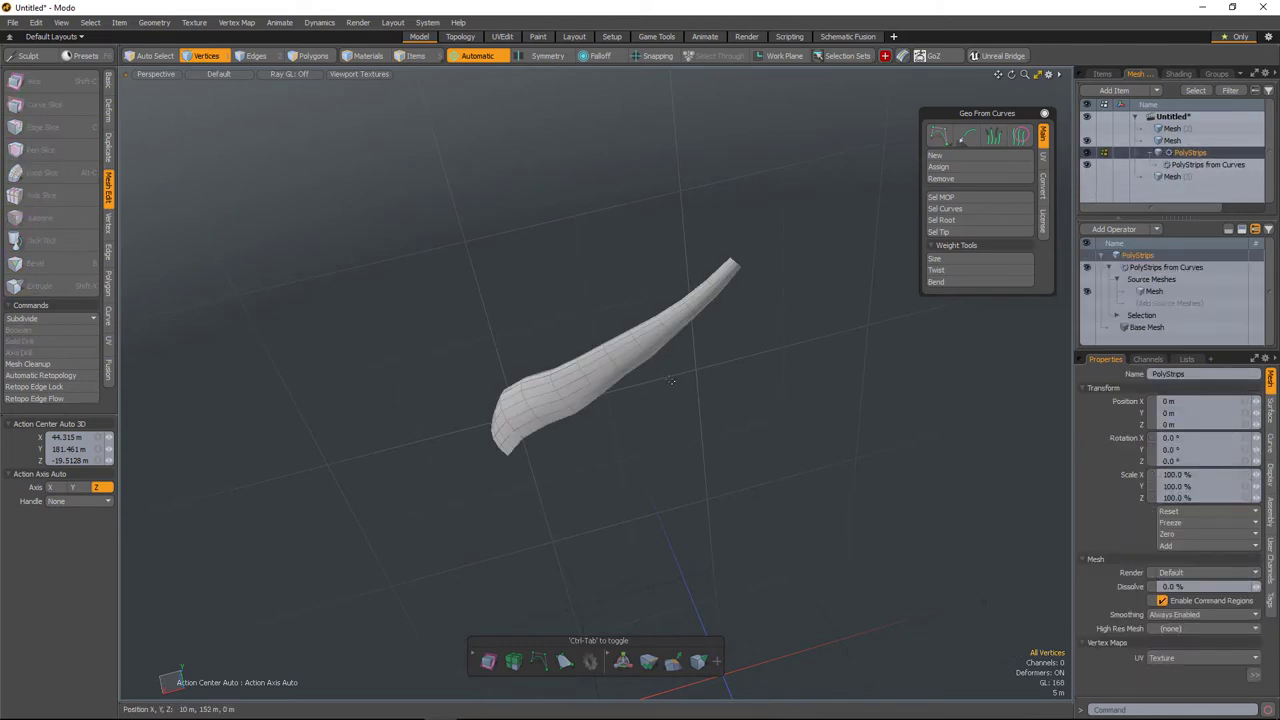
left_click_drag(843, 417, 909, 436, "alt")
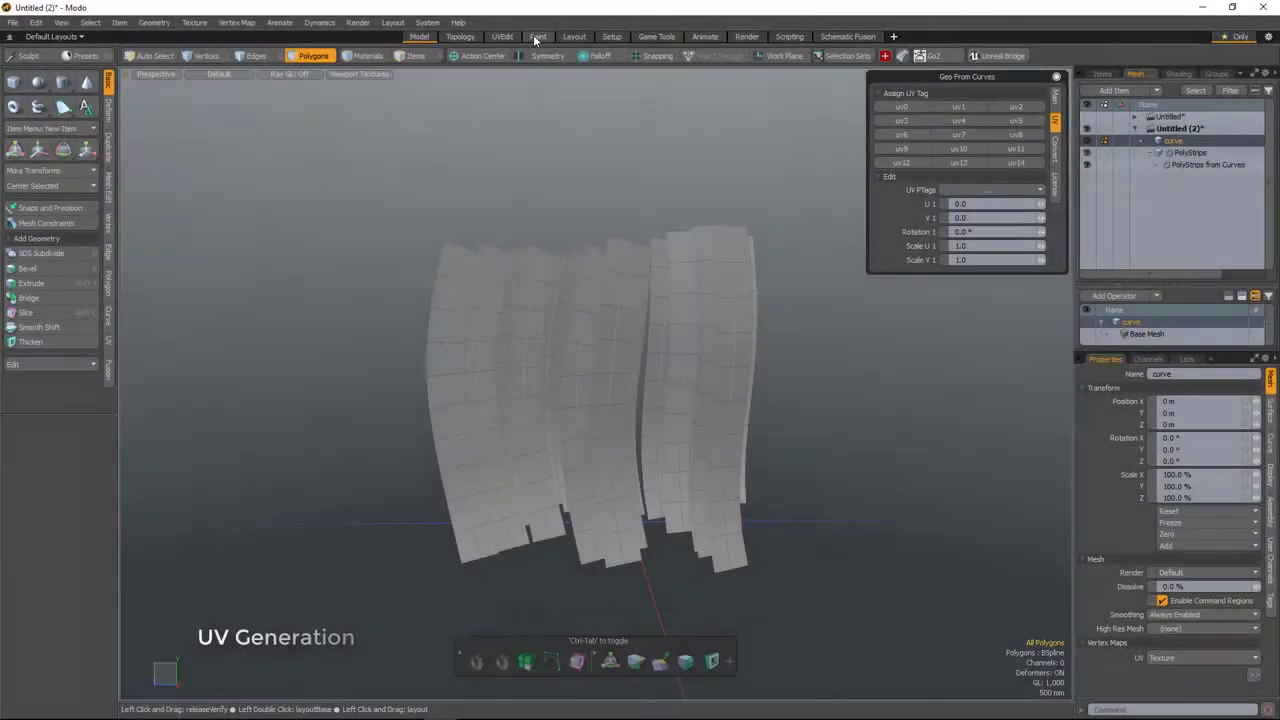
In the UV editing layout, choose the Default UV tag and set its U to 0.1, V to 0.417 and Scale U to 0.225
left_click(502, 36)
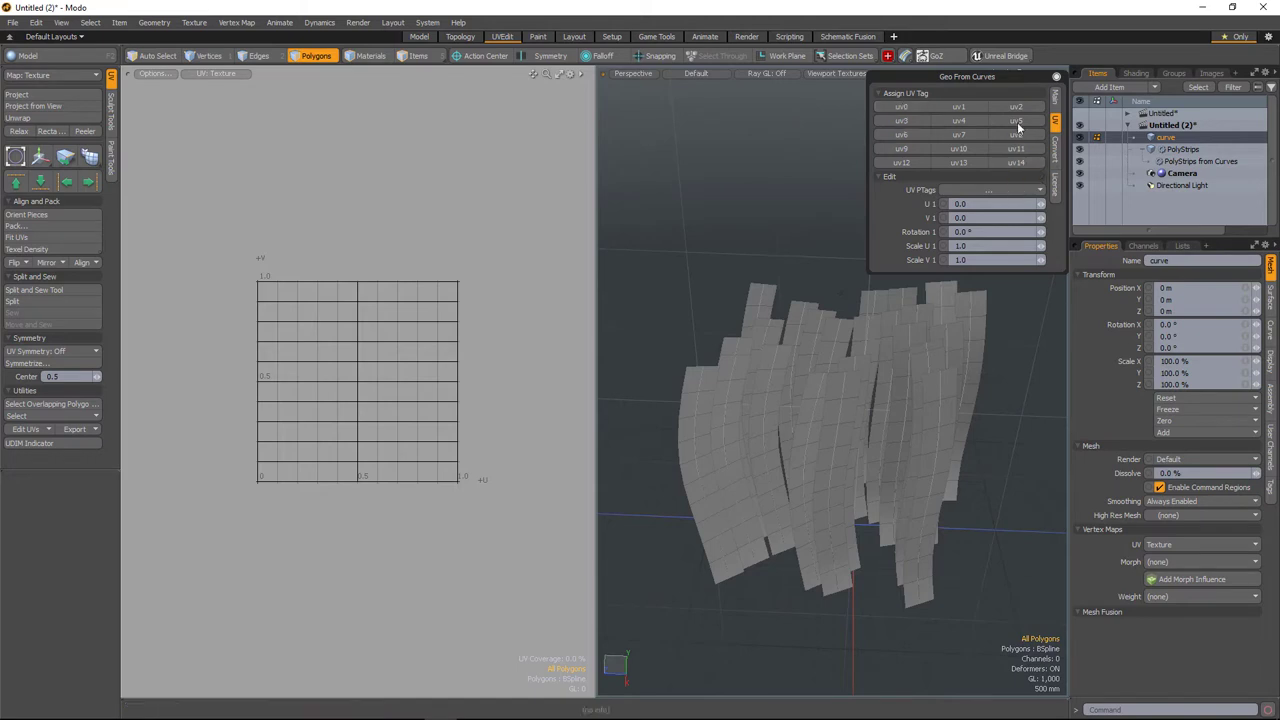
left_click(994, 187)
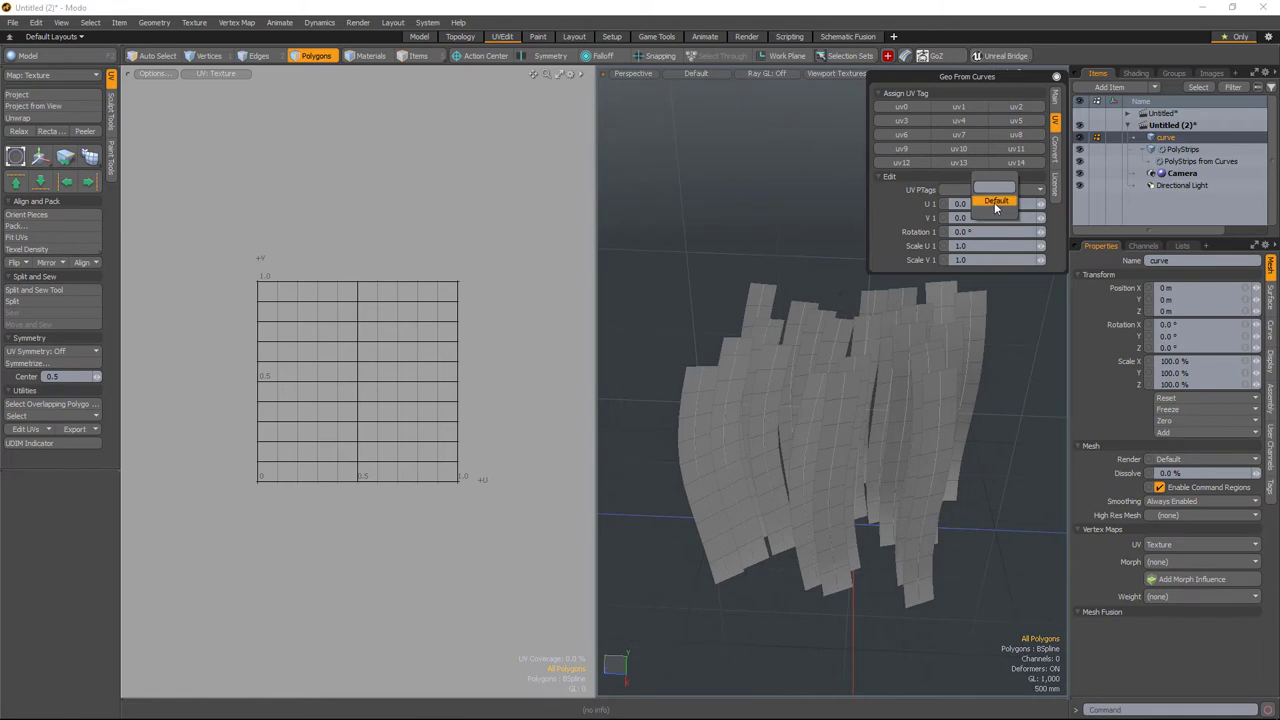
left_click(994, 202)
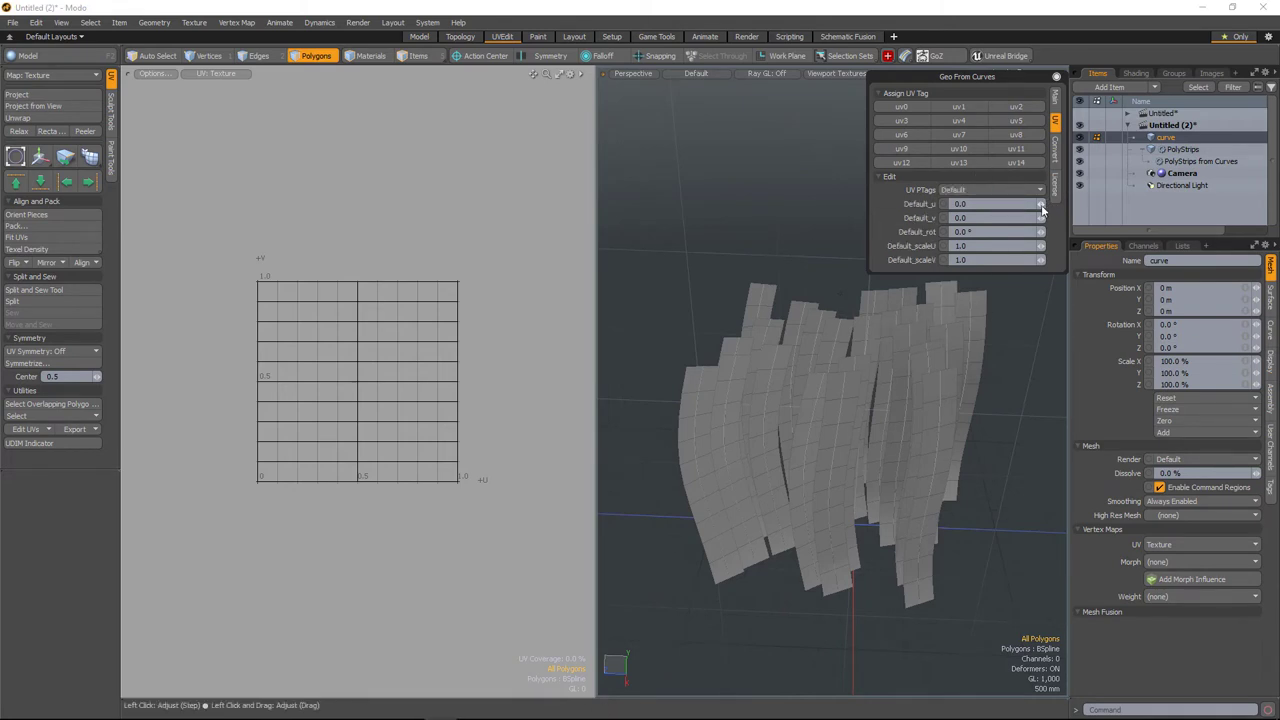
left_click_drag(1046, 203, 1033, 247)
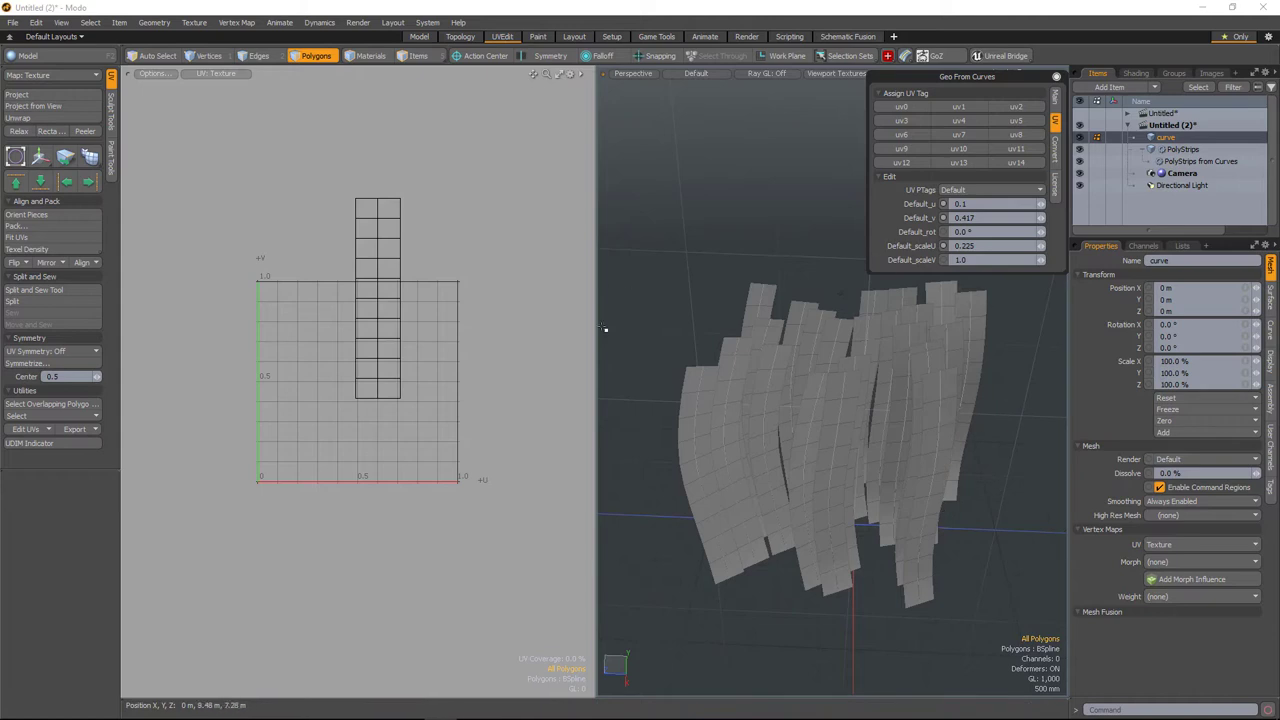
Assign the uv0 tag to the group of curves covering the left and middle strips, and choose uv0 as the tag for editing
left_click_drag(688, 202, 637, 565)
mouse_move(650, 601)
right_mouse_down()
mouse_move(730, 688)
mouse_move(849, 466)
mouse_move(700, 190)
mouse_move(688, 200)
right_mouse_up()
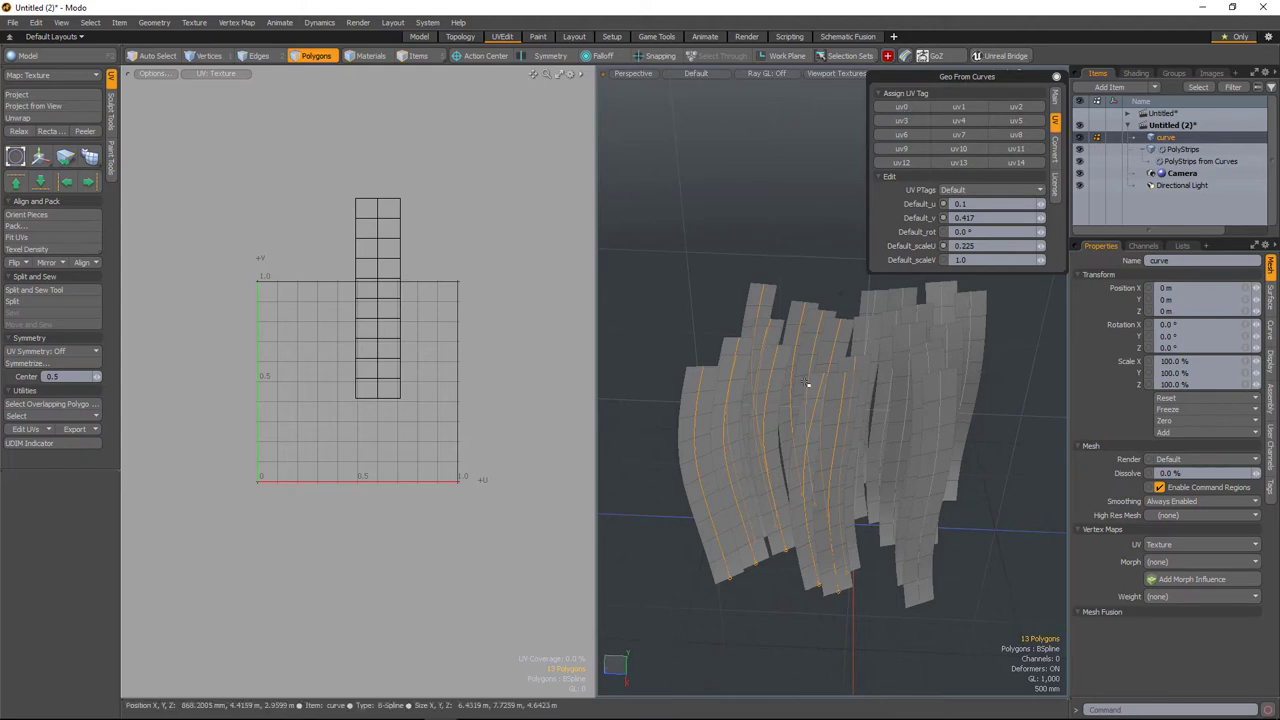
left_click(902, 106)
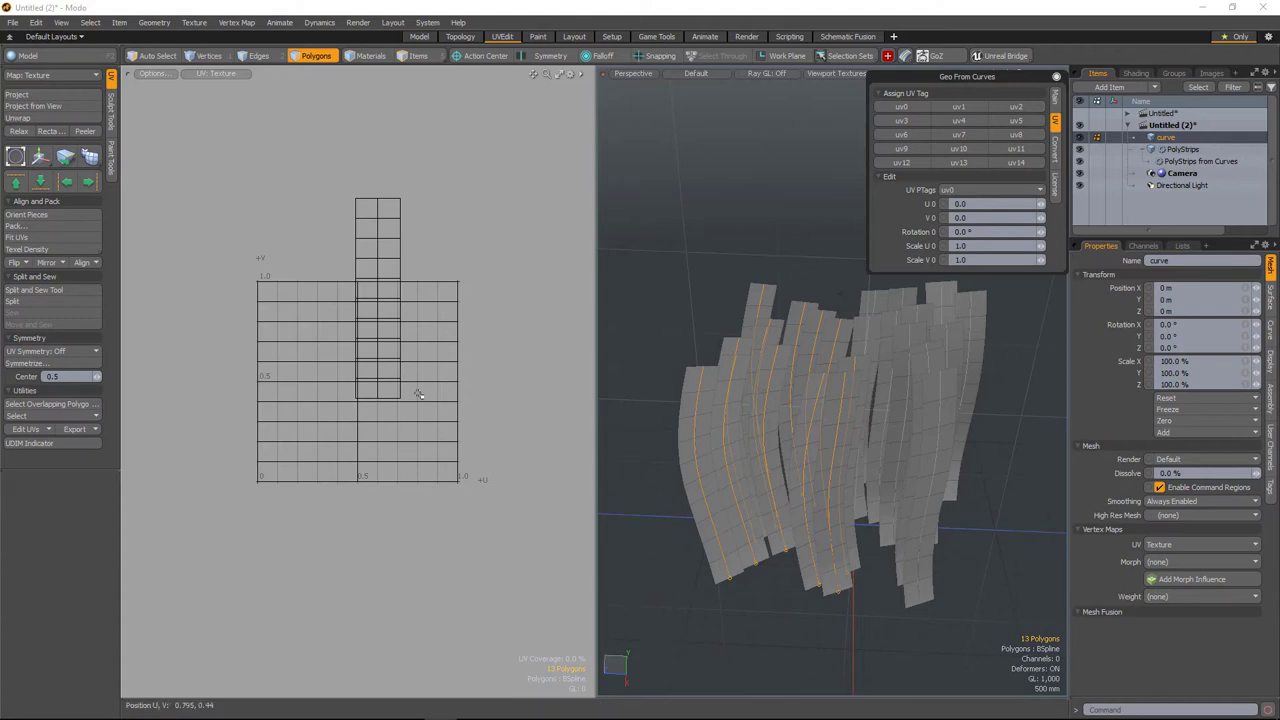
left_click(983, 190)
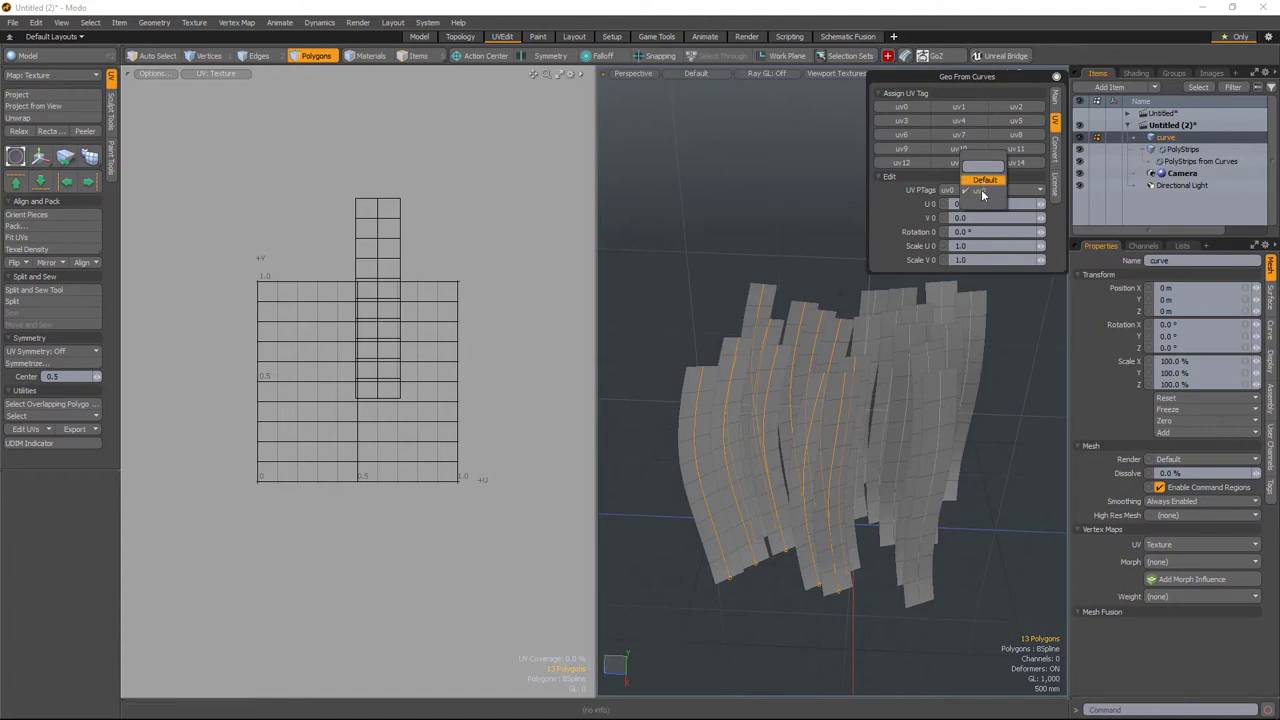
left_click(980, 192)
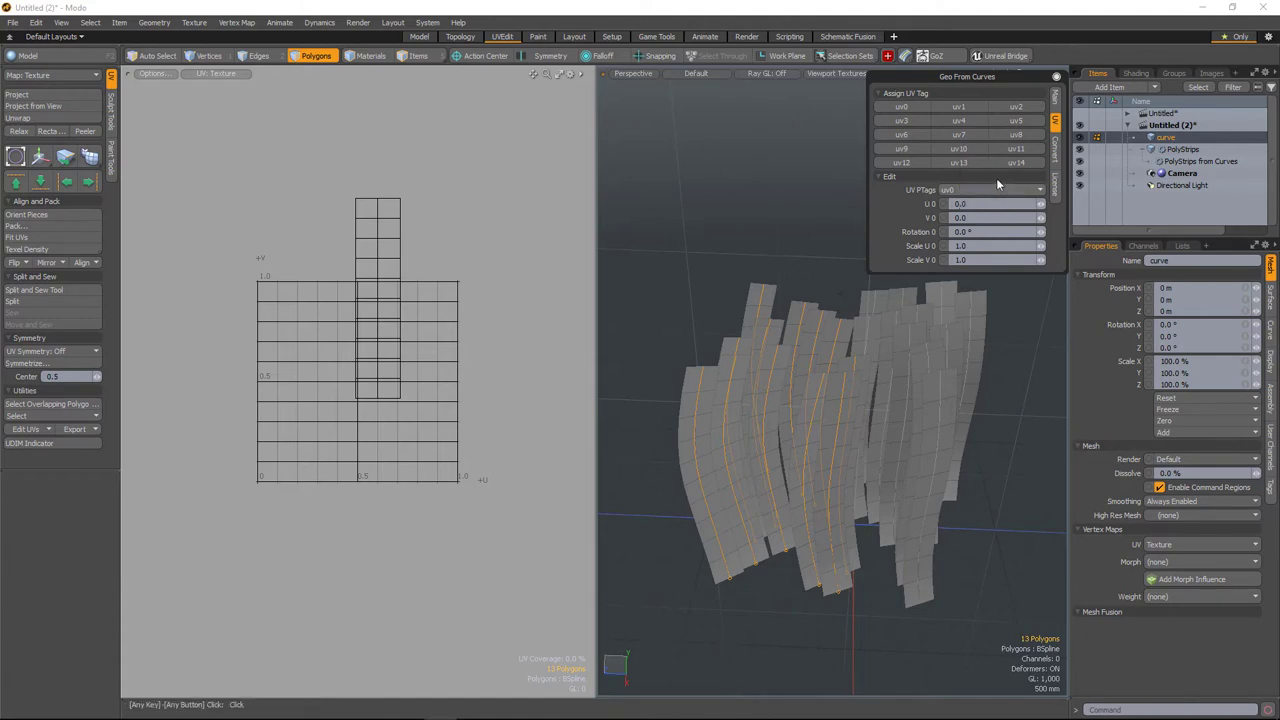
Set the uv0 tag's U to -0.8, V to 0.3, Scale U to 0.379 and Scale V to 0.35
left_click_drag(1040, 205, 1041, 260)
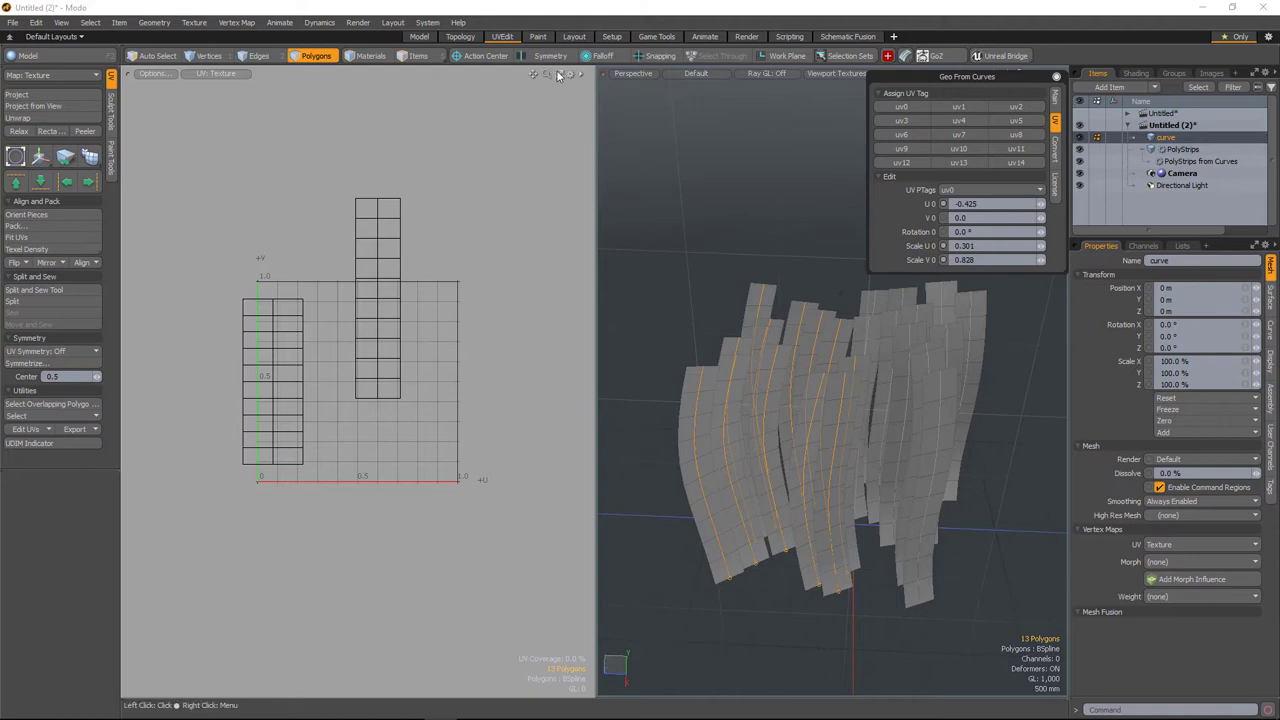
left_click(558, 75)
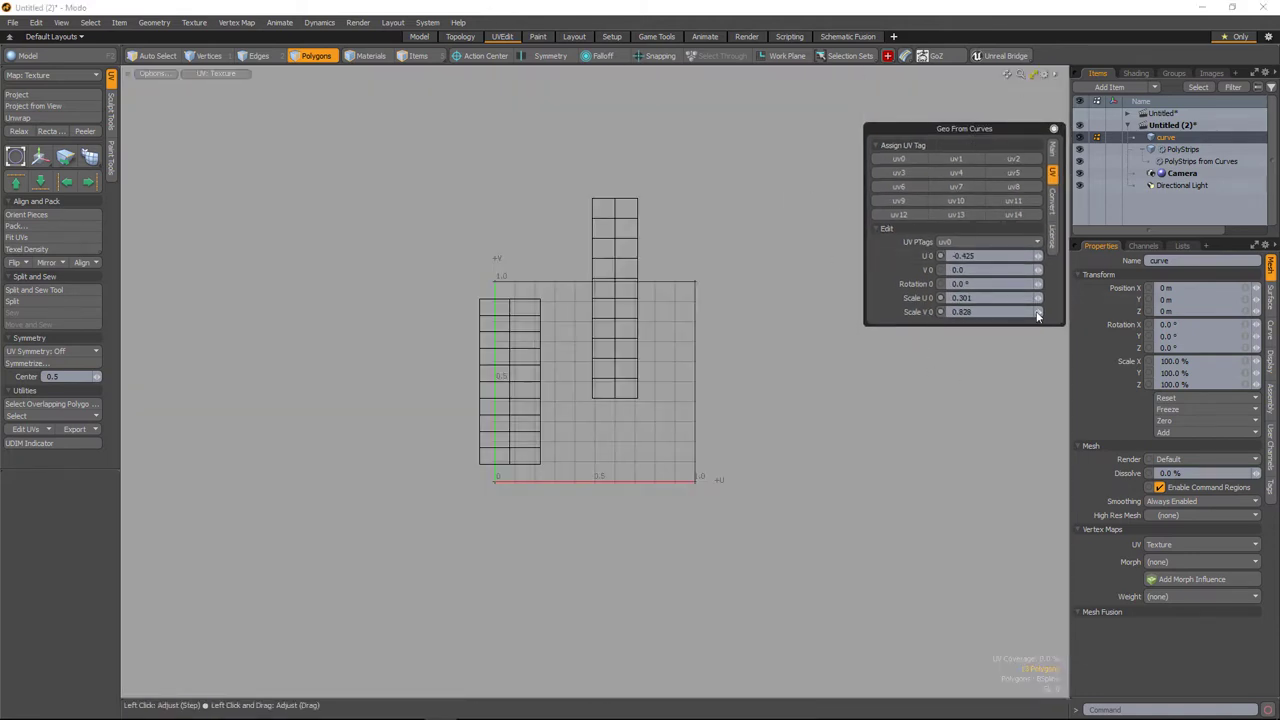
left_click_drag(1038, 312, 1030, 276)
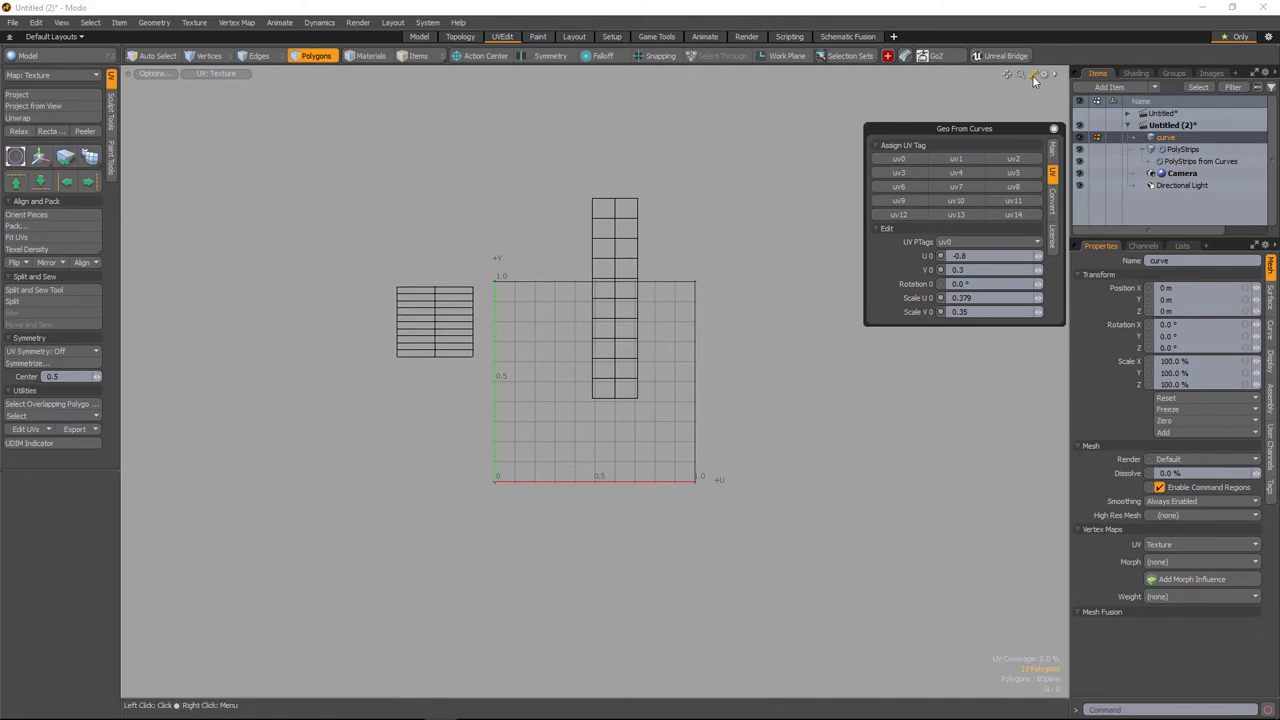
left_click(1042, 75)
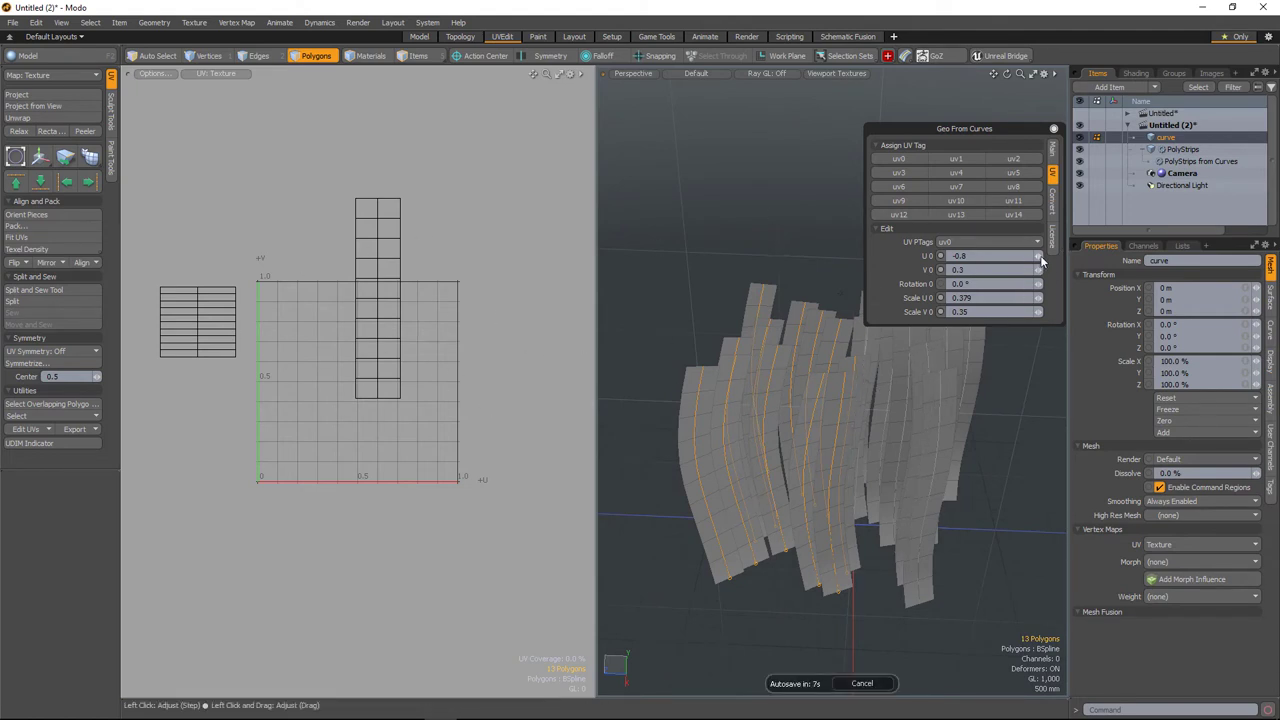
Deselect the curves, create an item mask for the PolyStrips mesh and show it in the Shader Tree
left_click_drag(391, 374, 380, 372, "alt+shift")
left_click_drag(798, 406, 769, 262, "alt")
left_click_drag(967, 129, 958, 62)
left_click_drag(880, 330, 890, 300, "alt")
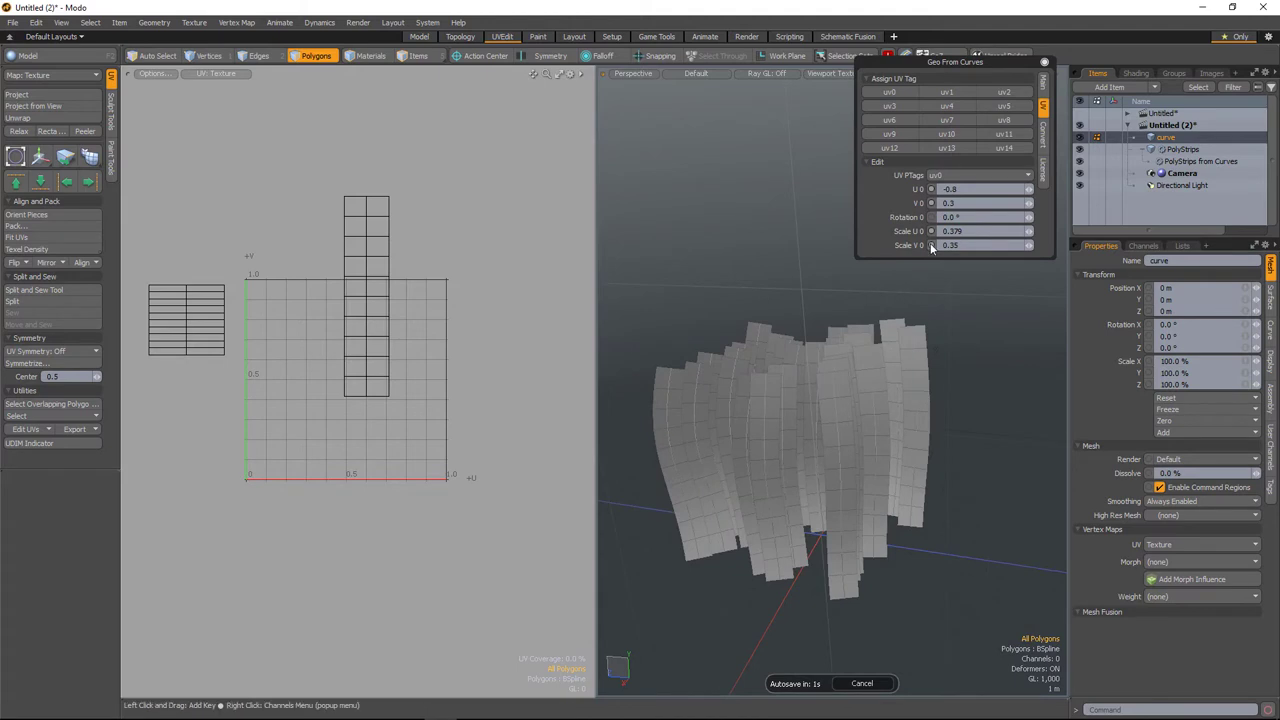
left_click_drag(978, 62, 969, 98)
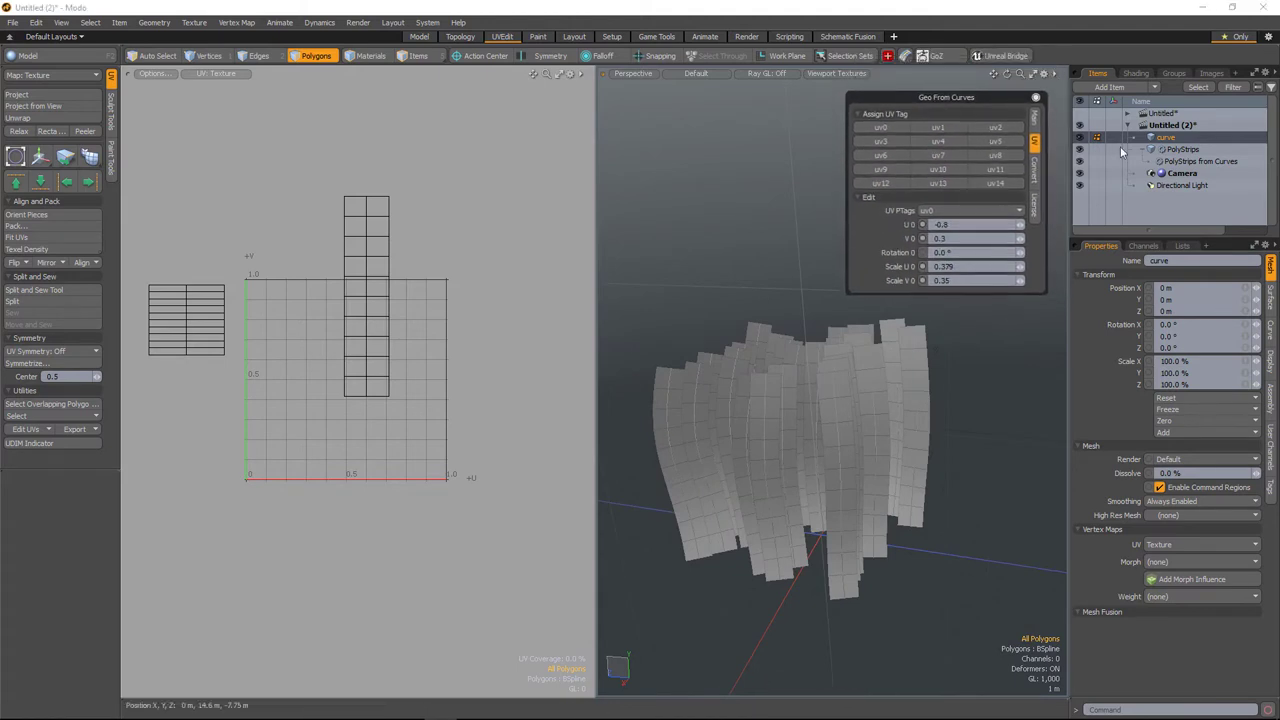
left_click(1180, 150)
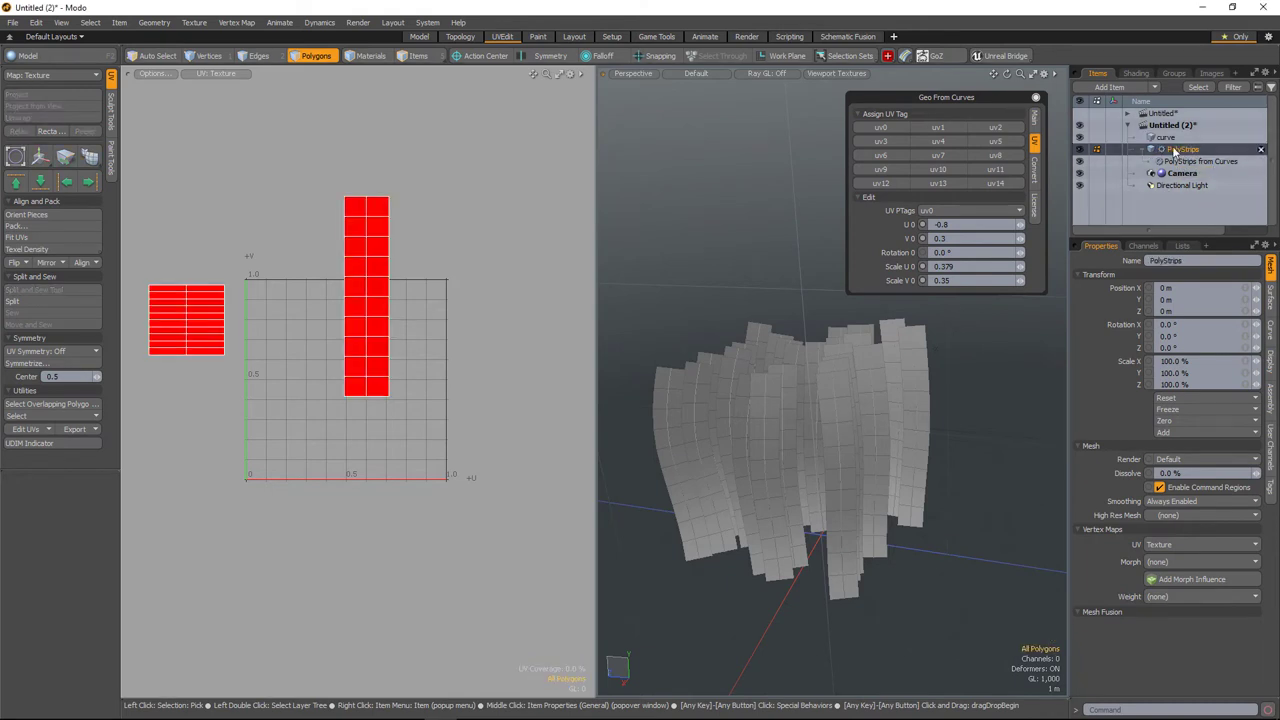
right_click(1175, 152)
left_click(1152, 361)
right_click(1180, 150)
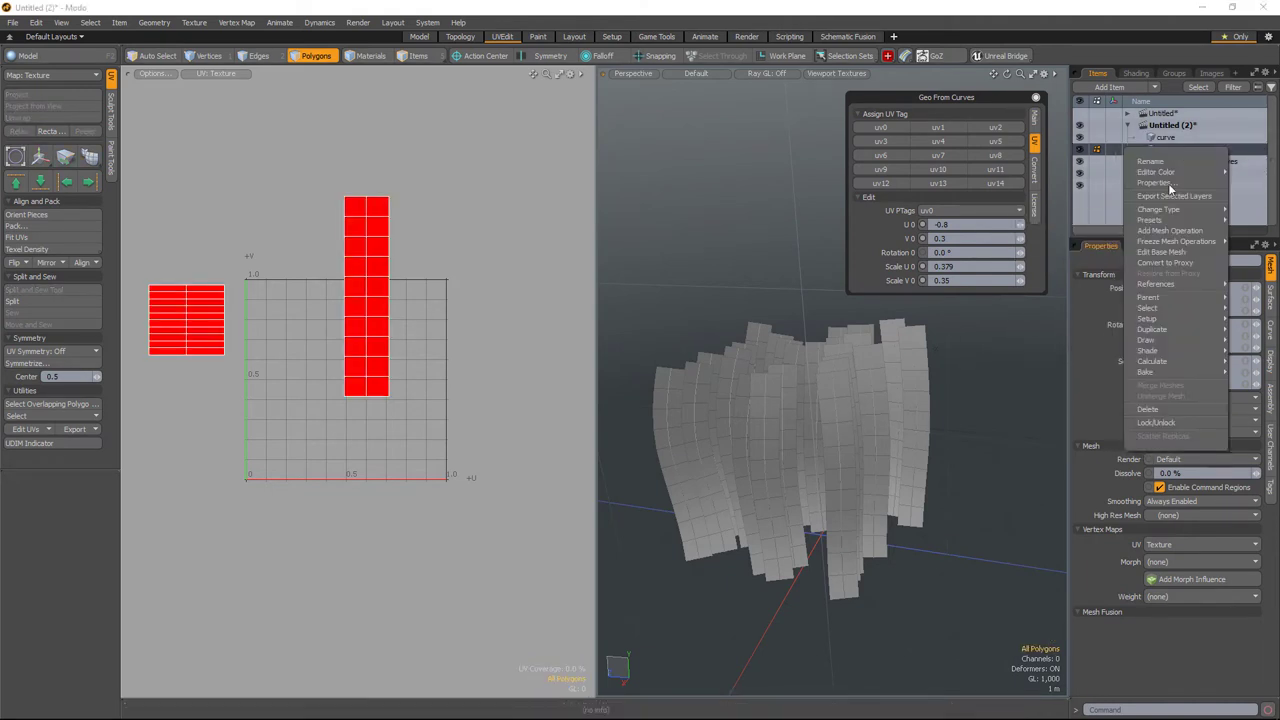
mouse_move(1157, 353)
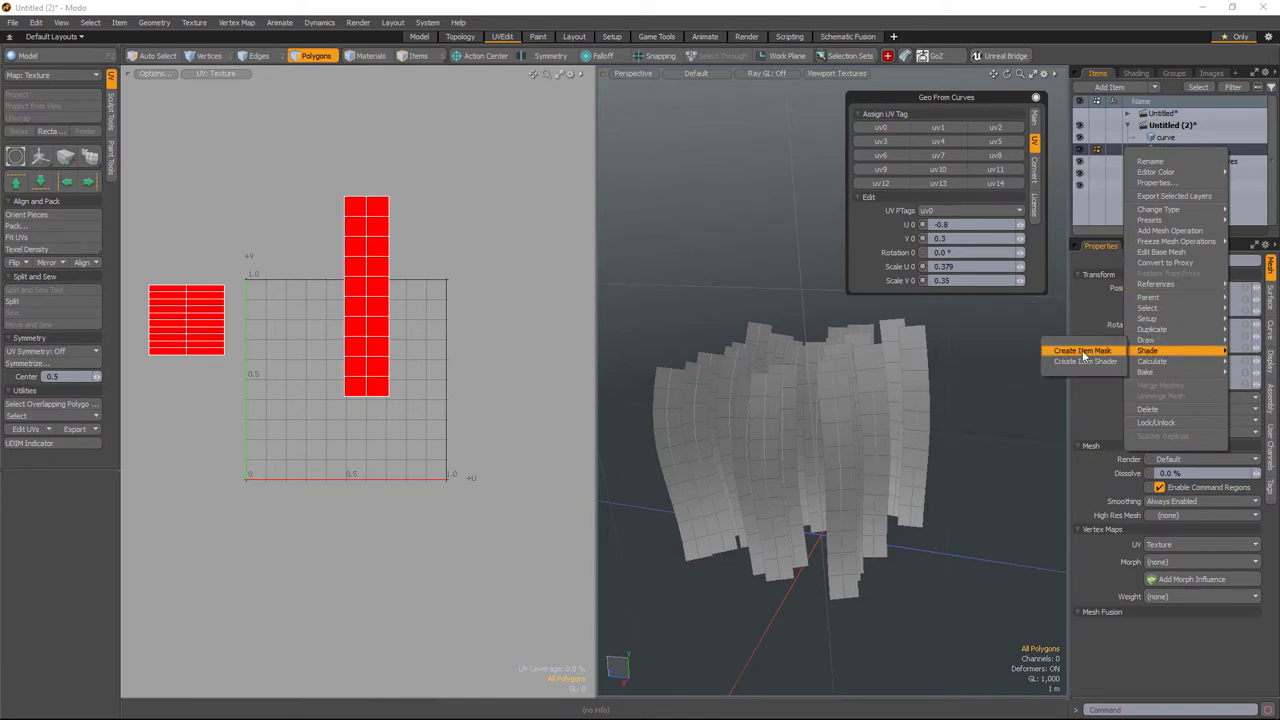
left_click(1086, 350)
left_click(1136, 73)
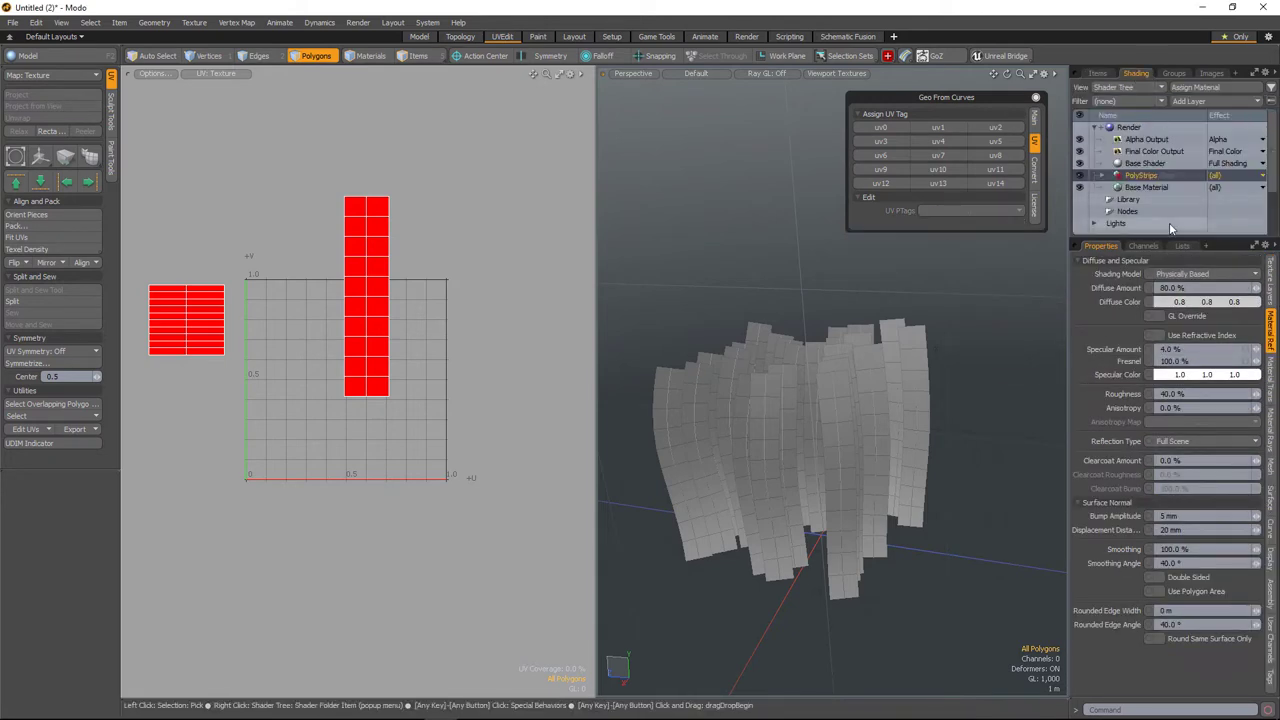
Add the Hair_D.tga image map from the modo documents folder above the material in the PolyStrips mask
left_click(1100, 176)
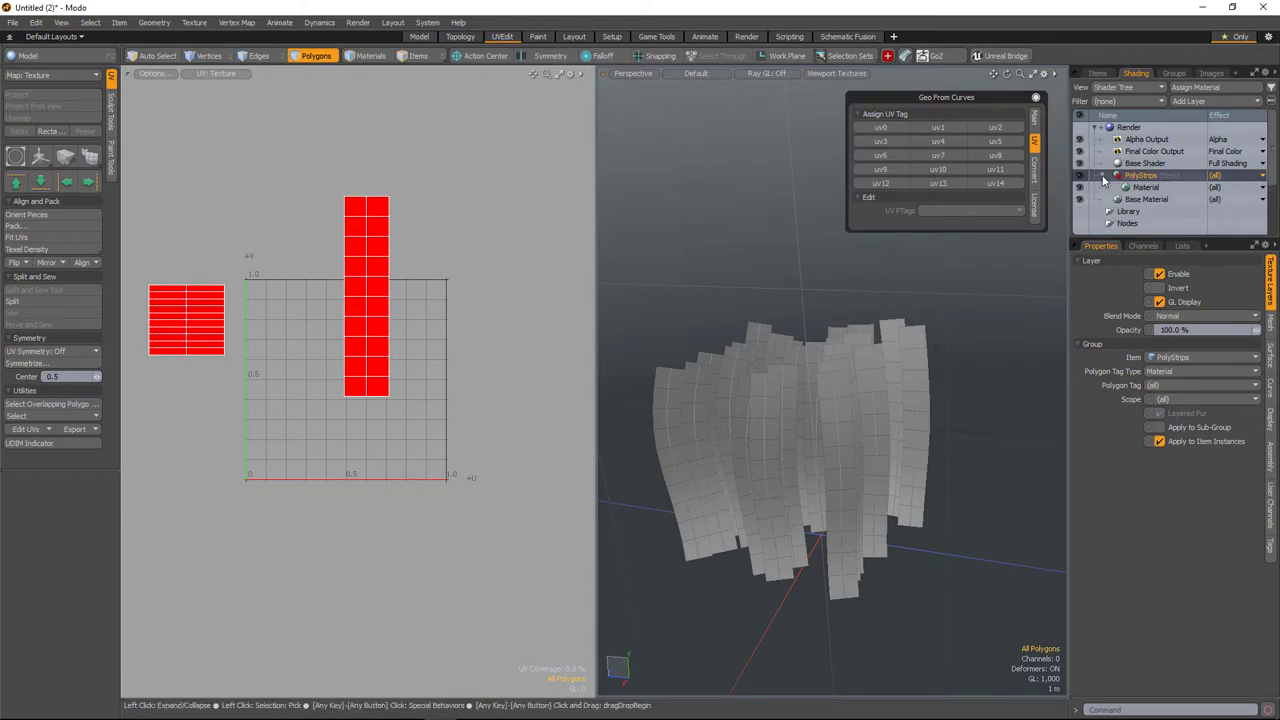
left_click(1100, 176)
left_click(1145, 187)
left_click(1207, 101)
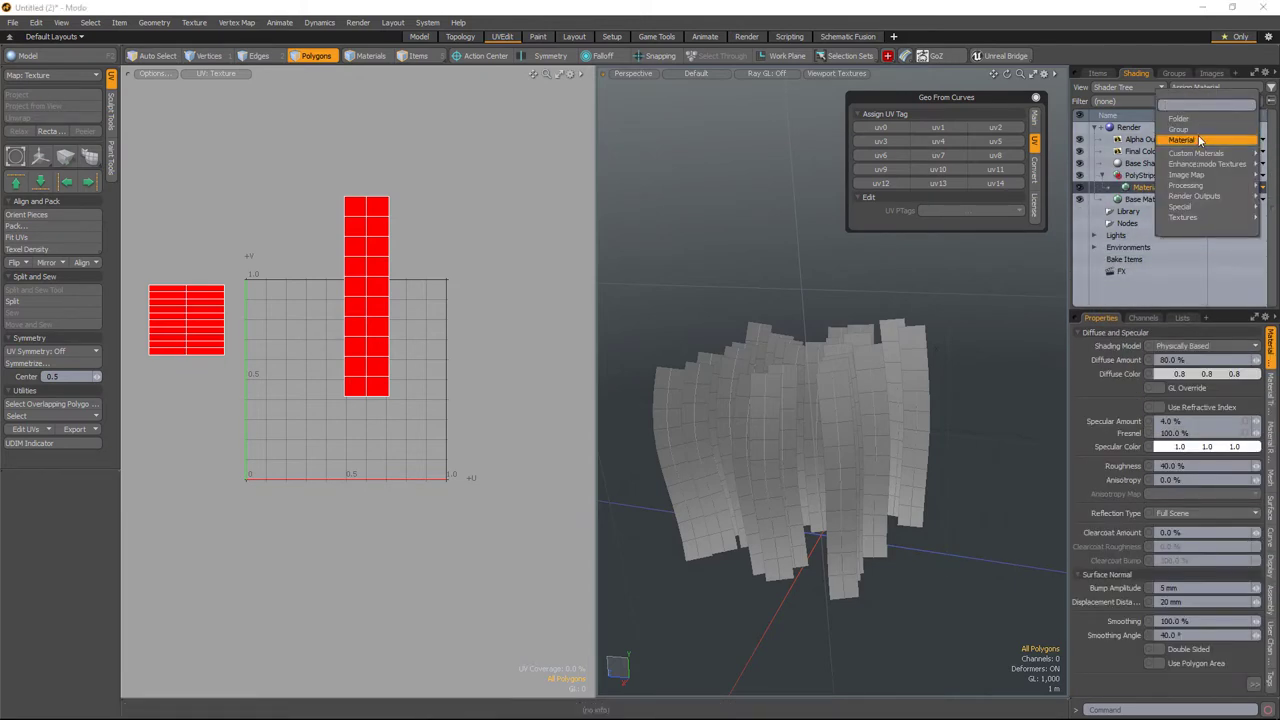
mouse_move(1190, 174)
left_click(1106, 160)
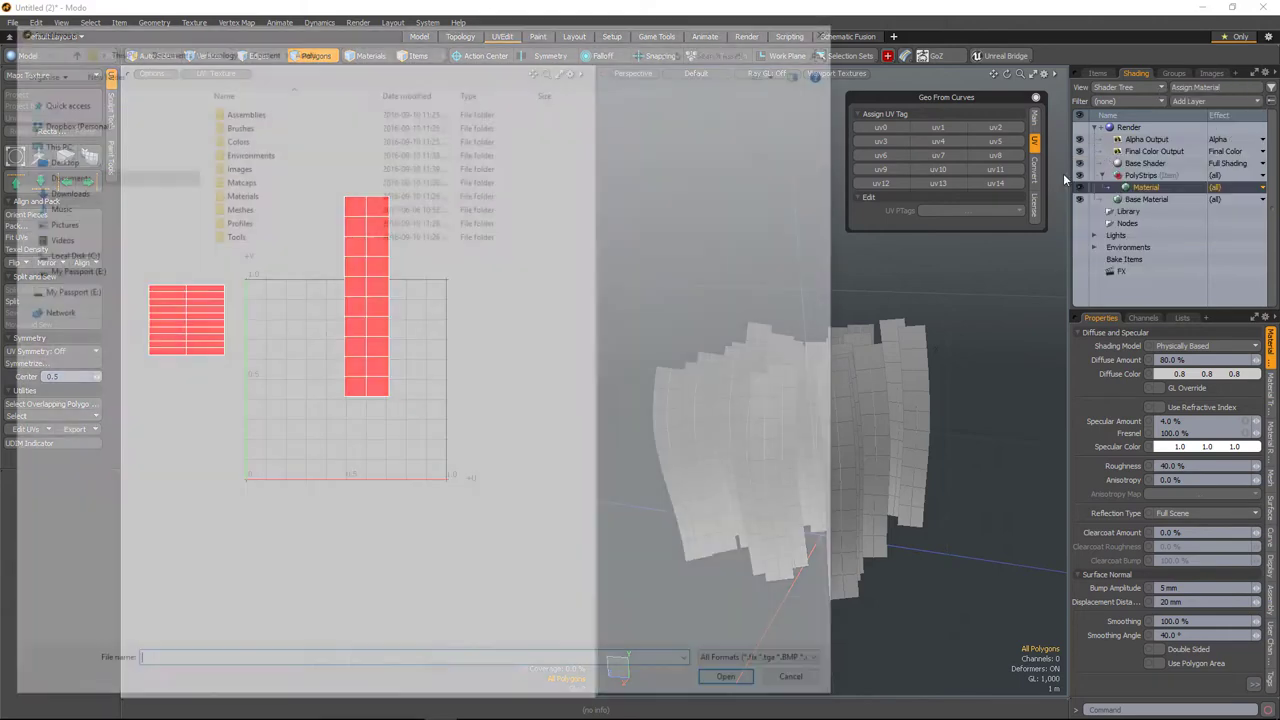
left_click(58, 375)
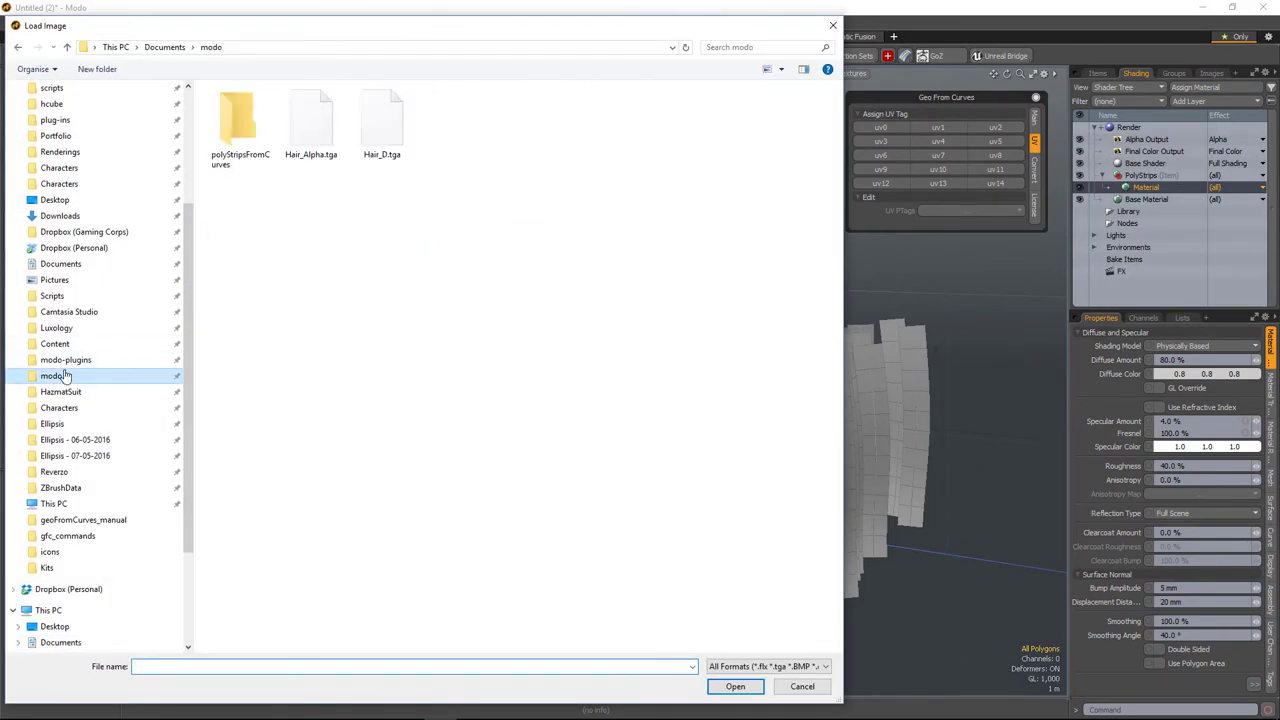
double_click(386, 127)
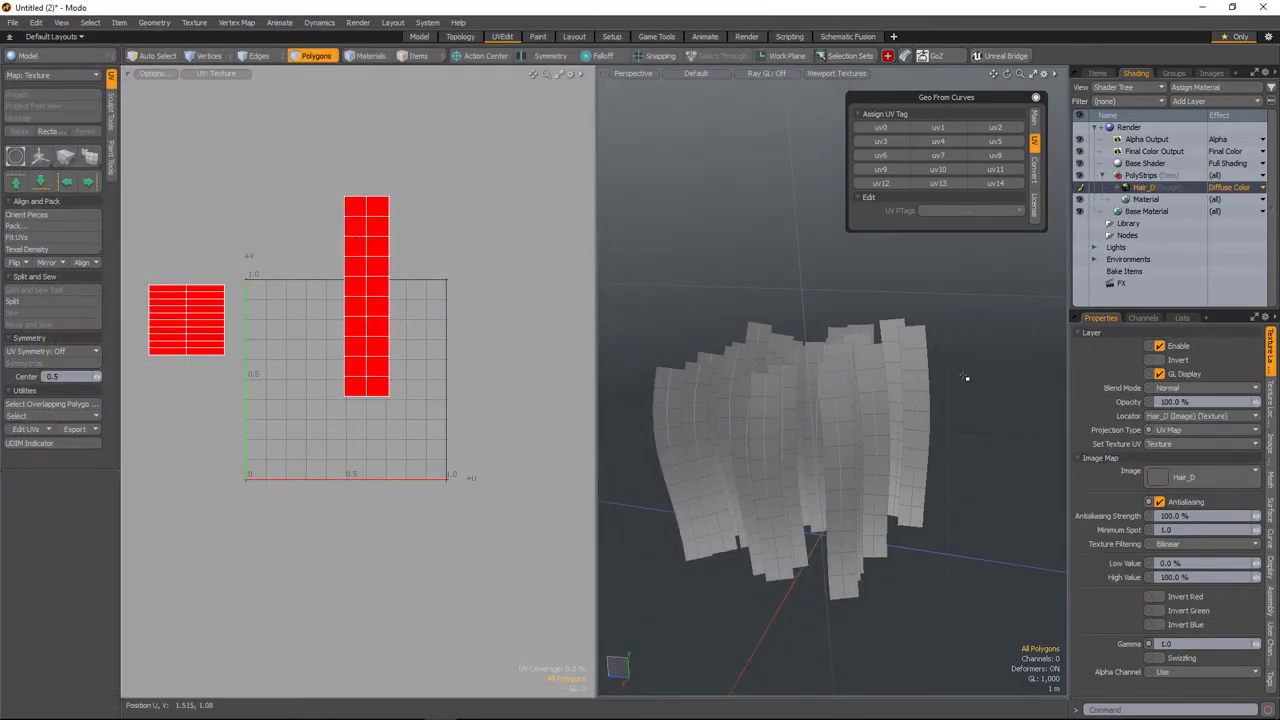
Inspect the hair texture on the strips and in the UV view, and select the PolyStrips from Curves mesh operation
left_click_drag(1050, 361, 965, 364, "alt")
scroll(946, 372, "up", 3)
left_click_drag(176, 360, 223, 366, "ctrl+alt")
left_click_drag(470, 375, 369, 362, "alt+shift")
middle_click_drag(369, 363, 434, 350)
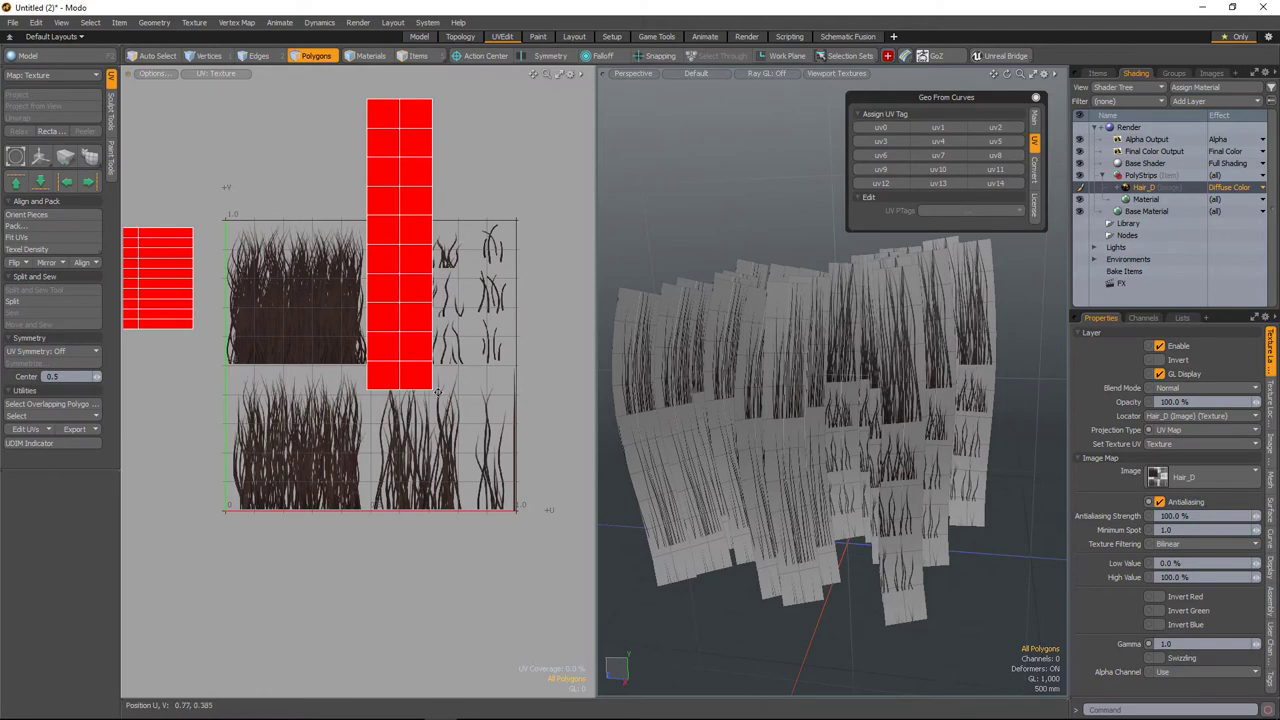
left_click_drag(438, 392, 403, 412, "ctrl+alt")
left_click(1098, 73)
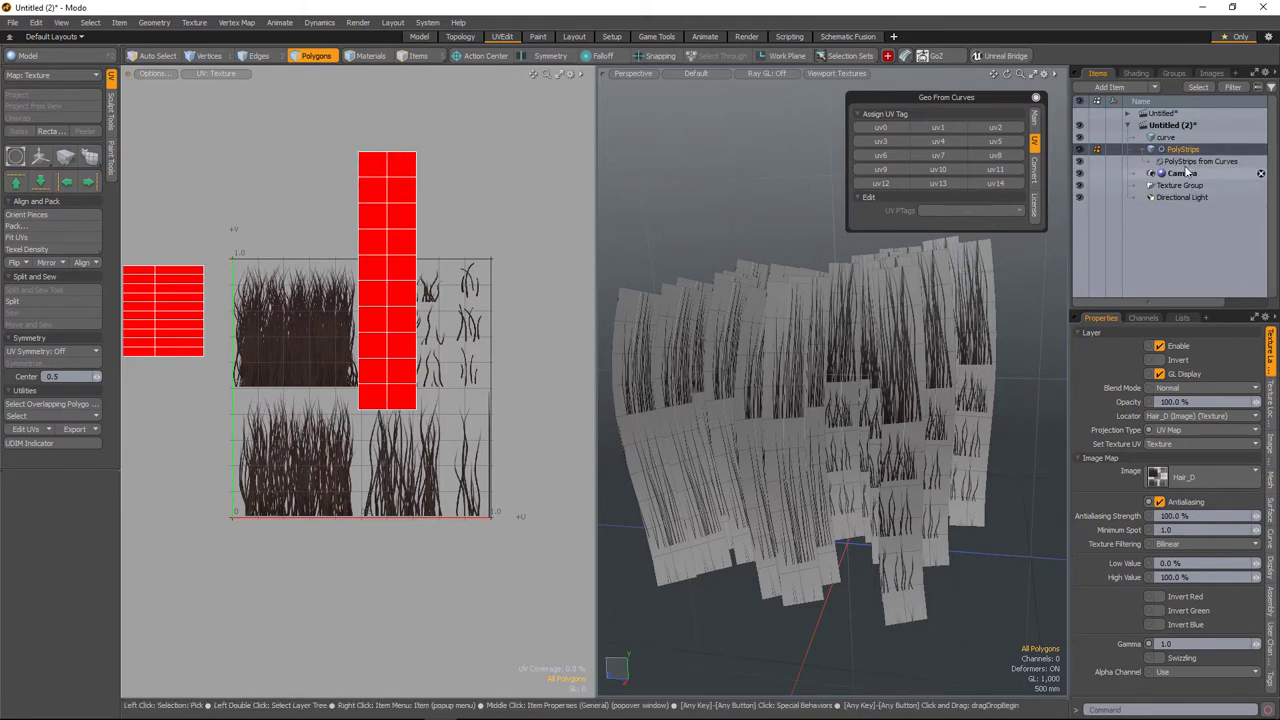
left_click(1035, 117)
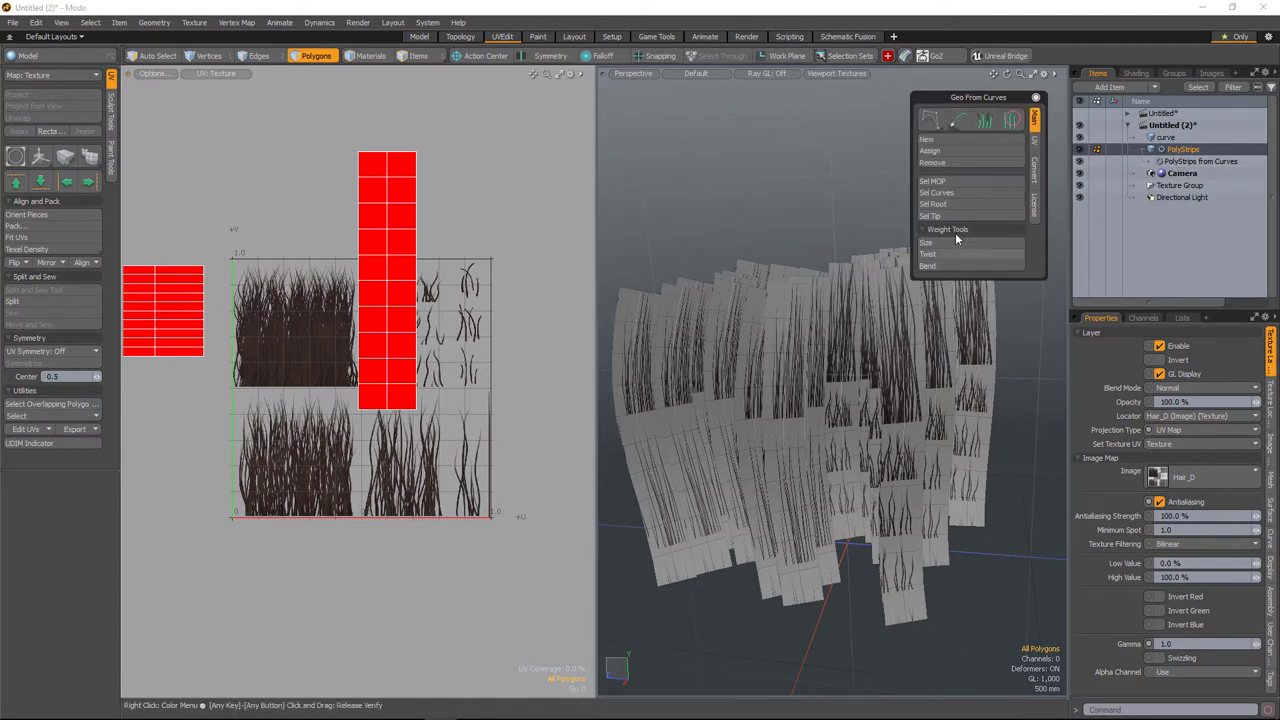
left_click(953, 180)
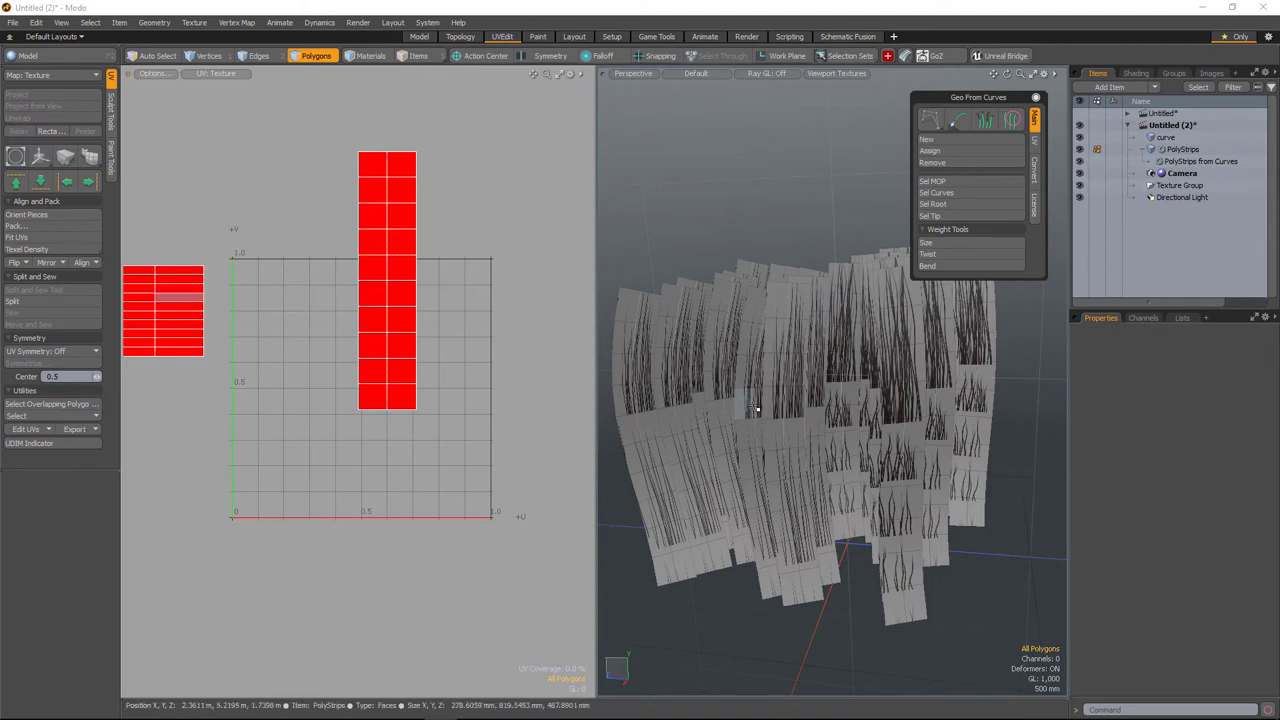
left_click(1200, 161)
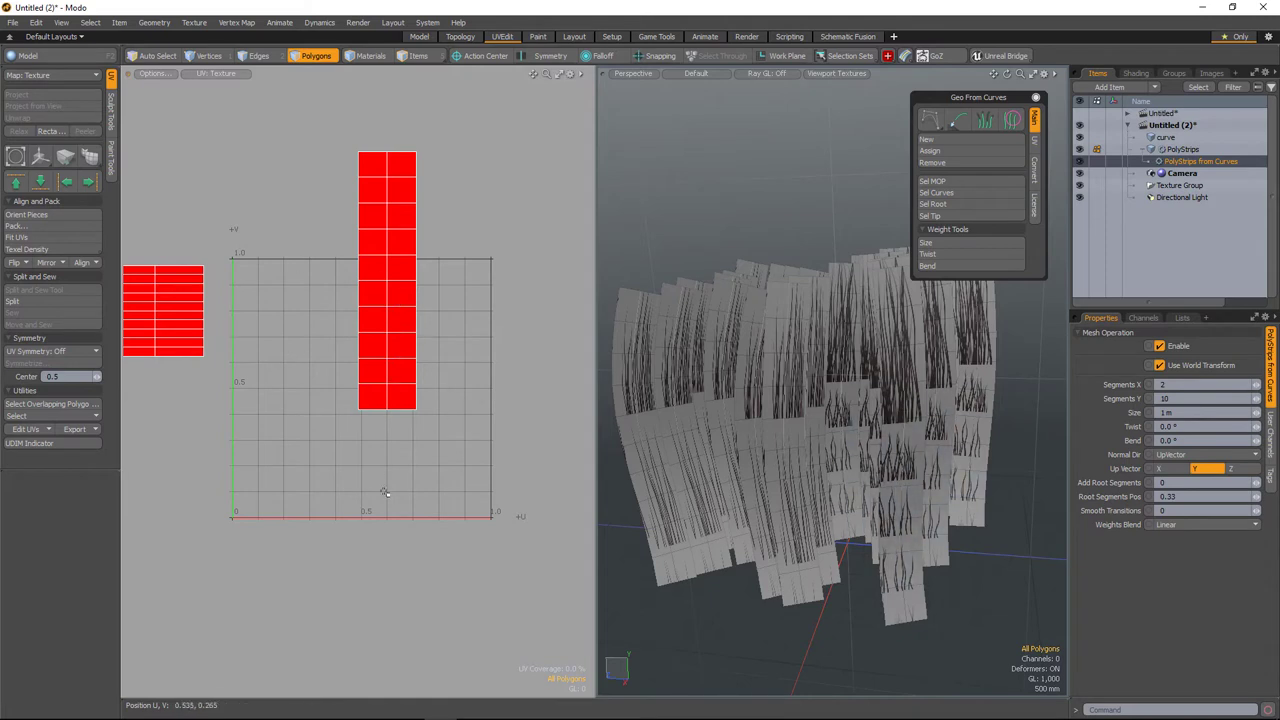
Set Hair_D as the fixed backdrop image of the UV view
left_click(222, 75)
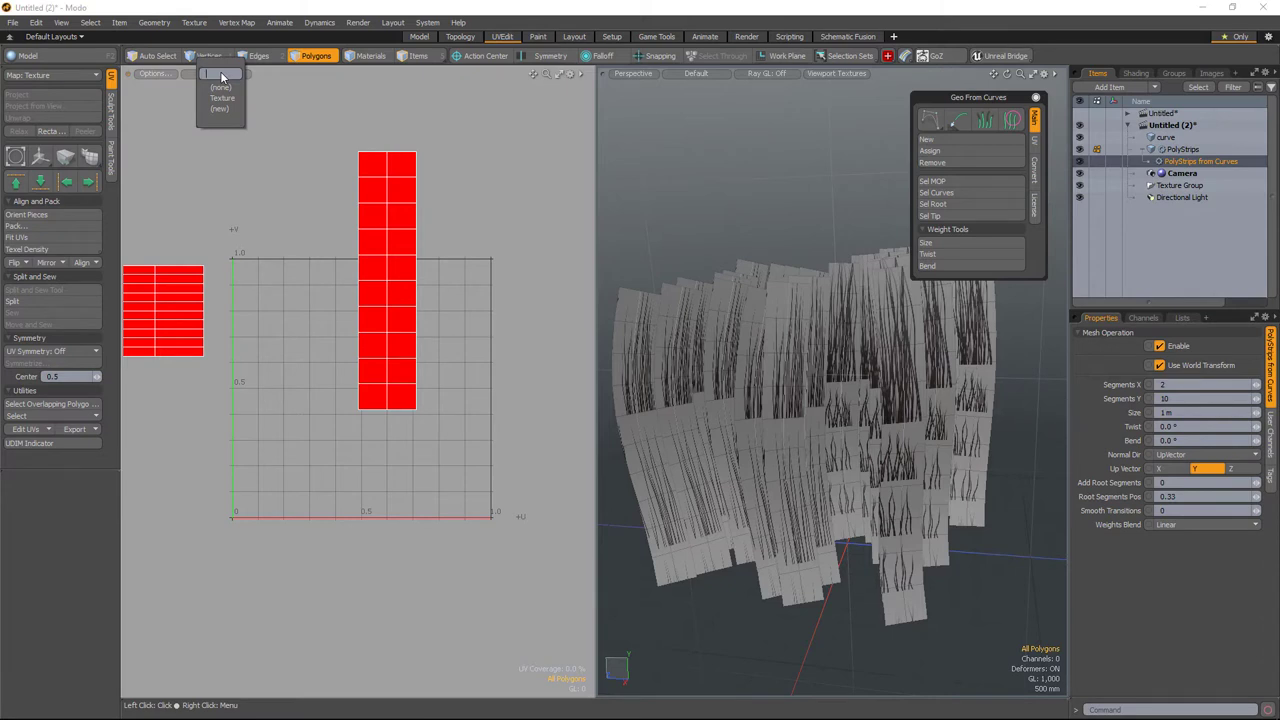
left_click(177, 80)
left_click(155, 76)
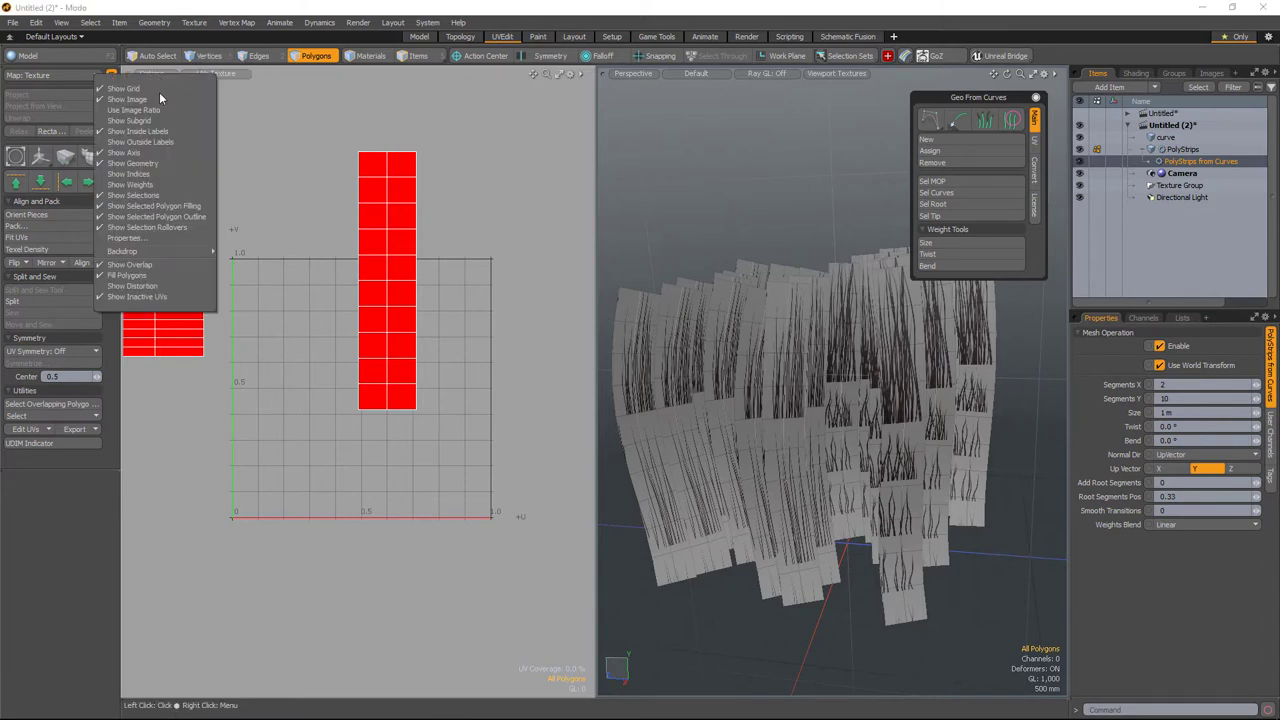
mouse_move(174, 253)
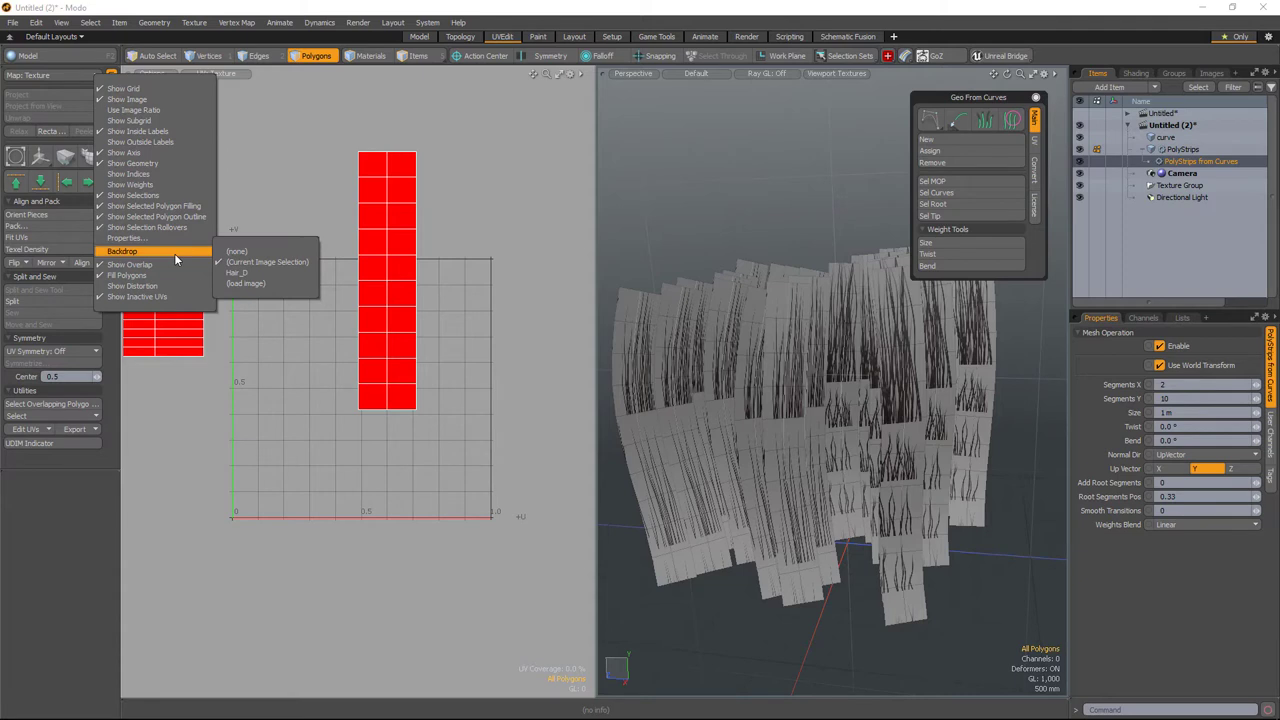
left_click(258, 278)
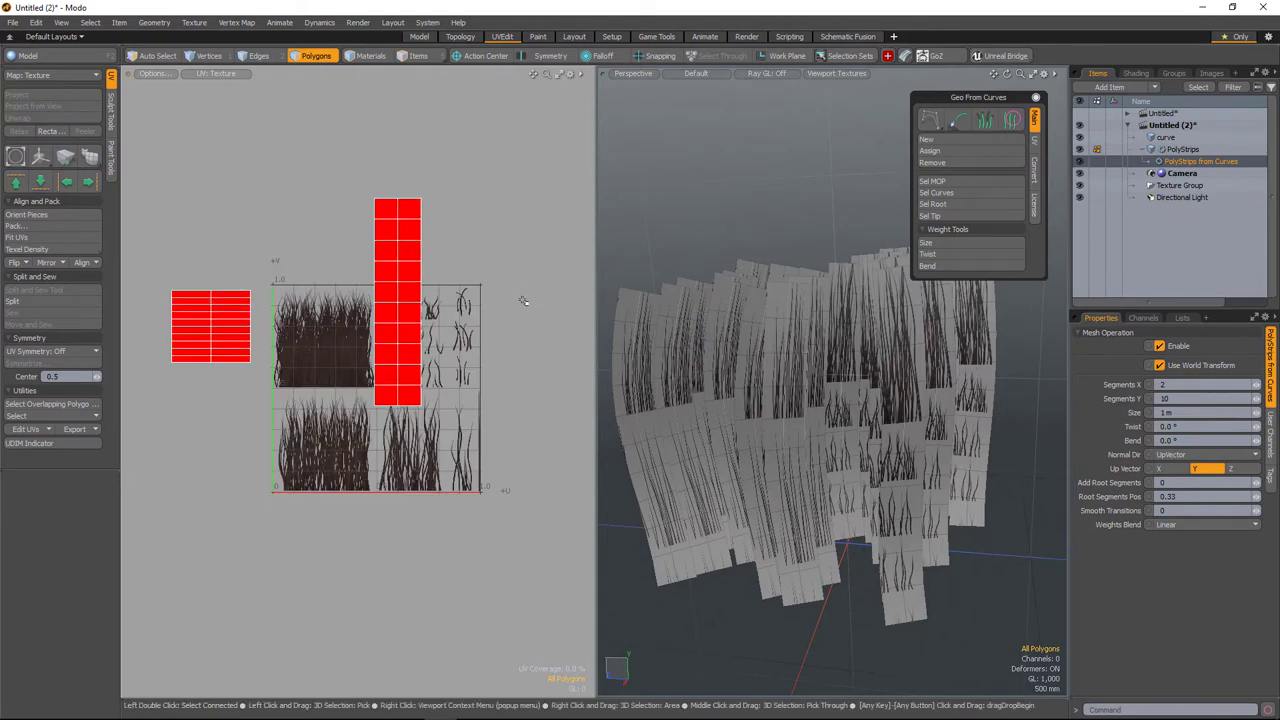
Turn off Show Overlap and Fill Polygons in the UV view
left_click(150, 75)
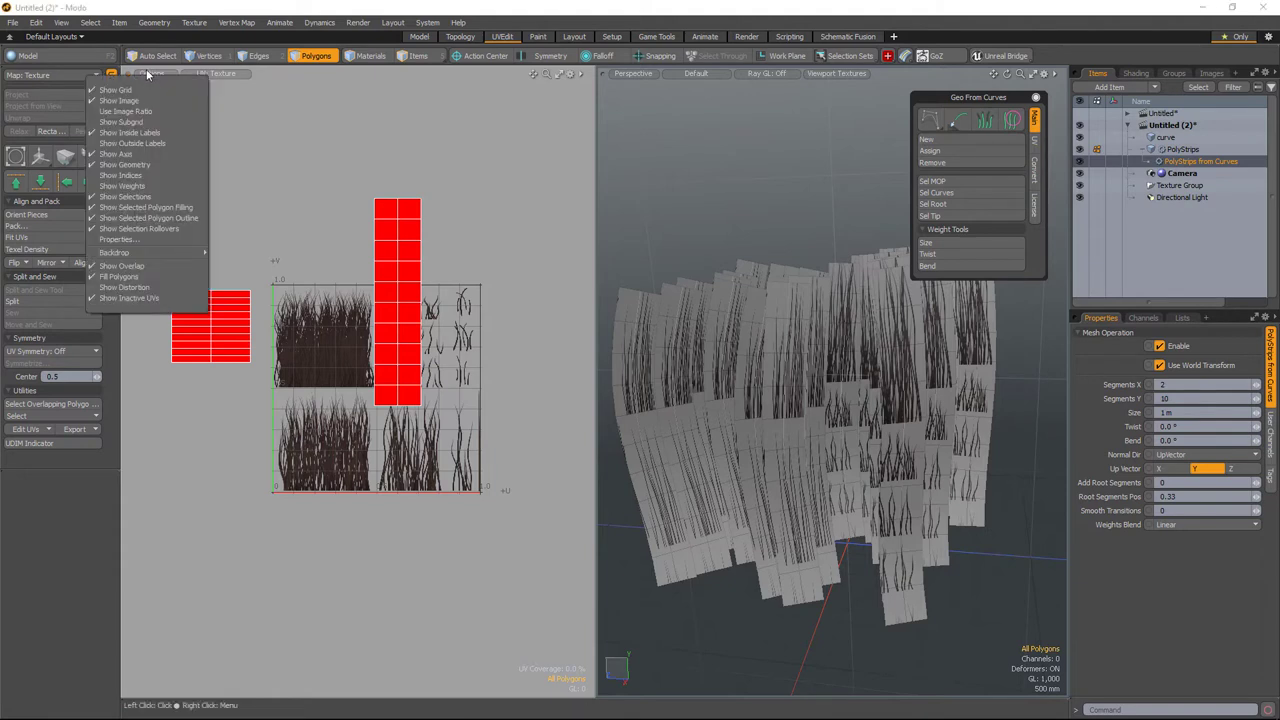
left_click(145, 266)
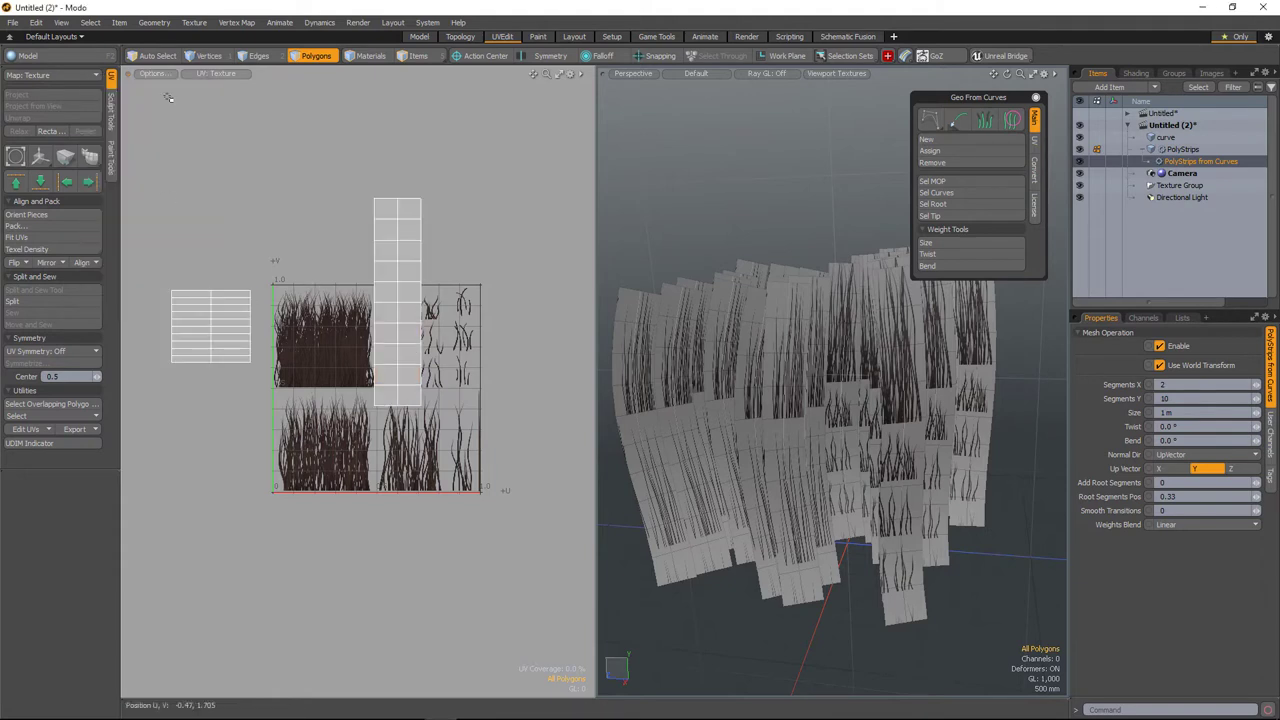
left_click(150, 72)
left_click(137, 272)
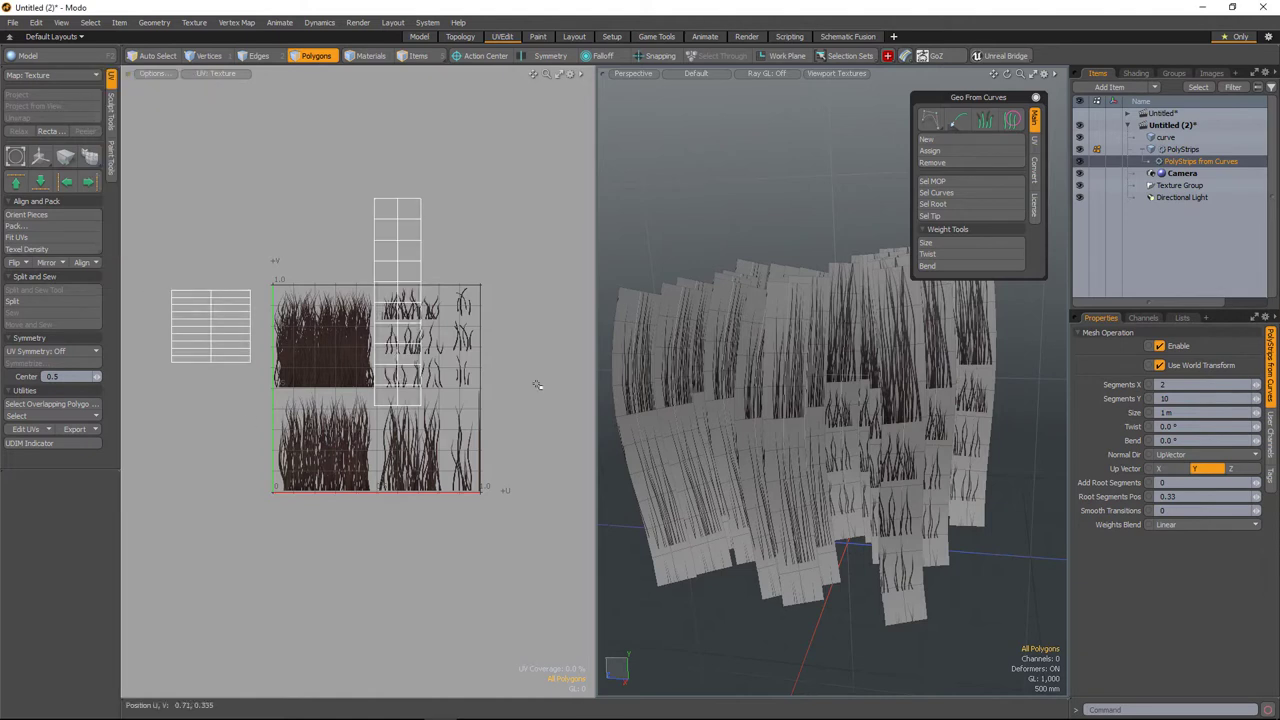
Open the kit's UV settings and choose the uv0 tag for editing
mouse_move(377, 399)
left_mouse_down("ctrl+alt")
mouse_move(442, 405)
mouse_move(376, 411)
left_mouse_up("ctrl+alt")
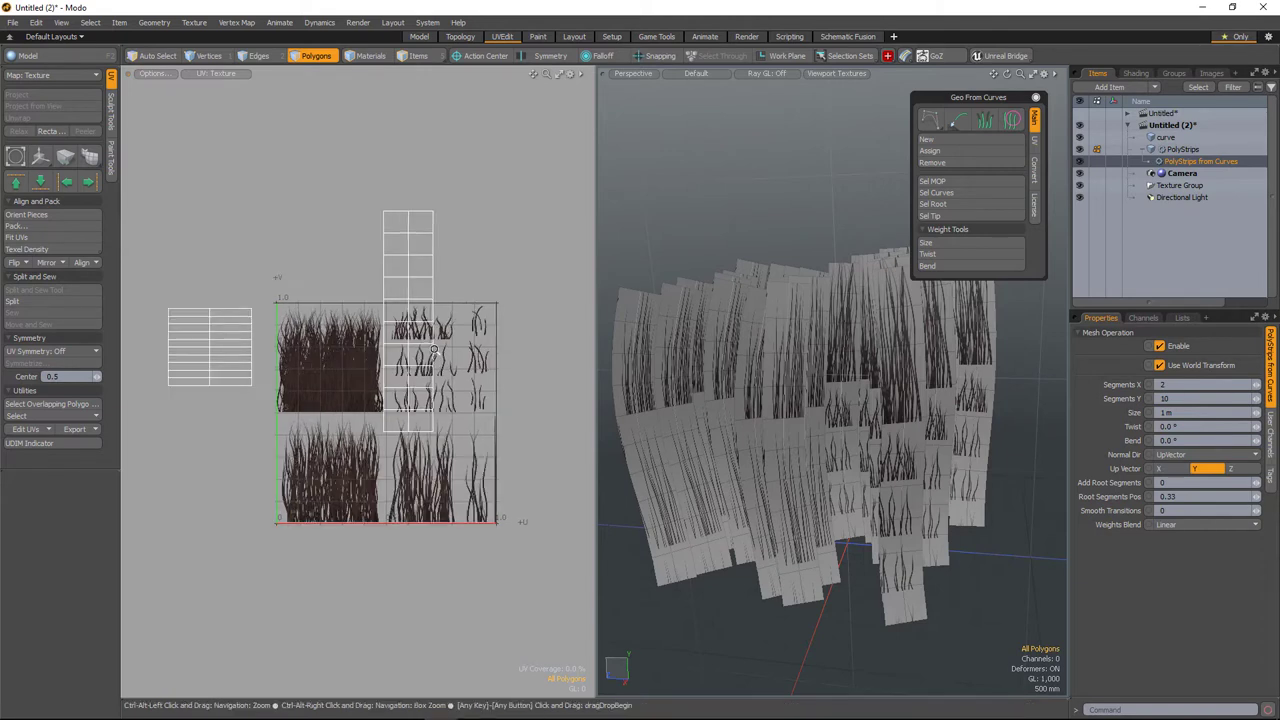
scroll(479, 312, "up", 1)
left_click(1036, 150)
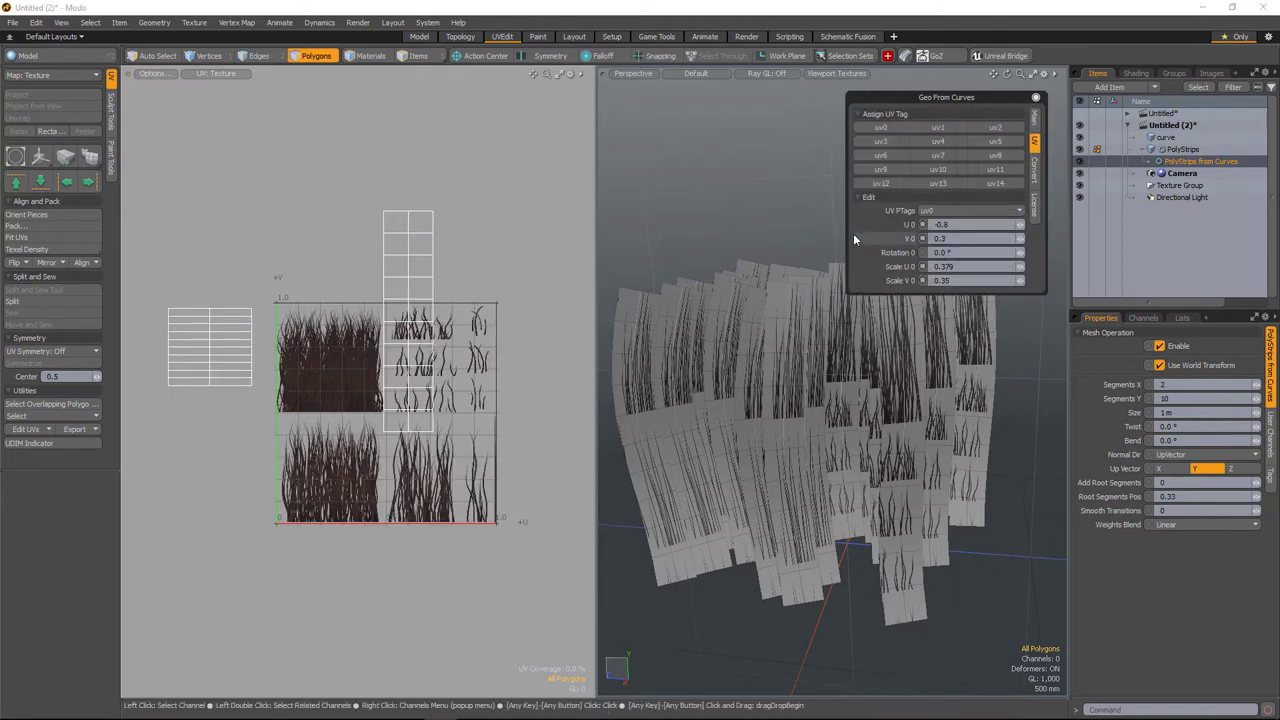
scroll(427, 379, "up", 2)
mouse_move(427, 379)
left_mouse_down("alt")
mouse_move(465, 344)
mouse_move(429, 369)
left_mouse_up("alt")
scroll(465, 344, "down", 1)
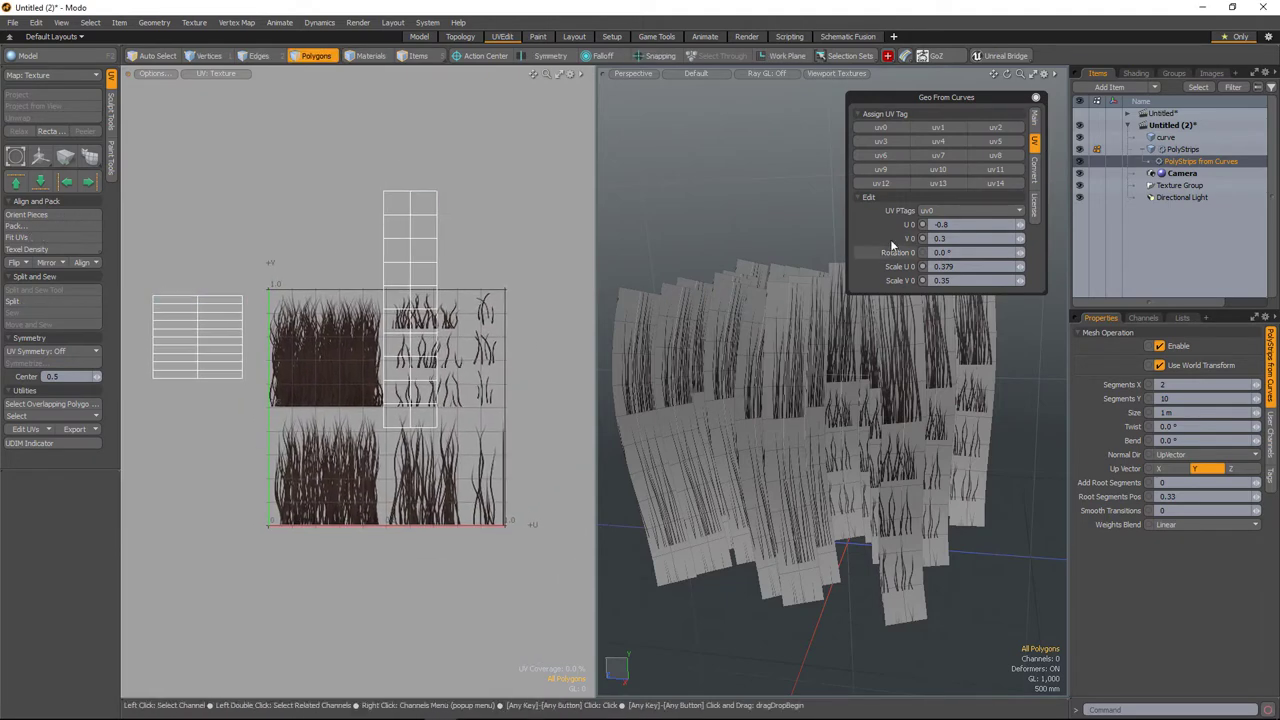
left_click(958, 212)
left_click(956, 213)
left_click(955, 214)
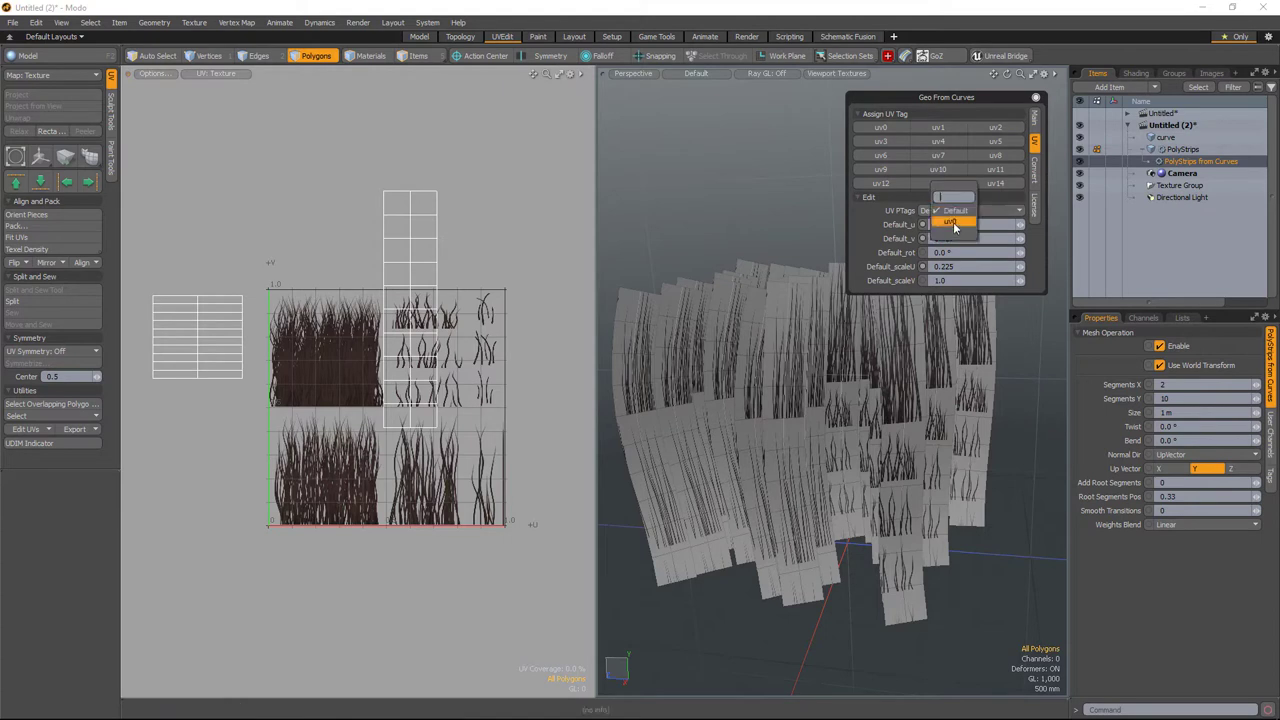
left_click(954, 226)
left_click(955, 215)
left_click(955, 213)
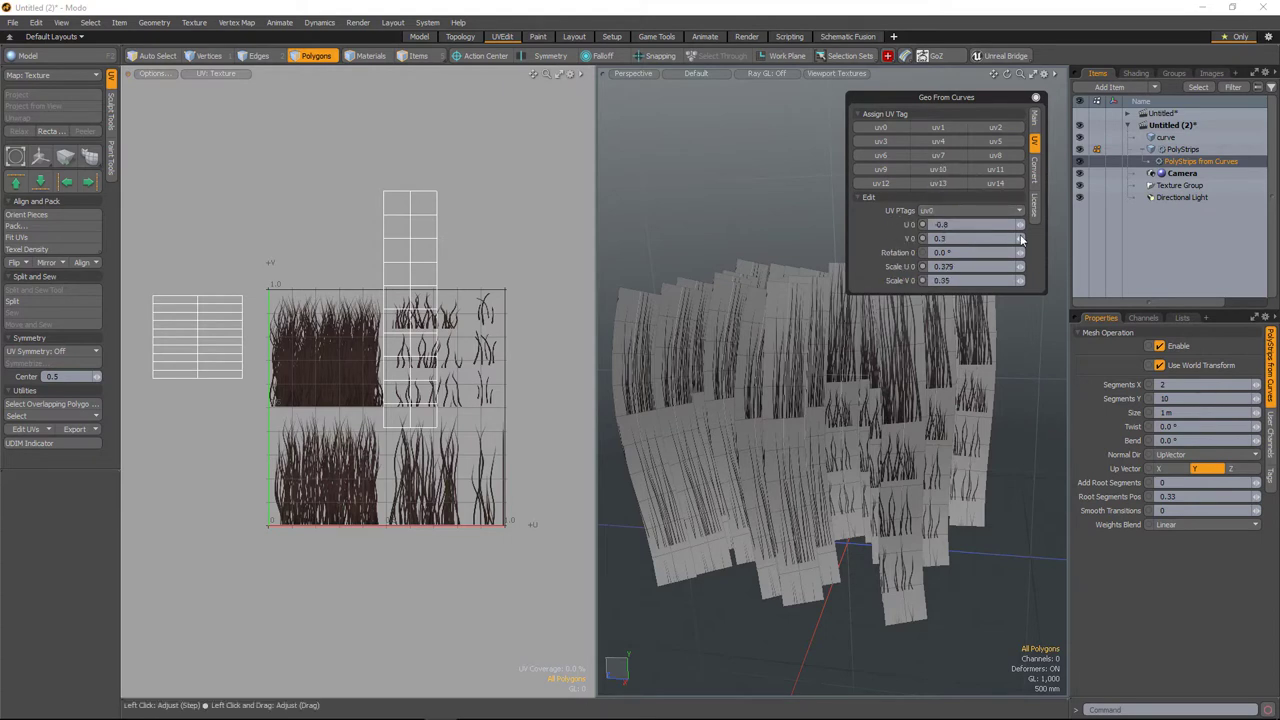
Place the uv0 UVs over the dense hair clump: U -0.25, V 0.25, Scale U 0.5 and Scale V 0.5
left_click_drag(1020, 226, 1026, 228)
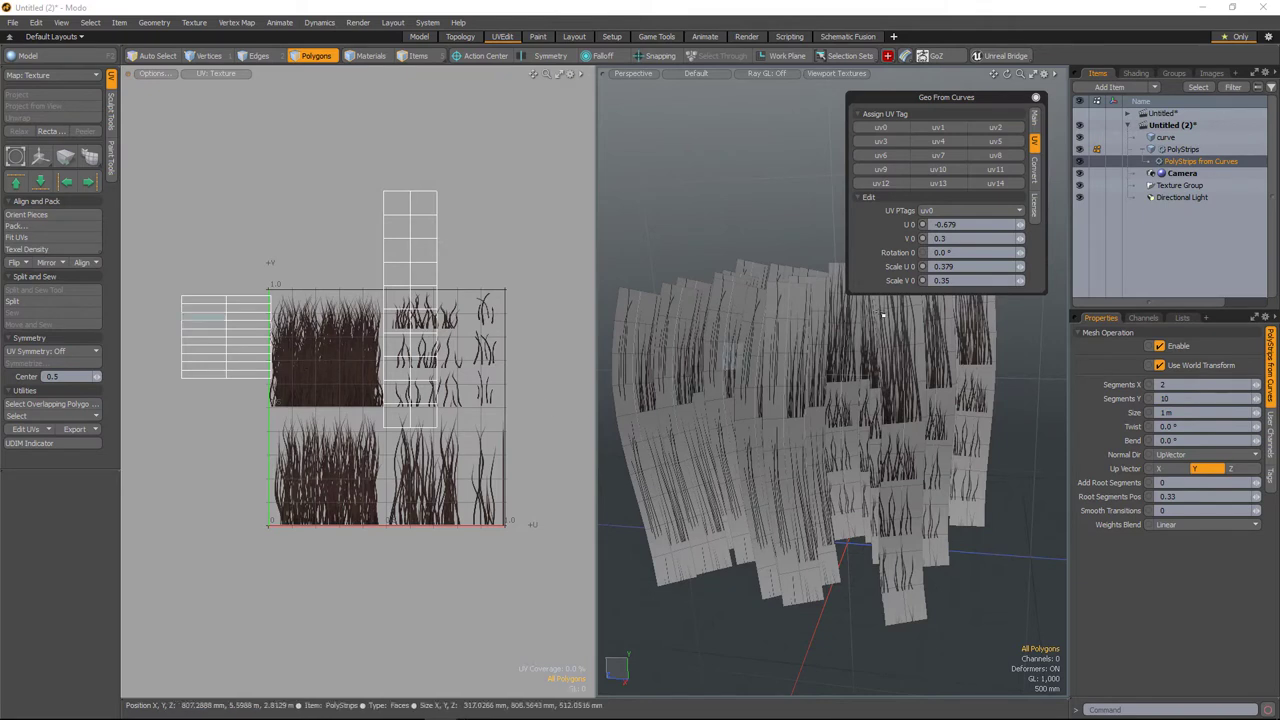
left_click(977, 224)
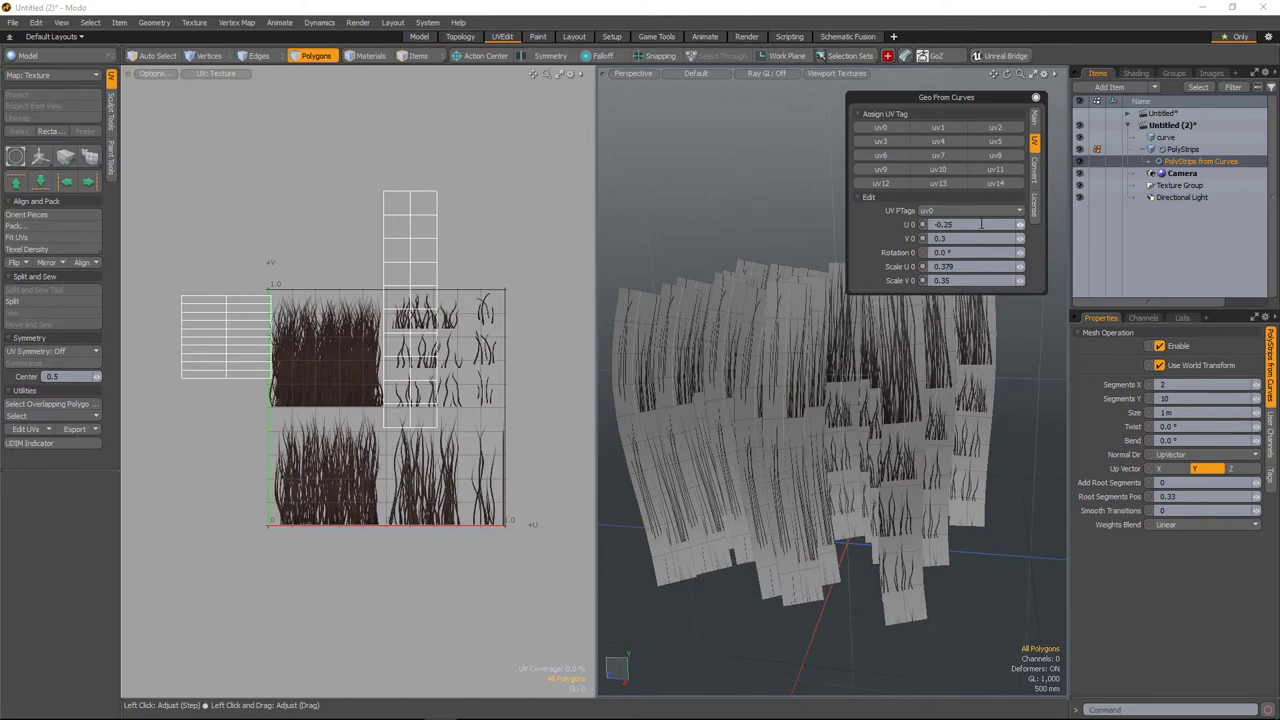
type("-0.25")
key("Tab")
type("0.25")
key("Tab")
key("Tab")
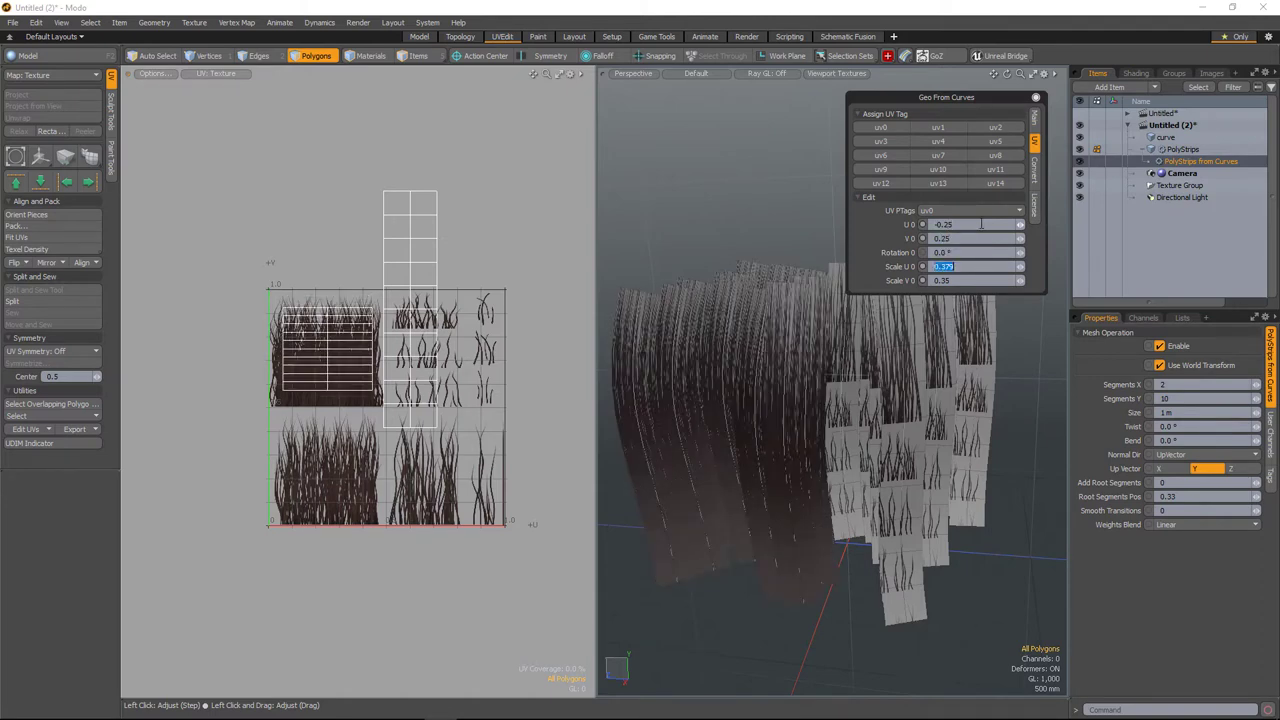
type("0.5")
key("Tab")
type("0.5")
key("Tab")
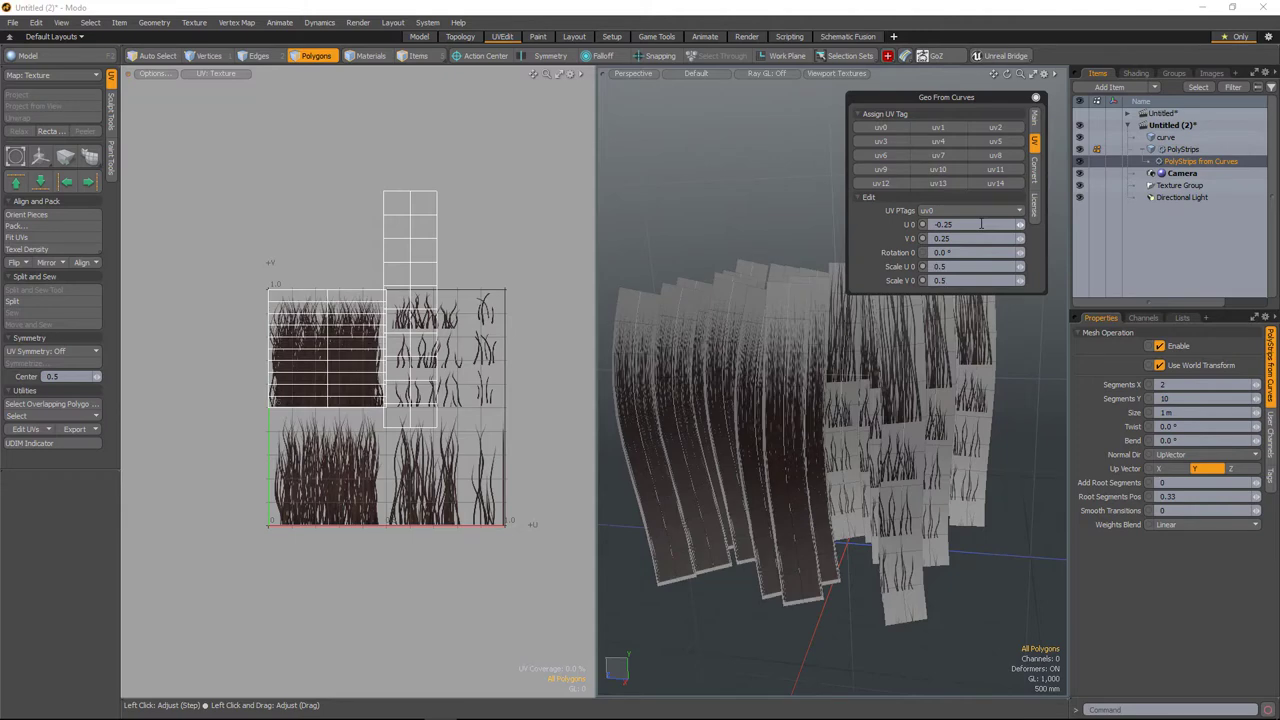
Fine-tune the uv0 tag's Scale V to 0.488 to fit the dense hair clump
scroll(264, 303, "up", 3)
left_click_drag(520, 350, 490, 348, "alt")
scroll(426, 359, "up", 2)
left_click_drag(1019, 283, 1016, 283)
scroll(396, 354, "up", 1)
left_click_drag(396, 354, 344, 346, "alt")
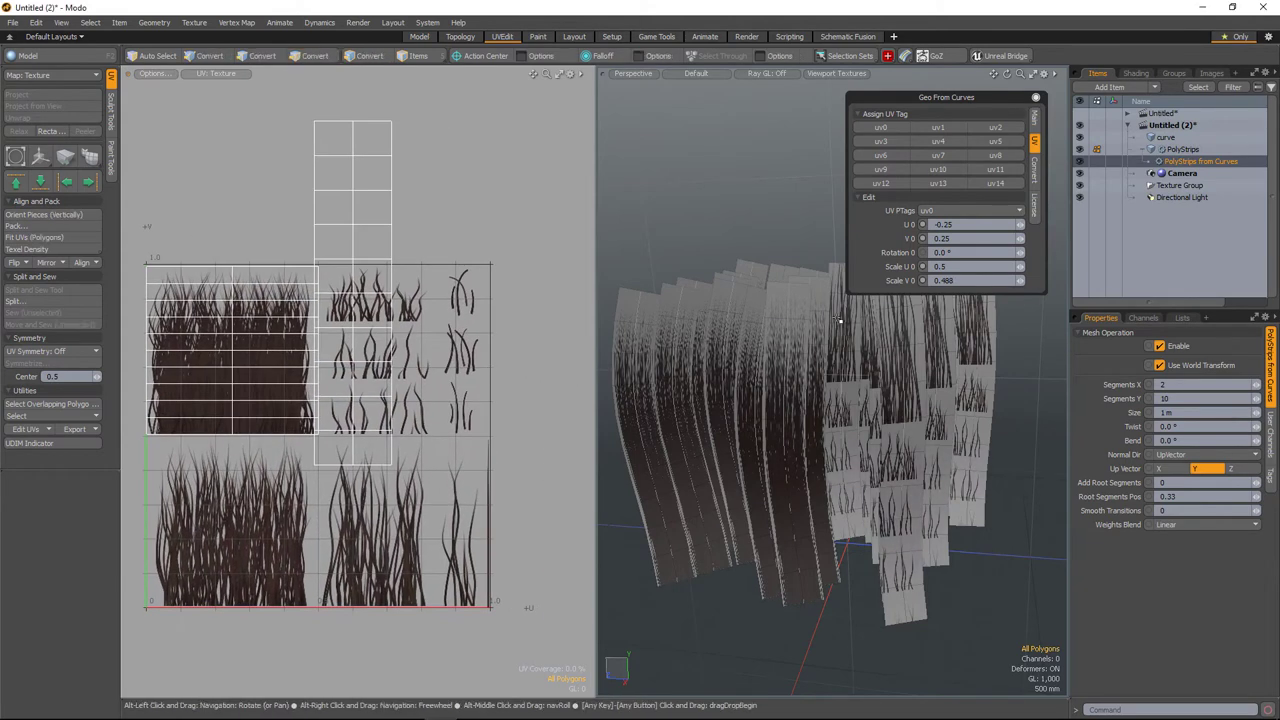
Fit the Default tag's UVs over the lower middle strands: U 0.161, V -0.251, Scale U 0.31 and Scale V 0.48
left_click(950, 210)
left_click(948, 196)
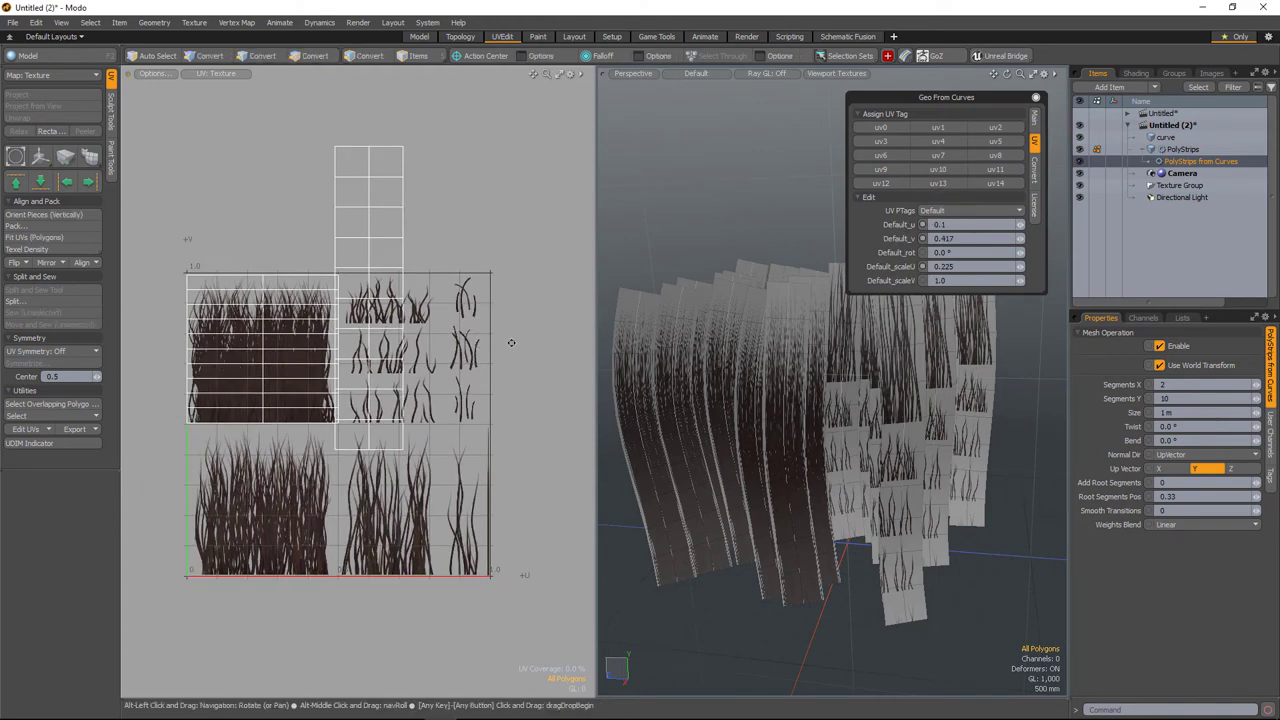
left_click_drag(1020, 228, 1019, 281)
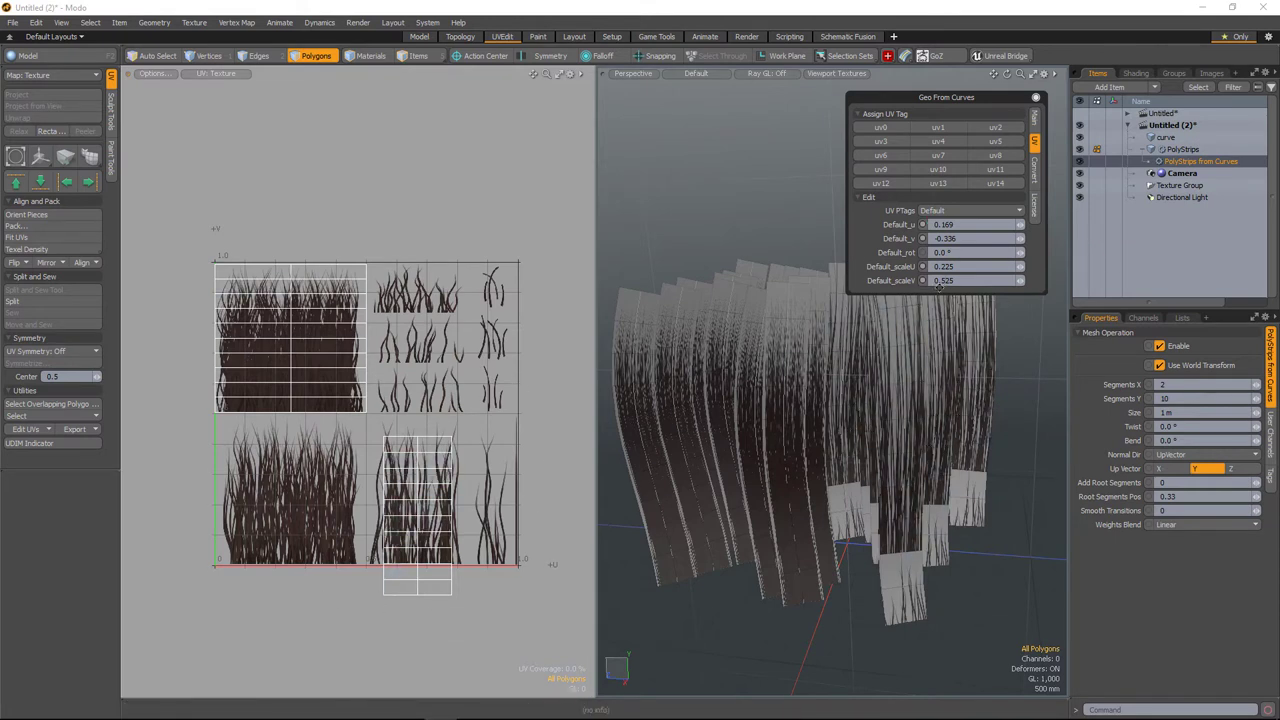
left_click_drag(1020, 241, 1022, 268)
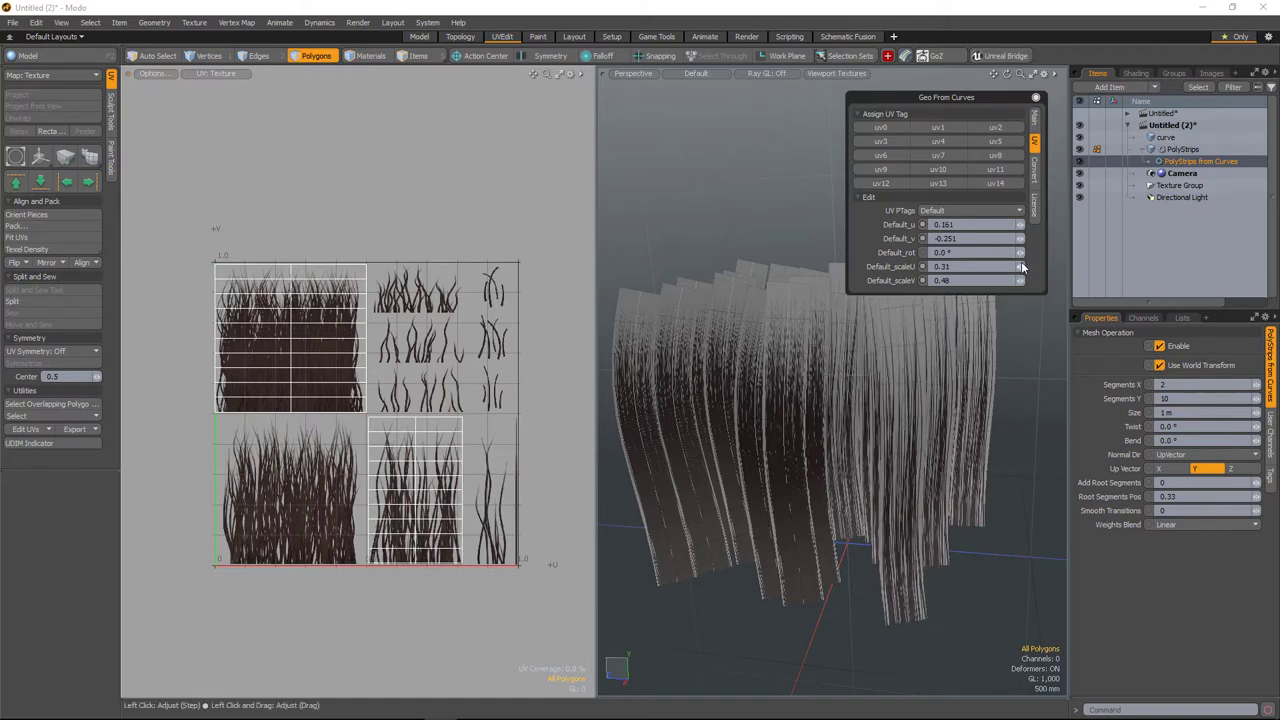
Select the source curves of the PolyStrips with Sel Curves and return to the UV settings
left_click_drag(830, 430, 832, 506, "alt")
scroll(806, 450, "down", 2)
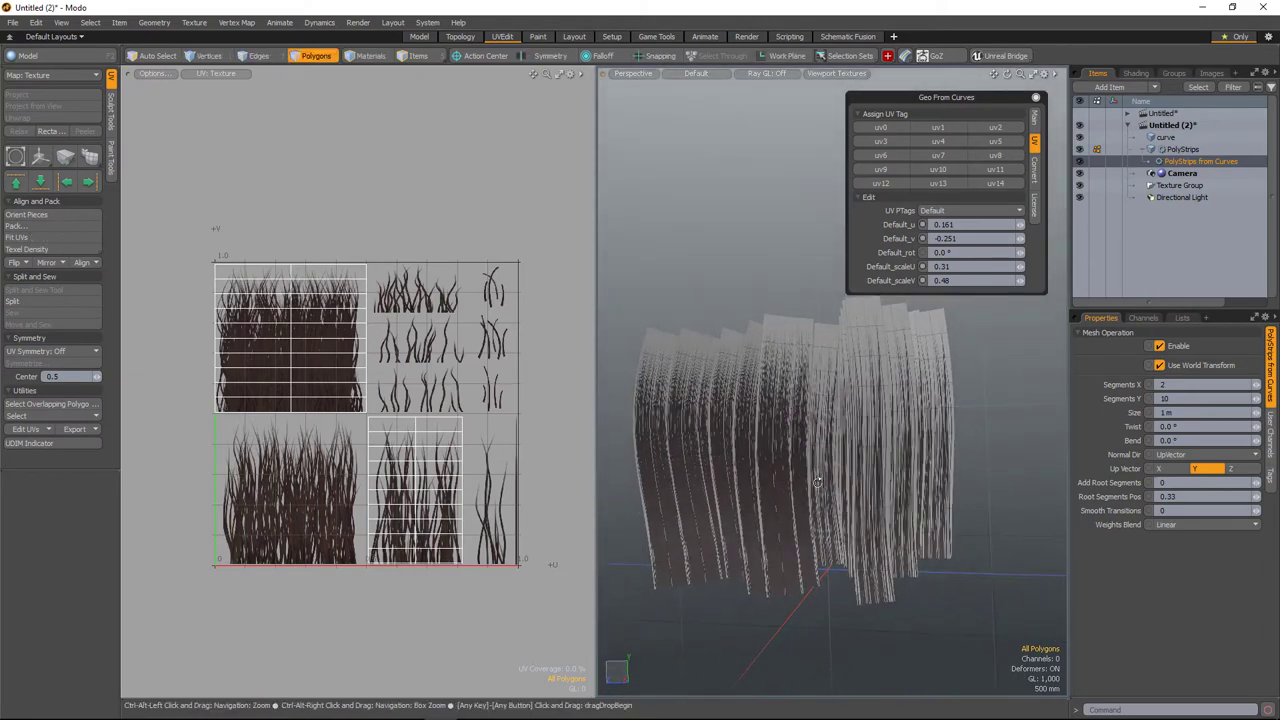
left_click_drag(819, 480, 760, 475, "alt")
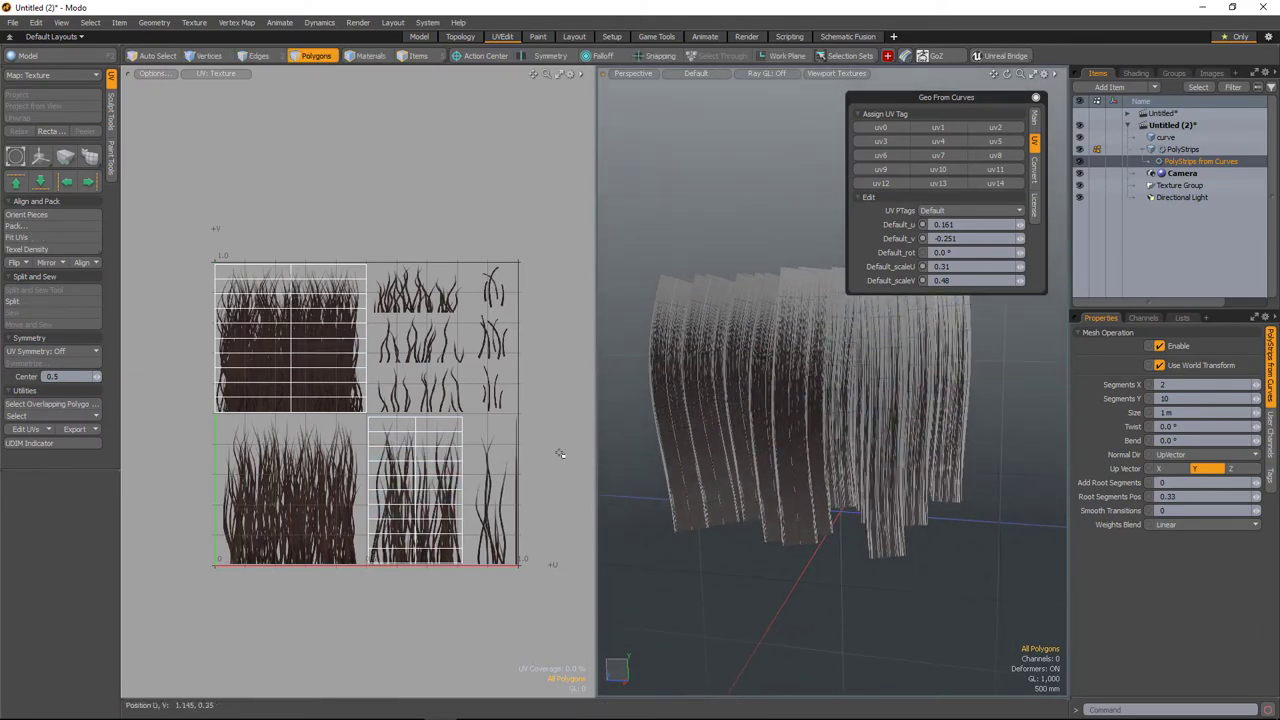
left_click_drag(915, 505, 813, 567, "alt")
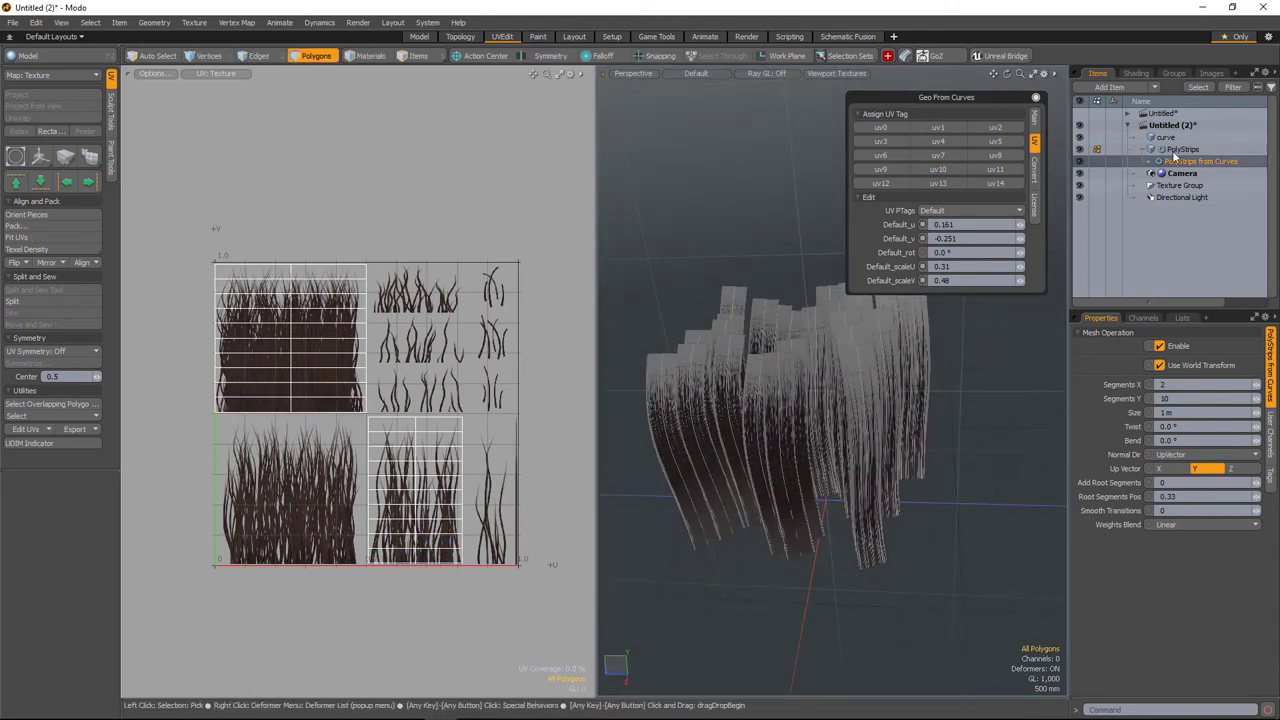
left_click(1036, 120)
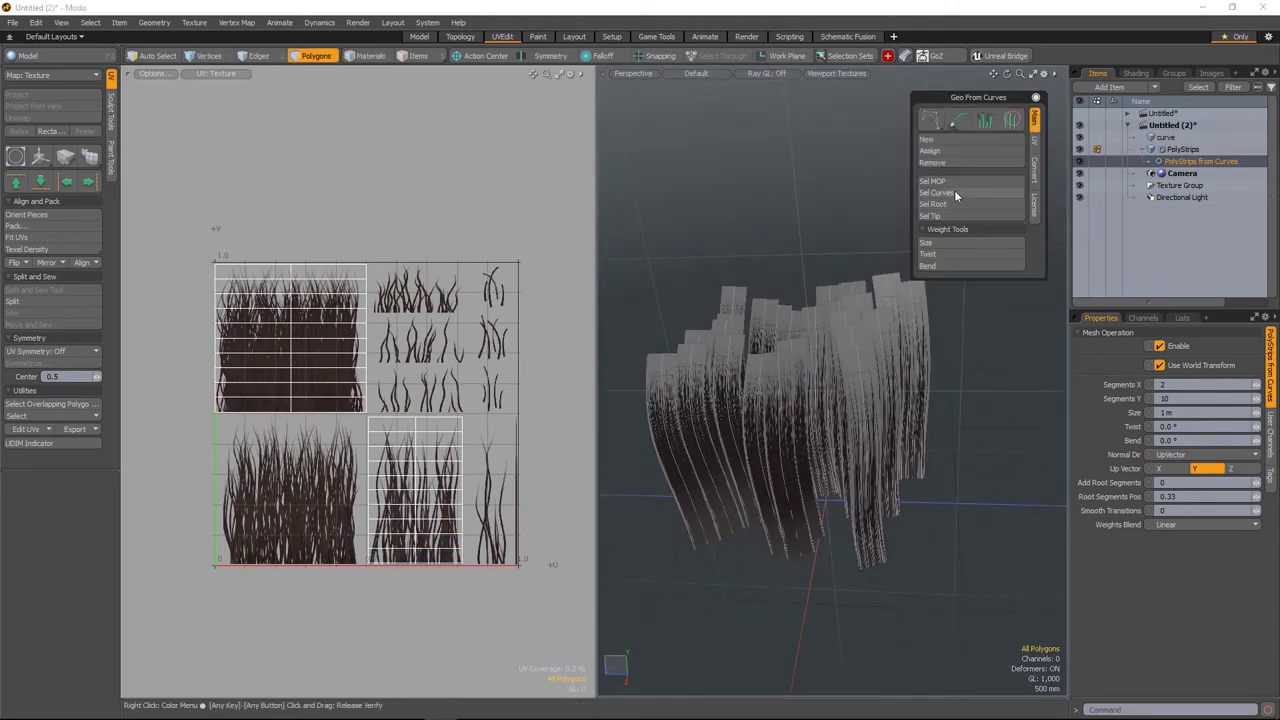
left_click(954, 191)
left_click(1036, 145)
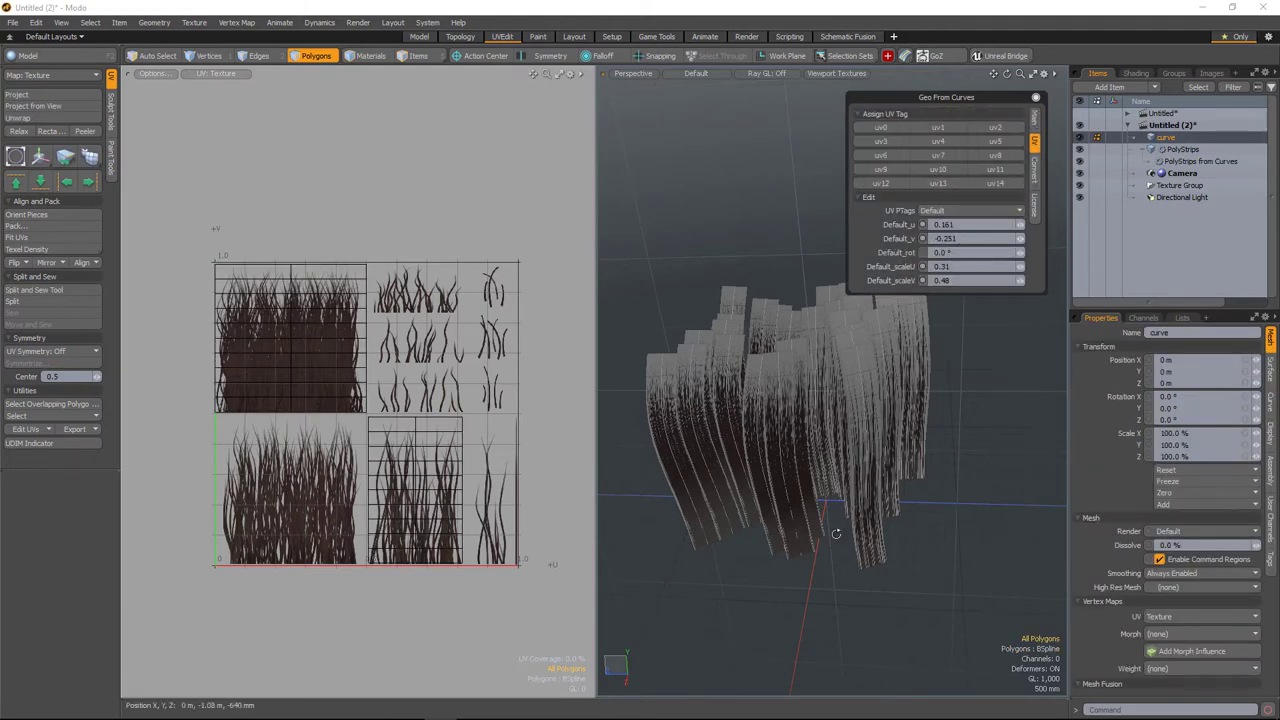
Select three neighbouring curves at the front of the strips and assign them the uv1 tag
left_click_drag(880, 400, 857, 530, "alt")
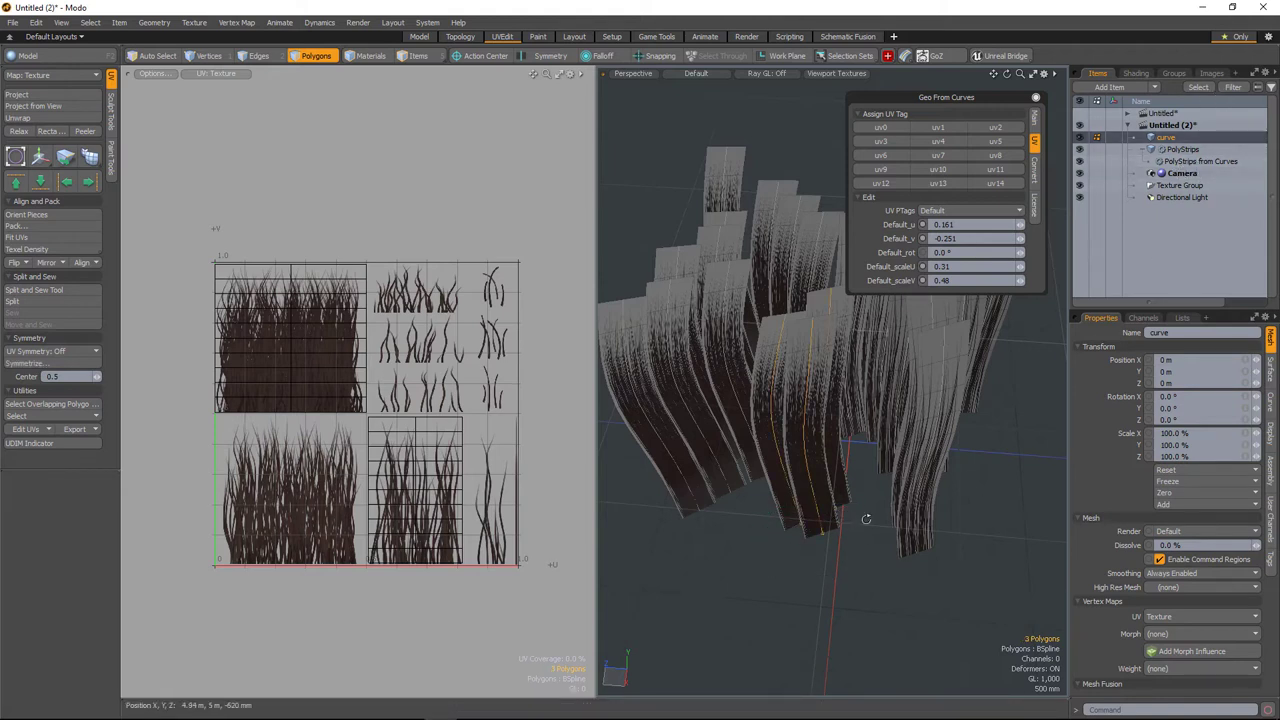
left_click_drag(867, 519, 872, 452, "alt")
left_click(956, 212)
left_click(955, 215)
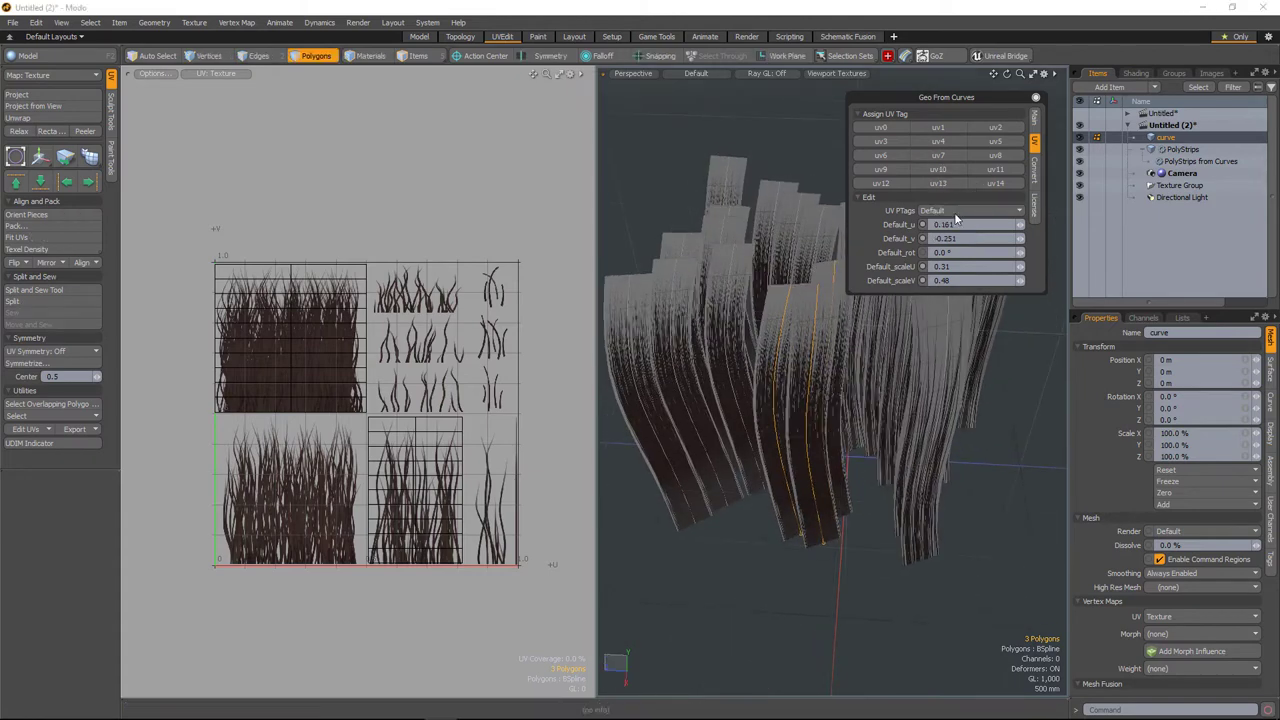
left_click(938, 128)
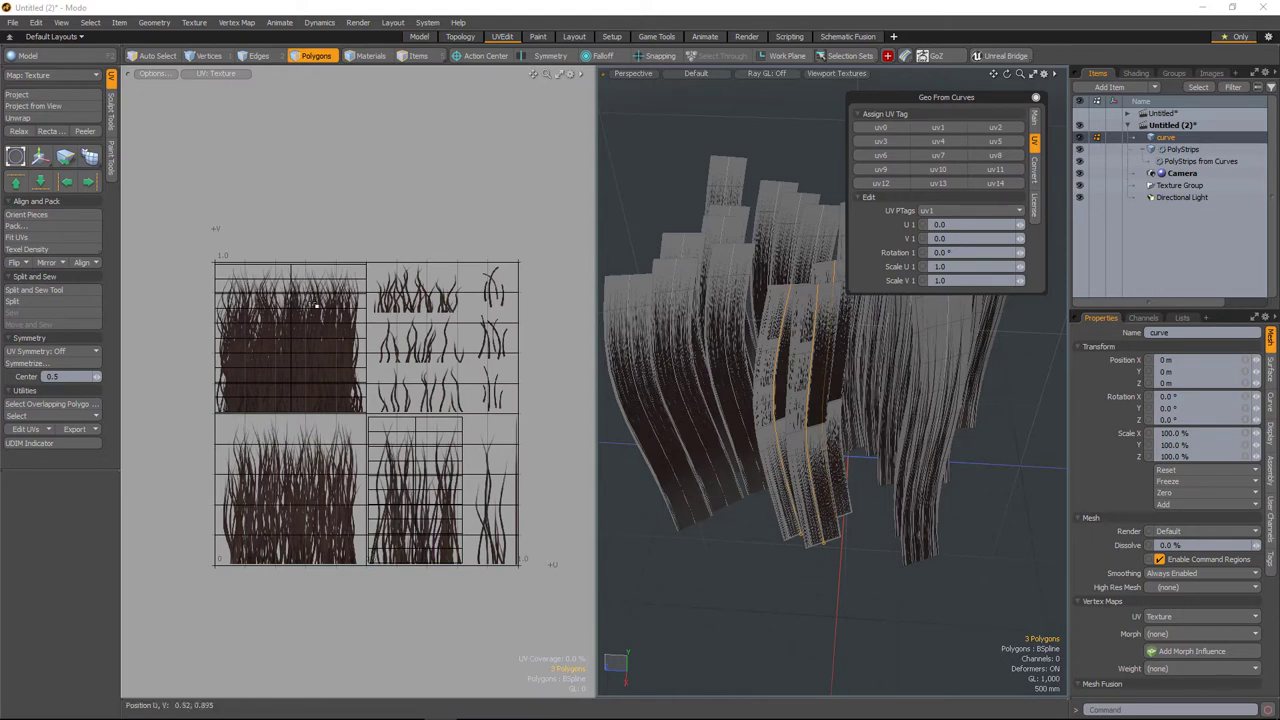
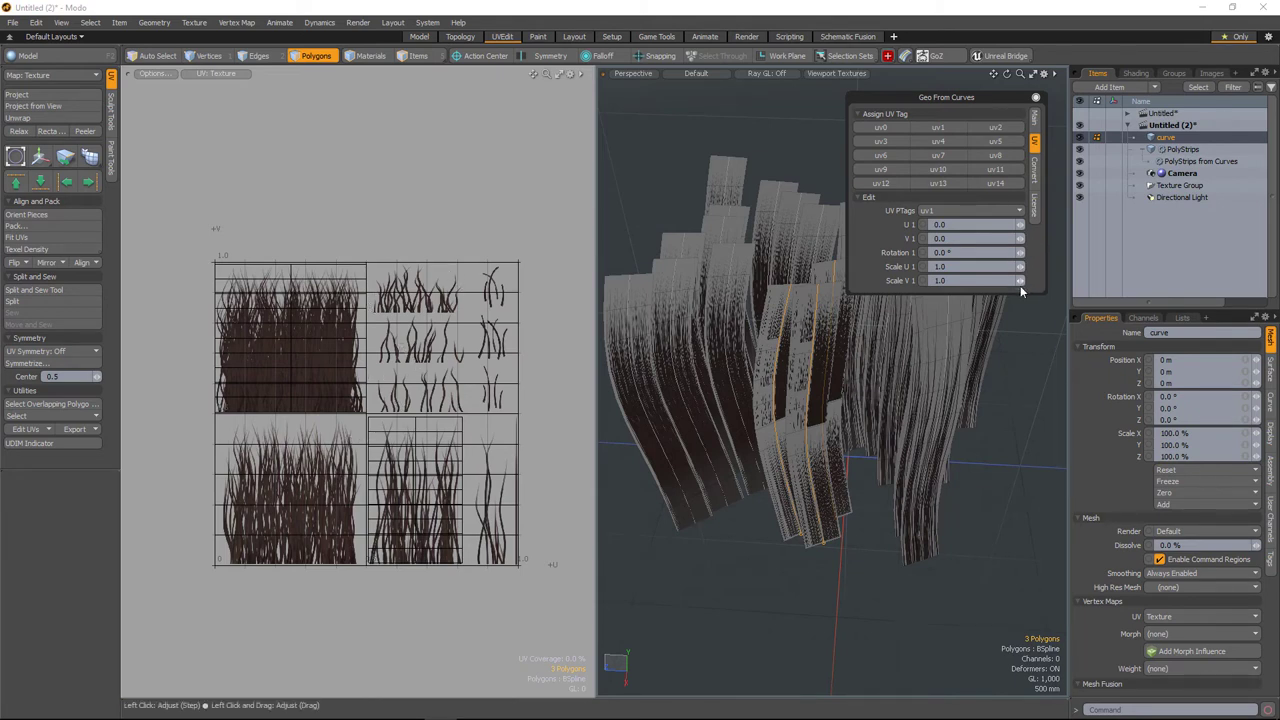
Fit the uv1 UVs over the middle row of short strands: U 0.179, V 0.248, Scale U 0.305 and Scale V 0.16
left_click_drag(1020, 285, 1023, 285)
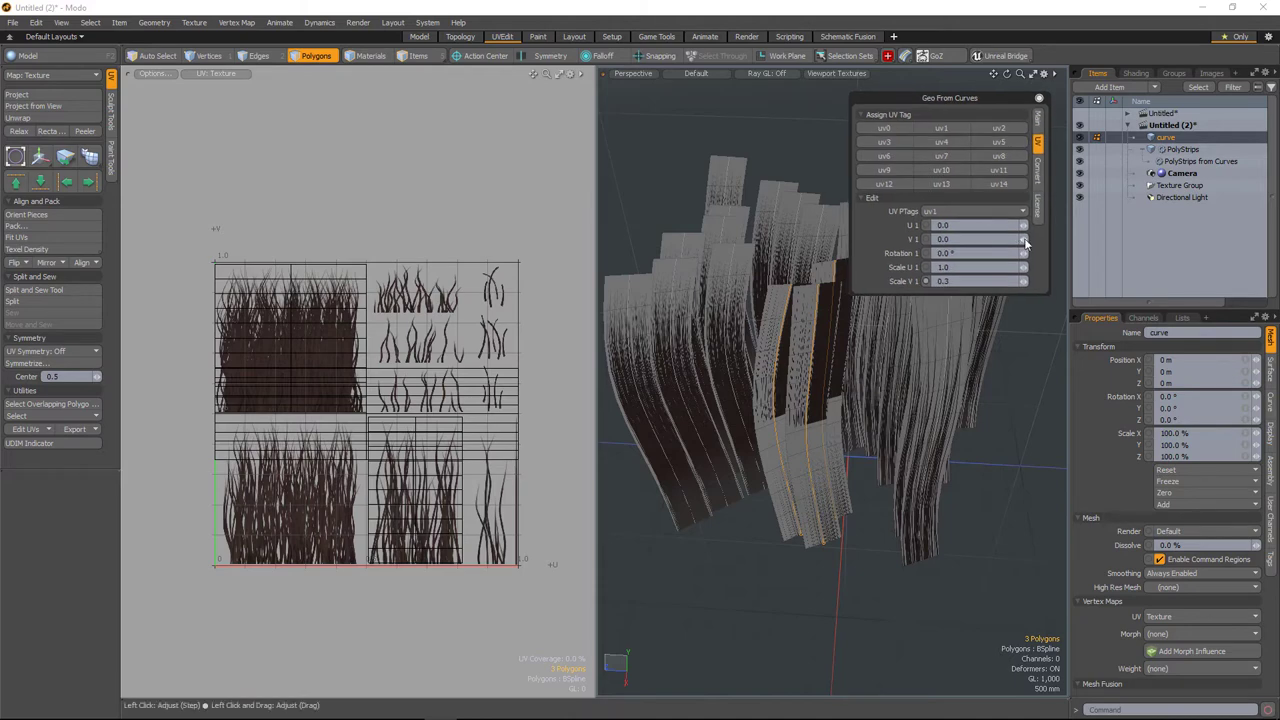
left_click_drag(1021, 239, 1022, 285)
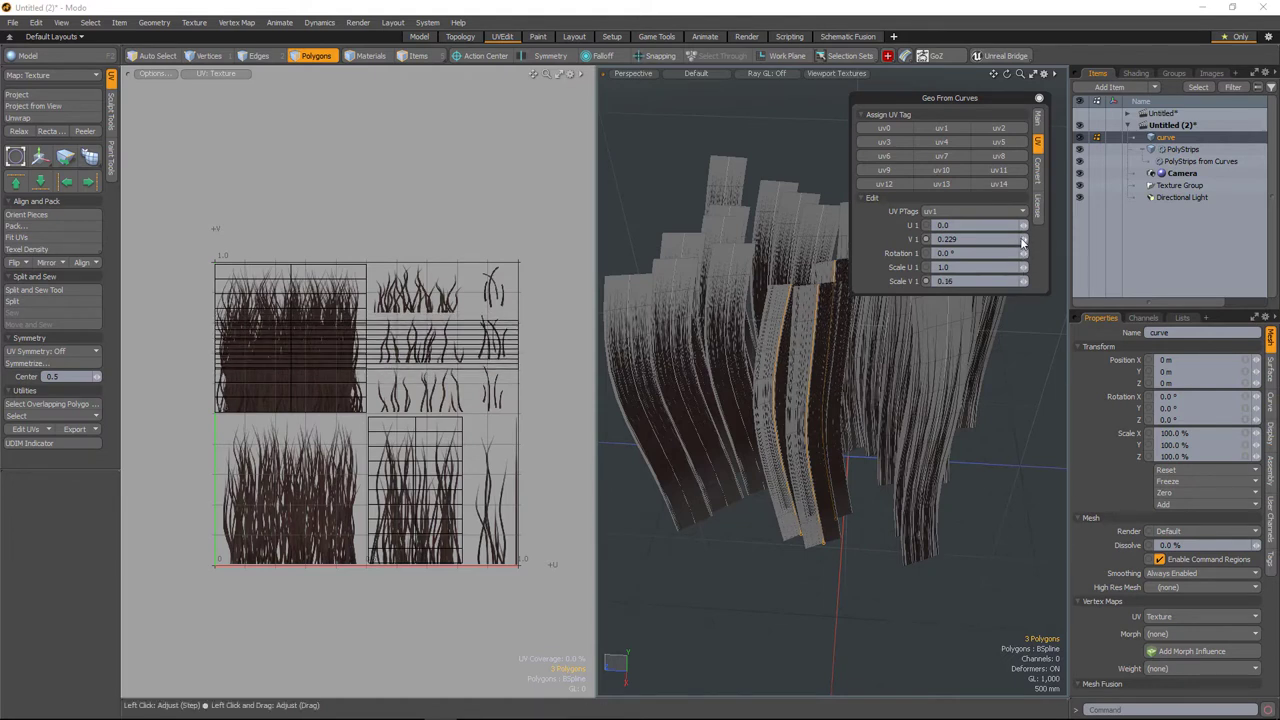
left_click_drag(1022, 240, 1022, 270)
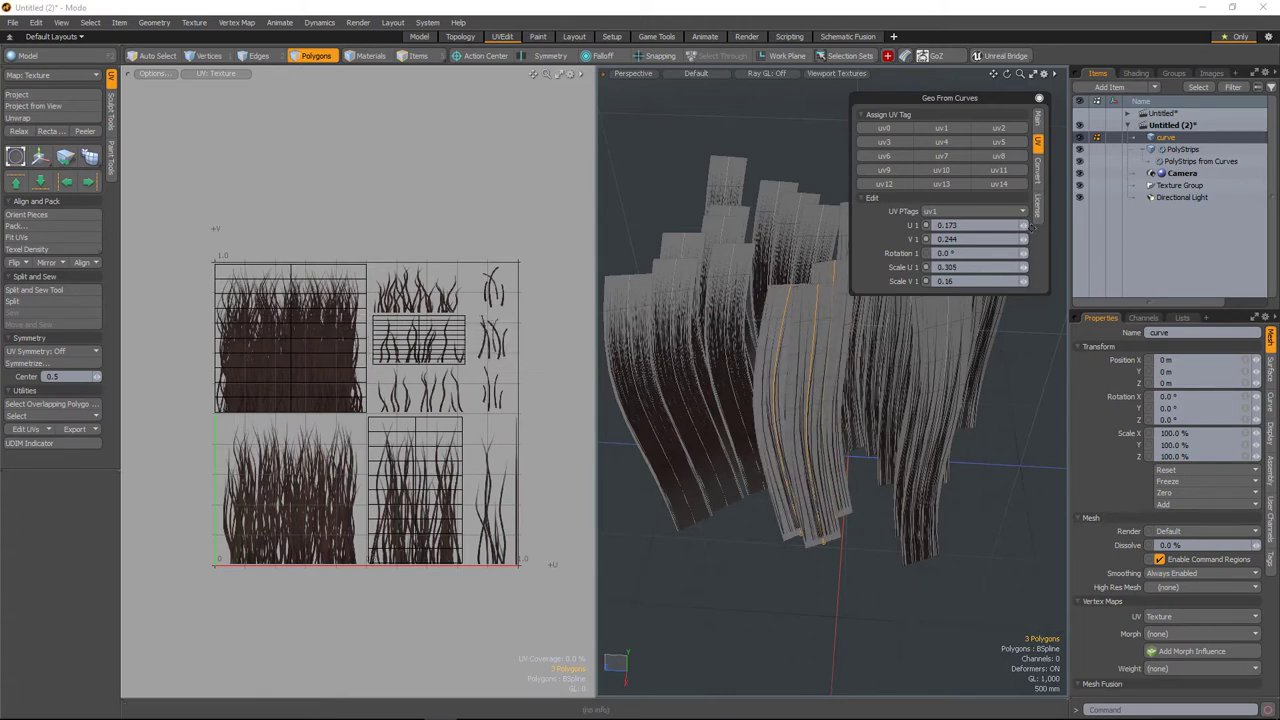
left_click_drag(1024, 229, 1030, 229)
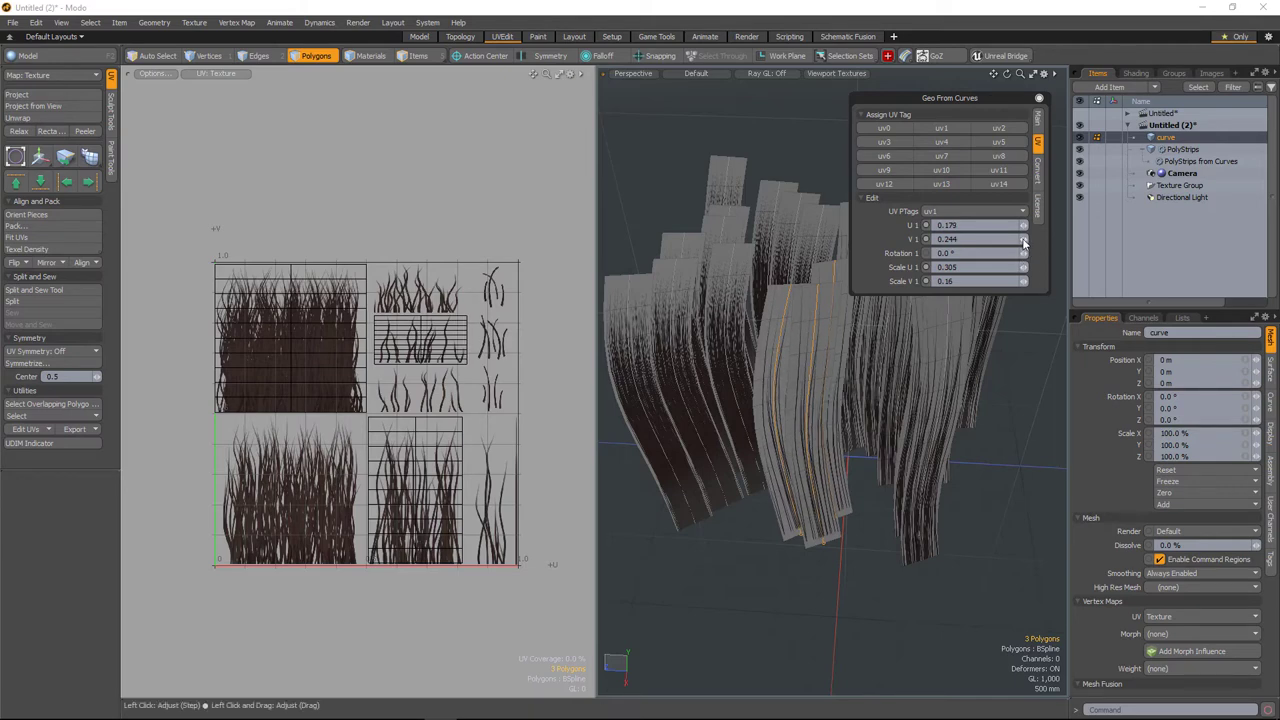
left_click_drag(1024, 242, 1026, 243)
Clear the curve selection and compare the UV settings of the available tags, ending on uv0
left_click_drag(795, 508, 856, 507, "alt")
scroll(803, 524, "down", 3)
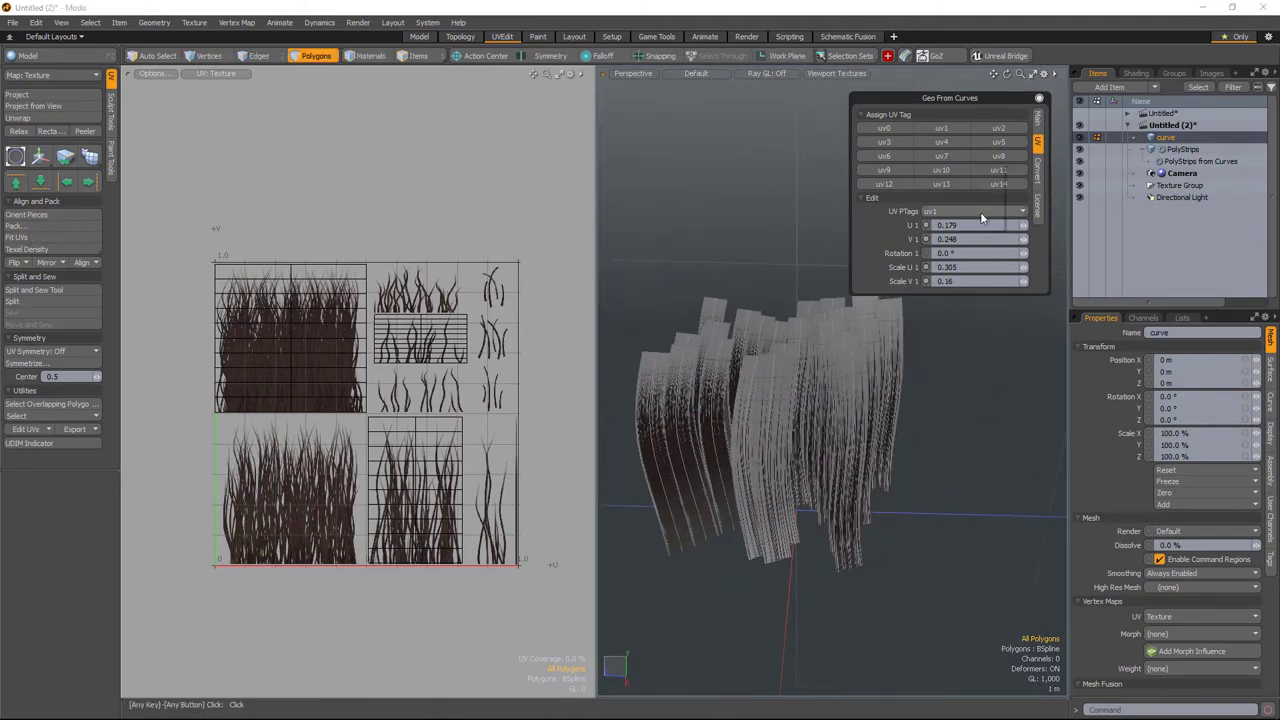
left_click(980, 212)
left_click(981, 210)
left_click(981, 202)
left_click(981, 212)
left_click(979, 224)
left_click(982, 213)
left_click(982, 222)
left_click(985, 212)
left_click(982, 203)
Select six curves spread across the strips and assign them the uv0 tag
left_click_drag(909, 400, 711, 385, "alt")
left_click_drag(903, 537, 864, 432, "alt")
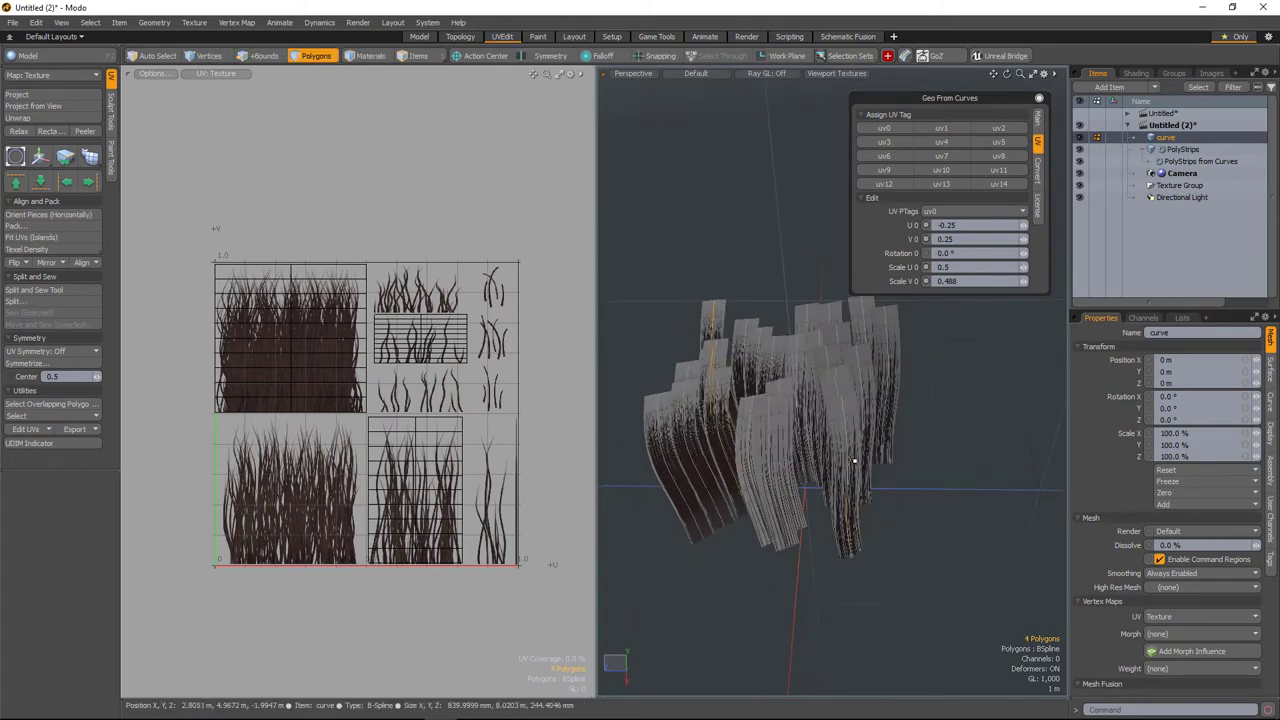
left_click_drag(813, 326, 782, 455, "alt")
left_click_drag(782, 455, 842, 371, "alt")
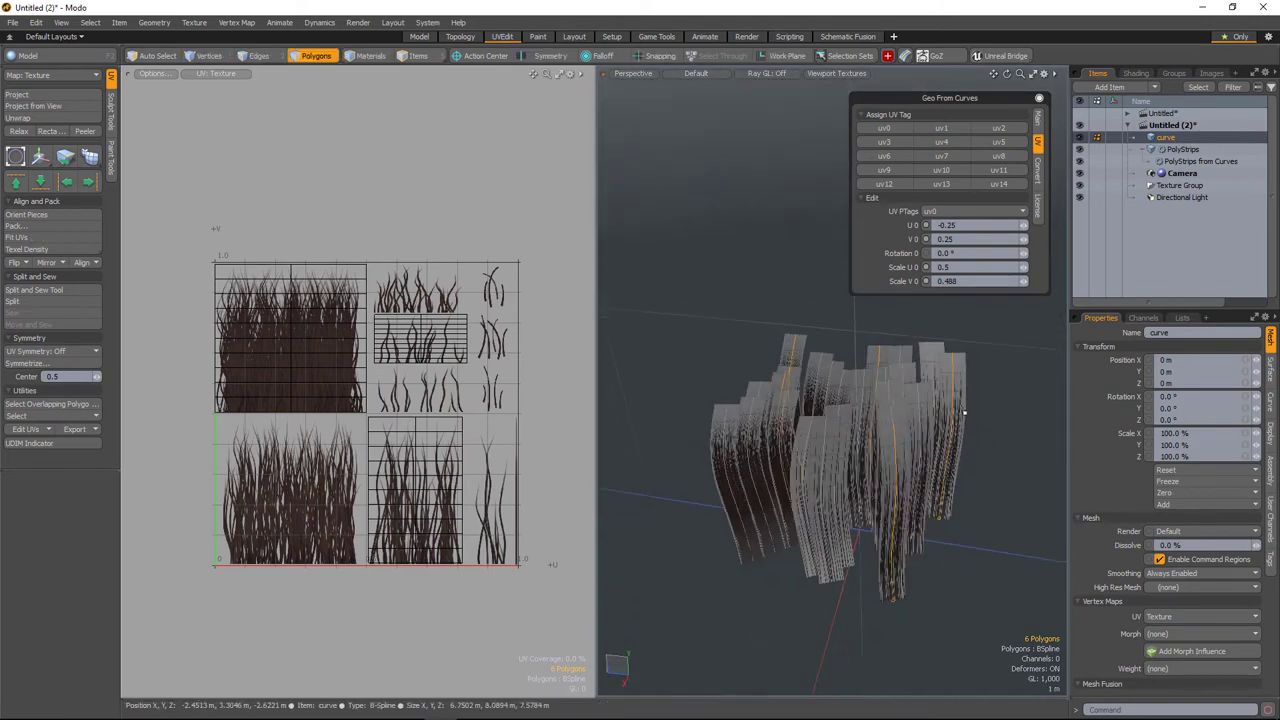
left_click(898, 136)
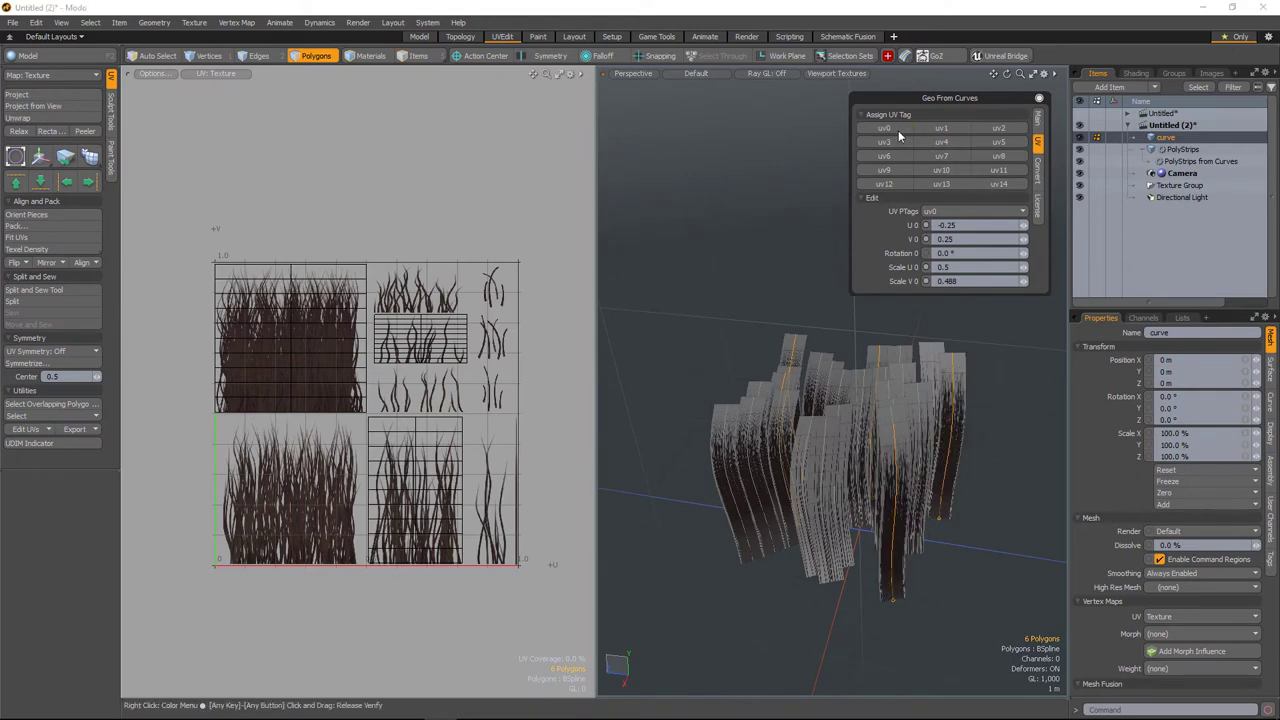
Replace the selection with four curves on the dark and front strips and assign them the uv1 tag
left_click_drag(874, 420, 919, 486, "alt")
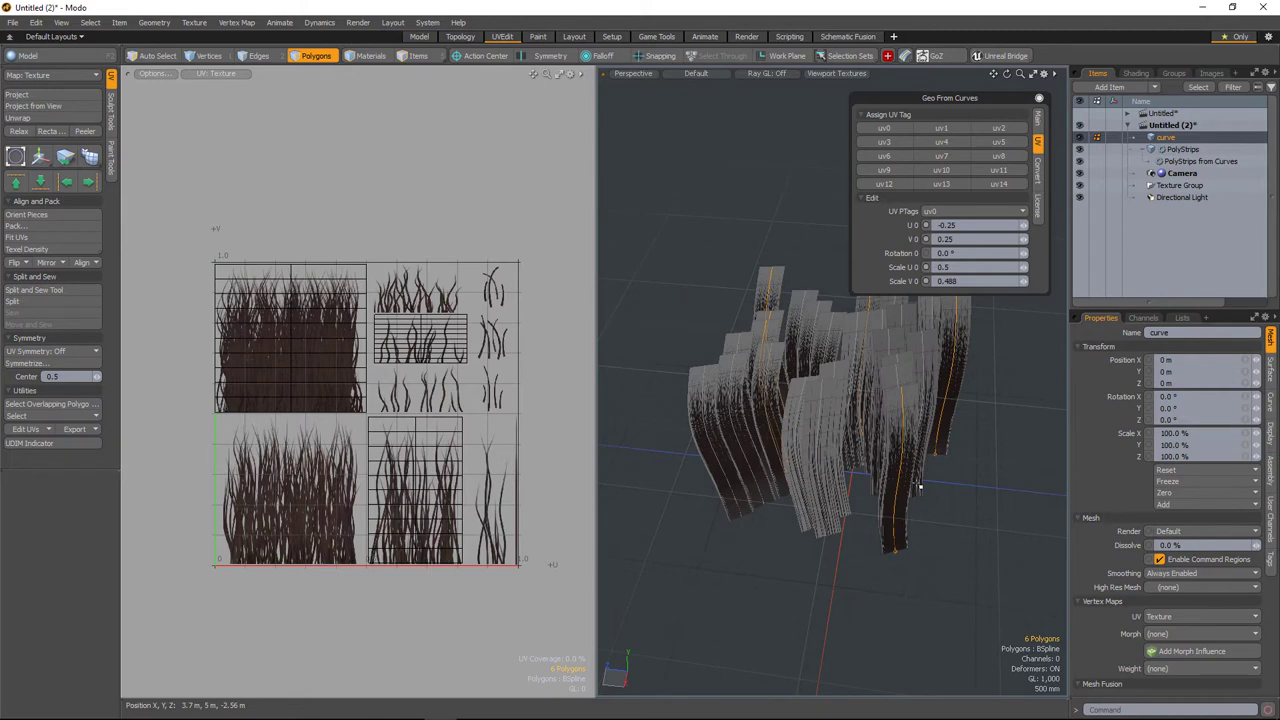
double_click(835, 522)
key("space")
double_click(828, 521)
key("space")
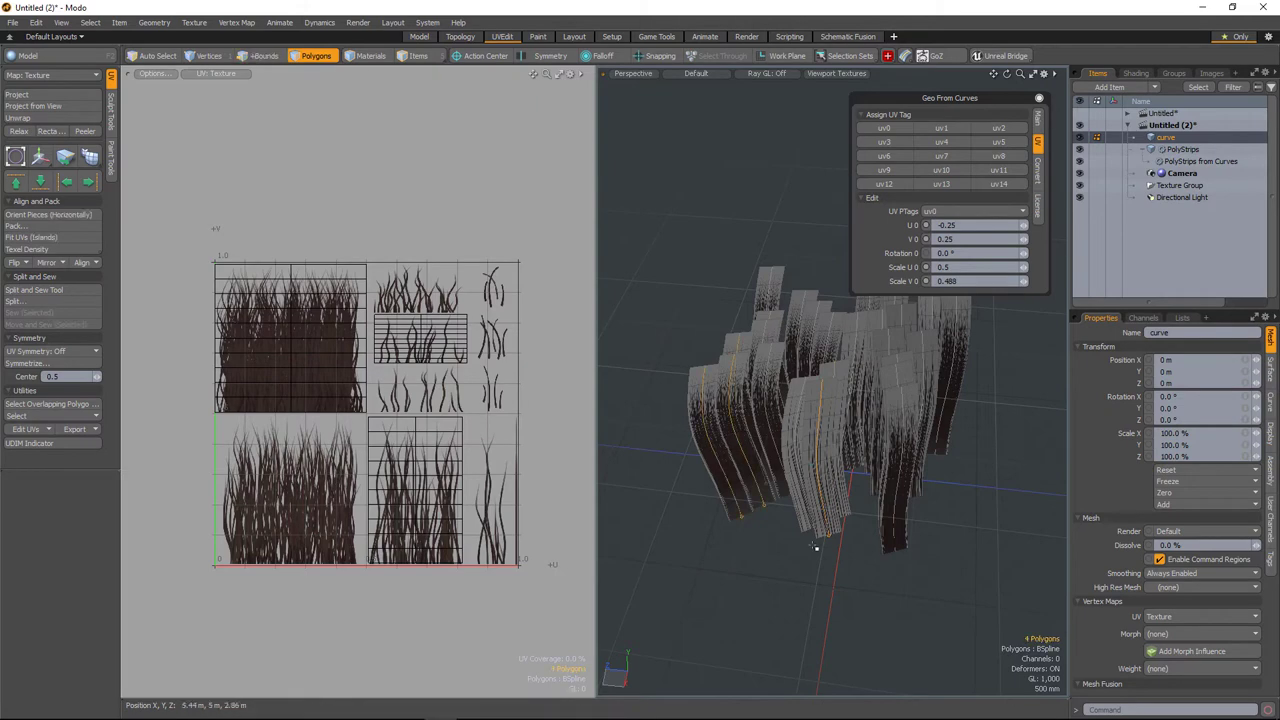
left_click(952, 133)
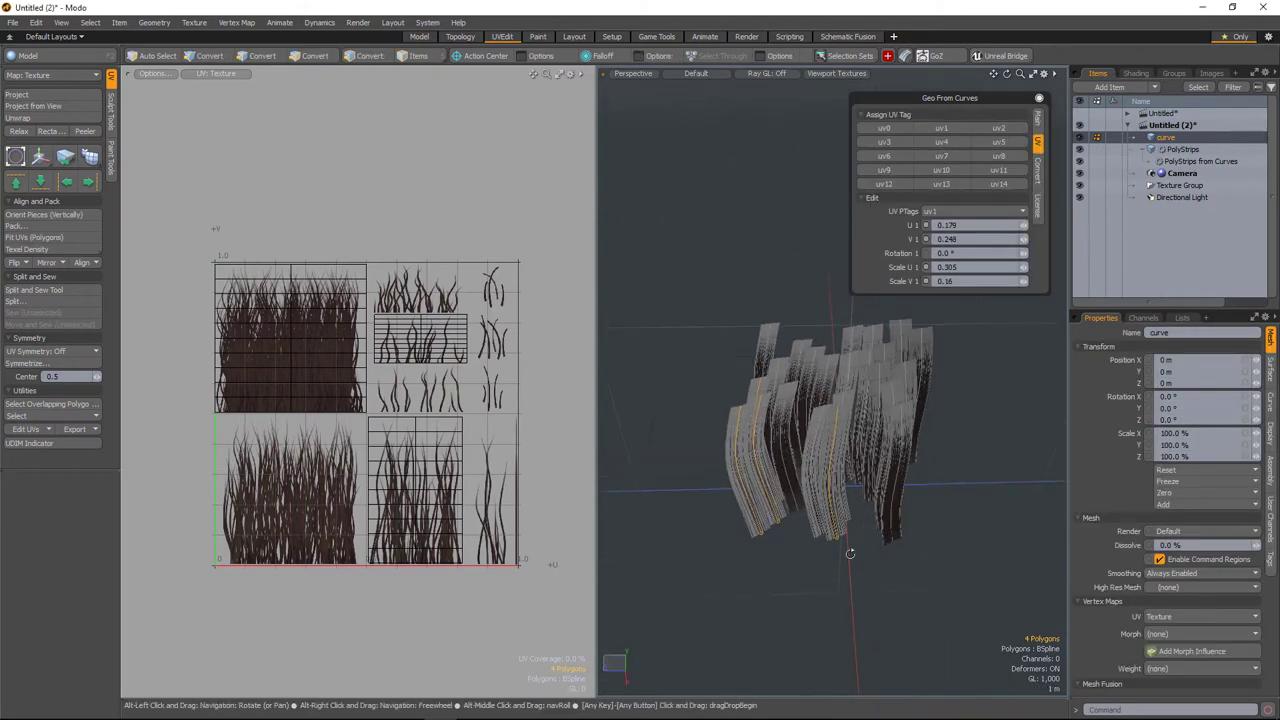
Clear the curve selection and display the Shader Tree, with the kit window moved aside from the strips
left_click_drag(821, 613, 946, 445, "alt")
left_click(810, 614)
key("alt+d")
left_click(960, 438)
left_click_drag(845, 560, 871, 523, "alt")
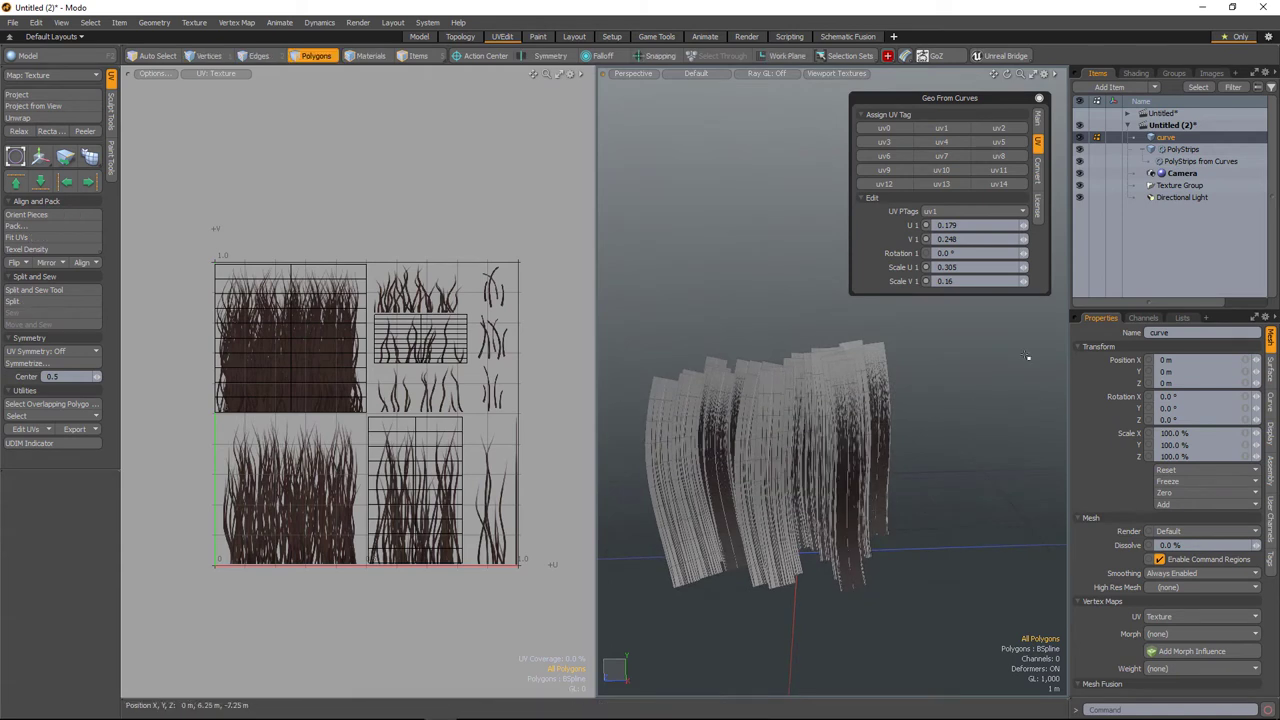
left_click_drag(952, 98, 969, 100)
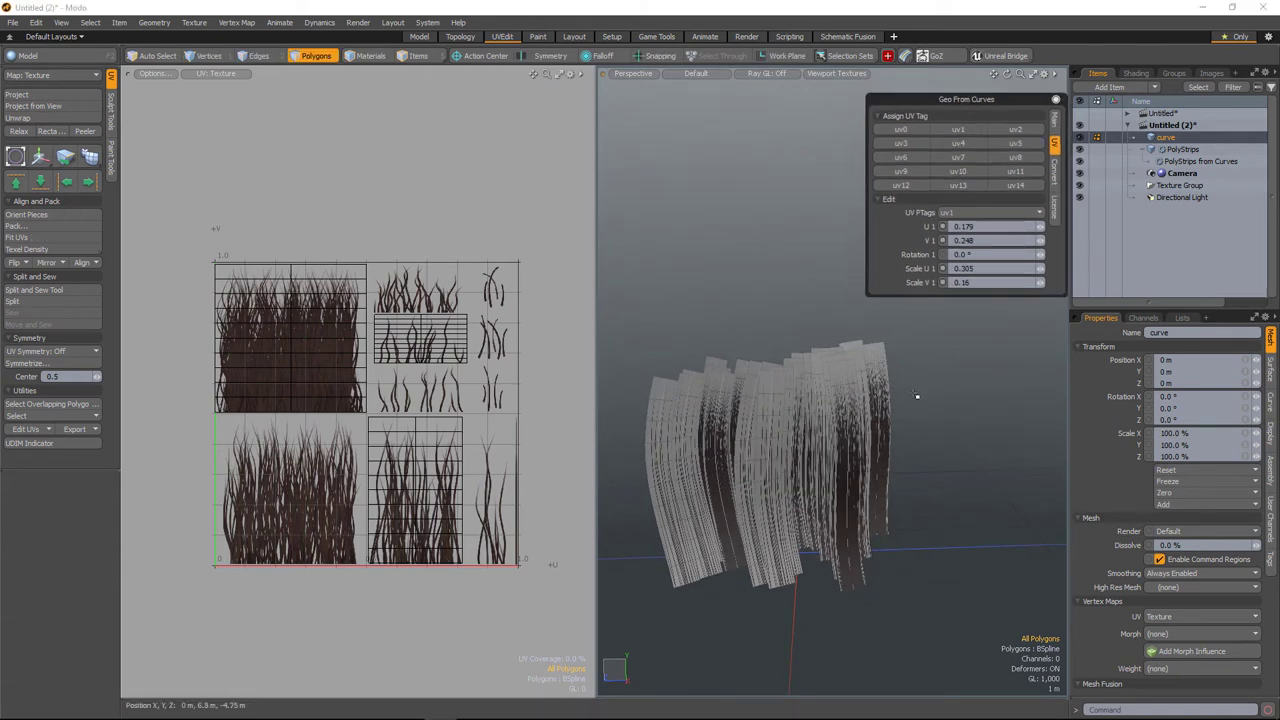
left_click(1136, 74)
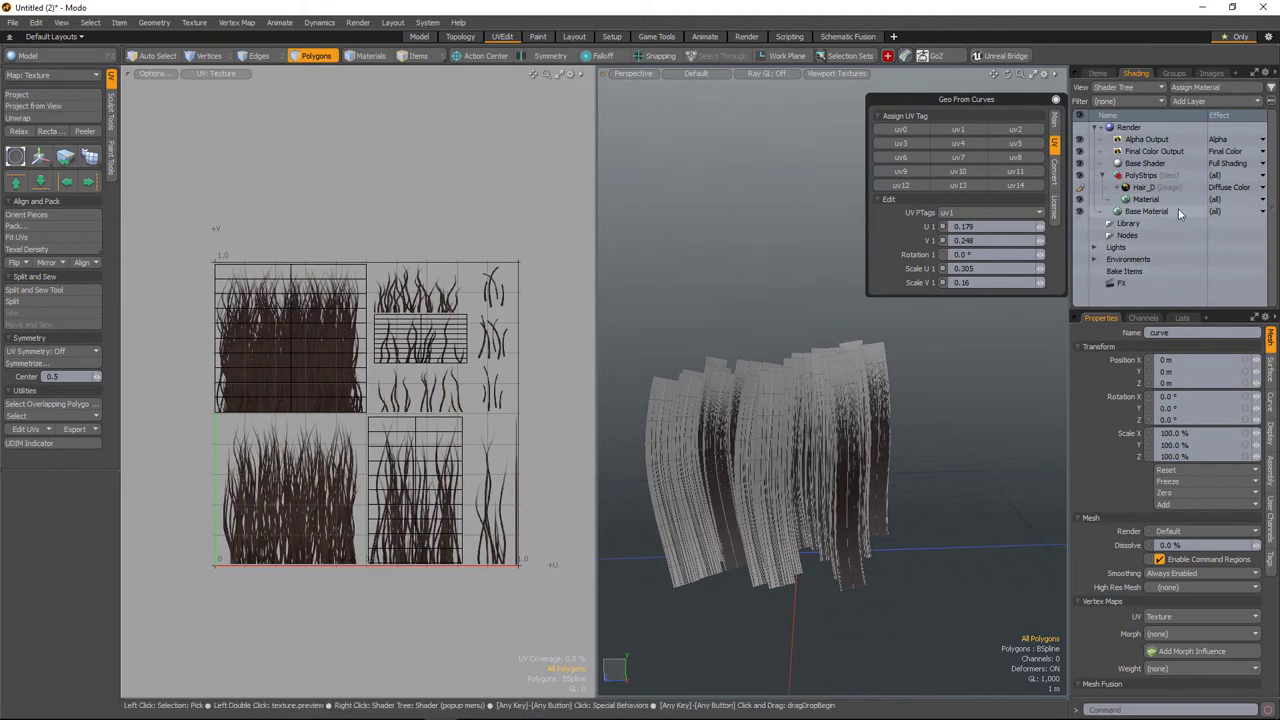
View the Hair_D texture image in the image viewer, and close the viewer
left_click(1147, 192)
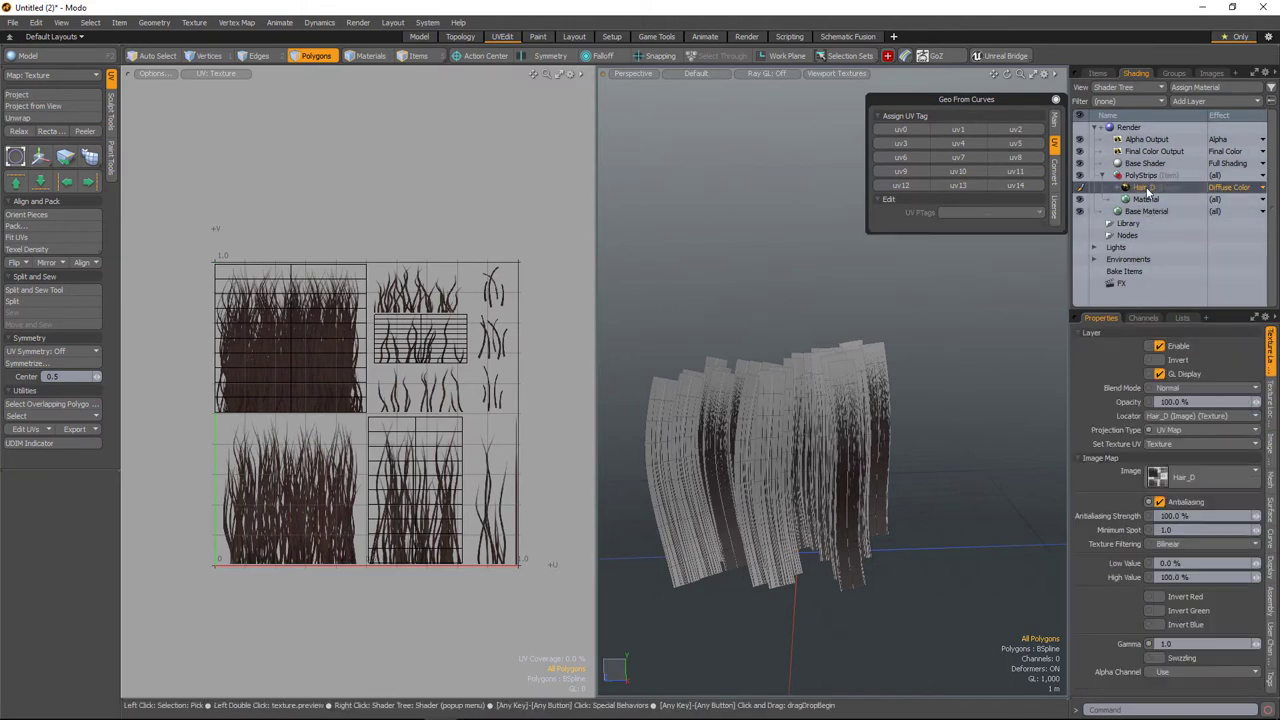
double_click(1123, 188)
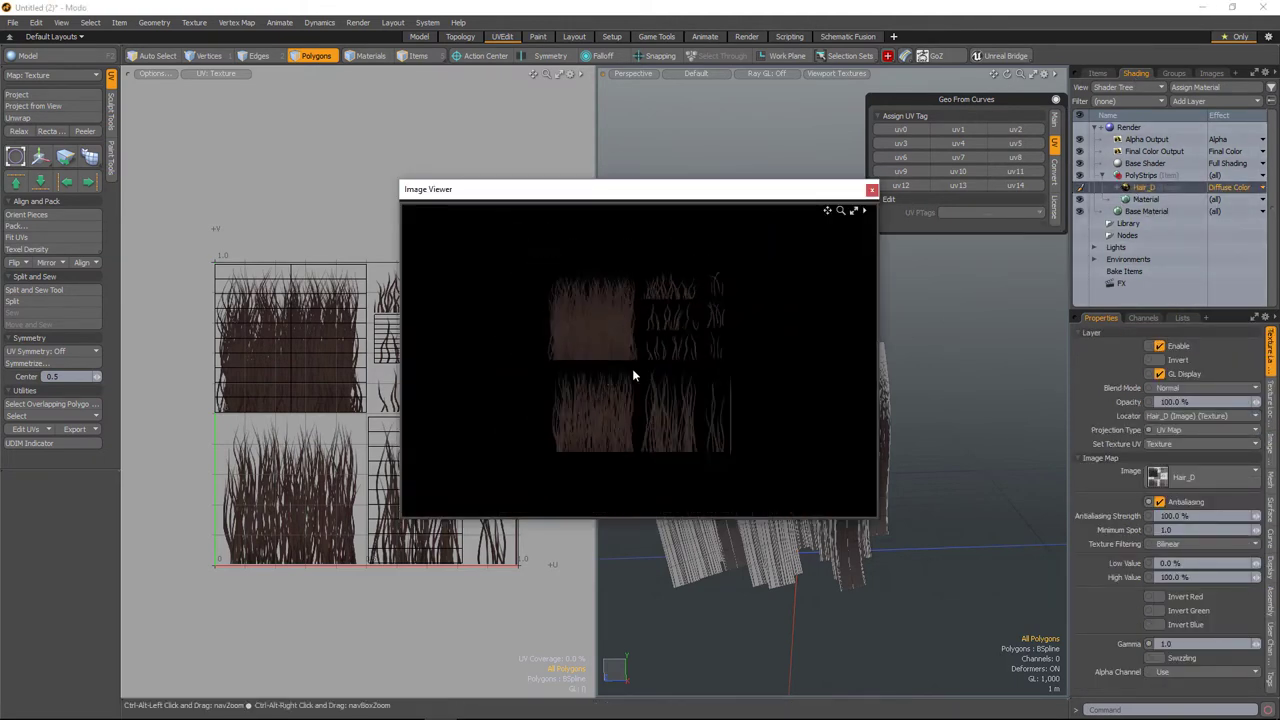
left_click(871, 189)
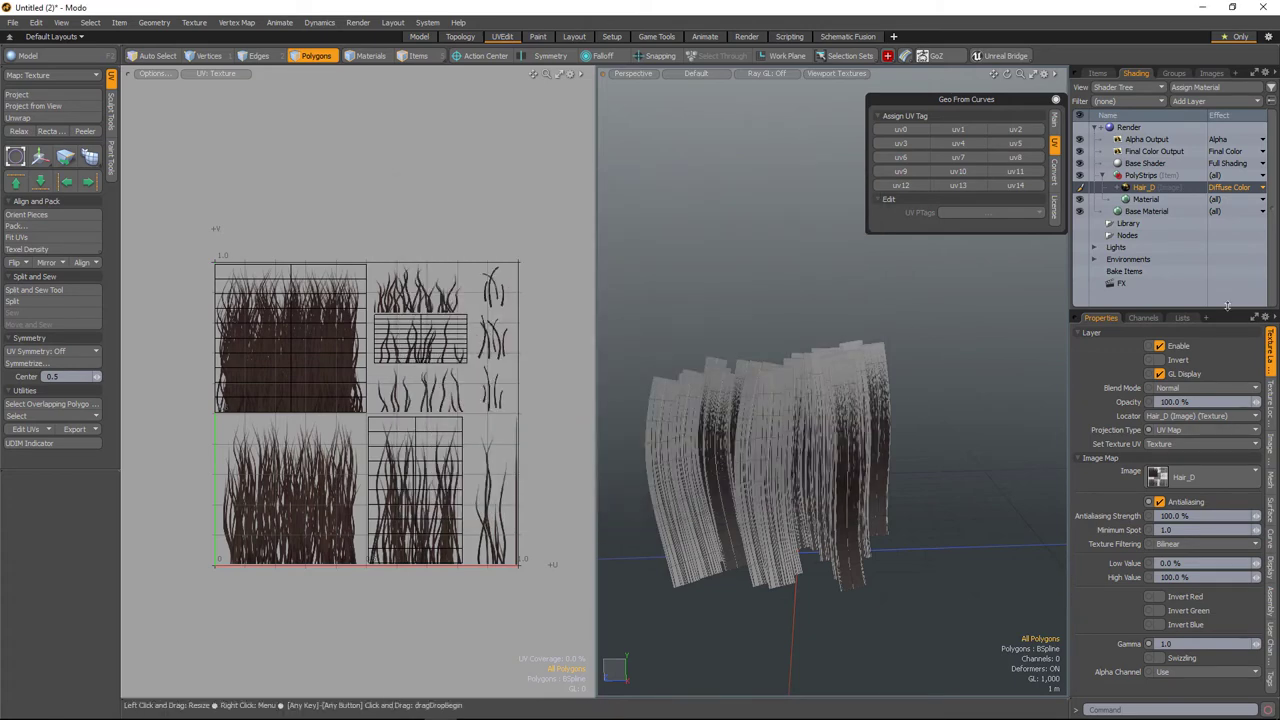
Set the Hair_D layer's effect to RGBA and switch the 3D viewport to Advanced shading
left_click(1236, 187)
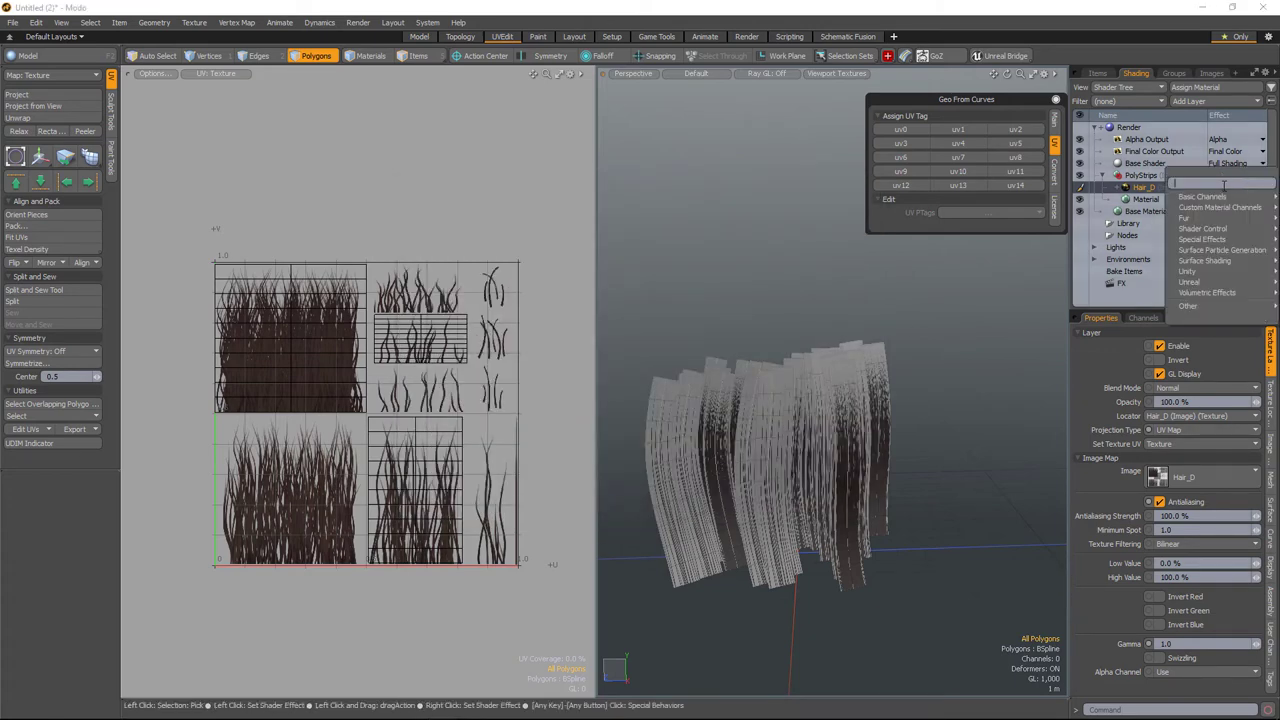
type("rgba")
key("Return")
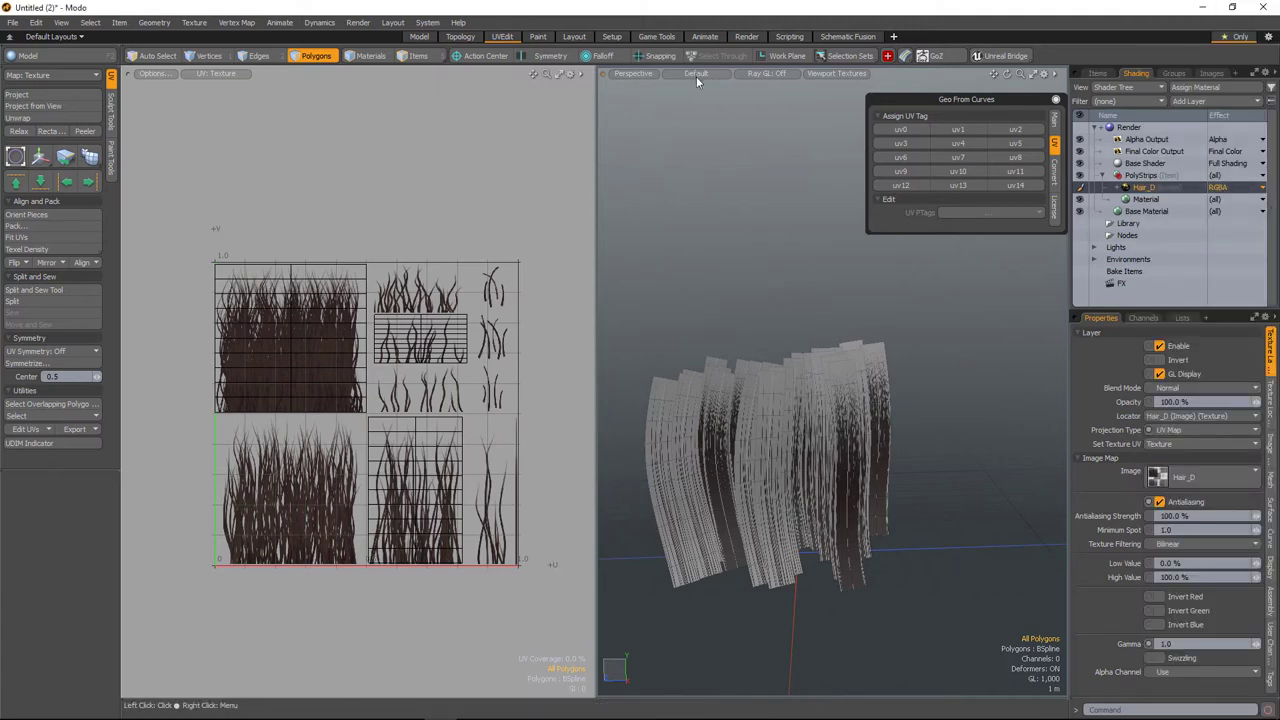
left_click(686, 165)
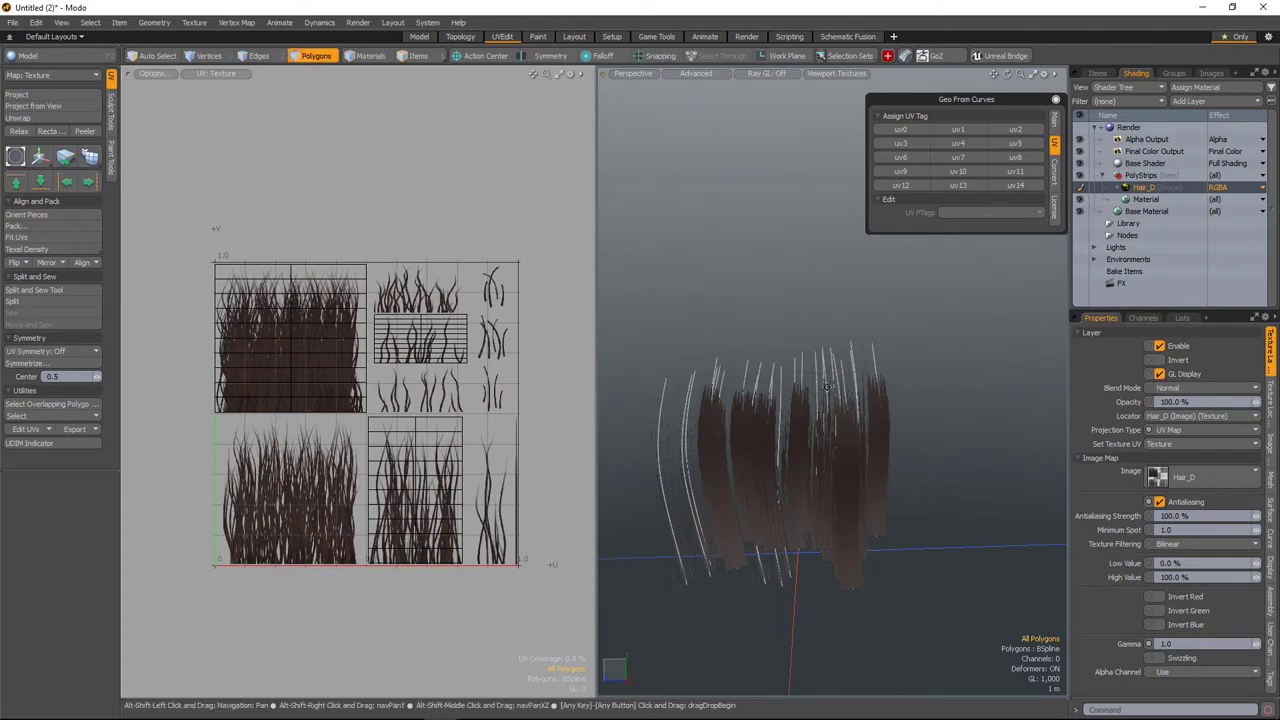
left_click_drag(911, 343, 758, 434, "alt")
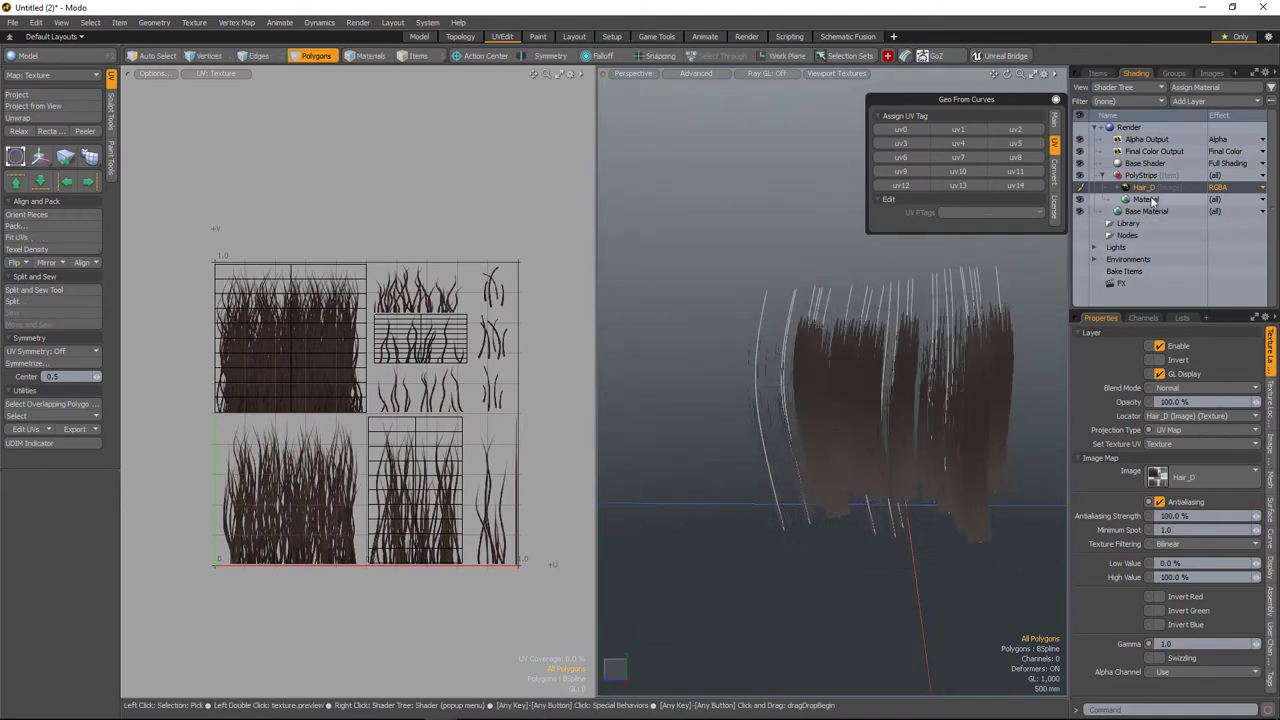
Make the material under the PolyStrips group double sided
left_click(1146, 199)
left_click(1158, 649)
left_click_drag(838, 508, 945, 381, "alt")
Select the PolyStrips mesh item in the scene's item list
left_click(1098, 73)
left_click_drag(868, 338, 966, 437, "alt+shift")
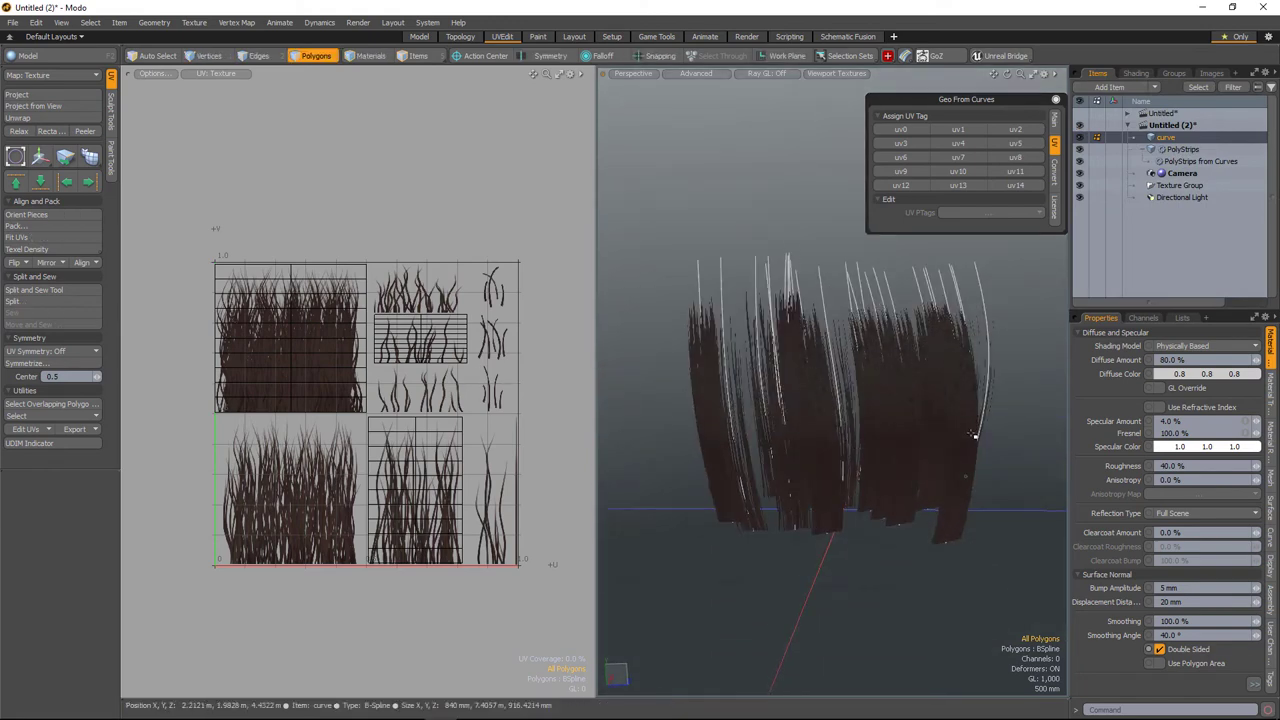
left_click(1089, 150)
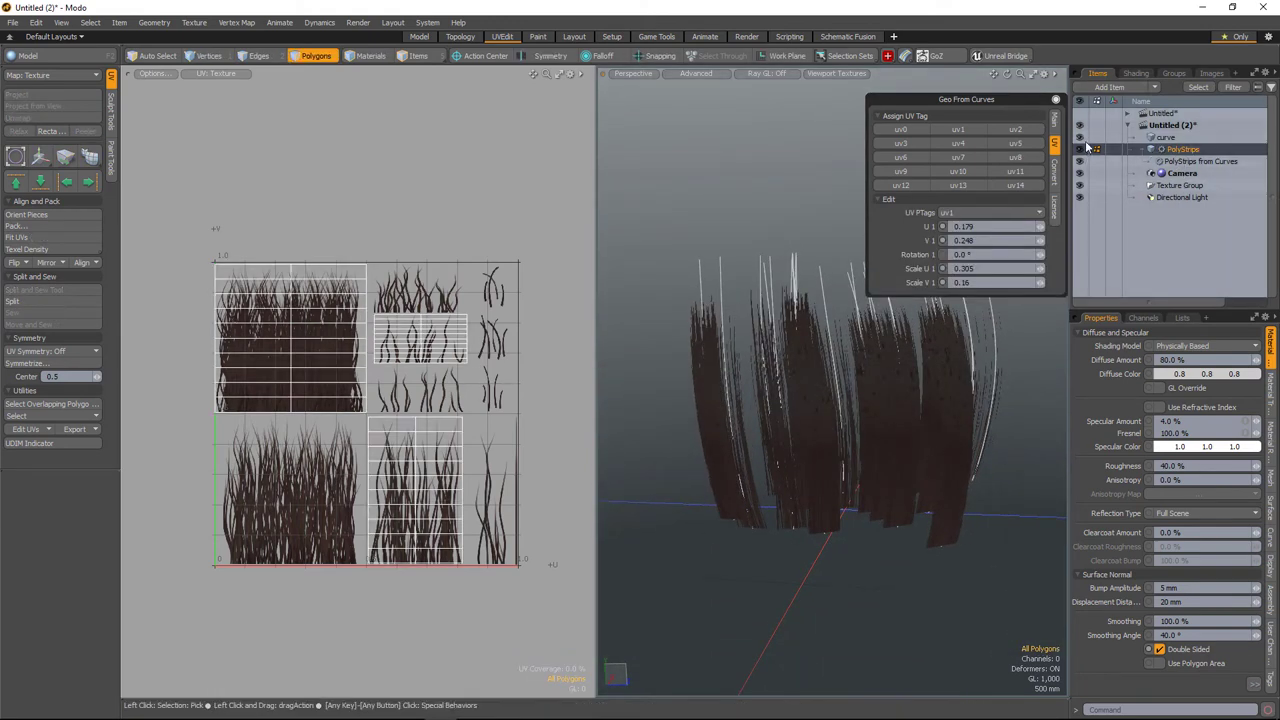
left_click_drag(790, 445, 1023, 377, "alt")
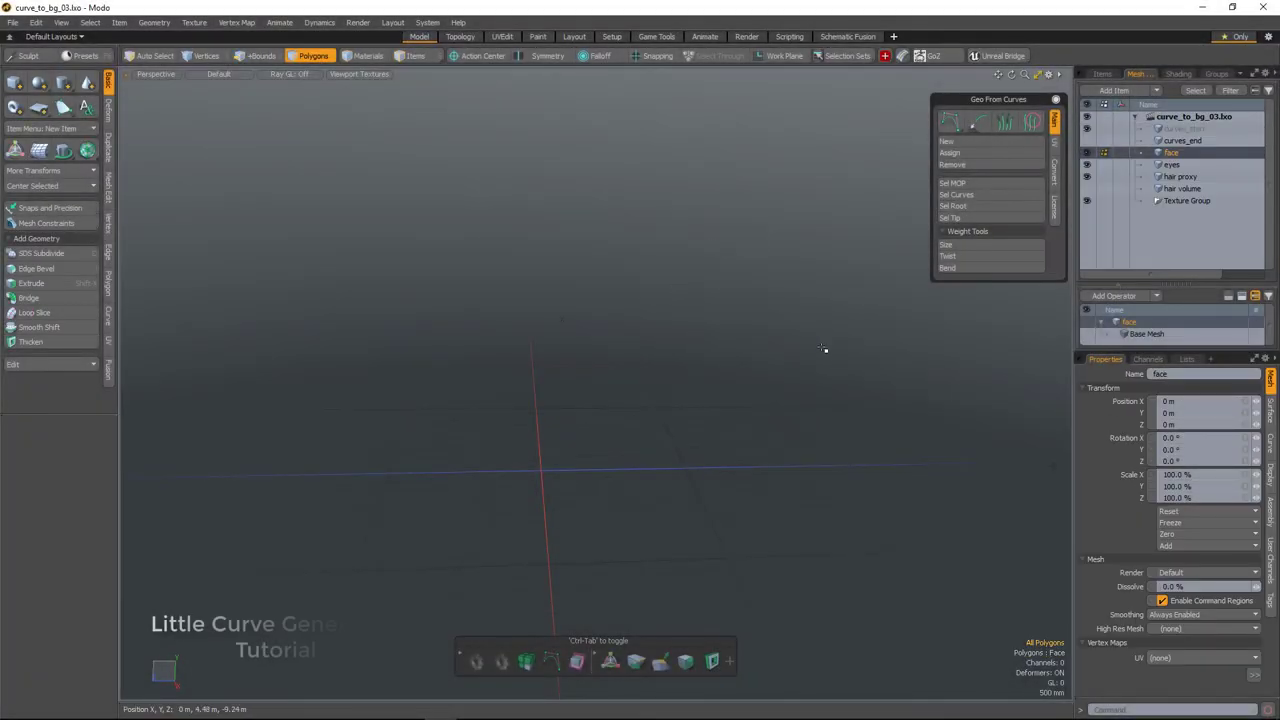
Examine the head and its sculpted hair proxy from several angles in the curve_to_bg_03.lxo scene
left_click_drag(820, 354, 670, 424, "alt")
key("KP_8")
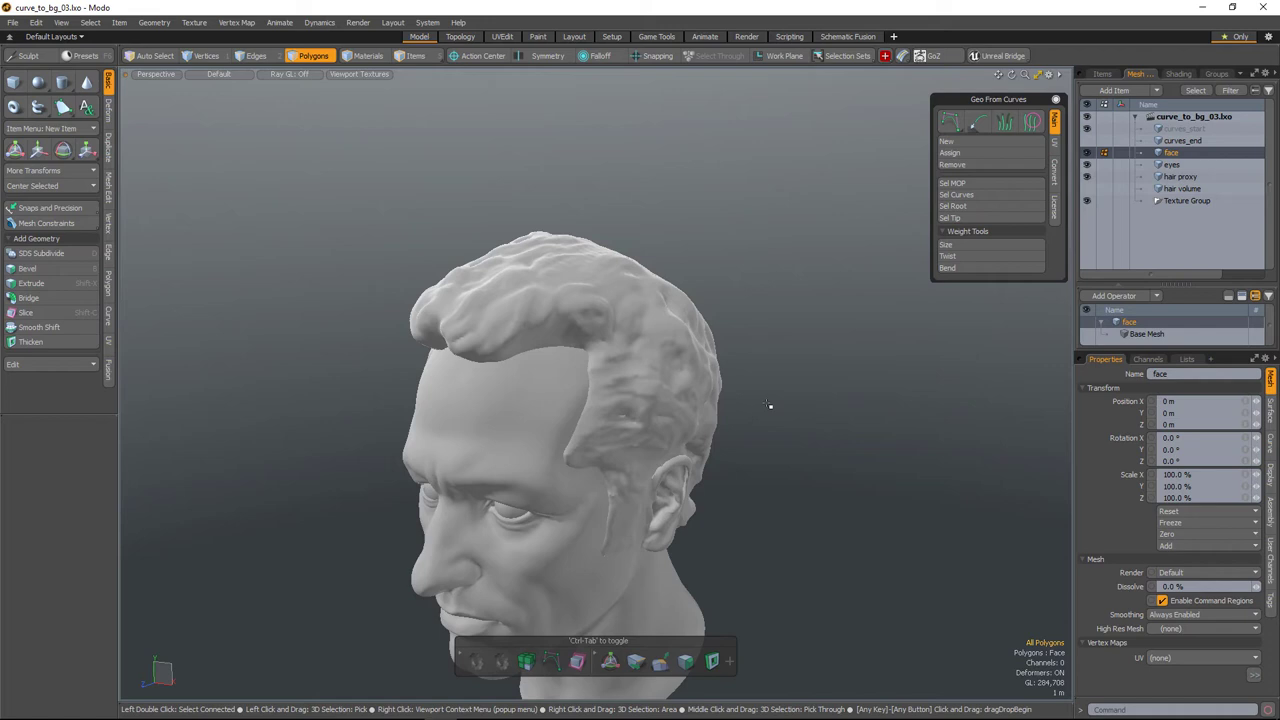
left_click_drag(770, 406, 918, 436, "alt")
scroll(757, 429, "up", 2)
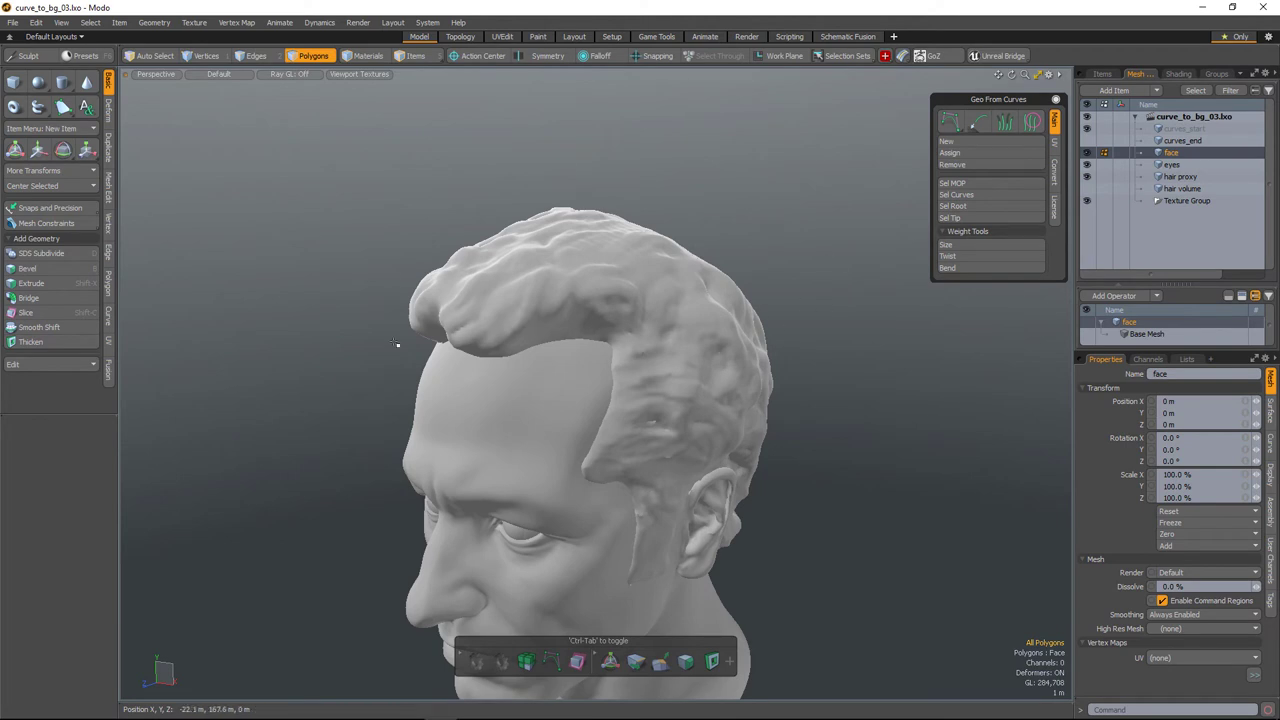
left_click_drag(707, 317, 714, 381, "alt")
left_click_drag(452, 310, 537, 397, "alt")
left_click_drag(704, 384, 597, 224, "alt")
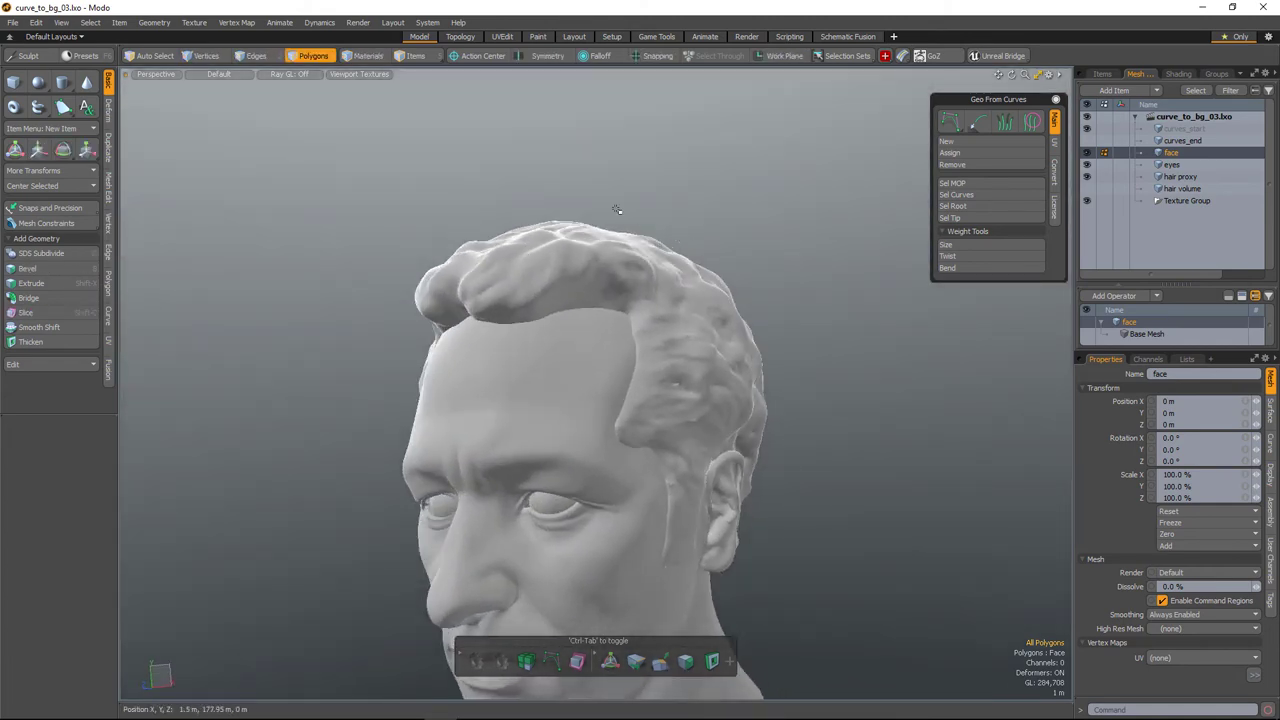
left_click_drag(523, 343, 700, 420, "alt")
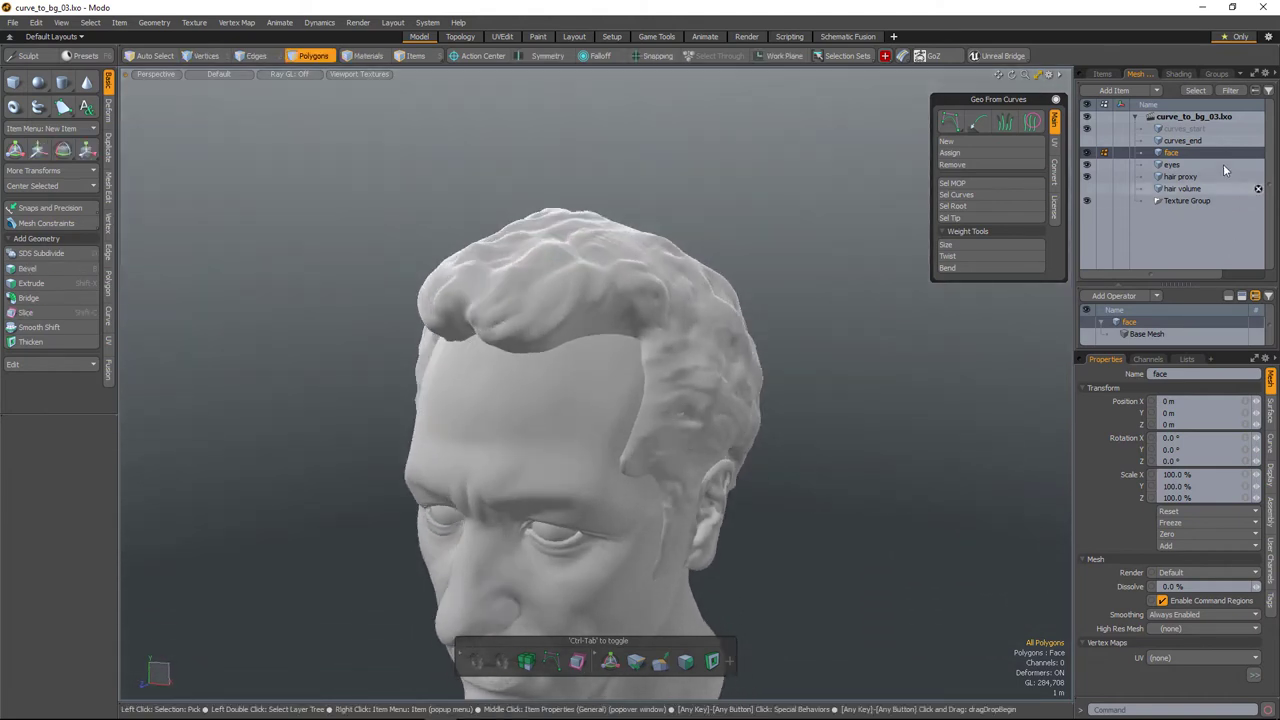
Select the curves_start mesh and hide the eyes and face meshes so only the hair proxy is shown
left_click(1176, 129)
left_click_drag(592, 342, 604, 396, "alt")
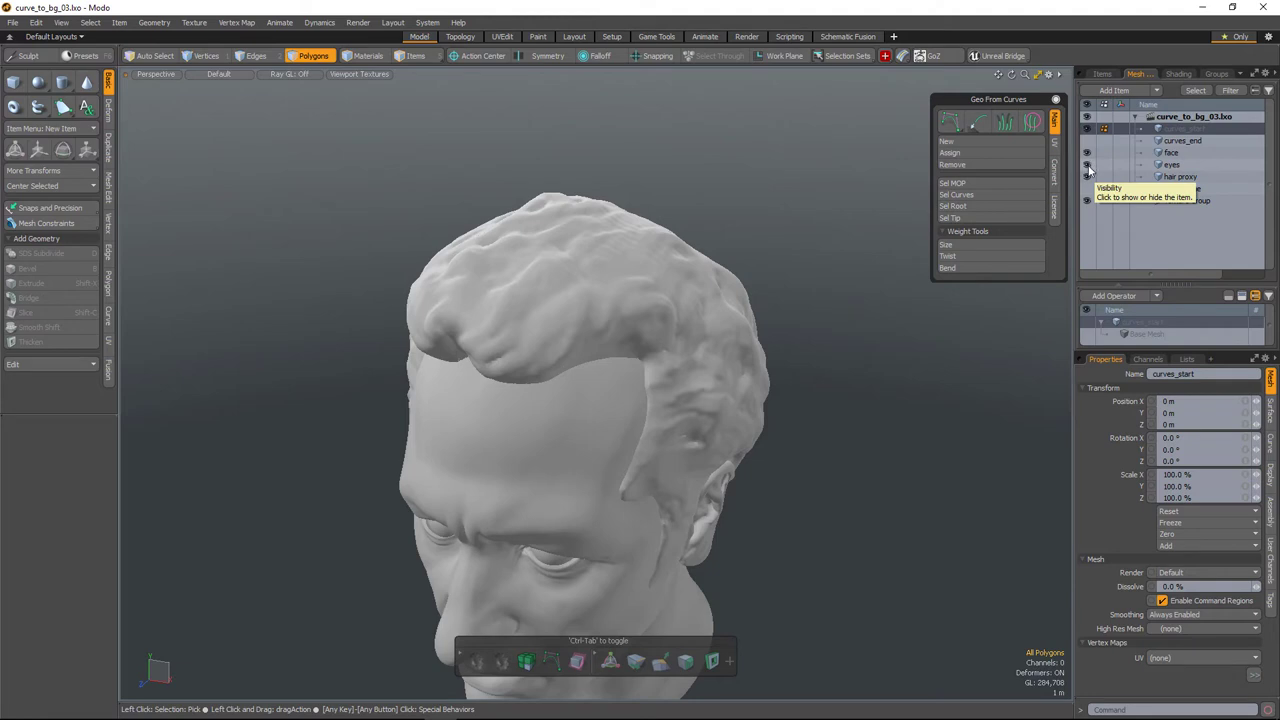
left_click_drag(1088, 166, 1088, 153)
left_click_drag(817, 440, 778, 356, "alt")
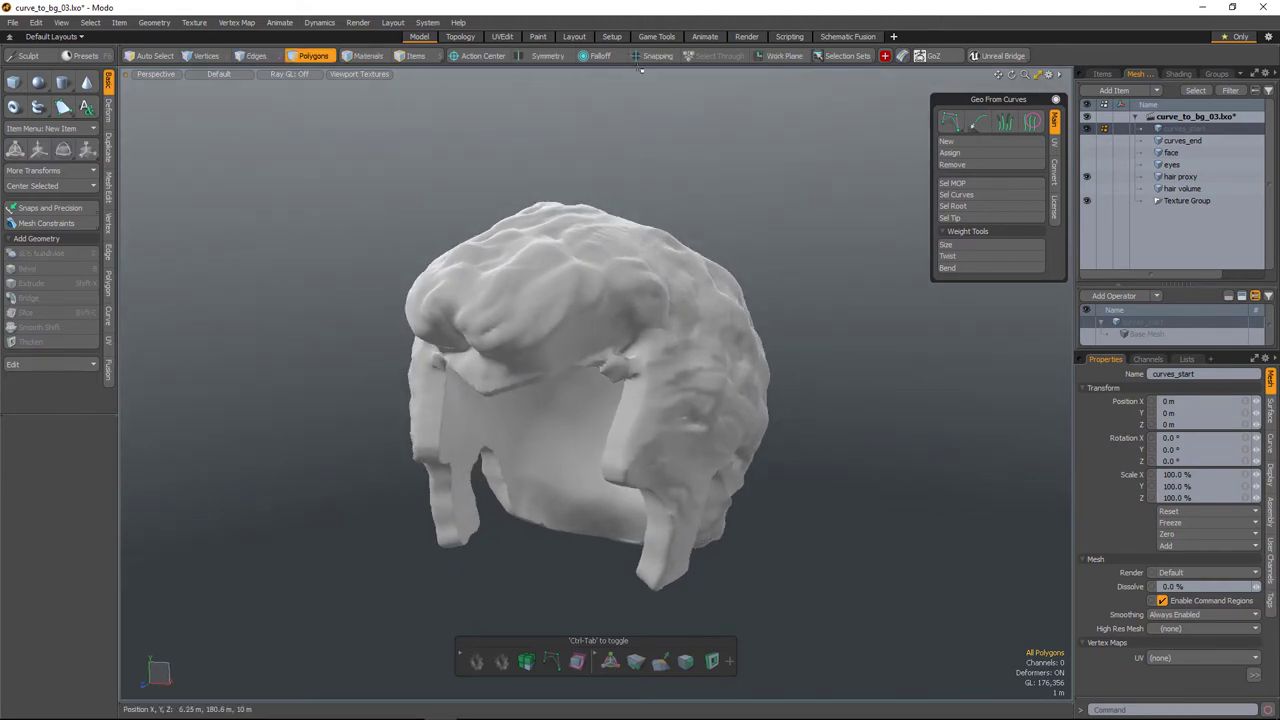
Enable Constrain to Background with the geometry constraint set to Point
left_click_drag(650, 56, 665, 140)
left_click(62, 480)
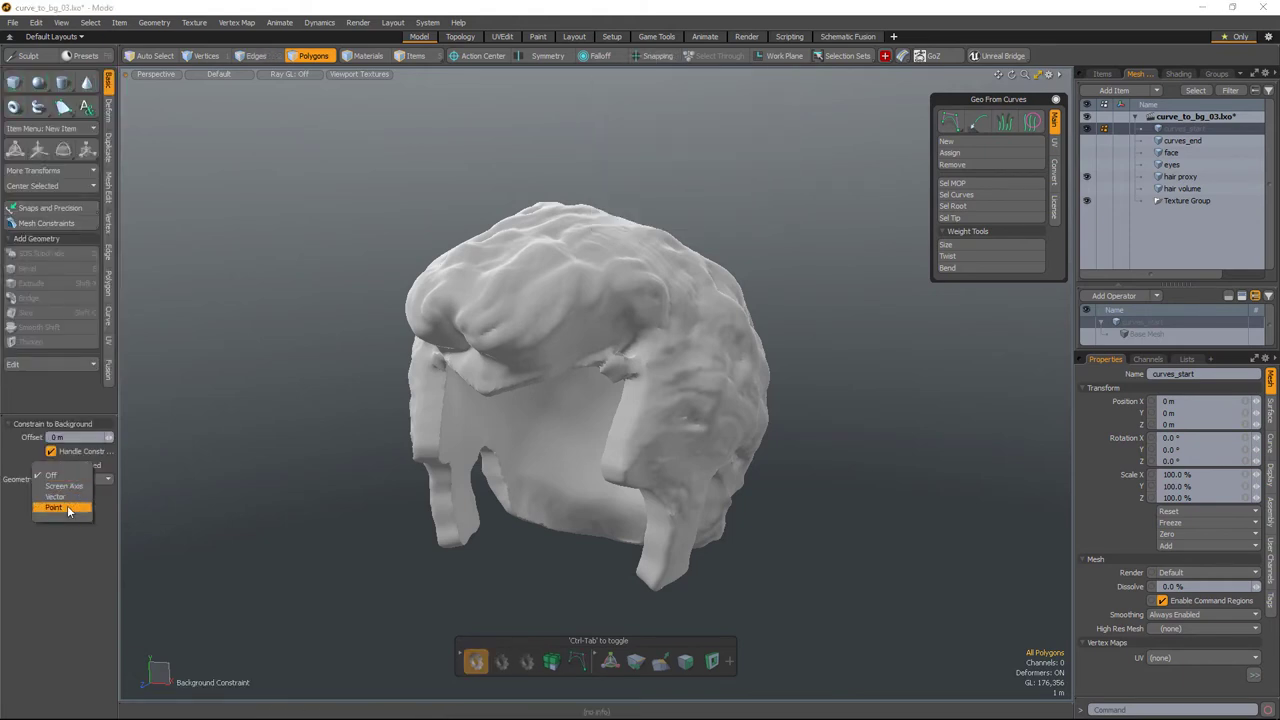
left_click(55, 508)
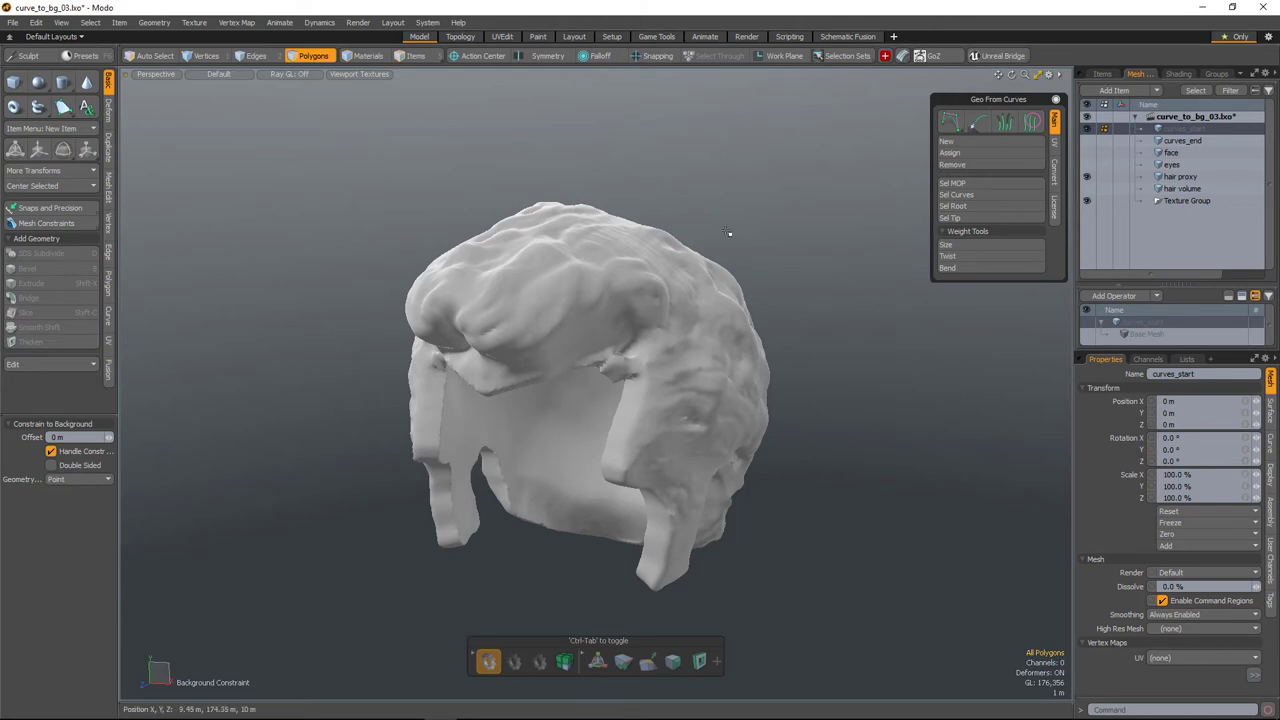
Try to draw a B-spline strand constrained to the front of the hair proxy
left_click(951, 122)
scroll(560, 340, "up", 2)
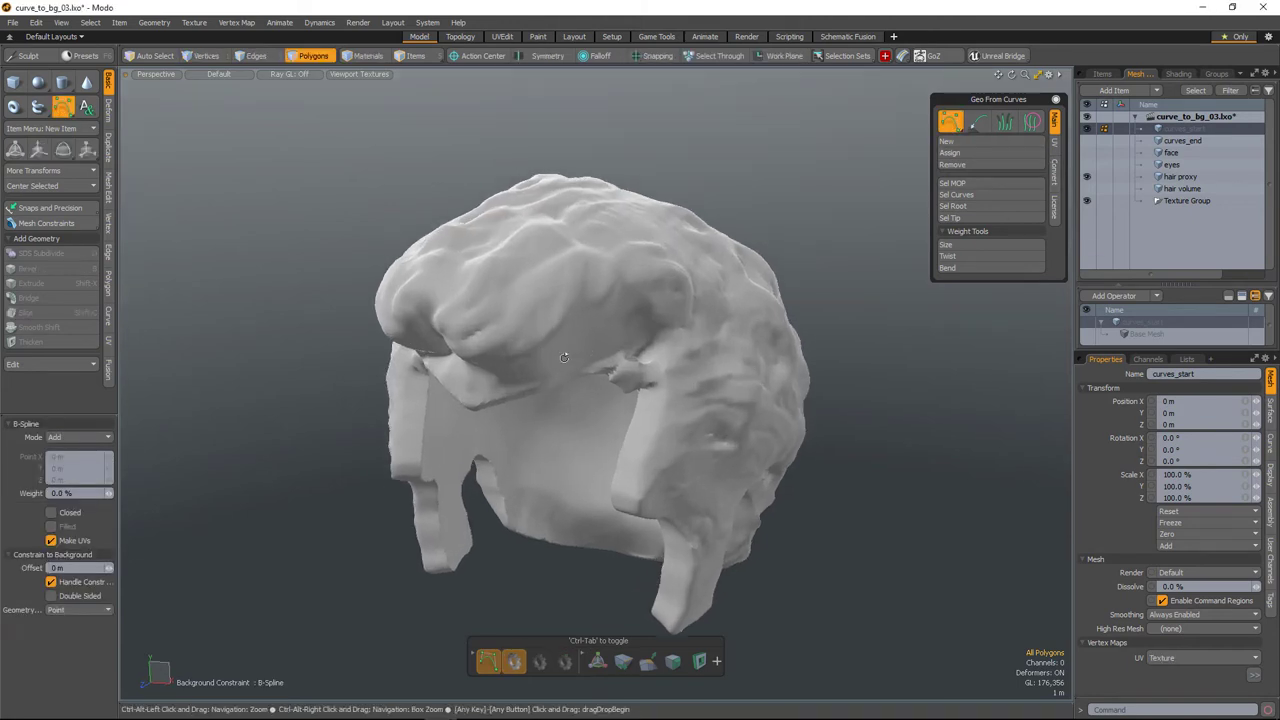
mouse_move(545, 322)
left_mouse_down("alt")
mouse_move(537, 298)
mouse_move(525, 322)
left_mouse_up("alt")
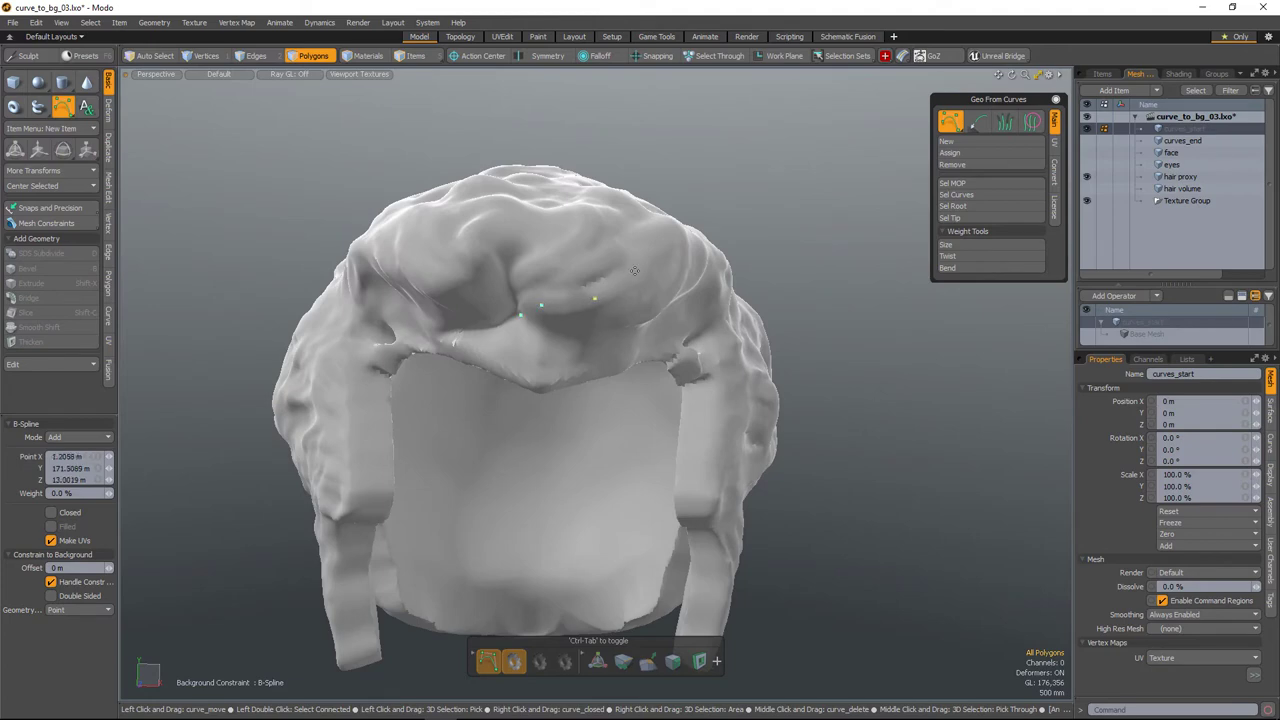
left_click_drag(634, 270, 560, 319, "alt")
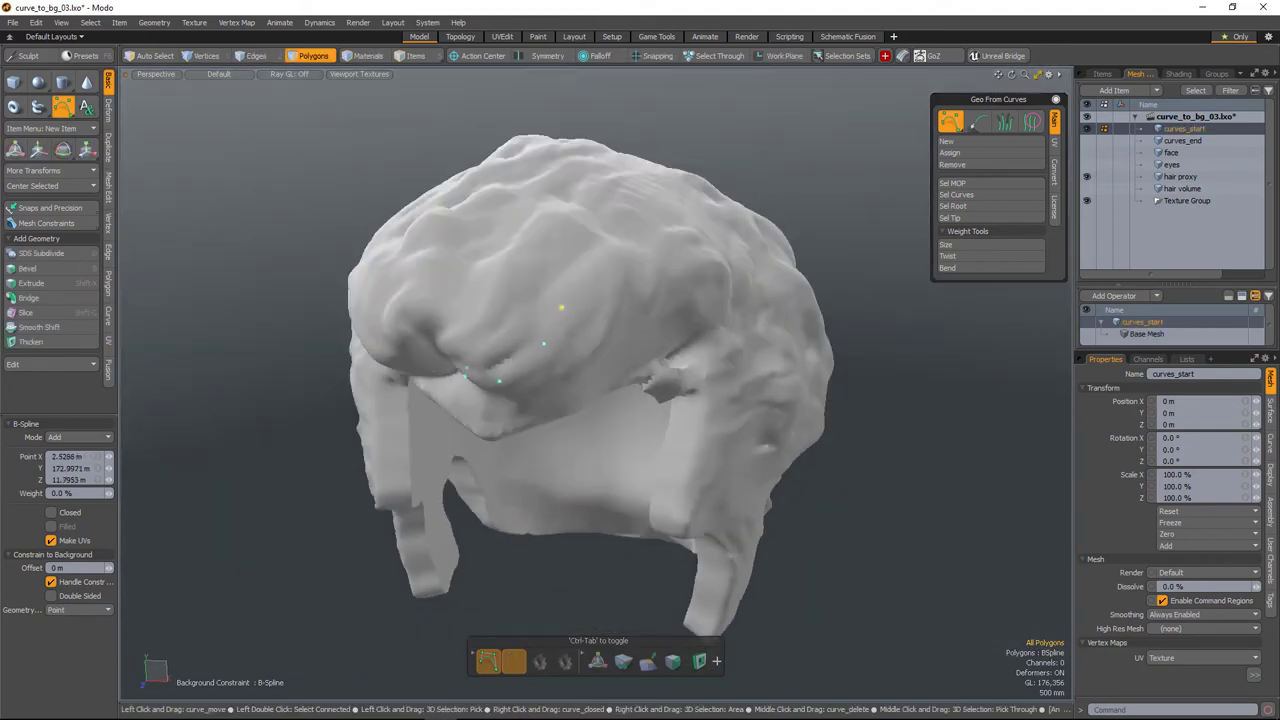
left_click_drag(580, 390, 542, 400, "alt")
left_click(951, 124)
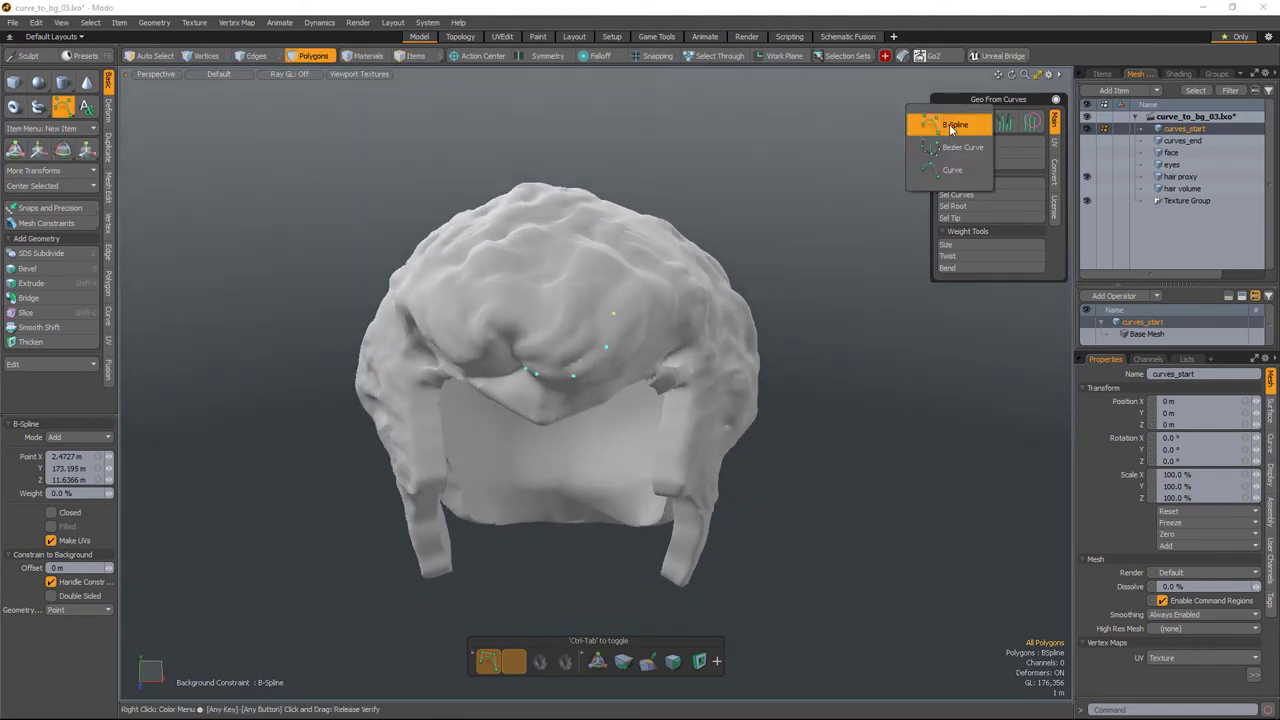
left_click(953, 125)
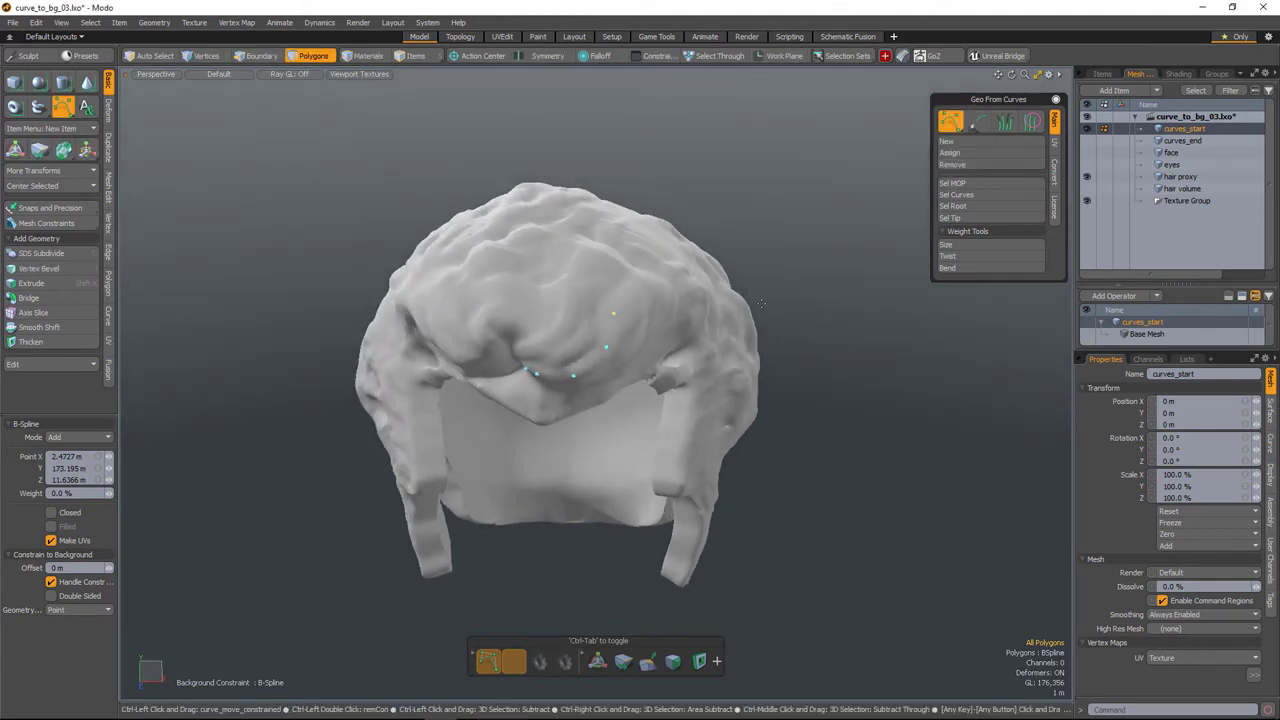
Undo the B-spline points placed on the front of the hair proxy
key("ctrl+z")
key("ctrl+z")
key("ctrl+z")
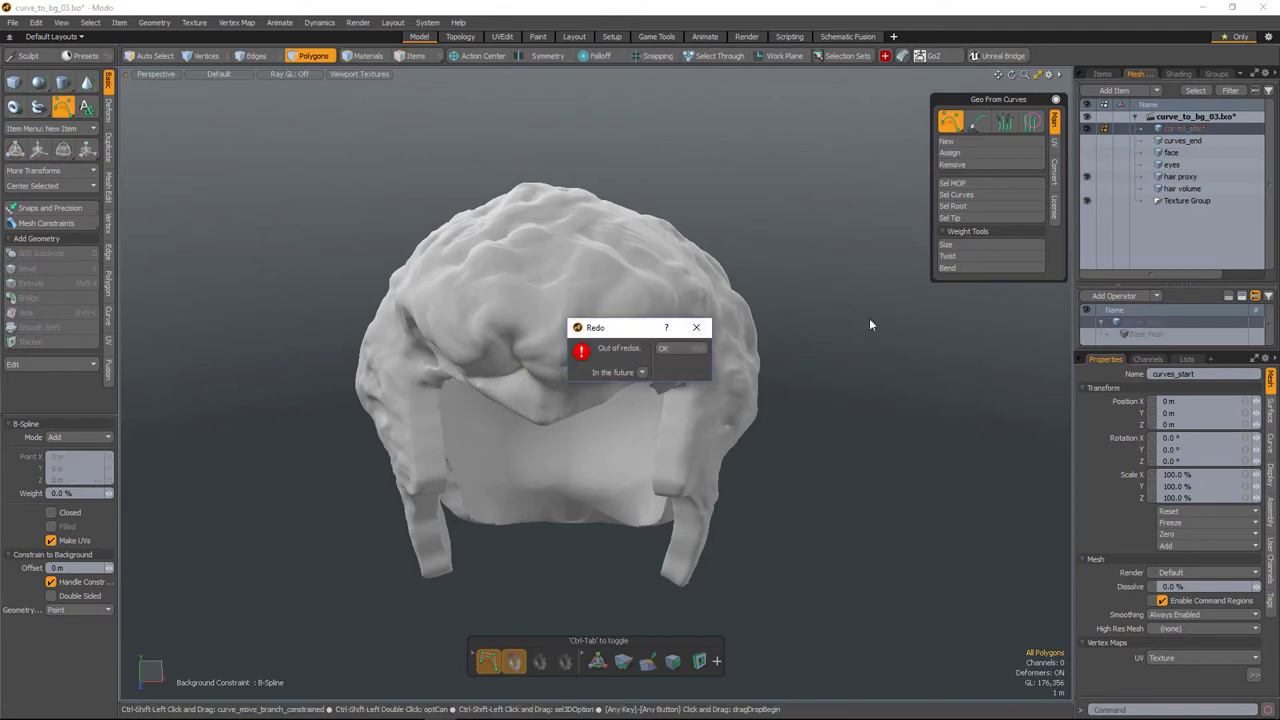
left_click(669, 354)
Draw two separate B-spline strands running from the front hairline up over the fringe of the hair proxy
scroll(546, 360, "up", 3)
left_click_drag(556, 408, 550, 328, "alt")
left_click(602, 316)
left_click(634, 298)
left_click_drag(683, 232, 571, 330, "alt")
left_click(539, 349, "shift")
left_click(557, 316)
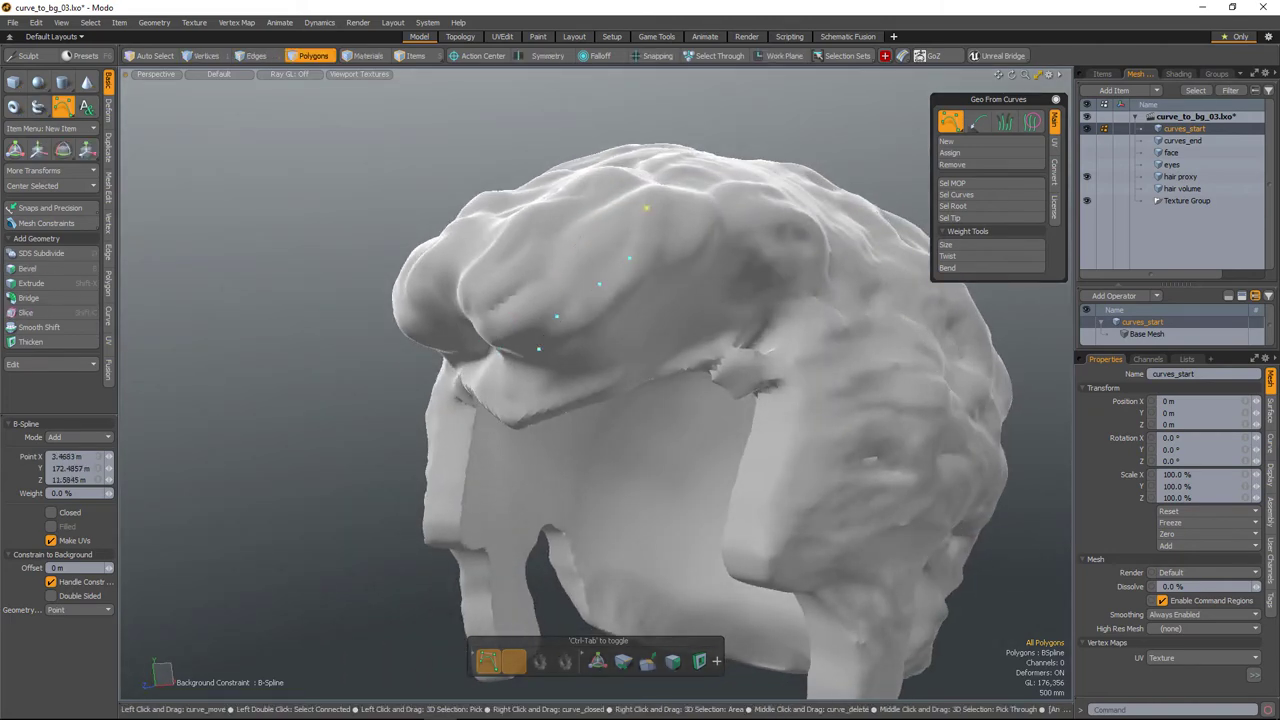
Draw two more B-spline strands from the hairline upward, moving from the fringe toward the temple
left_click_drag(676, 285, 548, 370, "alt")
left_click(579, 378, "shift")
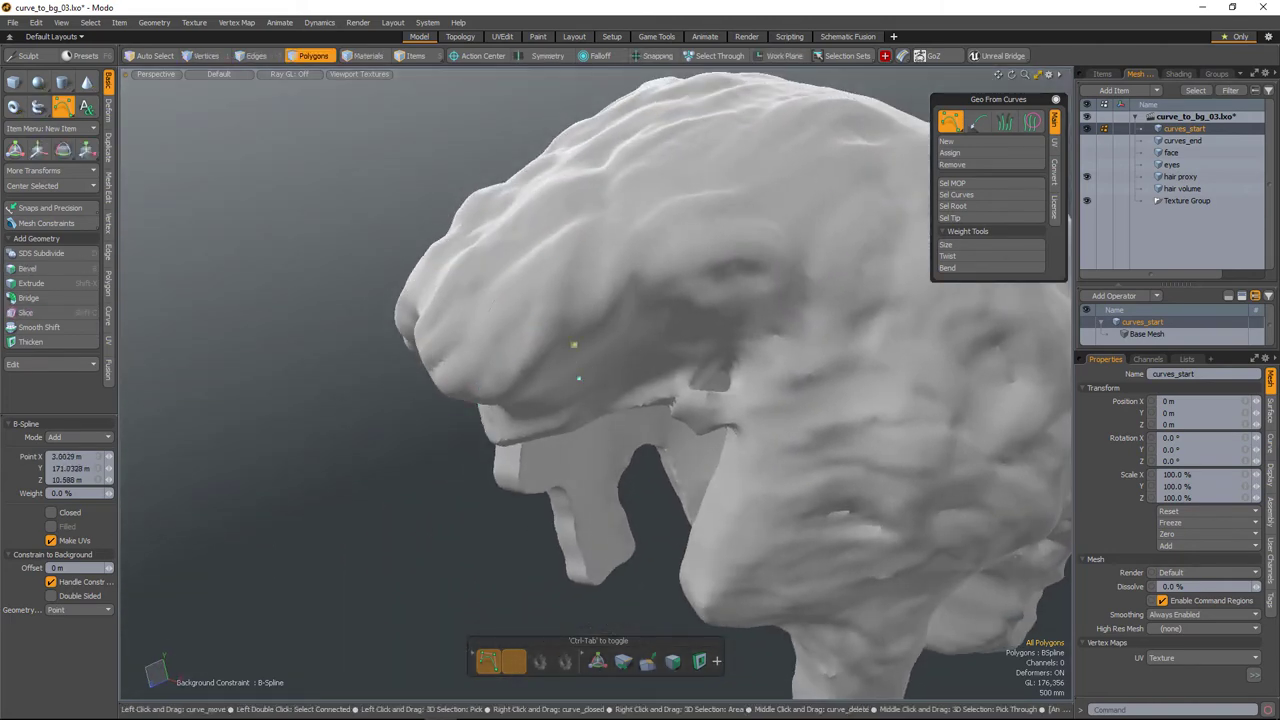
left_click_drag(629, 205, 620, 345, "alt")
scroll(620, 345, "down", 3)
left_click(615, 379, "shift")
left_click(630, 342)
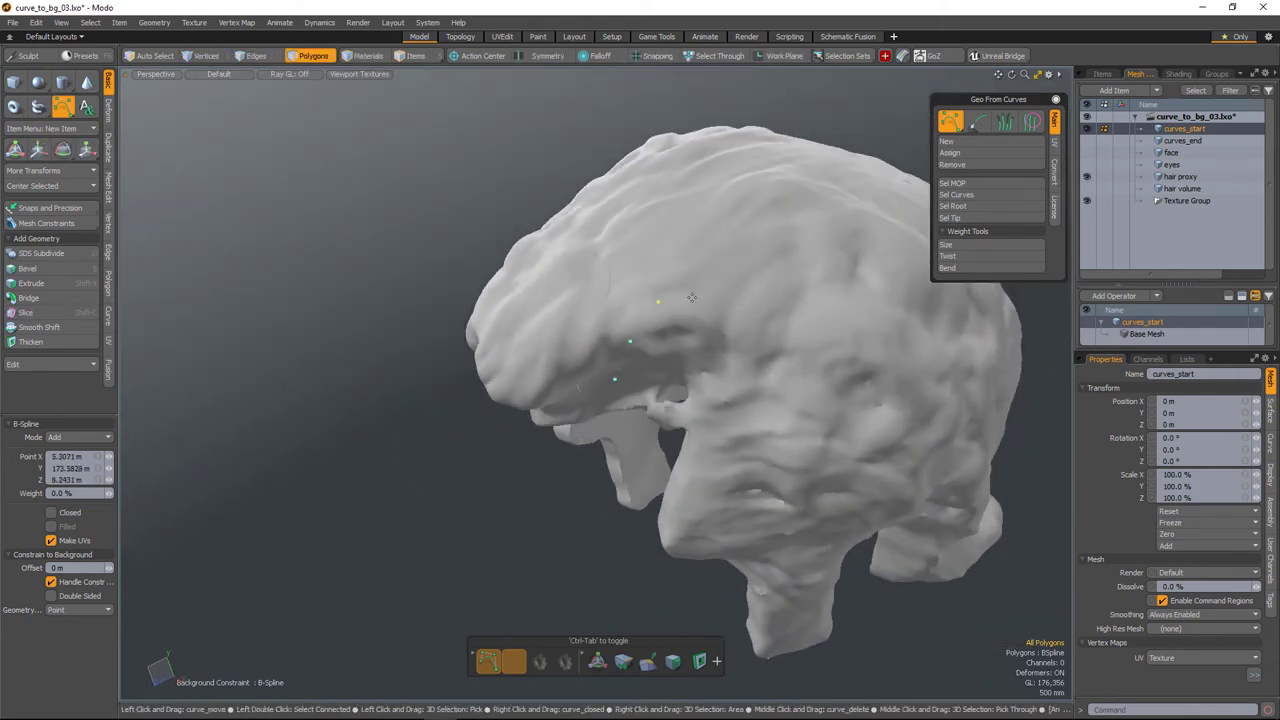
Draw further B-spline strands from the temple hairline curving up and back over the side of the hair proxy
left_click_drag(695, 372, 638, 342, "alt")
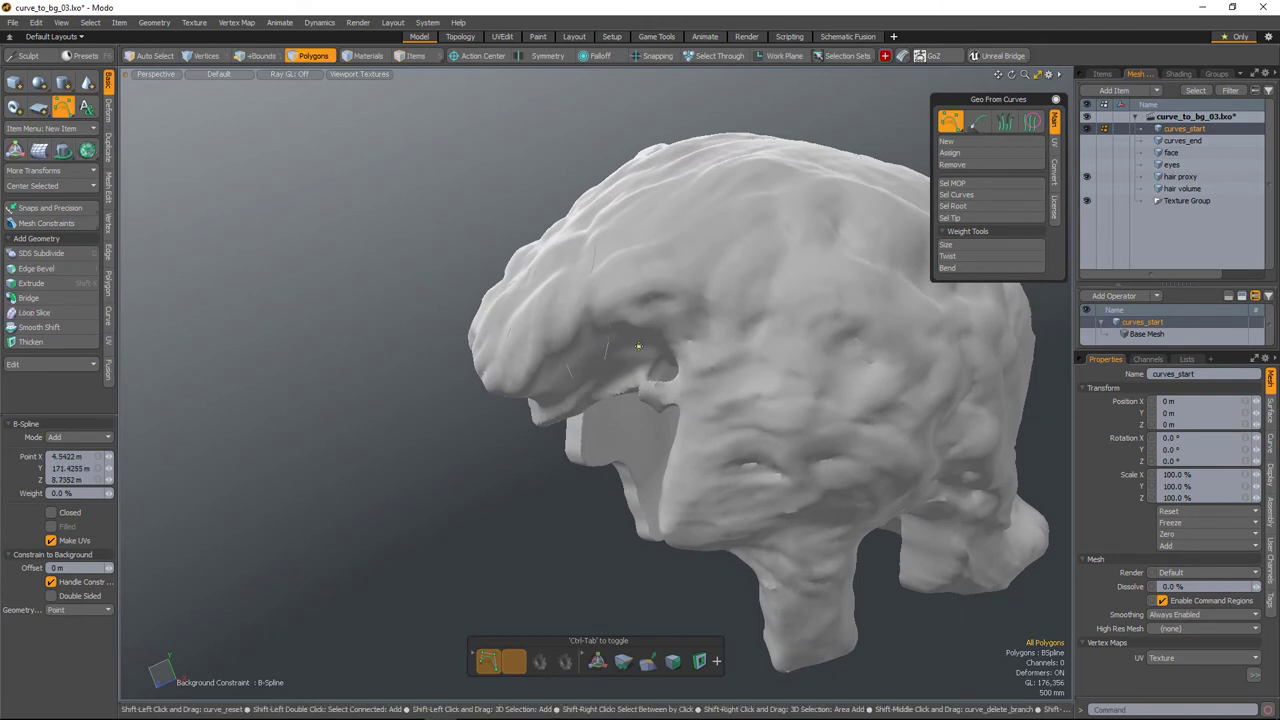
left_click(635, 333)
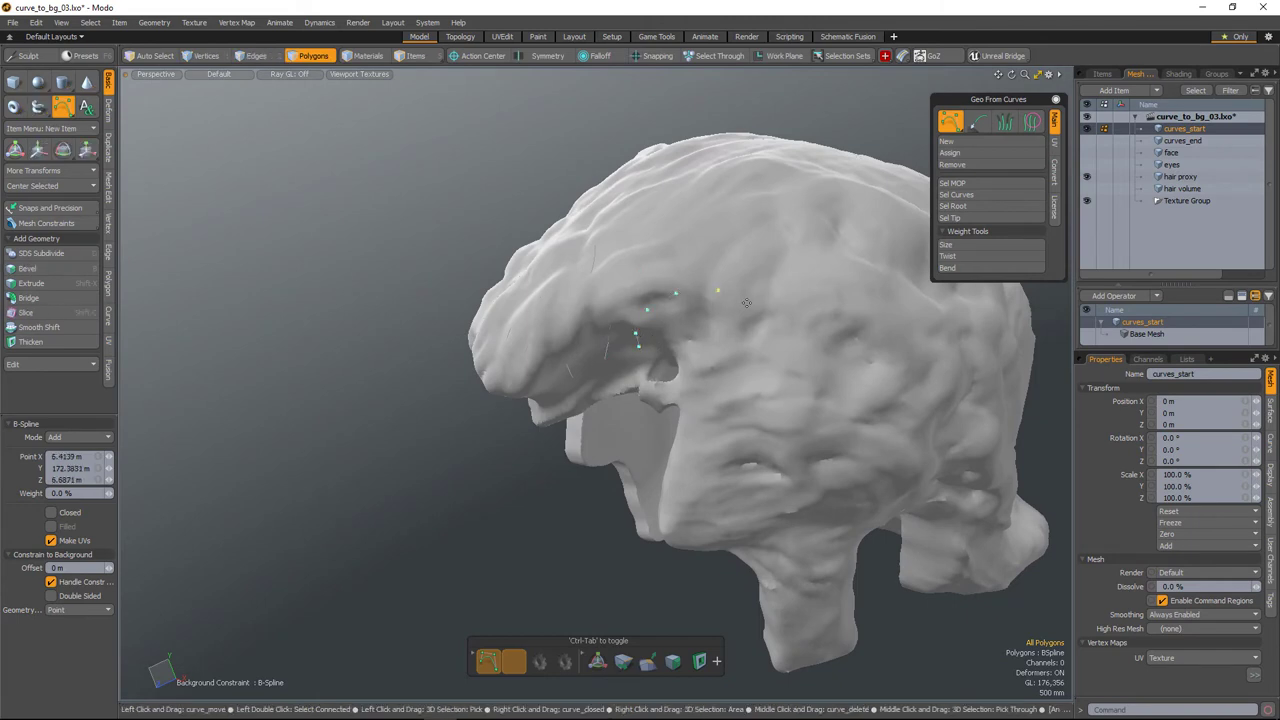
left_click_drag(743, 310, 775, 326, "alt")
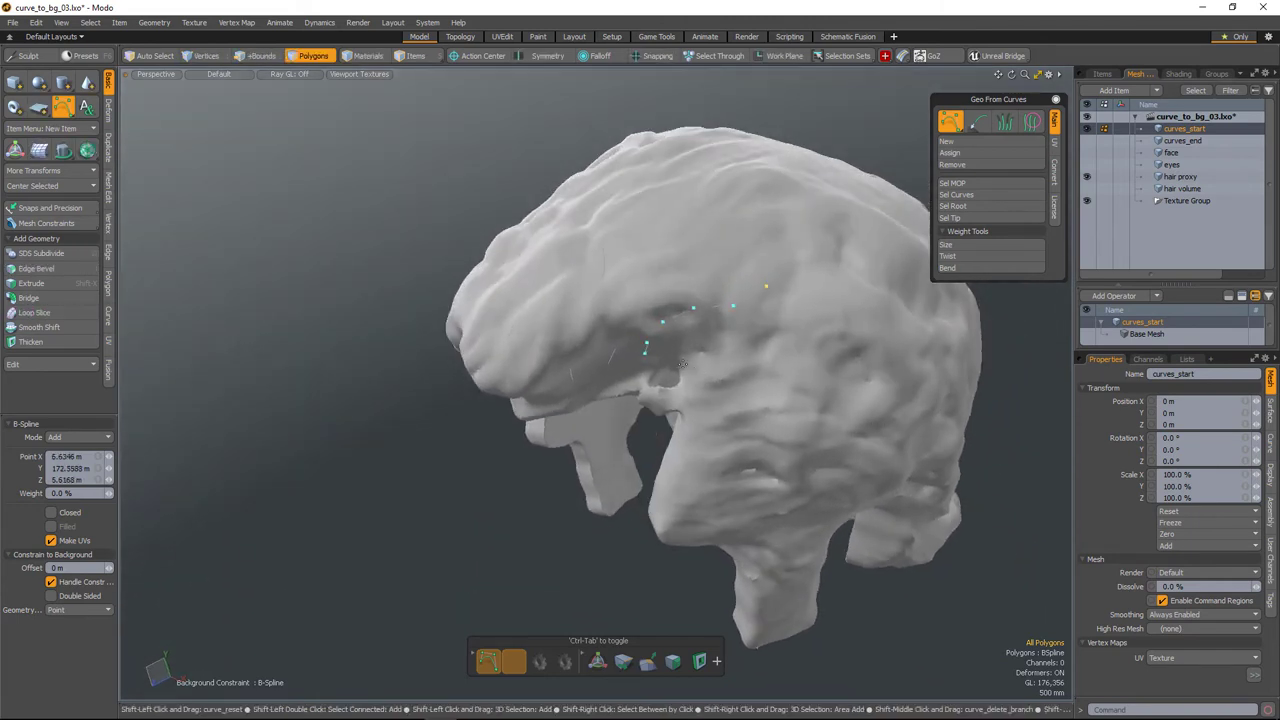
left_click(682, 363, "shift")
left_click_drag(817, 370, 760, 370, "alt")
Draw B-spline strands running backward across the side hair below the temple, and drop the B-Spline tool
left_click(682, 404, "shift")
left_click(709, 411)
left_click(694, 411)
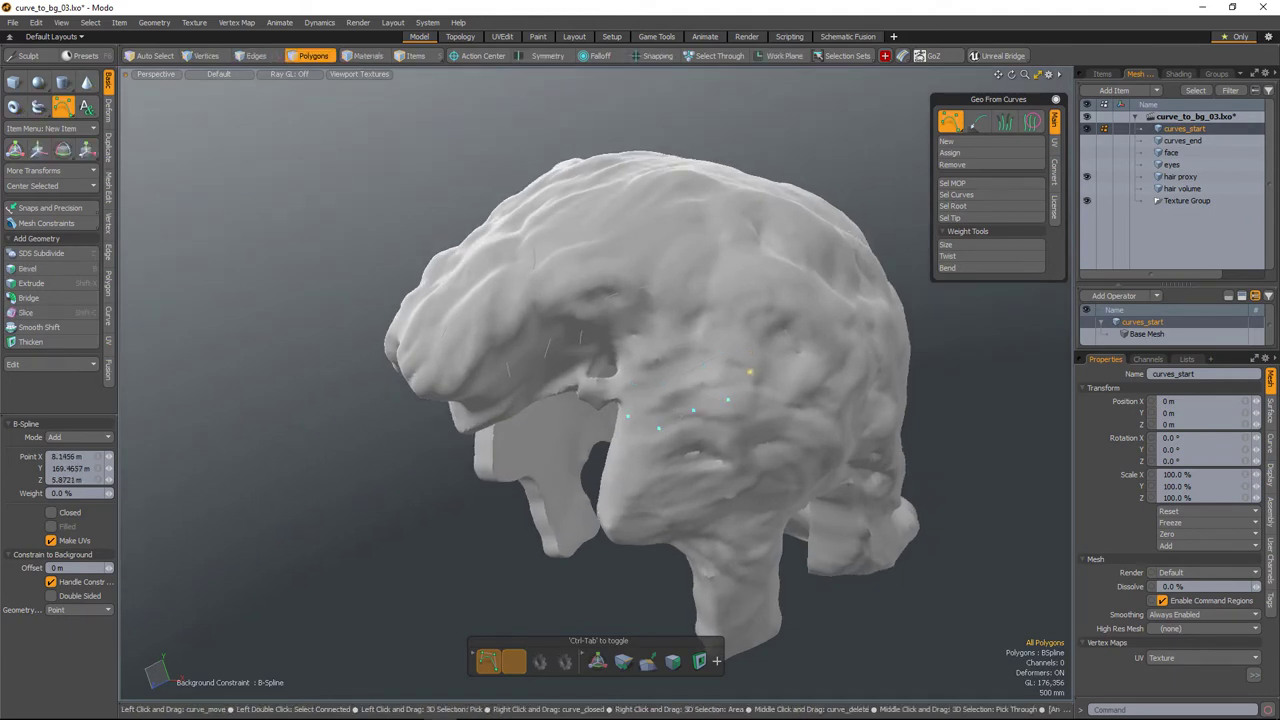
key("space")
left_click_drag(518, 580, 436, 556, "alt+shift")
left_click_drag(772, 422, 666, 411, "alt")
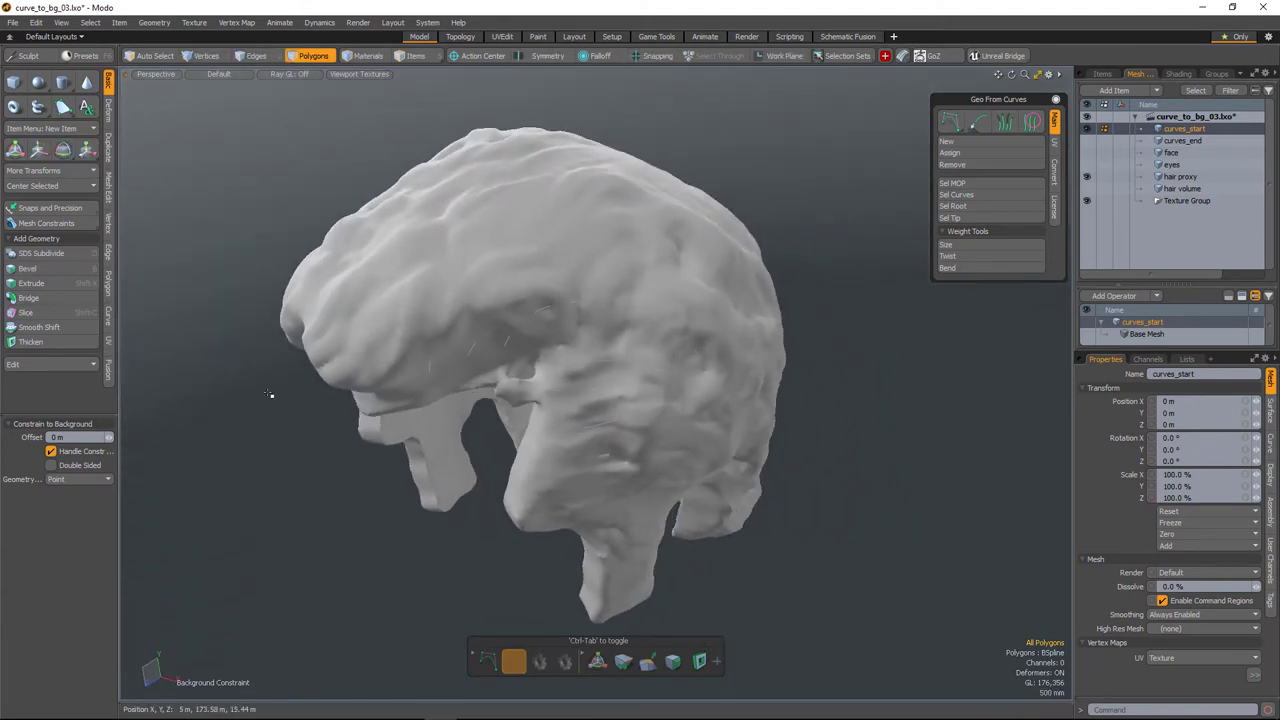
Turn off Make Inactive Same as Active in the viewport's inactive mesh properties so the hair proxy uses its own Wireframe shading
key("ctrl")
key("ctrl+3")
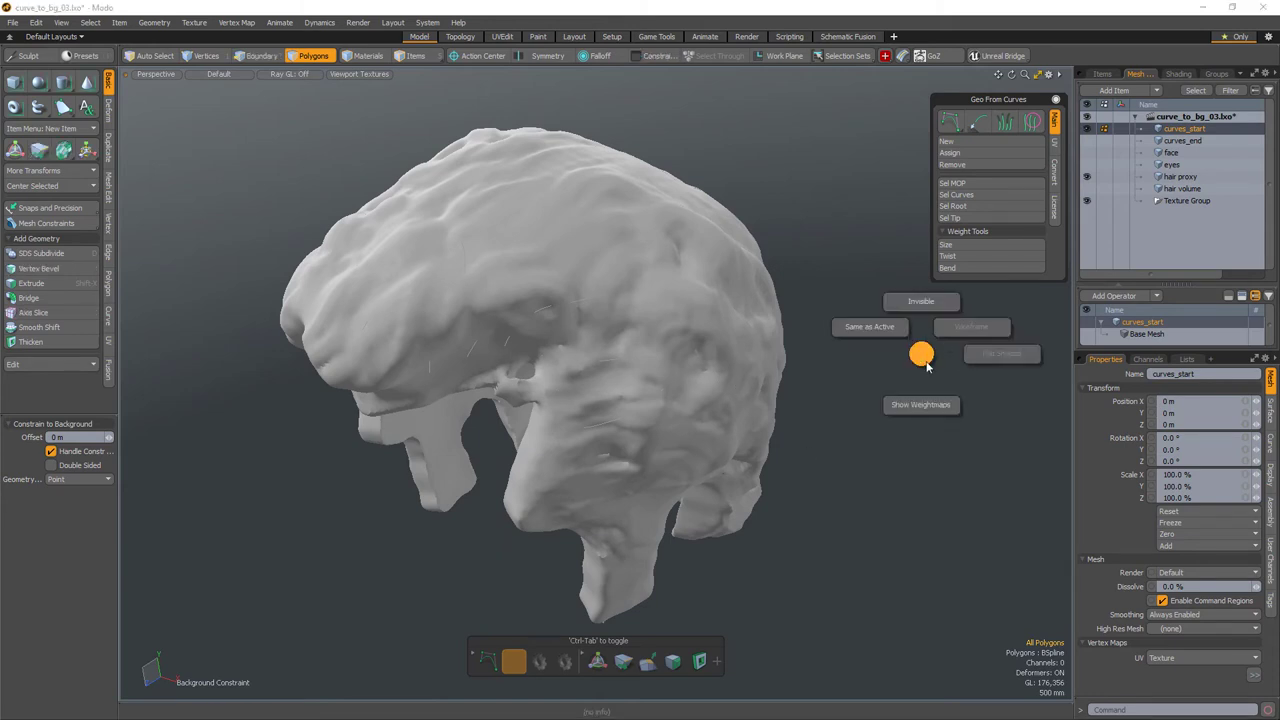
left_click(926, 362)
key("o")
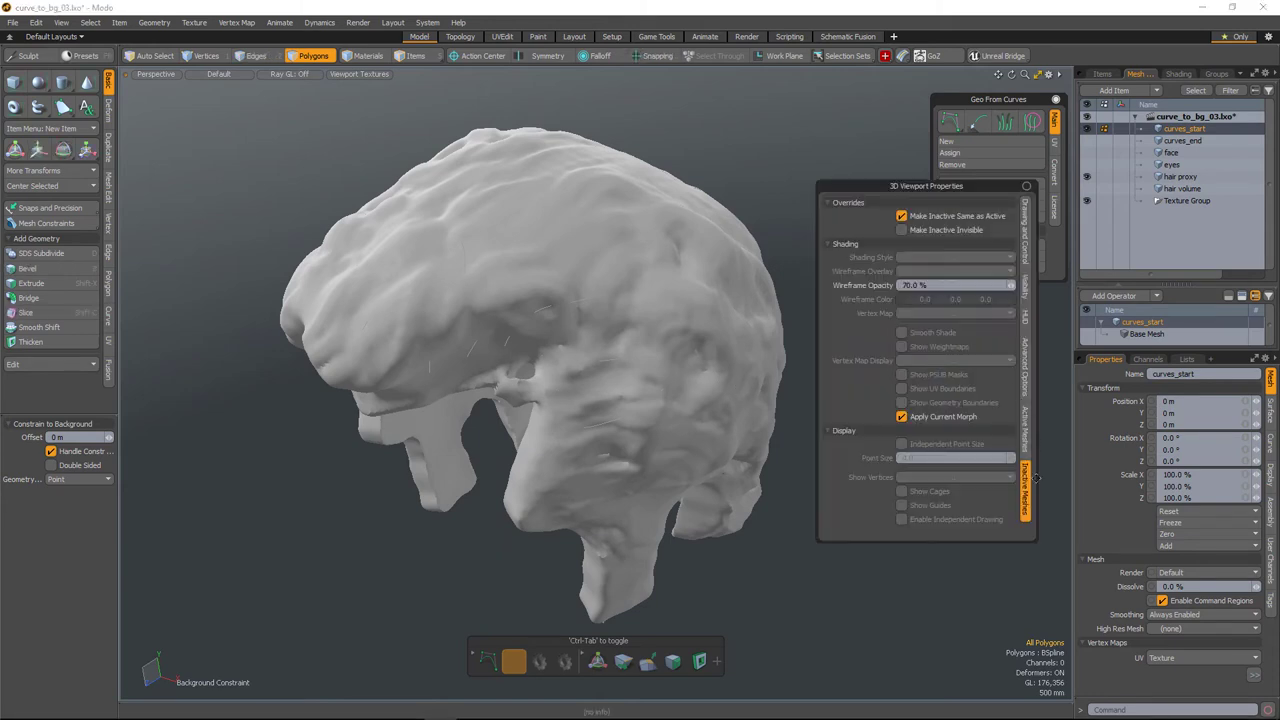
left_click(901, 216)
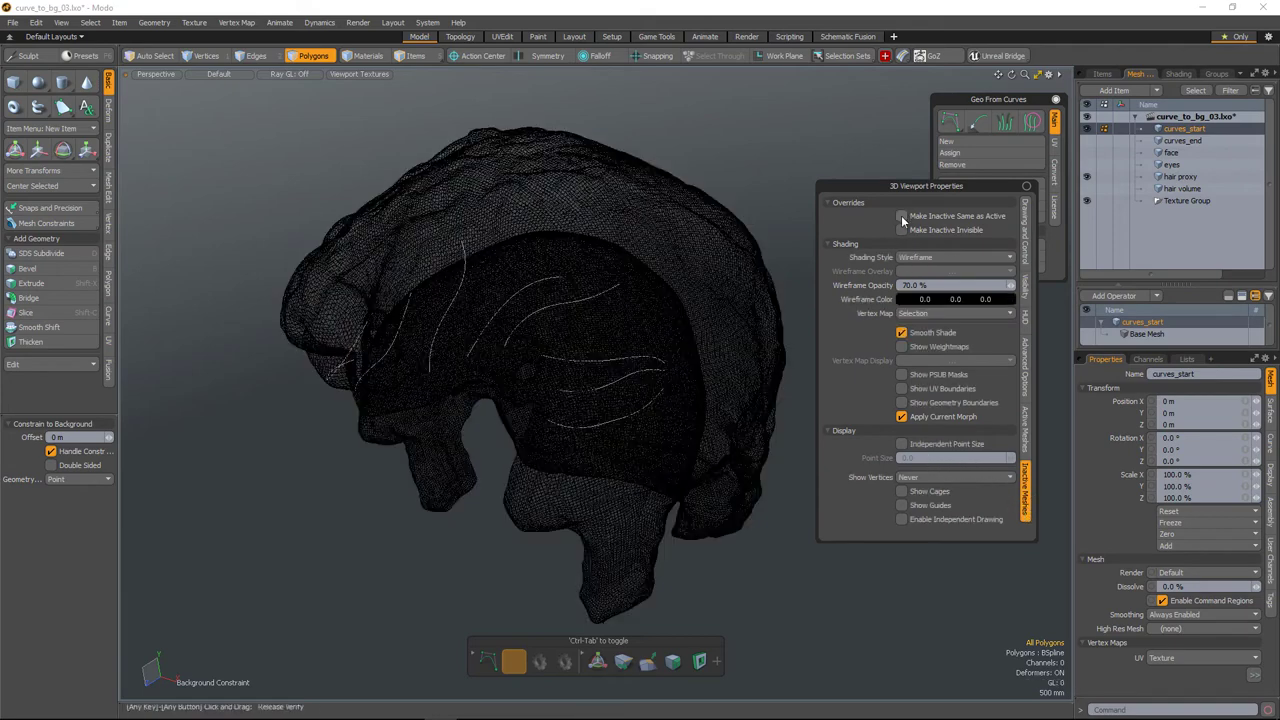
Draw two B-spline strands rising from the front fringe of the hair proxy
left_click_drag(540, 470, 720, 450, "alt")
left_click(950, 122)
left_click(477, 397)
left_click(505, 365)
left_click(530, 347)
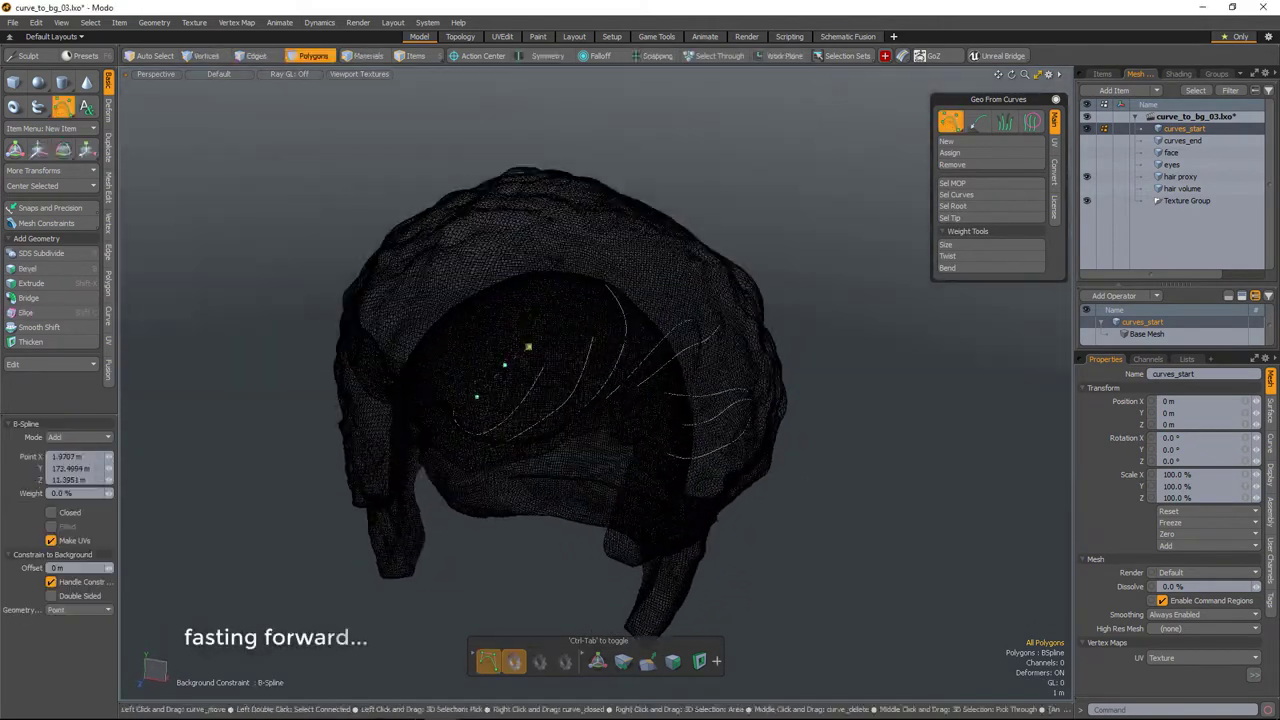
left_click_drag(600, 390, 480, 405, "alt")
left_click(478, 426, "shift")
left_click(503, 332)
Draw a second row of B-spline strands above the hairline, curving up and back over the upper fringe
left_click(475, 411, "shift")
left_click(486, 383)
left_click(500, 362)
left_click(528, 348)
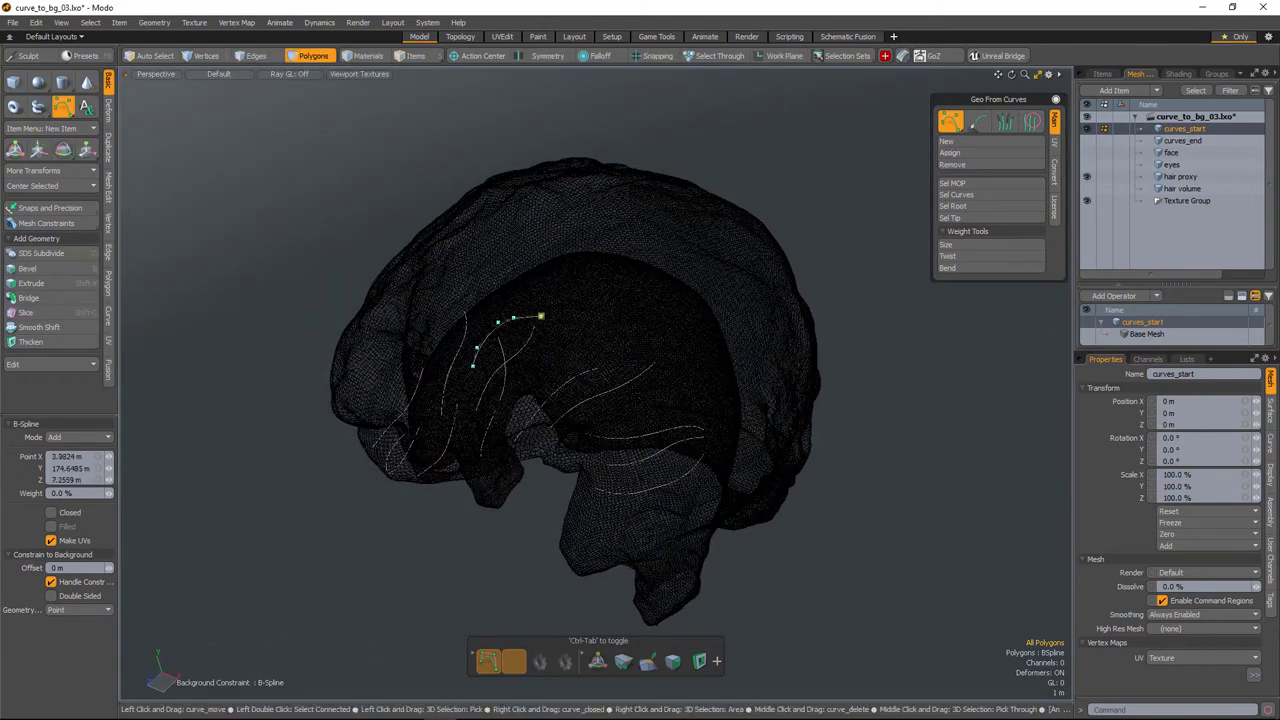
left_click_drag(580, 396, 511, 406, "alt")
left_click(487, 407, "shift")
left_click(513, 381)
left_click(522, 342)
left_click(530, 322)
left_click(527, 380, "shift")
left_click(542, 356)
left_click(627, 352)
Draw B-spline strands sweeping backward over the upper side of the hair proxy above the temple
left_click_drag(570, 540, 660, 557, "alt")
scroll(660, 557, "up", 3)
left_click(599, 402, "shift")
left_click(632, 385)
left_click(645, 361)
left_click_drag(640, 420, 520, 410, "alt")
left_click(509, 320, "shift")
left_click(543, 304)
left_click(580, 301)
left_click(603, 322)
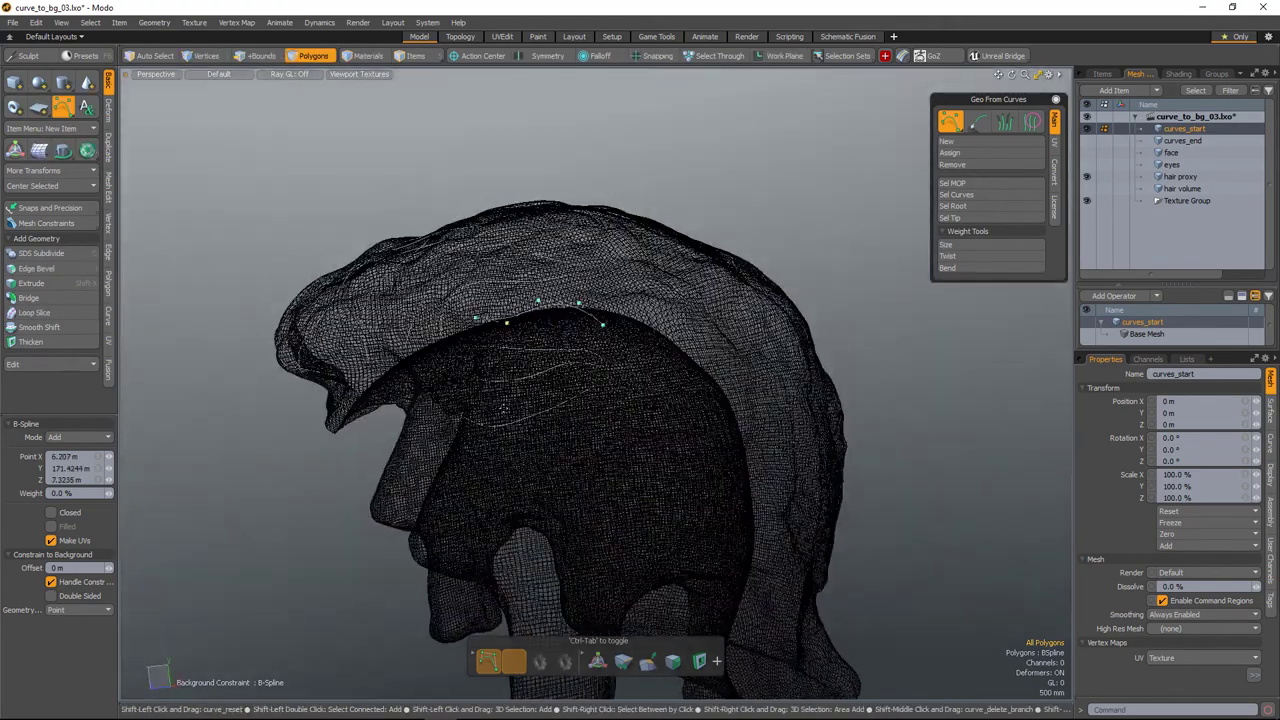
Draw further backward-running B-spline strands lower on the side of the hair proxy, and drop the B-Spline tool
left_click(501, 404, "shift")
left_click(529, 403)
left_click(560, 414)
left_click(543, 477, "shift")
left_click_drag(612, 455, 655, 463, "alt")
scroll(640, 449, "down", 3)
key("space")
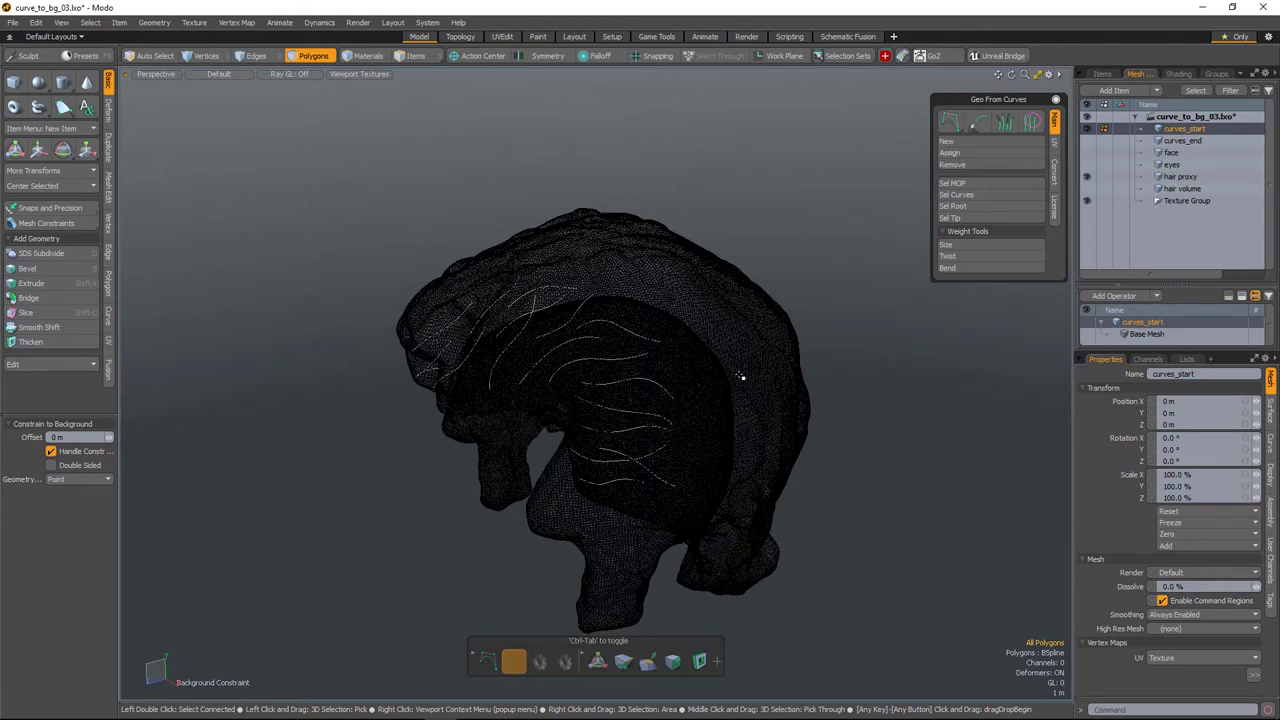
Draw a B-spline strand running backward on the side of the proxy behind the existing rows, and drop the tool
left_click(955, 125)
left_click_drag(798, 451, 657, 443, "alt")
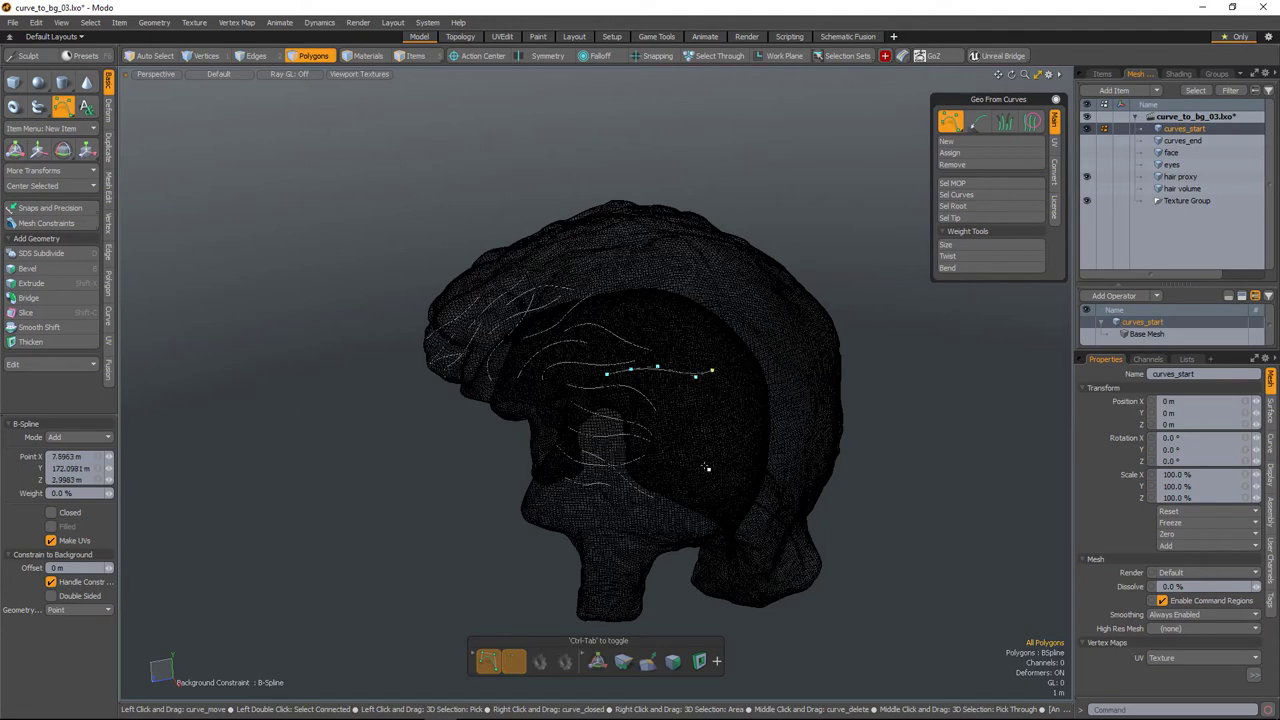
left_click(714, 370)
key("space")
Add a new empty mesh item to the scene
left_click_drag(706, 469, 745, 452, "ctrl+alt")
key("n")
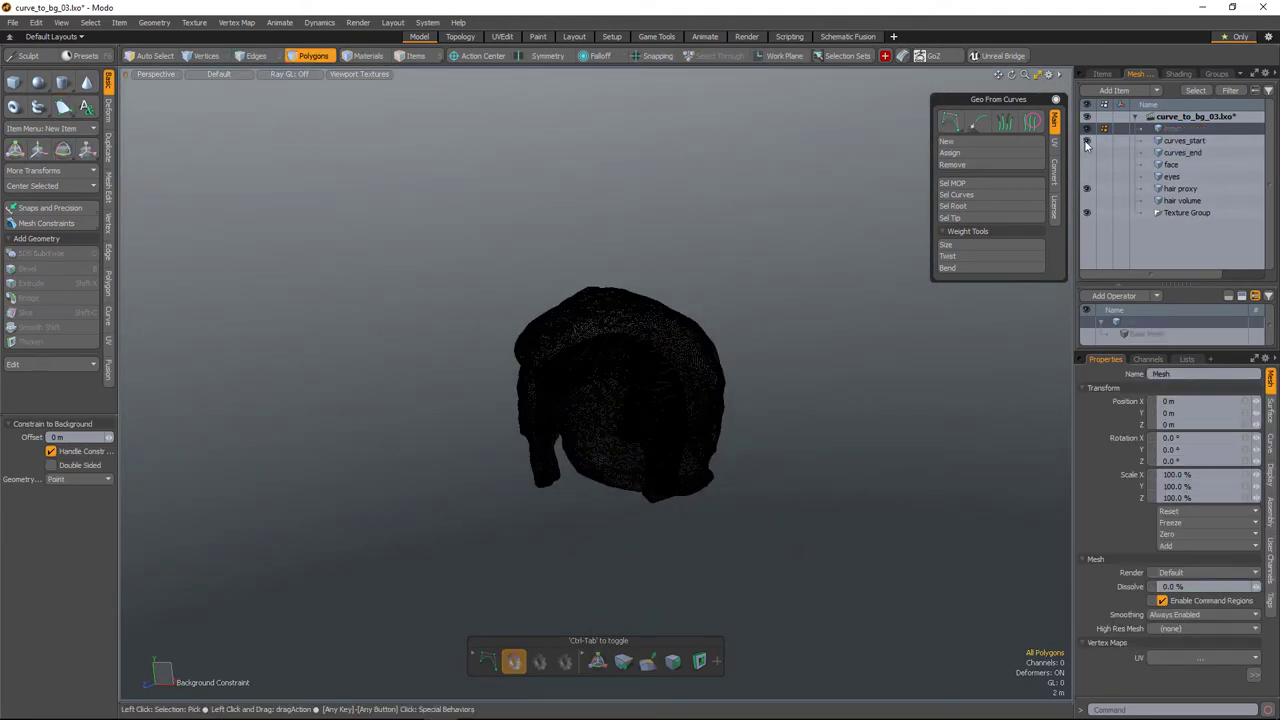
left_click_drag(763, 449, 691, 580, "alt")
left_click_drag(635, 388, 568, 345, "ctrl+alt")
Copy three B-spline strands from the fringe of curves_start into the new empty mesh
left_click(1161, 142)
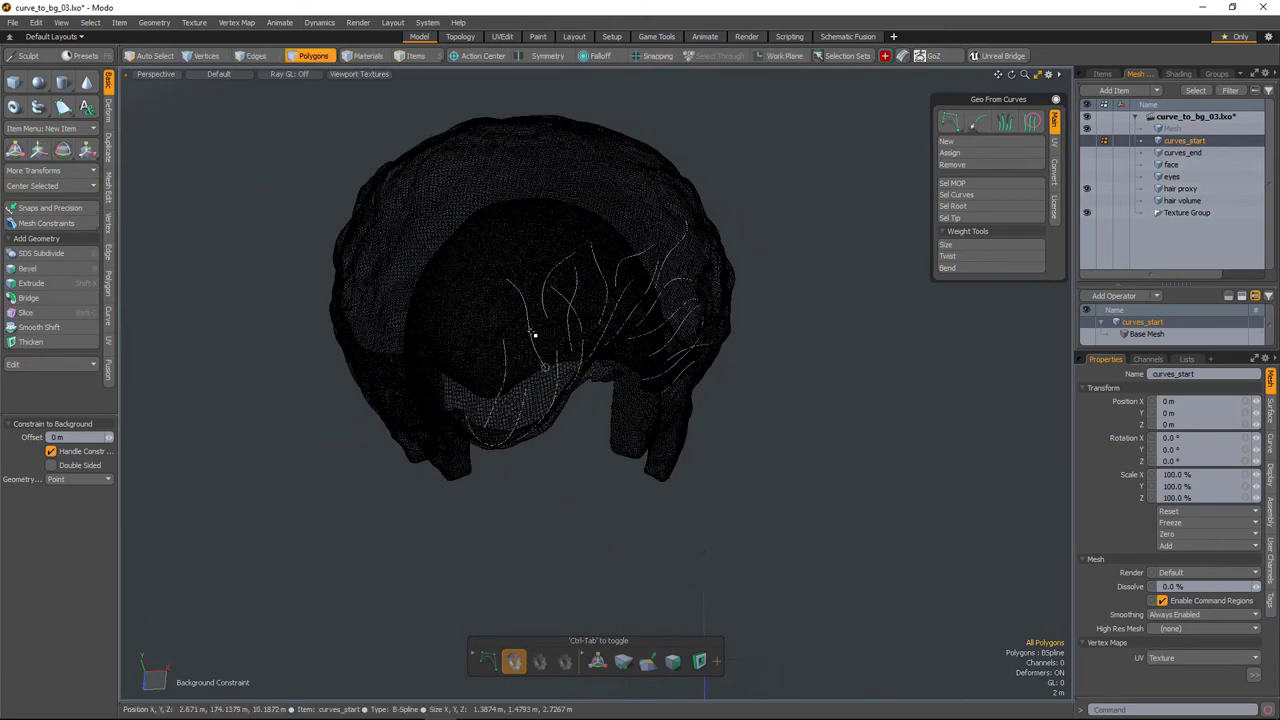
double_click(530, 334)
key("space")
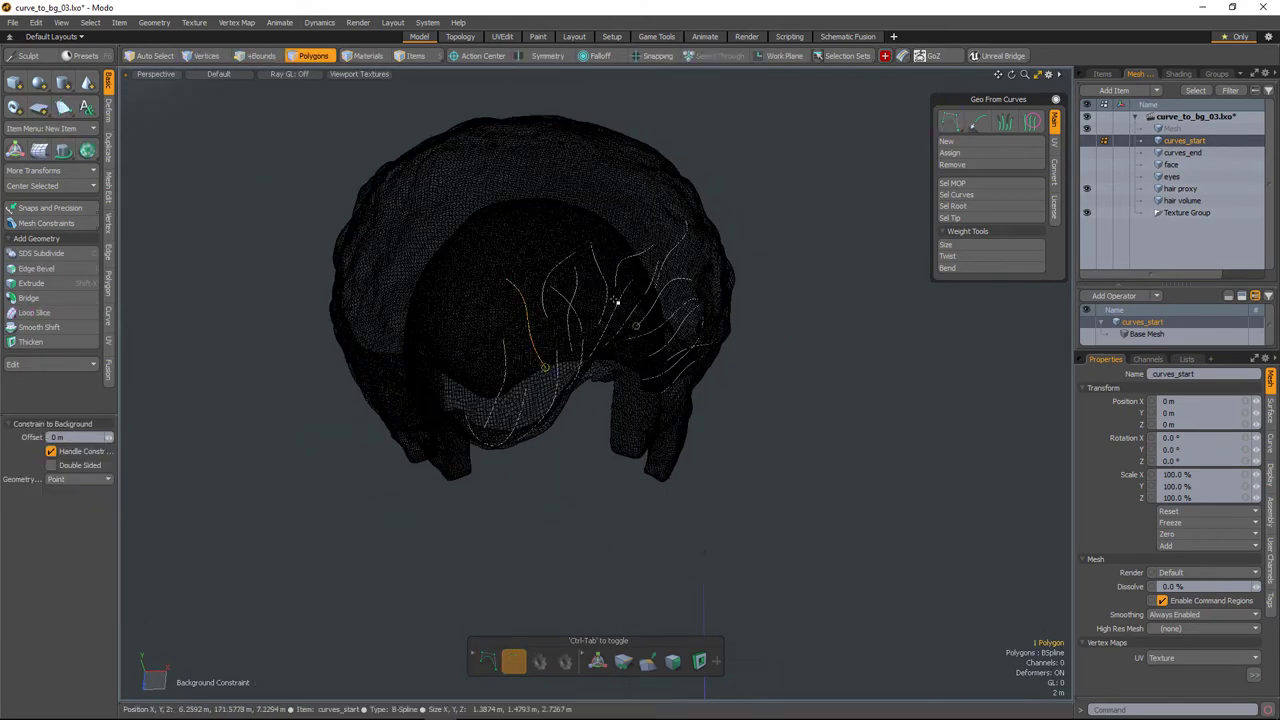
left_click_drag(614, 371, 684, 379, "ctrl+alt")
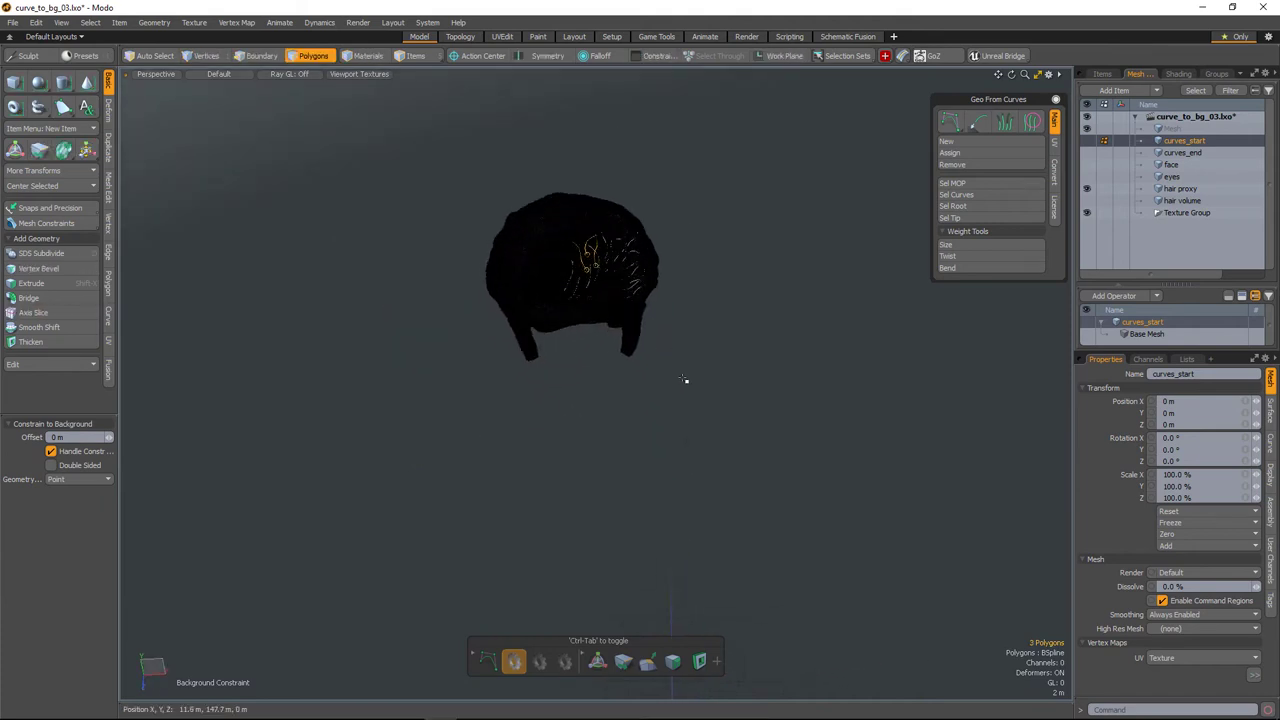
left_click(1170, 129)
left_click_drag(718, 428, 659, 305, "alt+shift")
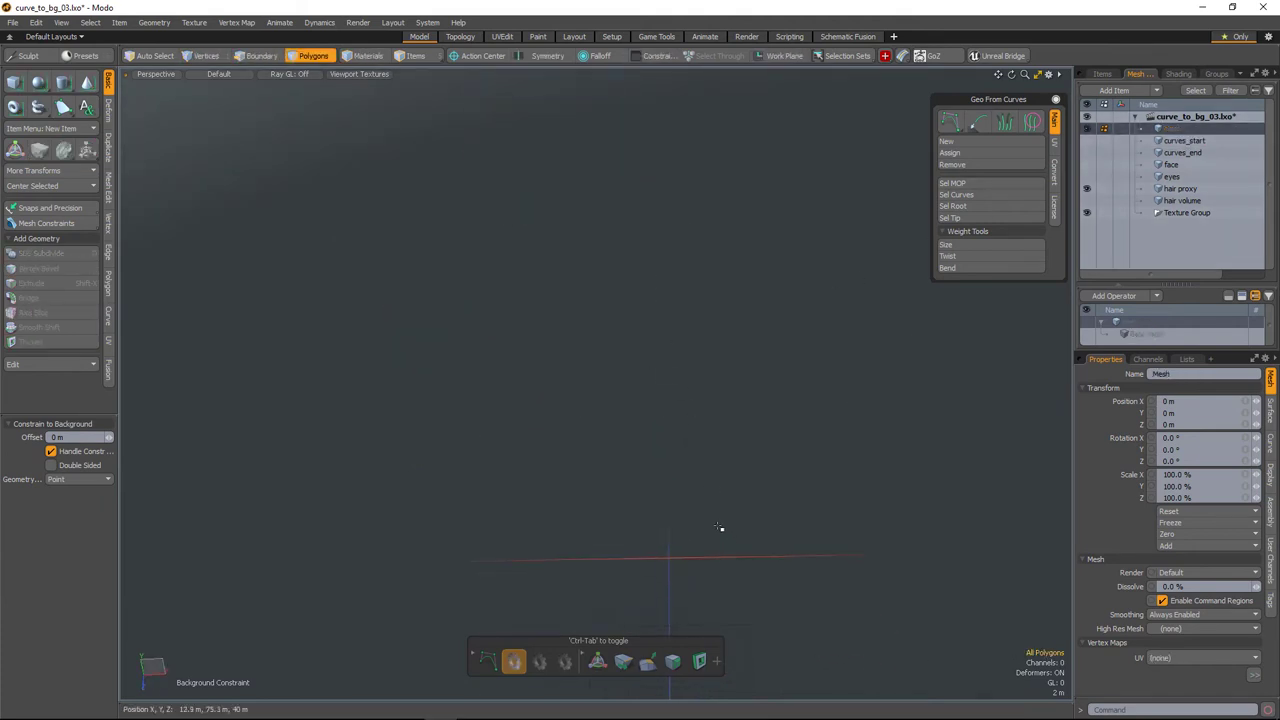
key("ctrl+v")
Activate scaling for the pasted curves and set the action center to Origin
left_click_drag(722, 530, 670, 507, "ctrl+alt")
key("r")
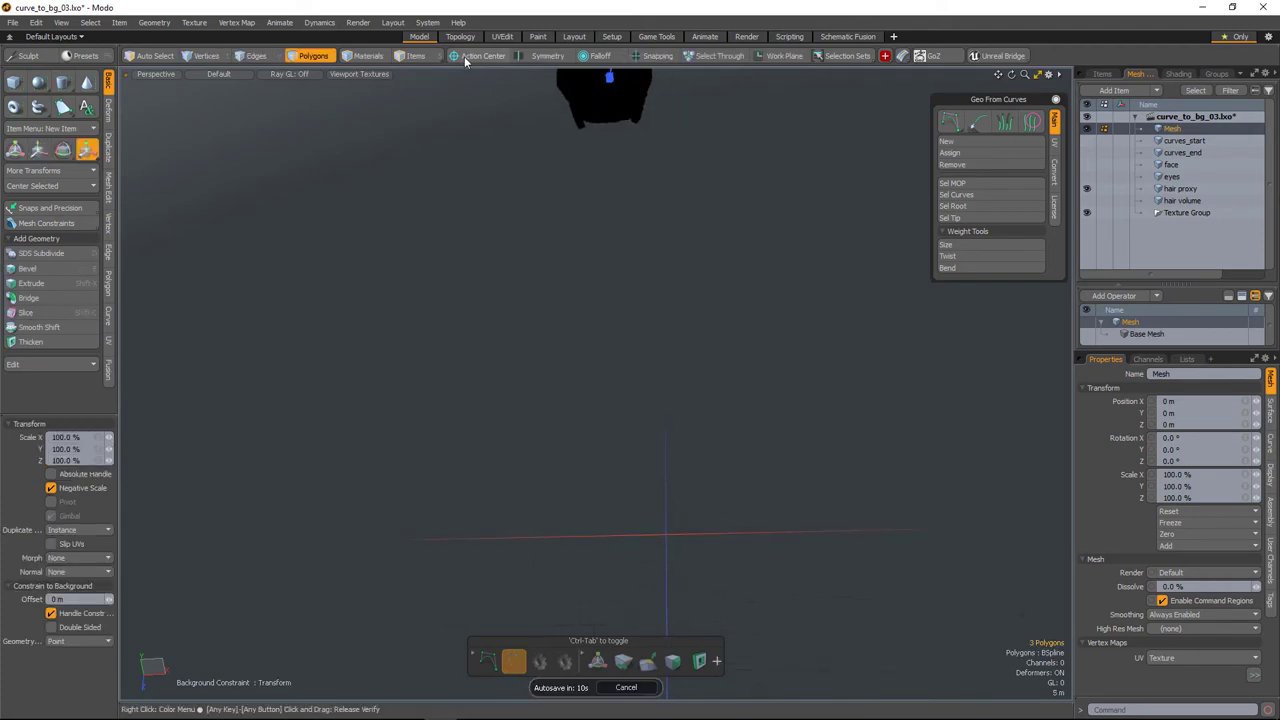
left_click(460, 37)
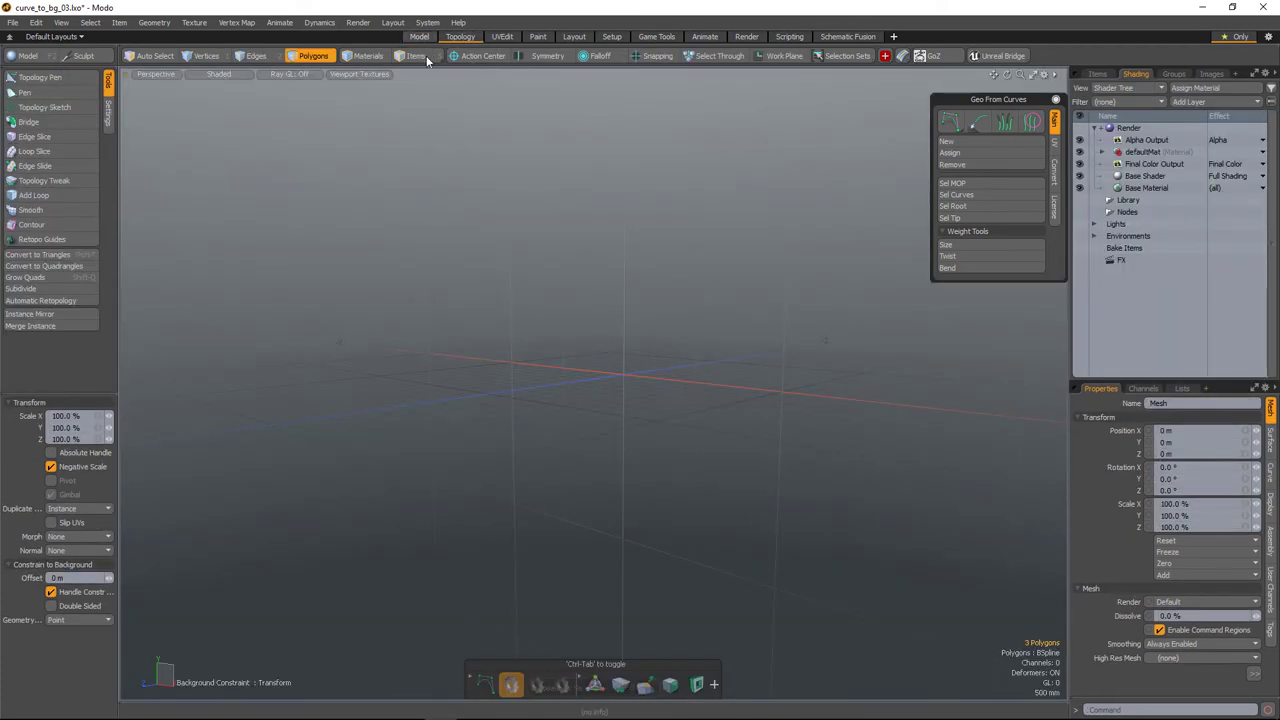
left_click(420, 37)
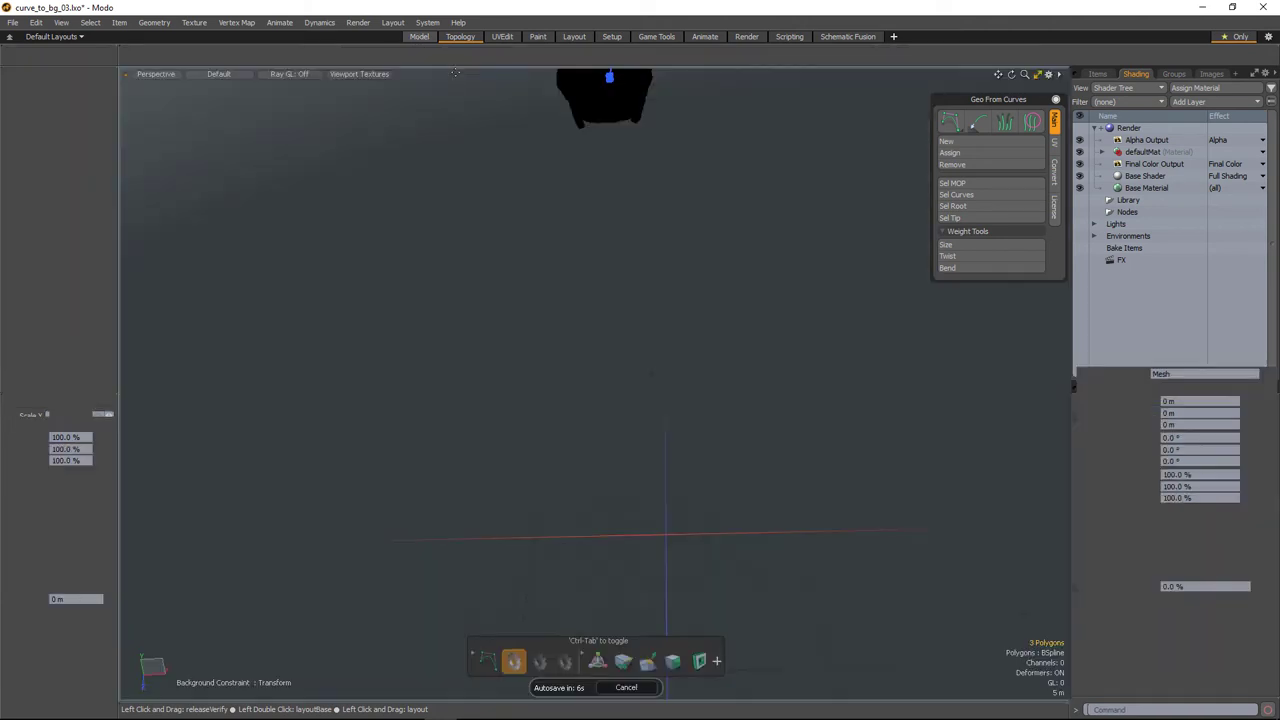
left_click(478, 55)
left_click(447, 141)
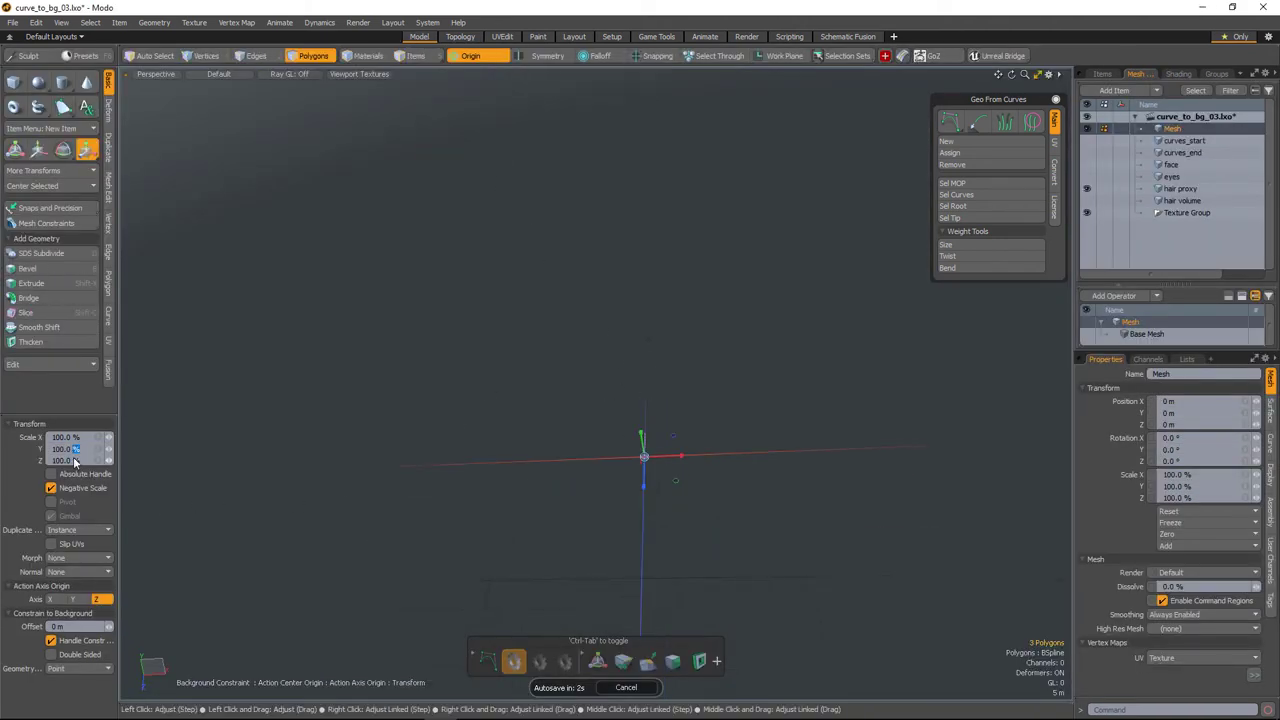
Try to scale the pasted curves to 0% in Y with the background constraint on, and undo it
type("0")
left_click_drag(715, 320, 685, 412, "alt+shift")
key("ctrl+z")
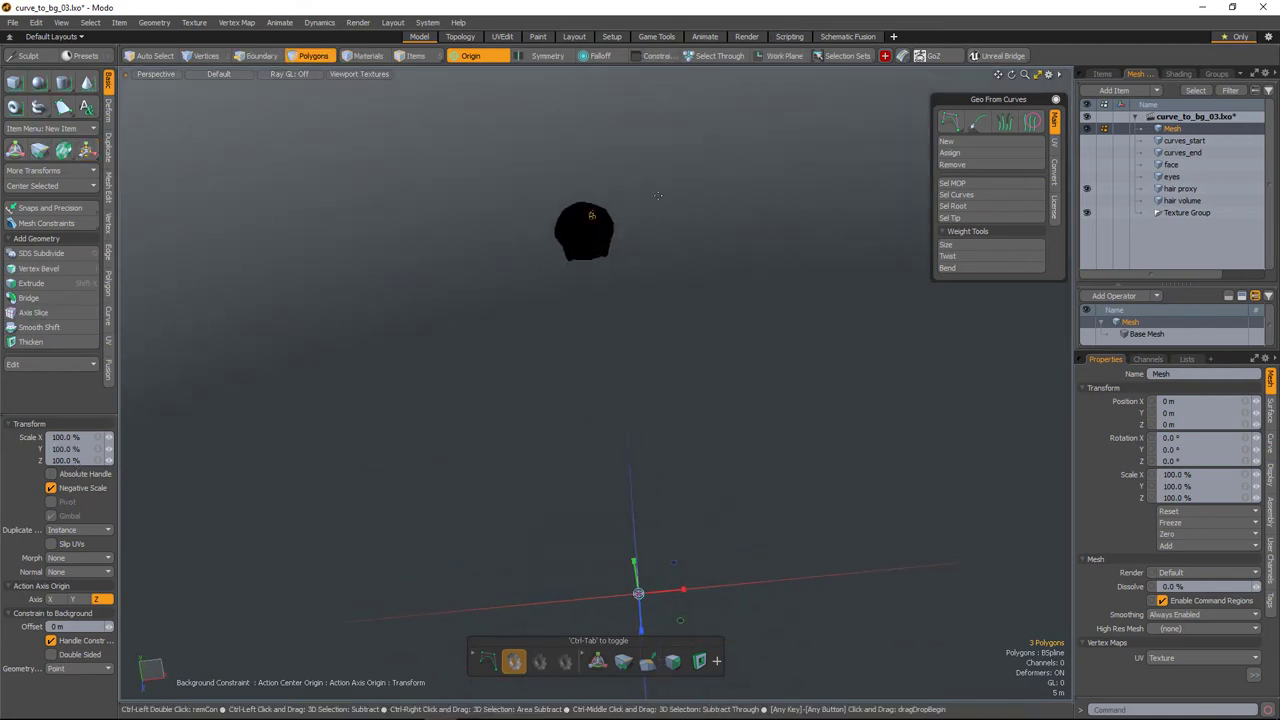
Set the mesh constraint mode to (none)
left_click_drag(656, 167, 735, 300, "alt")
left_click(656, 57)
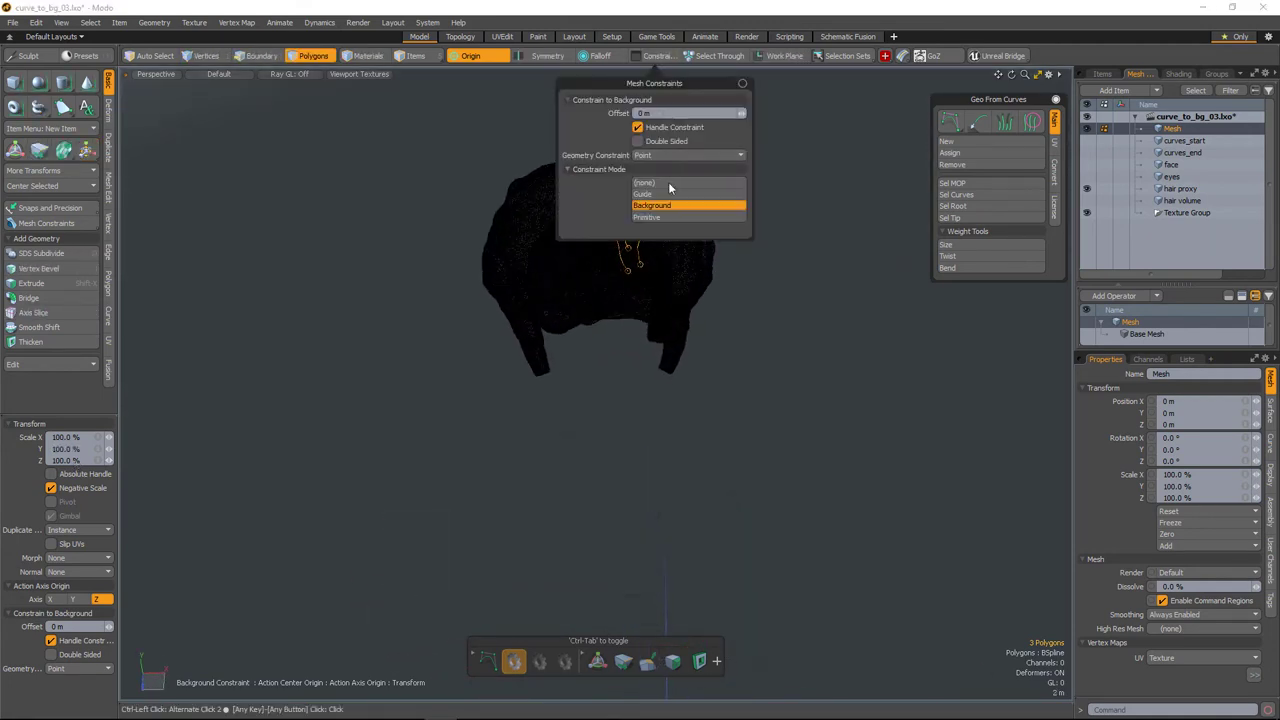
left_click(666, 183)
Flatten the three pasted curves onto the ground plane by scaling them to 0% in Y
left_click_drag(541, 445, 153, 452, "alt+shift")
left_click(84, 449)
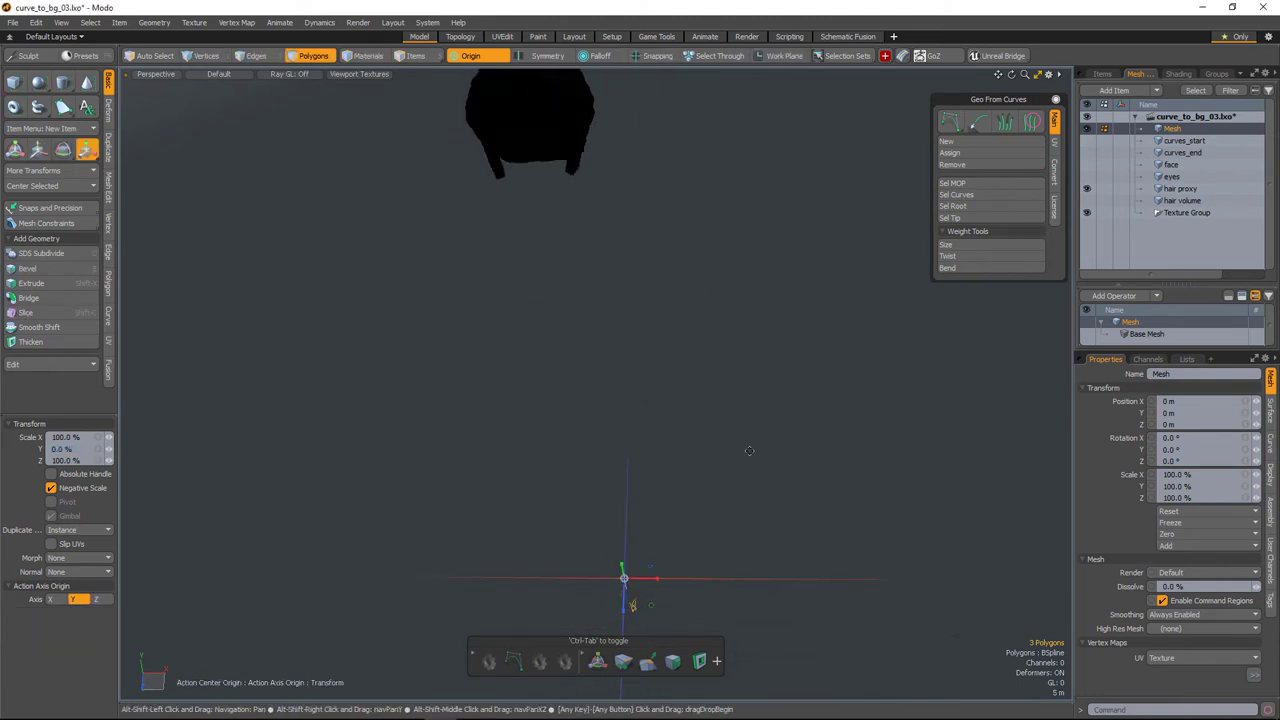
left_click_drag(716, 488, 623, 594, "alt+shift")
Move the first flattened curve across the ground plane to the world origin
key("shift+a")
key("space")
key("y")
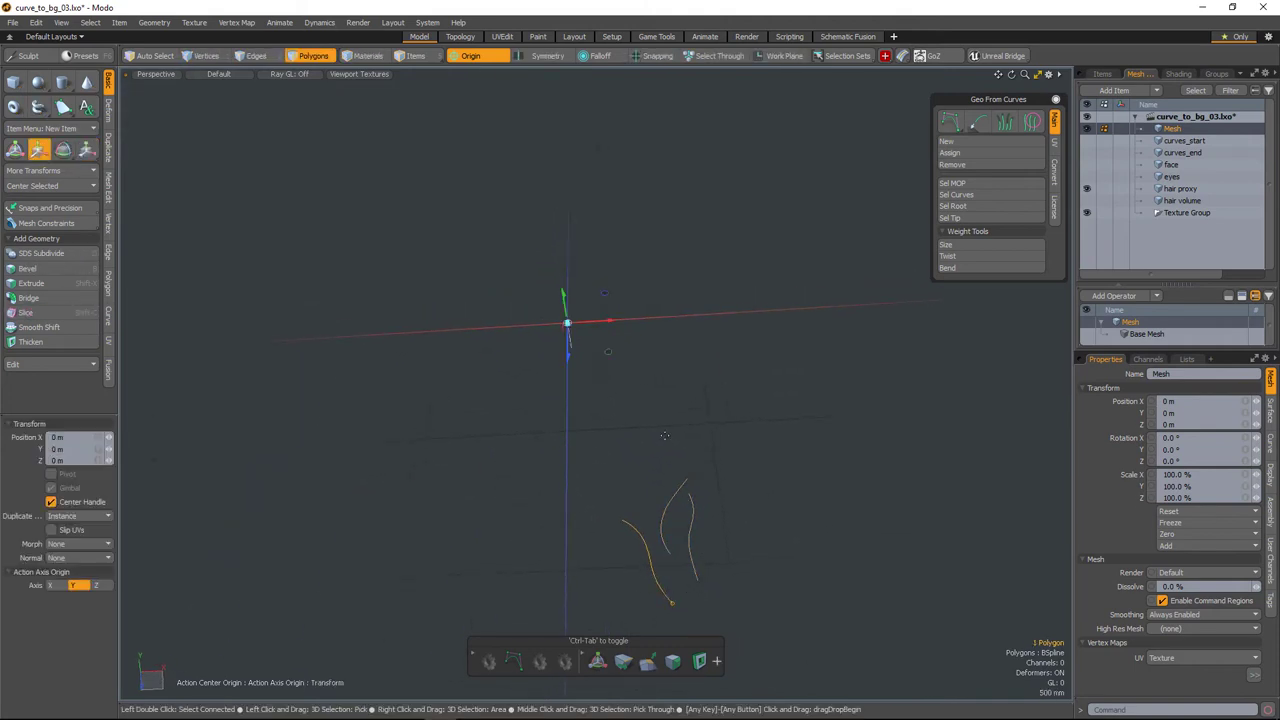
left_click_drag(610, 352, 546, 187)
key("space")
Move the second flattened curve to the origin, by about -3.12 m in X and -8.36 m in Z
left_click(667, 519)
key("y")
left_click_drag(633, 455, 642, 440, "alt")
left_click_drag(598, 323, 510, 152)
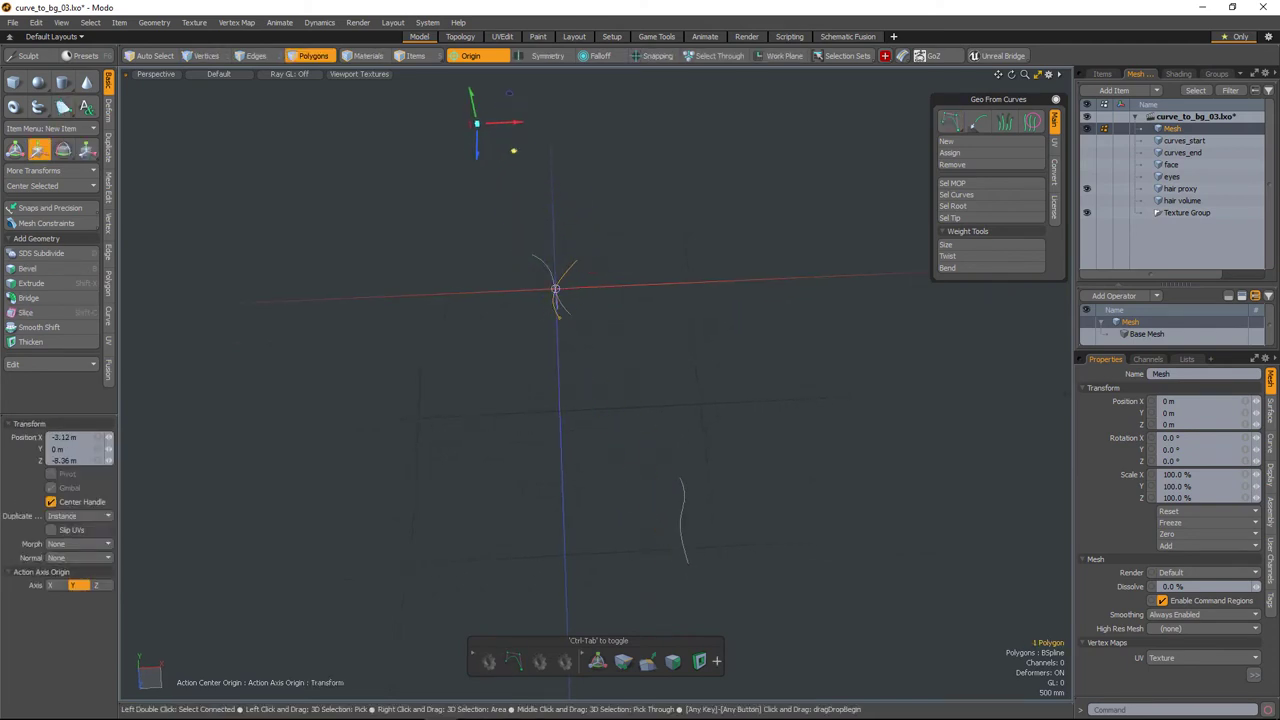
Move the third flattened curve to the origin, by about -3.84 m in X and -9.38 m in Z
key("ctrl+z")
key("ctrl+z")
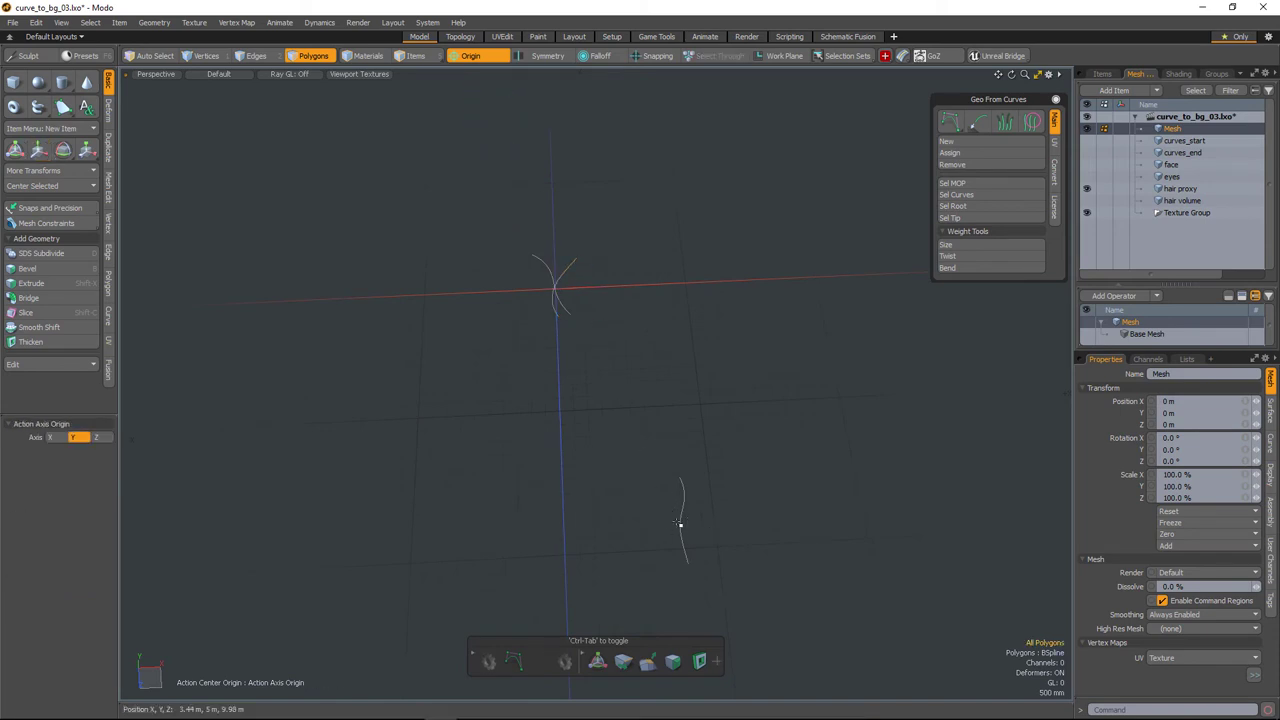
left_click_drag(598, 322, 496, 128)
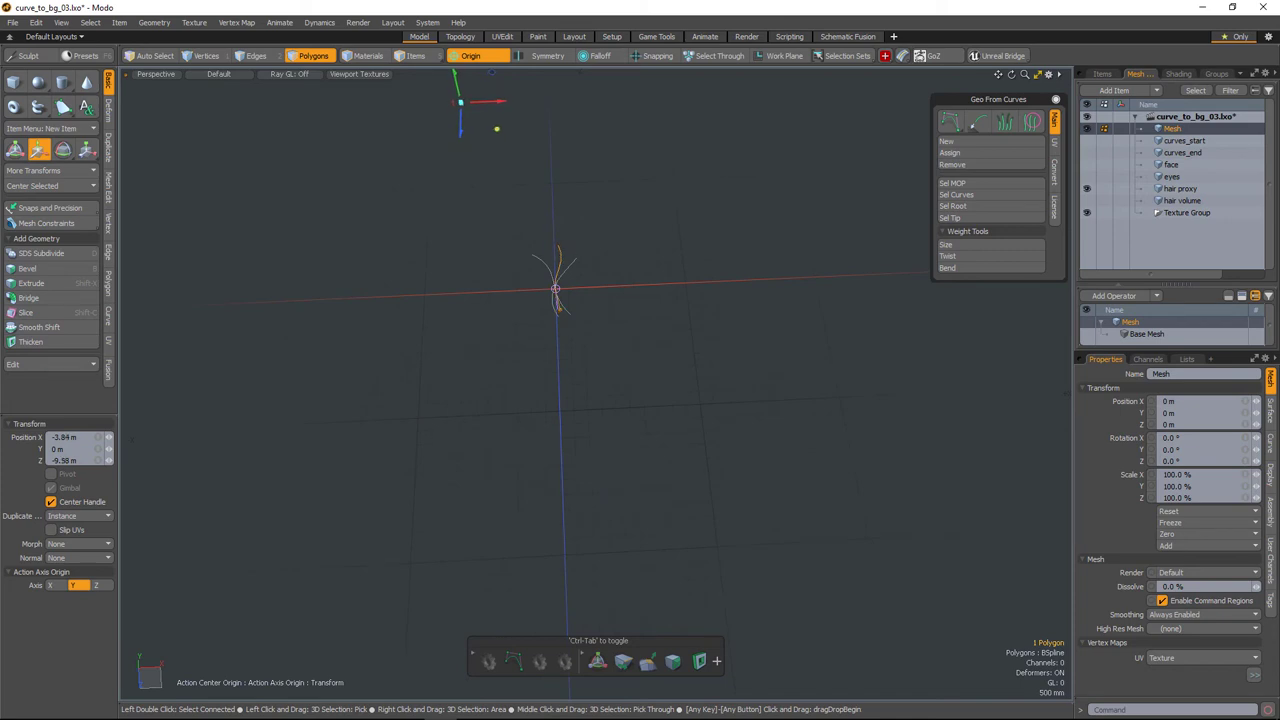
key("space")
left_click_drag(574, 289, 606, 464, "alt")
Cut the third curve and paste it into a new mesh item of its own
key("ctrl")
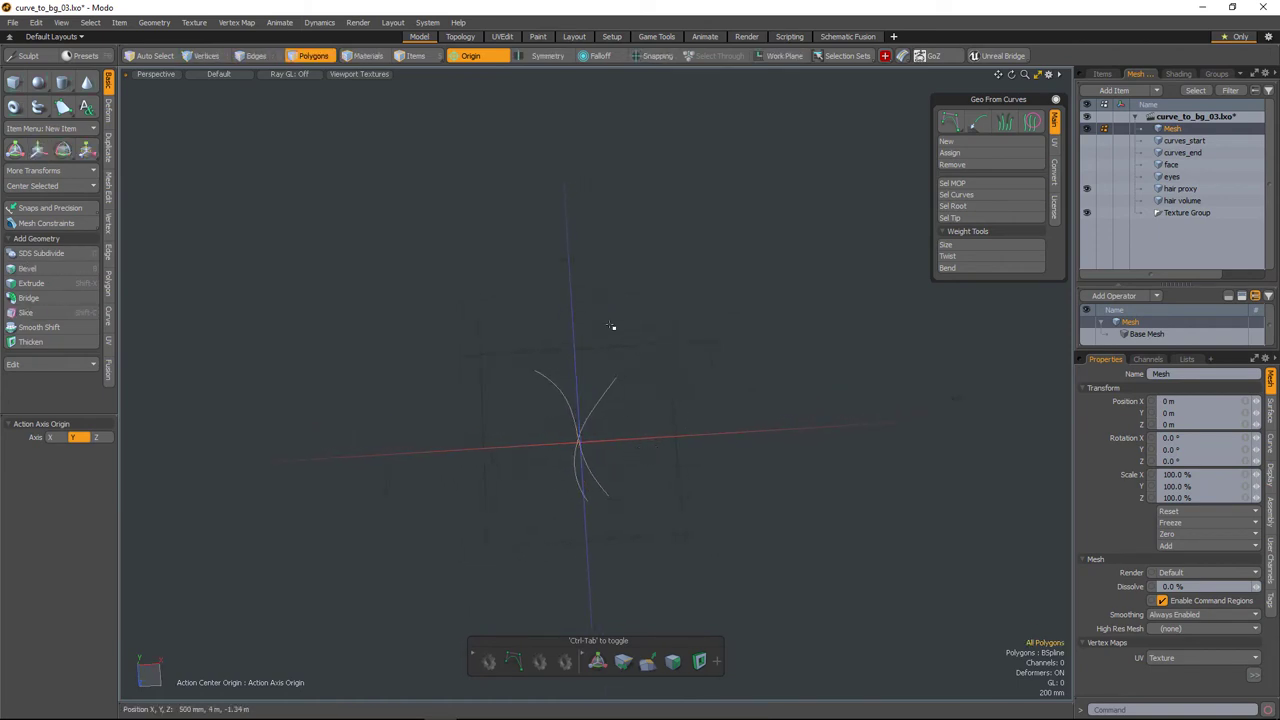
key("n")
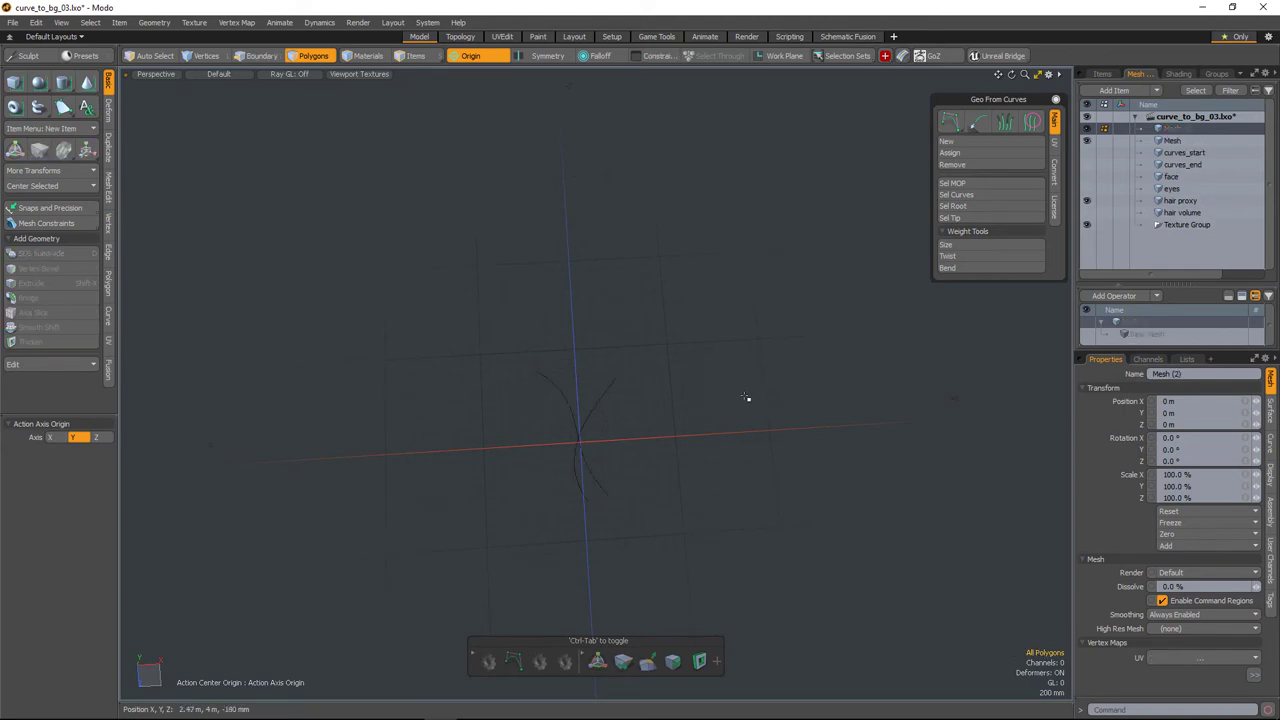
key("ctrl+v")
Cut one of the two curves remaining in the original Mesh and paste it into another new mesh item
left_click(1170, 141)
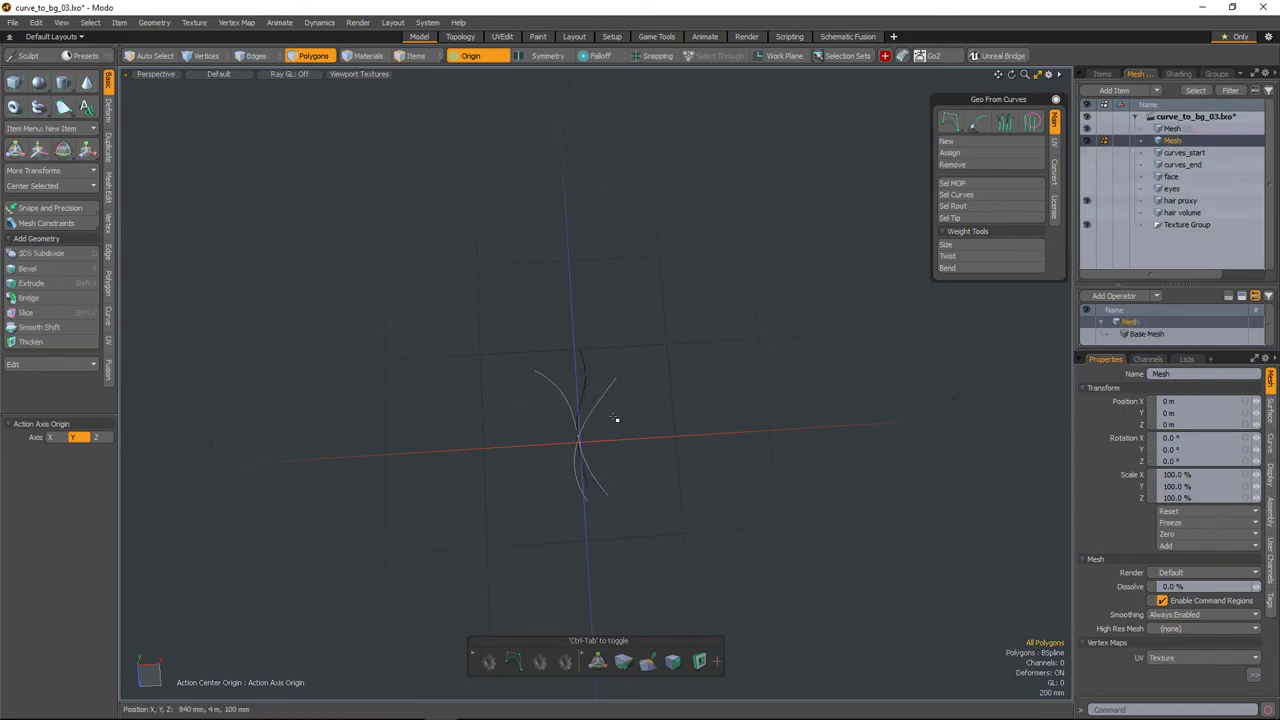
left_click(514, 661)
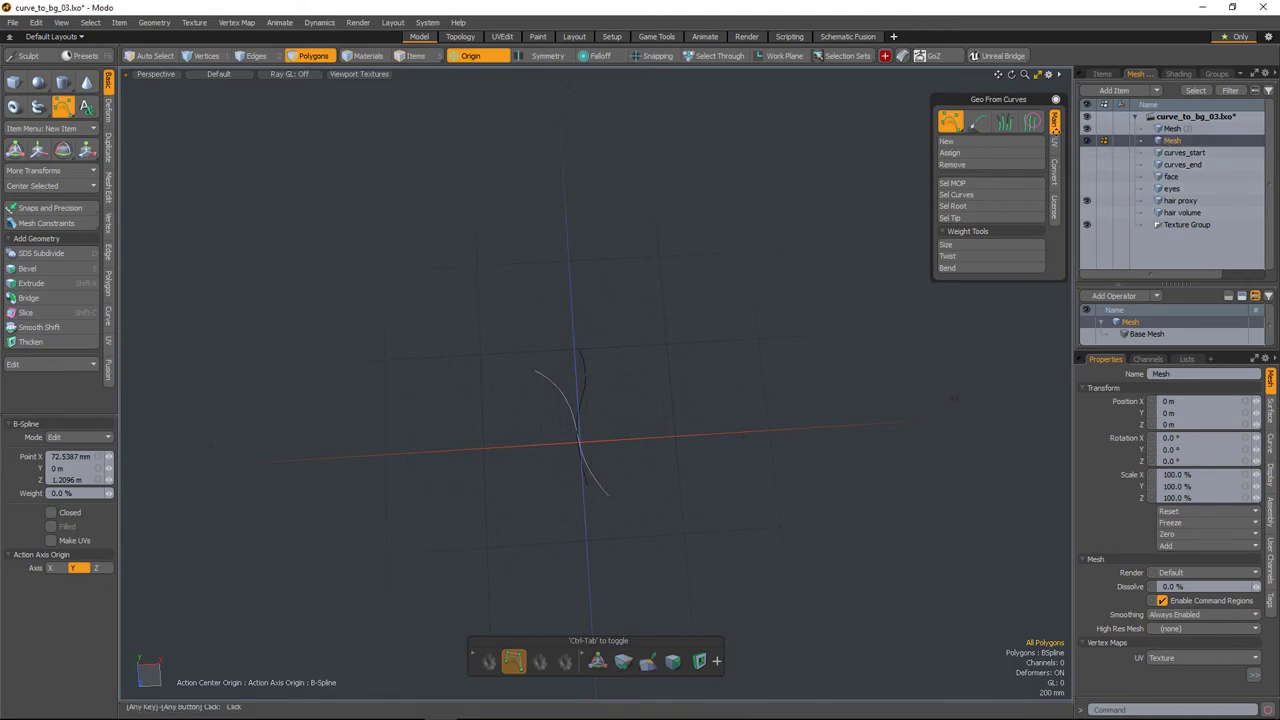
key("n")
key("ctrl+v")
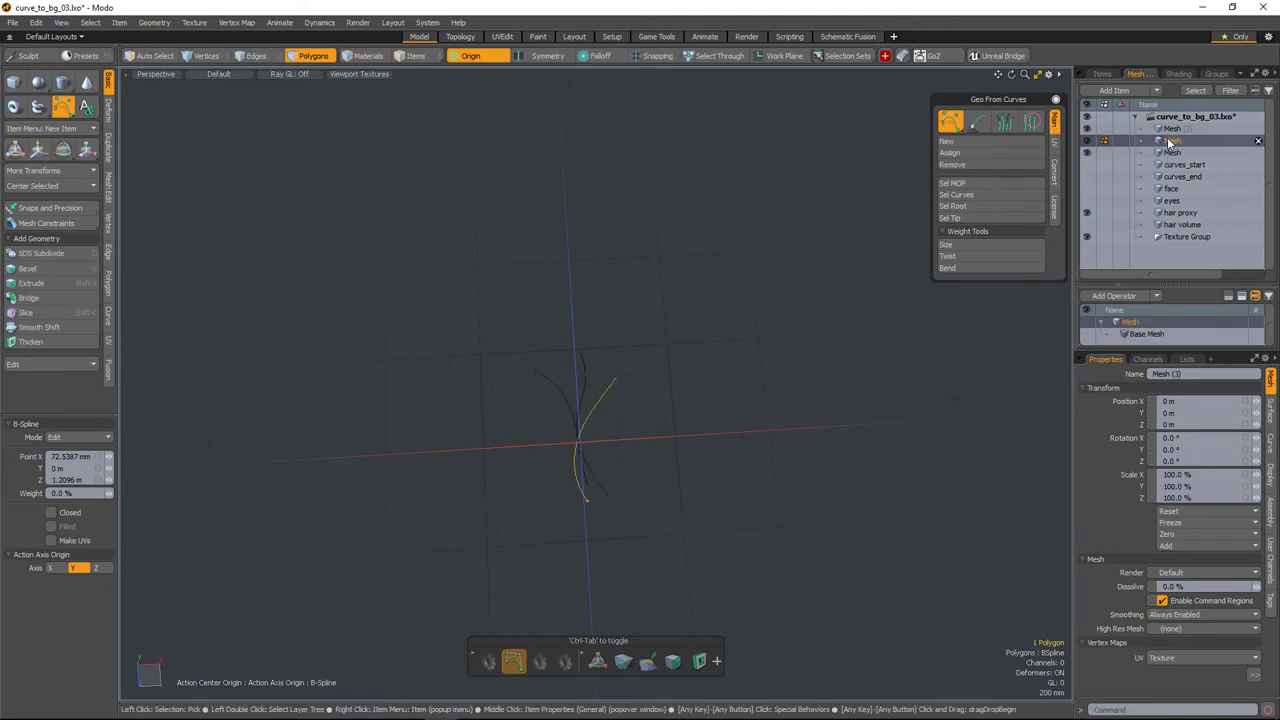
Delete the mesh item holding the third curve, and undo the deletion
left_click(1170, 130)
key("shift+c")
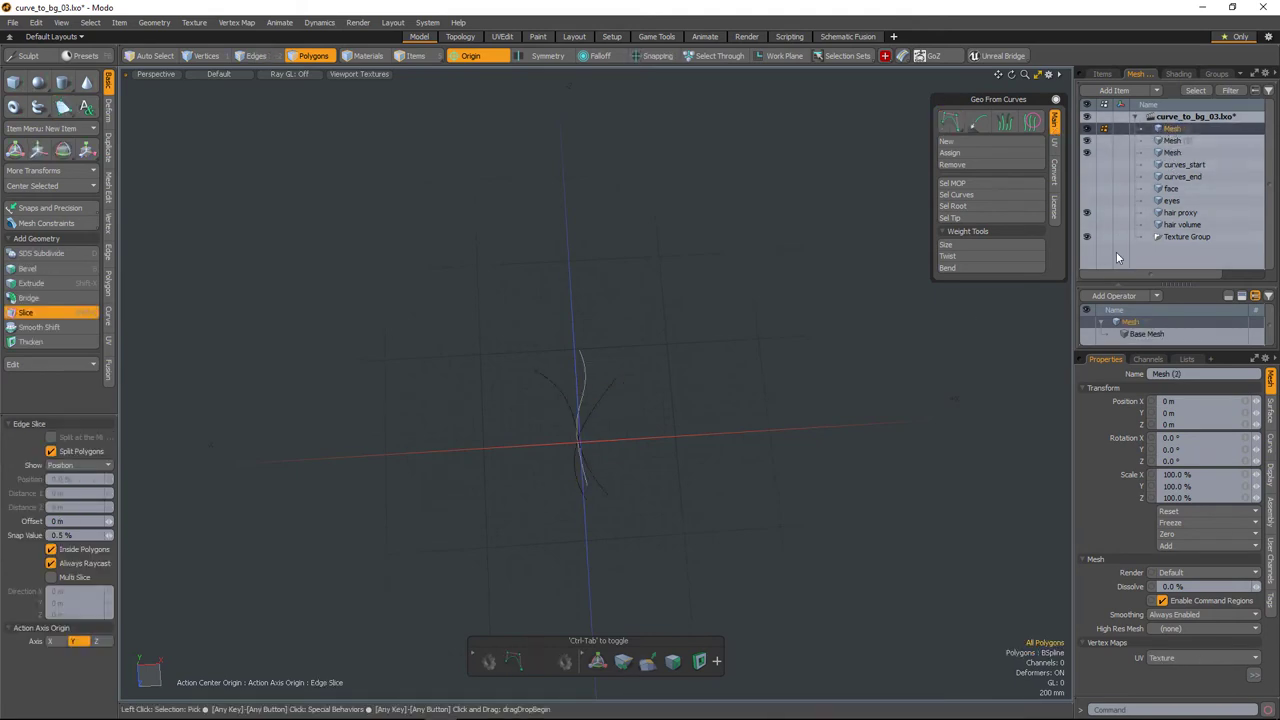
key("Delete")
left_click(704, 367)
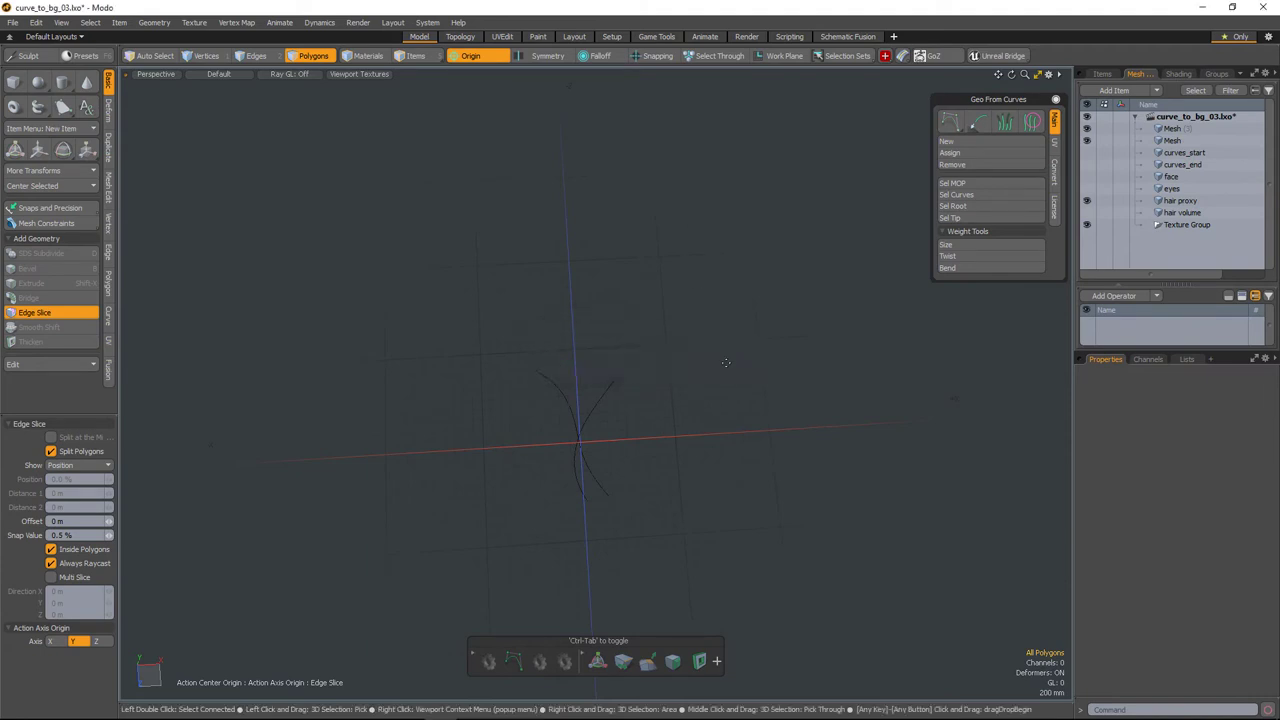
key("ctrl+z")
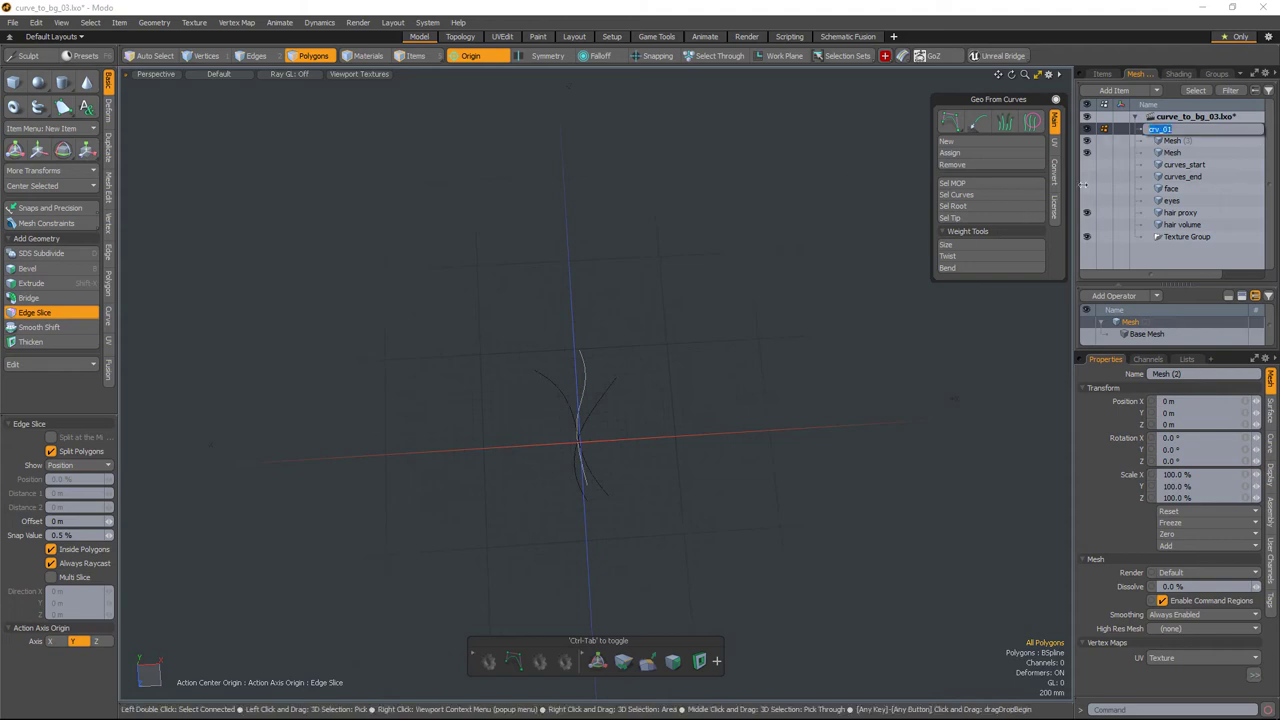
Rename the three single-curve mesh items crv_01, crv_02 and crv_03
left_click(1172, 141)
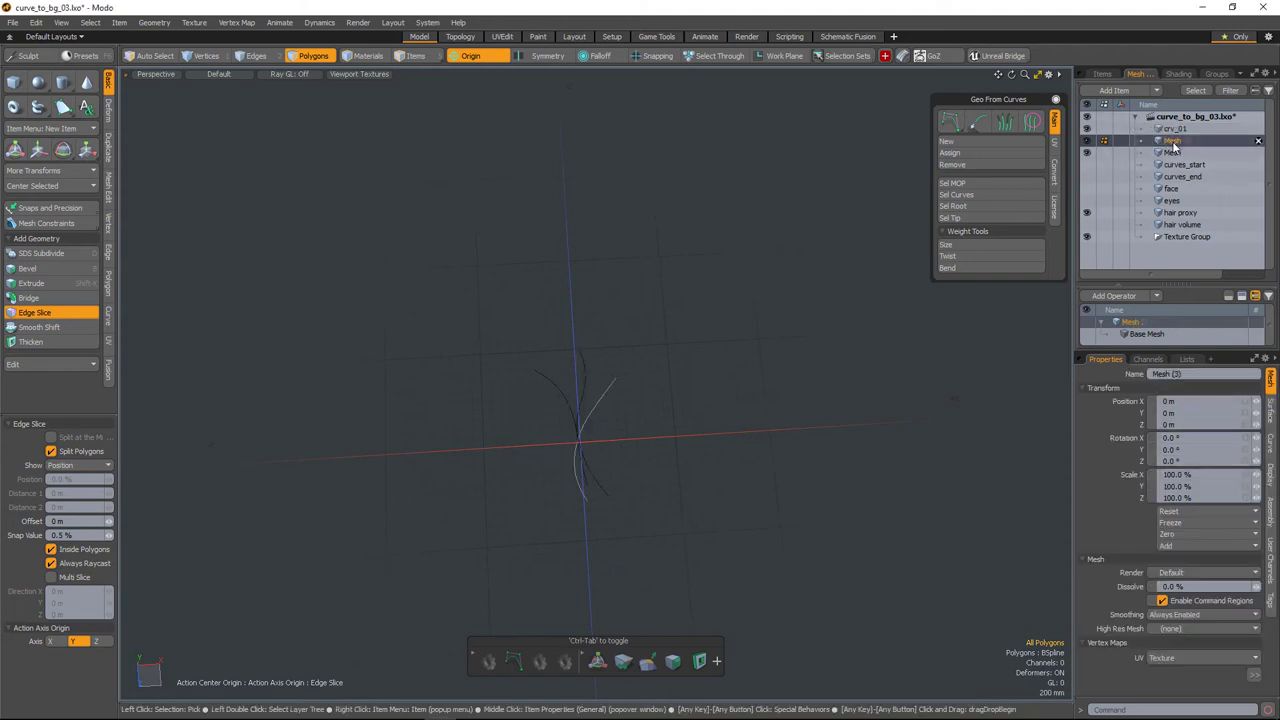
double_click(1172, 143)
type("crv_01")
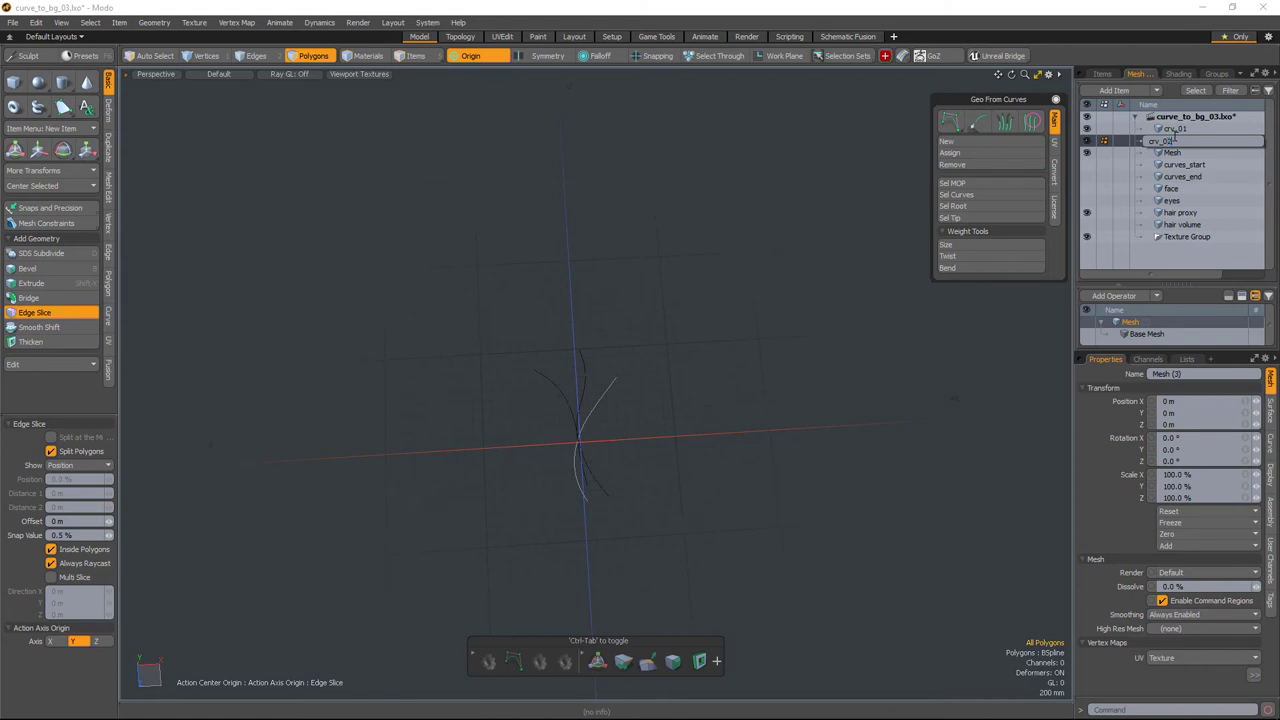
left_click(1175, 155)
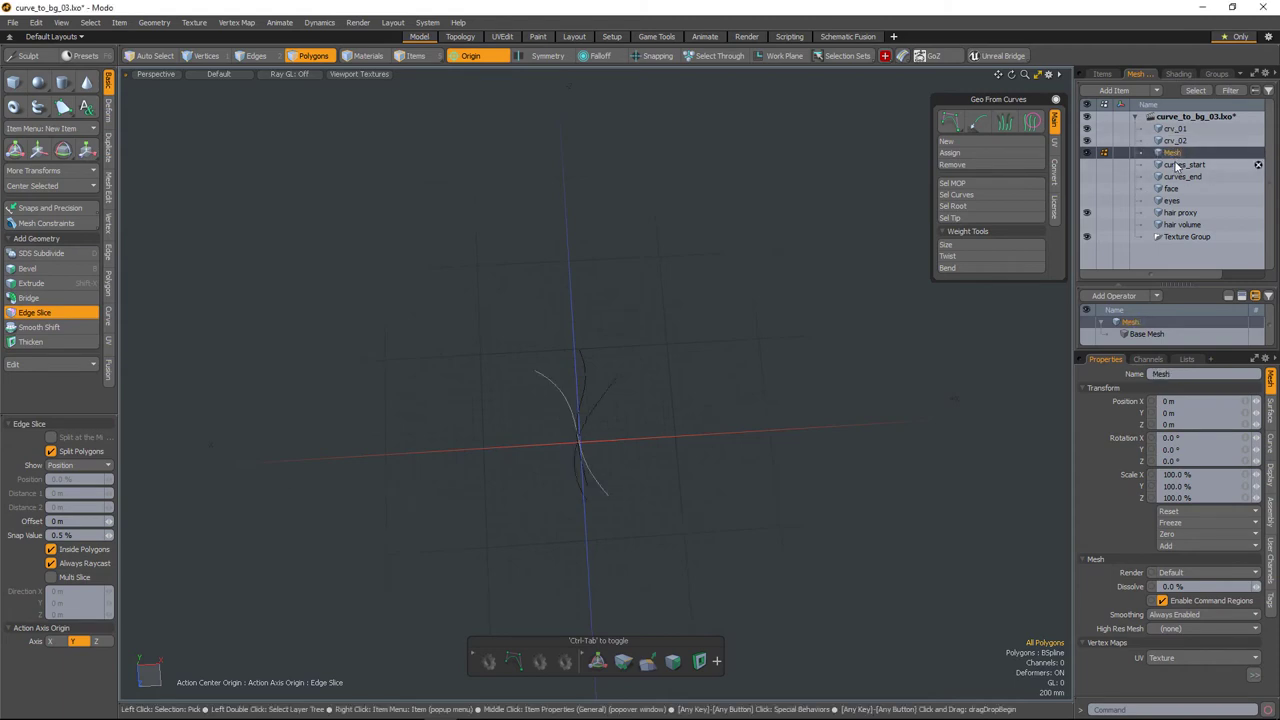
key("F2")
type("crv_03")
key("Return")
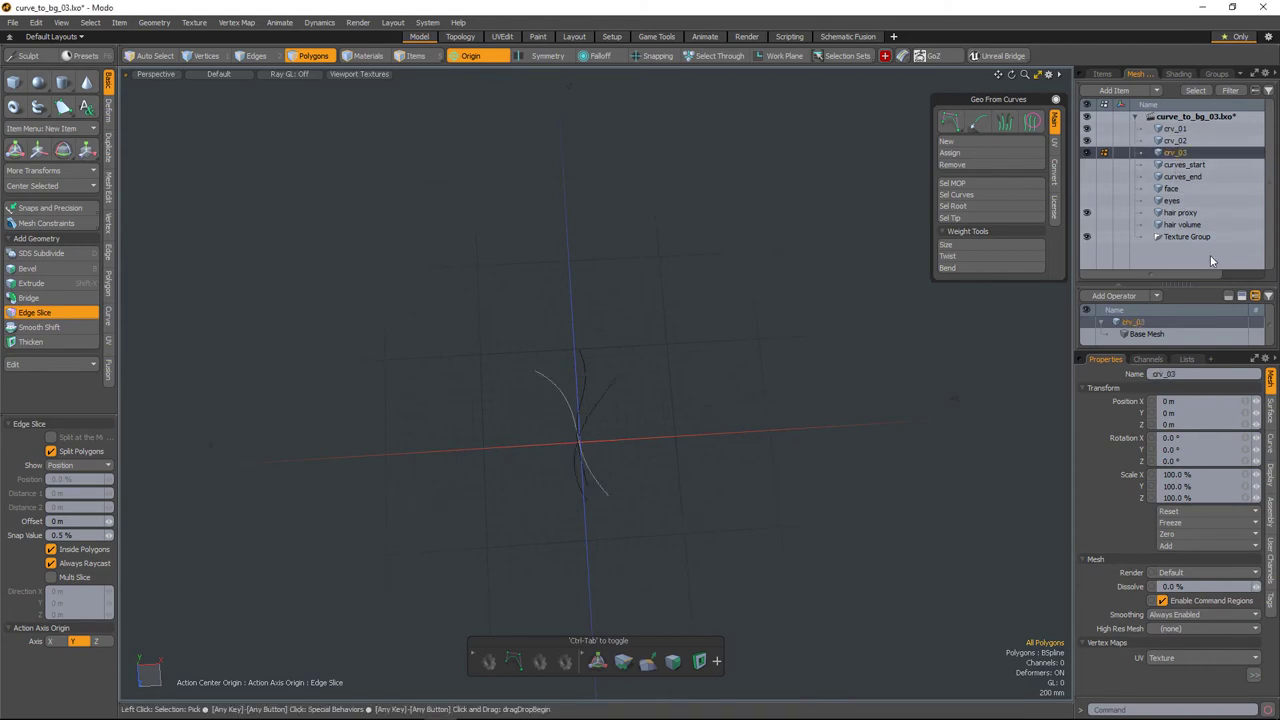
Select the hair proxy in item mode and add a Replicator item to the scene
left_click_drag(694, 364, 606, 372, "ctrl+alt")
left_click_drag(606, 372, 660, 410, "alt")
mouse_move(660, 410)
left_mouse_down("alt")
mouse_move(611, 383)
mouse_move(640, 410)
left_mouse_up("alt")
left_click_drag(640, 410, 620, 260, "ctrl+alt")
left_click_drag(620, 260, 732, 470, "alt+shift")
key("3")
key("5")
left_click(572, 442)
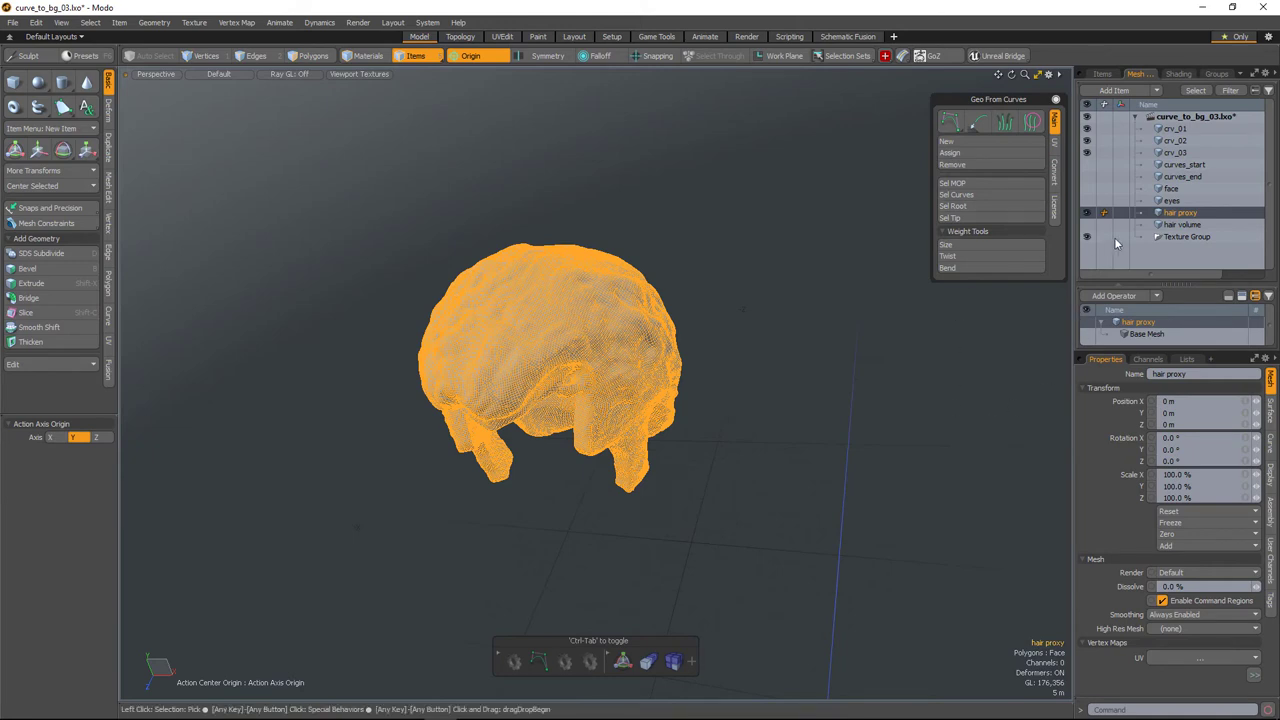
left_click(1120, 90)
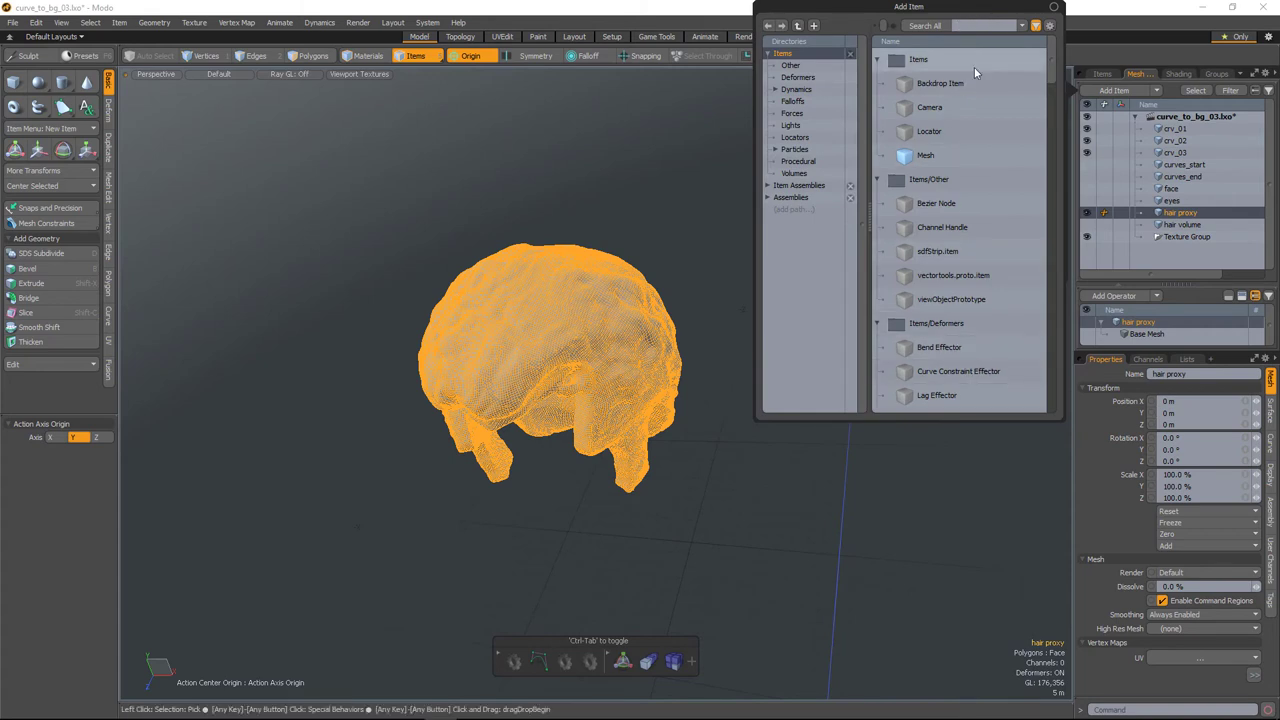
type("replica")
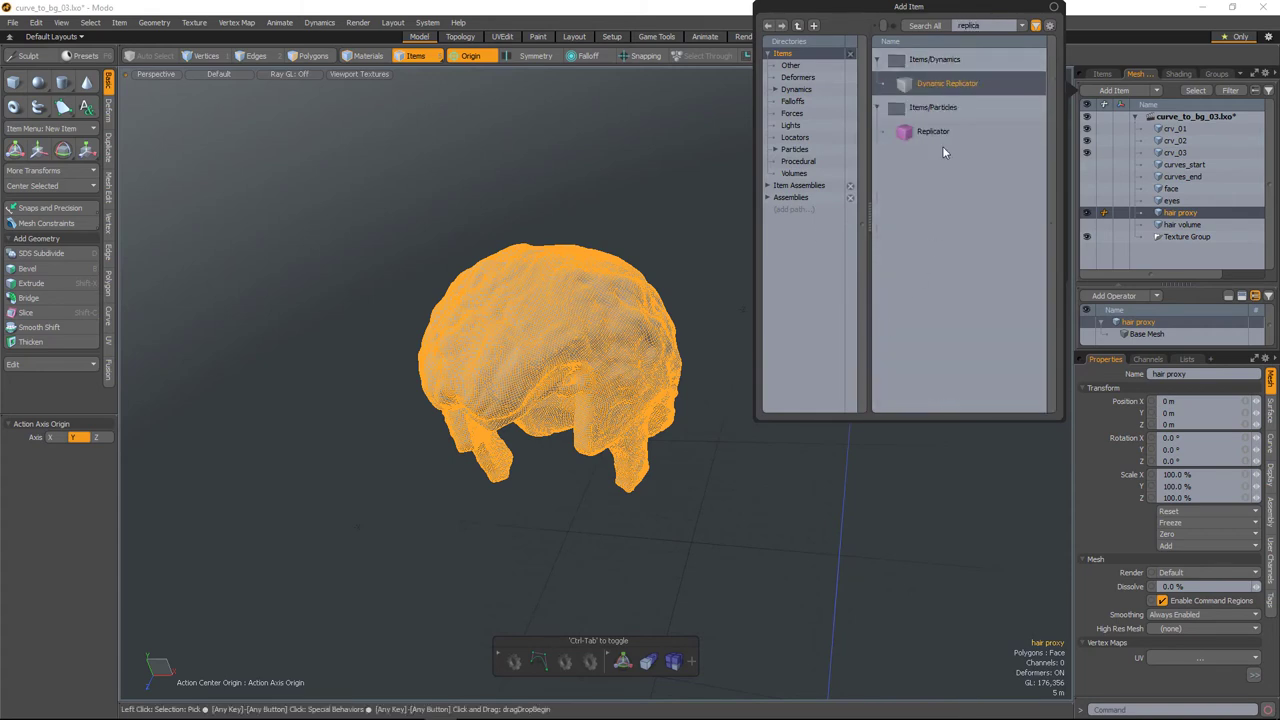
double_click(940, 132)
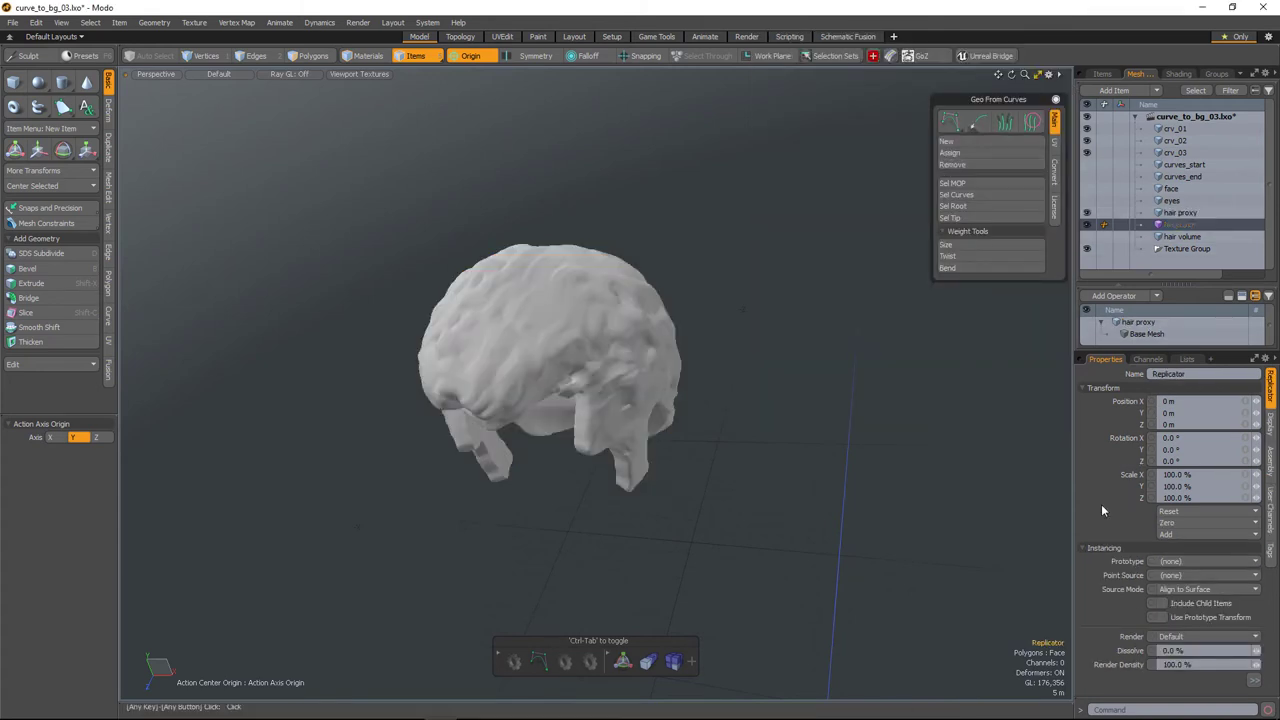
left_click(1186, 575)
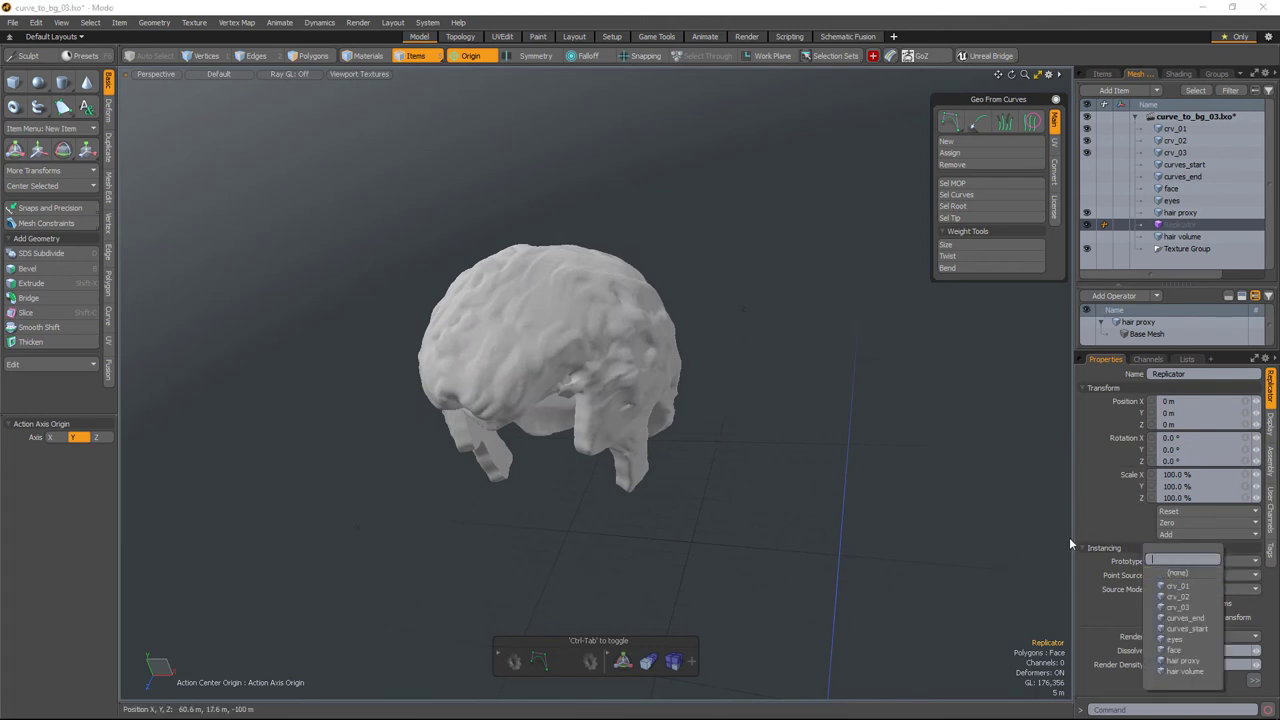
left_click_drag(1009, 556, 858, 409, "alt")
left_click_drag(804, 370, 920, 390, "ctrl+alt")
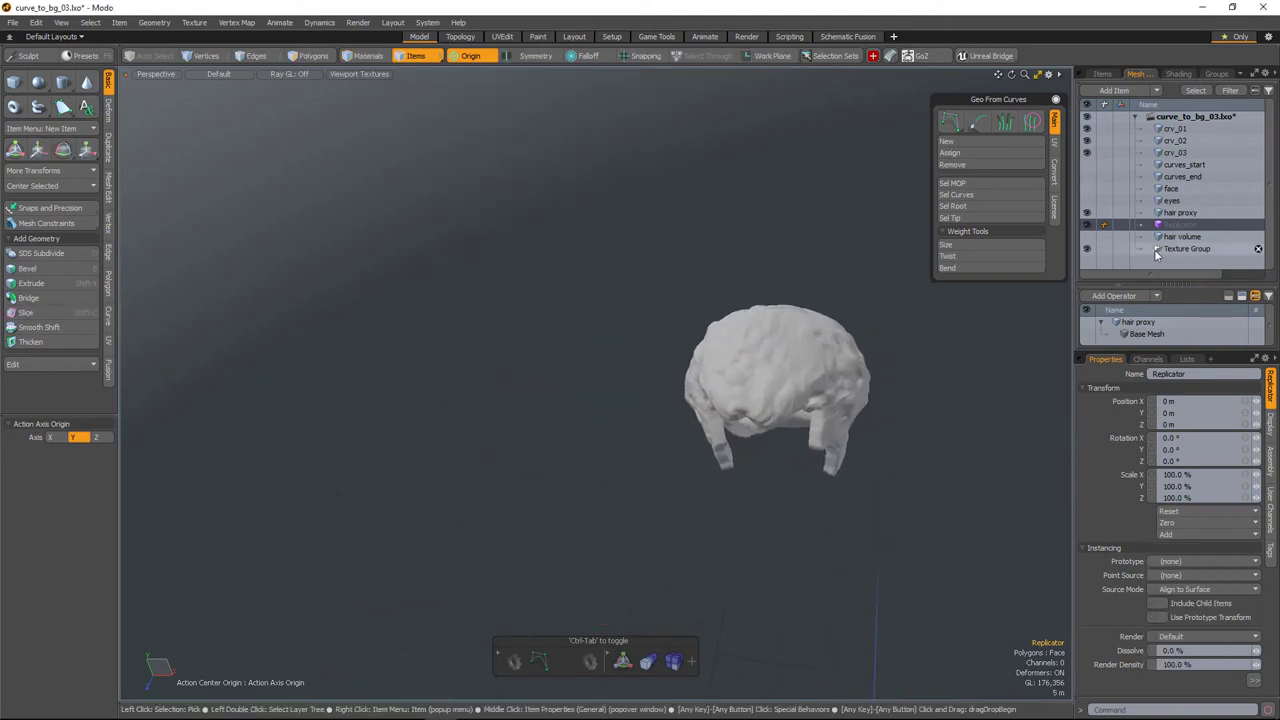
left_click(1179, 74)
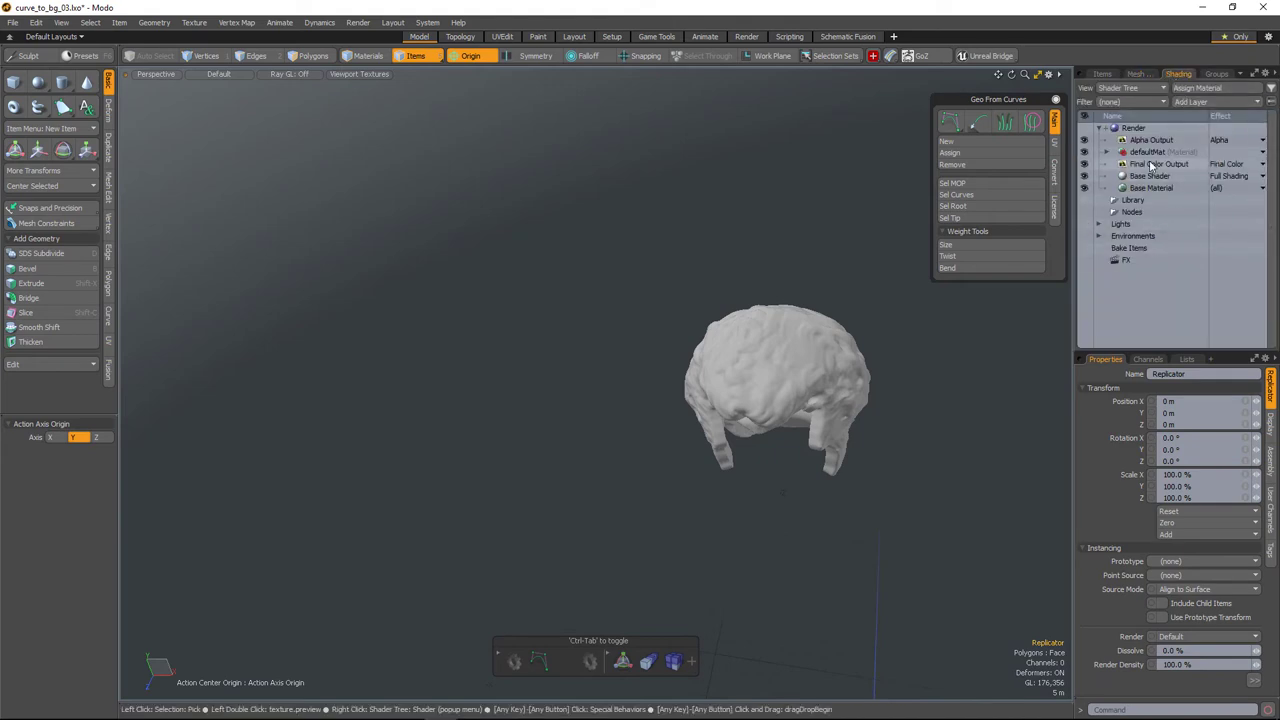
left_click(1166, 189)
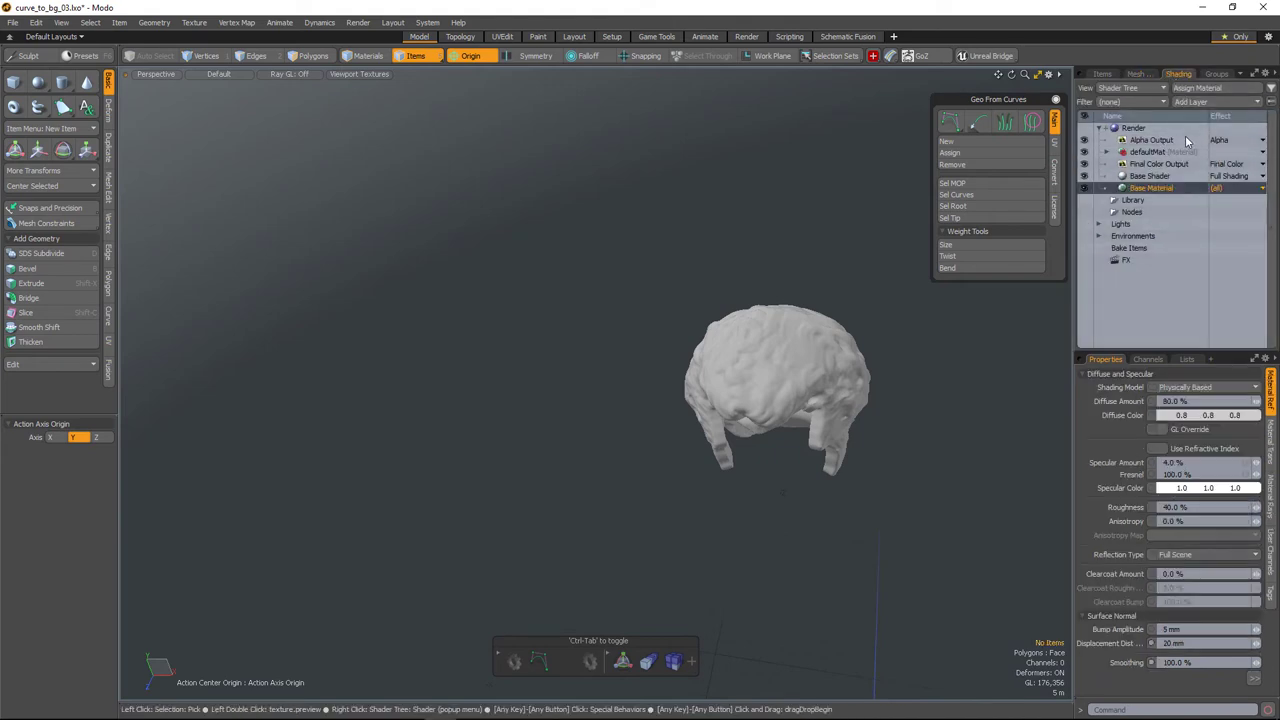
Create an item mask for the hair proxy mesh
left_click(833, 354)
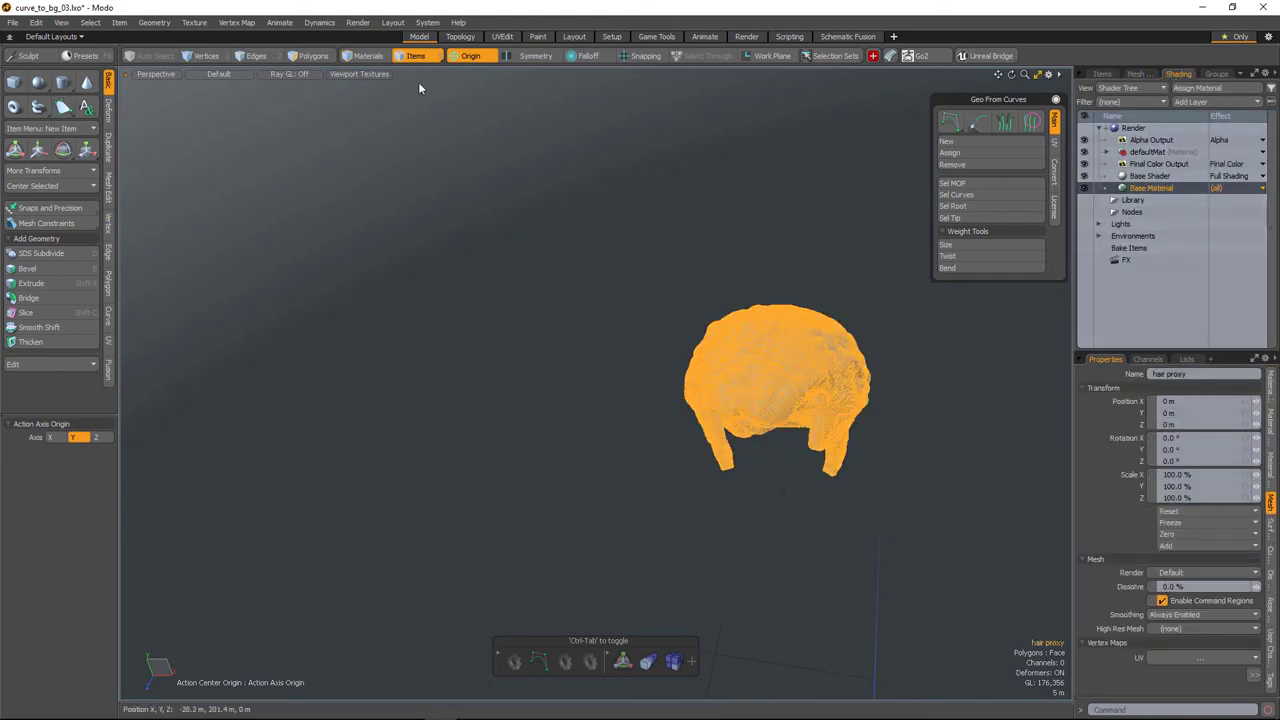
left_click(1102, 74)
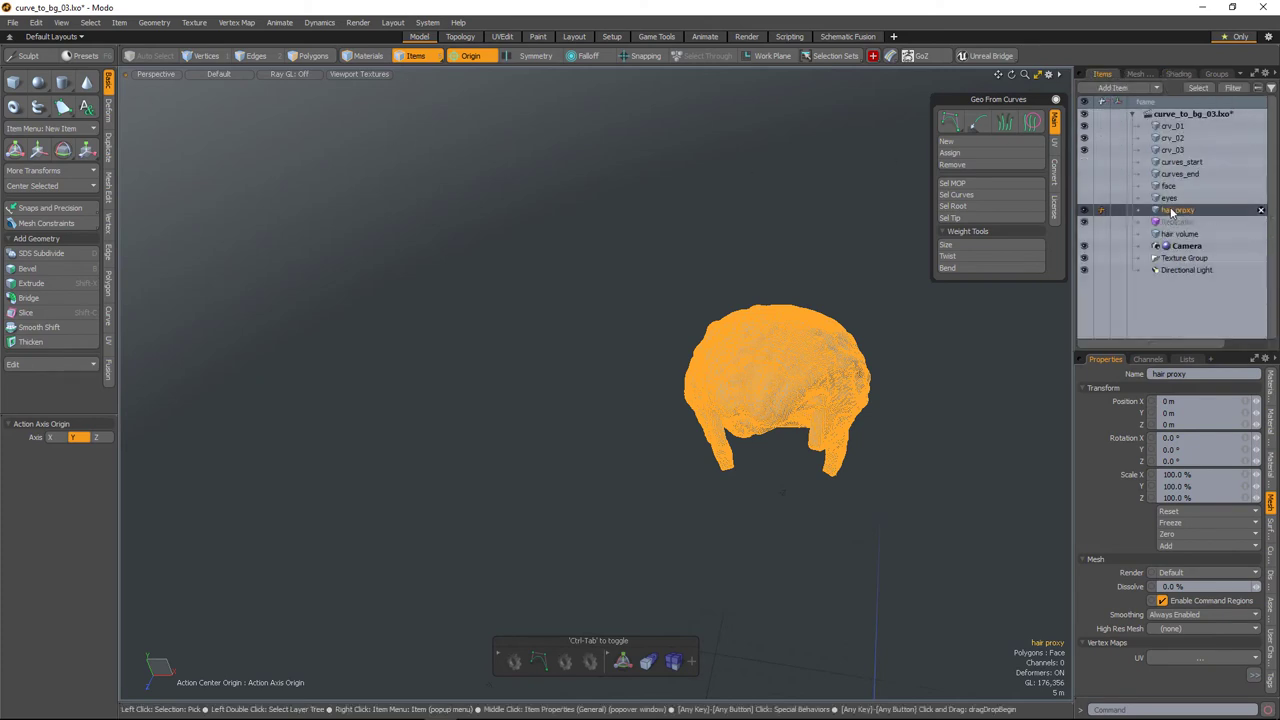
right_click(1169, 212)
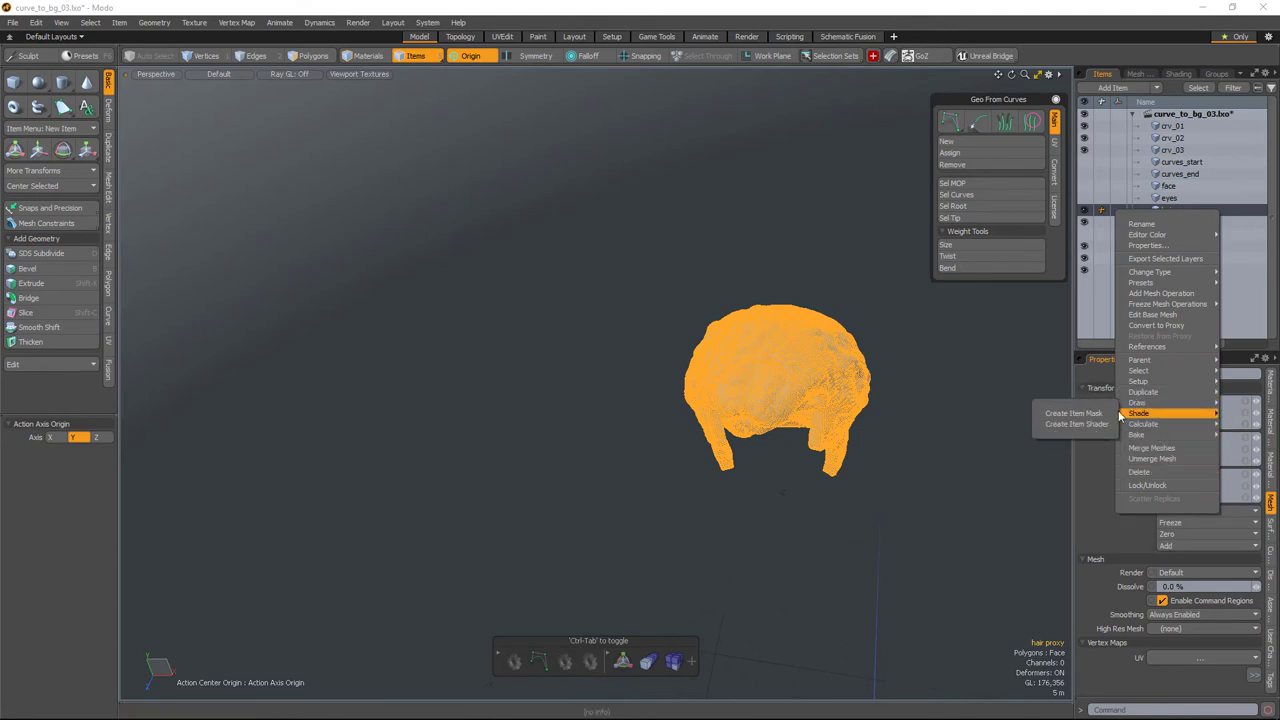
left_click(1095, 418)
left_click(1138, 74)
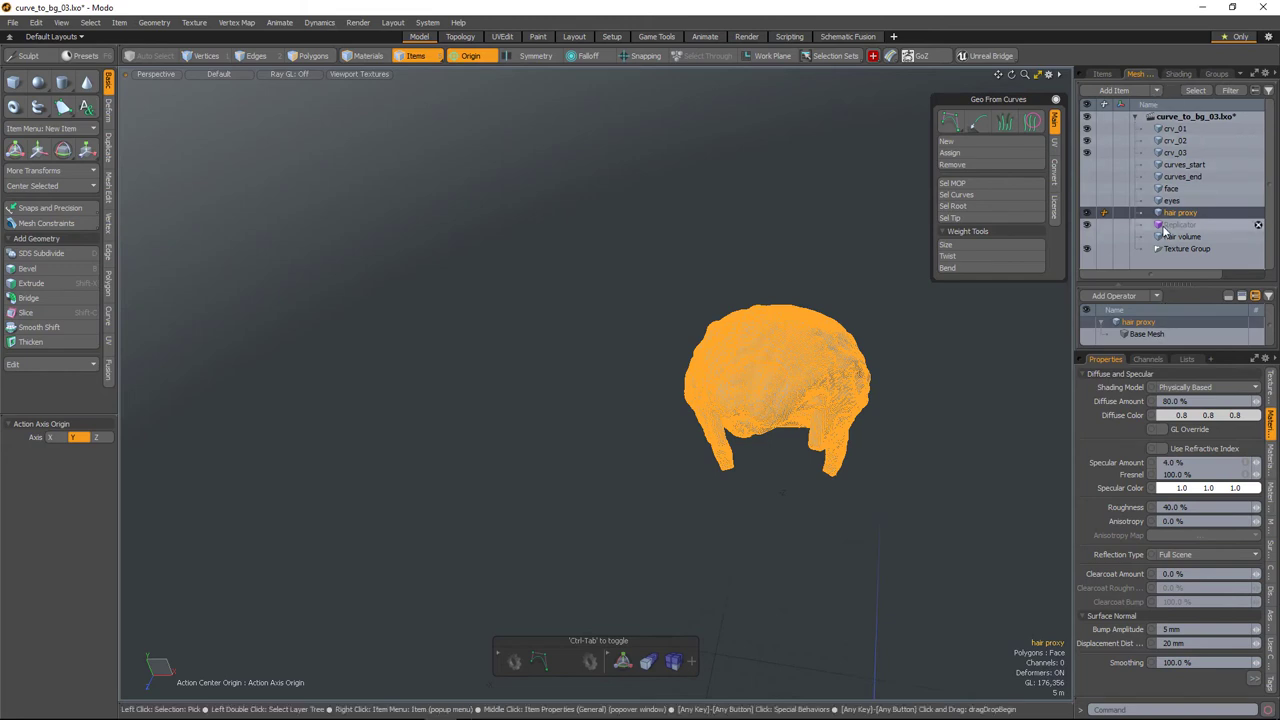
Add a Surface Generator layer above the material inside the hair proxy mask in the shader tree
left_click(1177, 75)
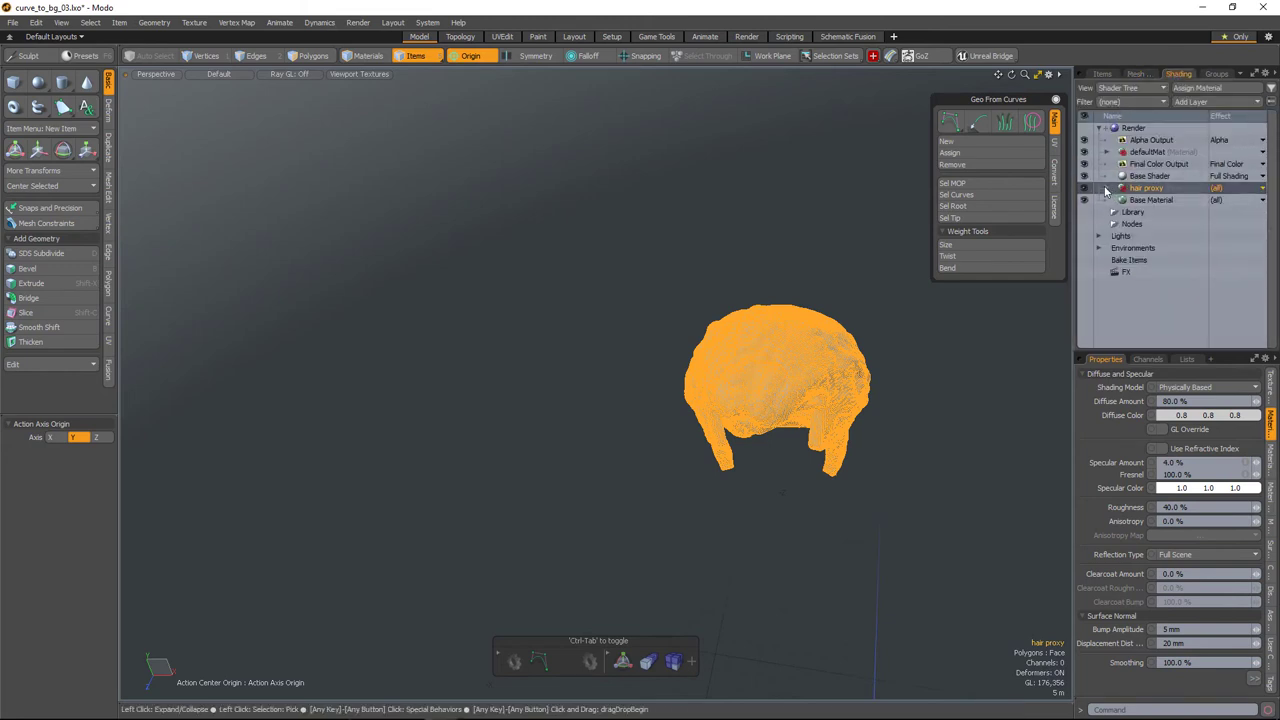
left_click(1182, 102)
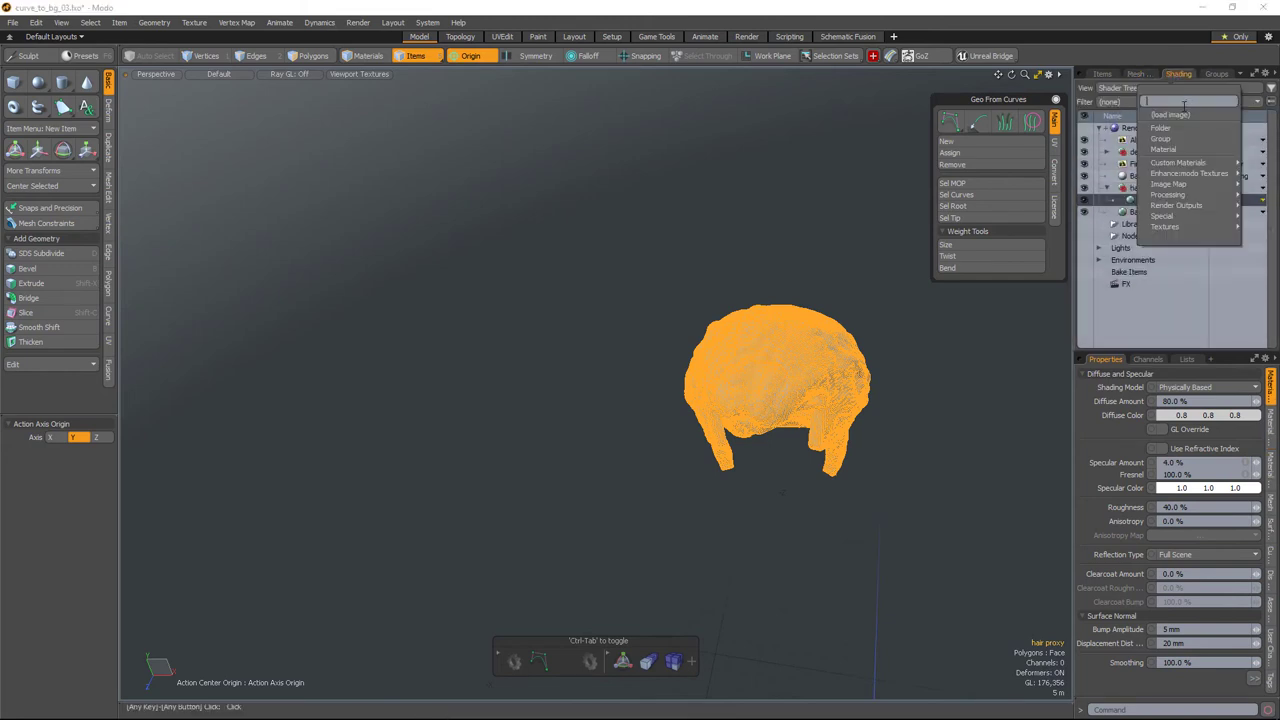
type("surfa")
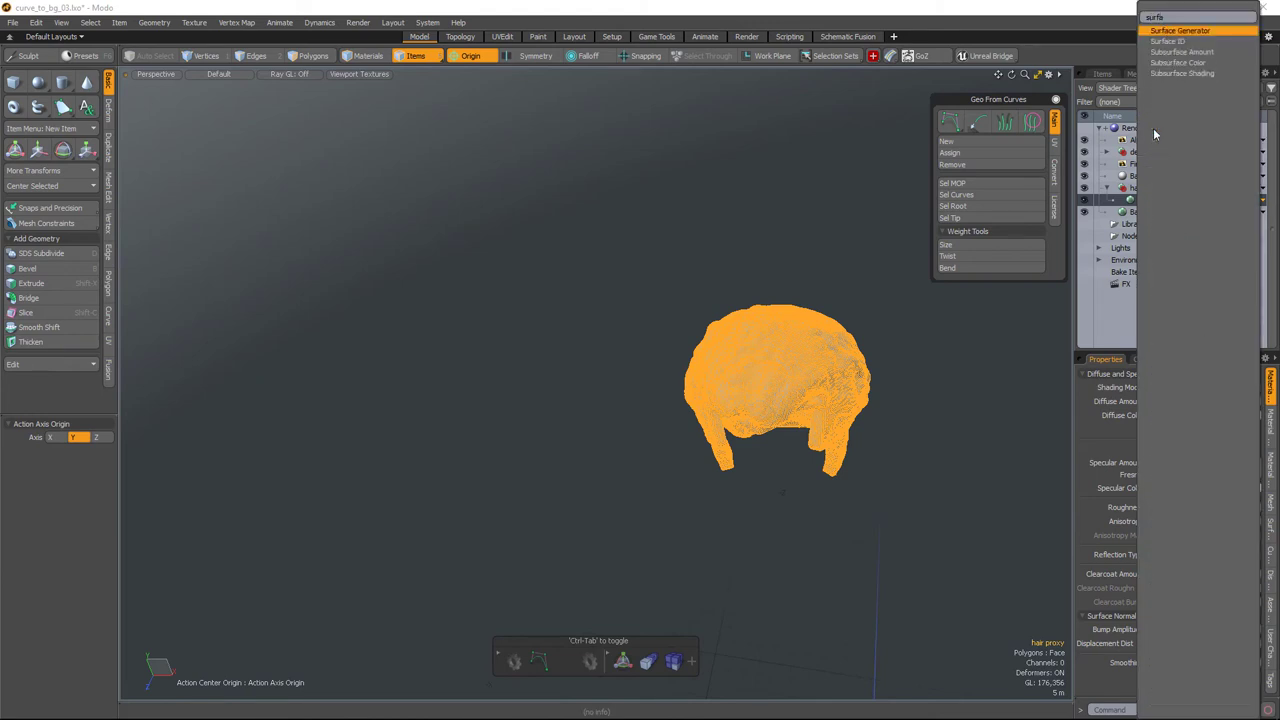
key("Return")
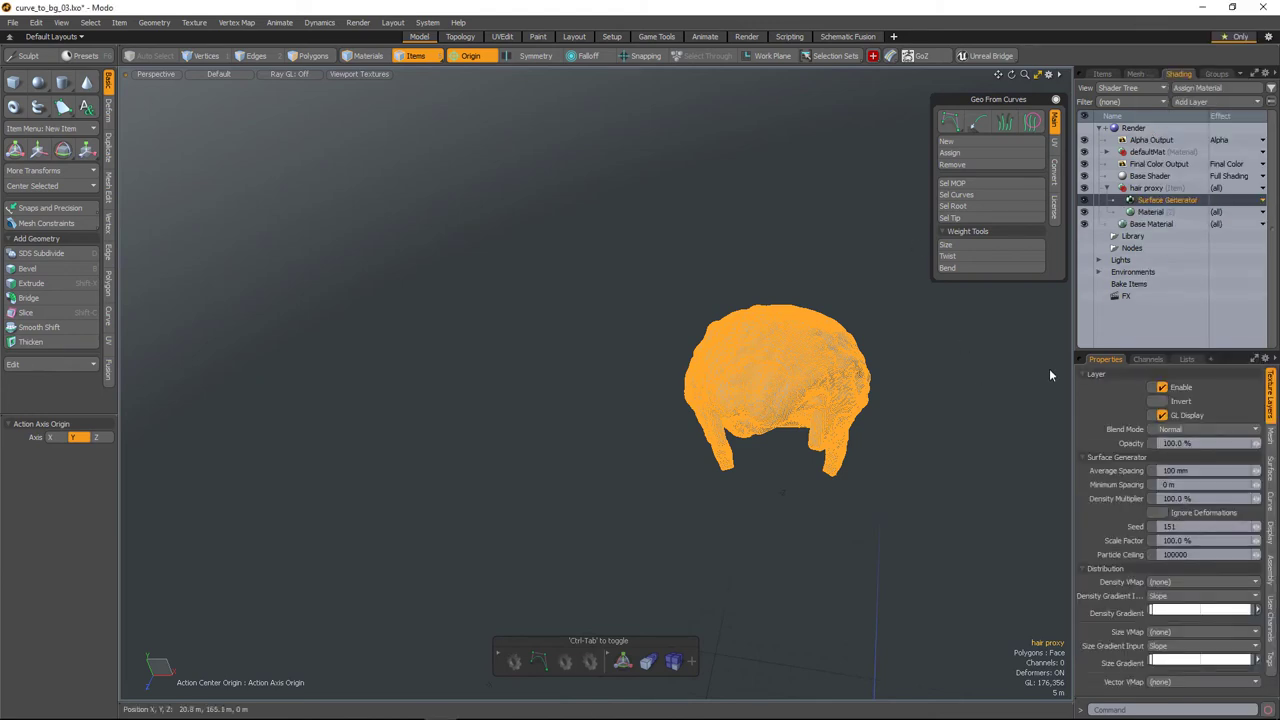
Set the Replicator's point source to Surface Generator
left_click(1103, 74)
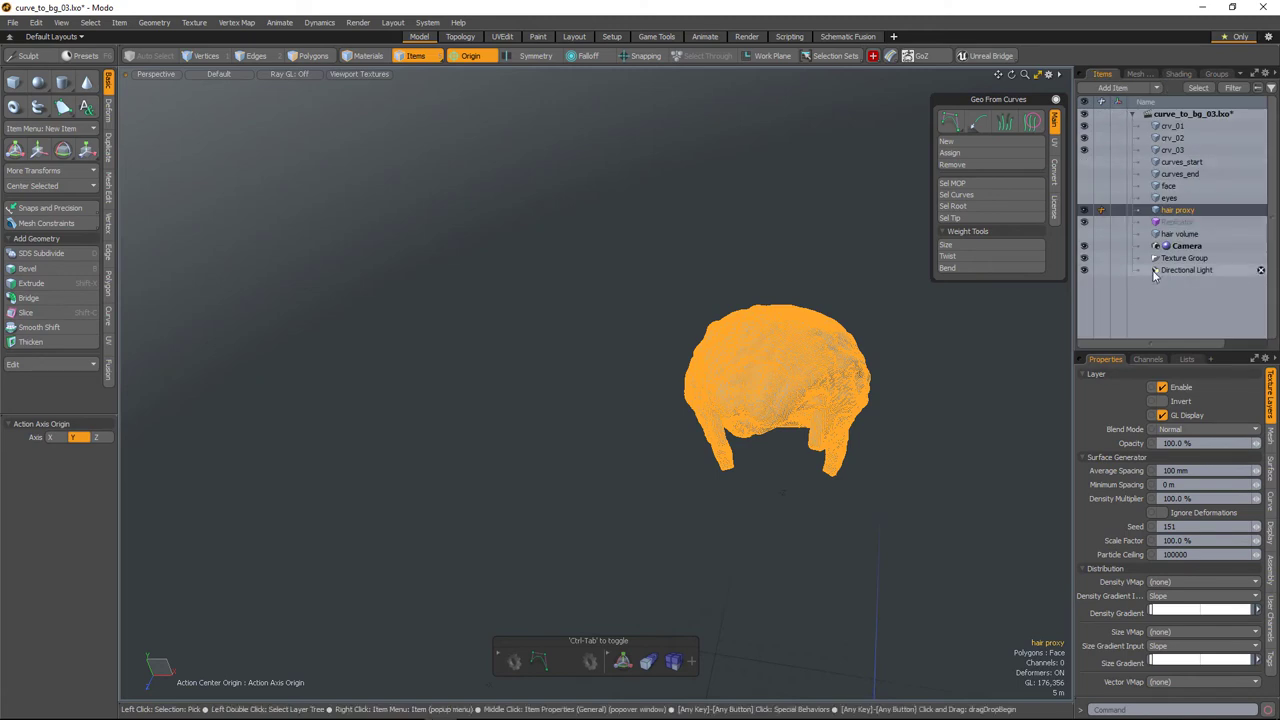
left_click(1170, 221)
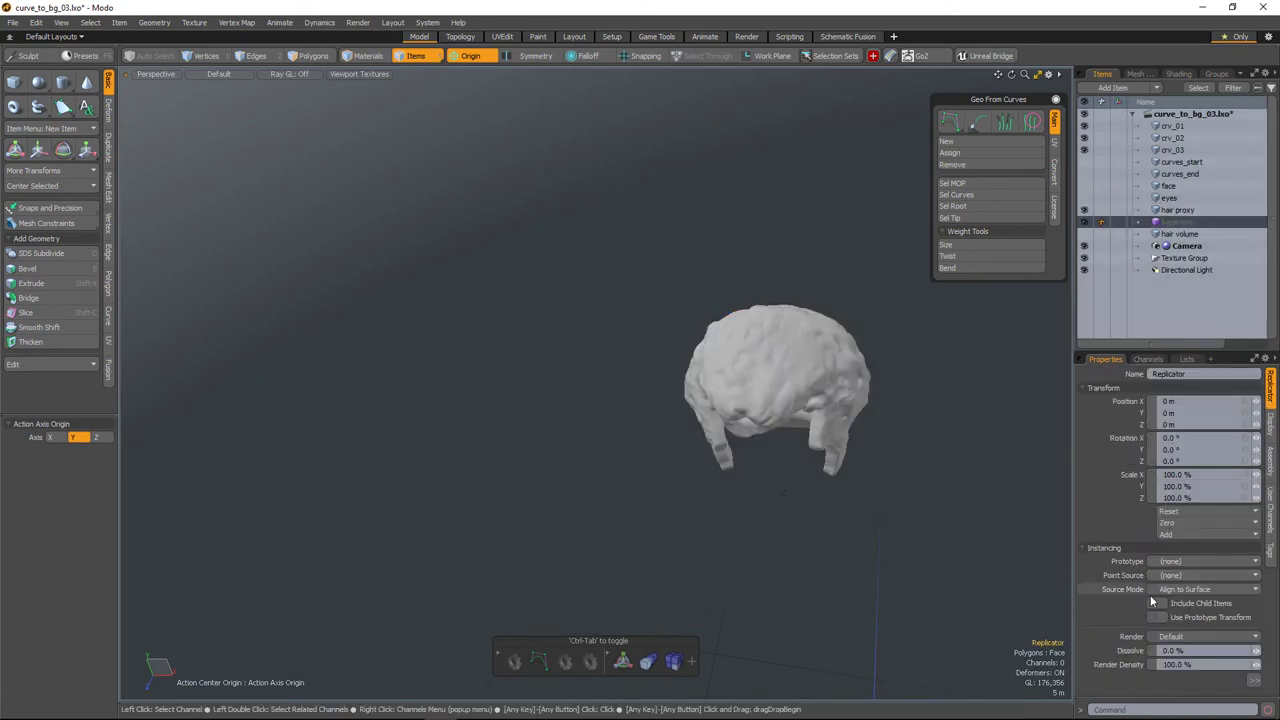
left_click(1188, 576)
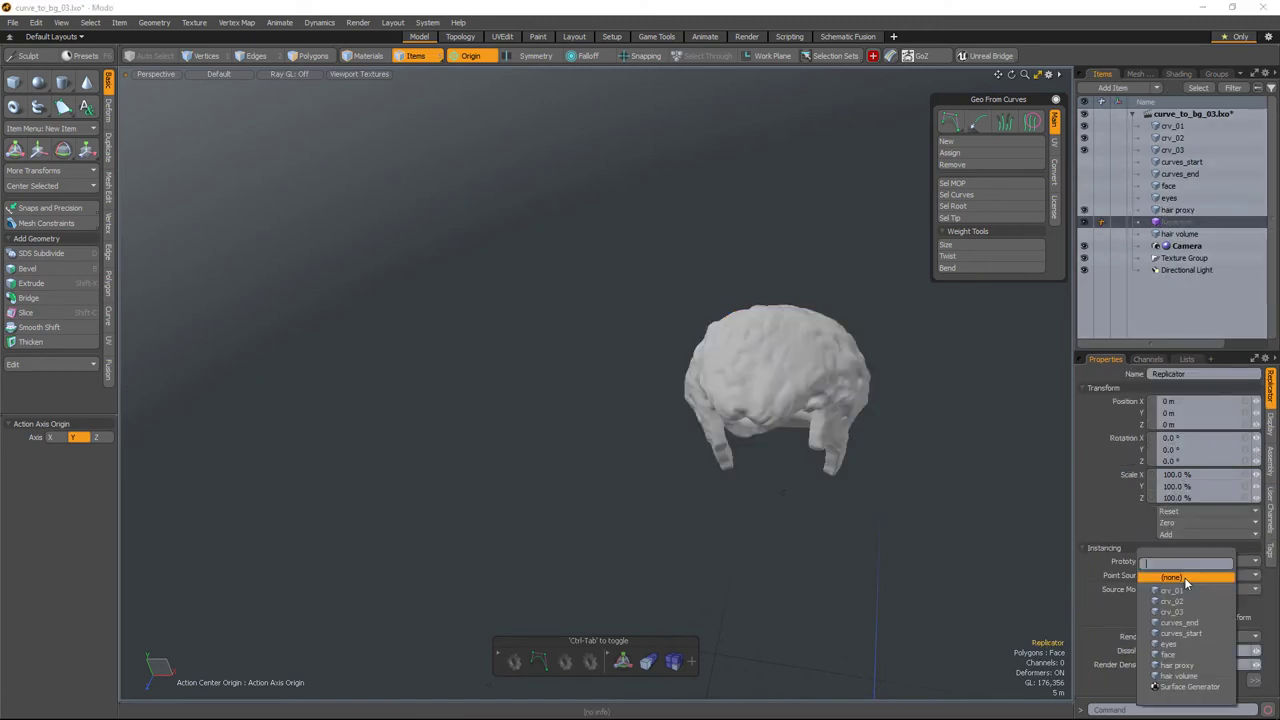
left_click(1182, 688)
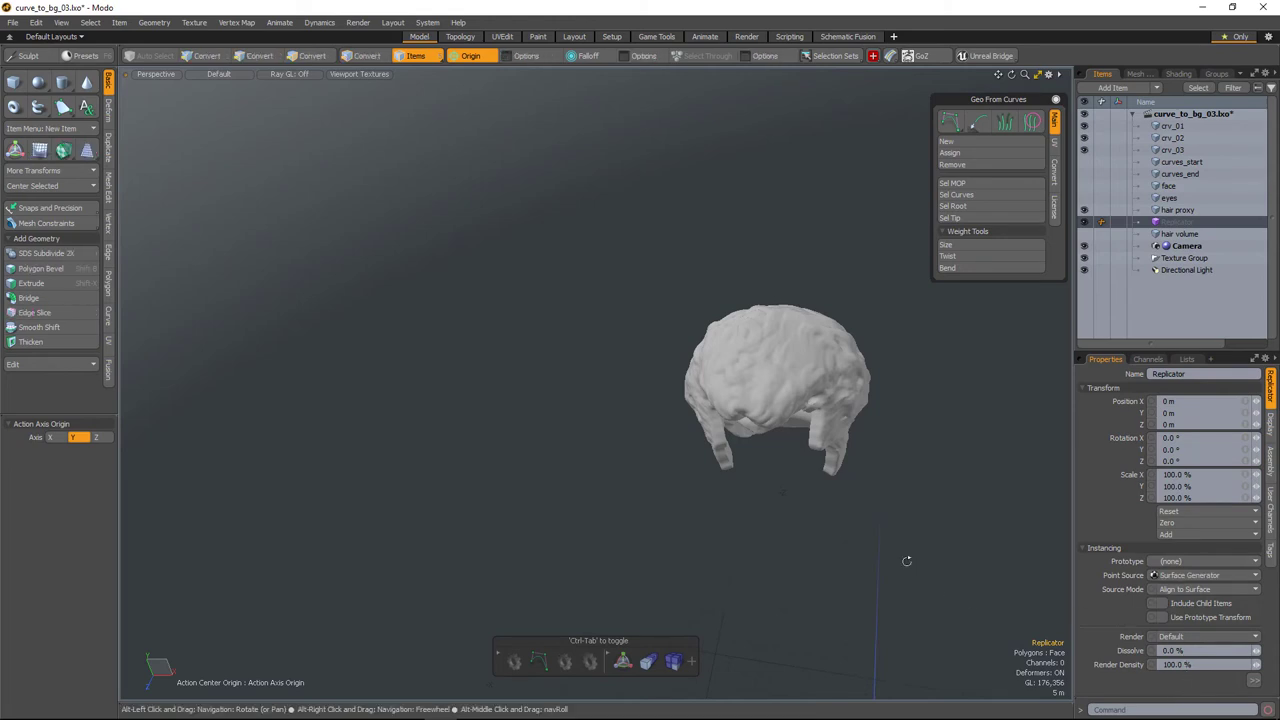
Select crv_01, crv_02 and crv_03 and create a standard group named curves from them
left_click_drag(897, 554, 946, 386, "alt")
left_click(1167, 127)
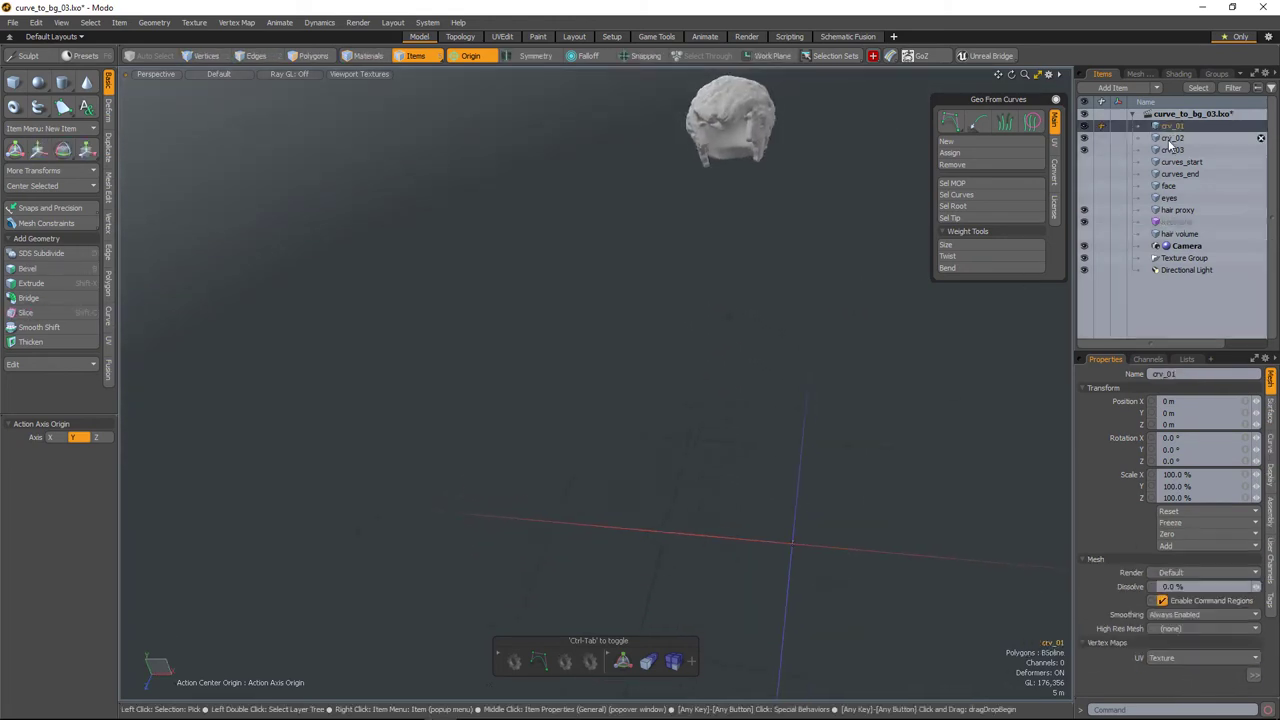
left_click(1168, 150, "shift")
left_click_drag(832, 500, 695, 512, "alt")
key("shift+a")
left_click(1215, 75)
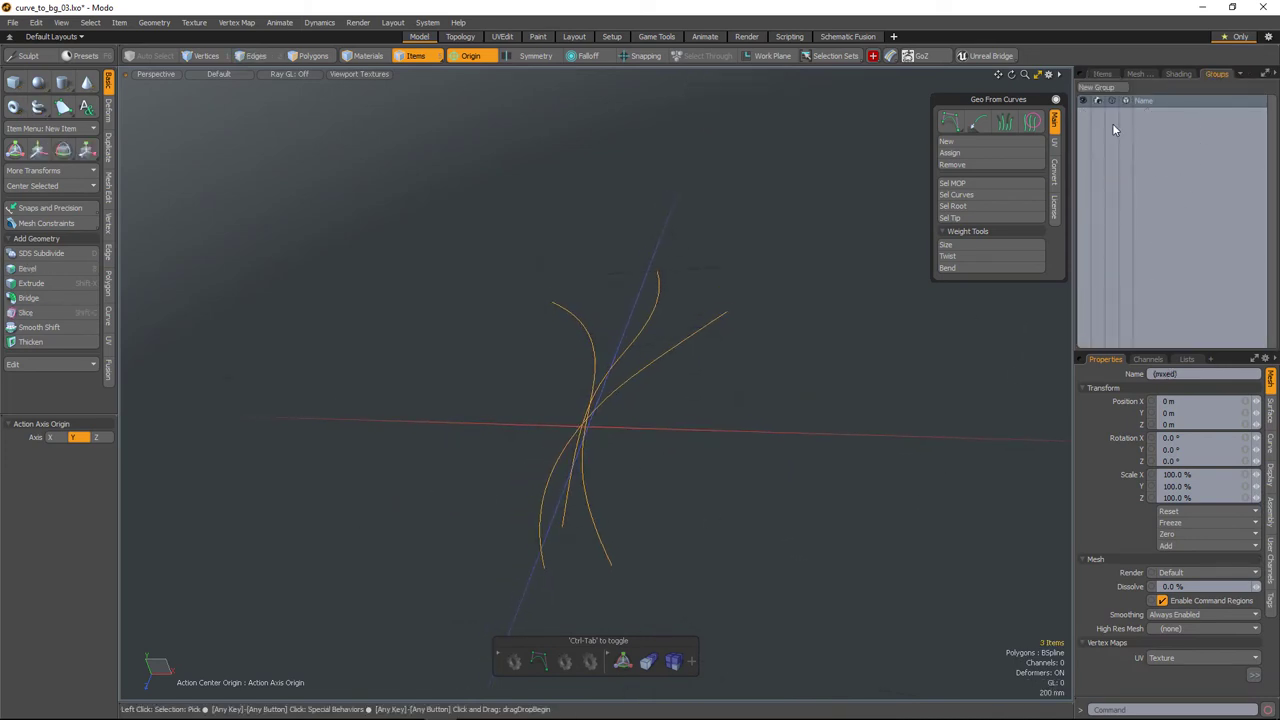
left_click(1096, 87)
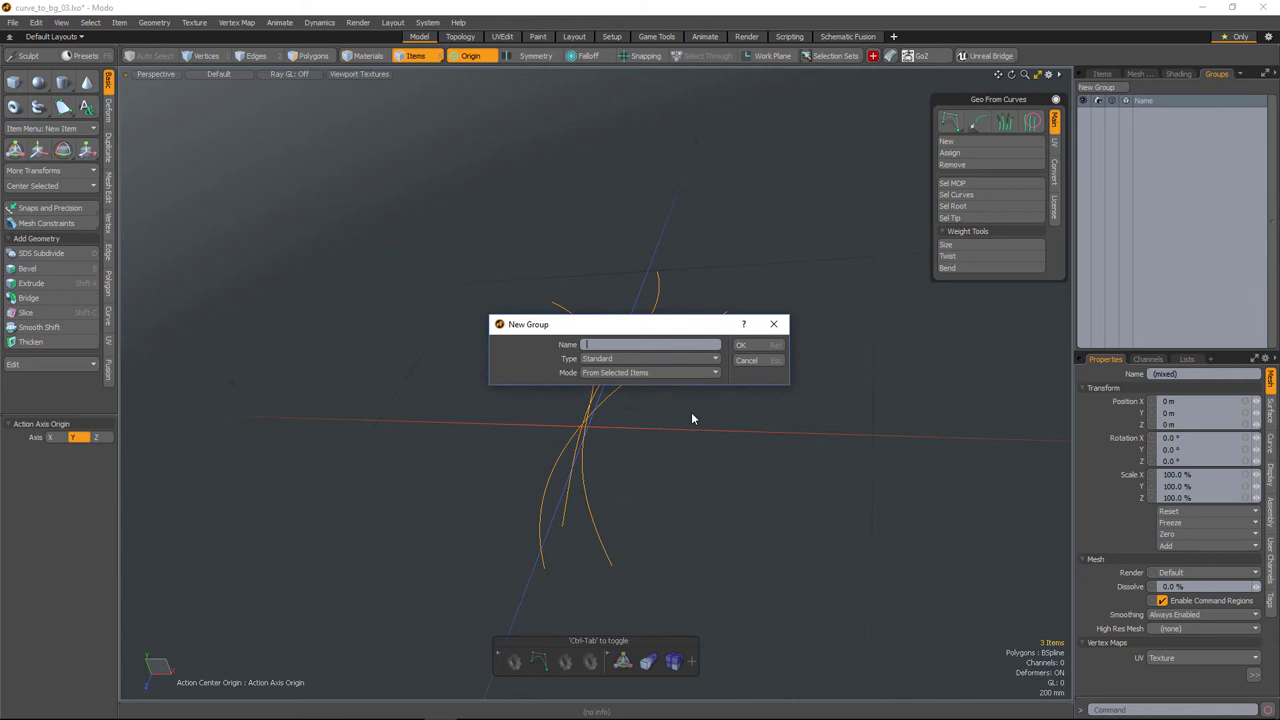
type("curves")
key("Return")
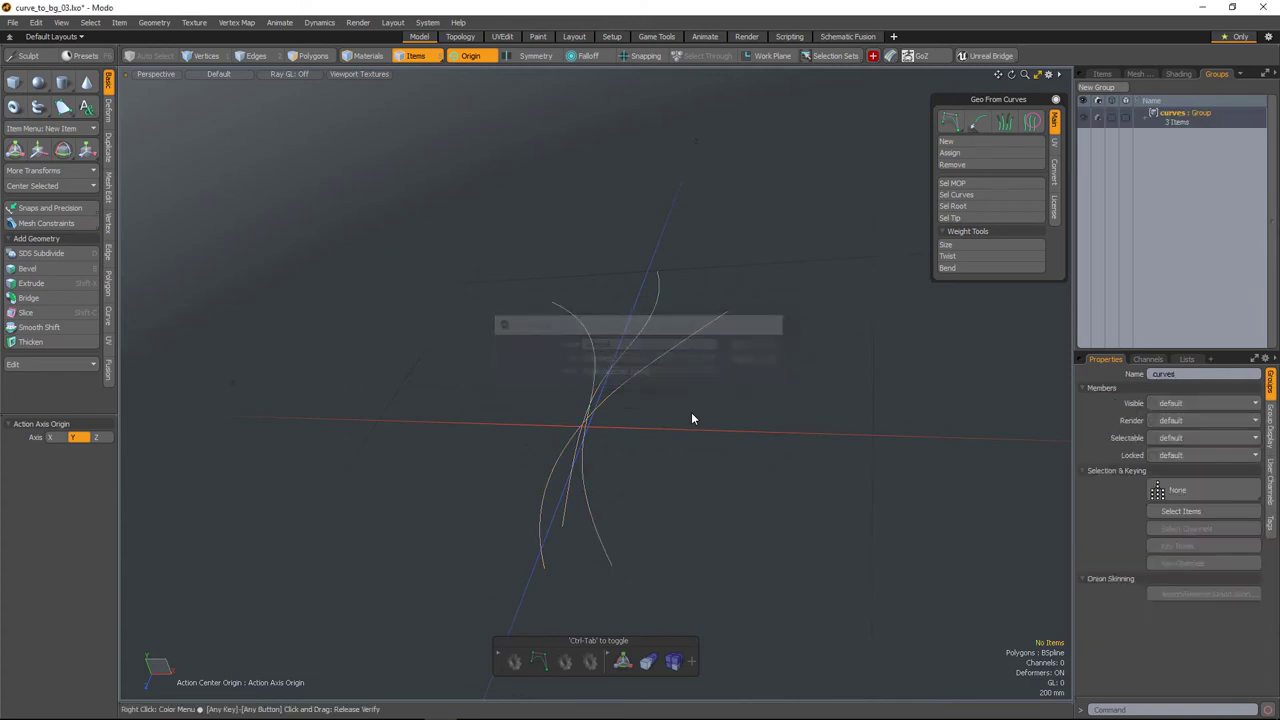
Set the Replicator's prototype to the curves group and inspect the replicated curves on the hair proxy
left_click(1102, 74)
left_click(1175, 221)
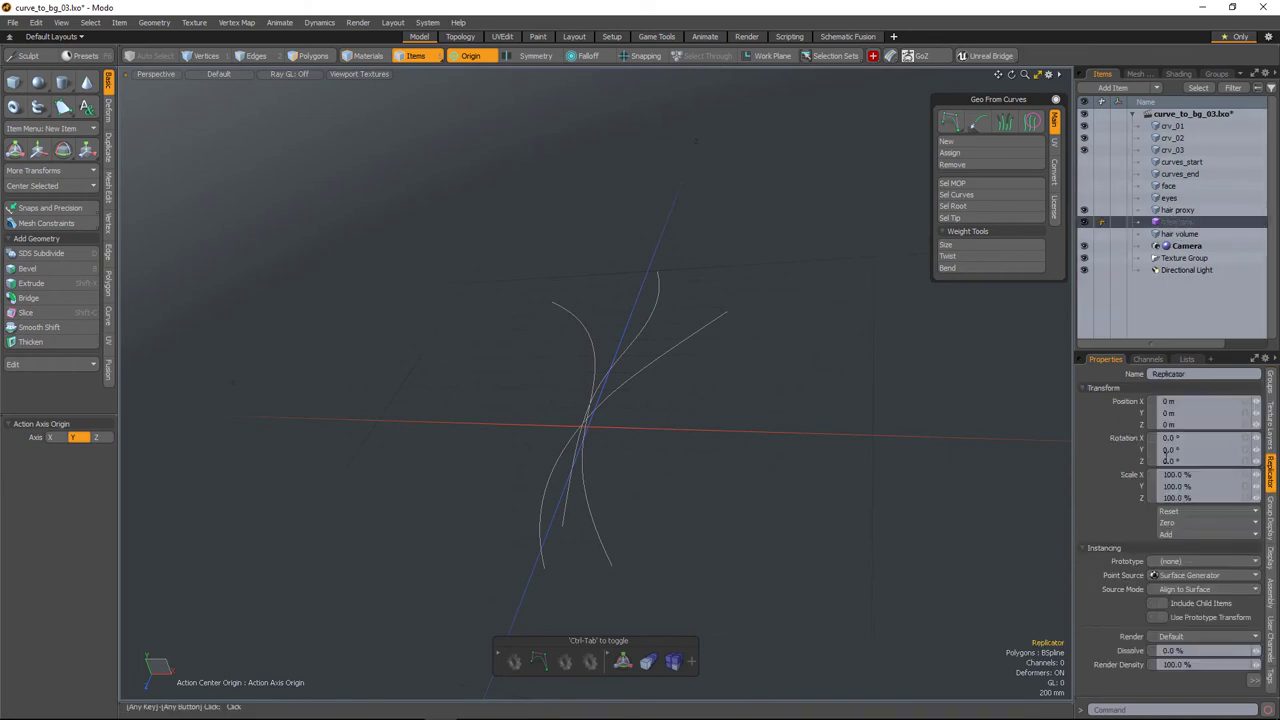
left_click(1190, 561)
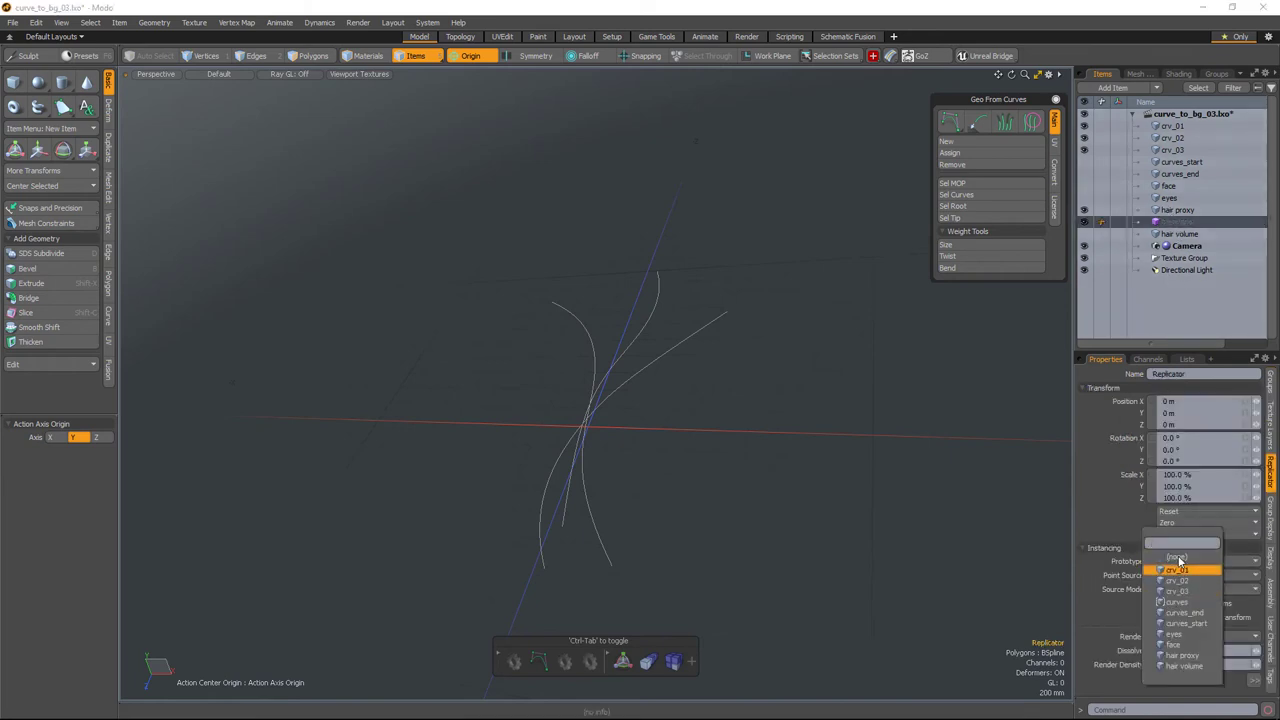
left_click(1170, 604)
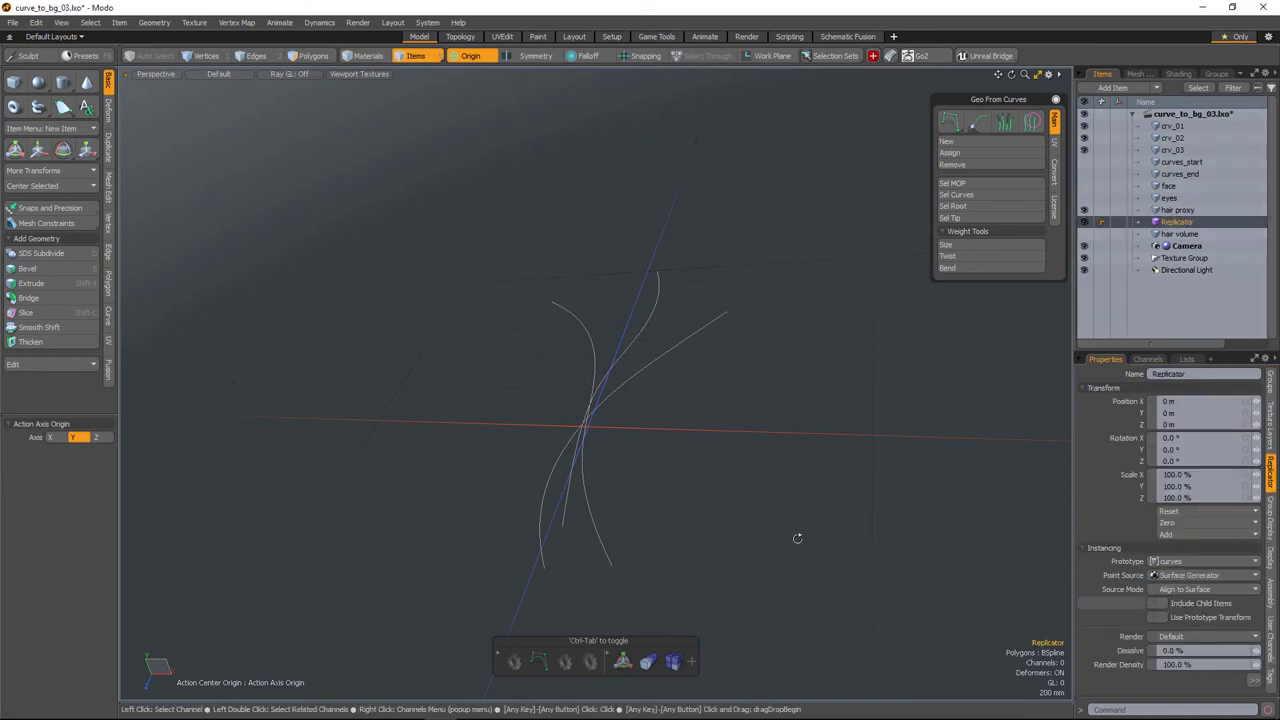
scroll(814, 537, "down", 5)
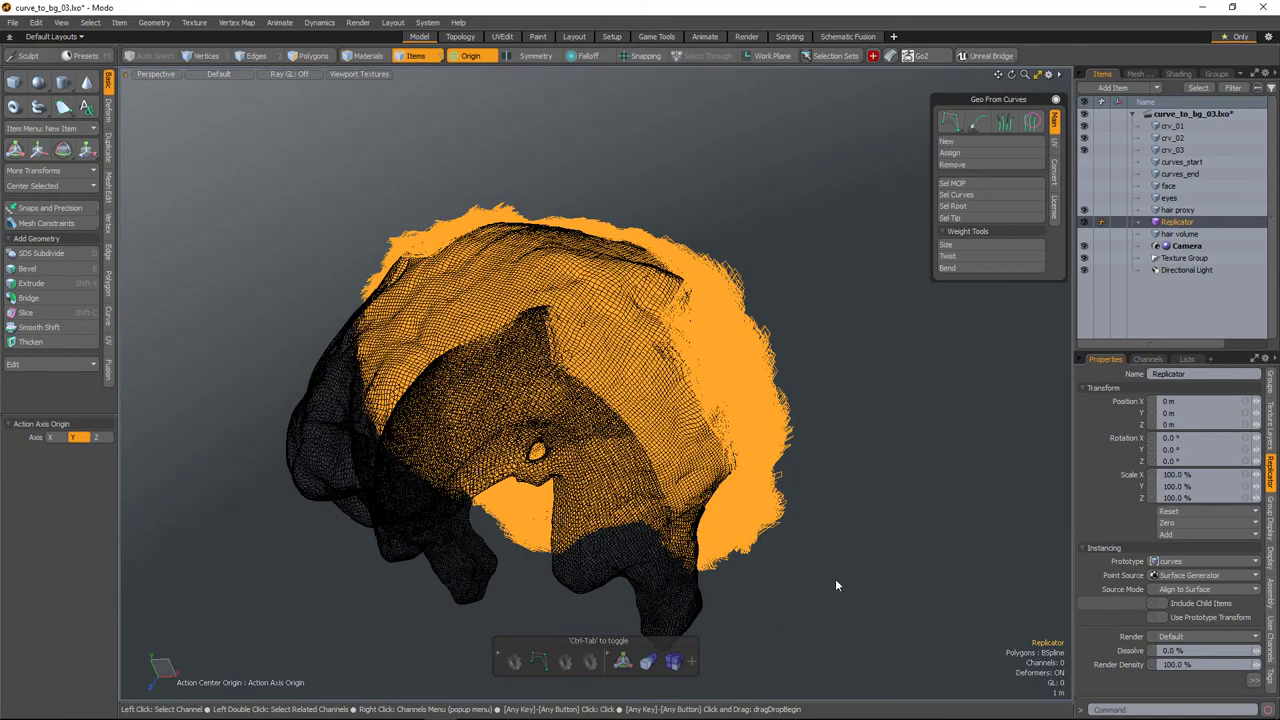
left_click_drag(835, 578, 979, 485, "alt")
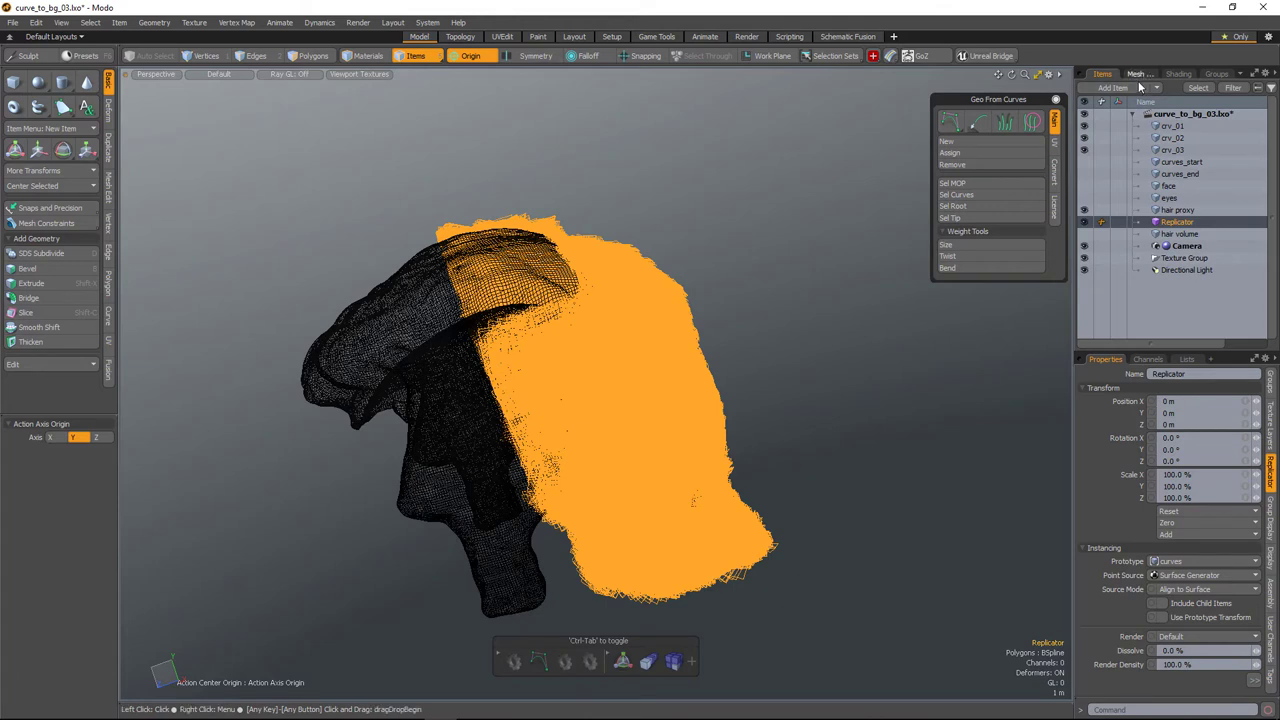
Enlarge the Replicator's properties area and collapse the Transform section to expose the Variation settings
left_click(1178, 73)
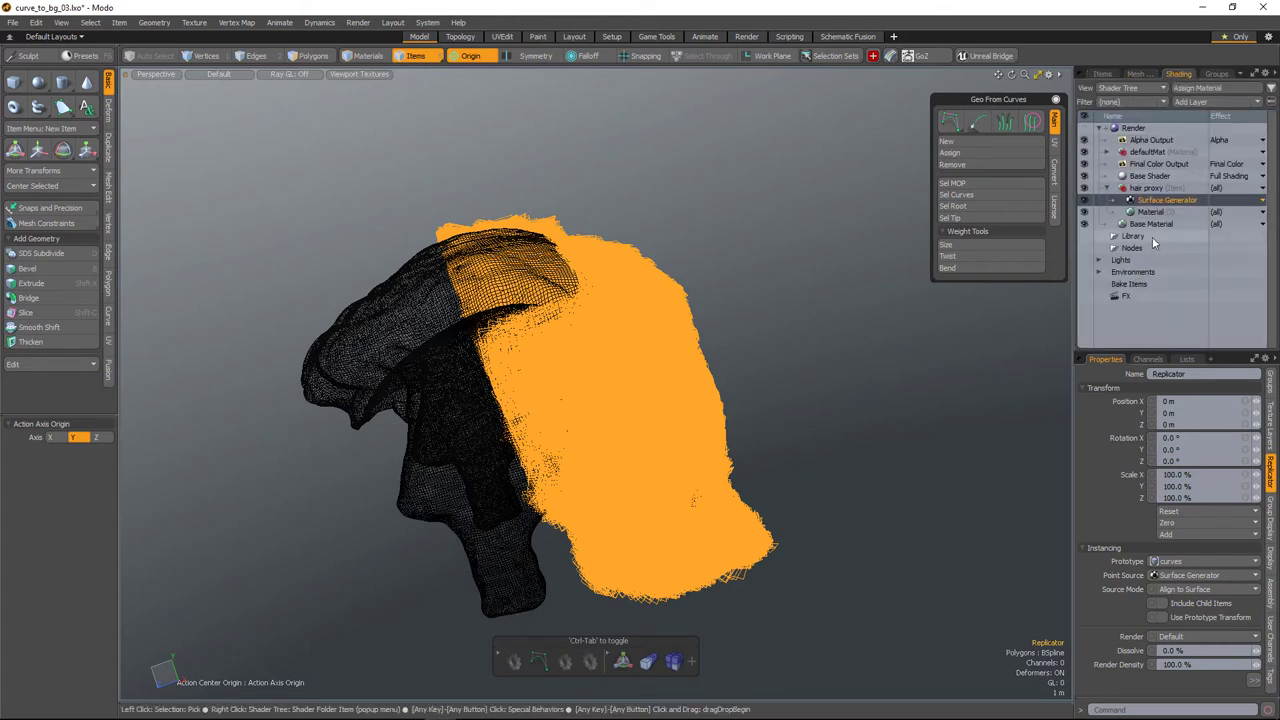
left_click_drag(1180, 355, 1168, 252)
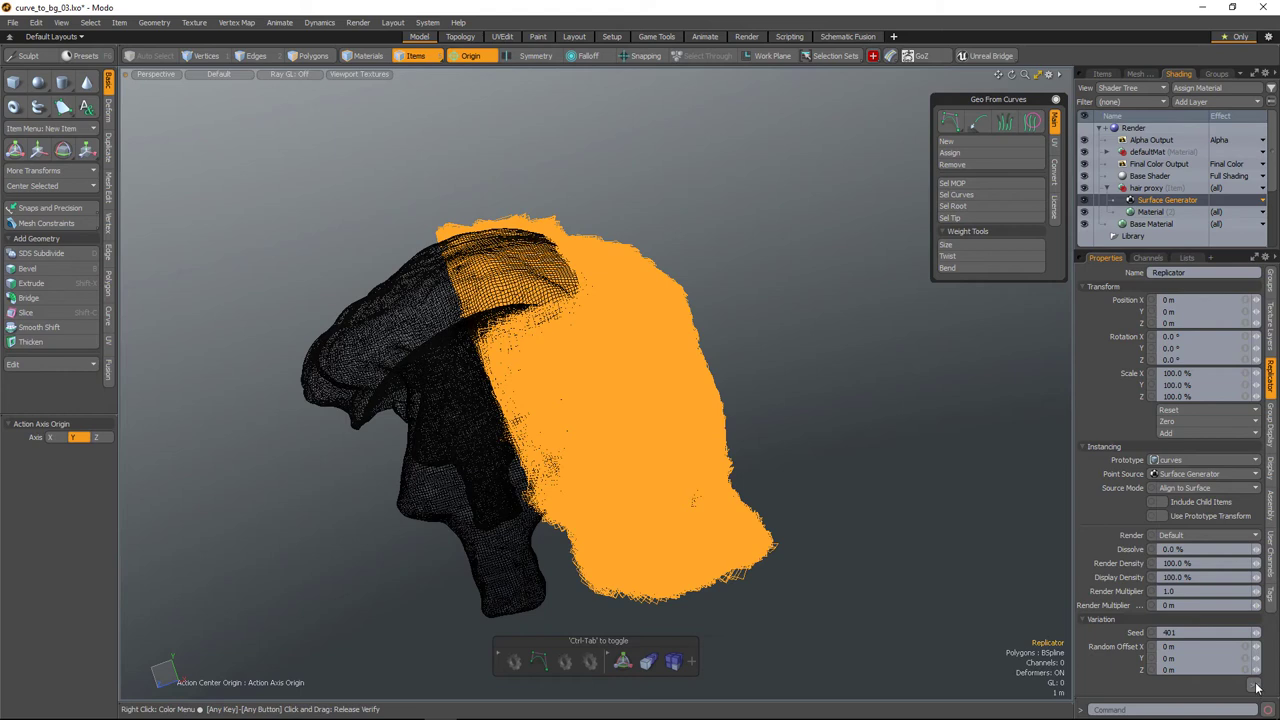
left_click(1104, 287)
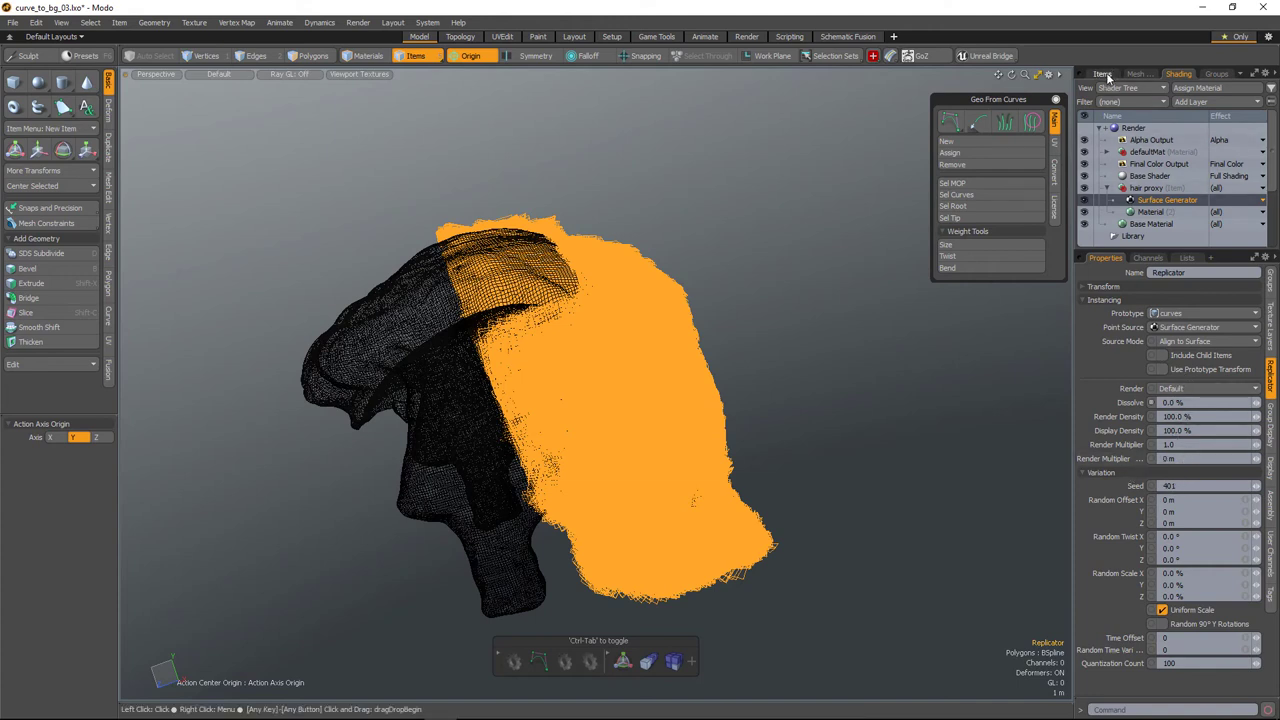
Show the Surface Generator's texture layer properties and set its Average Spacing to 3 m
left_click(1104, 75)
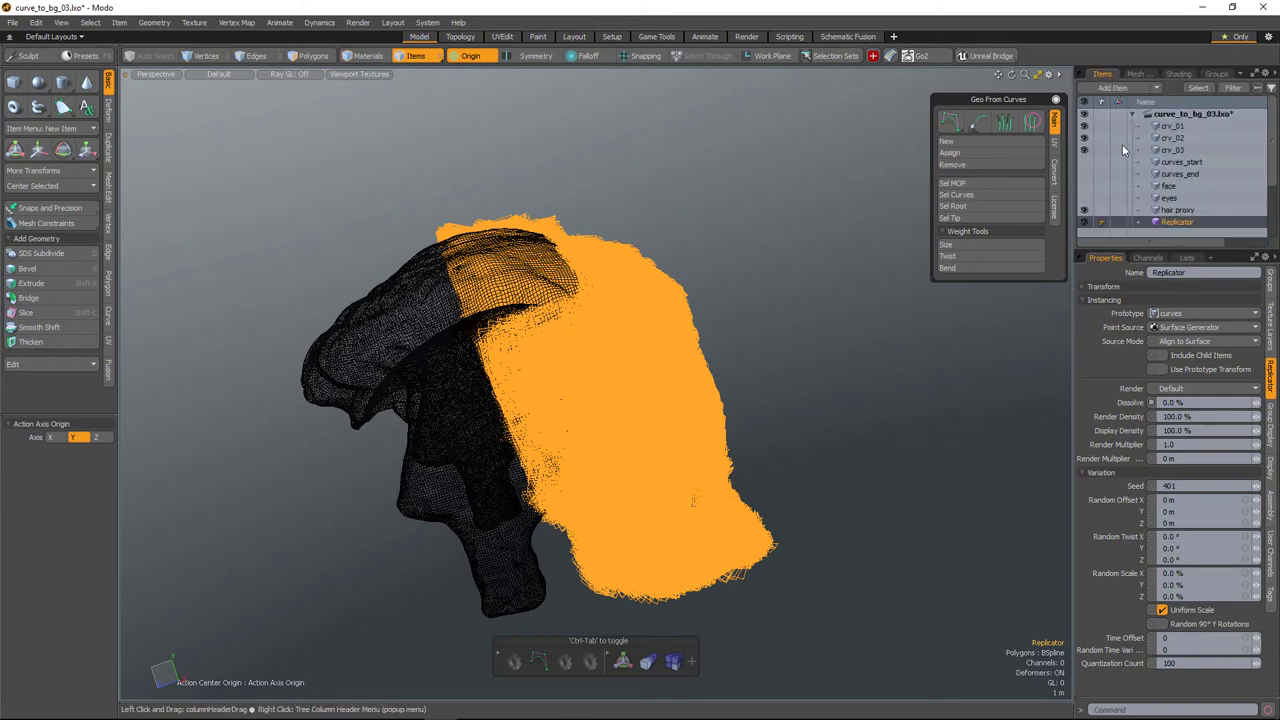
left_click(1175, 214)
left_click(1174, 226)
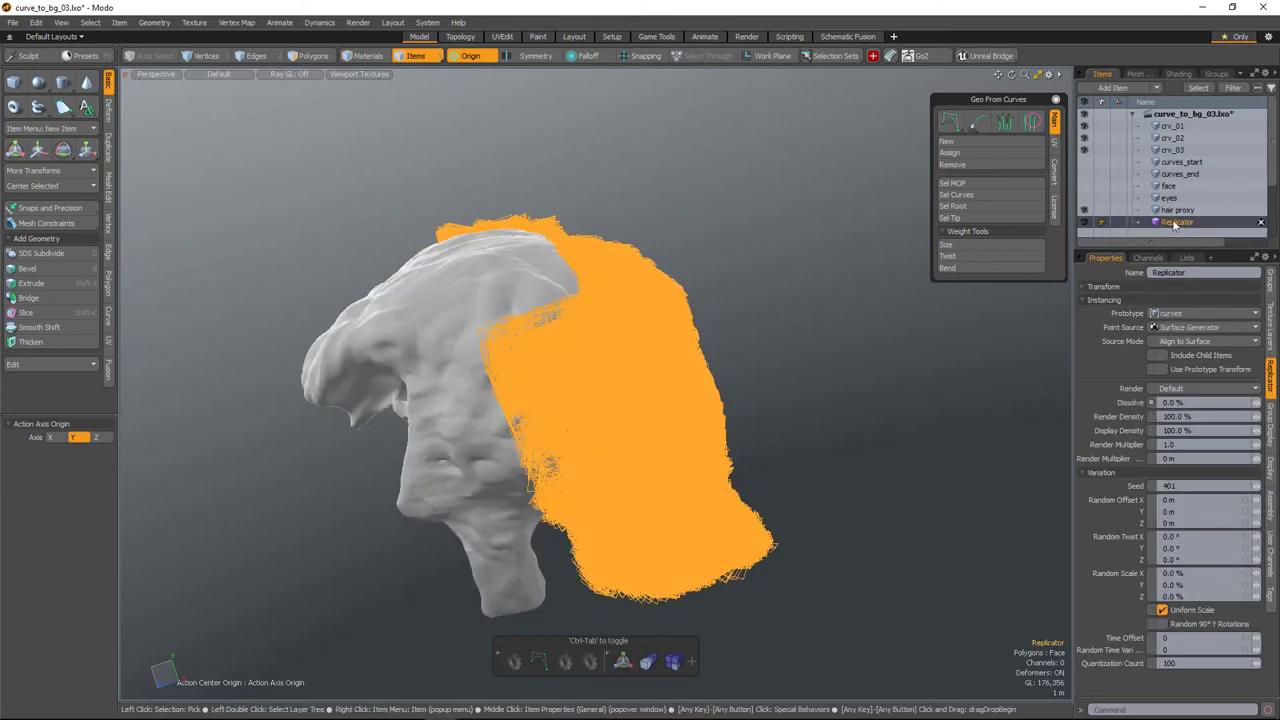
left_click(1180, 78)
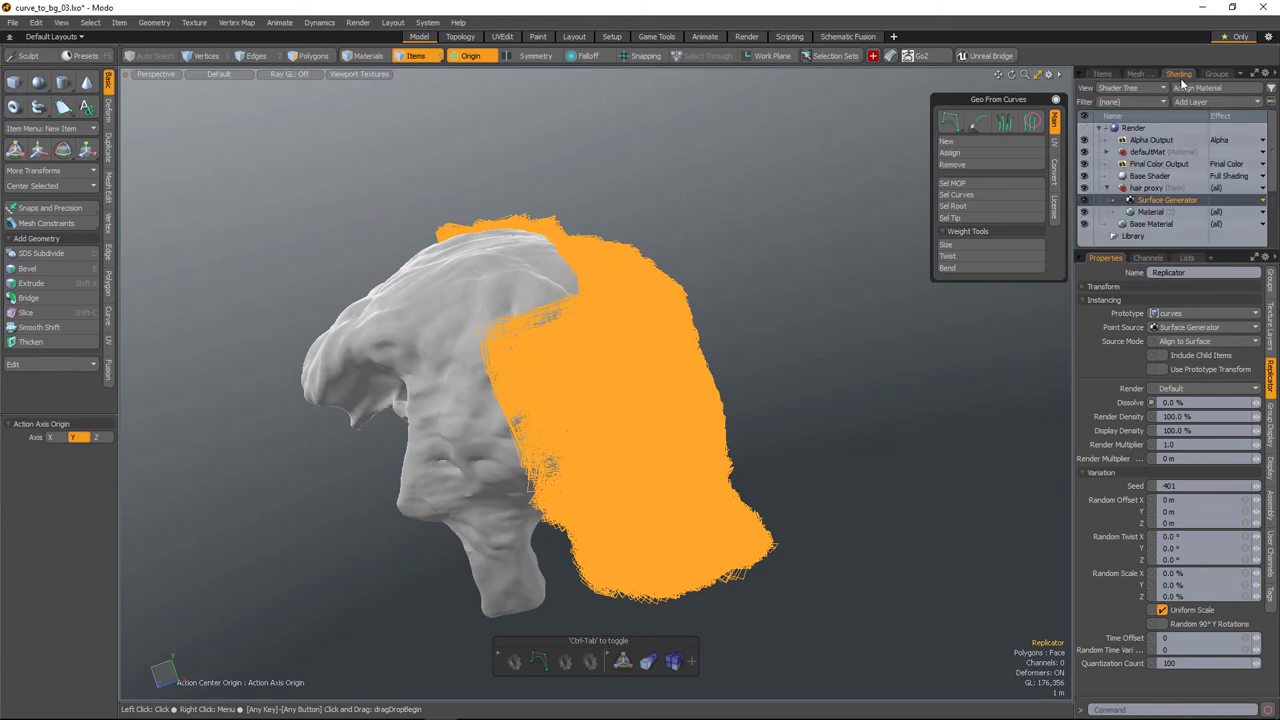
left_click(1154, 200)
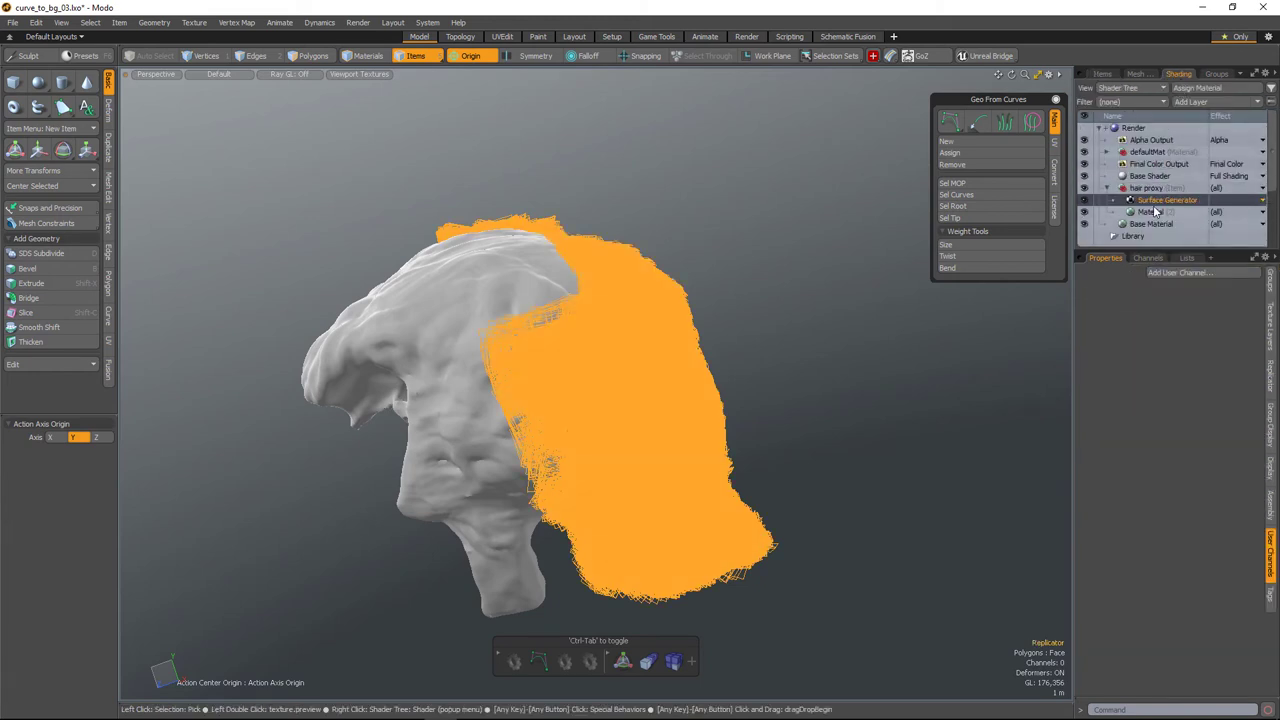
left_click(1270, 284)
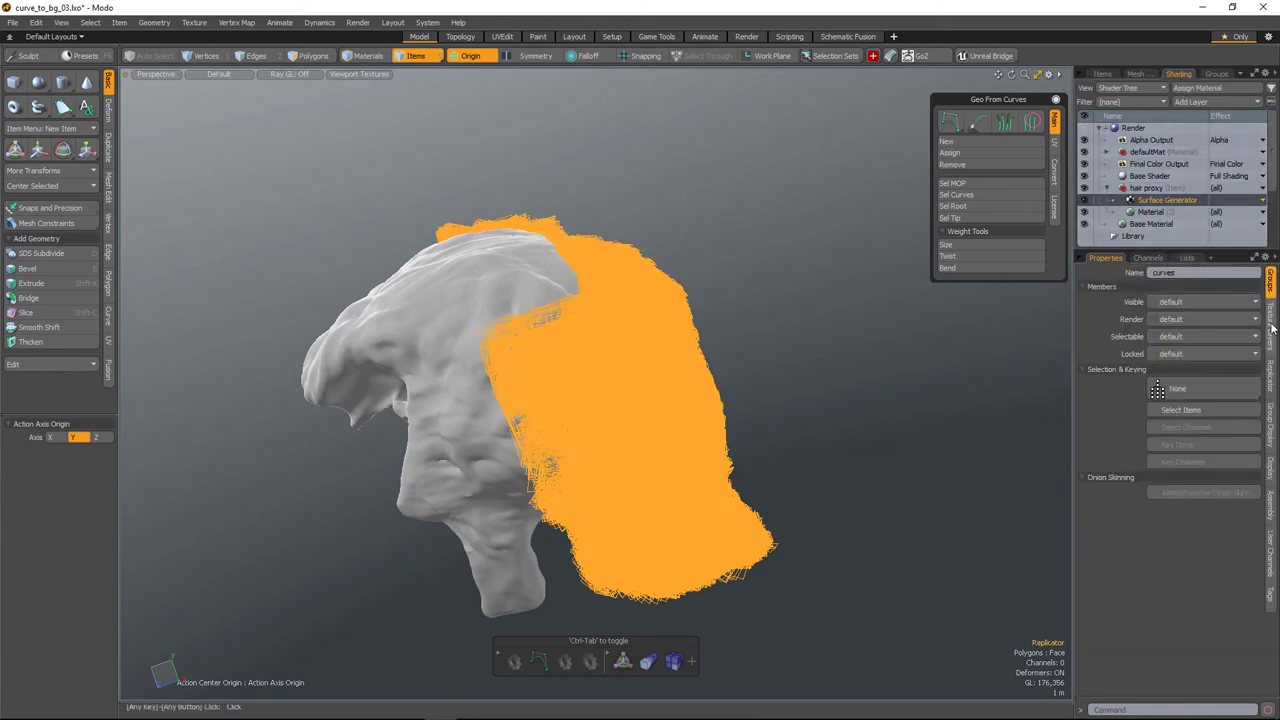
left_click(1270, 330)
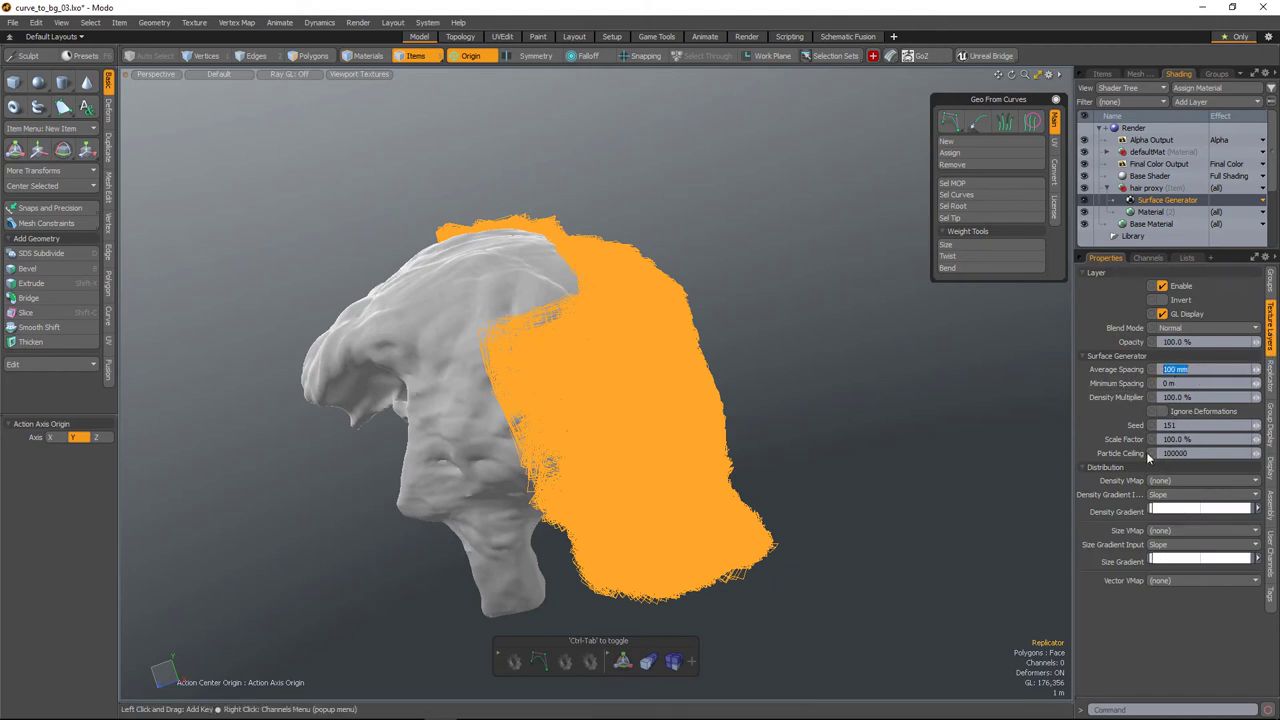
type("3")
key("Return")
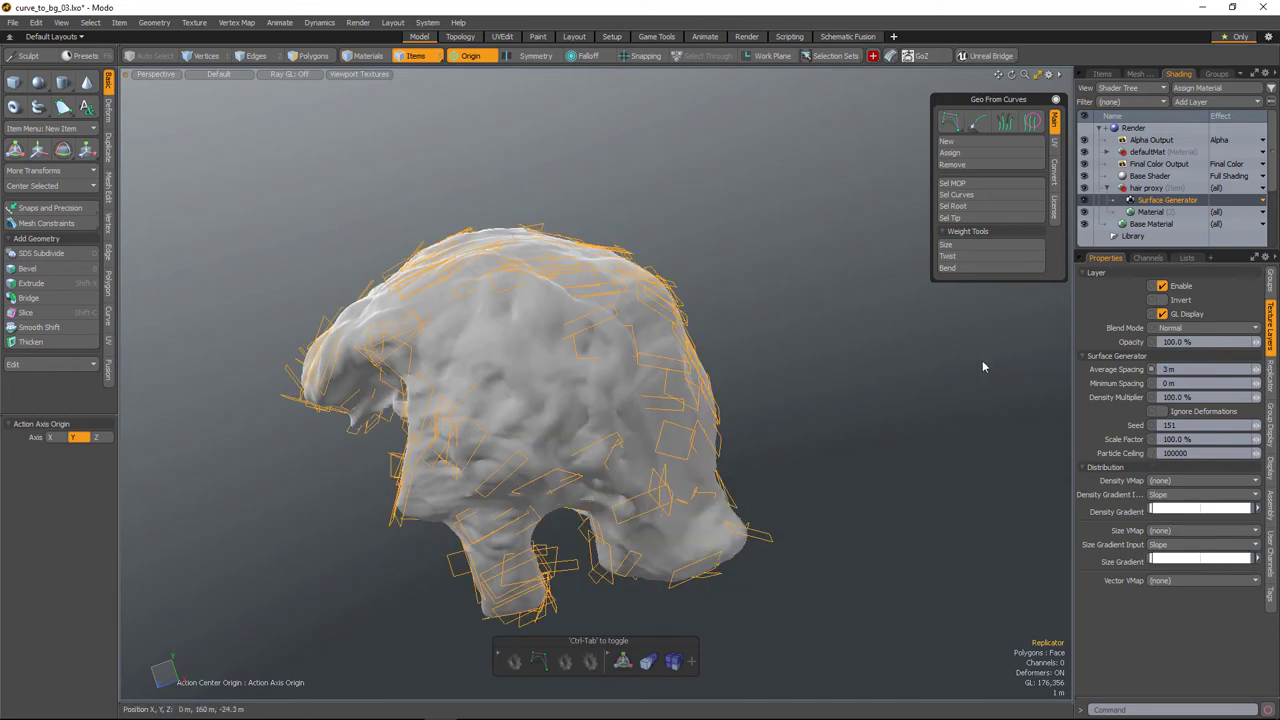
Try tighter Average Spacing values of 1.5 m and 1 m for the Surface Generator and check the scatter
left_click_drag(693, 473, 742, 510, "alt")
left_click(1255, 370)
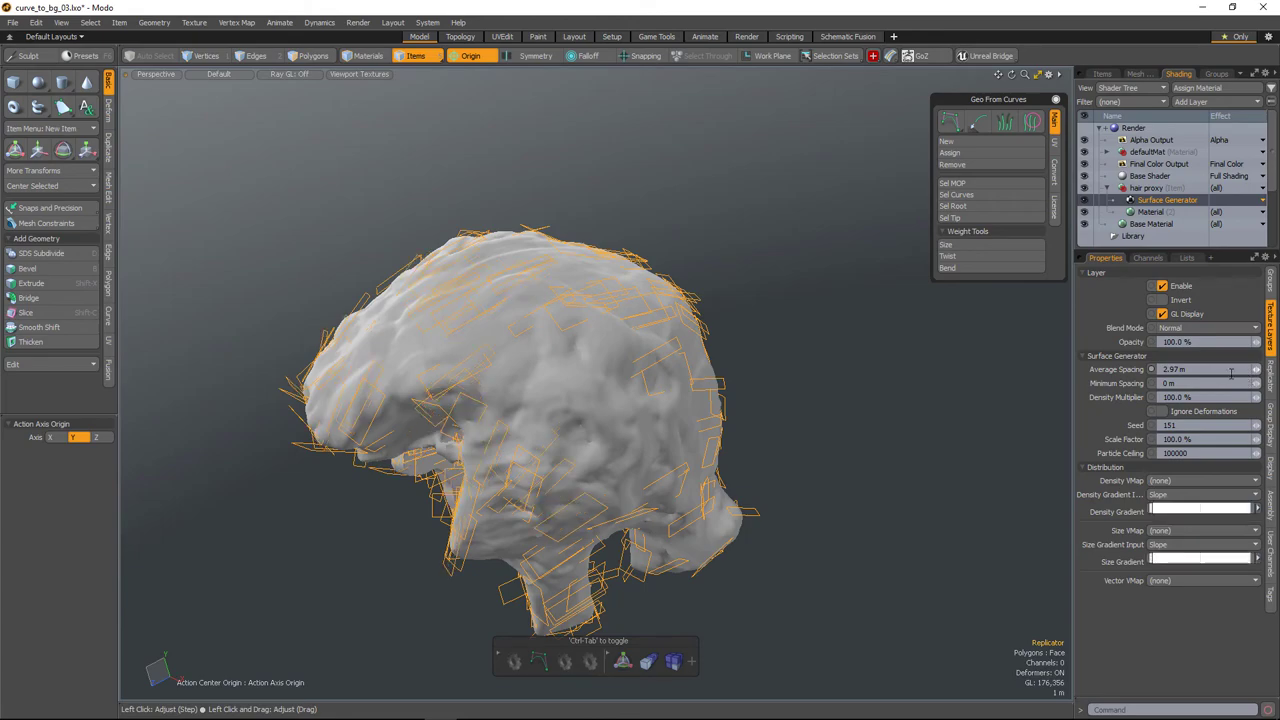
type("1.5")
key("Return")
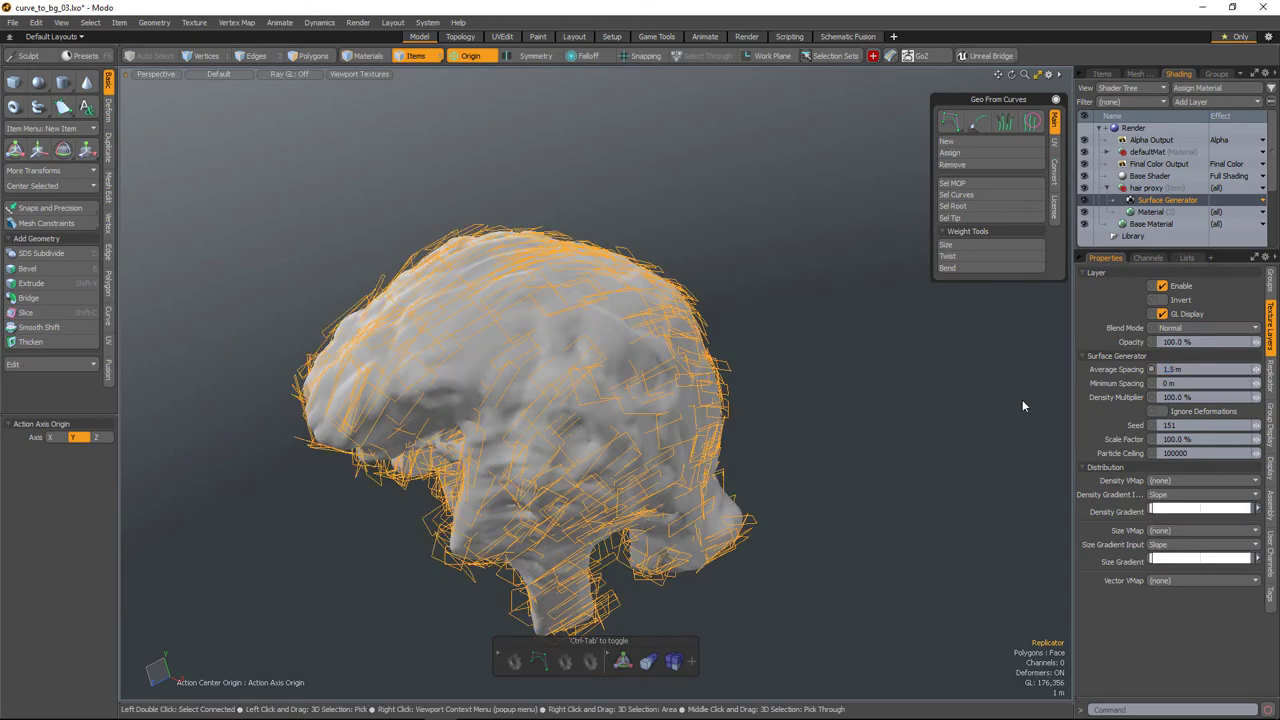
left_click_drag(820, 397, 831, 463, "alt")
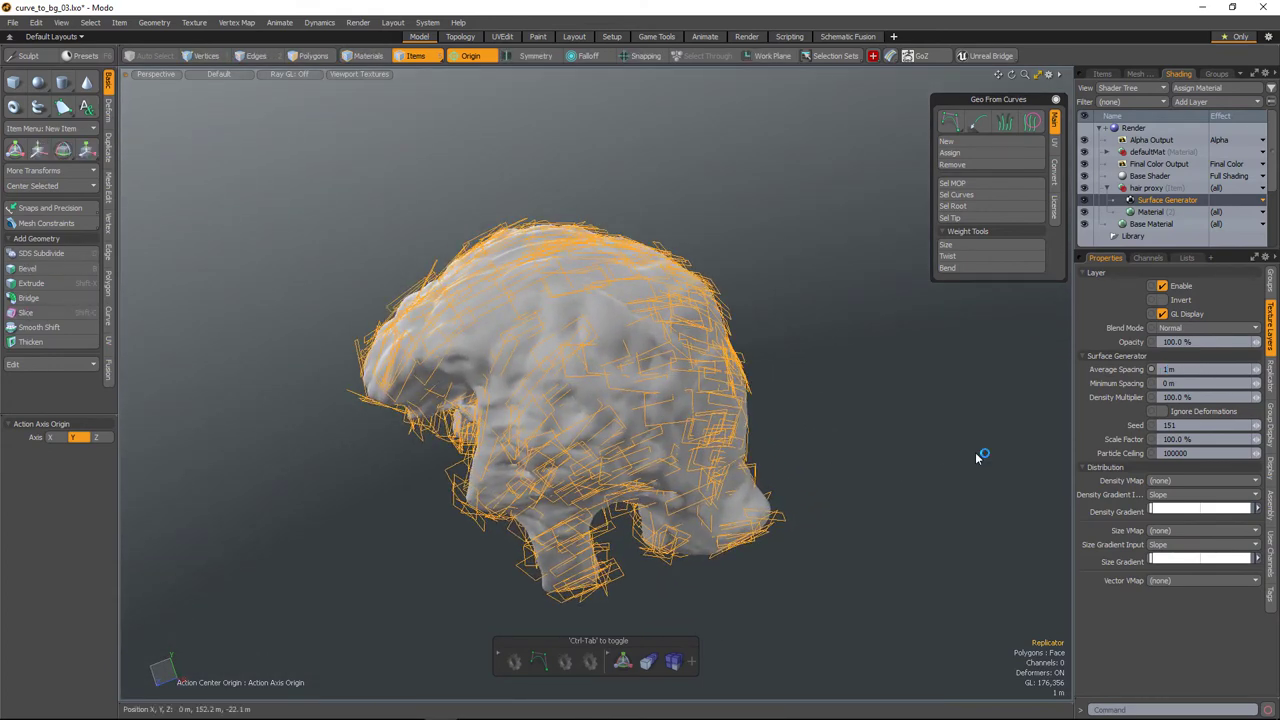
Set the 3D viewport's Replicators display to All so the replicated curves are drawn
key("o")
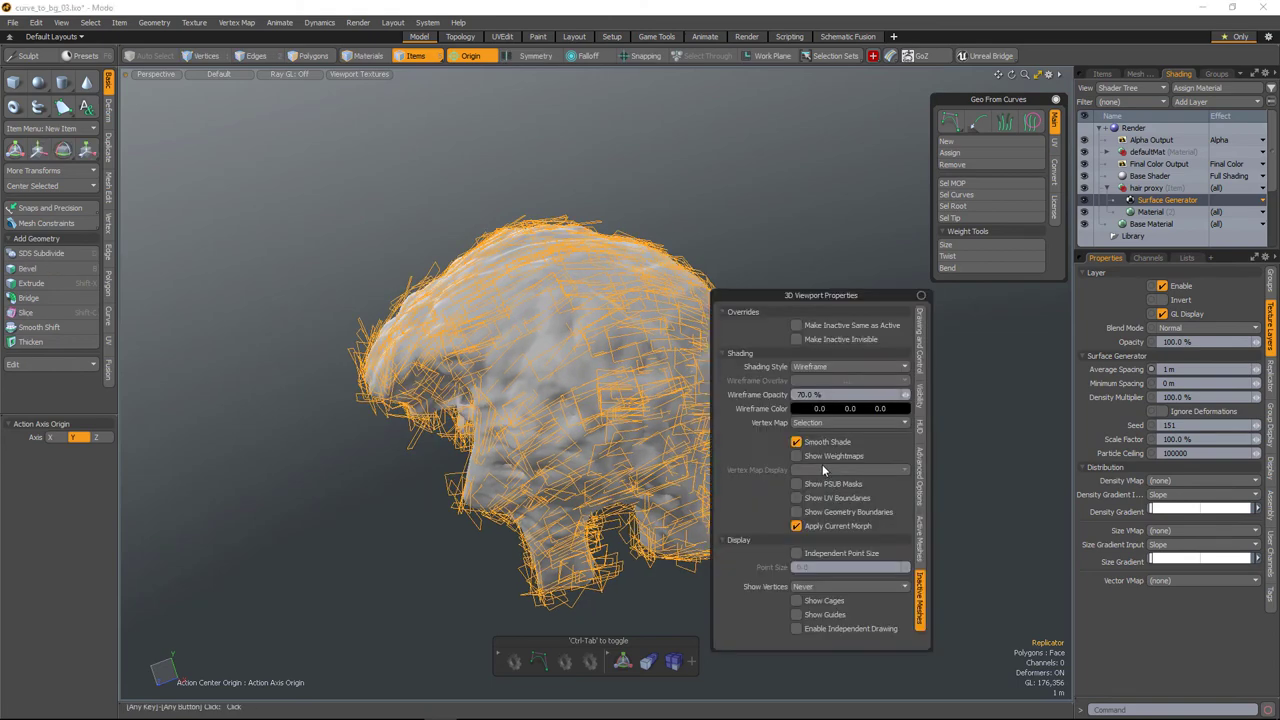
left_click(919, 347)
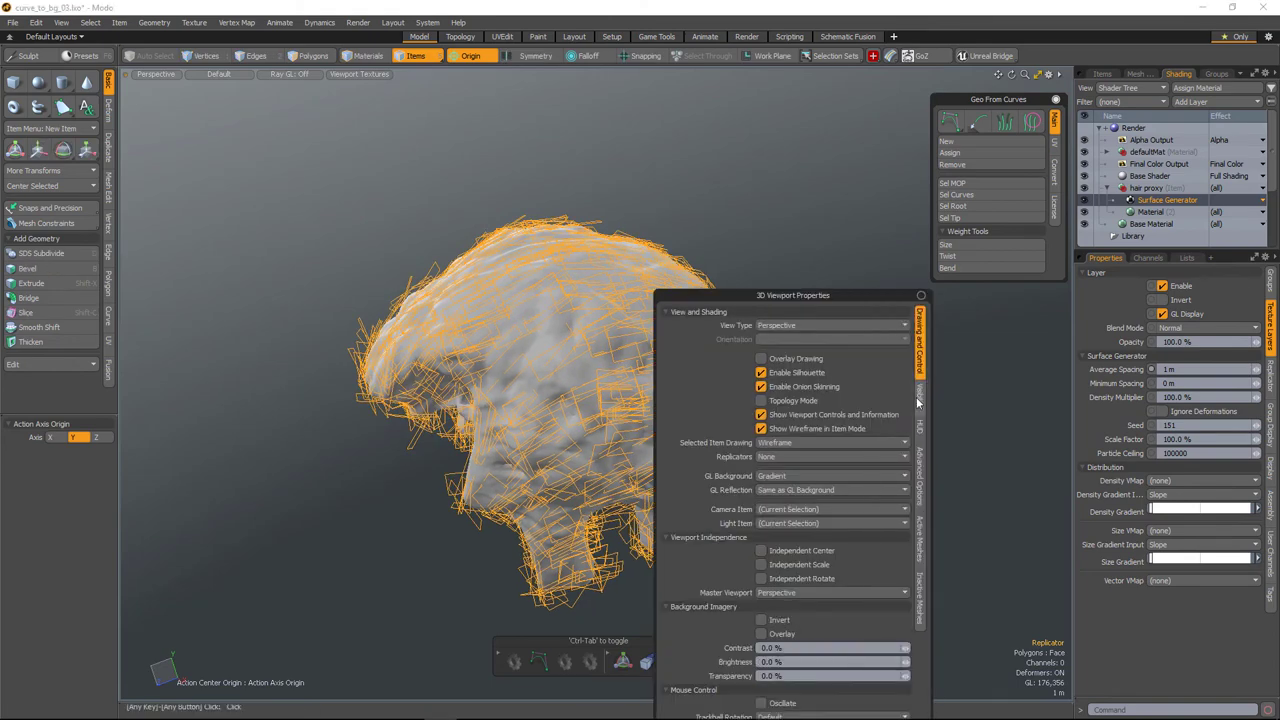
left_click_drag(862, 295, 902, 189)
left_click(828, 375)
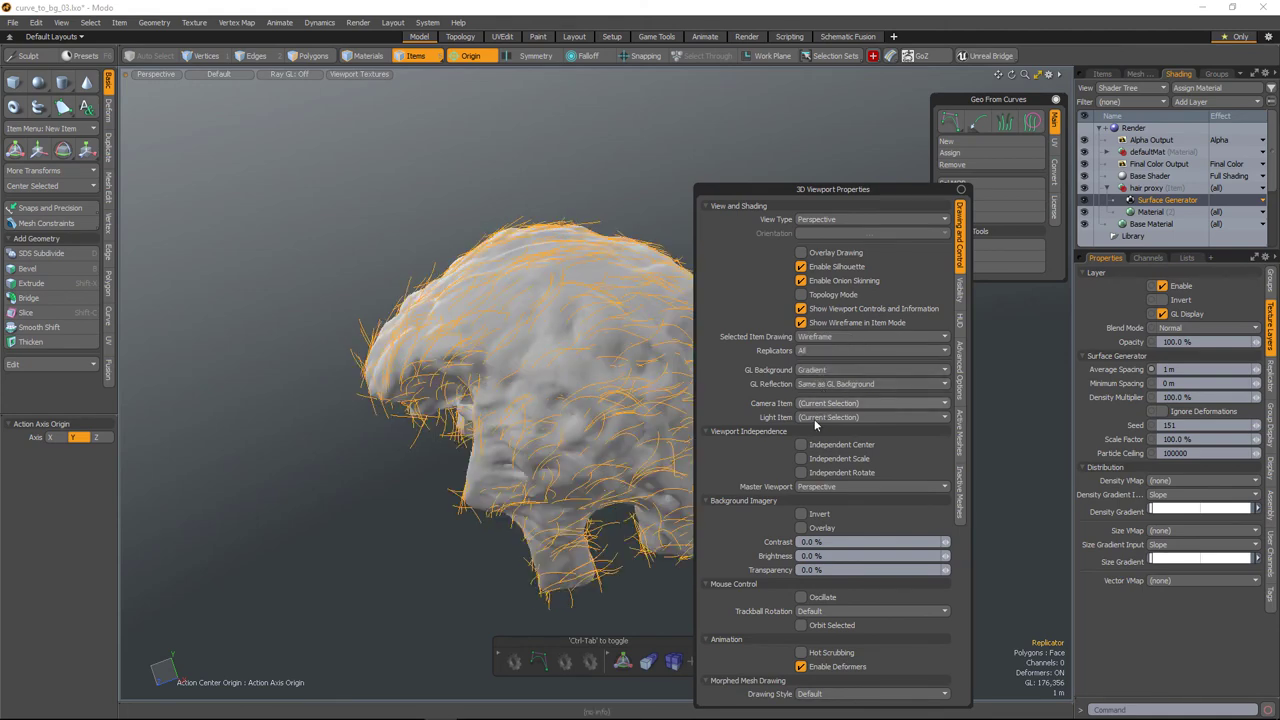
Set the Surface Generator's Average Spacing to 750 mm and check the curves from the front and below
scroll(750, 540, "down", 2)
left_click_drag(745, 560, 584, 451, "alt")
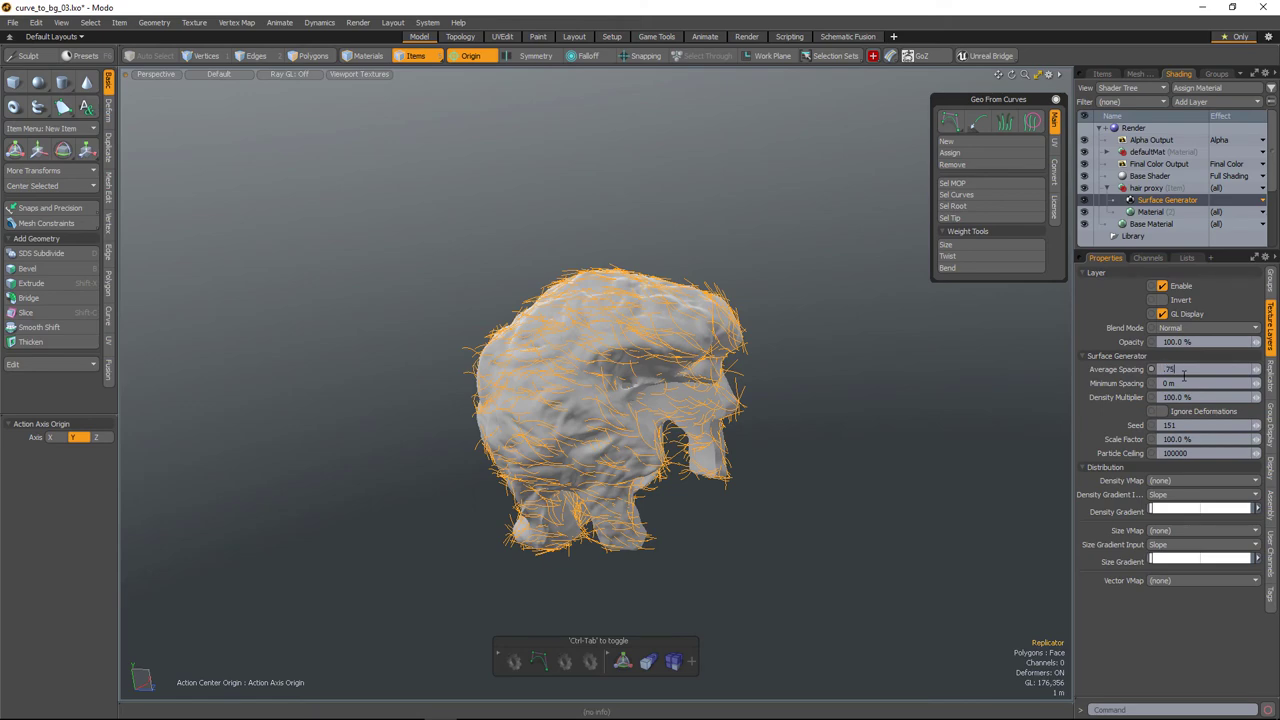
key("Return")
left_click_drag(730, 480, 576, 362, "alt")
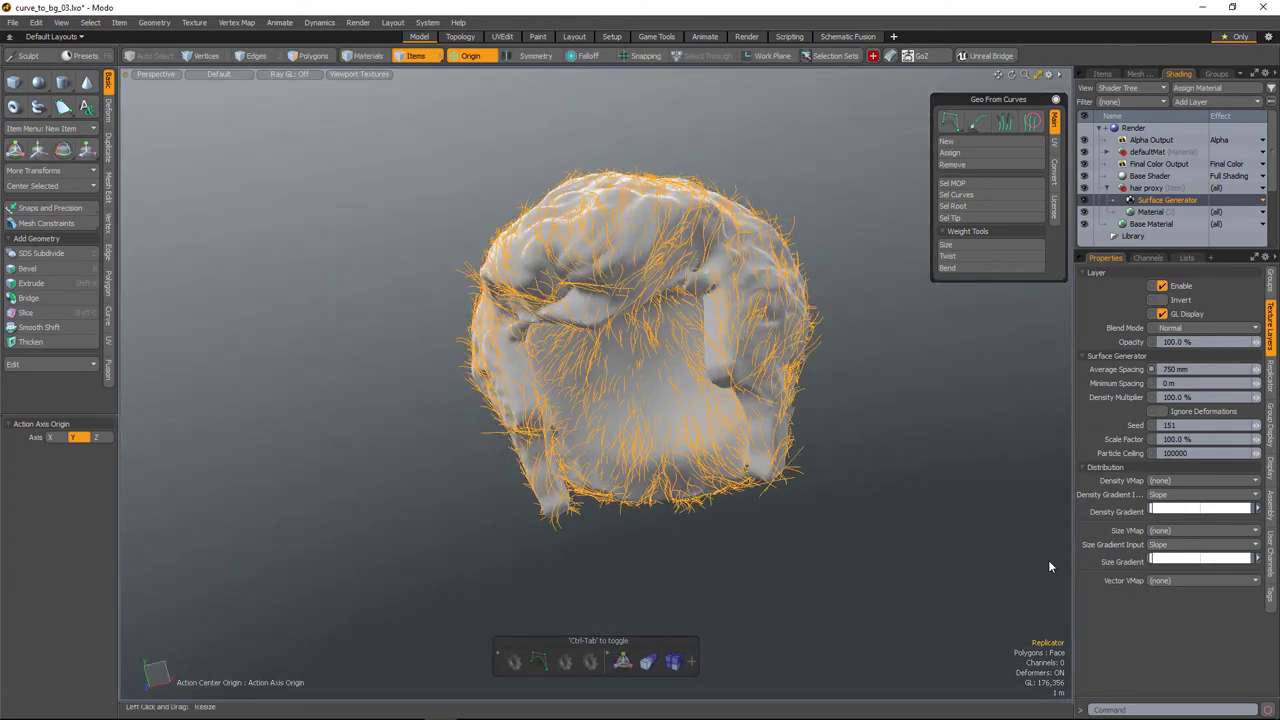
left_click_drag(633, 396, 551, 163, "alt")
Make the hair proxy the active mesh in Polygons mode and inspect the curves on its inner surface
left_click(316, 58)
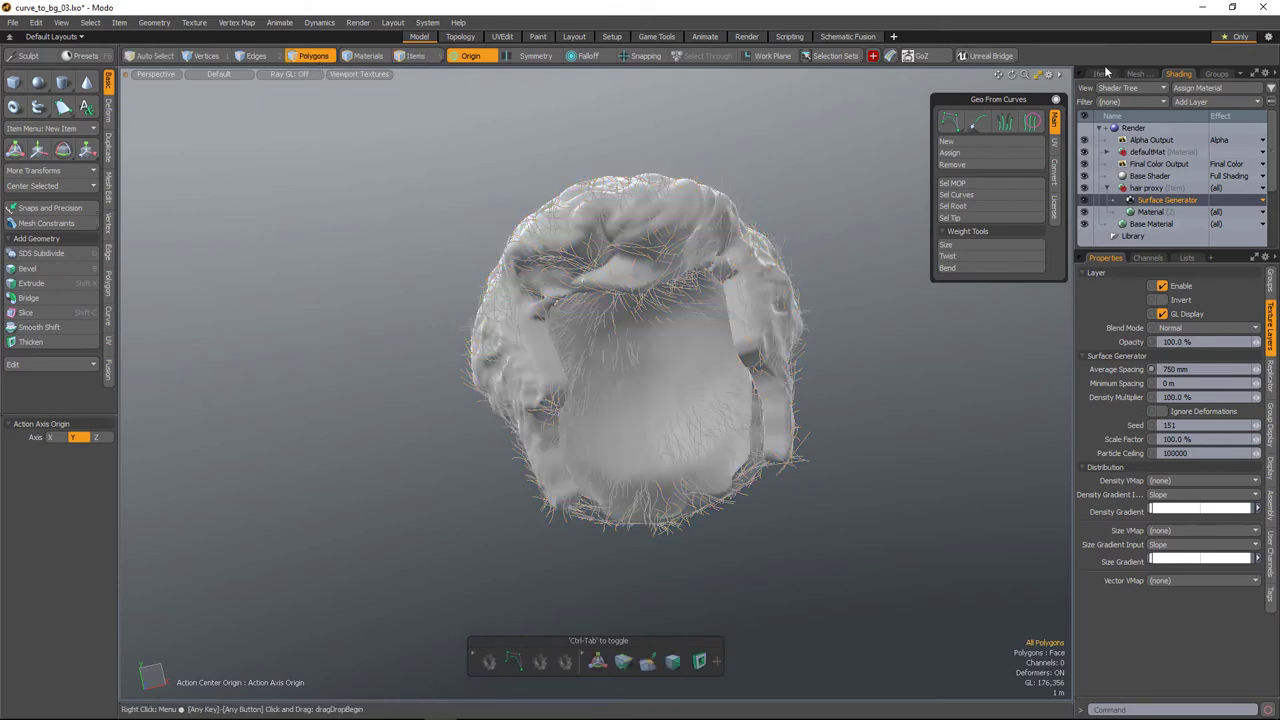
left_click(1103, 75)
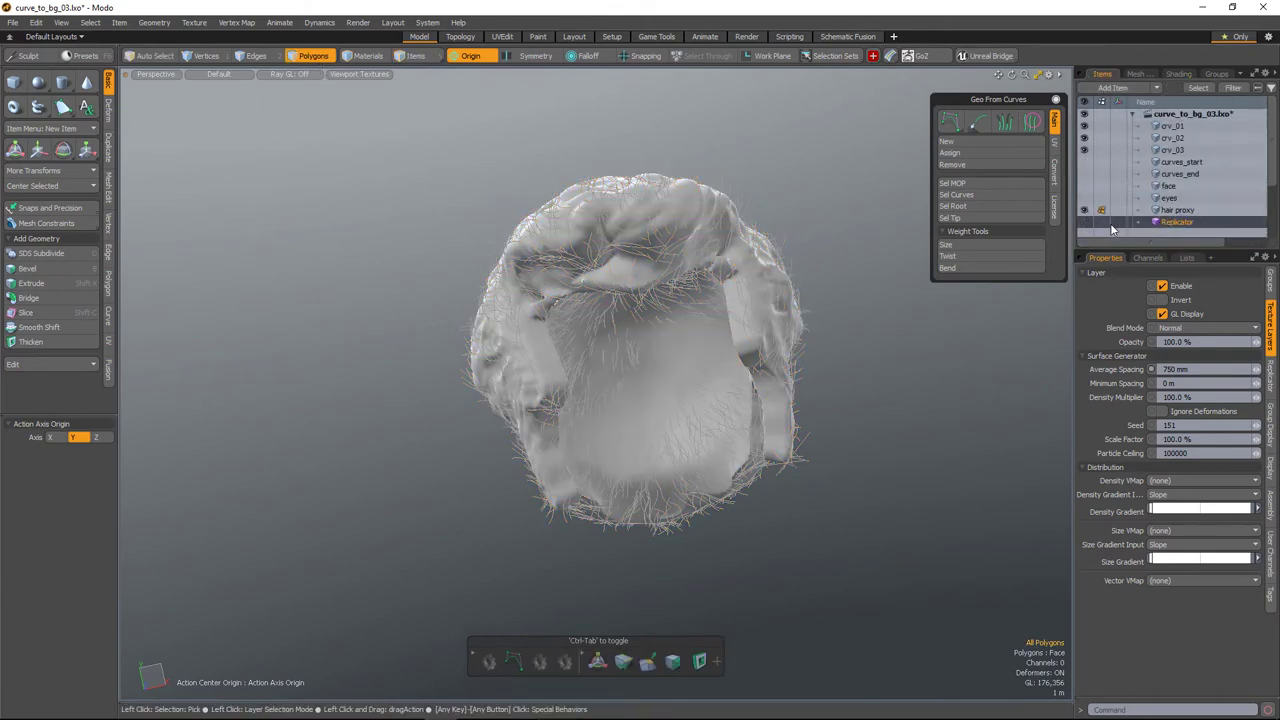
left_click(1176, 212)
left_click_drag(632, 372, 585, 260, "alt")
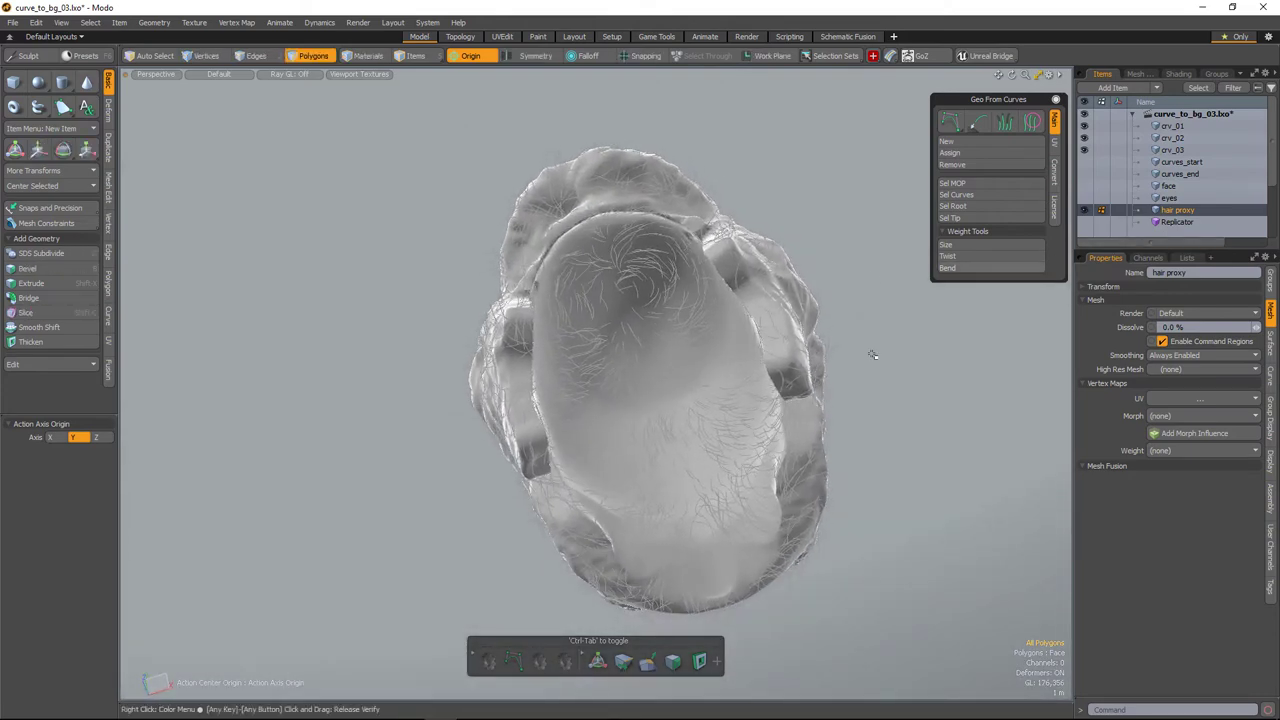
left_click_drag(777, 419, 779, 389, "alt")
Set the 3D viewport's Replicators display to None to hide the curves
key("o")
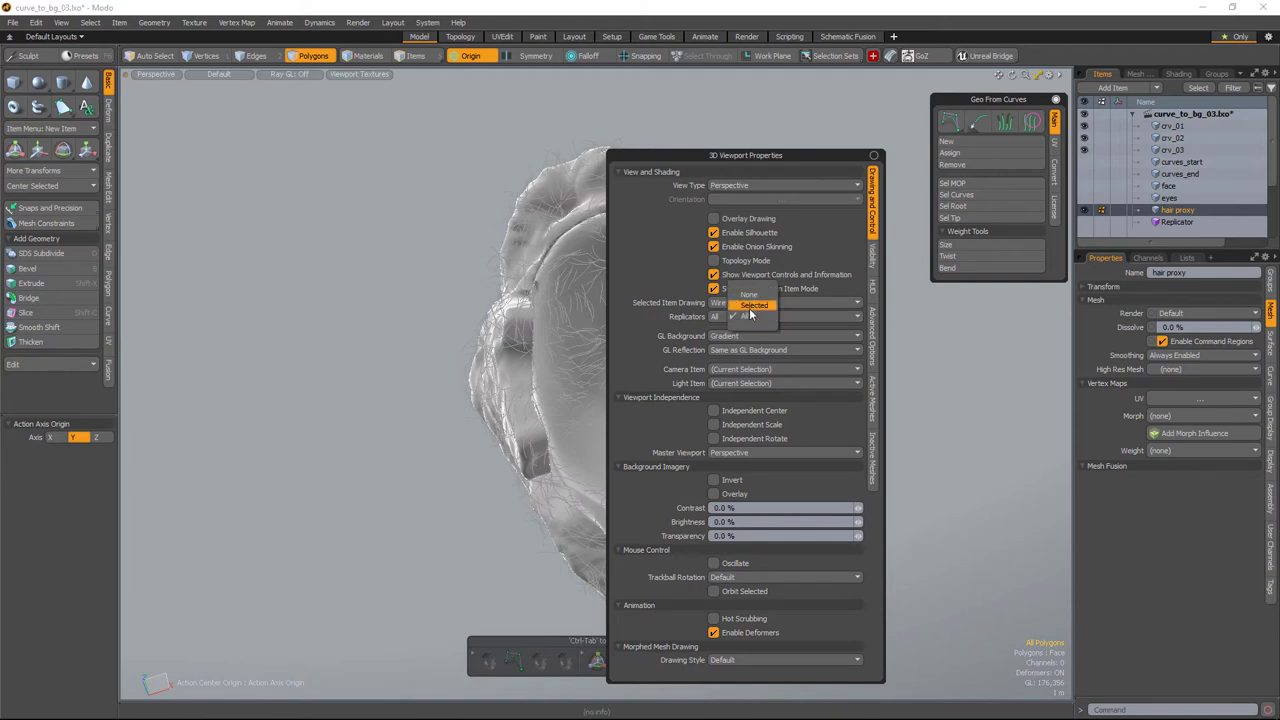
left_click(748, 315)
left_click(748, 305)
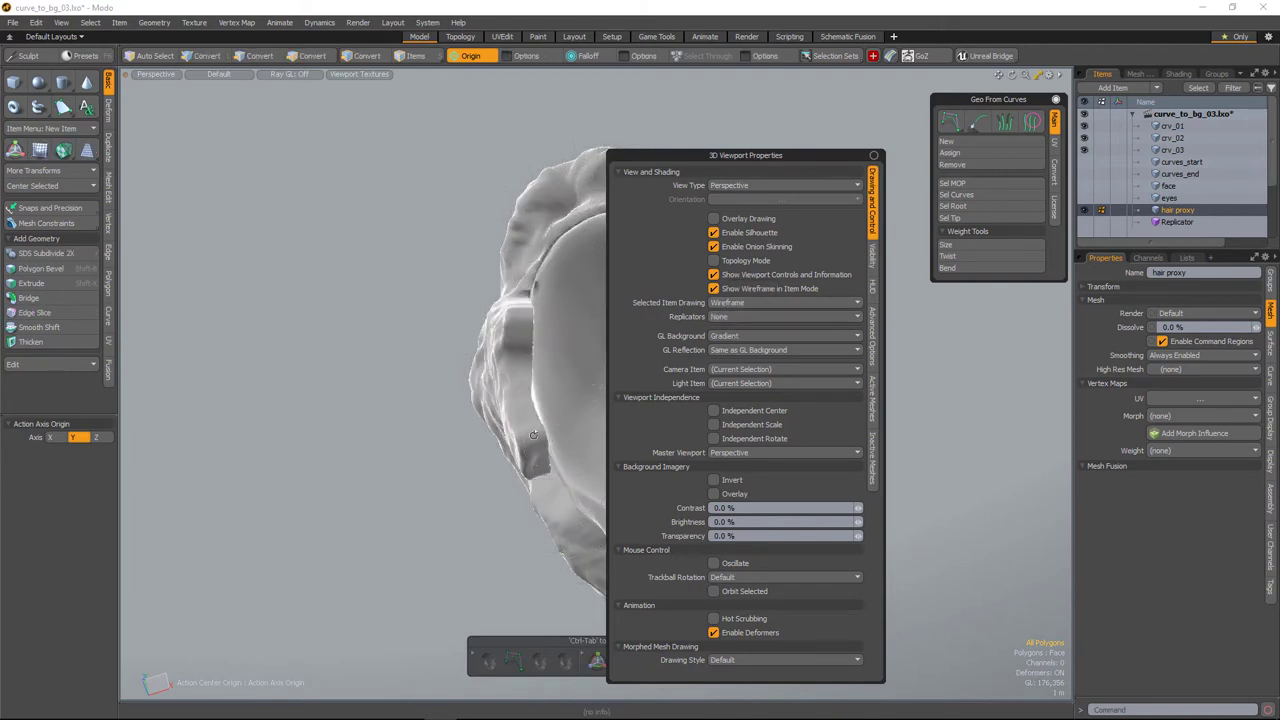
Lasso-select the polygons on the inner surface of the hair proxy
left_click_drag(549, 394, 592, 246, "alt")
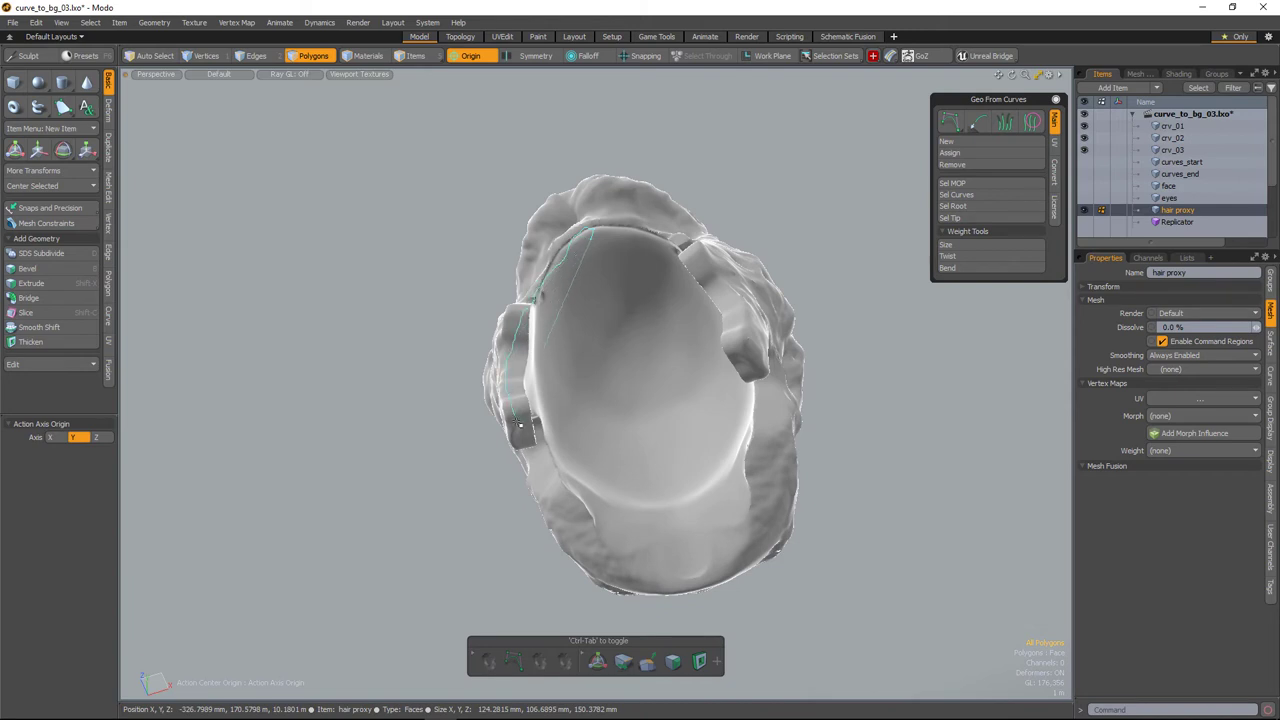
mouse_move(547, 493)
left_mouse_down()
mouse_move(600, 568)
mouse_move(668, 587)
mouse_move(755, 542)
mouse_move(775, 432)
left_mouse_up()
mouse_move(742, 328)
left_mouse_down()
mouse_move(716, 270)
mouse_move(678, 235)
left_mouse_up()
left_click_drag(604, 402, 760, 336, "alt")
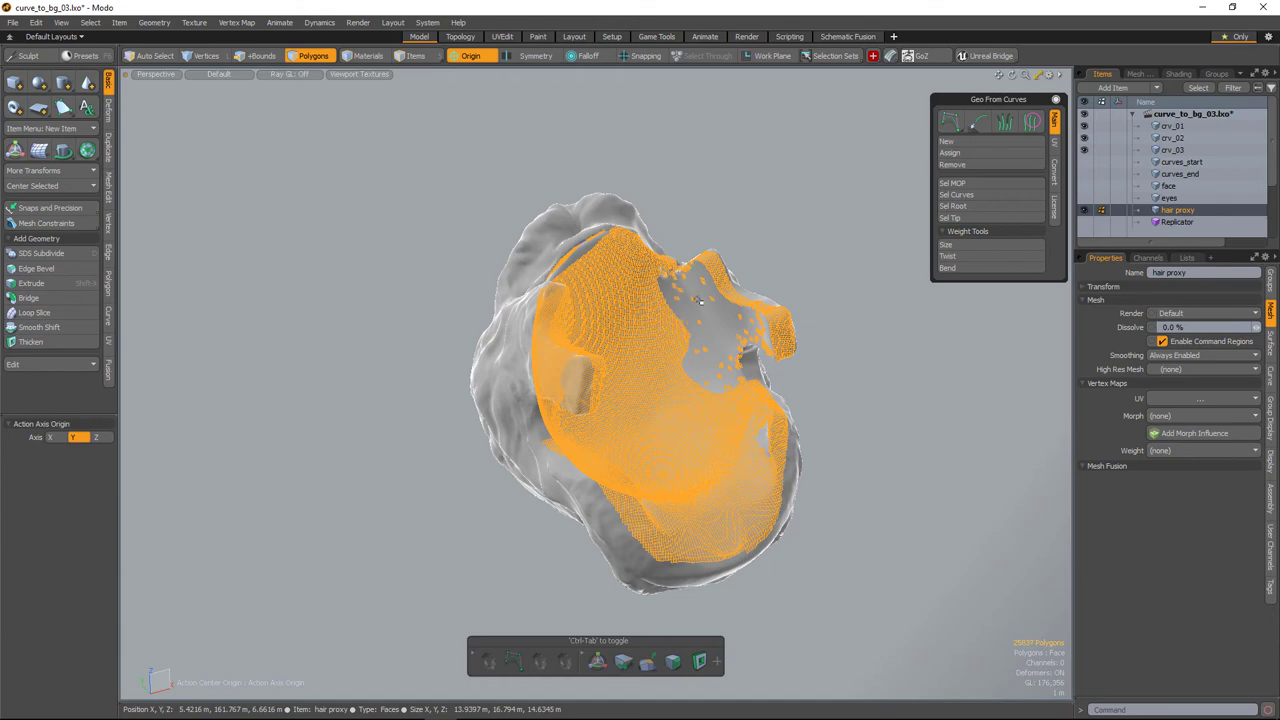
left_click_drag(722, 406, 601, 255, "alt")
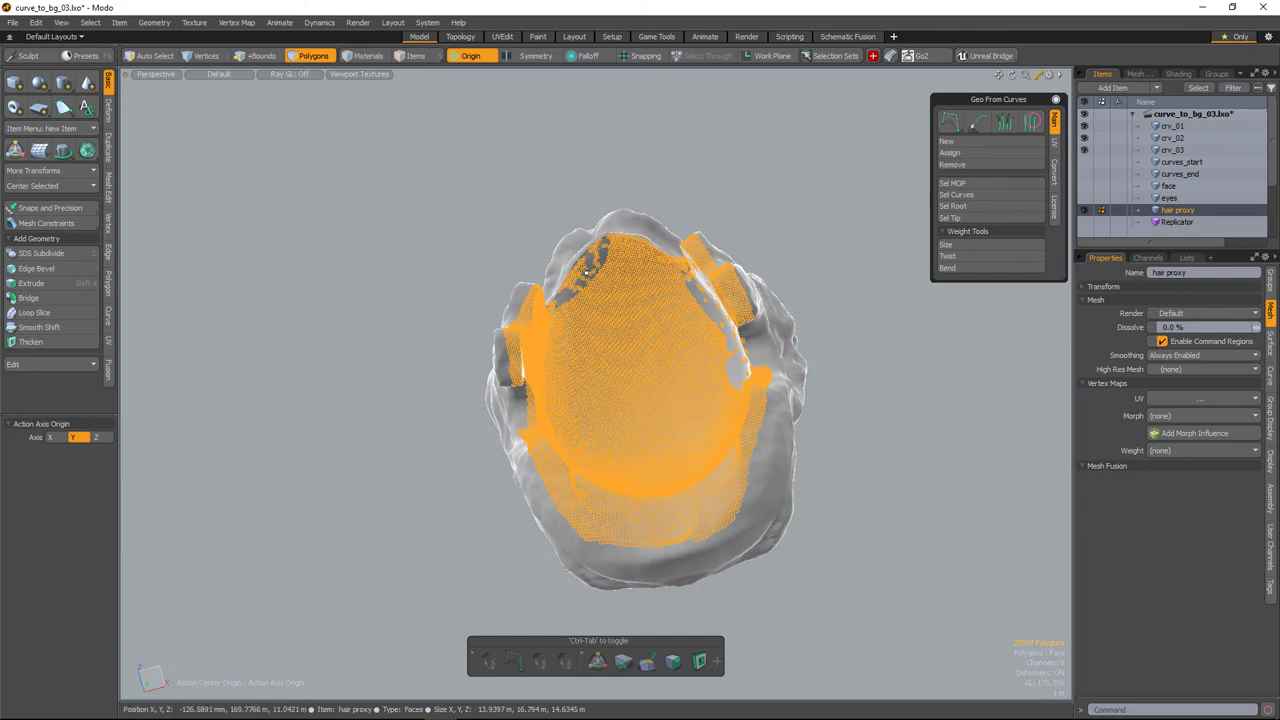
Grow and shrink the polygon selection to close the gaps on the hair proxy's inner surface, and check its edges
key("shift+Up")
key("shift+Up")
key("shift+Up")
key("shift+Up")
key("shift+Up")
key("shift+Up")
key("shift+Up")
key("shift+Up")
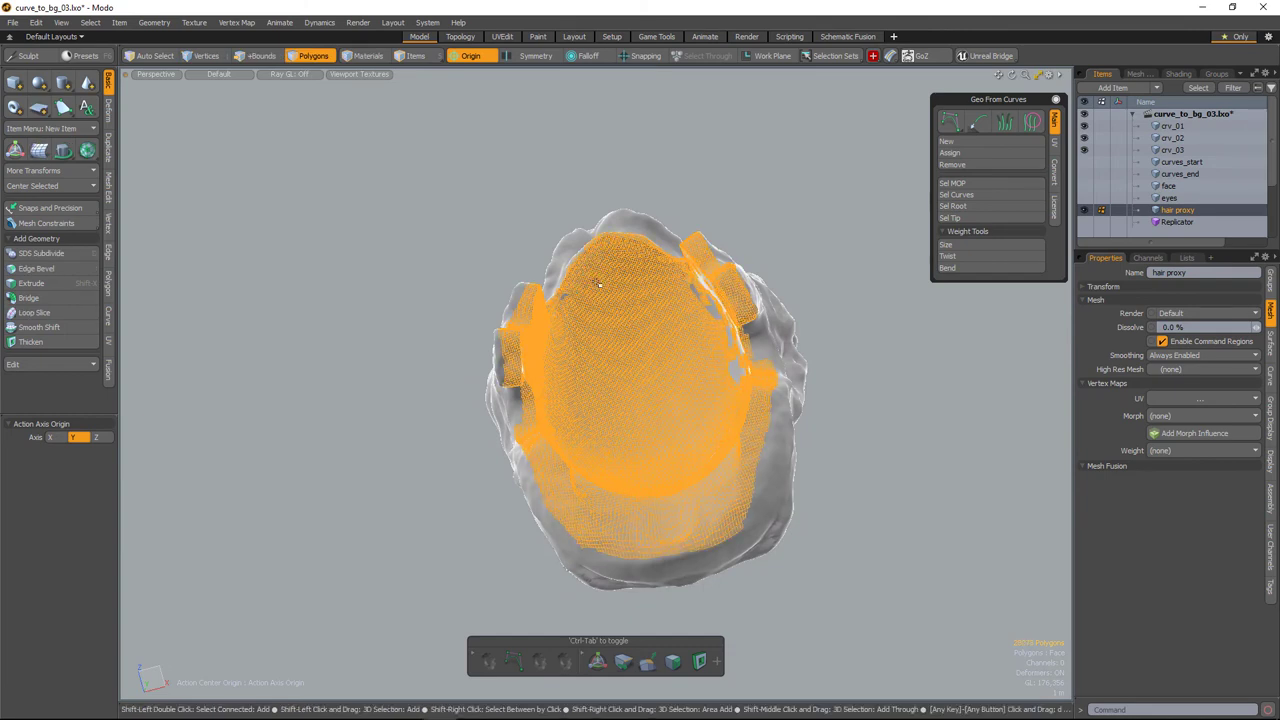
key("shift+Up")
key("shift+Up")
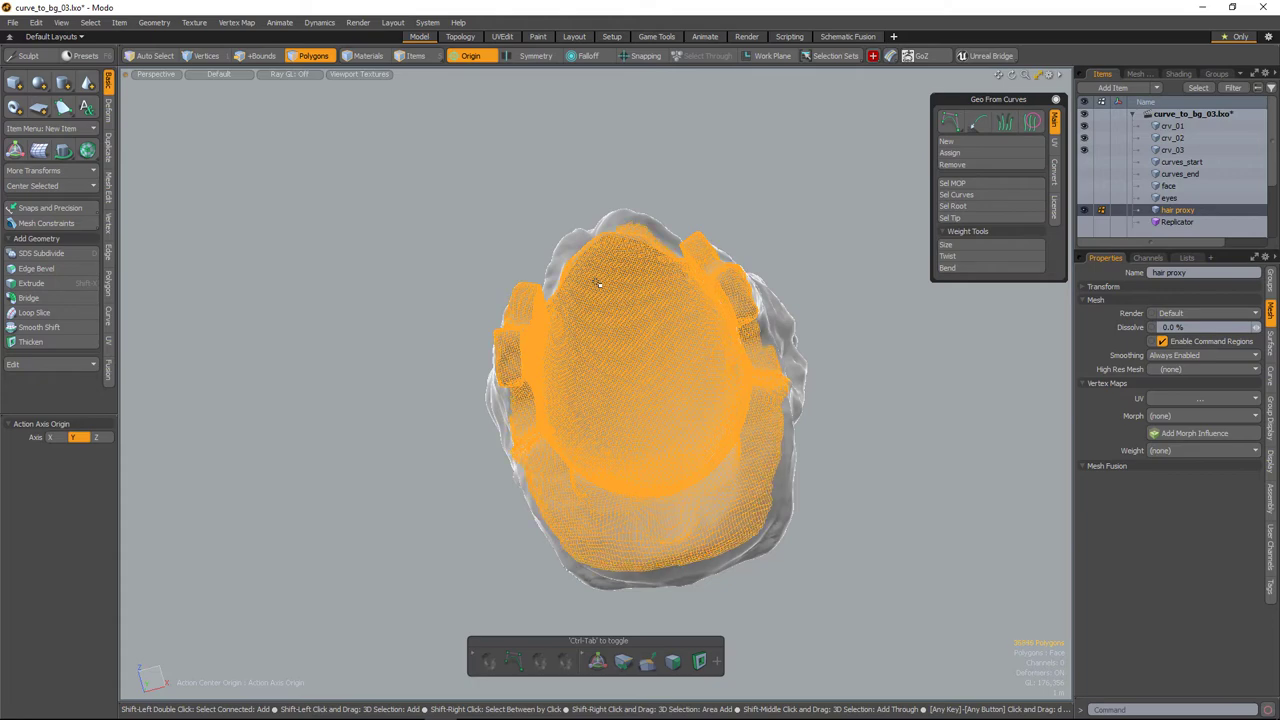
key("shift+Down")
key("shift+Down")
key("shift+Down")
key("shift+Down")
key("shift+Down")
key("shift+Down")
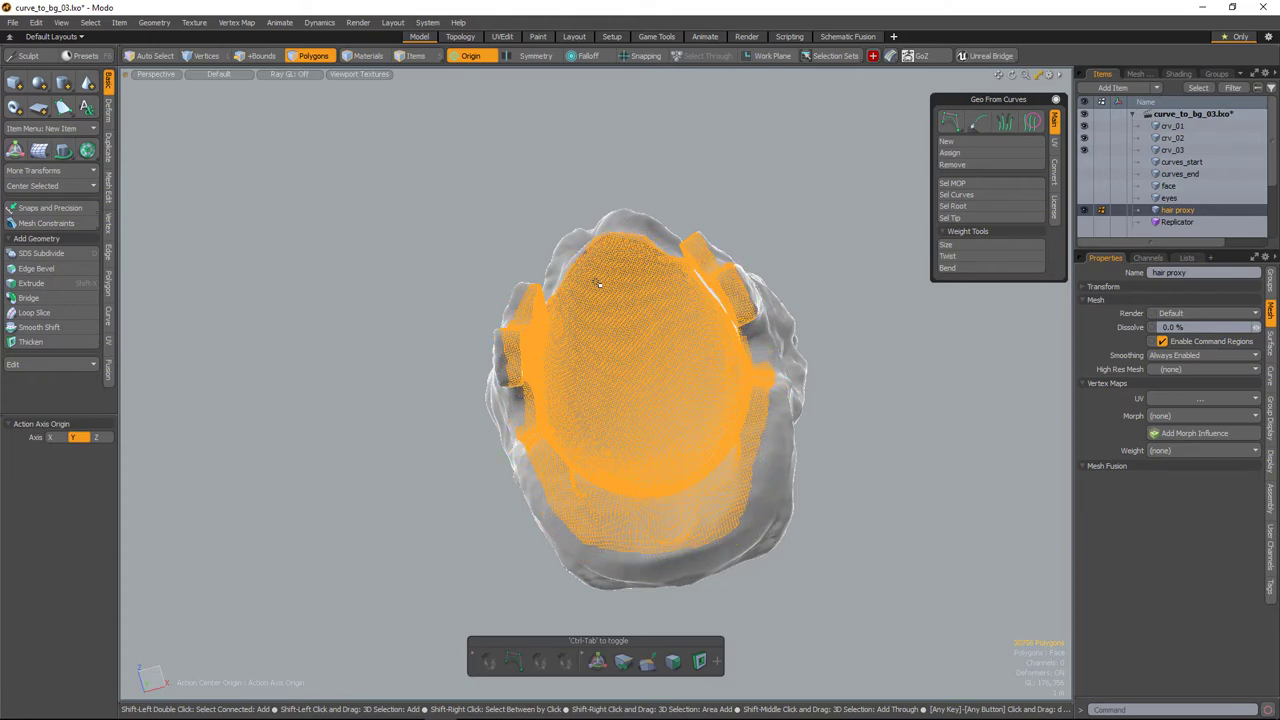
left_click_drag(598, 285, 600, 242, "alt")
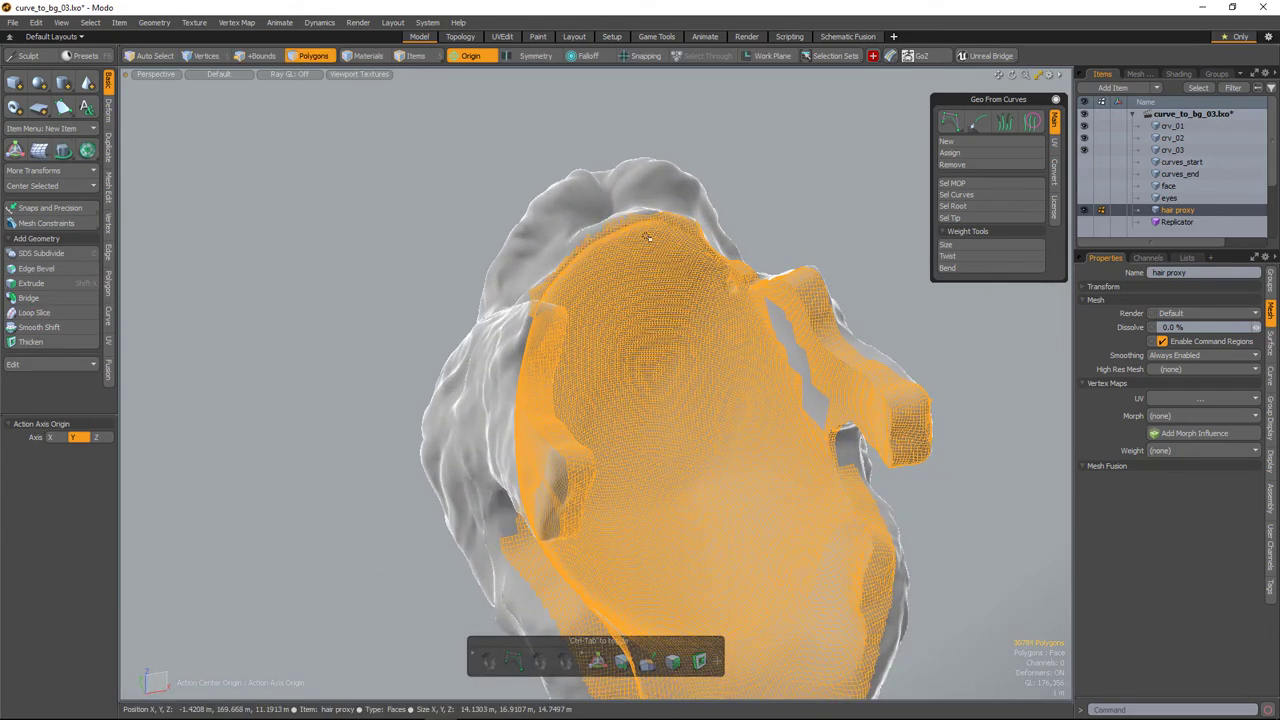
left_click_drag(661, 249, 690, 455, "alt")
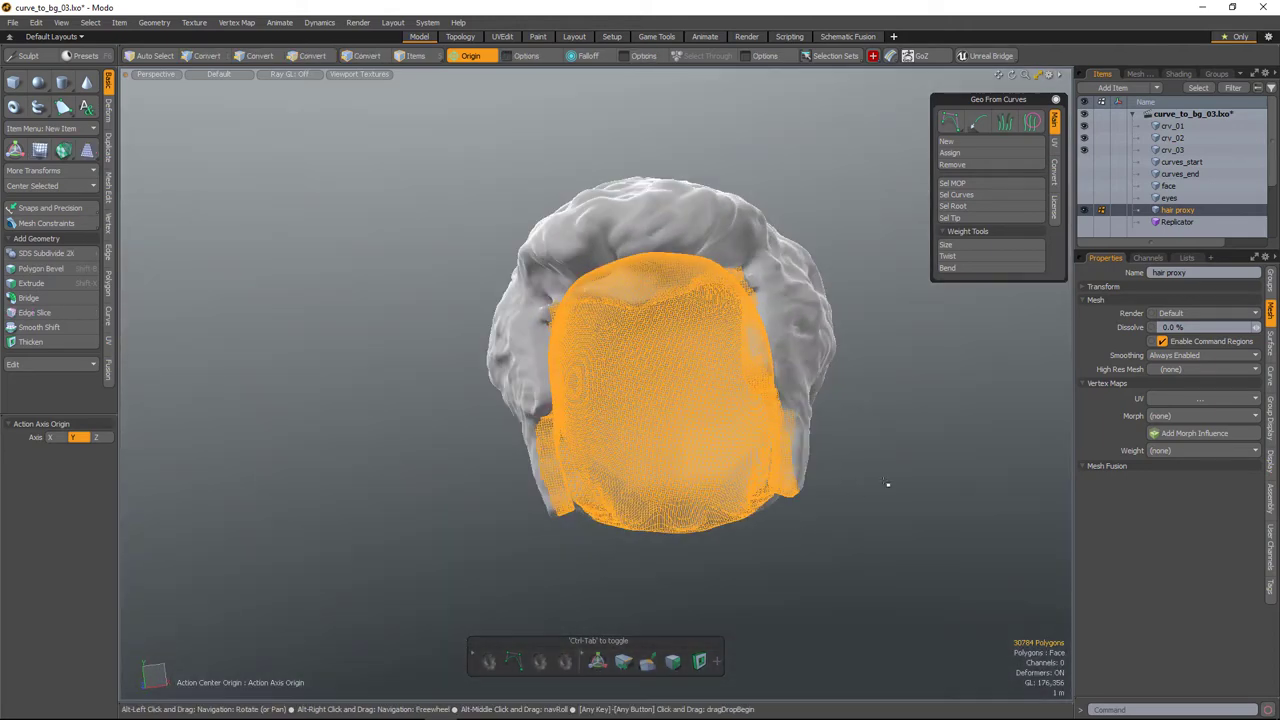
Create a new weight map named replica_density with an initial value of 1.0
left_click(1187, 258)
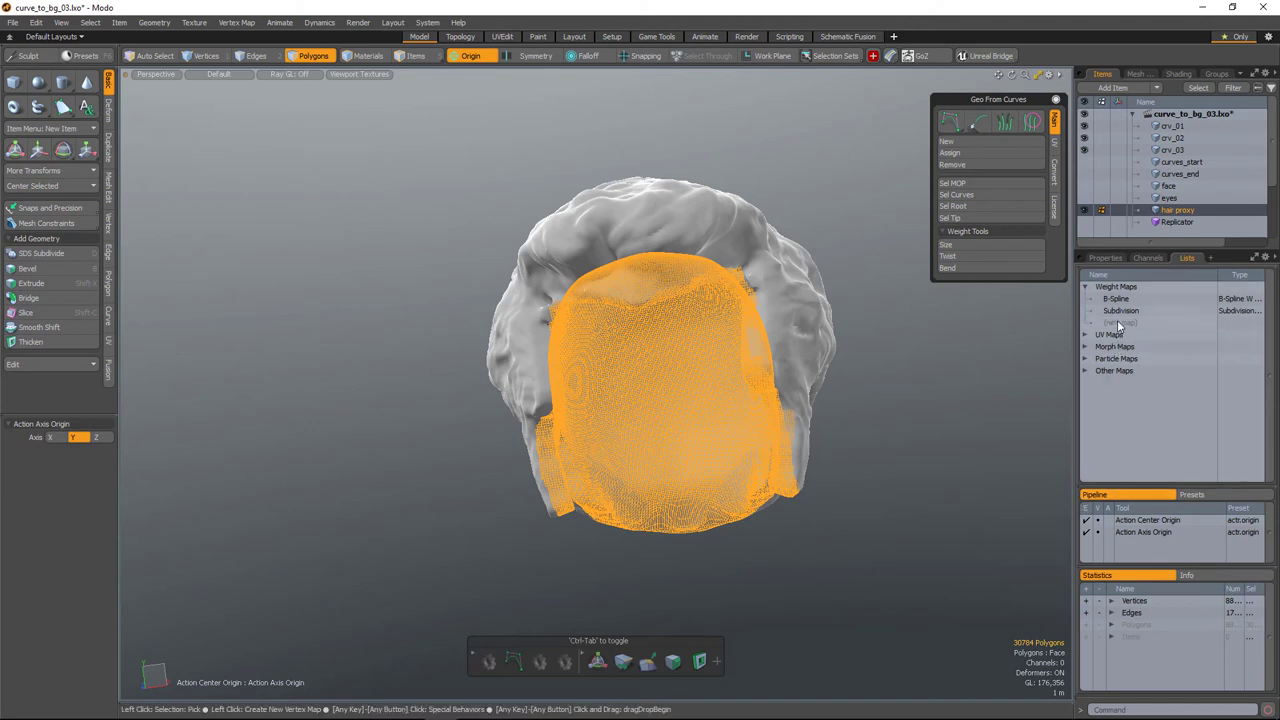
left_click(1118, 323)
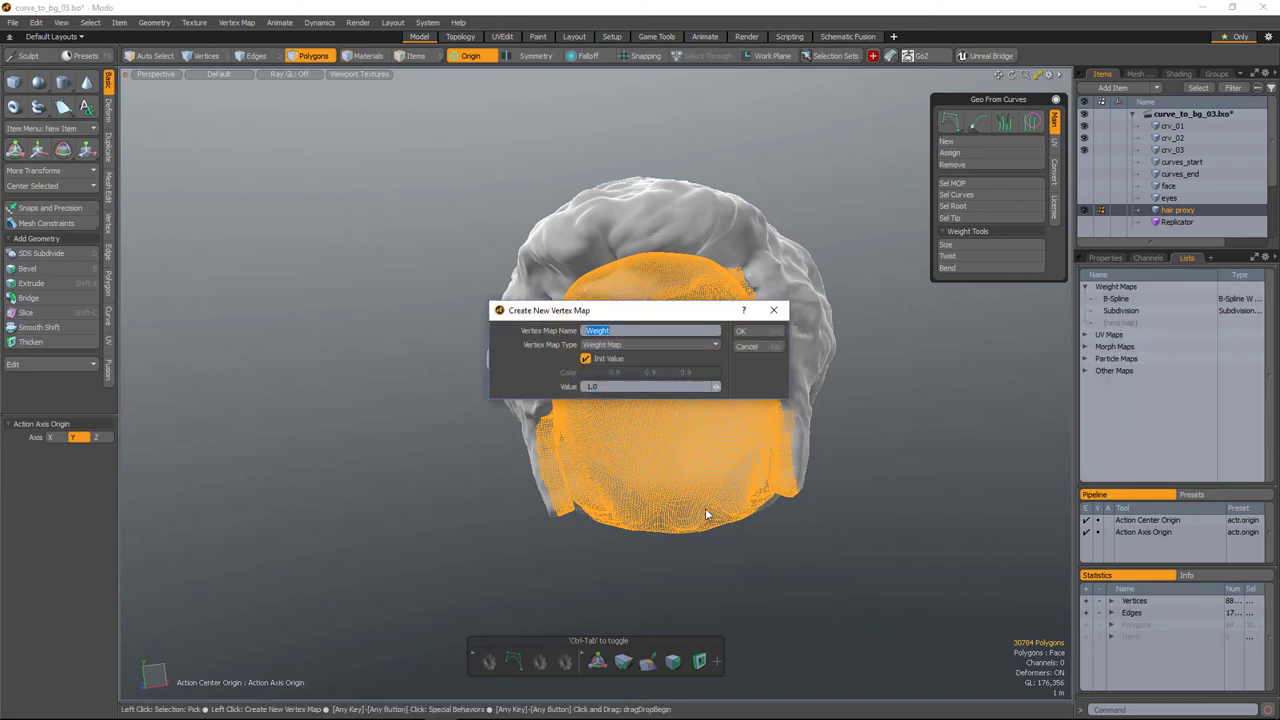
type("de")
type("replica_density")
key("Return")
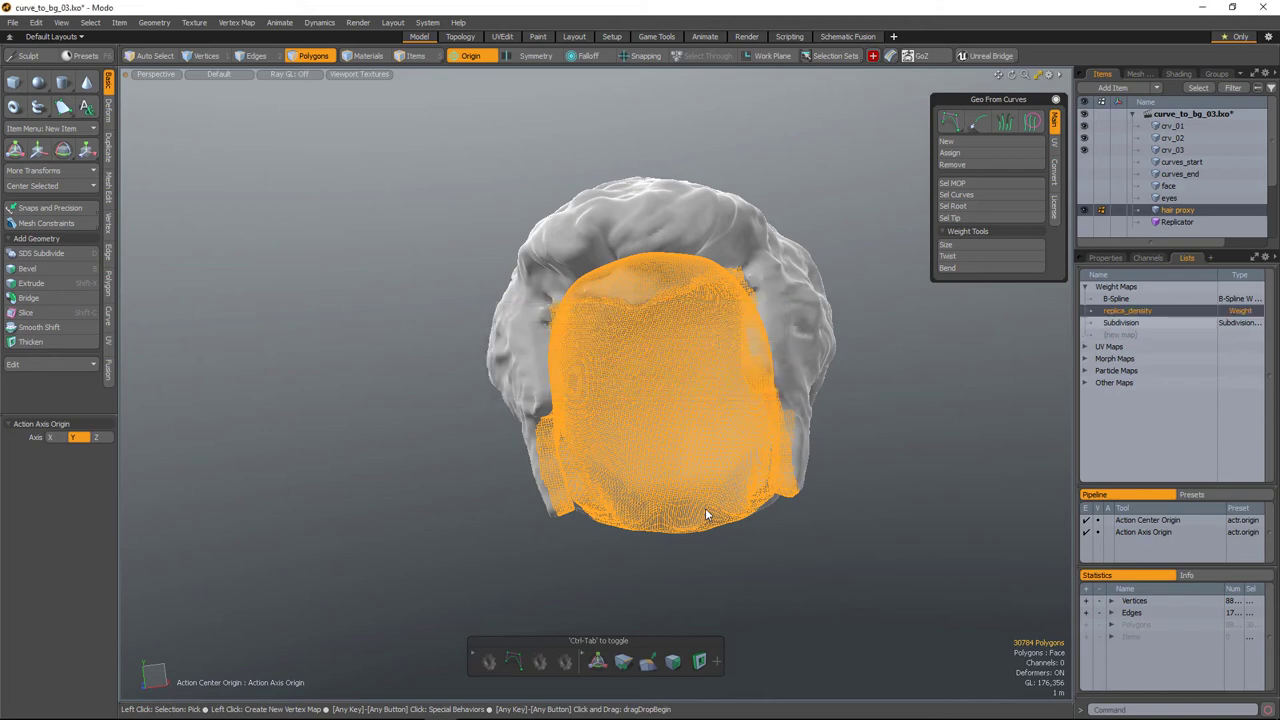
Apply a non-additive 0% vertex map weight to the selected inner polygons and display the mesh with Vertex Map shading
left_click_drag(917, 514, 817, 483, "alt")
key("shift+w")
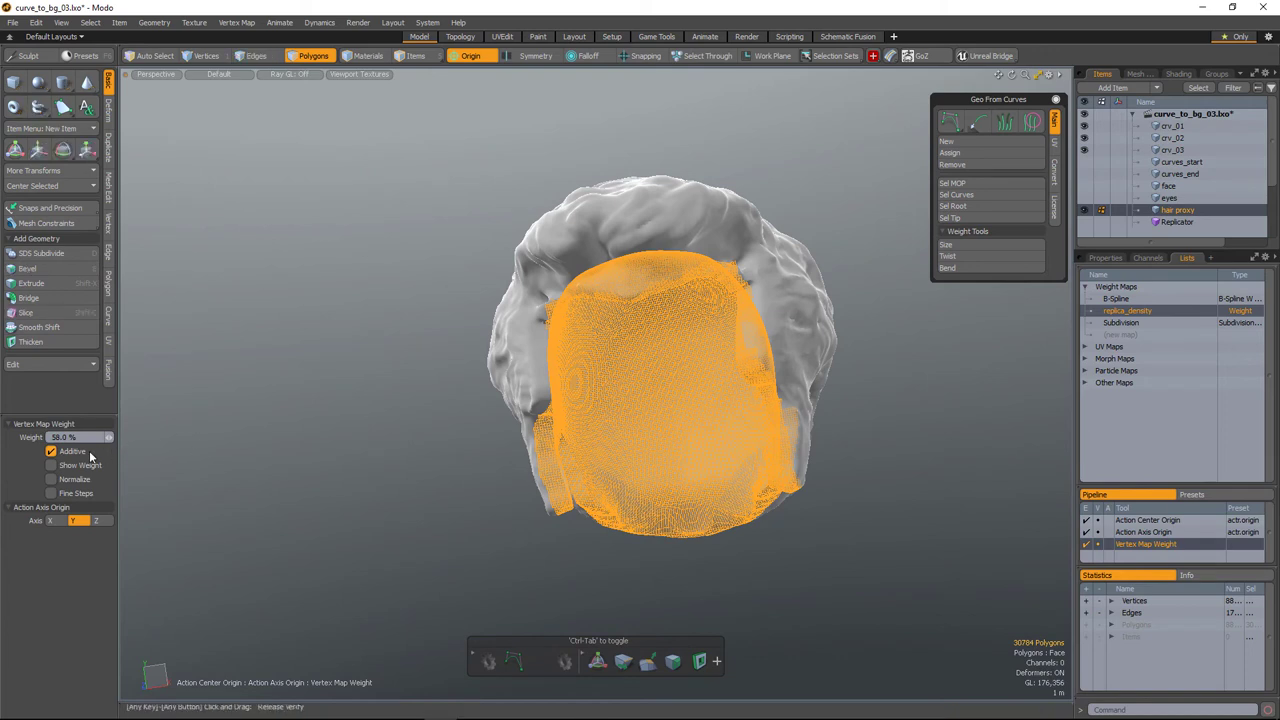
left_click(77, 453)
left_click_drag(81, 438, 12, 504)
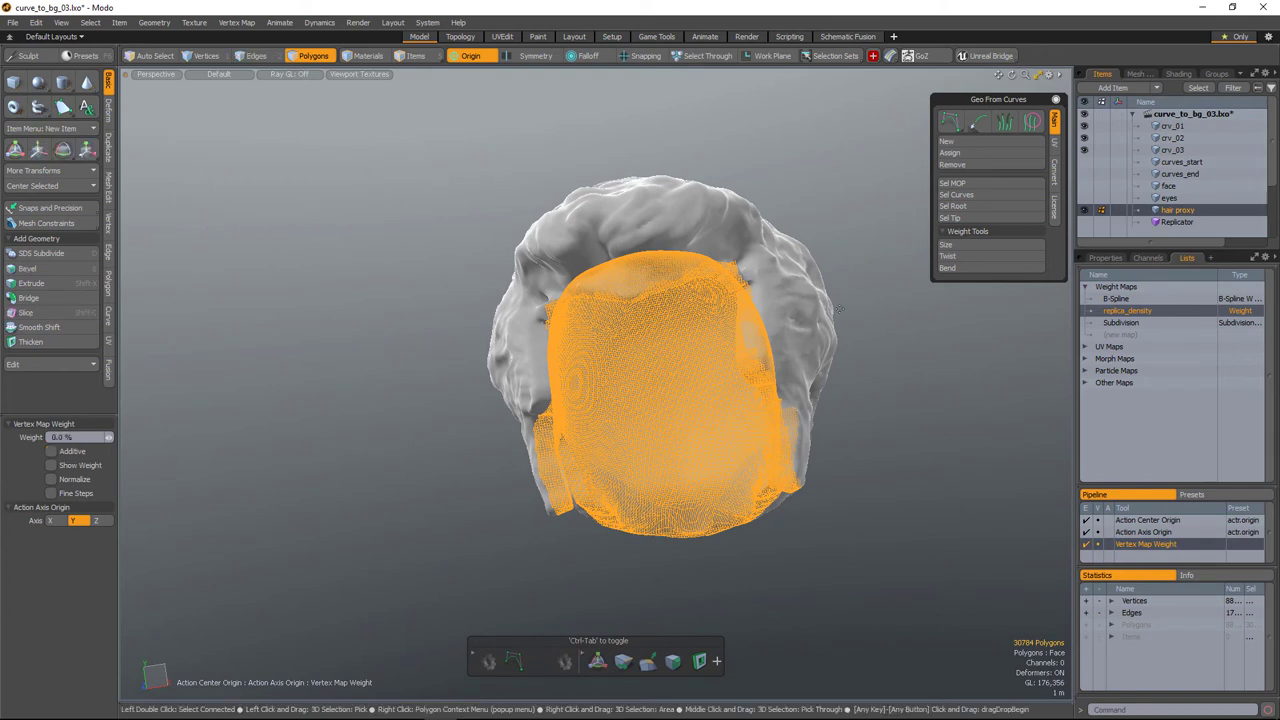
left_click_drag(900, 395, 897, 395)
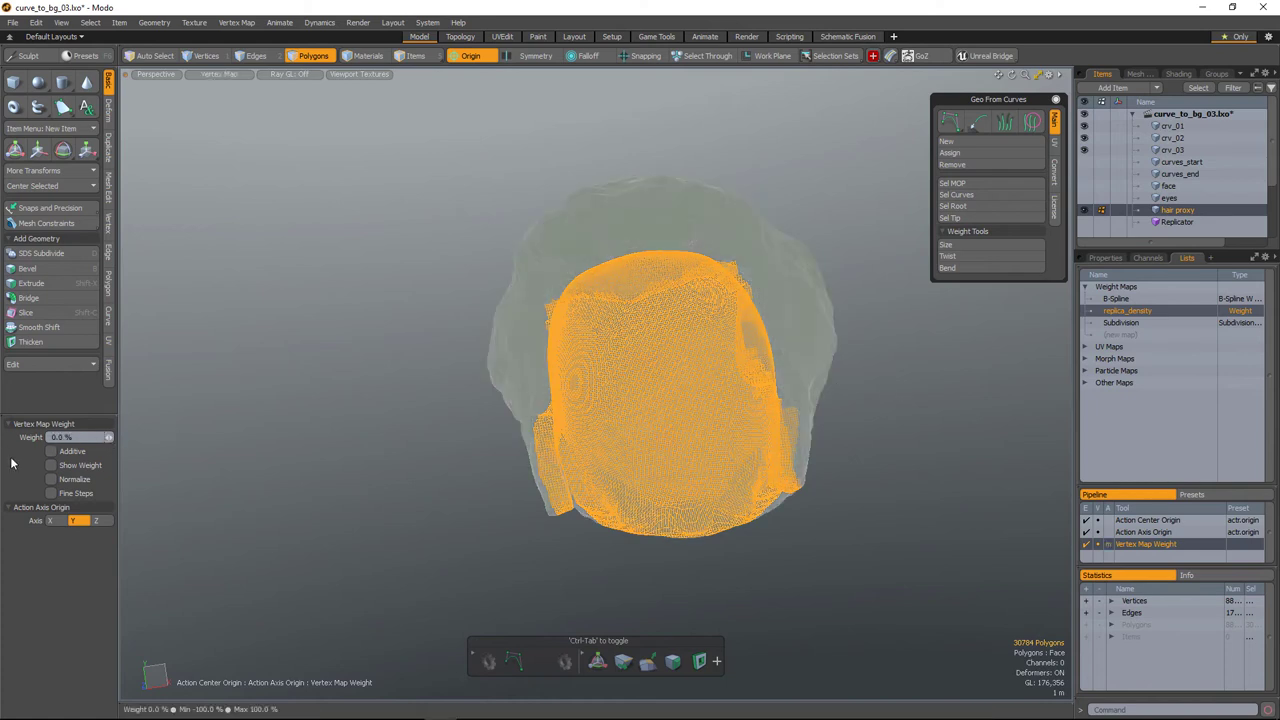
Add the missed polygons along the hair proxy's inner edge to the selection and reapply the 0% vertex map weight
mouse_move(694, 391)
left_mouse_down("alt")
mouse_move(574, 346)
mouse_move(598, 417)
mouse_move(518, 482)
left_mouse_up("alt")
scroll(574, 346, "up", 3)
key("space")
right_click_drag(540, 542, 530, 474, "shift")
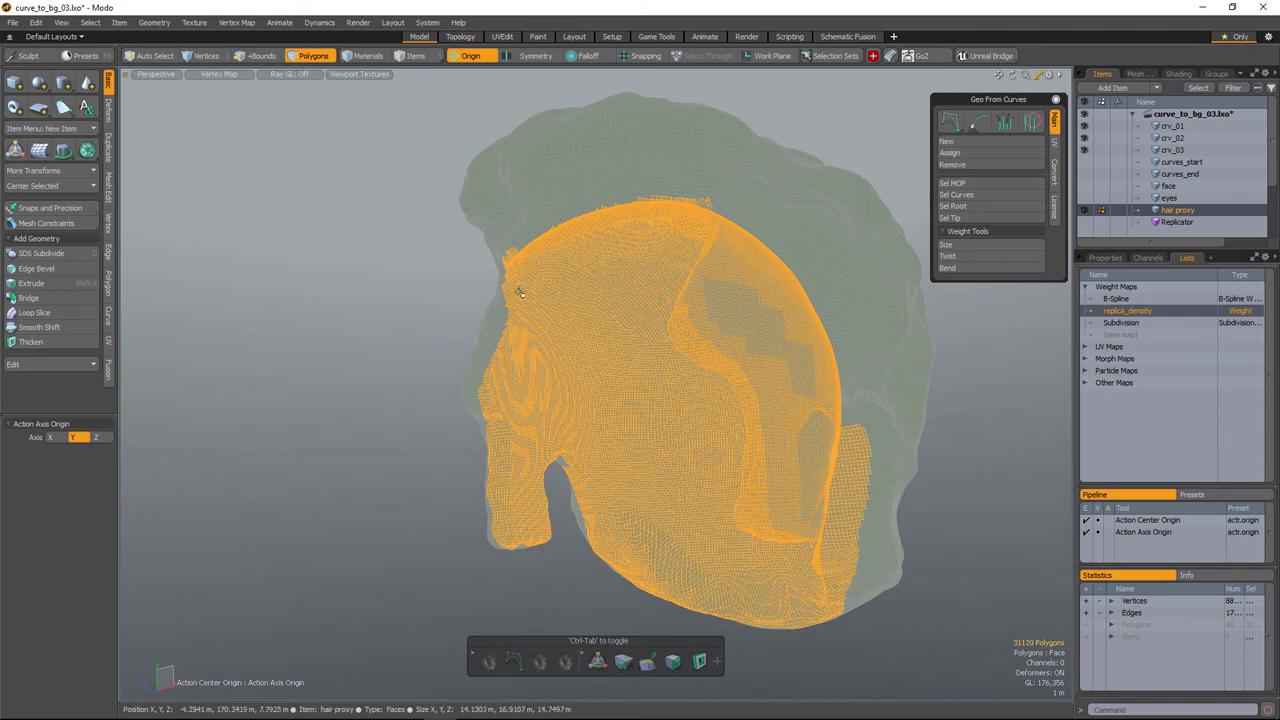
left_click(540, 661)
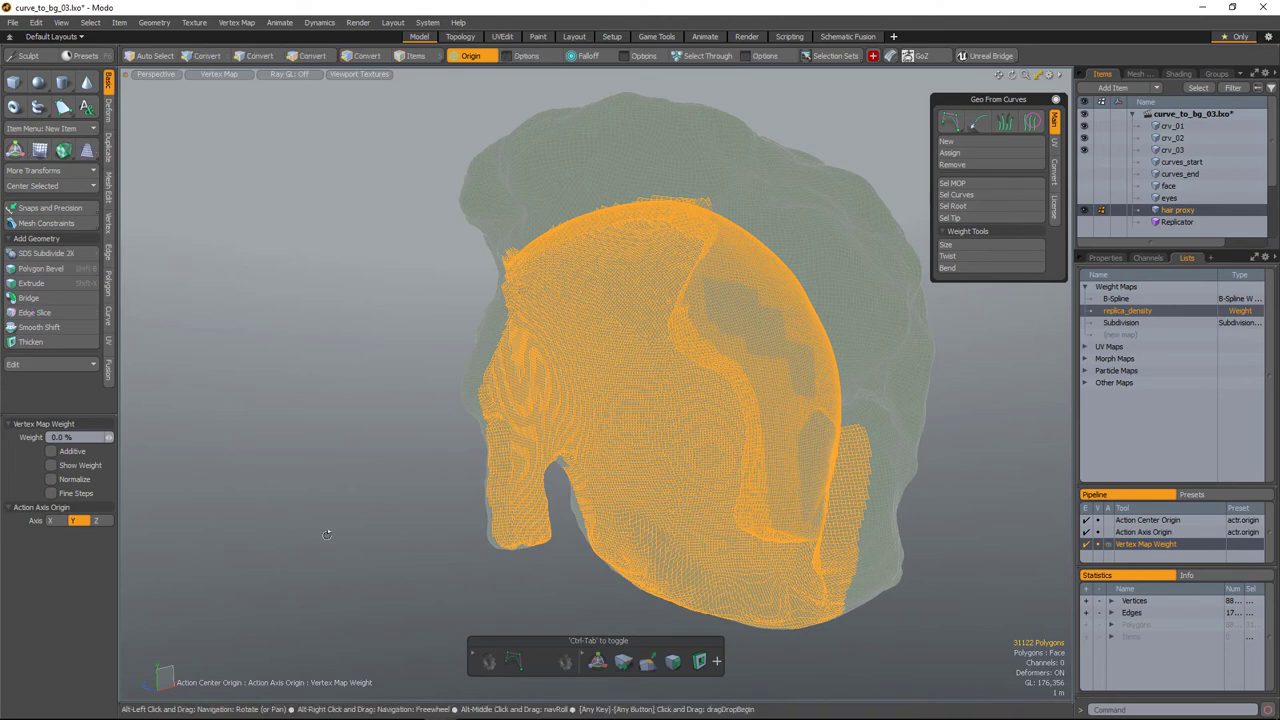
Invert the polygon selection, apply a 100% vertex map weight to the outer polygons, and clear the selection
key("alt+q")
left_click(216, 536)
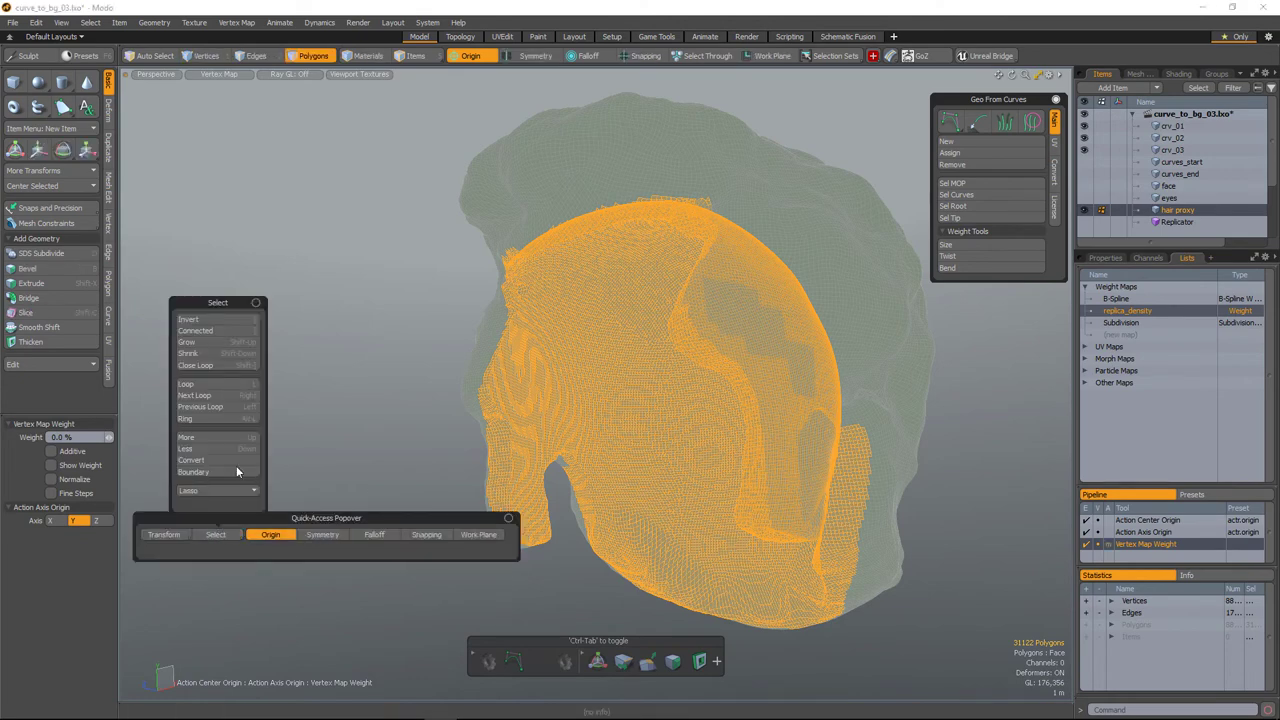
left_click(232, 320)
left_click(82, 437)
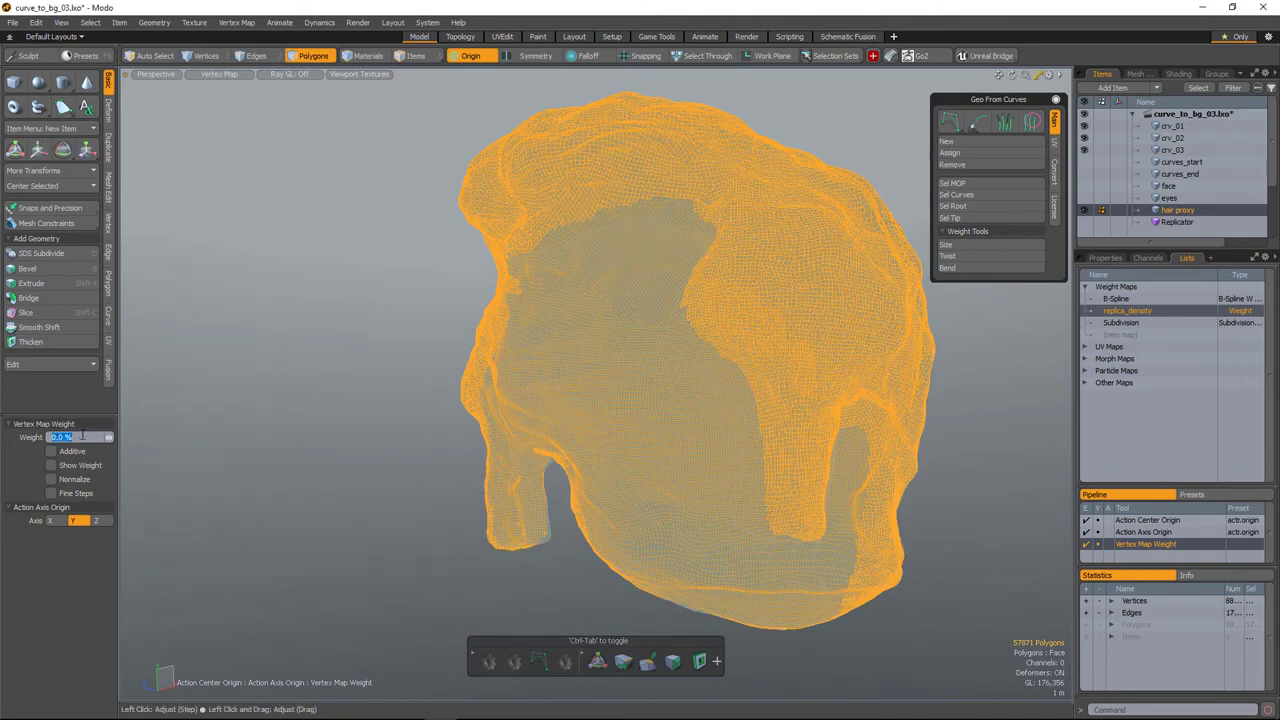
type("100")
key("Return")
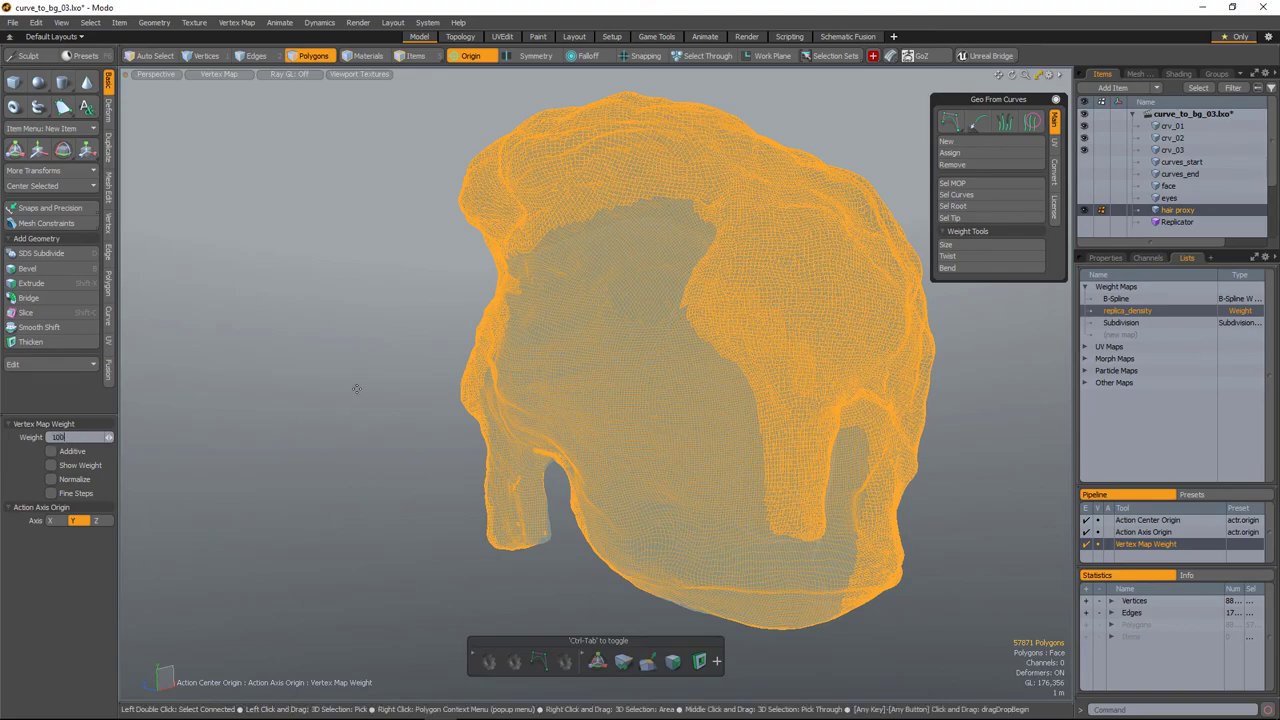
left_click_drag(506, 316, 745, 462, "alt")
key("space")
left_click(963, 440)
scroll(705, 461, "down", 3)
Switch the viewport to Texture shading and make the Replicator visible
left_click(1185, 222)
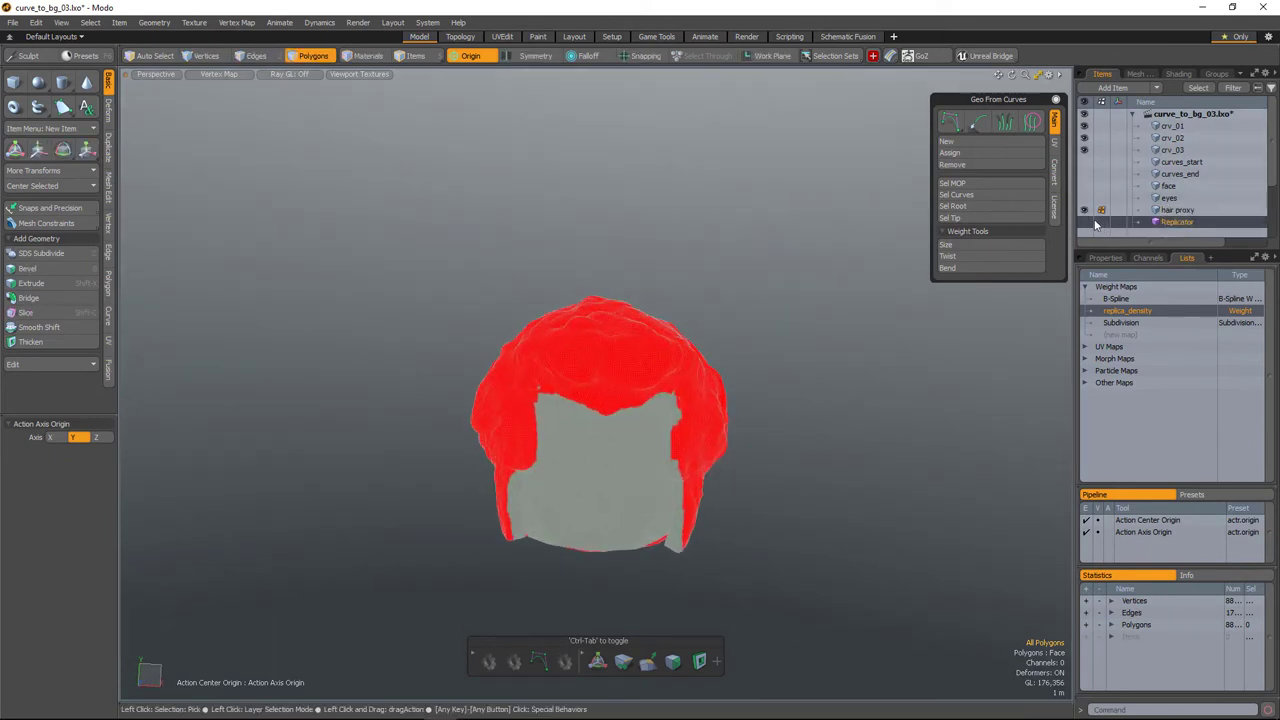
key("KP_5")
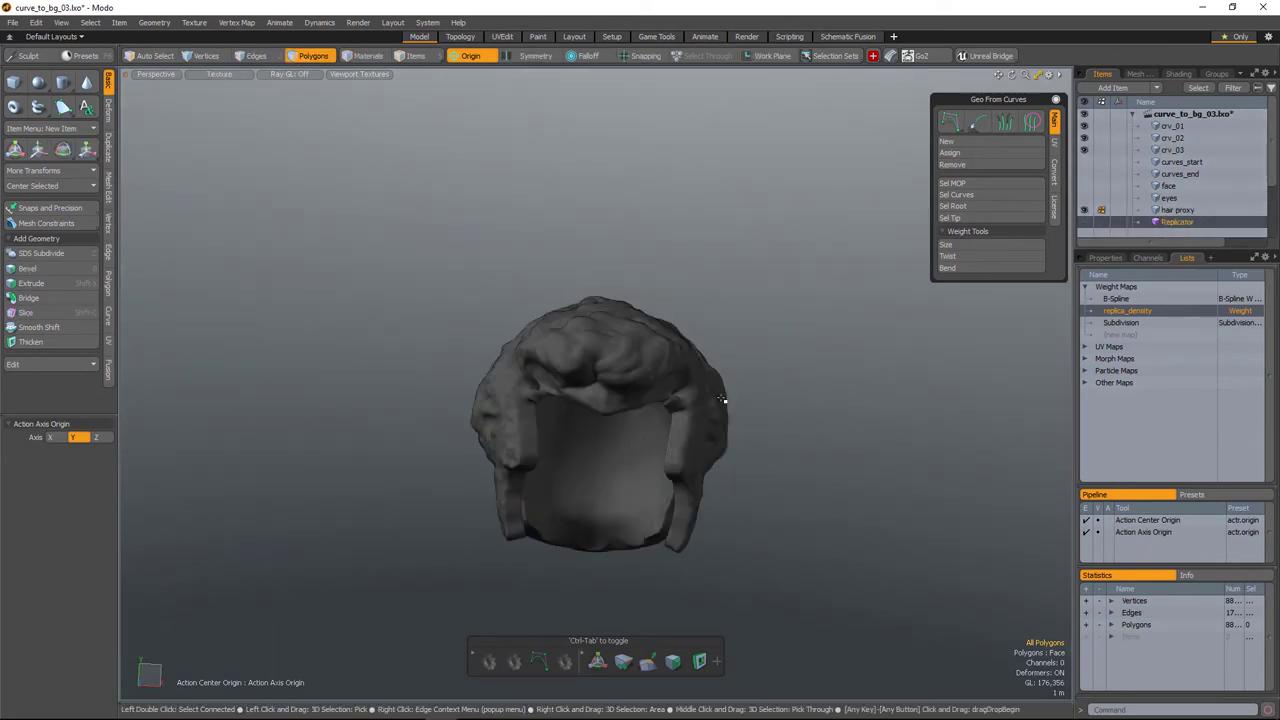
left_click_drag(721, 399, 935, 392, "alt")
left_click(1085, 222)
left_click_drag(843, 403, 620, 410, "alt")
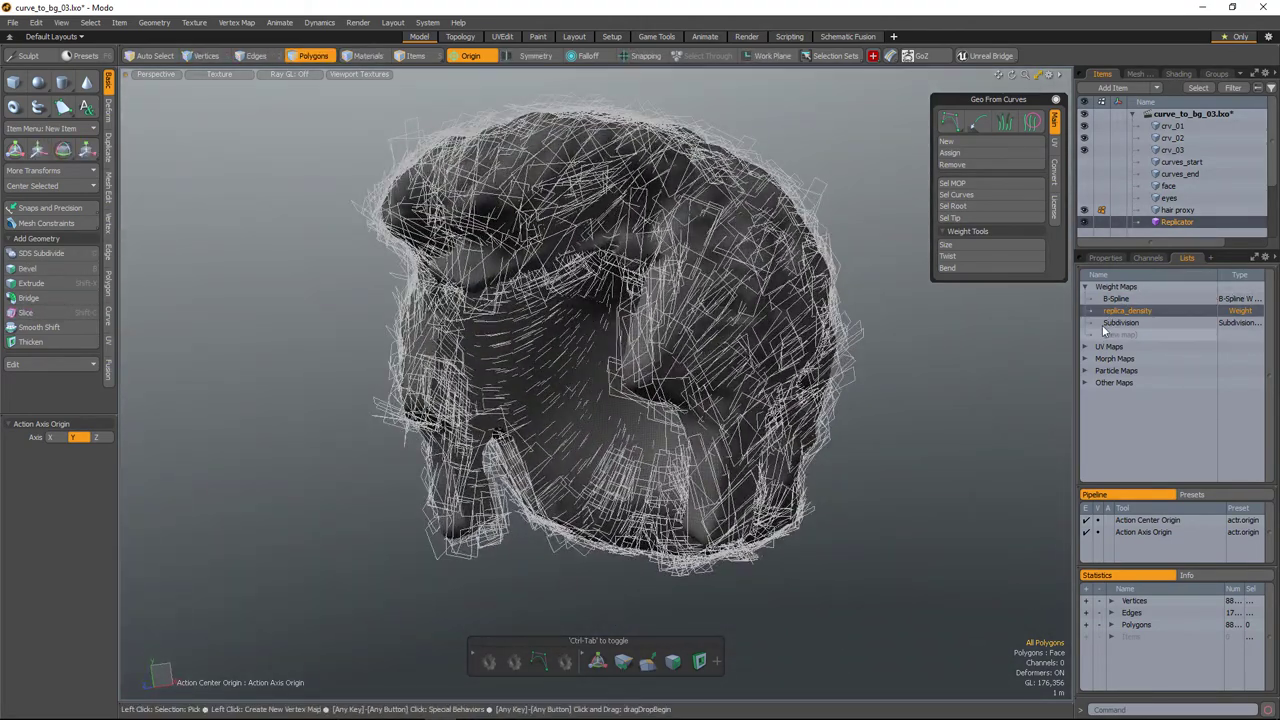
Set the Density VMap of the hair proxy's Surface Generator to replica_density
left_click(1105, 258)
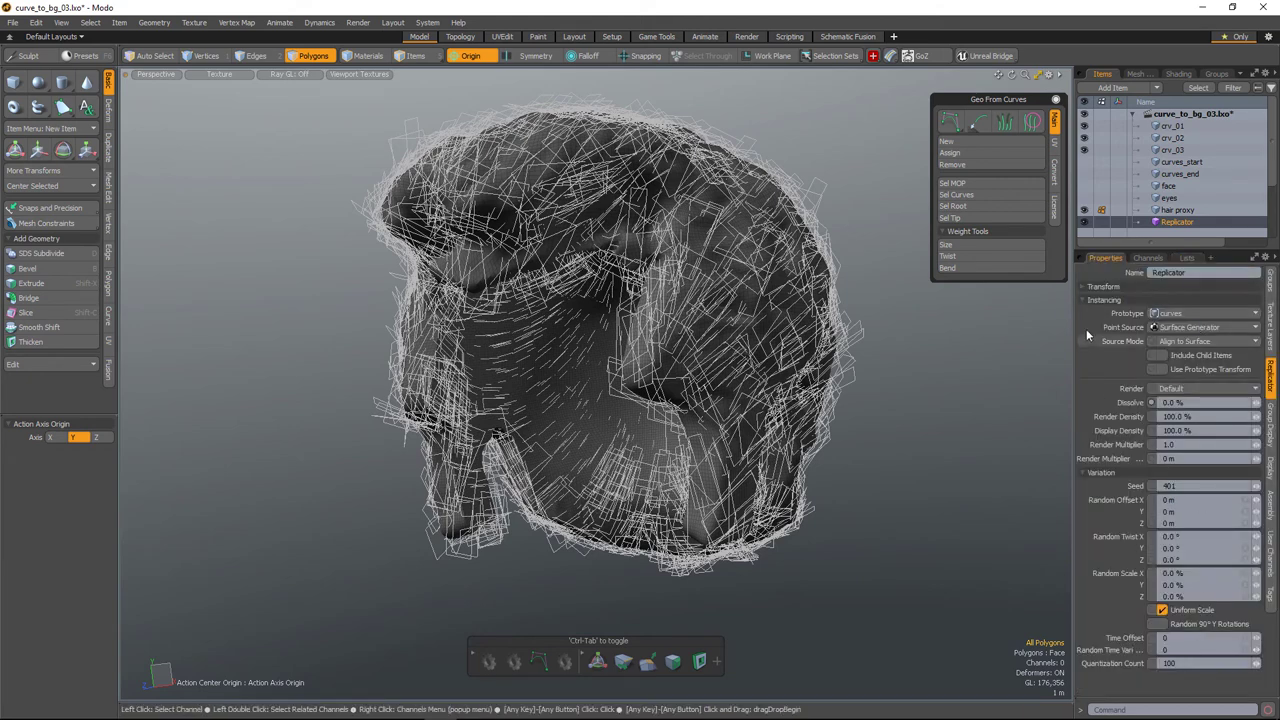
left_click(1104, 300)
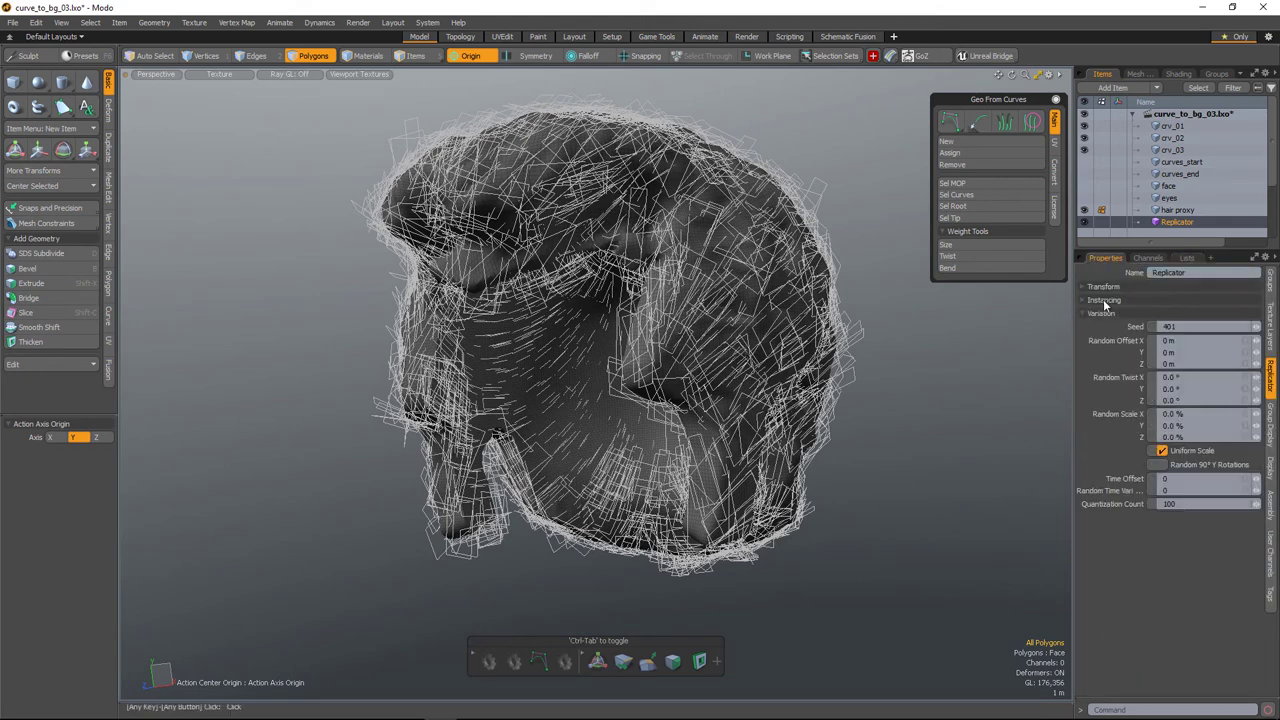
left_click(1178, 74)
left_click(1270, 322)
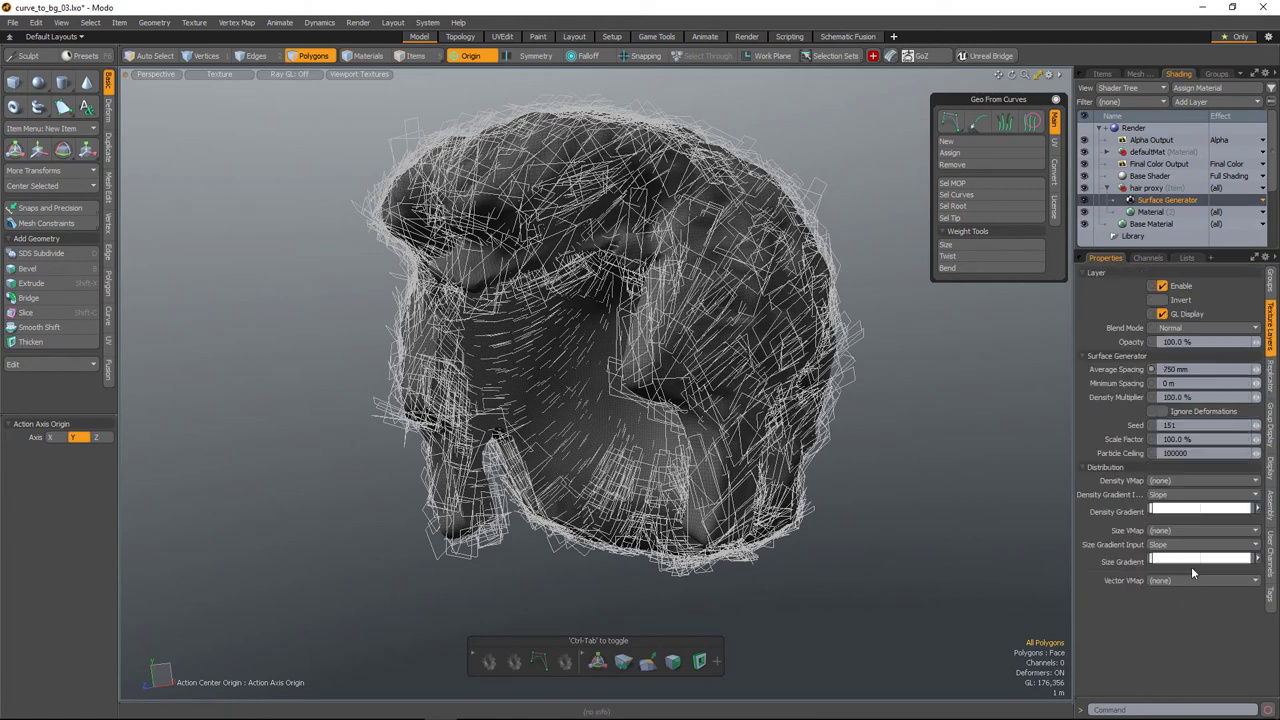
left_click(1198, 480)
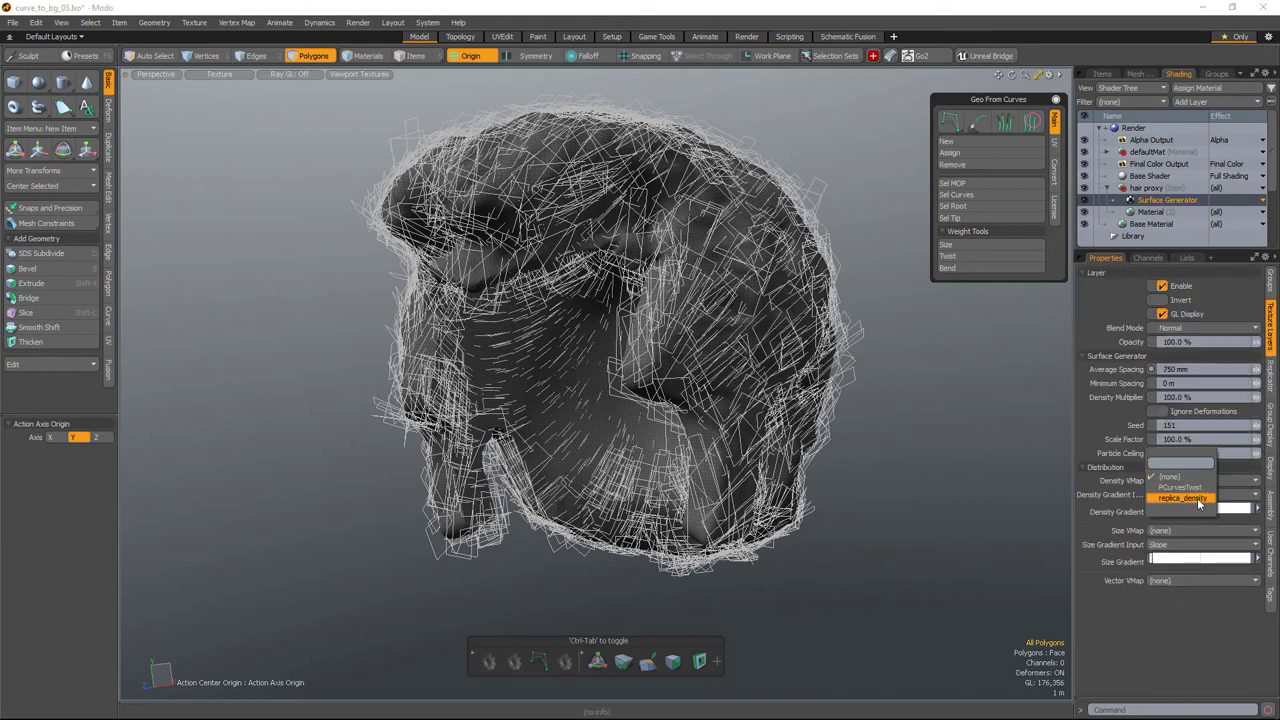
left_click(1199, 498)
left_click_drag(1020, 449, 895, 540, "alt")
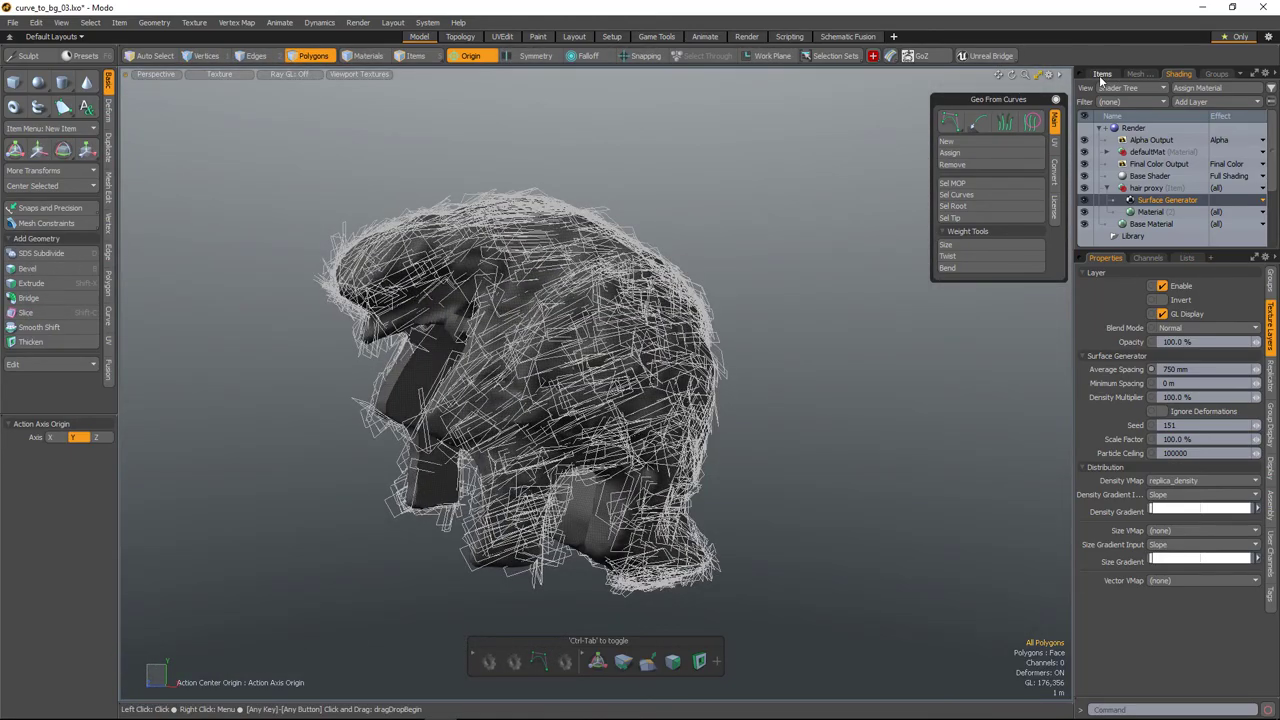
Examine the distribution of the replicated curves over the hair proxy from several sides
left_click(1101, 75)
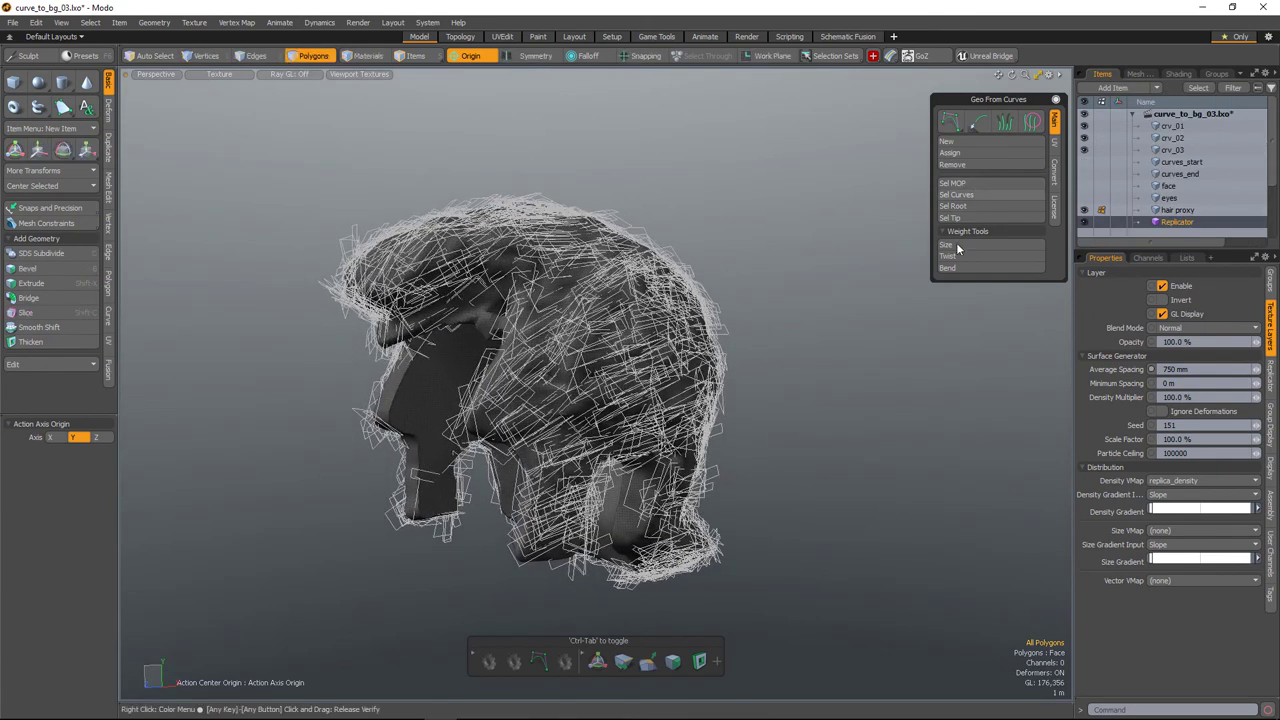
key("o")
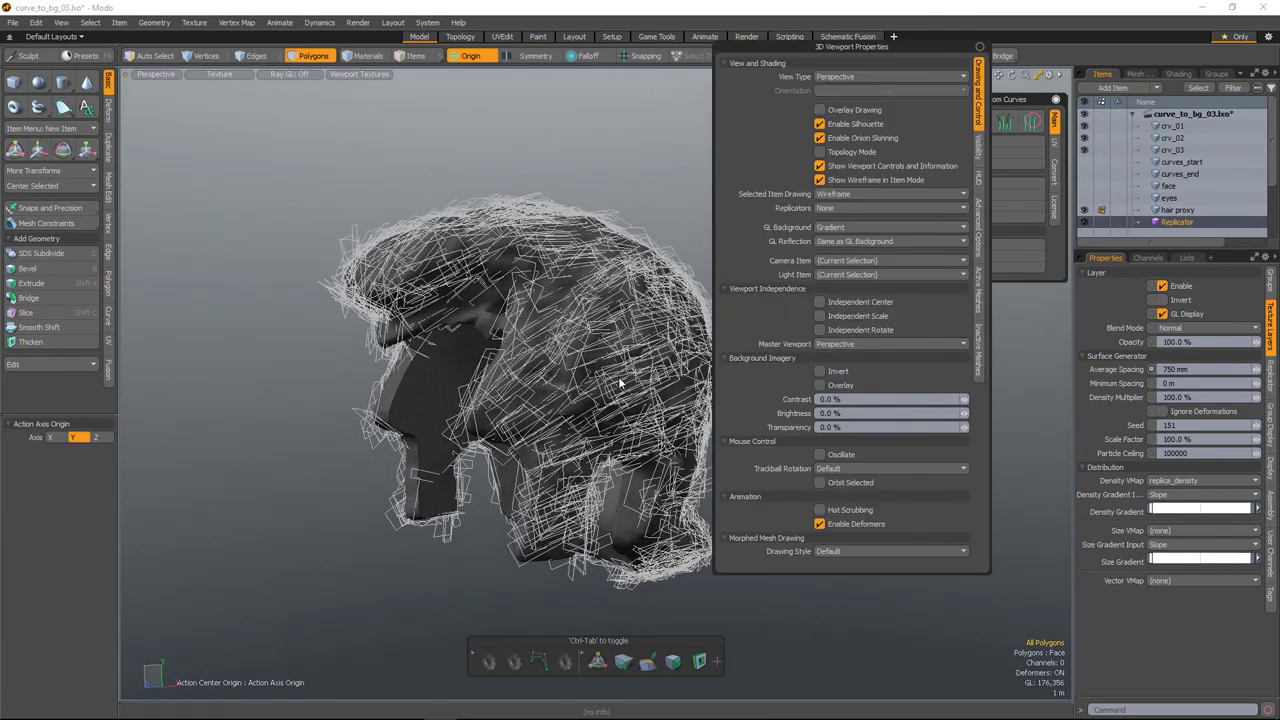
left_click_drag(666, 445, 961, 527, "alt")
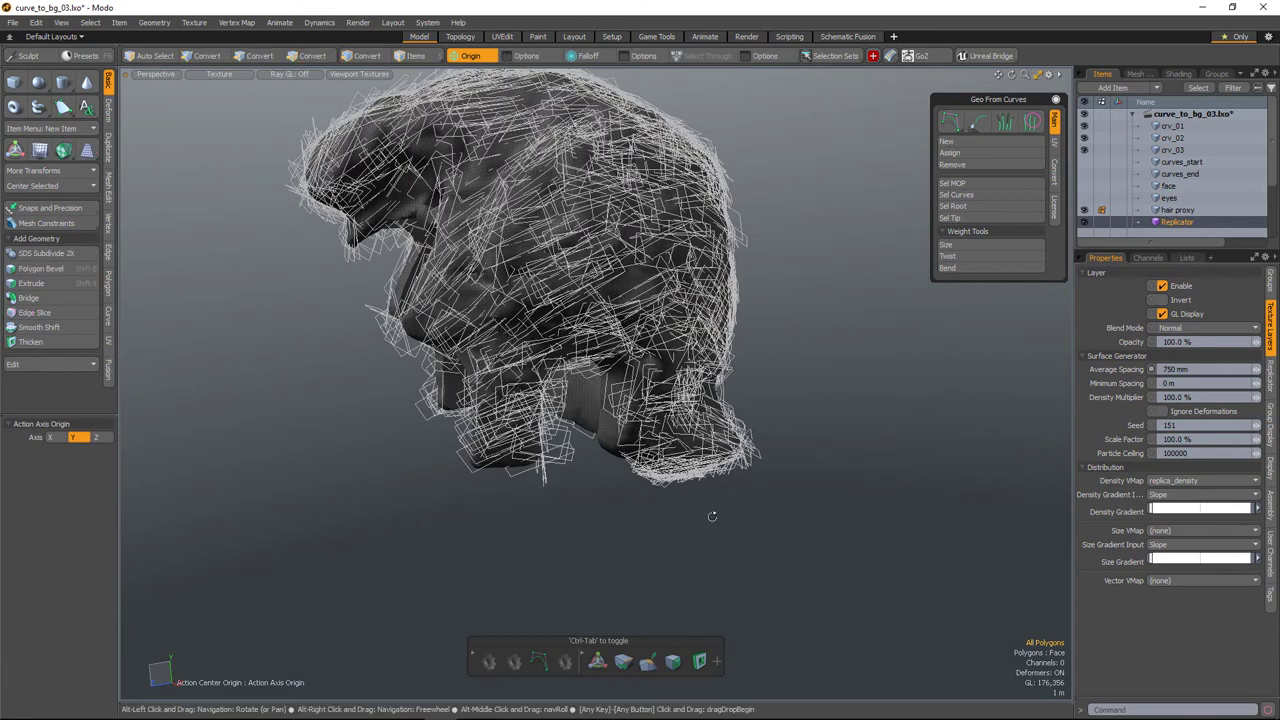
left_click_drag(680, 526, 641, 517, "alt")
scroll(560, 440, "down", 2)
left_click_drag(492, 350, 498, 398, "alt+shift")
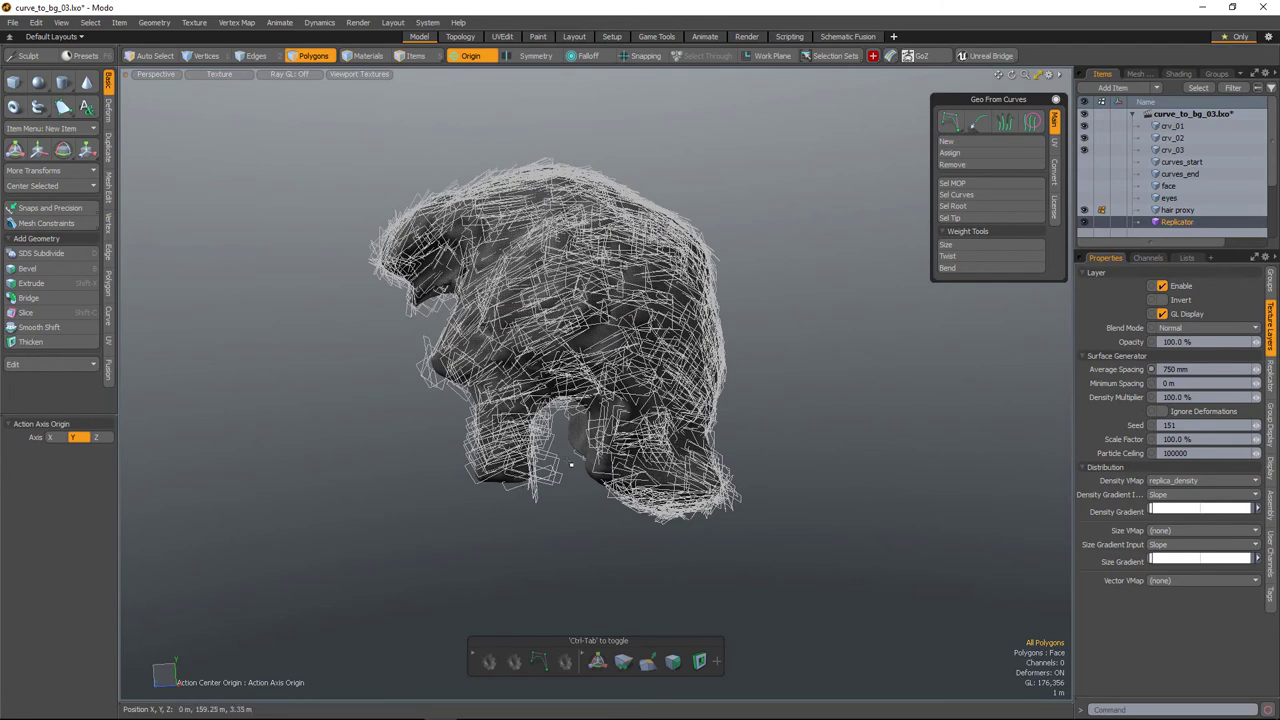
left_click_drag(436, 488, 760, 410, "alt")
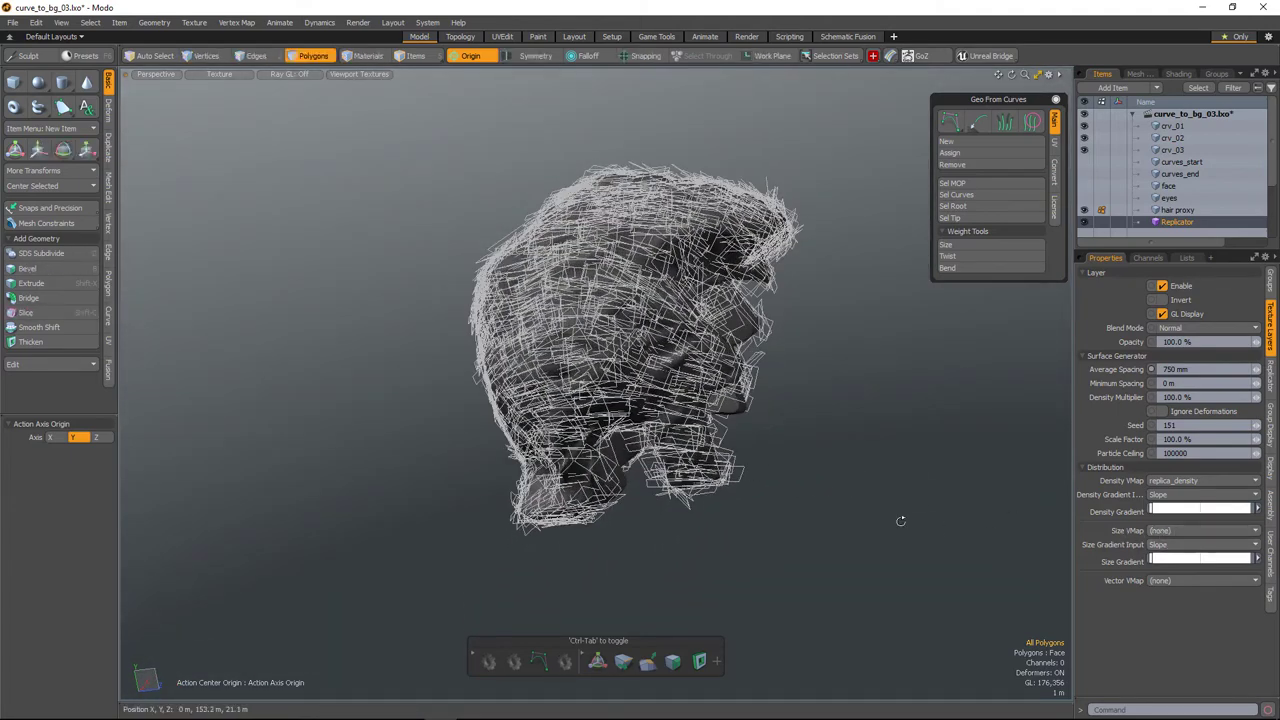
left_click_drag(851, 517, 555, 465, "alt")
scroll(520, 490, "up", 2)
Freeze the Replicator into individual curve instances
left_click_drag(1150, 249, 1150, 337)
left_click(155, 23)
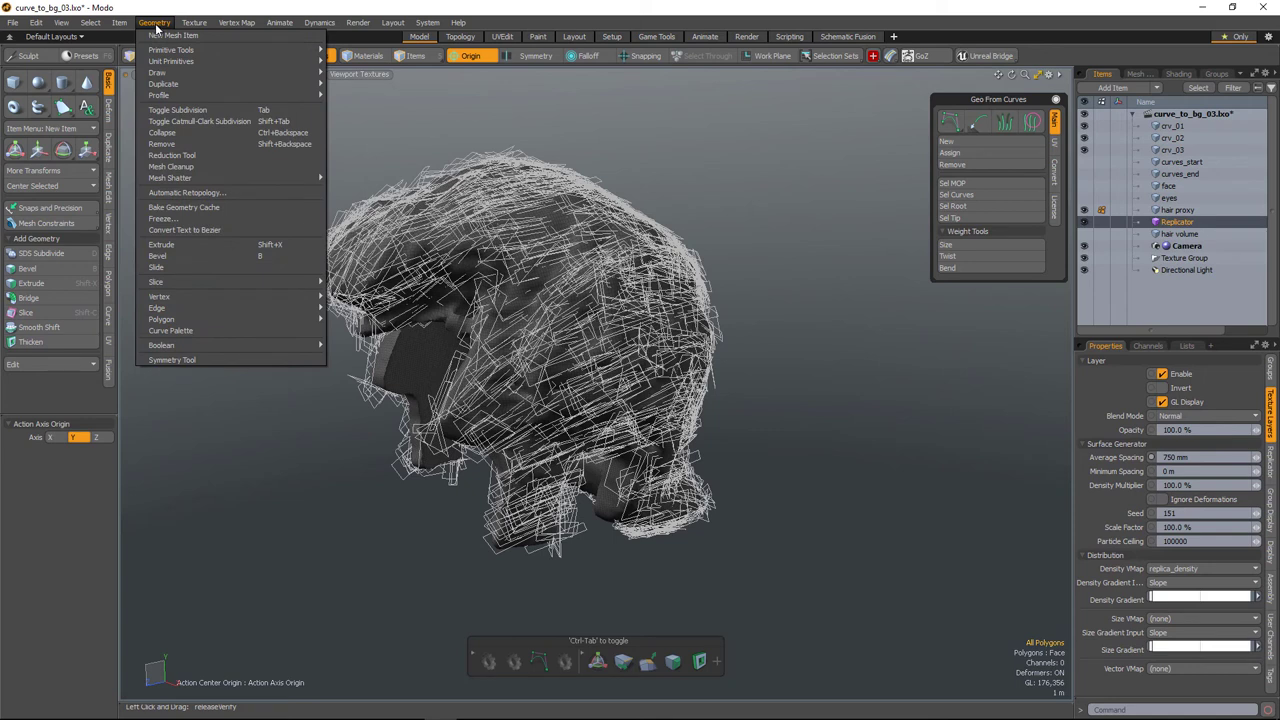
mouse_move(119, 22)
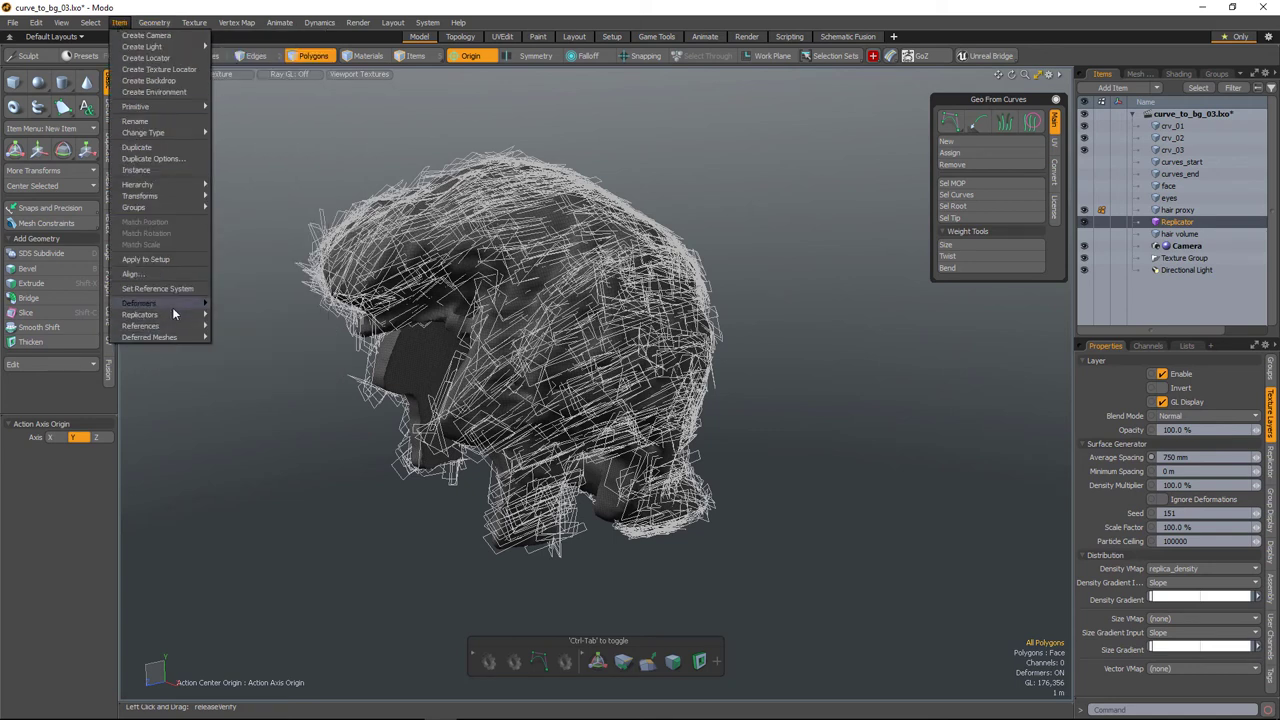
mouse_move(176, 316)
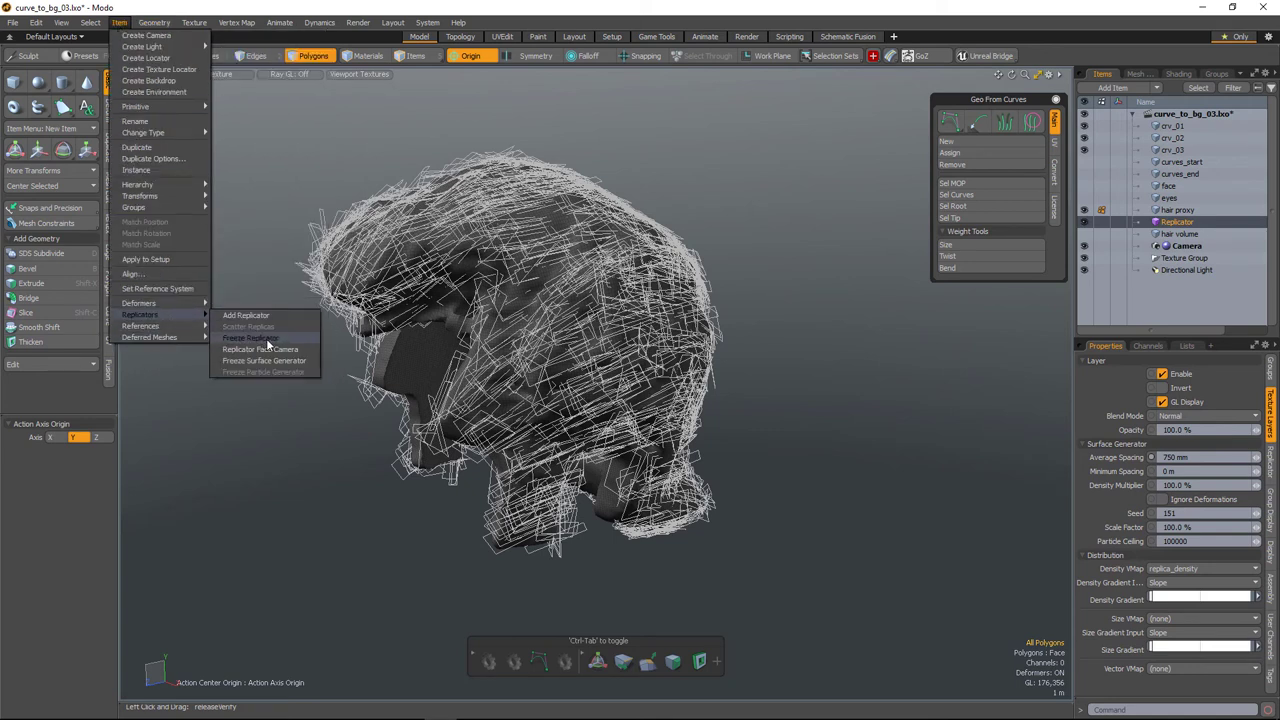
left_click(272, 340)
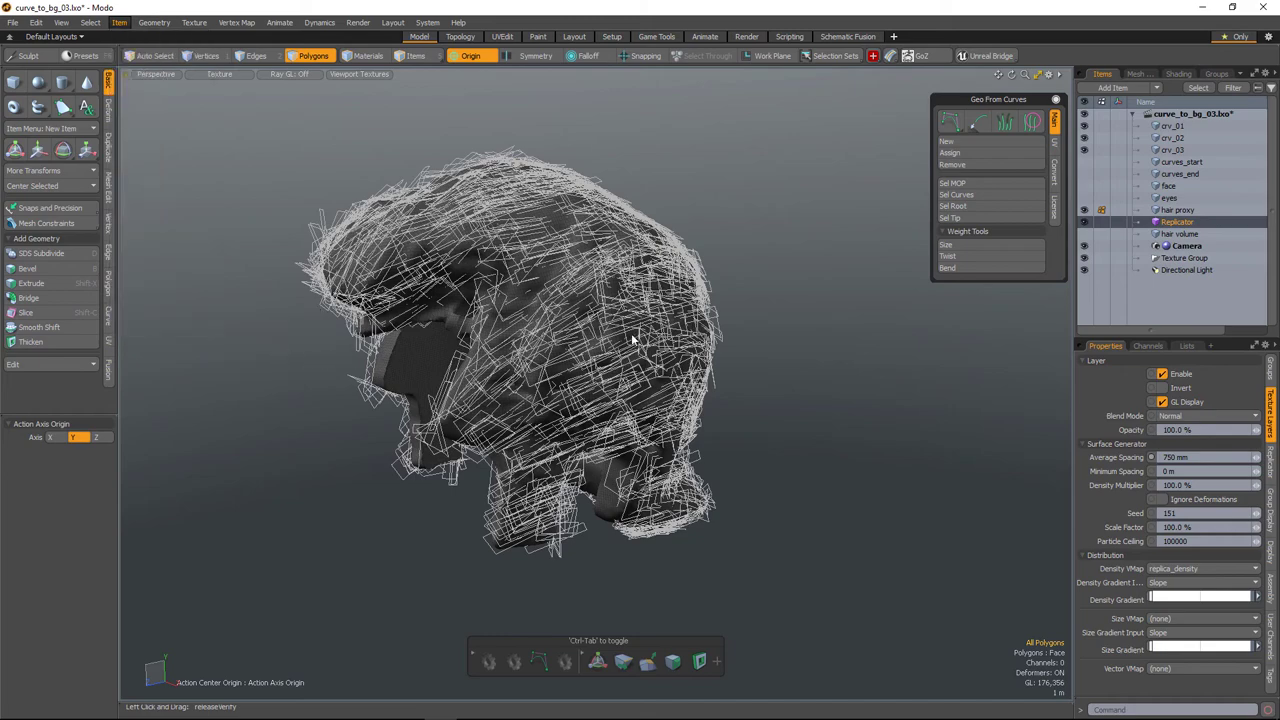
left_click_drag(935, 374, 711, 380, "alt")
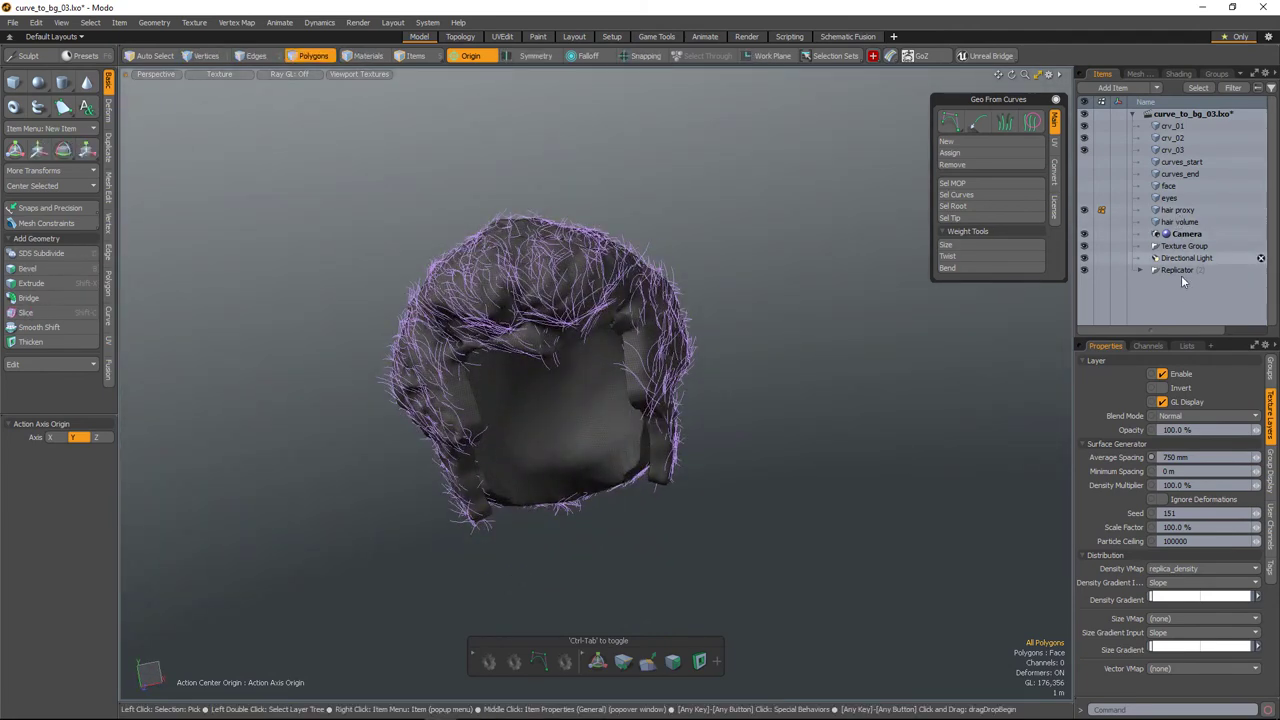
Select all the curve instances in the frozen Replicator group and change their type to Mesh
left_click(1142, 270)
scroll(1218, 215, "down", 4)
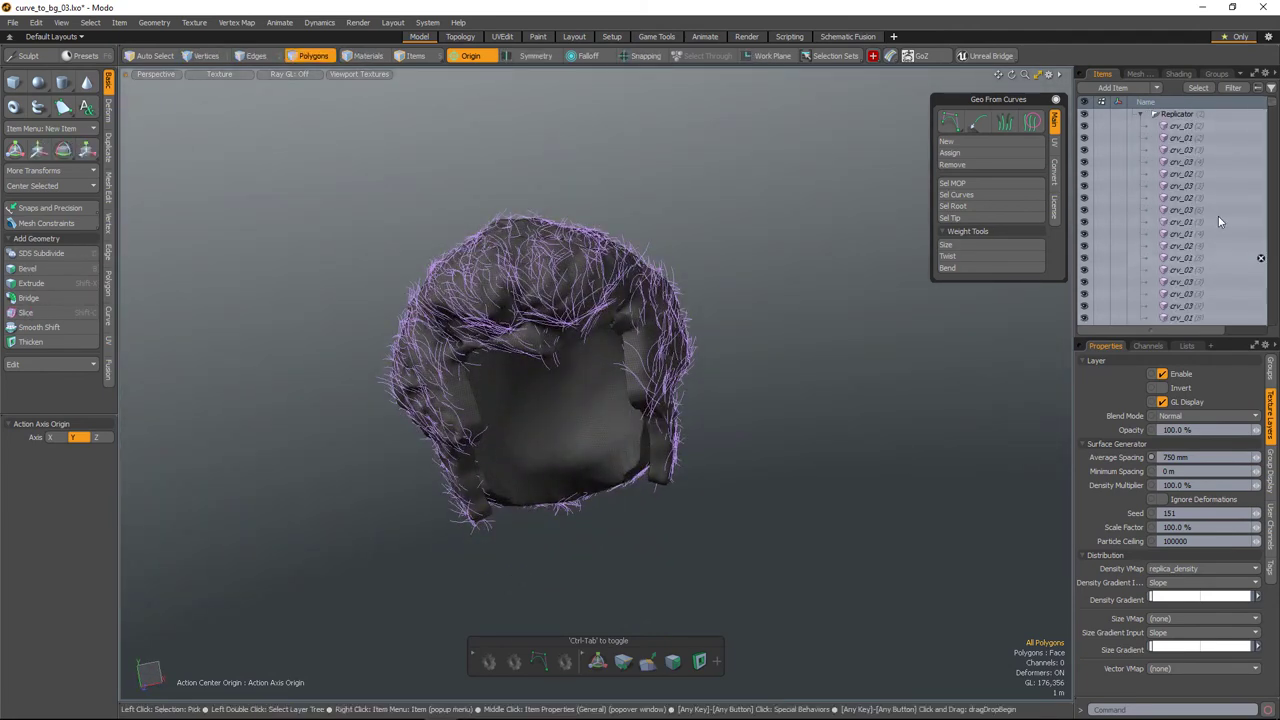
left_click(1192, 128)
left_click_drag(1273, 105, 1274, 247)
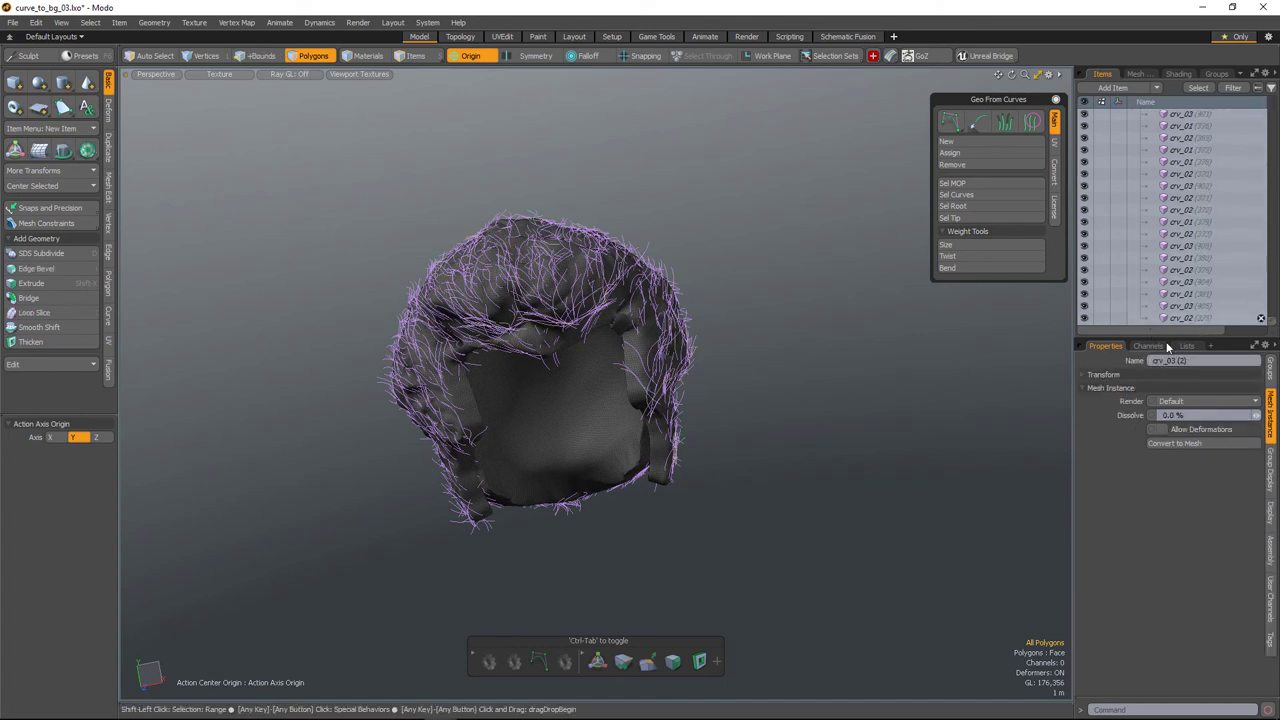
left_click(1203, 294, "shift")
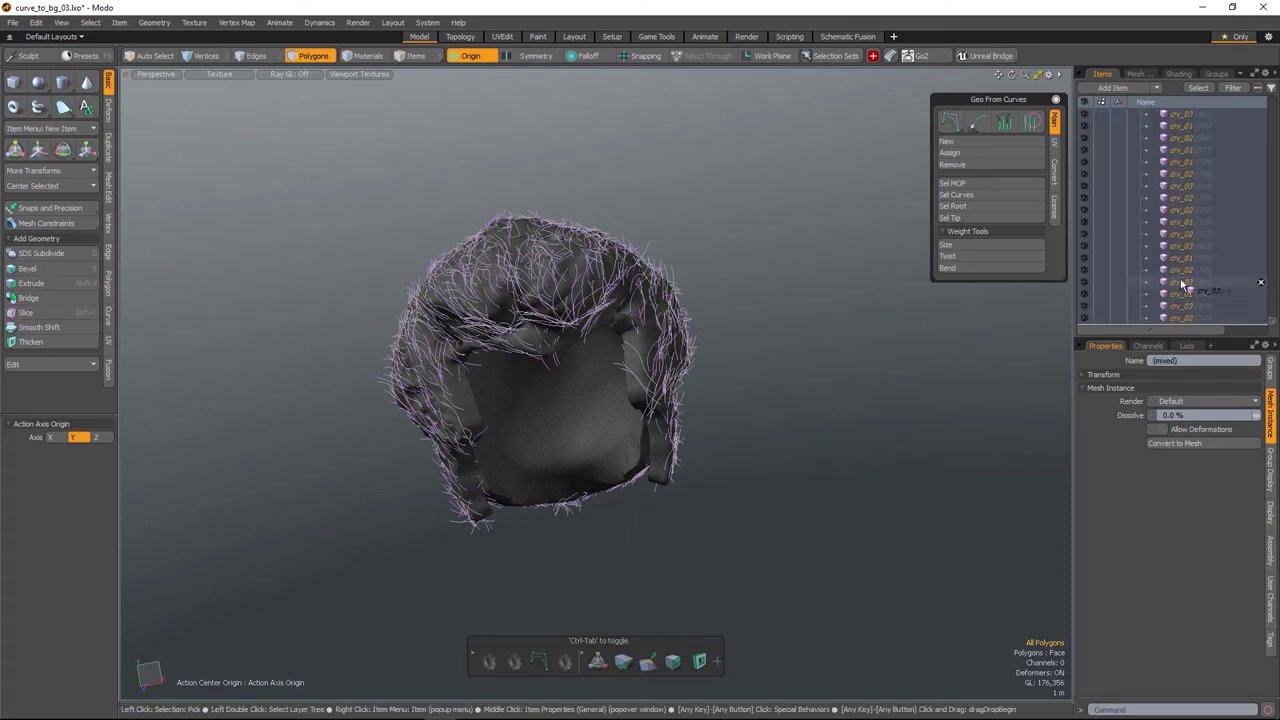
left_click_drag(1183, 287, 1170, 175)
right_click(1177, 176)
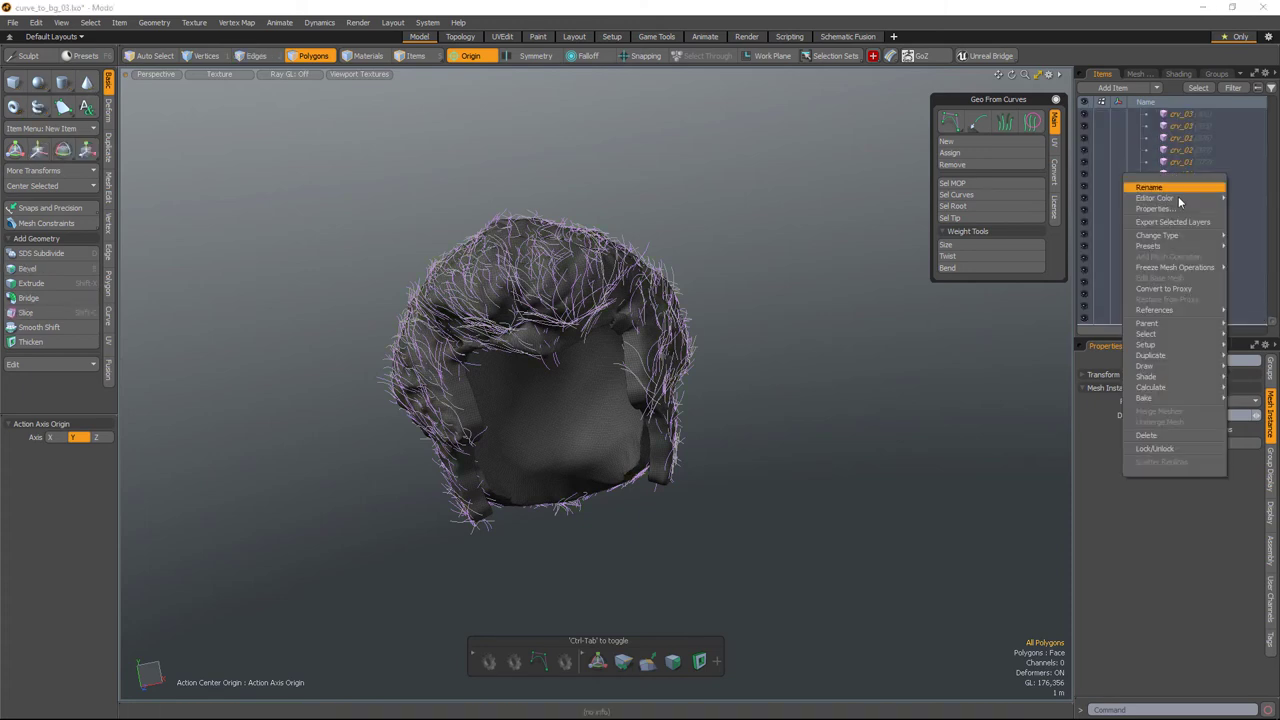
mouse_move(1162, 237)
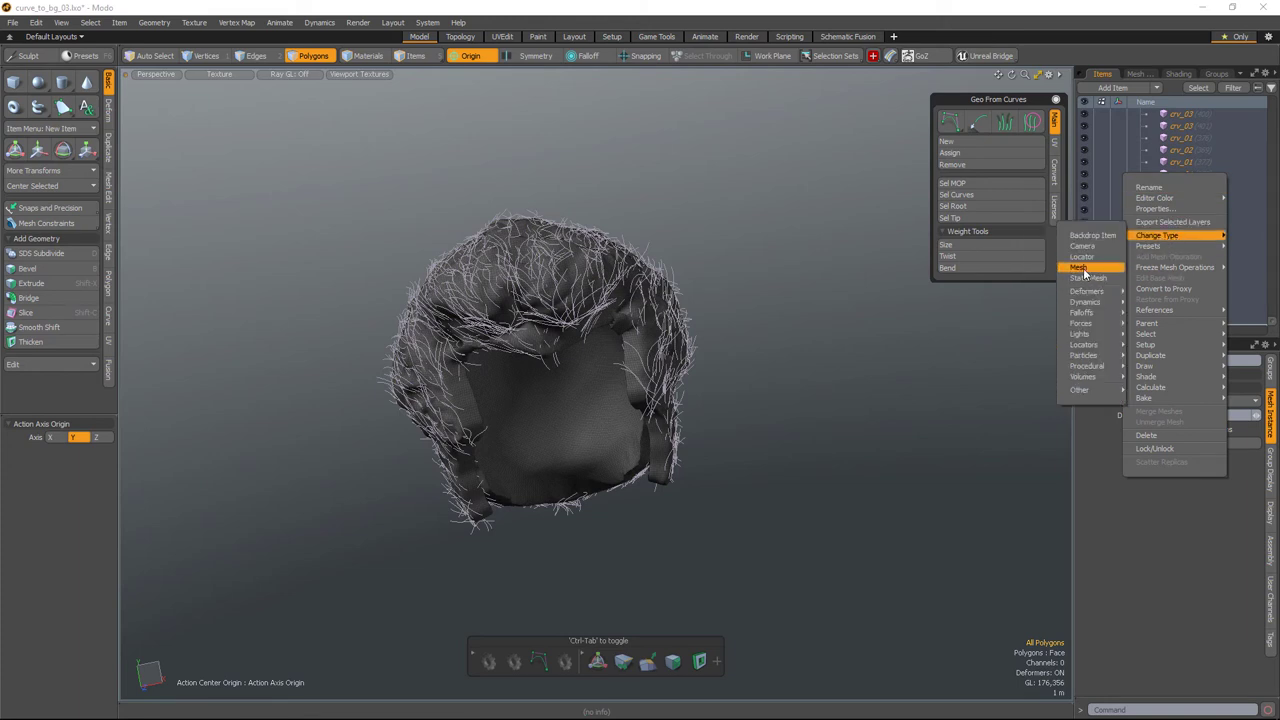
left_click(1083, 277)
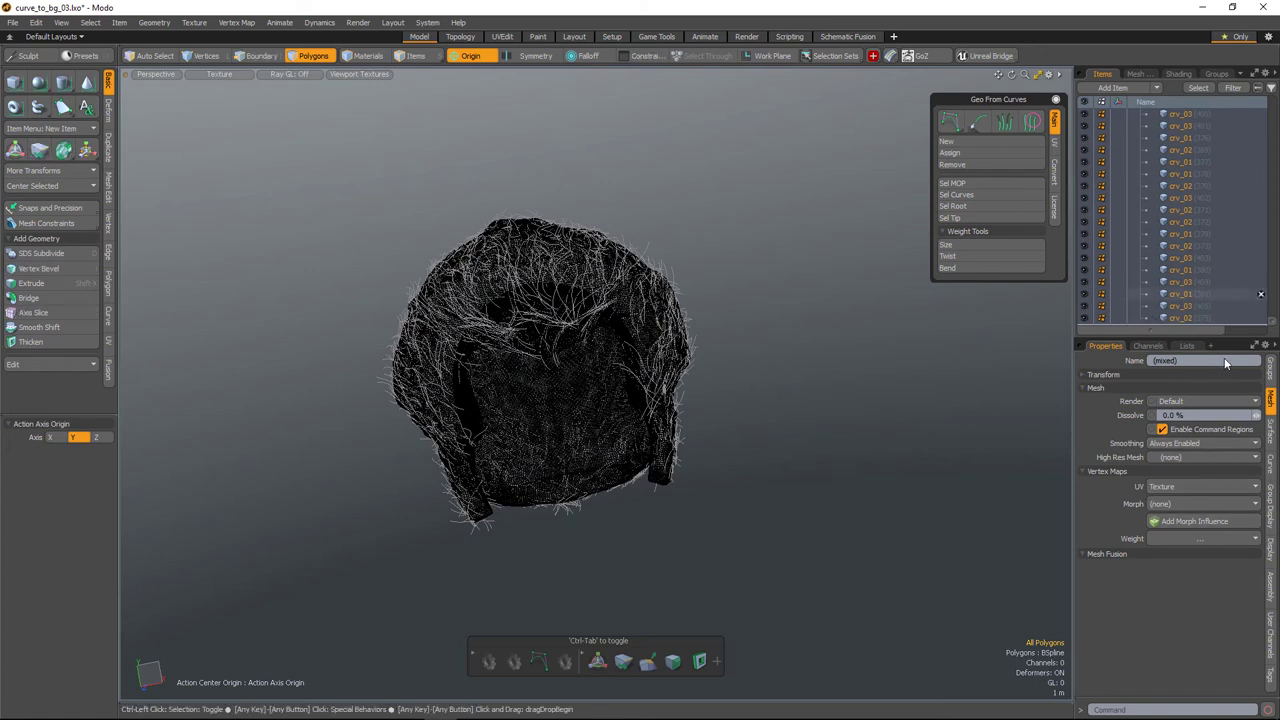
Cut the curves from all the converted meshes and paste them into one new mesh item
key("ctrl+x")
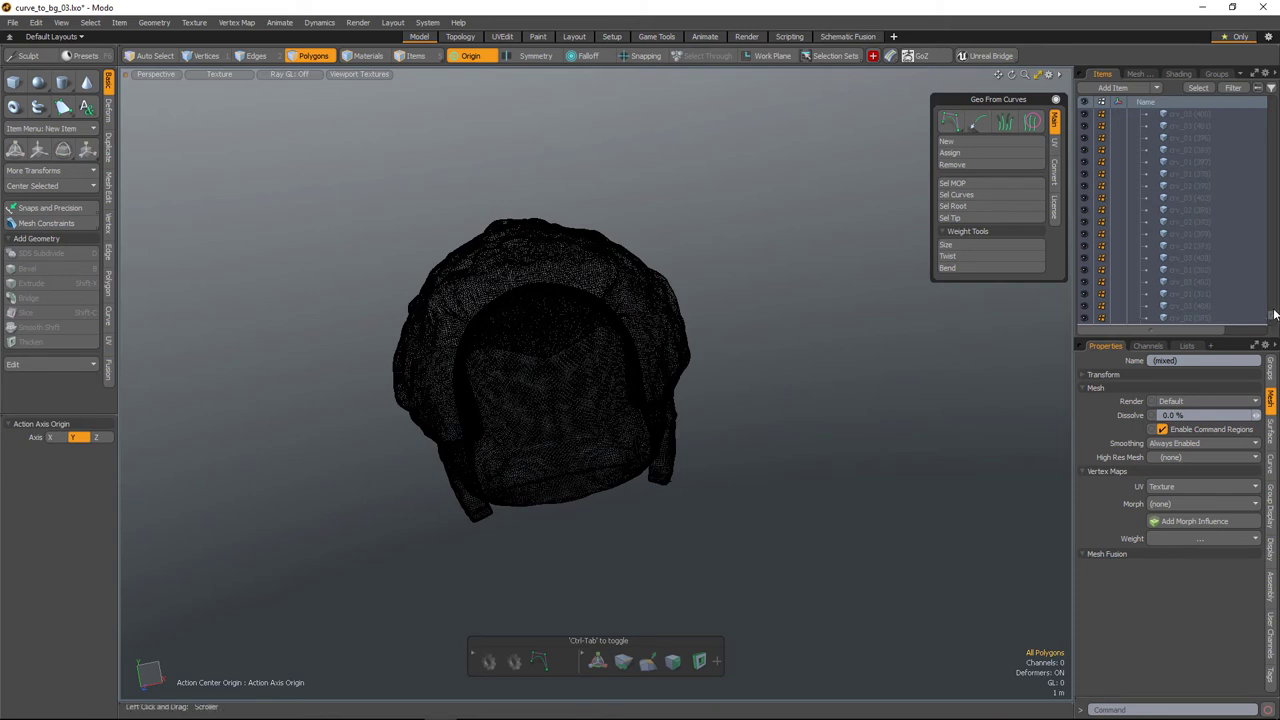
left_click_drag(1272, 120, 1274, 98)
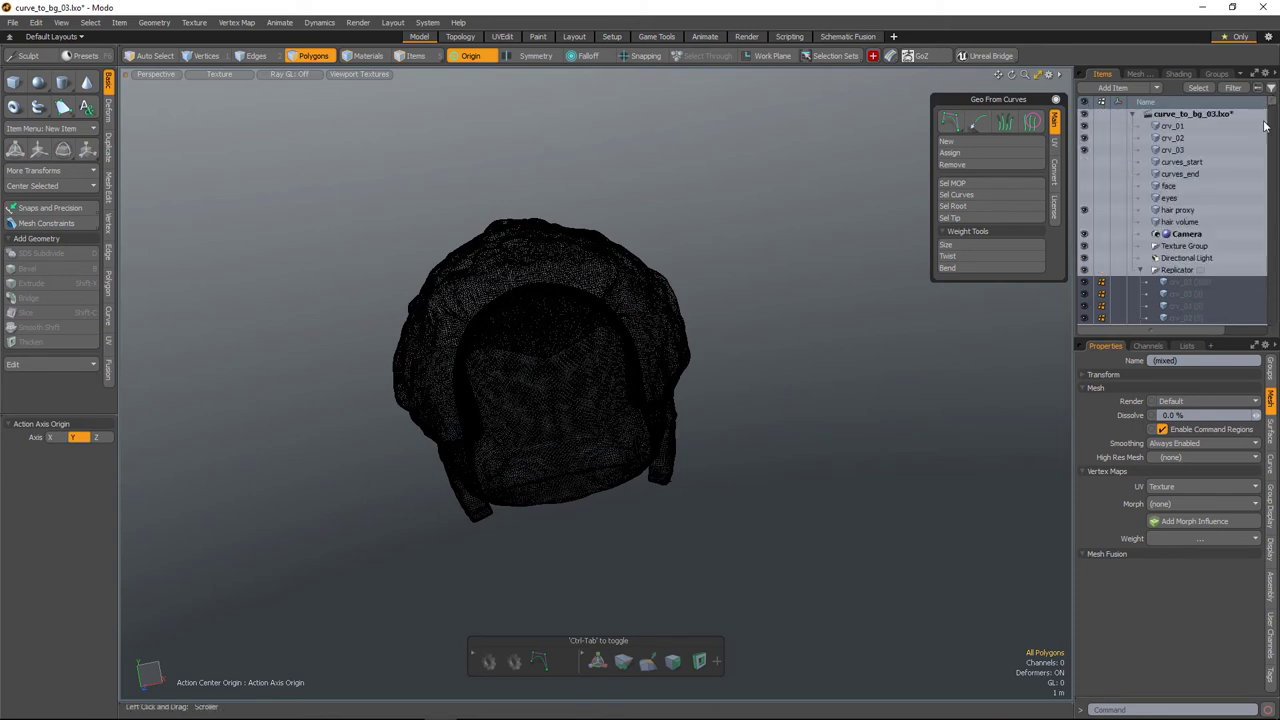
left_click(1143, 270)
key("n")
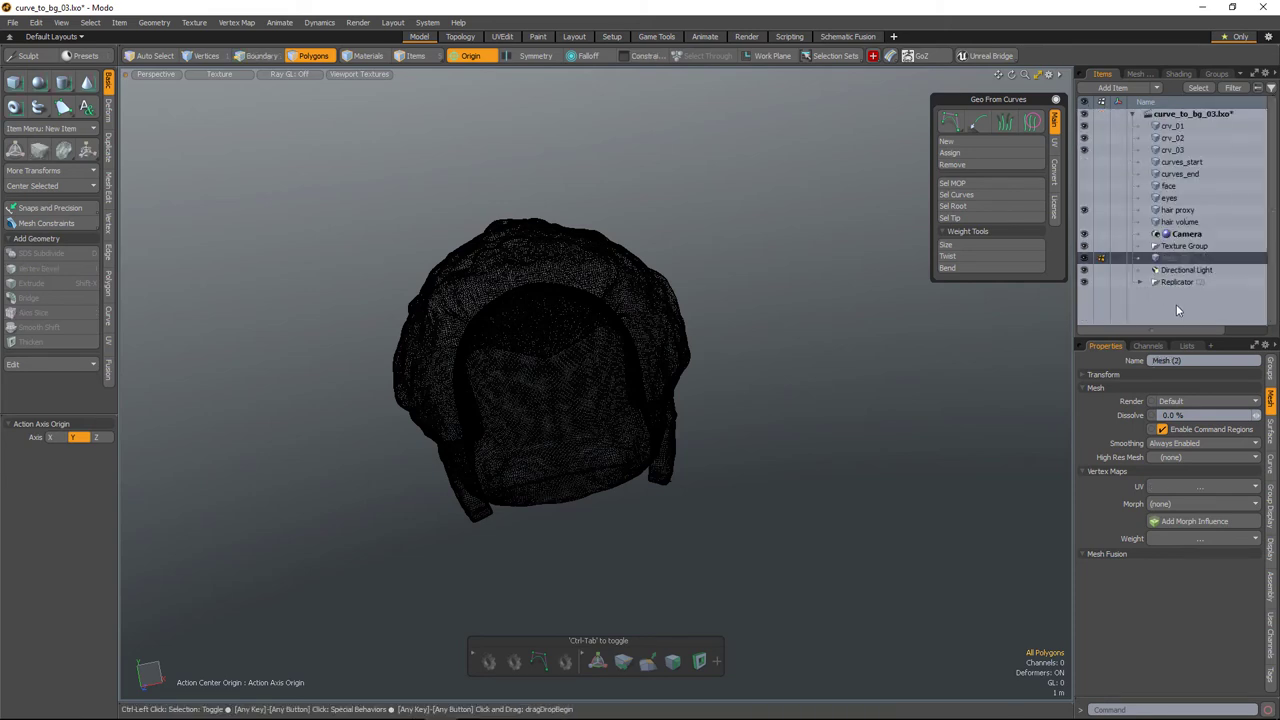
key("ctrl+v")
Delete the leftover Replicator group from the scene
left_click(1179, 285)
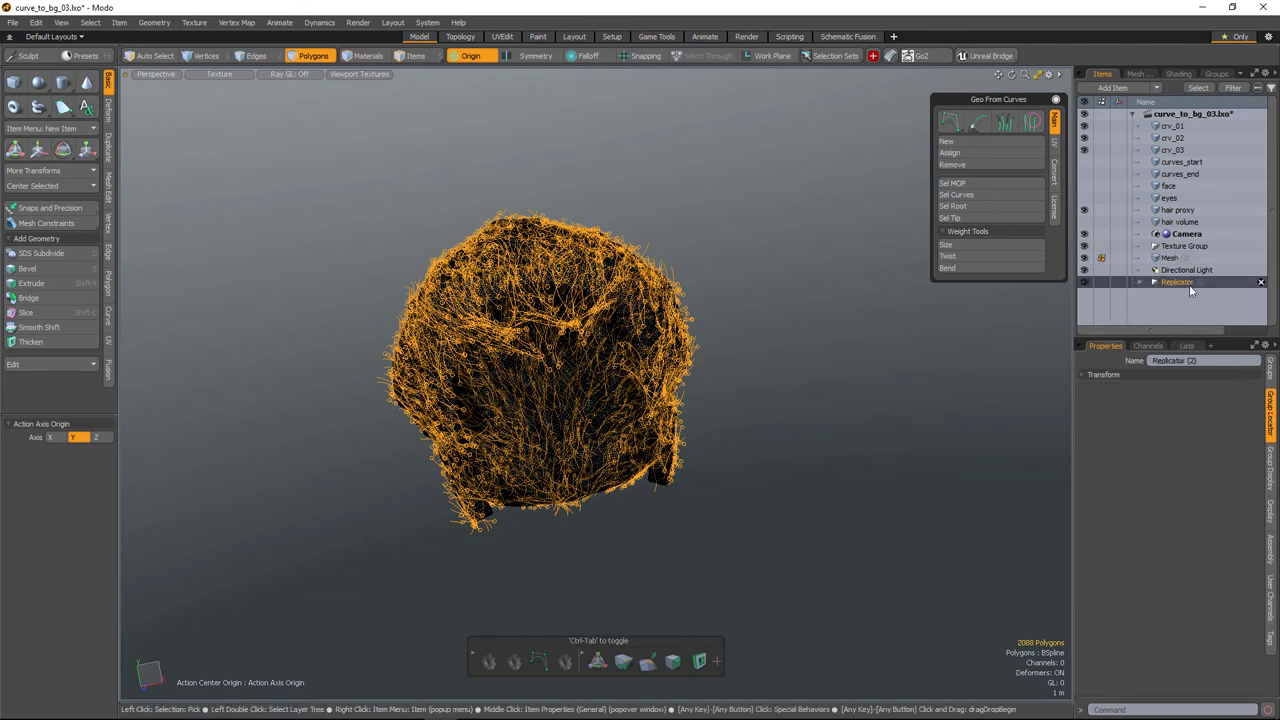
key("Delete")
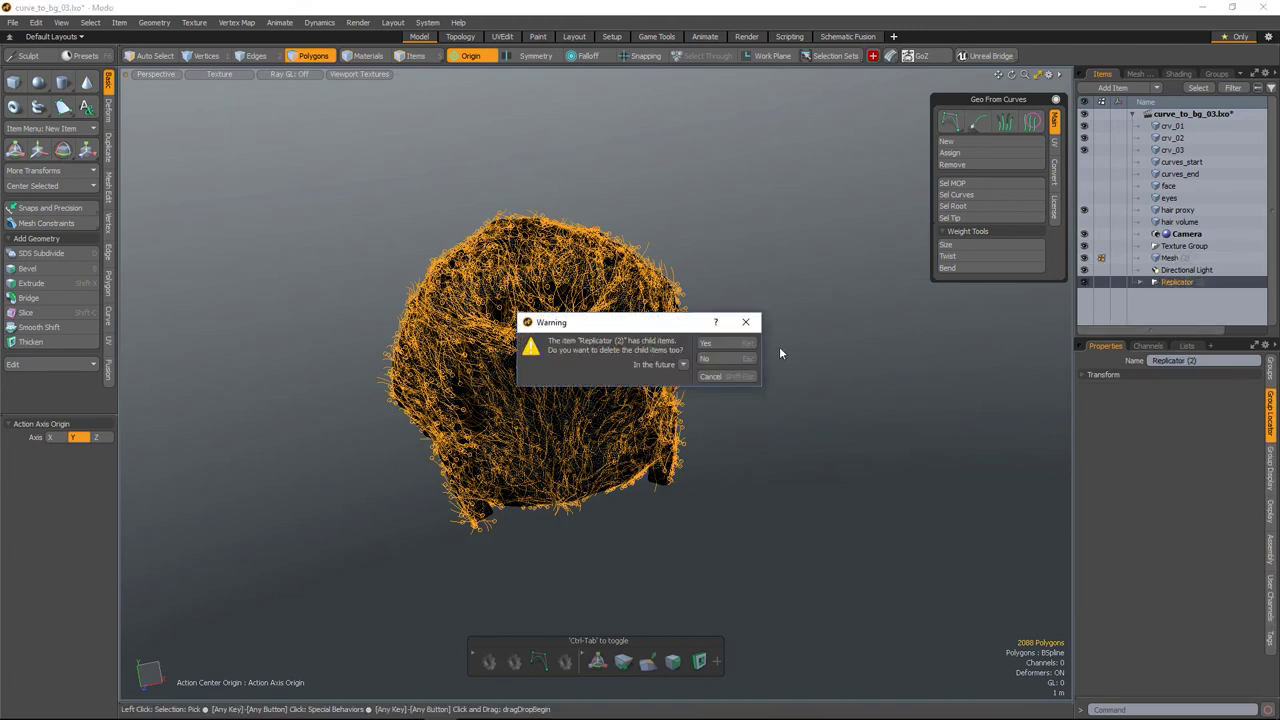
left_click(750, 360)
left_click(731, 362)
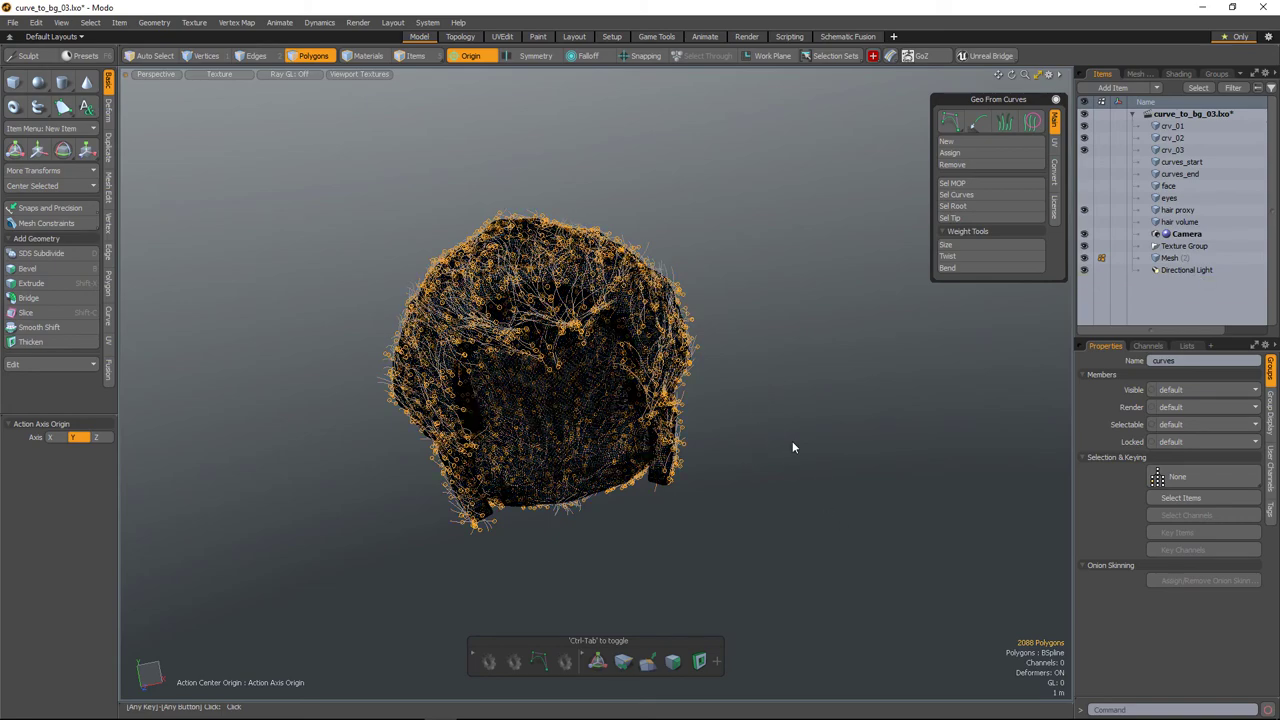
Select the stray curves sticking out at the lower ends of the hair and delete them
left_click_drag(811, 446, 676, 526, "alt")
key("3")
left_click(655, 521, "ctrl")
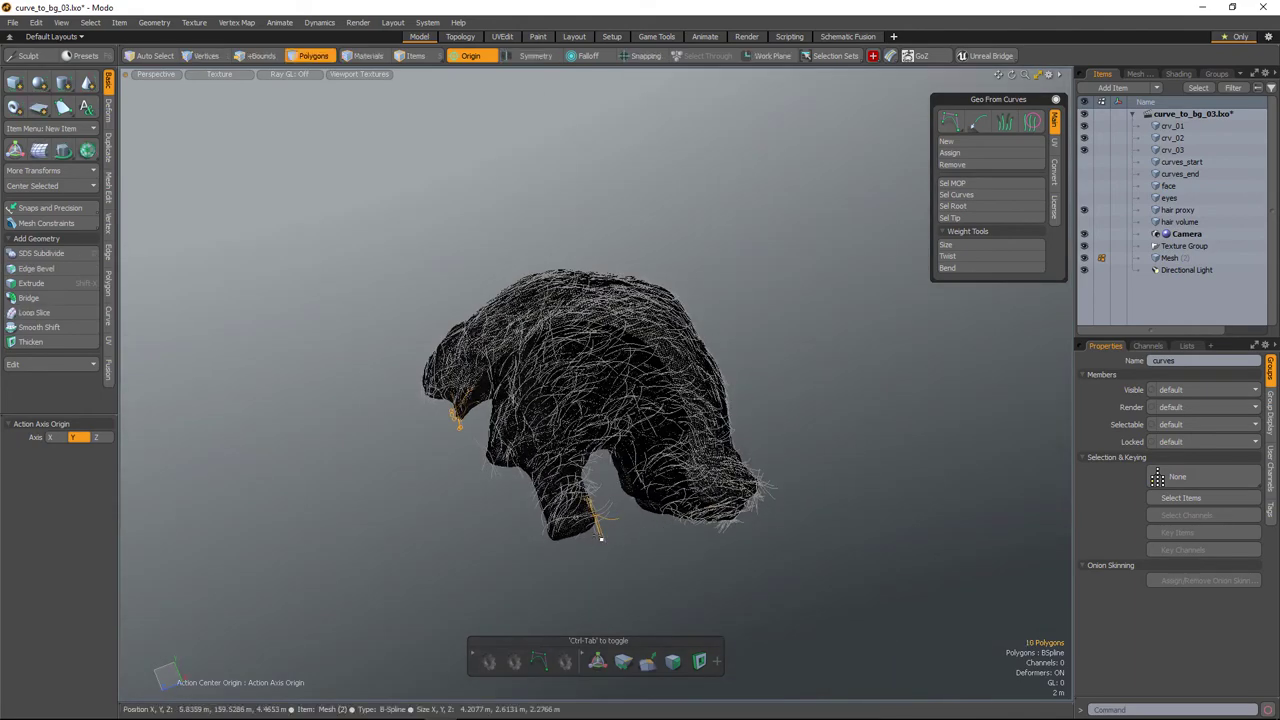
left_click_drag(600, 537, 770, 382, "alt")
Select the merged curve mesh for moving and set the mesh constraint mode to Background
key("w")
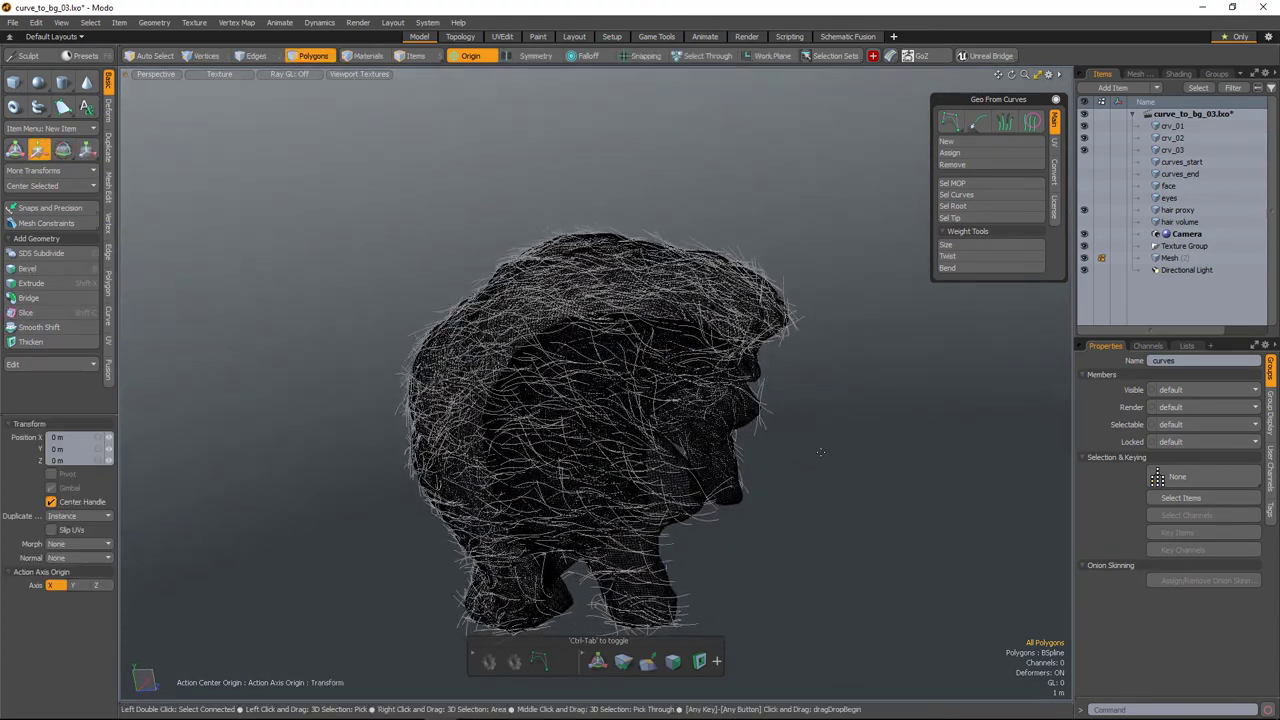
left_click_drag(823, 446, 878, 382, "alt")
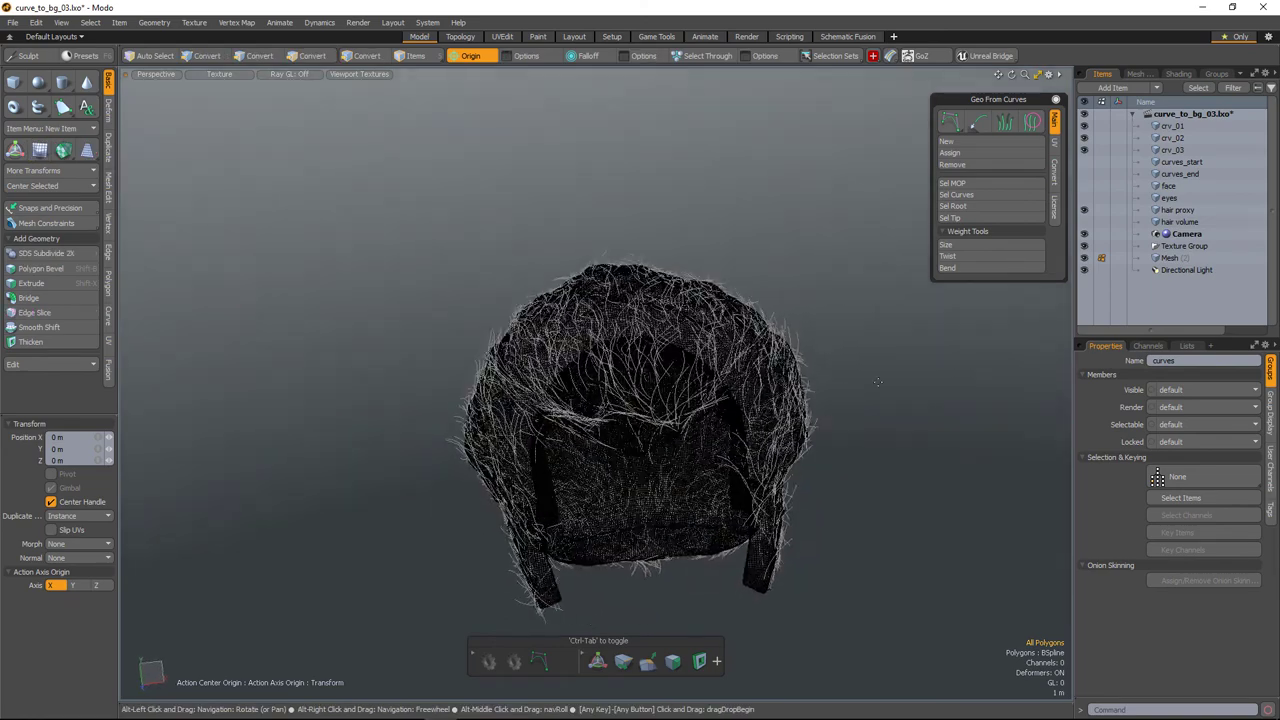
left_click(1168, 260)
left_click_drag(794, 531, 549, 385, "alt")
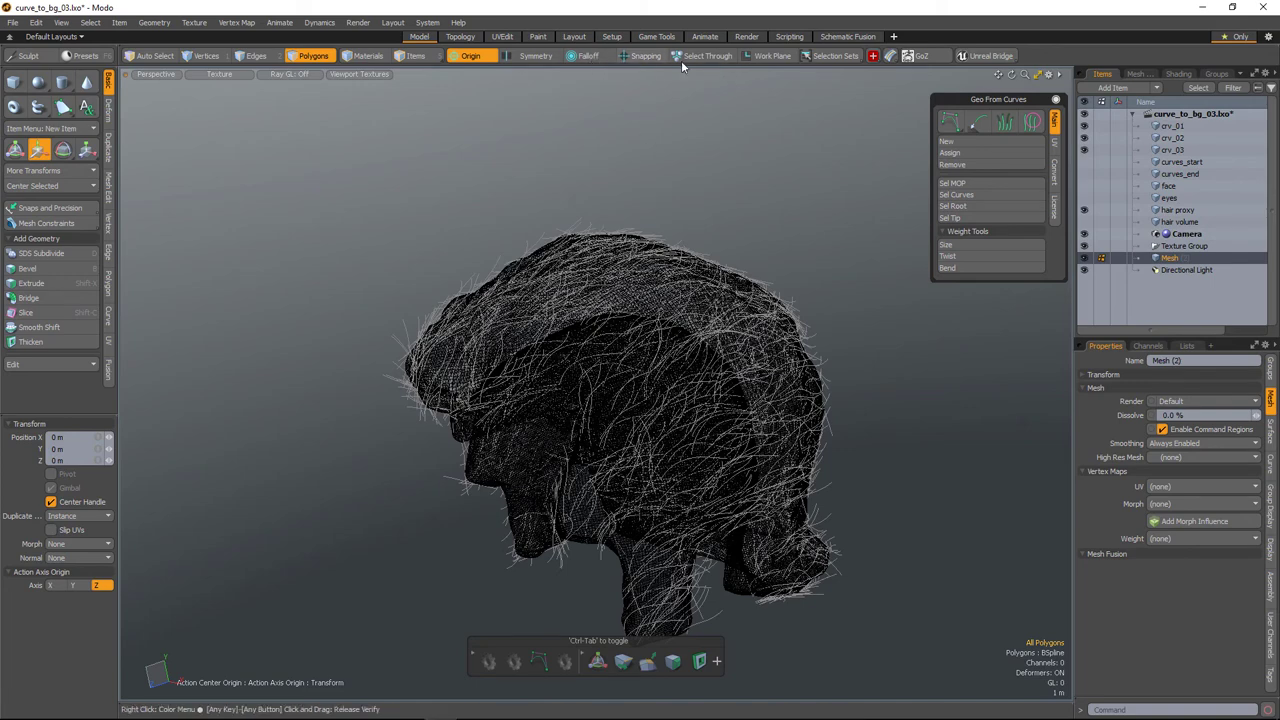
left_click(645, 56)
left_click(648, 136)
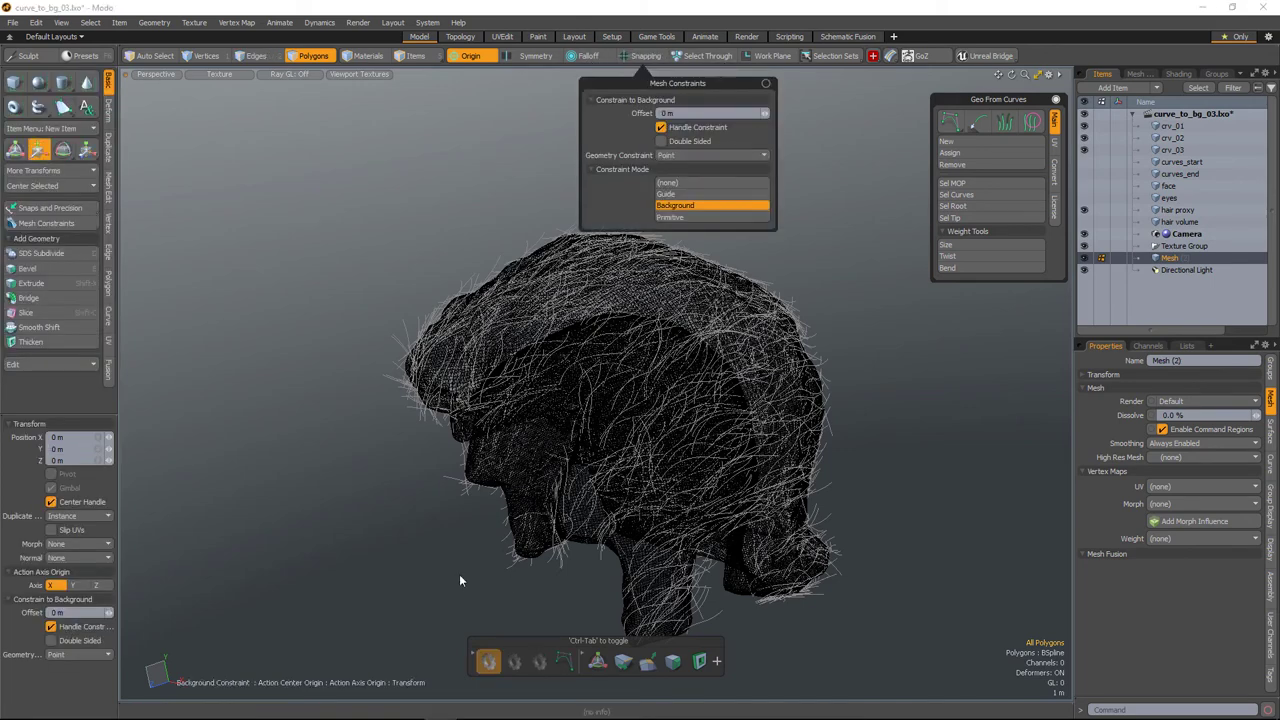
Set the action center to Automatic and move the curves slightly upward so they snap onto the hair proxy's surface
left_click_drag(439, 472, 508, 478, "alt")
left_click_drag(508, 478, 629, 434, "alt+shift")
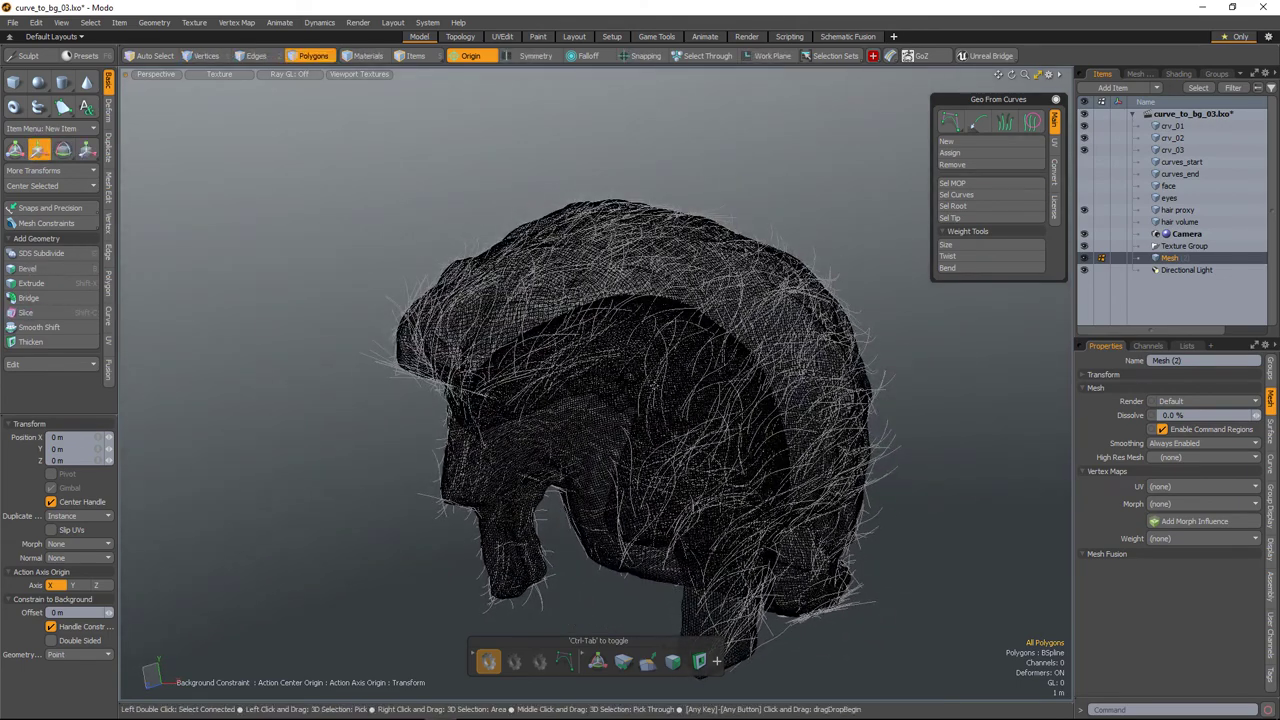
key("space")
key("w")
key("alt+a")
scroll(631, 331, "down", 2)
left_click_drag(630, 345, 619, 415, "alt")
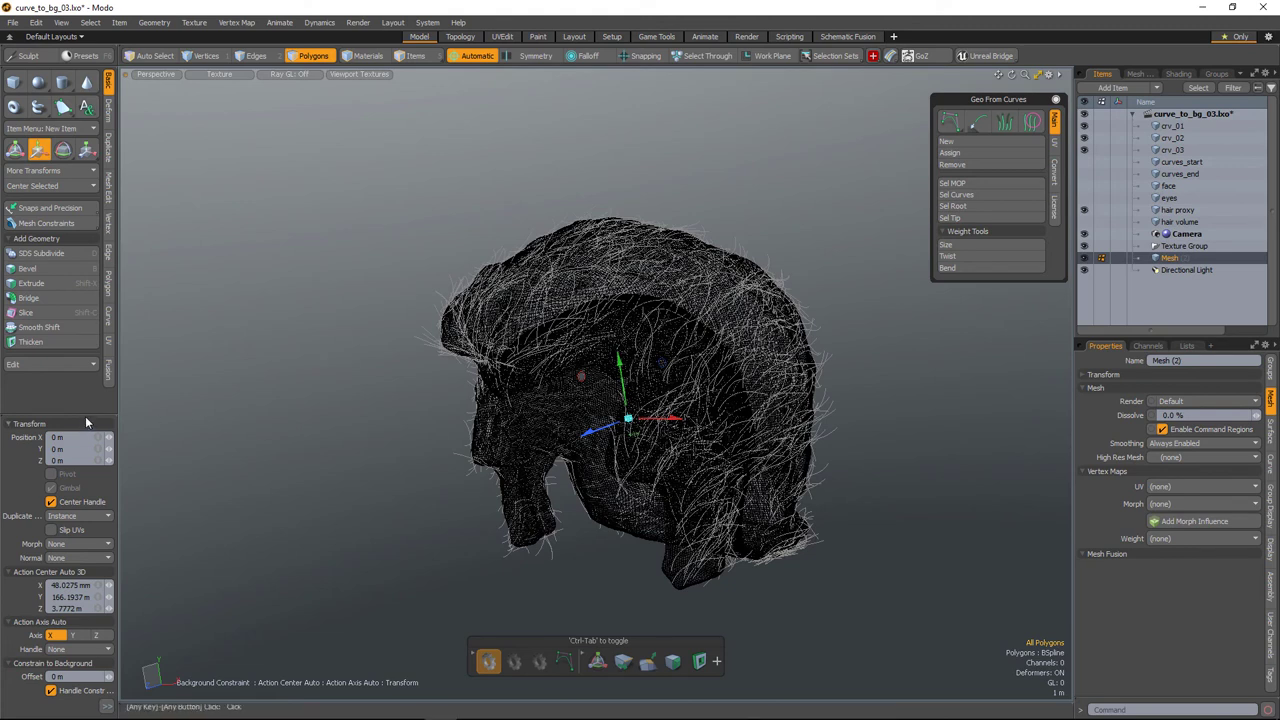
left_click_drag(85, 416, 87, 358)
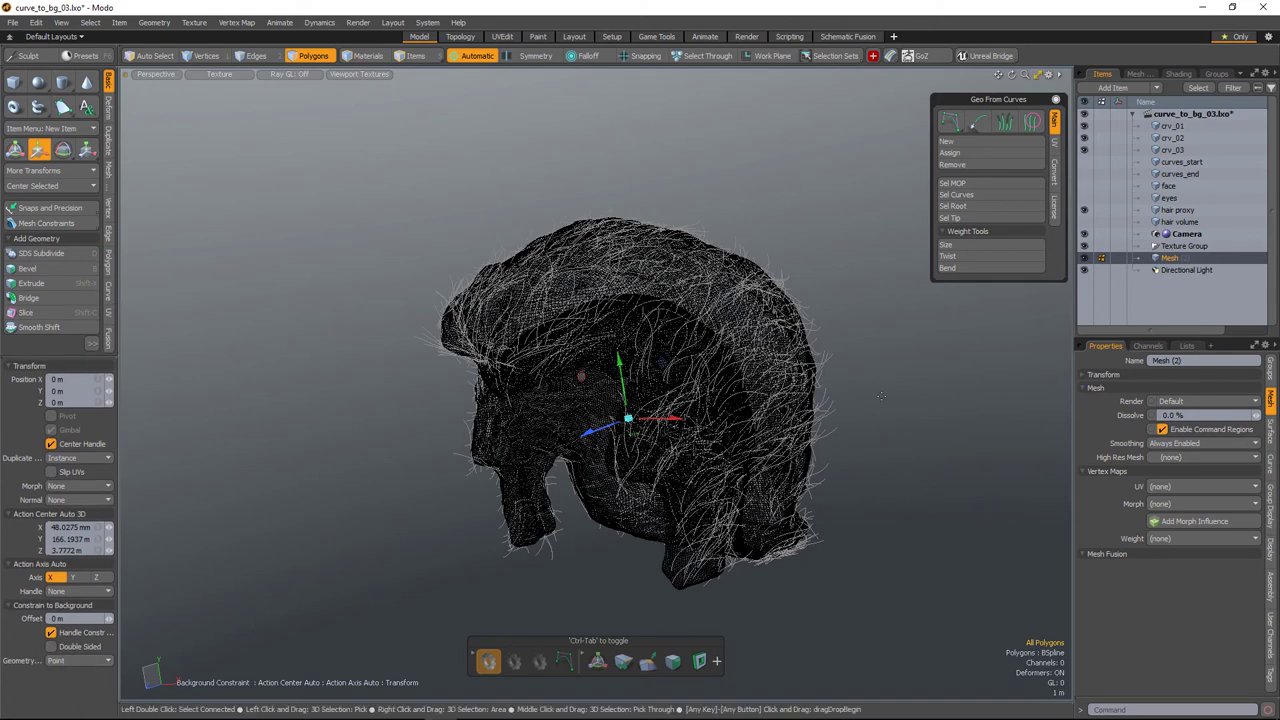
left_click_drag(882, 385, 842, 387, "alt")
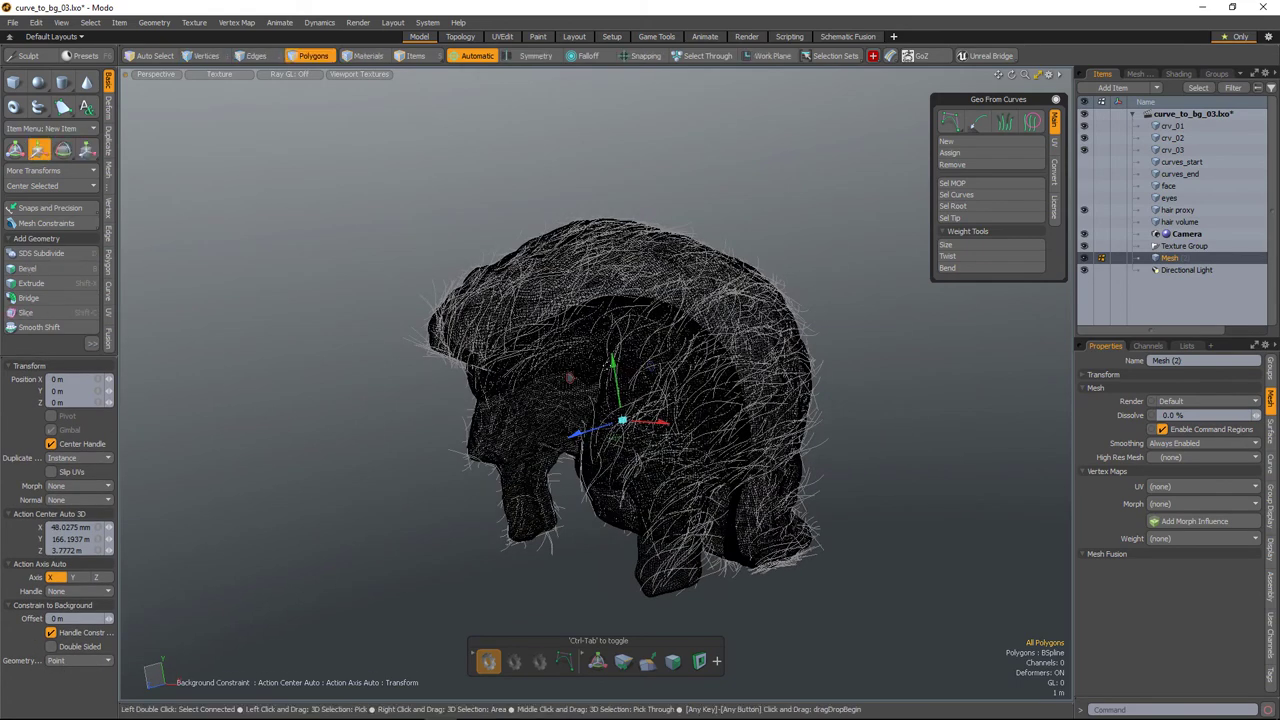
left_click_drag(613, 362, 608, 333)
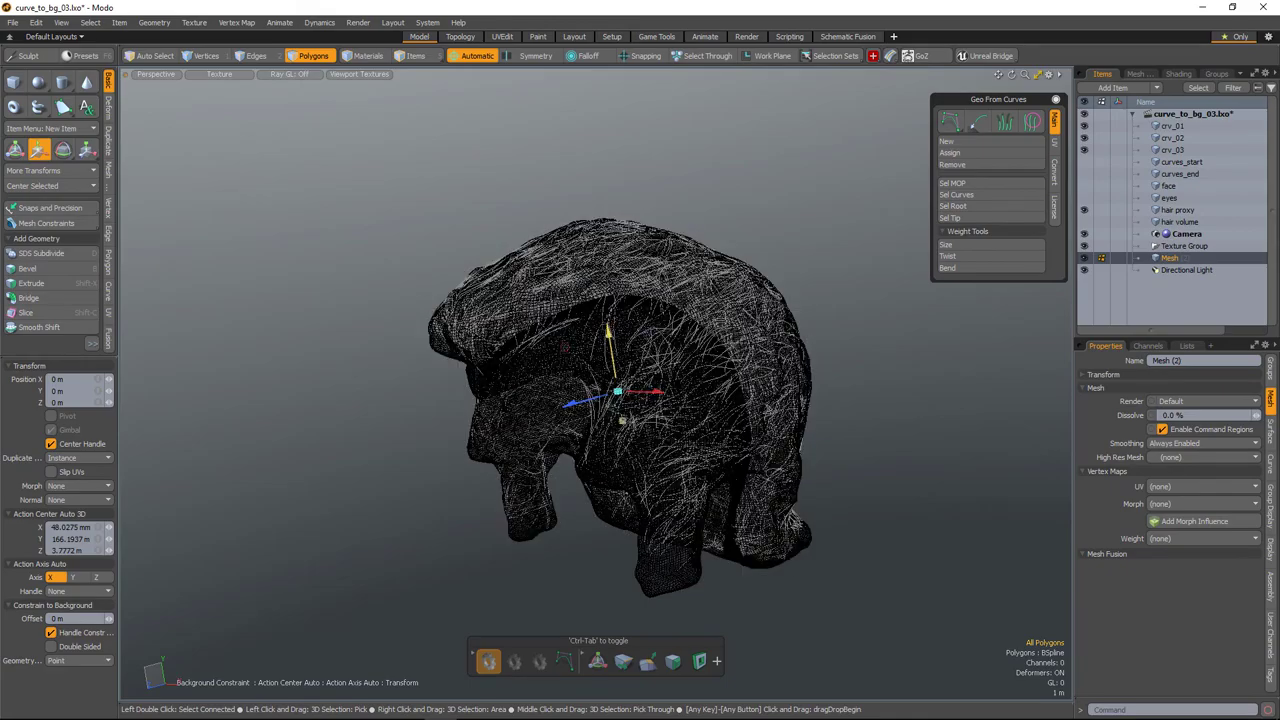
left_click_drag(622, 420, 1140, 285, "alt")
left_click_drag(850, 500, 817, 534, "alt")
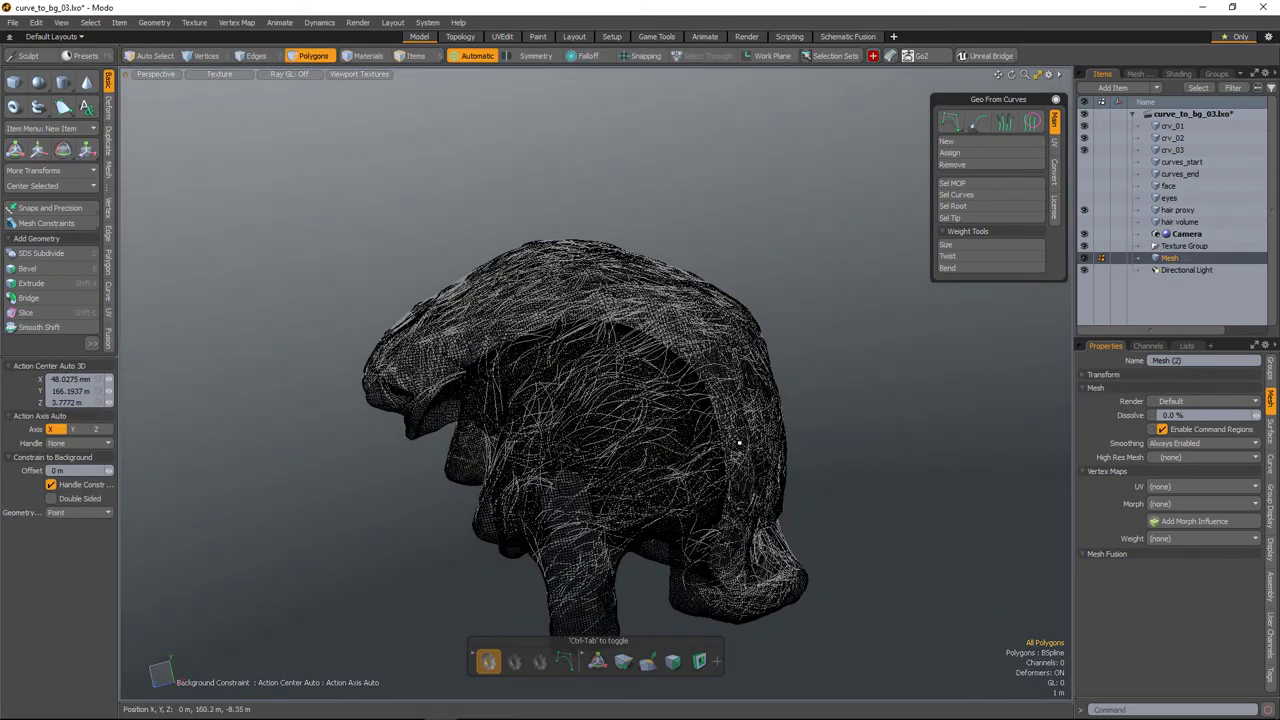
left_click_drag(679, 507, 630, 440, "alt")
Hide the hair proxy and show the face mesh beneath the curves
left_click(1085, 210)
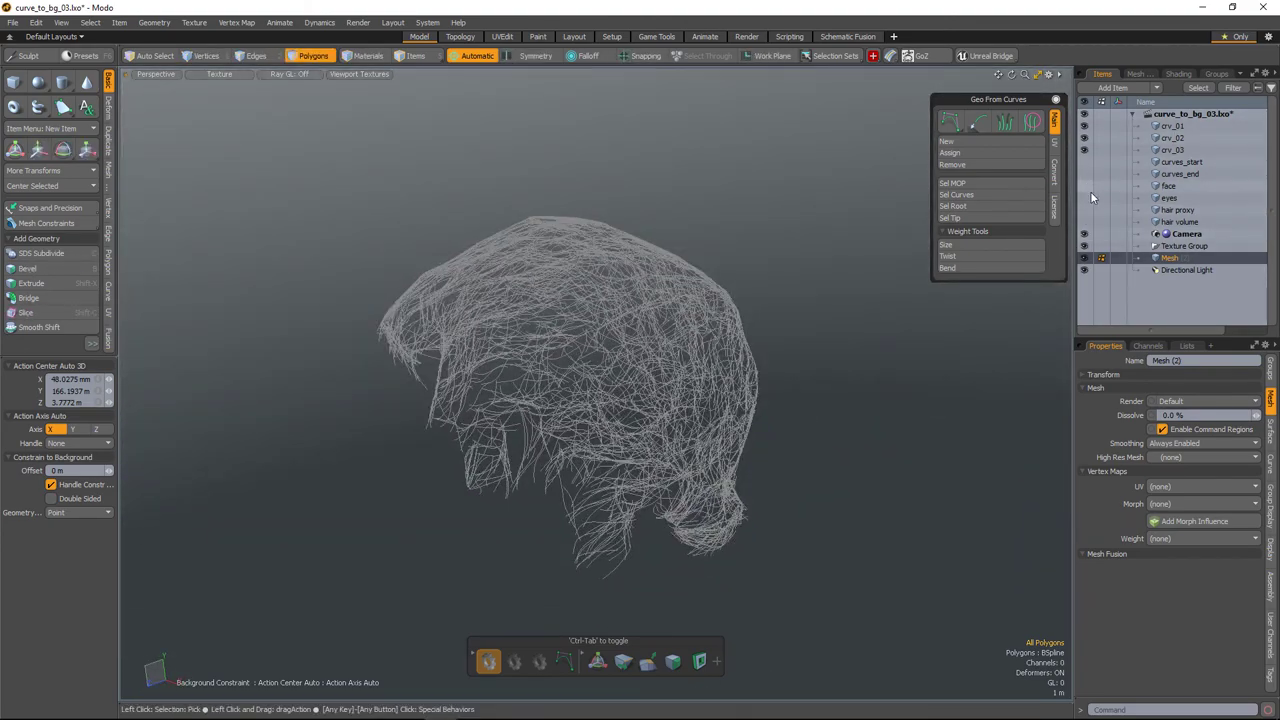
left_click(1085, 186)
mouse_move(950, 380)
left_mouse_down("alt")
mouse_move(863, 363)
mouse_move(870, 390)
left_mouse_up("alt")
key("ctrl+3")
left_click(776, 430)
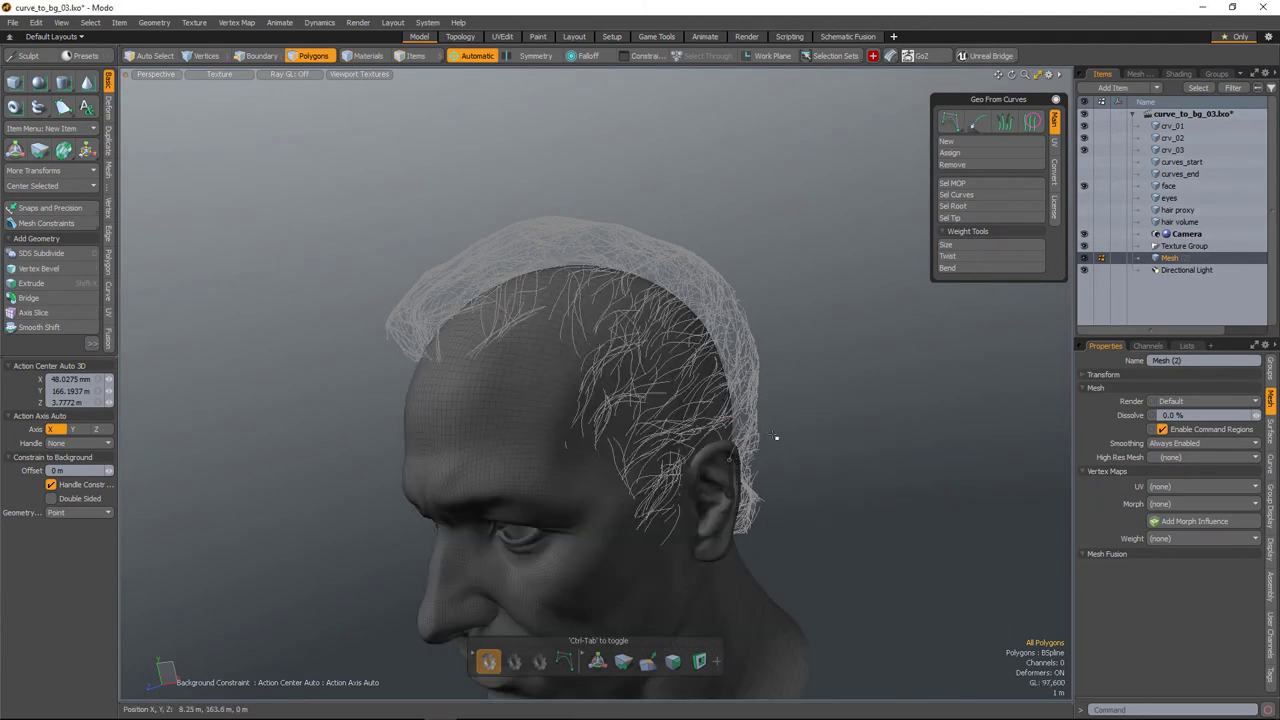
Rename the merged curve mesh as curves
left_click_drag(865, 503, 622, 502, "ctrl+alt")
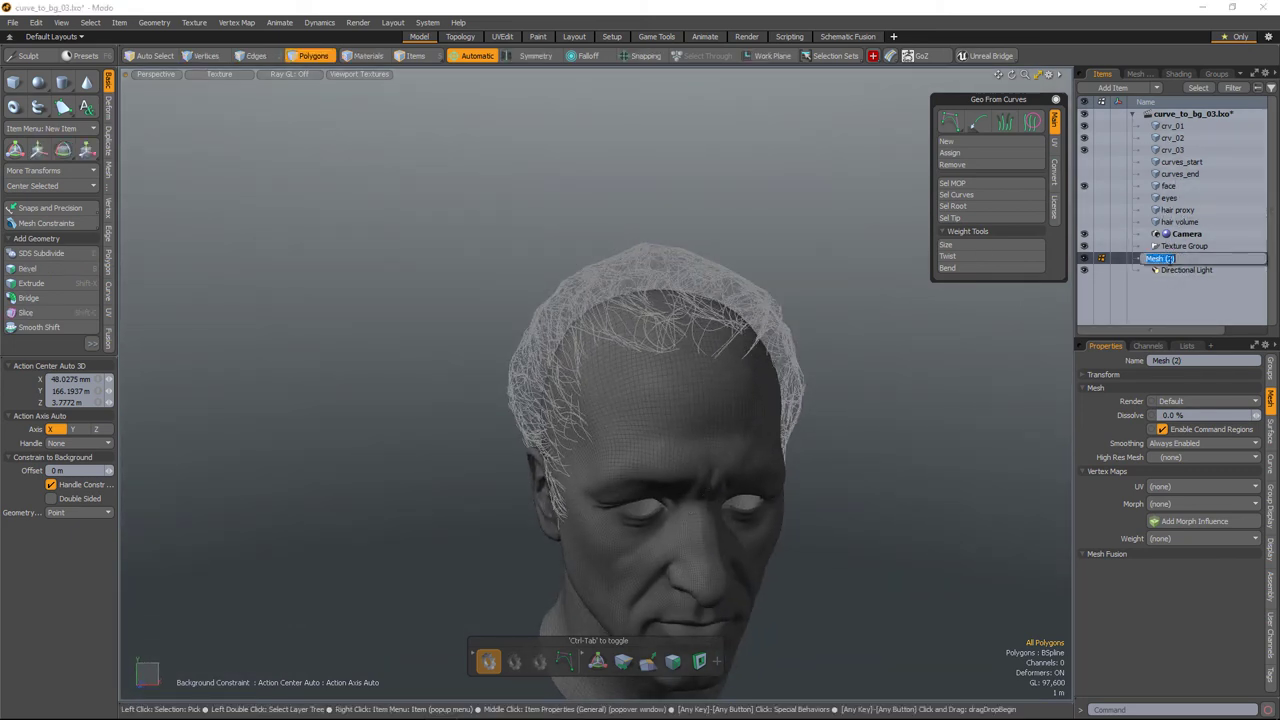
type("rves")
key("Return")
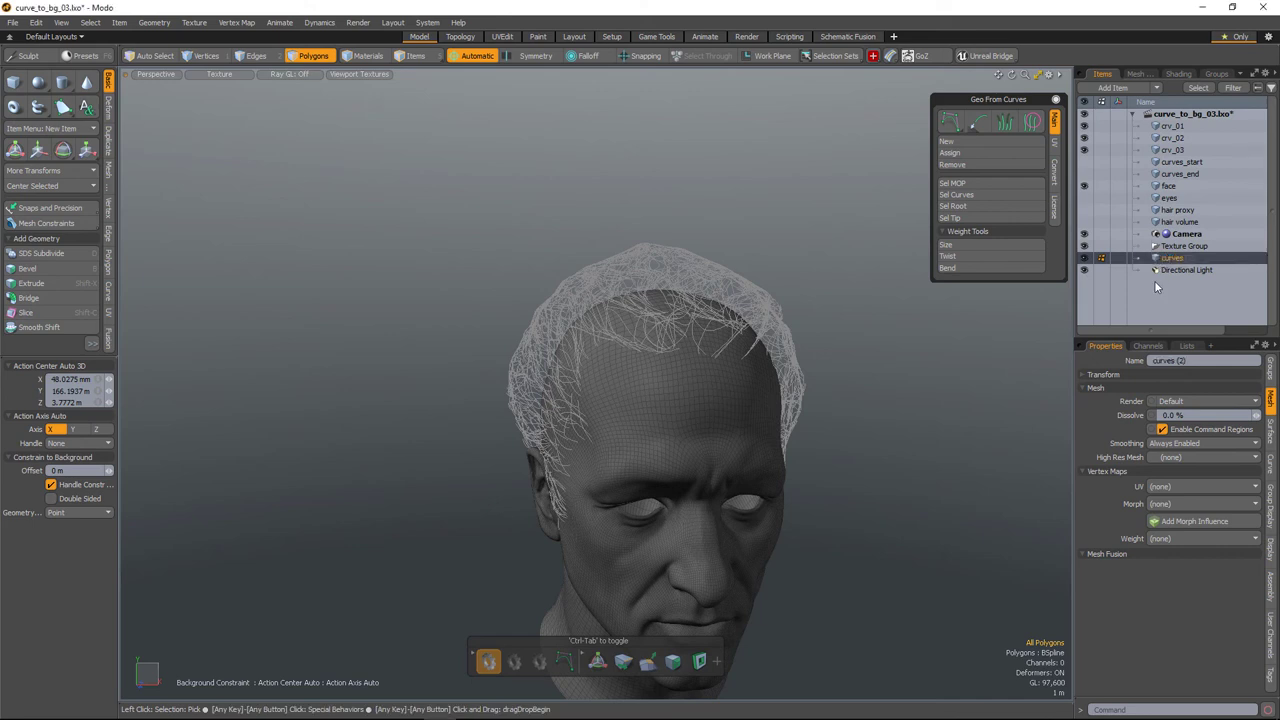
Select the curves and face meshes together and apply Curve To BG at 100% distance to root the curves on the head
left_click(1172, 187)
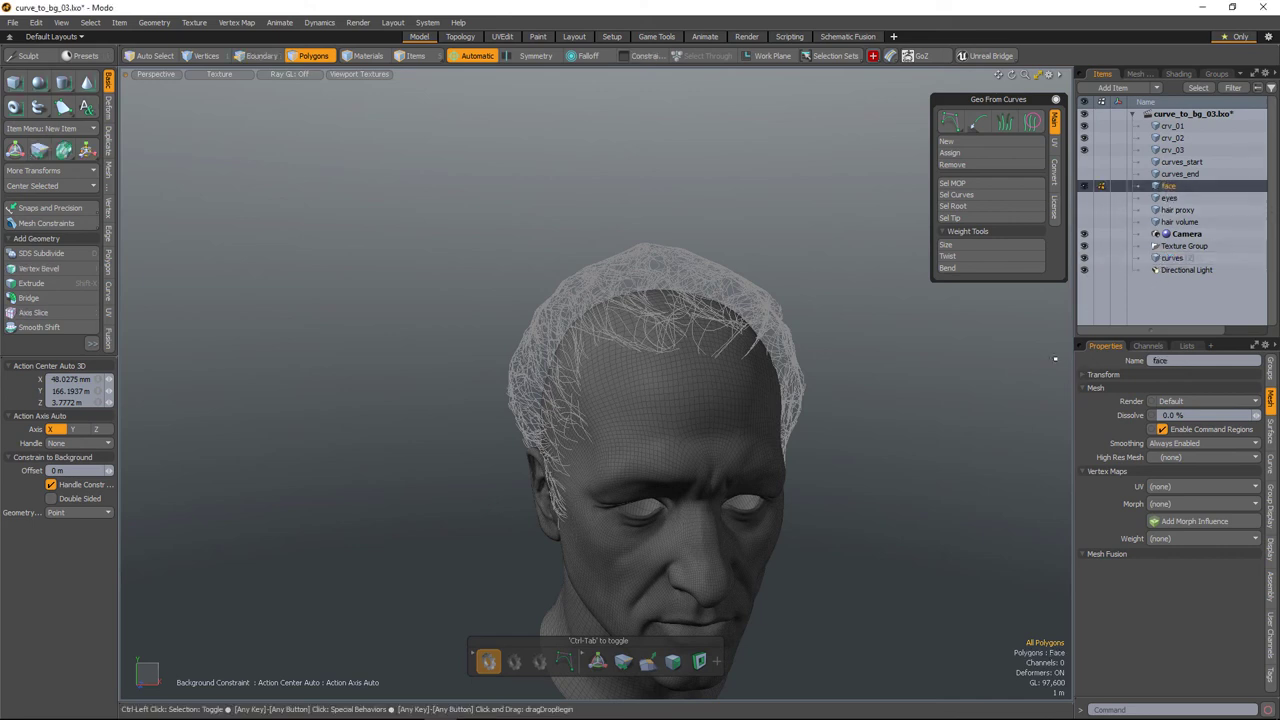
left_click(1175, 258)
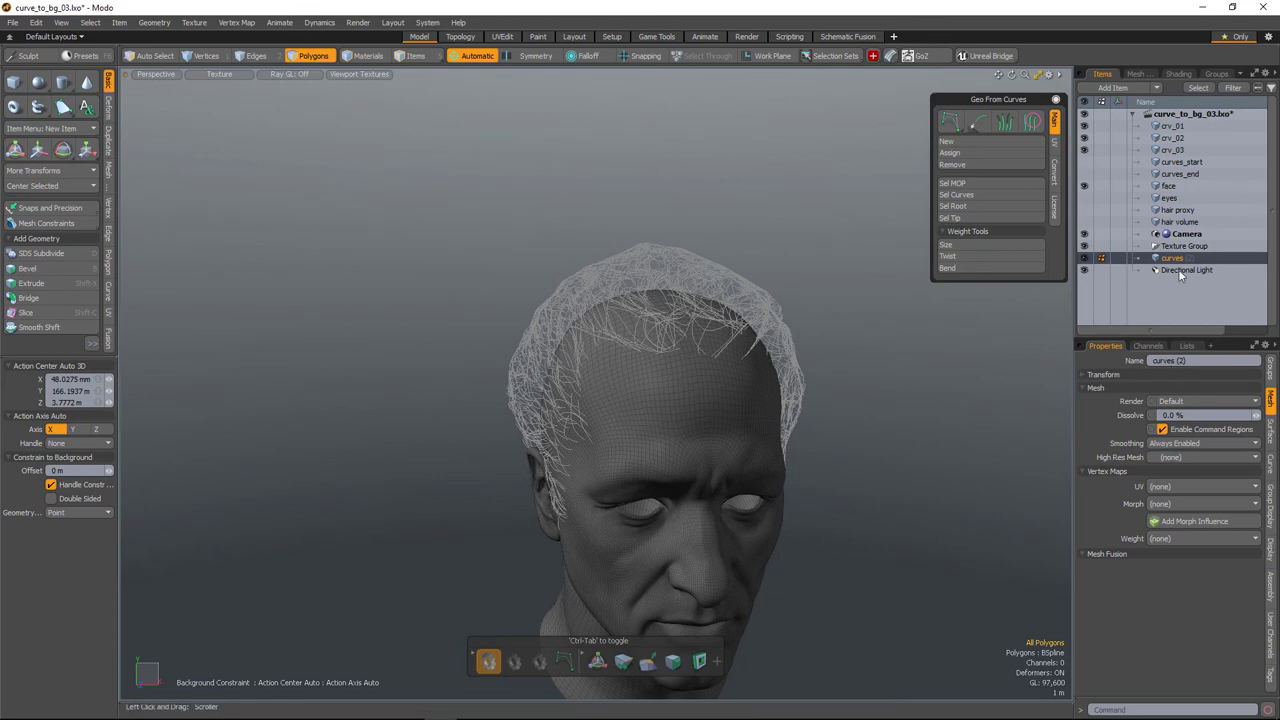
left_click(1168, 187, "ctrl")
left_click_drag(988, 434, 919, 290, "alt")
left_click(980, 126)
left_click_drag(650, 355, 590, 355, "alt")
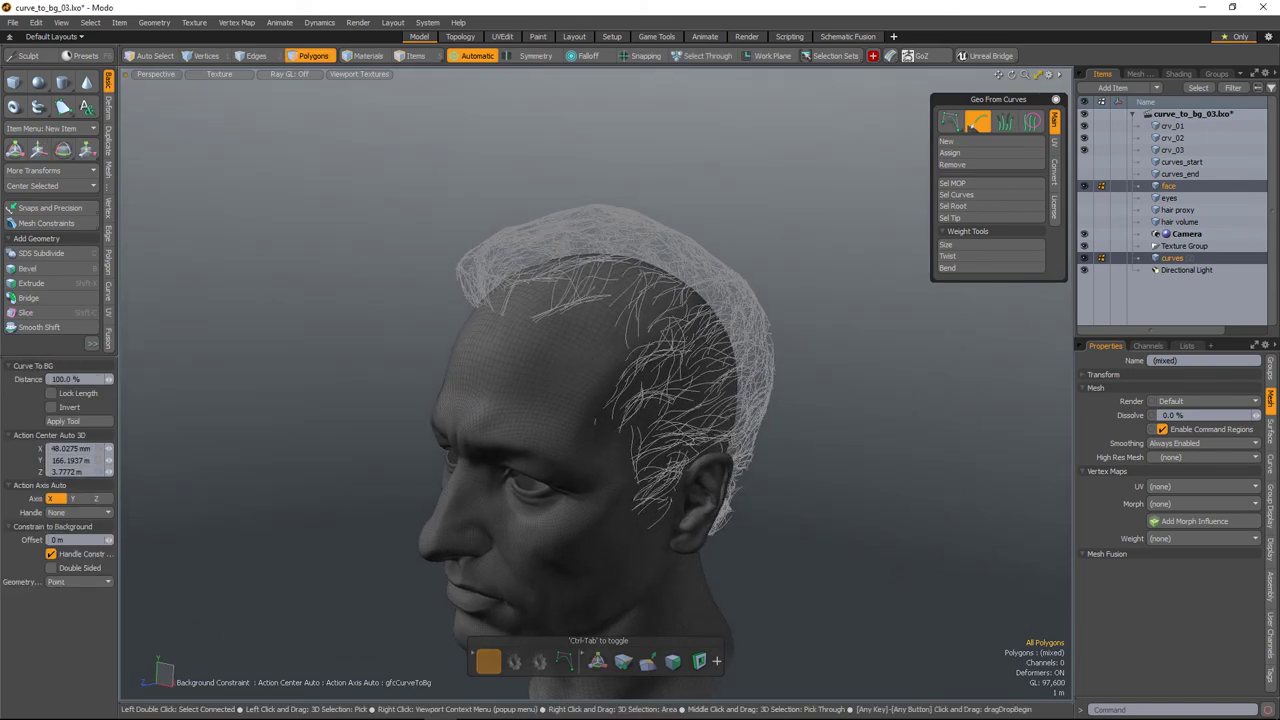
left_click(799, 346)
left_click_drag(819, 423, 574, 485, "alt")
key("space")
left_click_drag(745, 452, 944, 283, "alt")
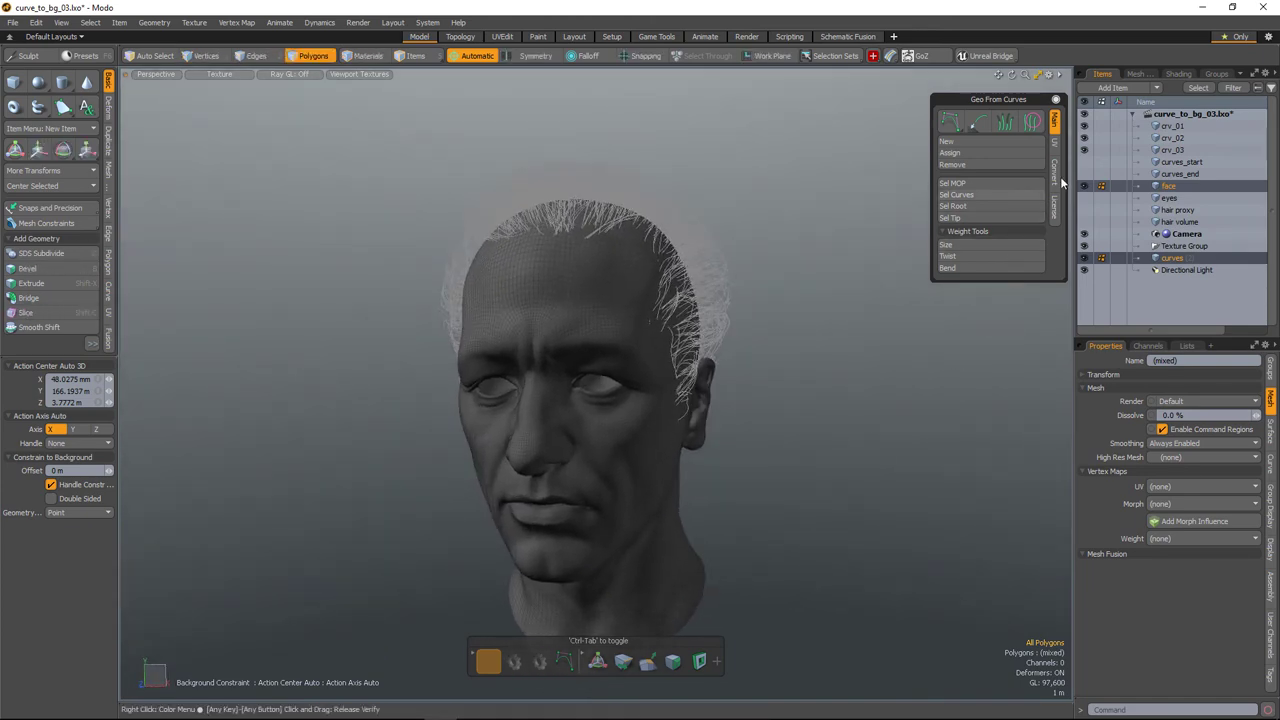
Generate new PolyStrips hair geometry from the curves mesh and hide the curves item
left_click(1172, 258)
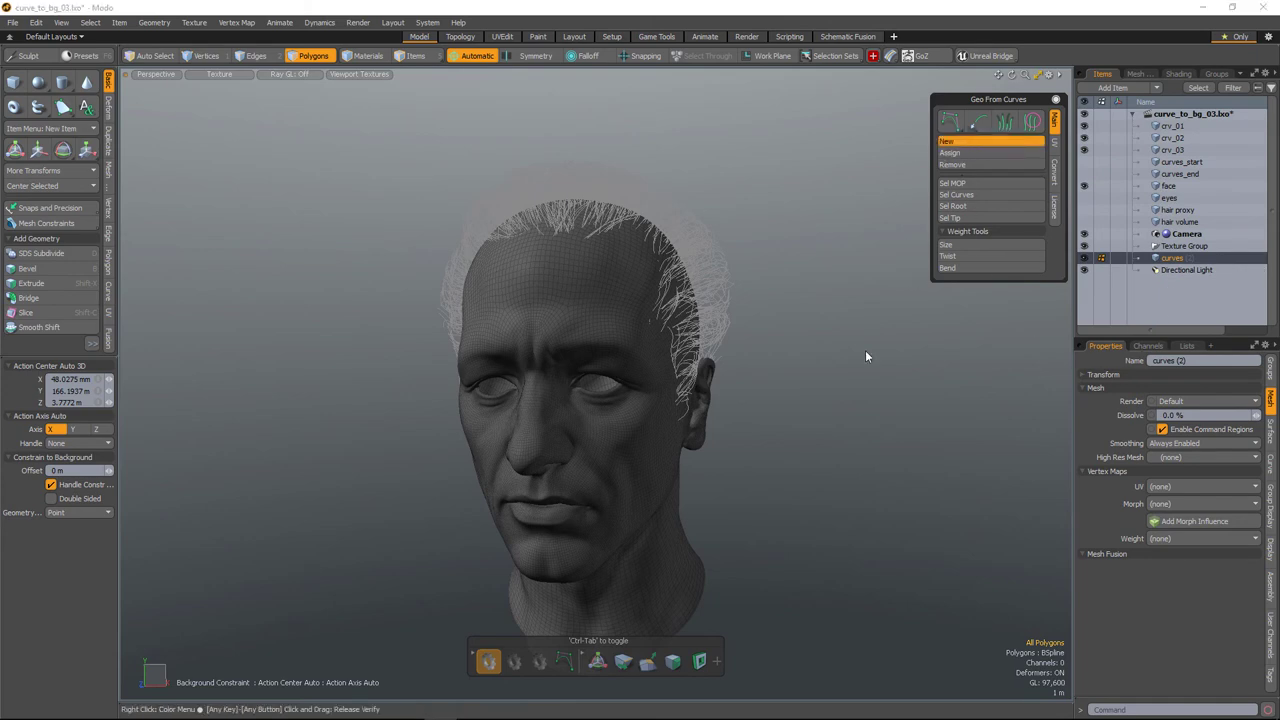
left_click_drag(800, 471, 645, 467, "alt")
left_click(1084, 258)
left_click_drag(960, 450, 760, 490, "alt")
Select the PolyStrips item and enable Double Sided in the material properties
left_click(1181, 283)
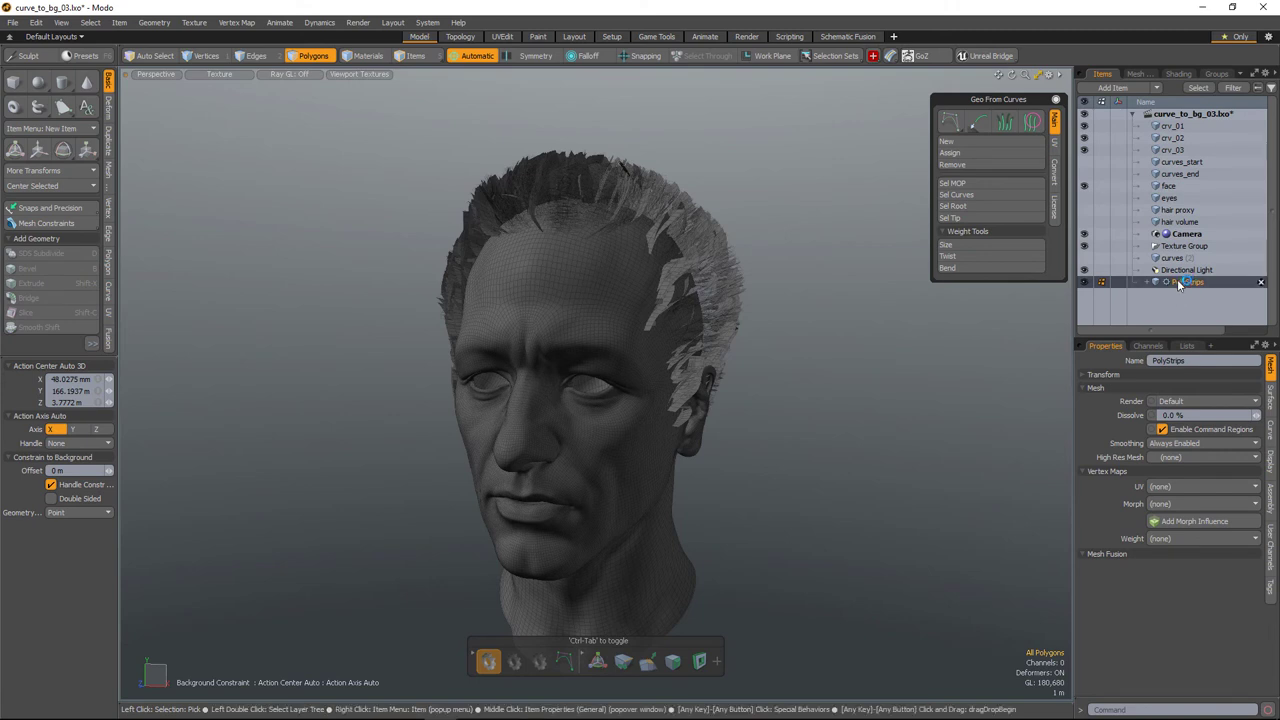
right_click(1181, 287)
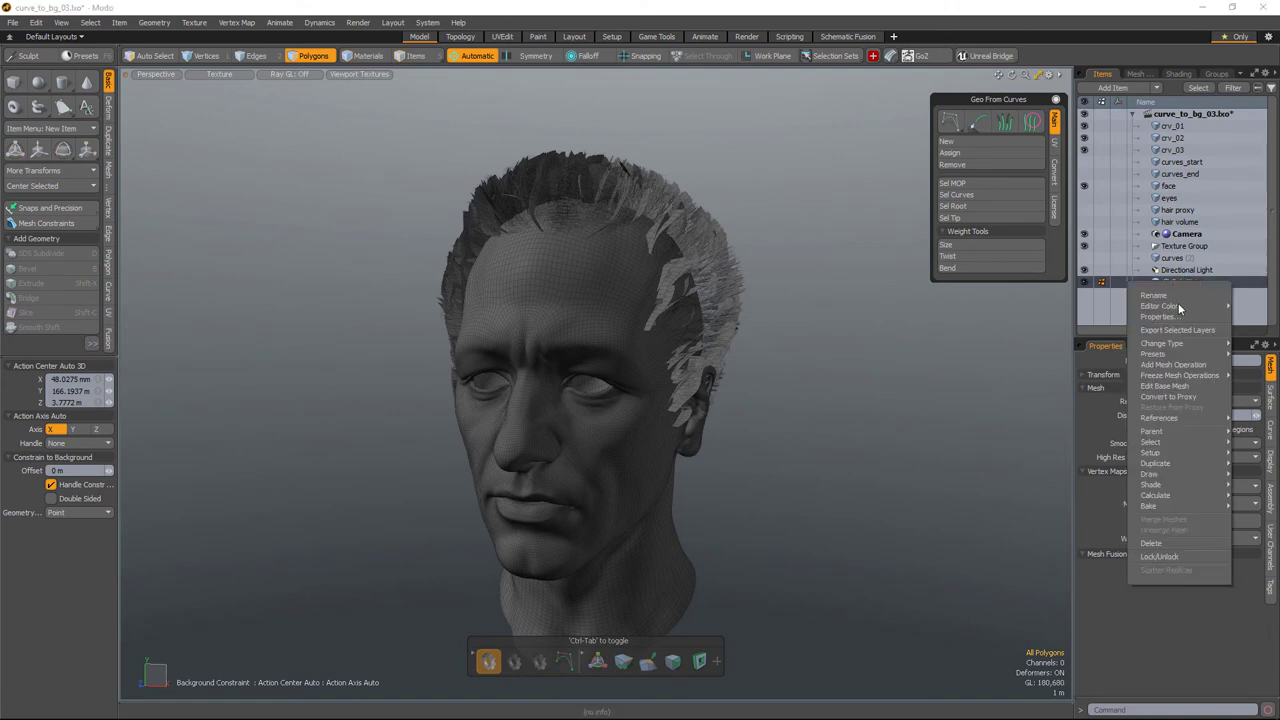
left_click(1095, 487)
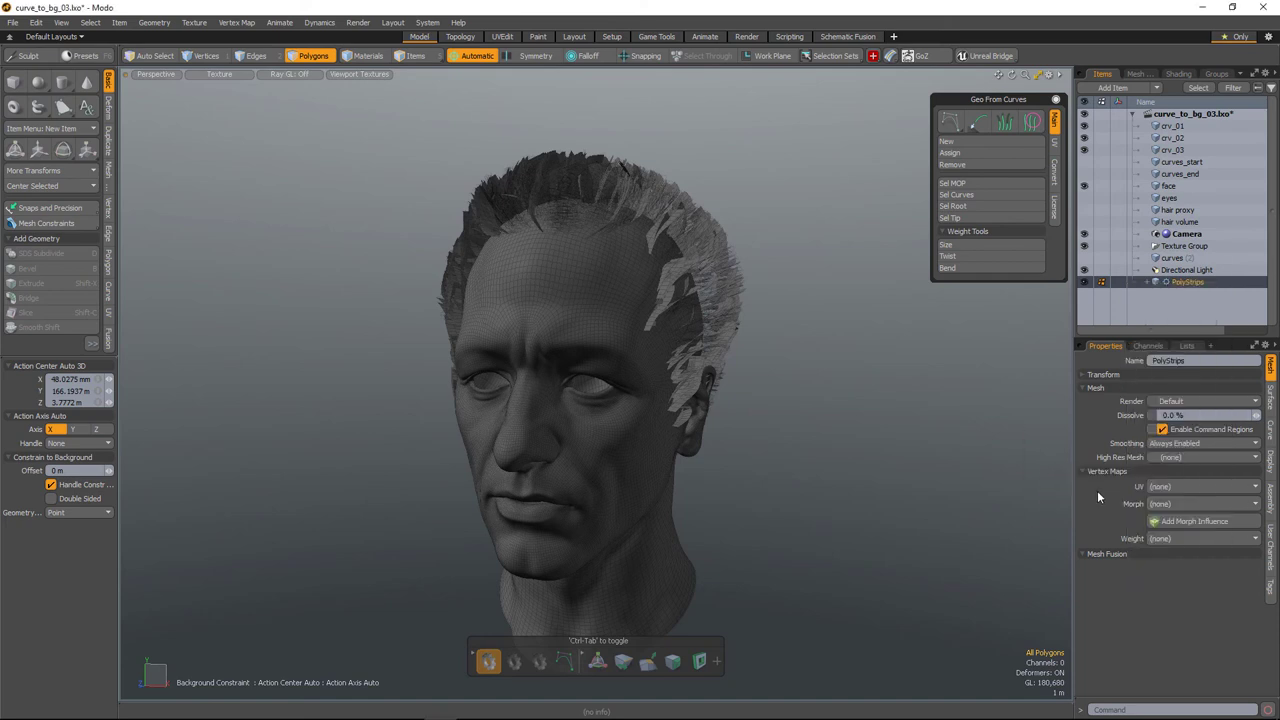
left_click(1137, 75)
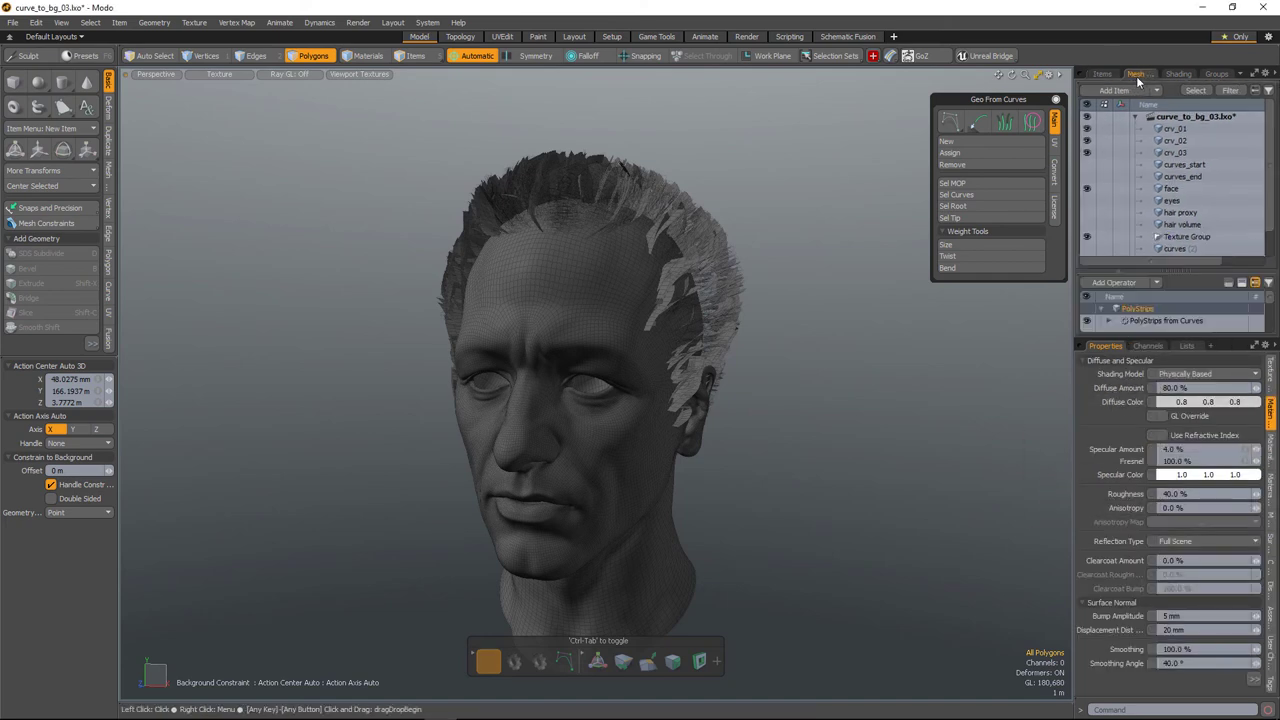
left_click(1255, 680)
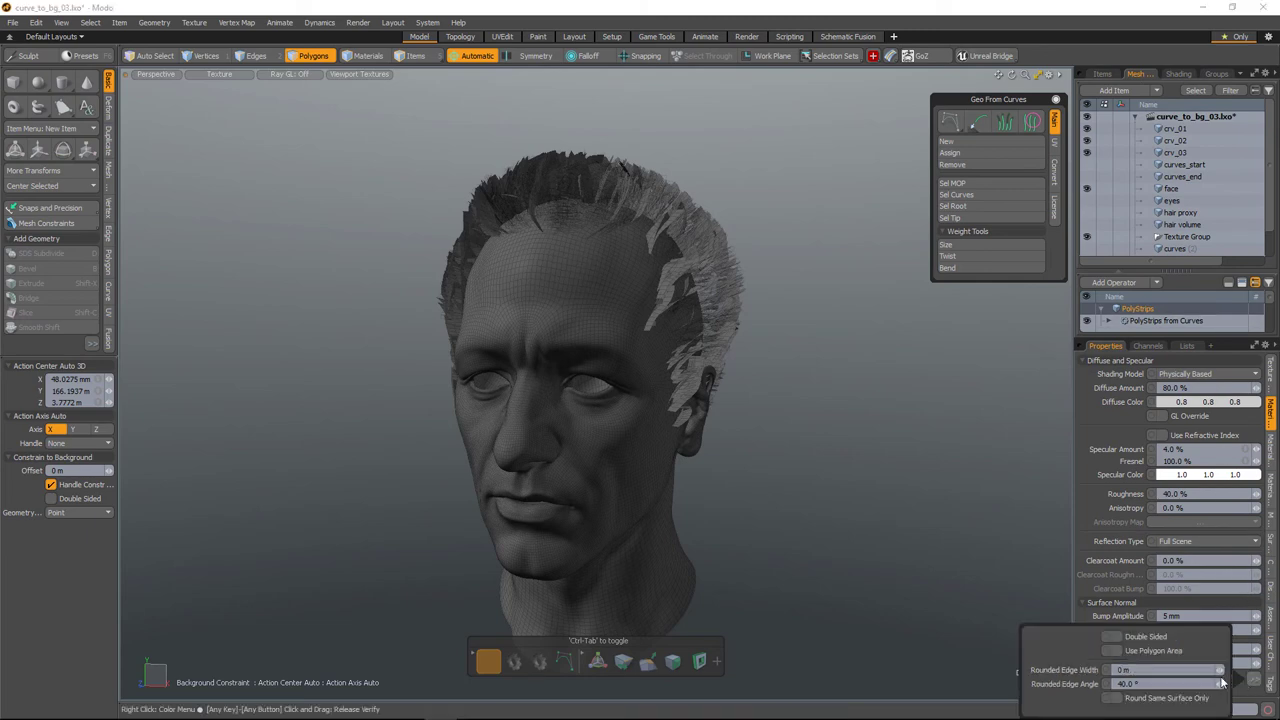
left_click(1117, 638)
left_click_drag(700, 470, 751, 451, "alt")
scroll(799, 427, "down", 3)
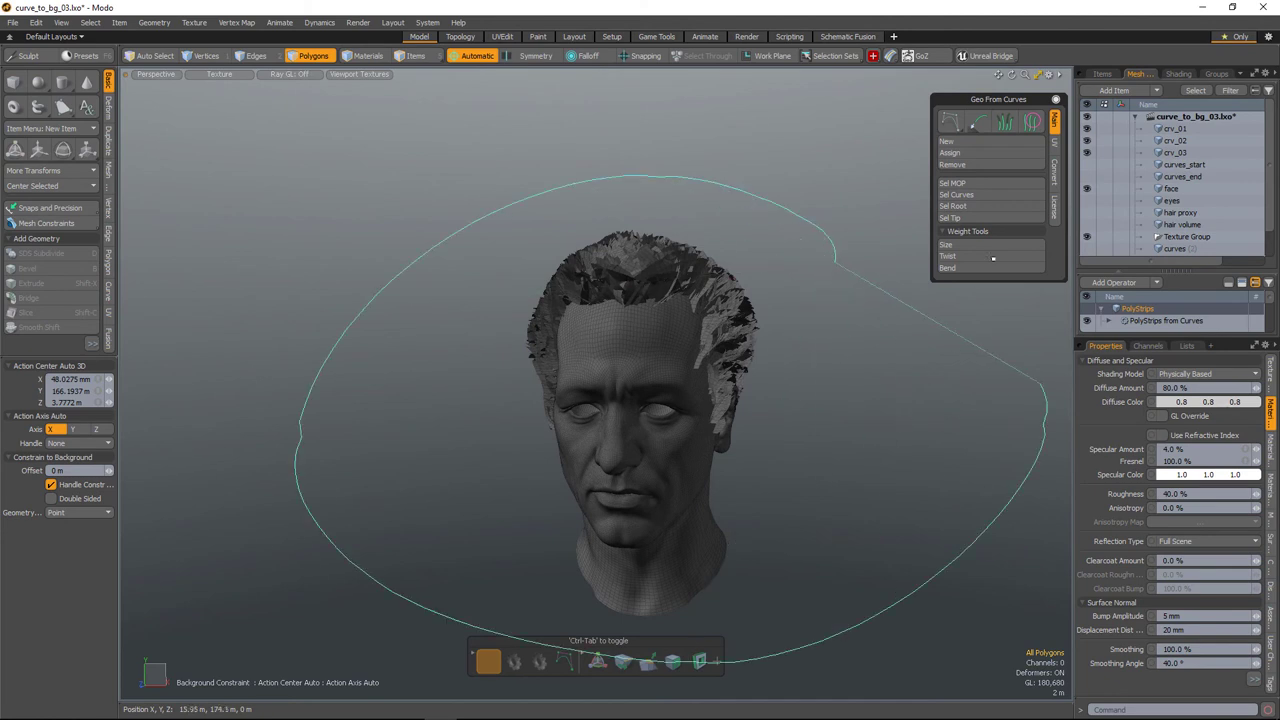
Lasso-select all curves in the curves mesh and set their vertex map weight to 80%
left_click(1011, 378)
left_click_drag(1271, 212, 1270, 234)
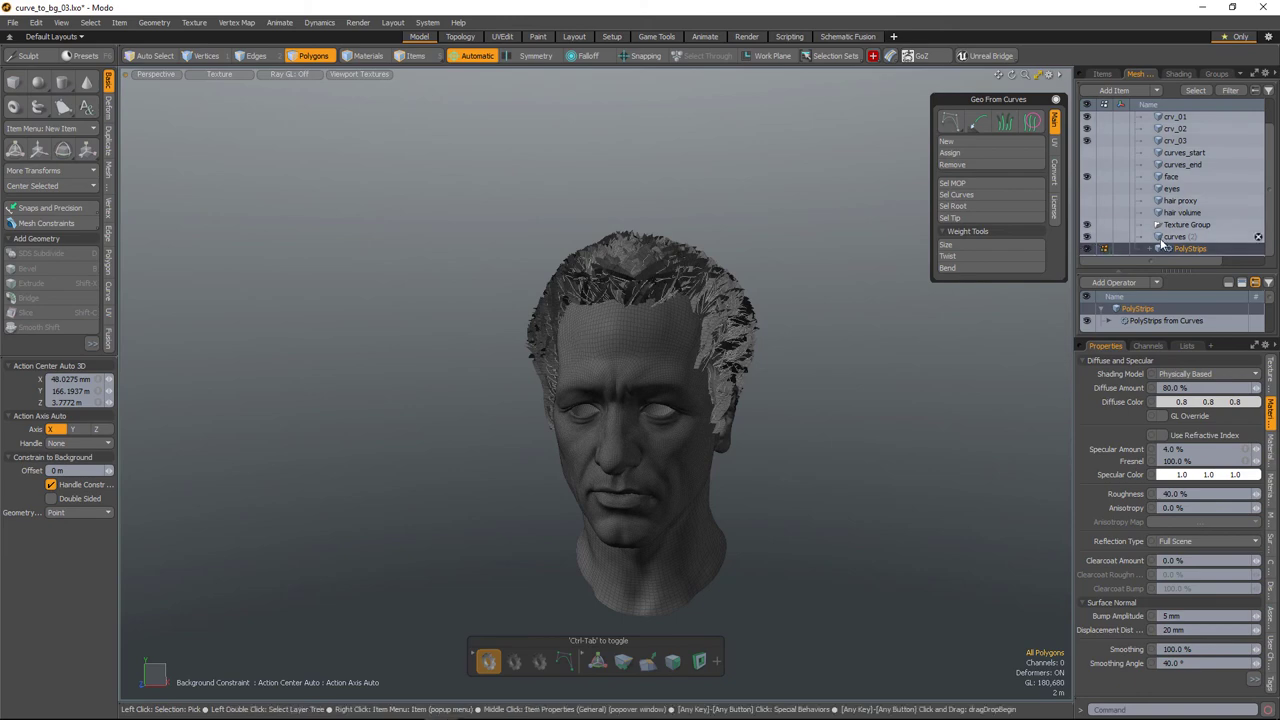
left_click(1172, 237)
right_click_drag(876, 368, 868, 372)
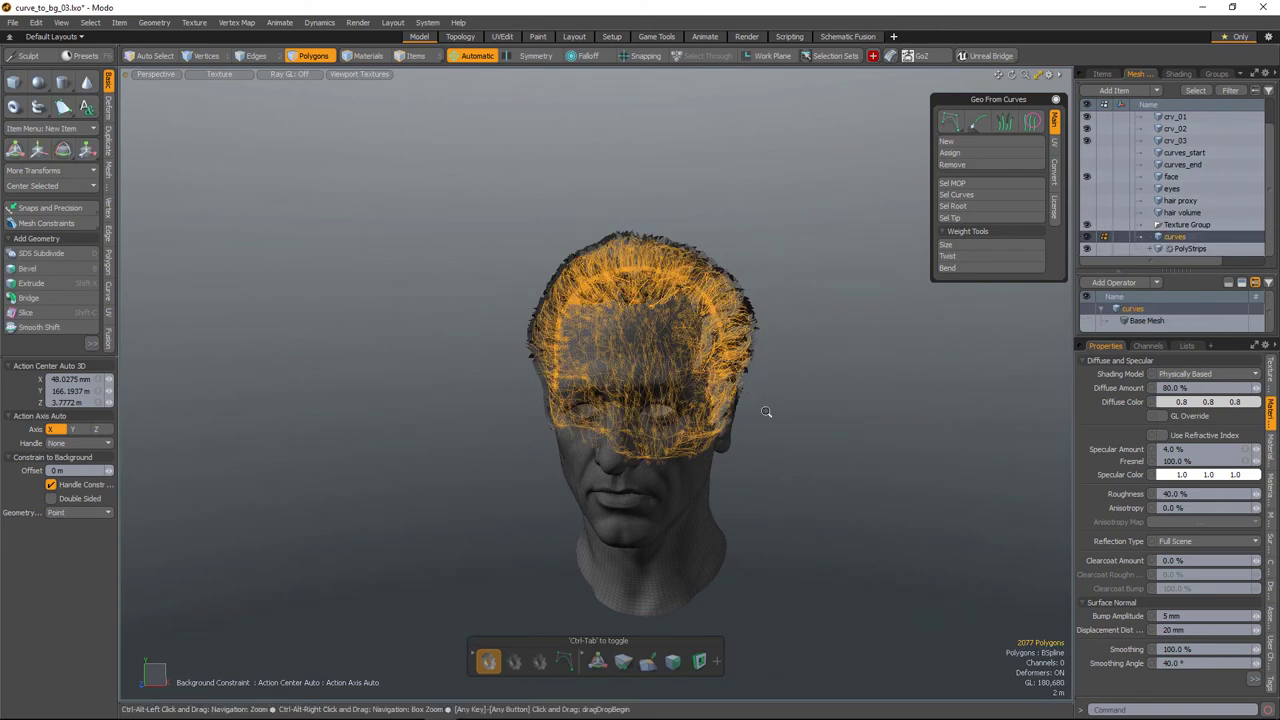
mouse_move(771, 414)
left_mouse_down("ctrl+alt")
mouse_move(800, 442)
mouse_move(843, 417)
mouse_move(818, 436)
mouse_move(922, 436)
left_mouse_up("ctrl+alt")
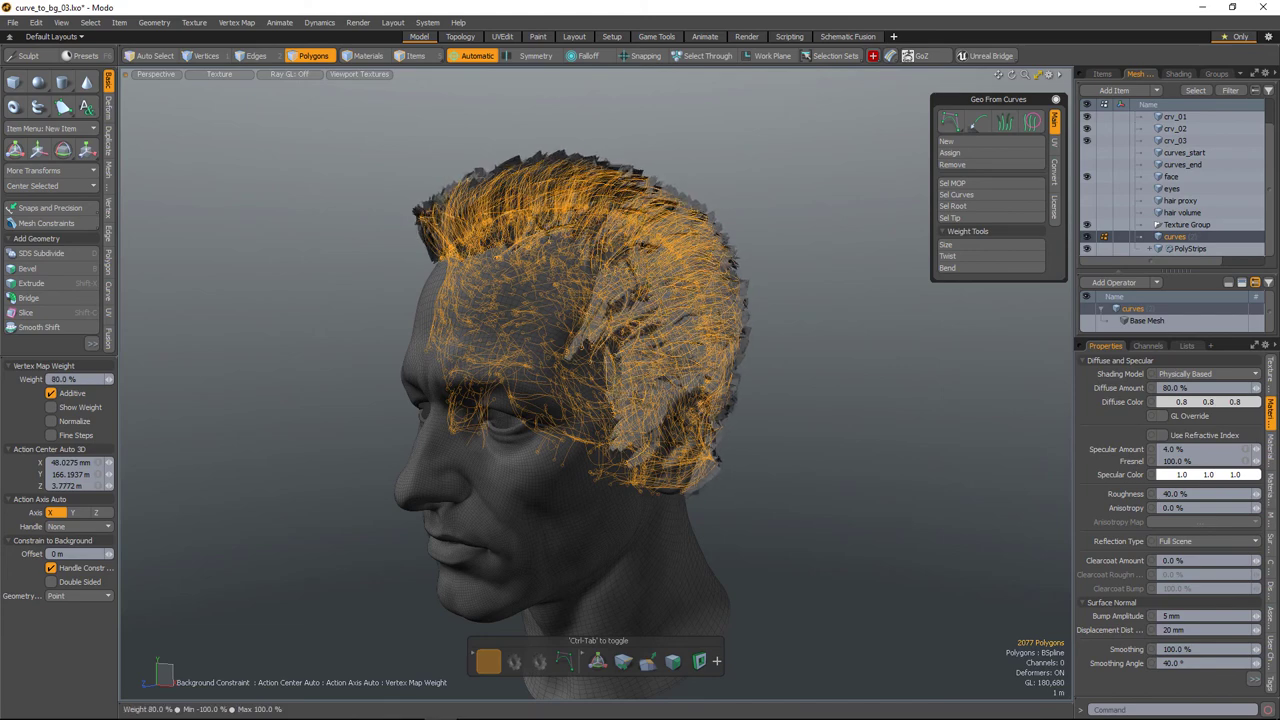
key("space")
left_click(447, 472)
Lasso-select the curves on one side of the head and adjust their Bend weight
left_click_drag(650, 400, 487, 260, "alt")
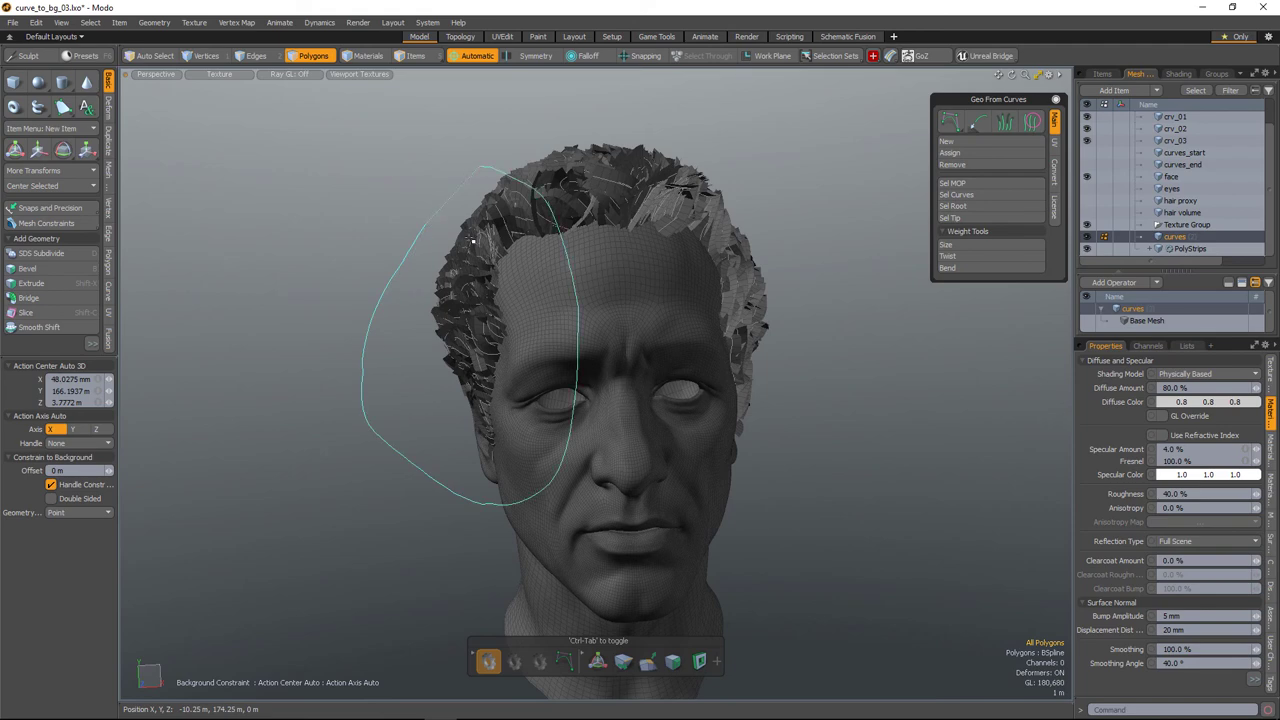
right_click_drag(489, 273, 490, 275)
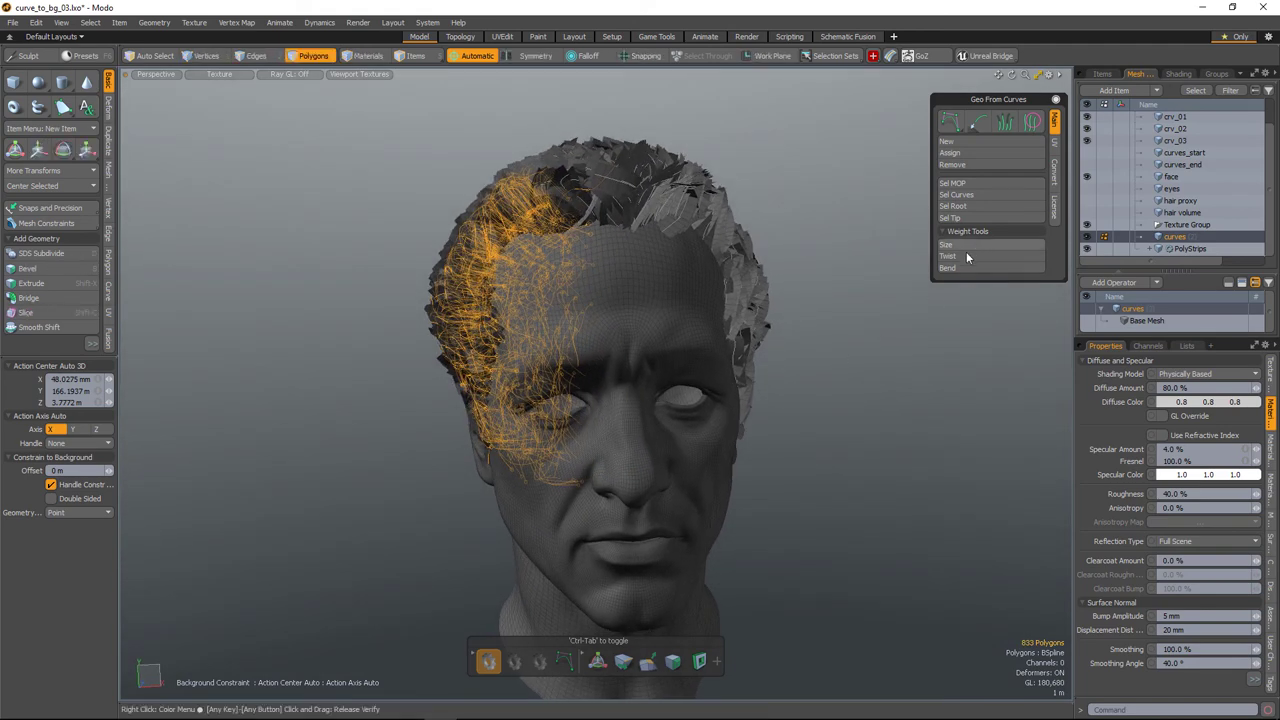
mouse_move(868, 360)
left_mouse_down("alt")
mouse_move(1010, 366)
mouse_move(886, 371)
mouse_move(890, 360)
left_mouse_up("alt")
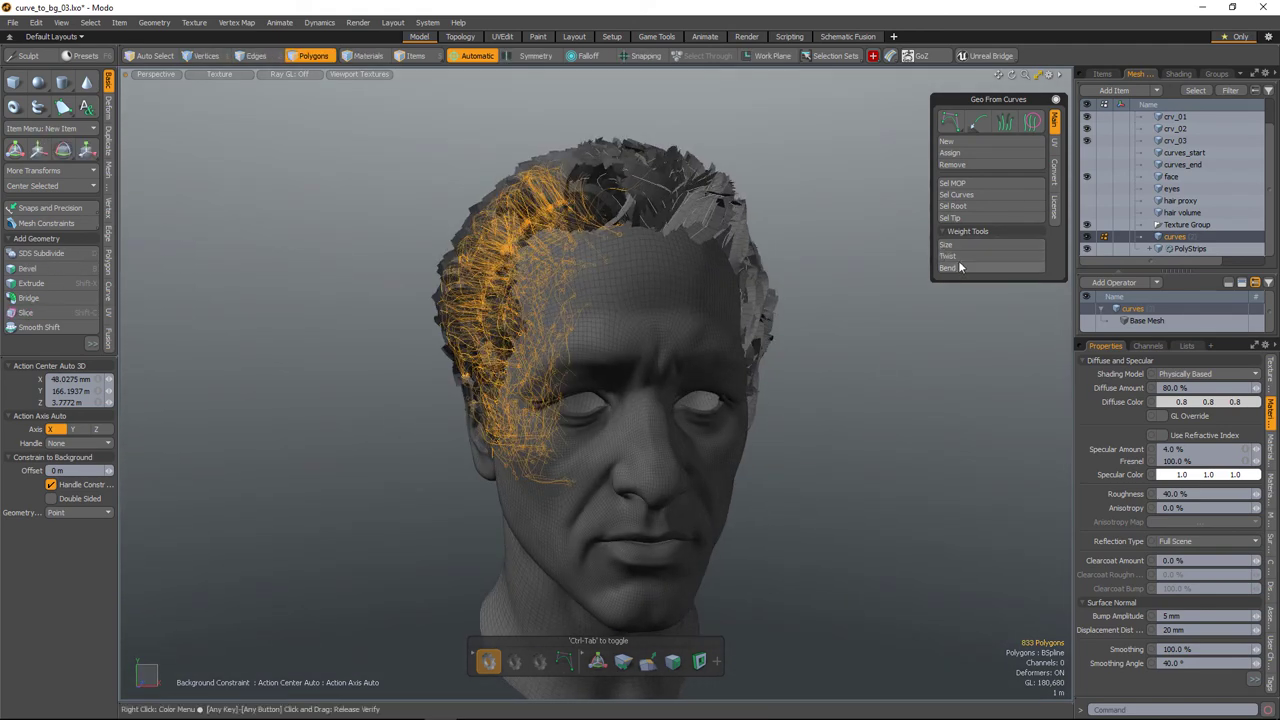
left_click(960, 267)
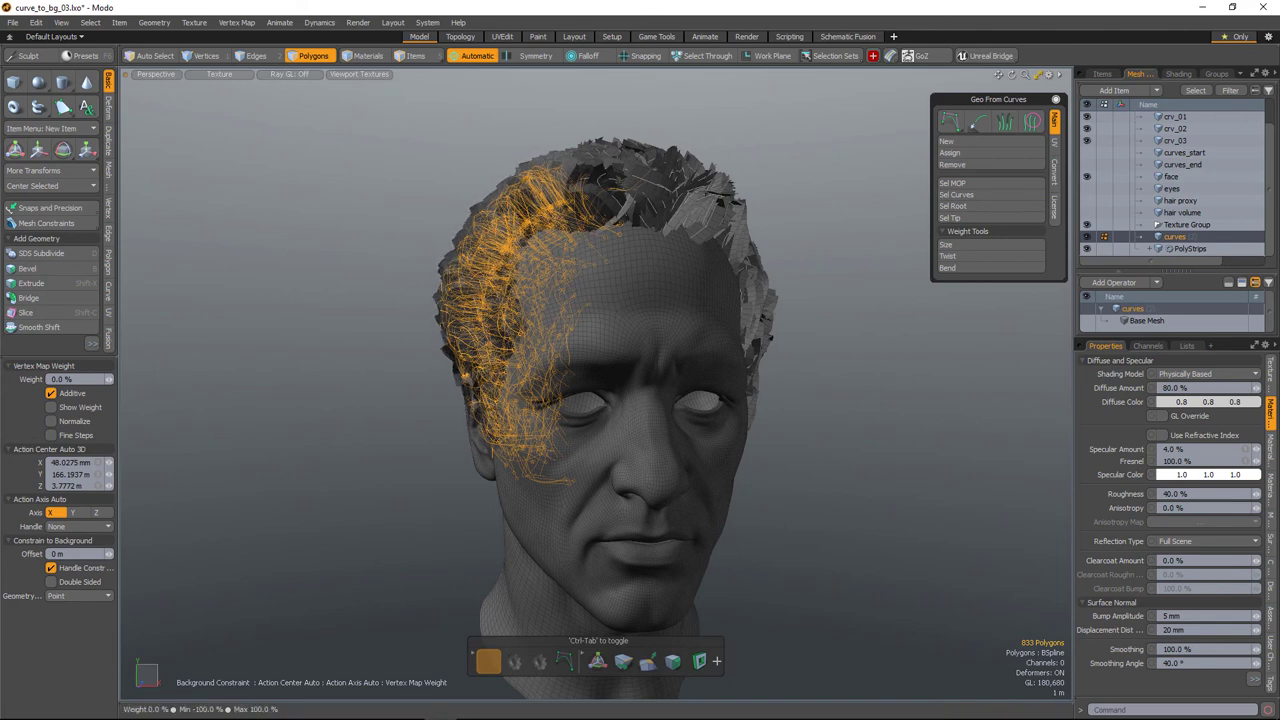
key("space")
left_click(805, 404)
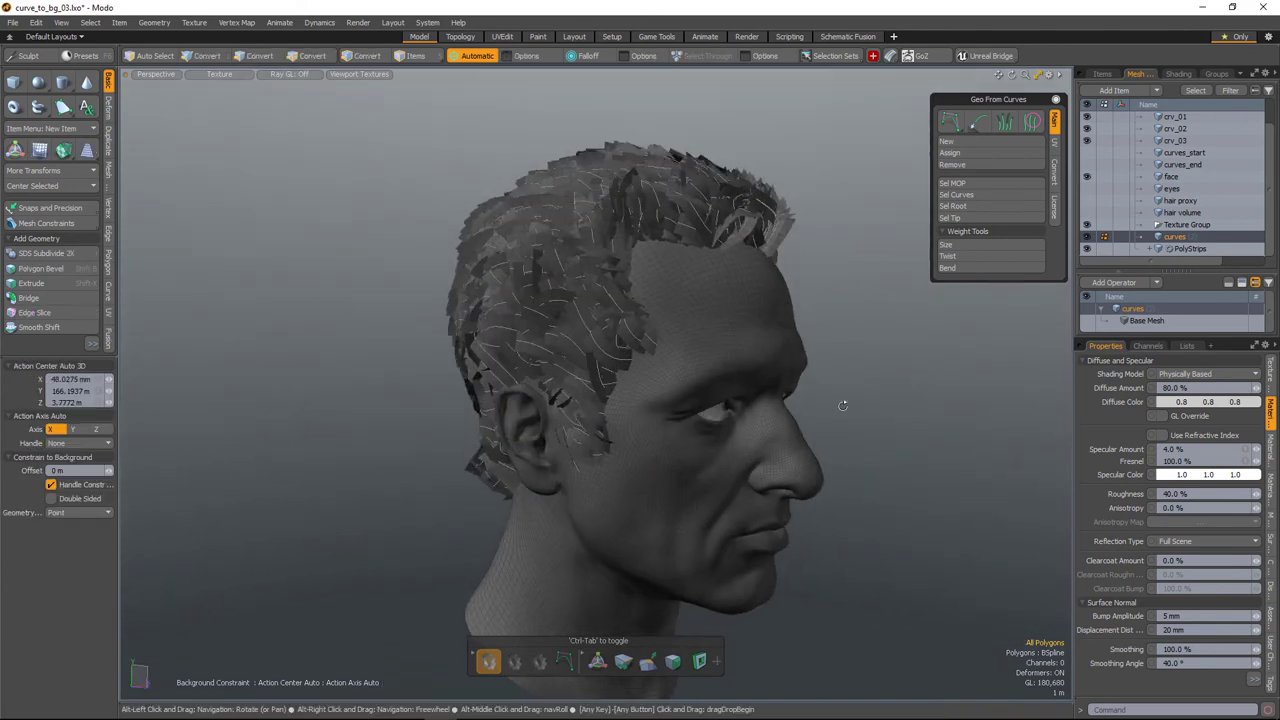
left_click_drag(829, 404, 727, 476, "alt")
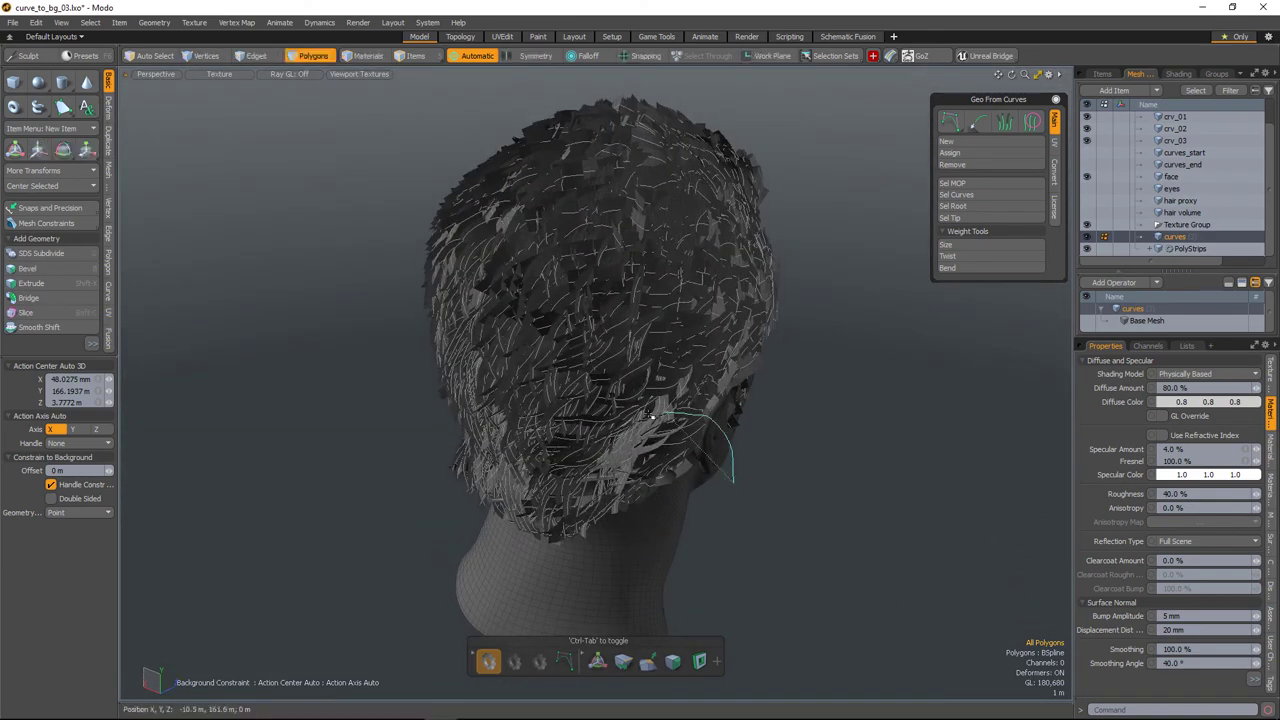
Select the curves around and behind the ear and adjust their Twist weight
left_click(641, 427)
left_click_drag(641, 427, 535, 365, "alt")
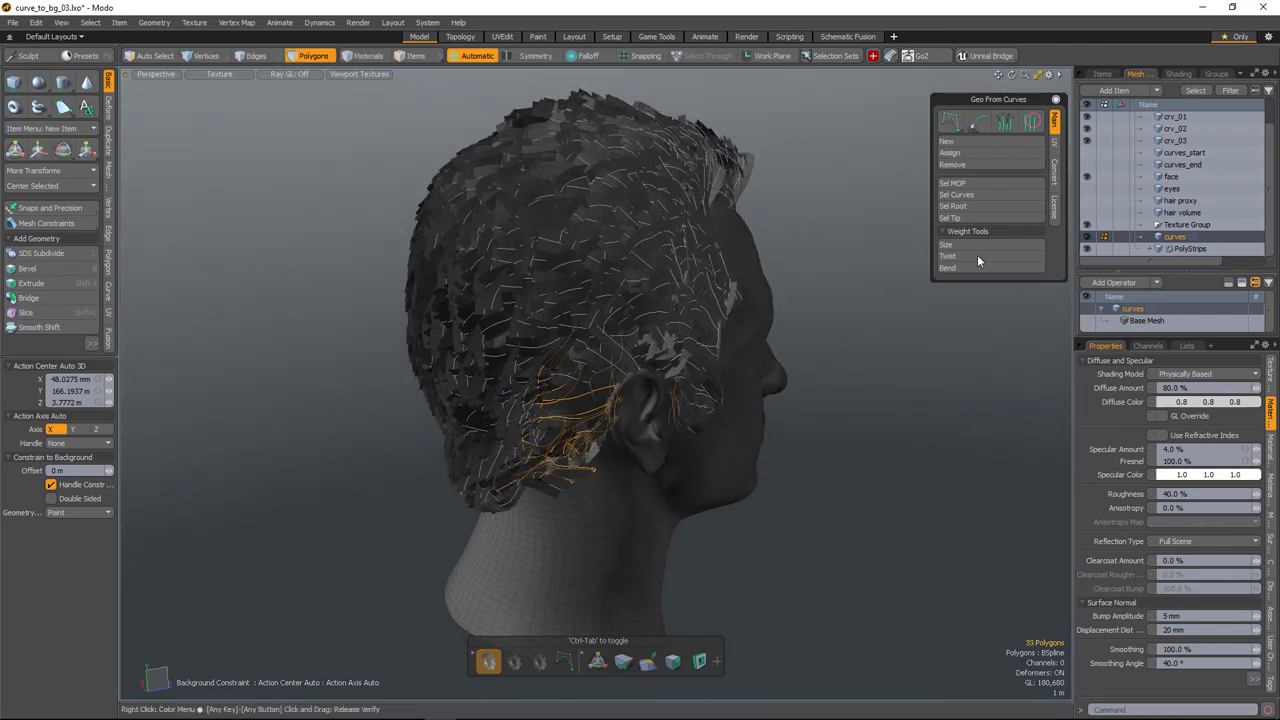
mouse_move(775, 345)
left_mouse_down("alt")
mouse_move(691, 374)
mouse_move(986, 397)
mouse_move(905, 392)
mouse_move(777, 357)
mouse_move(857, 420)
mouse_move(794, 349)
left_mouse_up("alt")
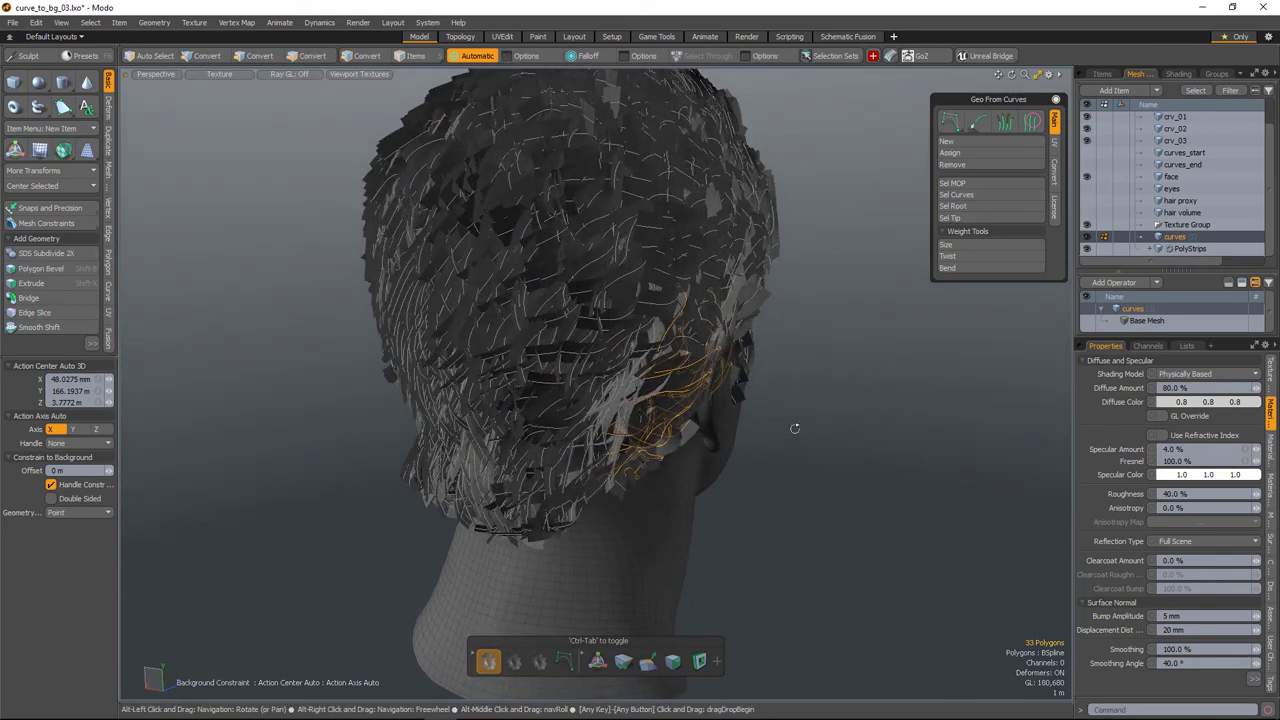
left_click(986, 257)
left_click_drag(825, 430, 655, 462, "alt")
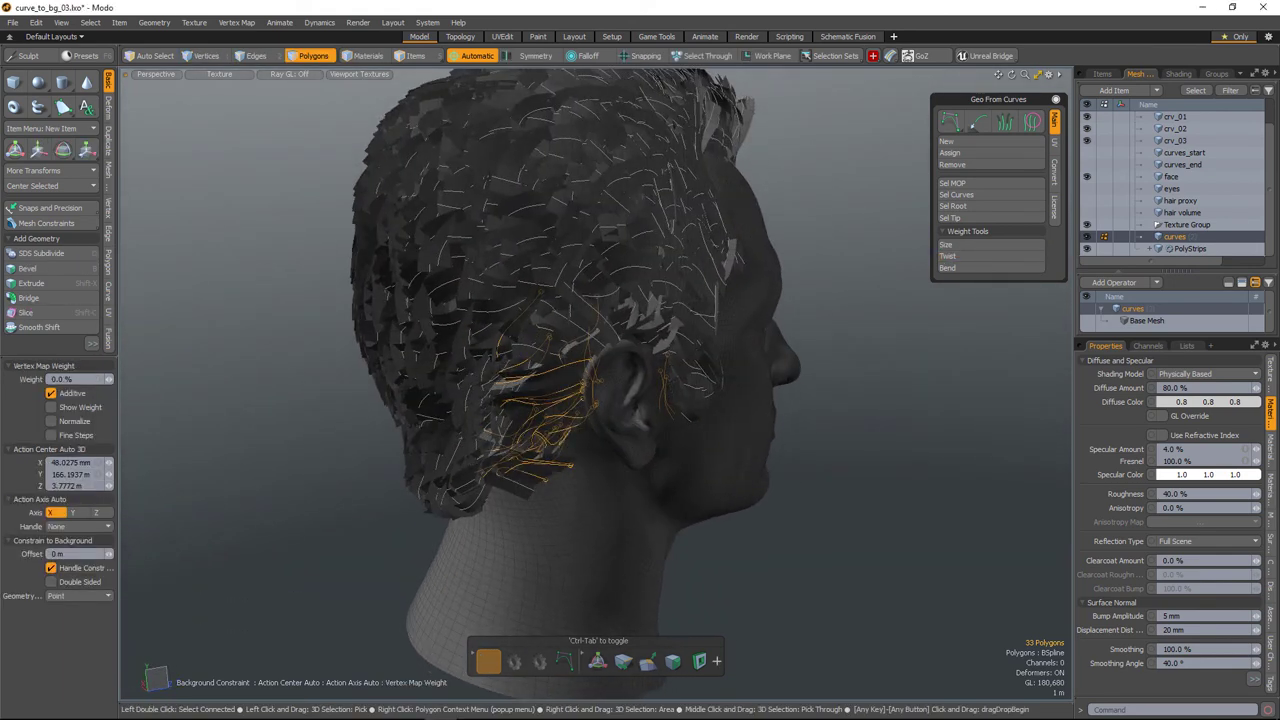
left_click_drag(109, 379, 116, 379)
left_click_drag(760, 490, 796, 490)
left_click_drag(796, 490, 557, 318, "alt")
key("space")
Select a few curves along the front hairline and adjust their weight map value to reorient the strips
left_click(554, 317)
left_click_drag(500, 350, 514, 346, "alt")
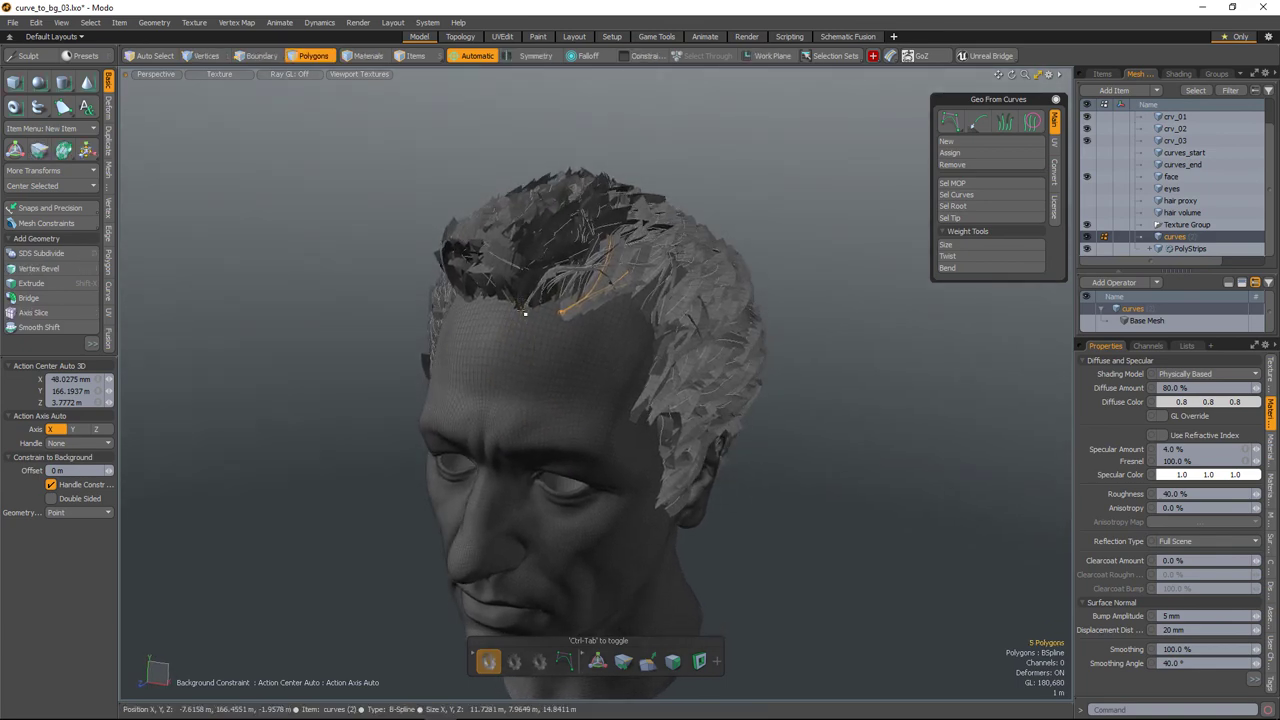
left_click(1022, 268)
left_click_drag(840, 390, 650, 325, "alt")
key("space")
mouse_move(672, 256)
left_mouse_down()
mouse_move(656, 276)
mouse_move(723, 281)
mouse_move(837, 371)
mouse_move(783, 354)
mouse_move(800, 390)
mouse_move(843, 423)
mouse_move(820, 420)
mouse_move(886, 488)
left_mouse_up()
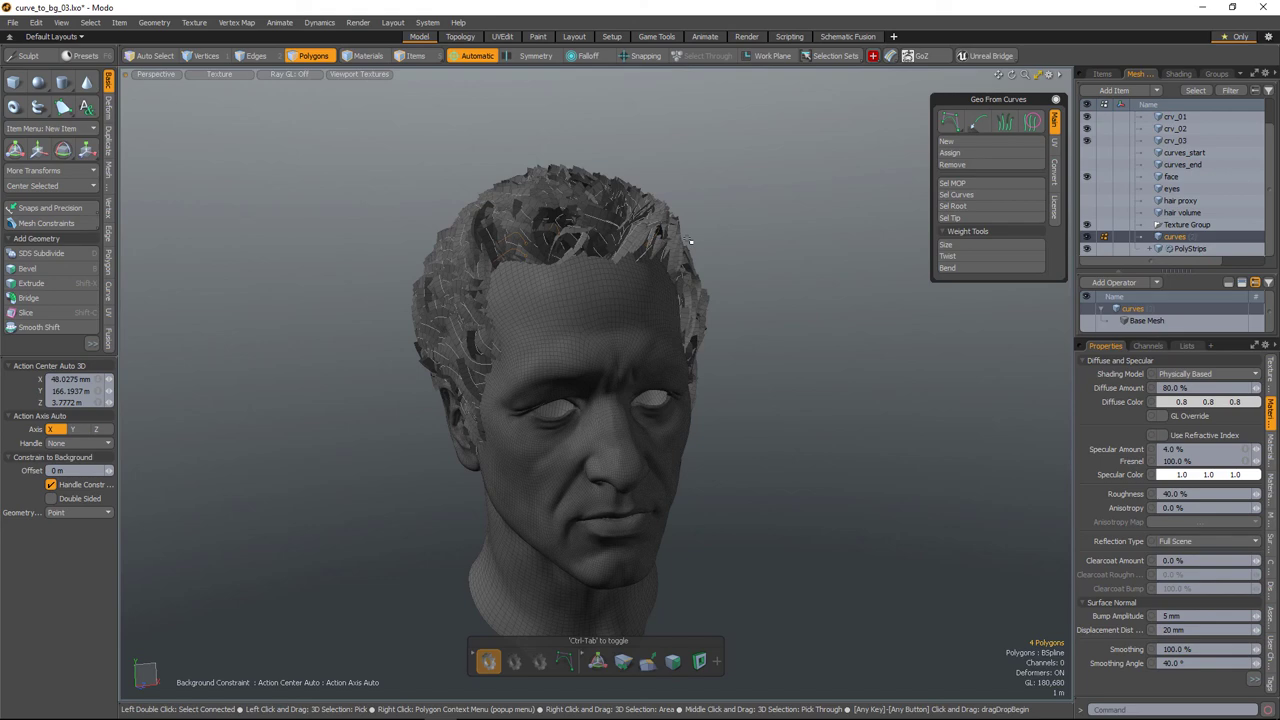
left_click_drag(783, 366, 680, 440, "alt")
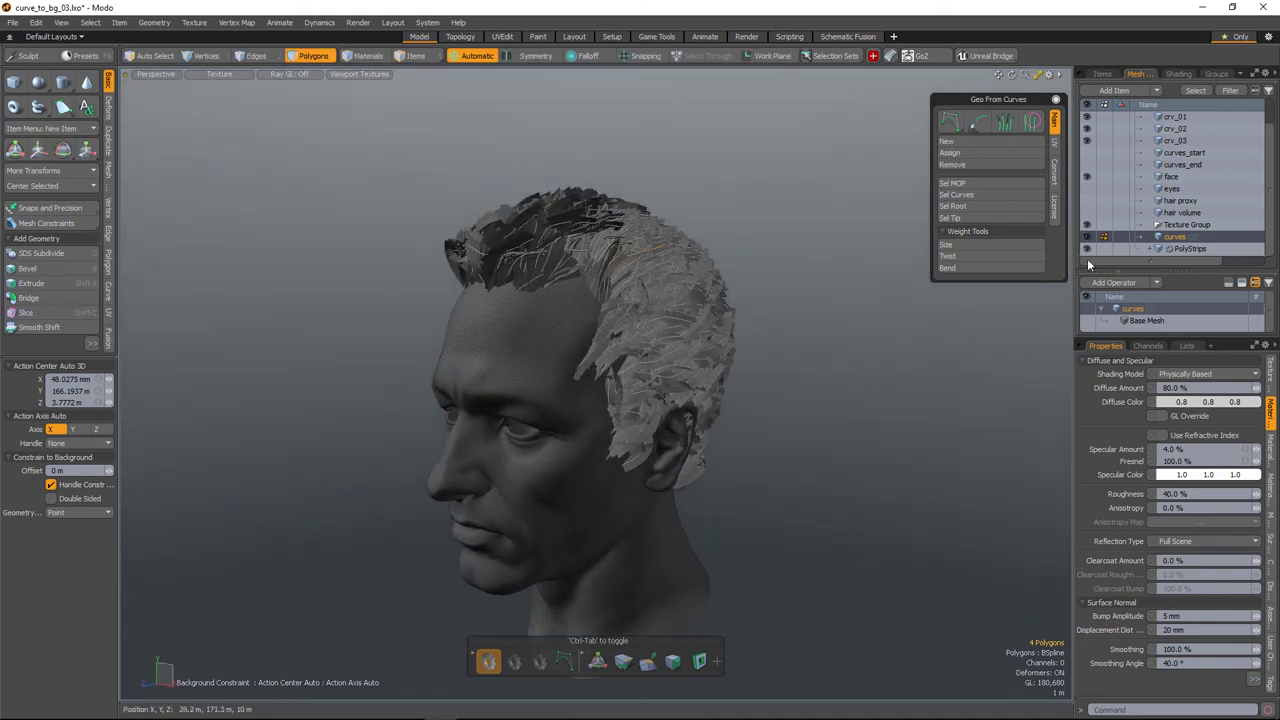
Open the weight map list, and hide the PolyStrips item to inspect the bare curves on the head
left_click(1186, 346)
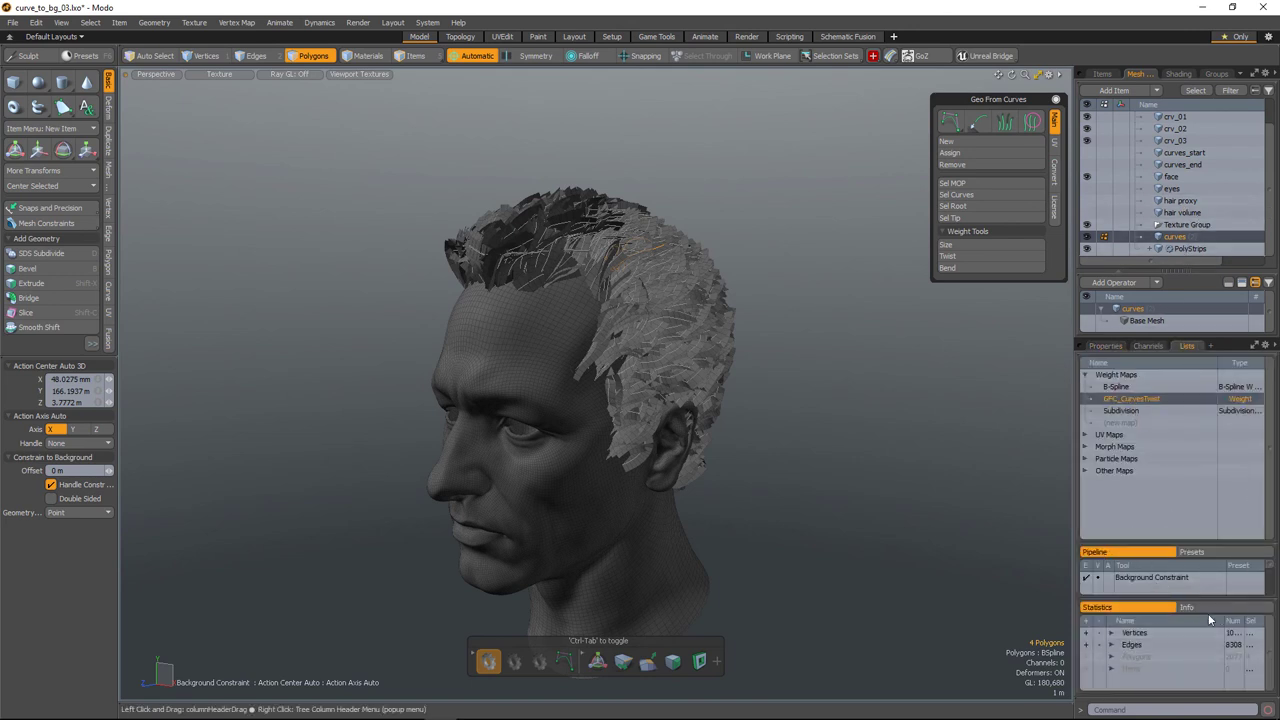
left_click_drag(1210, 620, 1199, 620)
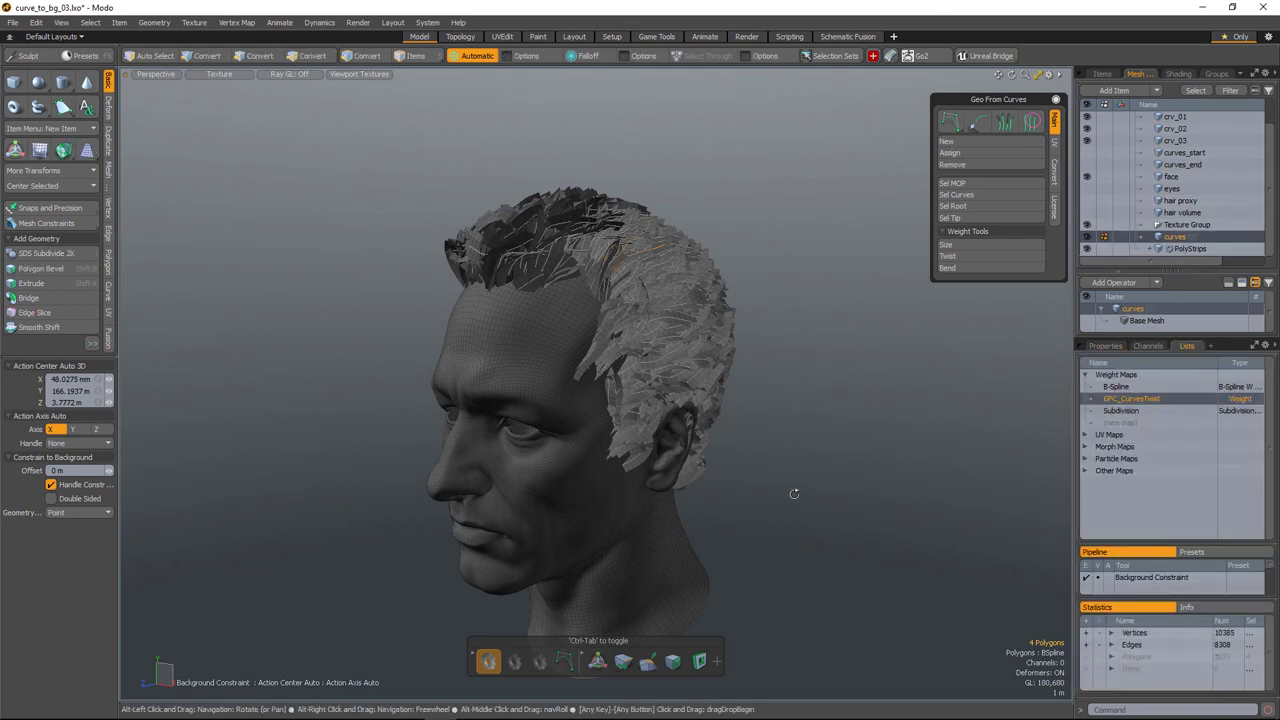
left_click_drag(780, 489, 700, 410, "alt")
left_click(849, 340)
left_click_drag(700, 410, 784, 428, "ctrl+alt")
left_click(1087, 249)
left_click_drag(846, 358, 572, 430, "alt")
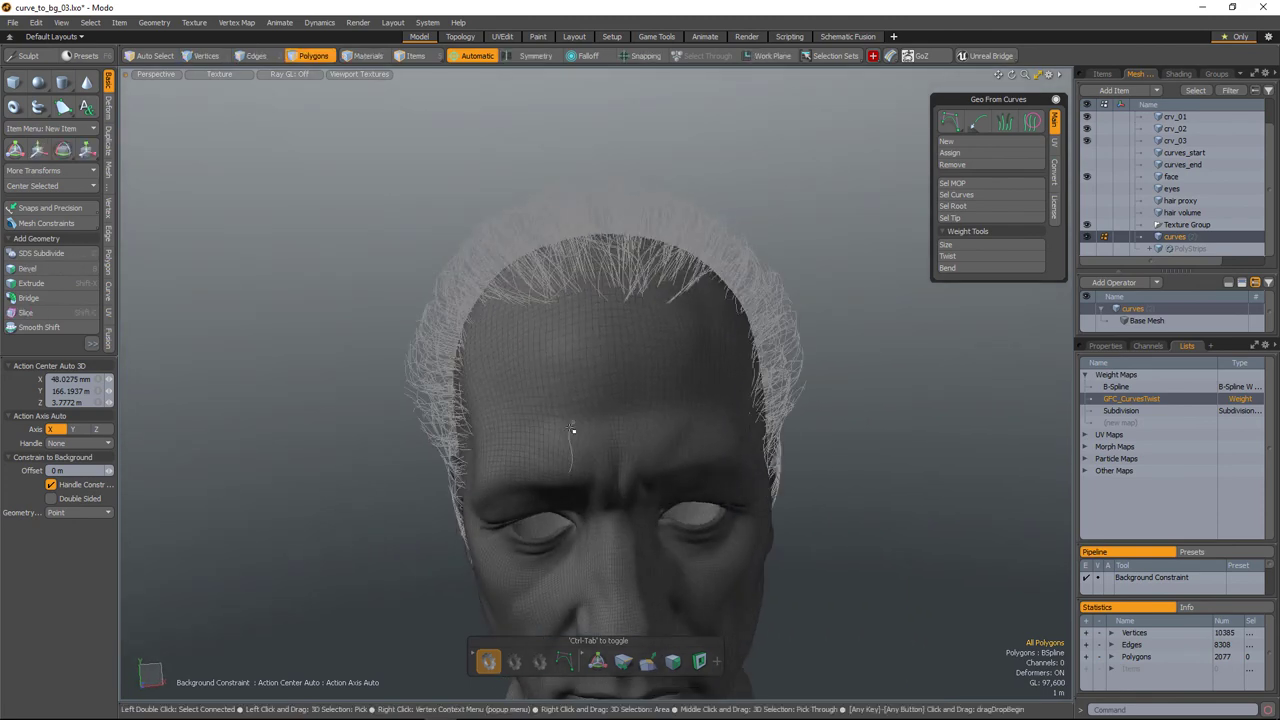
left_click_drag(572, 430, 855, 160, "alt")
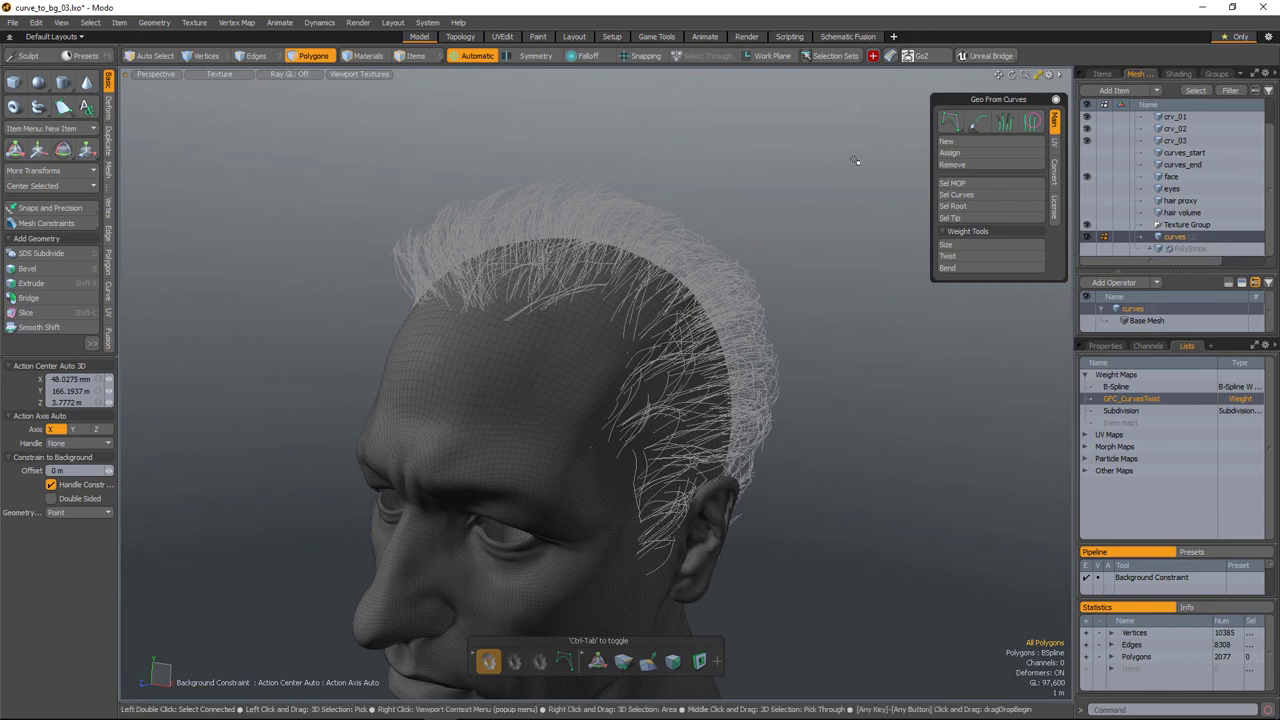
left_click_drag(855, 160, 810, 363, "alt")
Create a new empty scene and add a sphere with a 500 mm radius at the origin
key("ctrl+n")
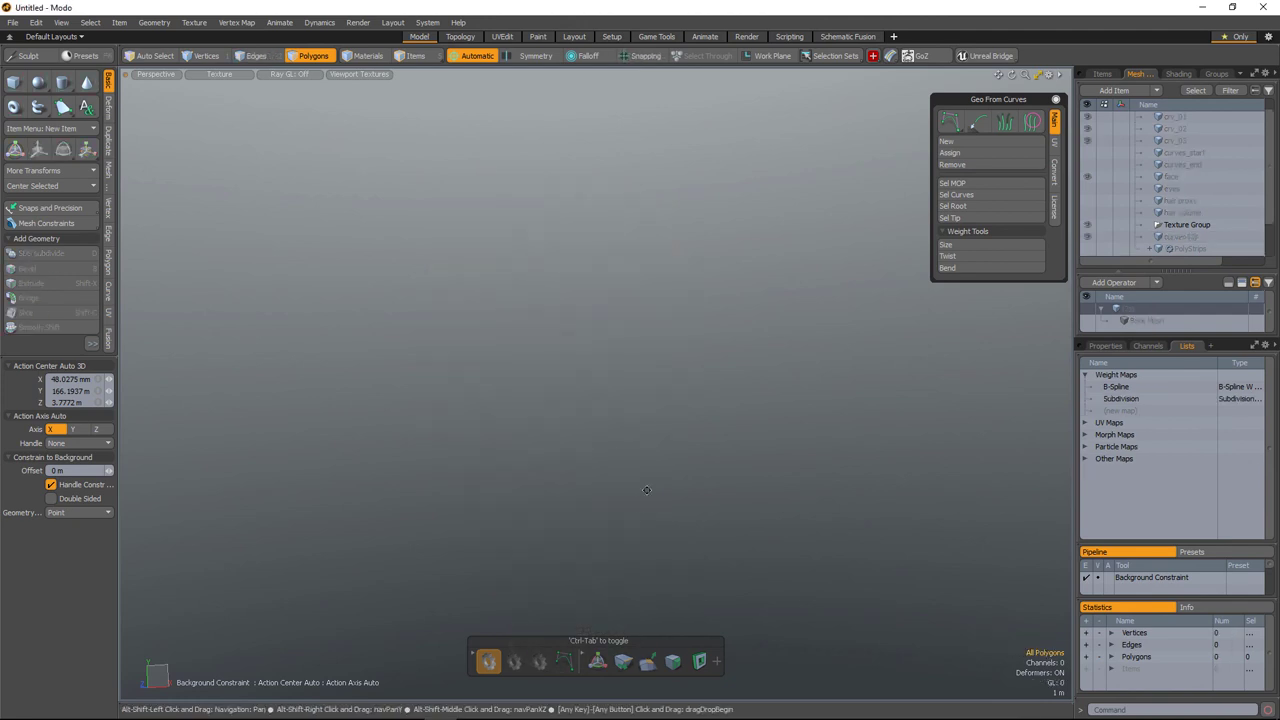
key("a")
left_click_drag(741, 493, 690, 536, "alt")
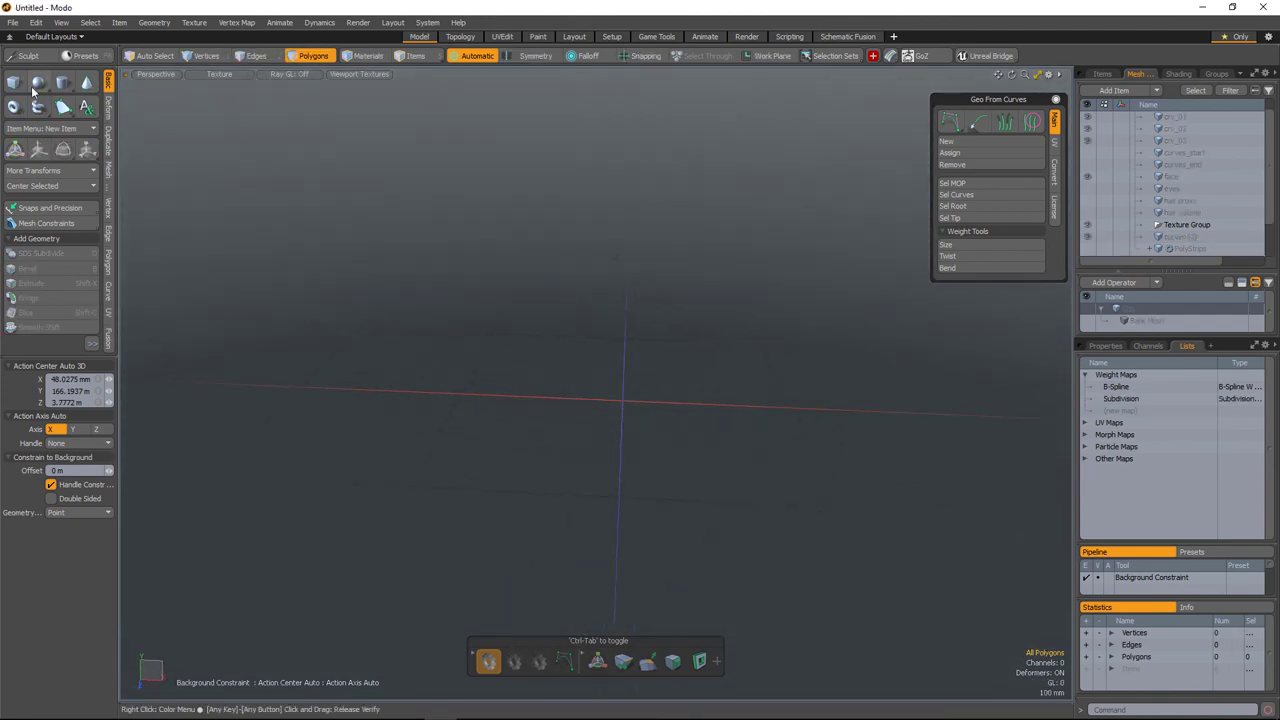
left_click(37, 84)
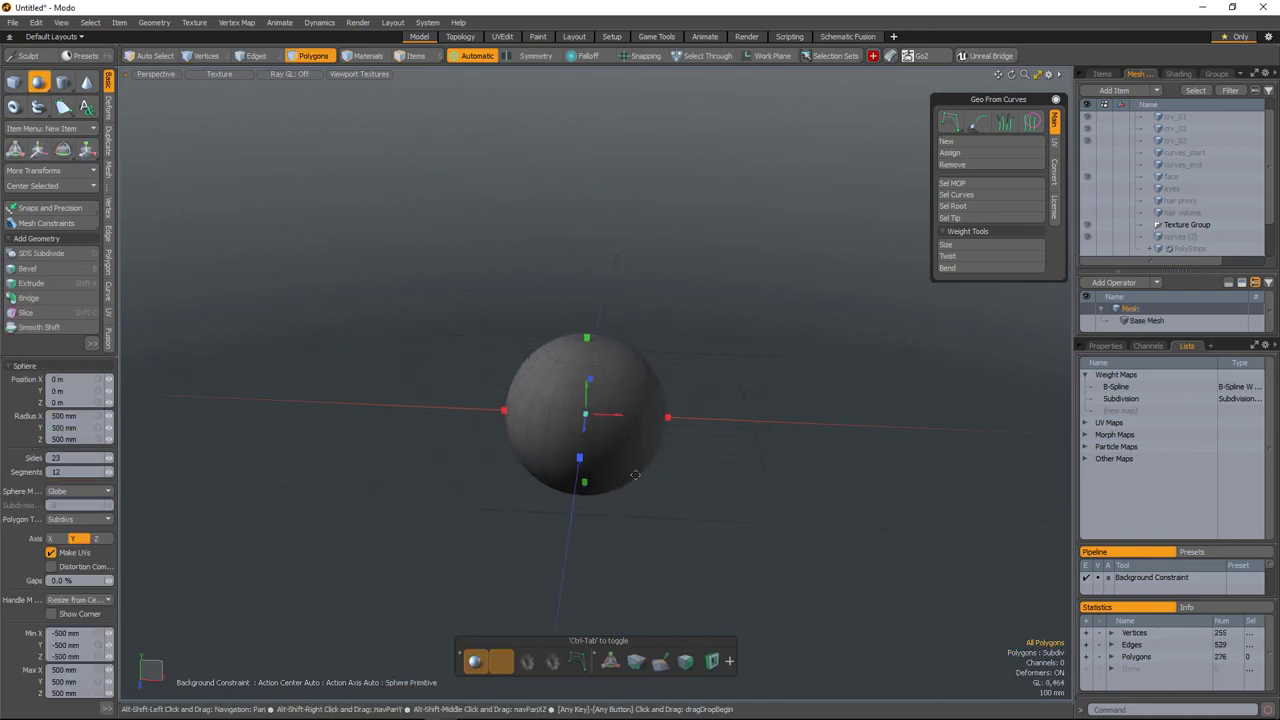
key("space")
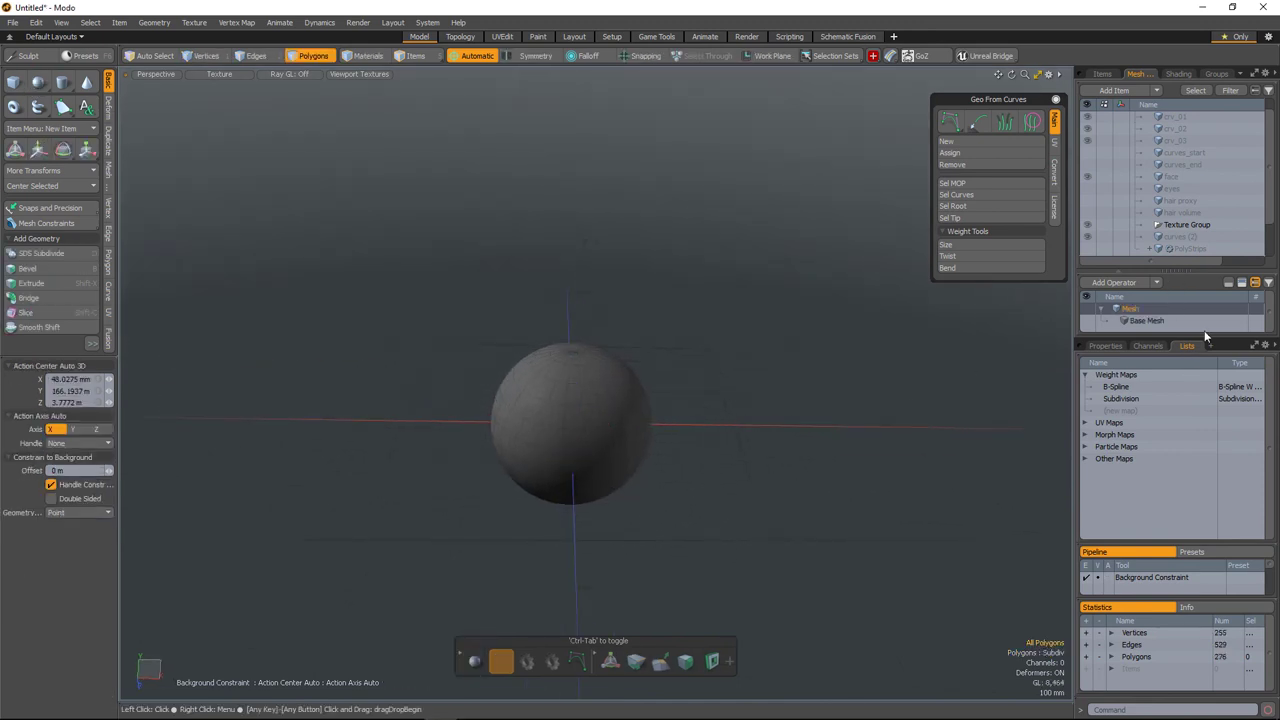
left_click_drag(1212, 337, 1214, 363)
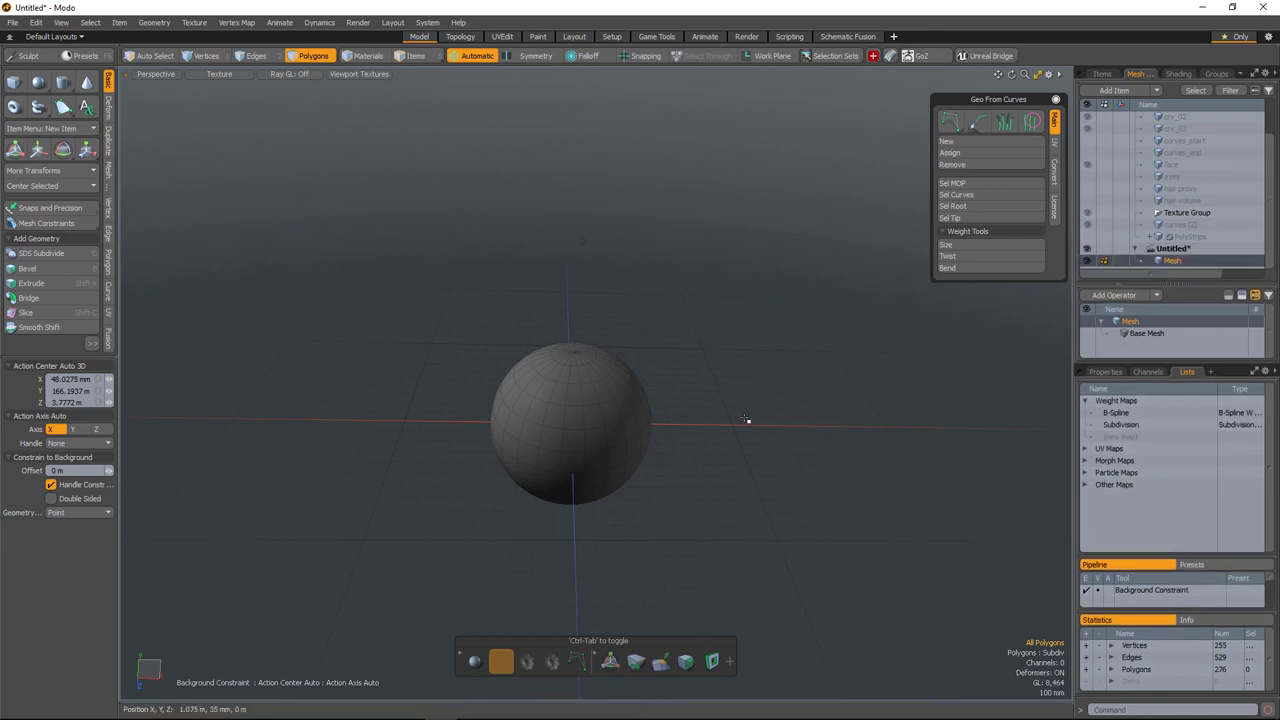
Add a new mesh item and draw a five-point B-spline curve arching above the sphere
key("n")
left_click(951, 124)
left_click_drag(748, 332, 575, 296, "alt")
left_click(655, 175)
left_click(744, 169)
left_click(811, 210)
key("space")
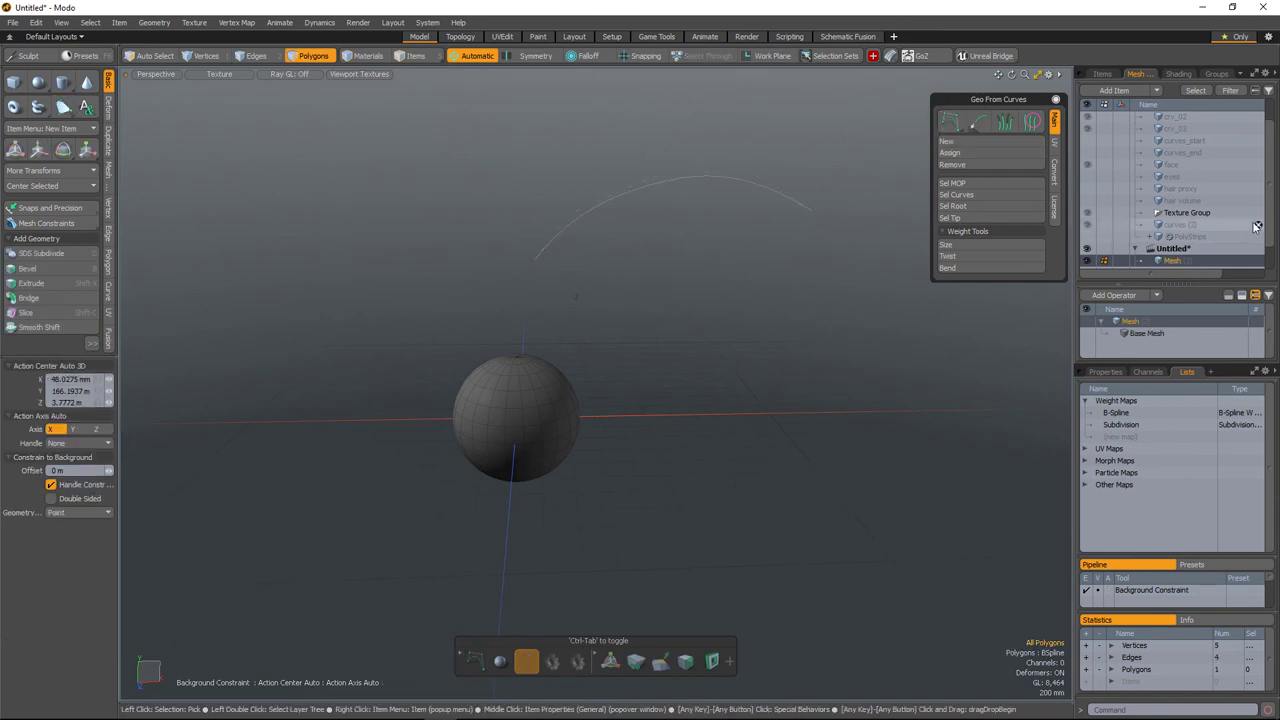
Select both the curve mesh and the sphere mesh in the new scene
left_click_drag(1270, 228, 1272, 272)
left_click(1171, 264, "ctrl")
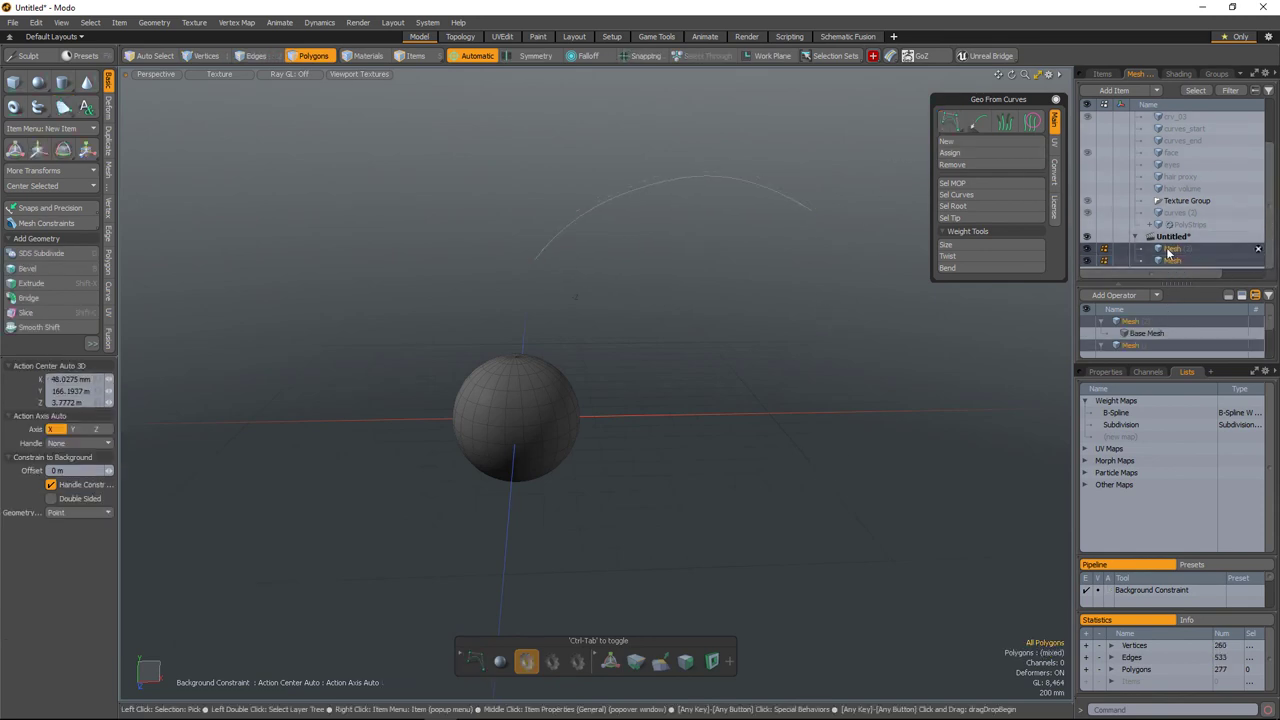
left_click(1168, 250)
left_click(1170, 261, "ctrl")
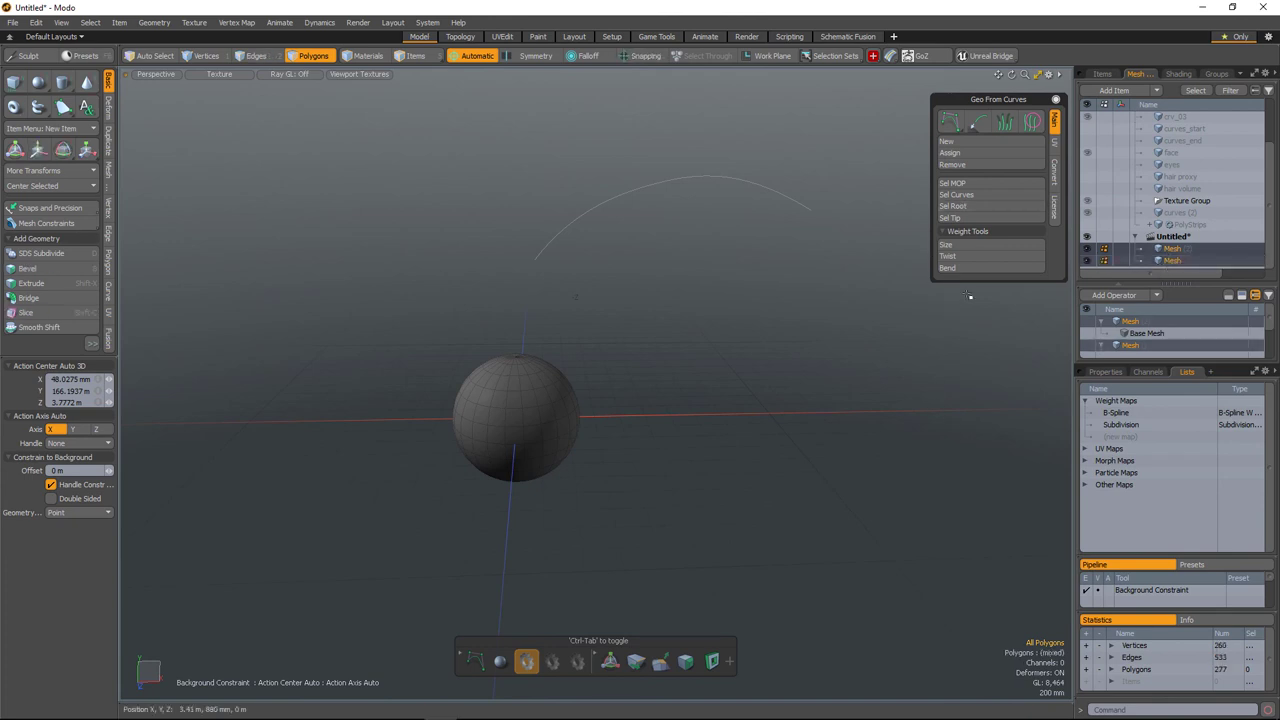
Try different Curve To BG distances on the arched curve with Lock Length off
left_click(978, 123)
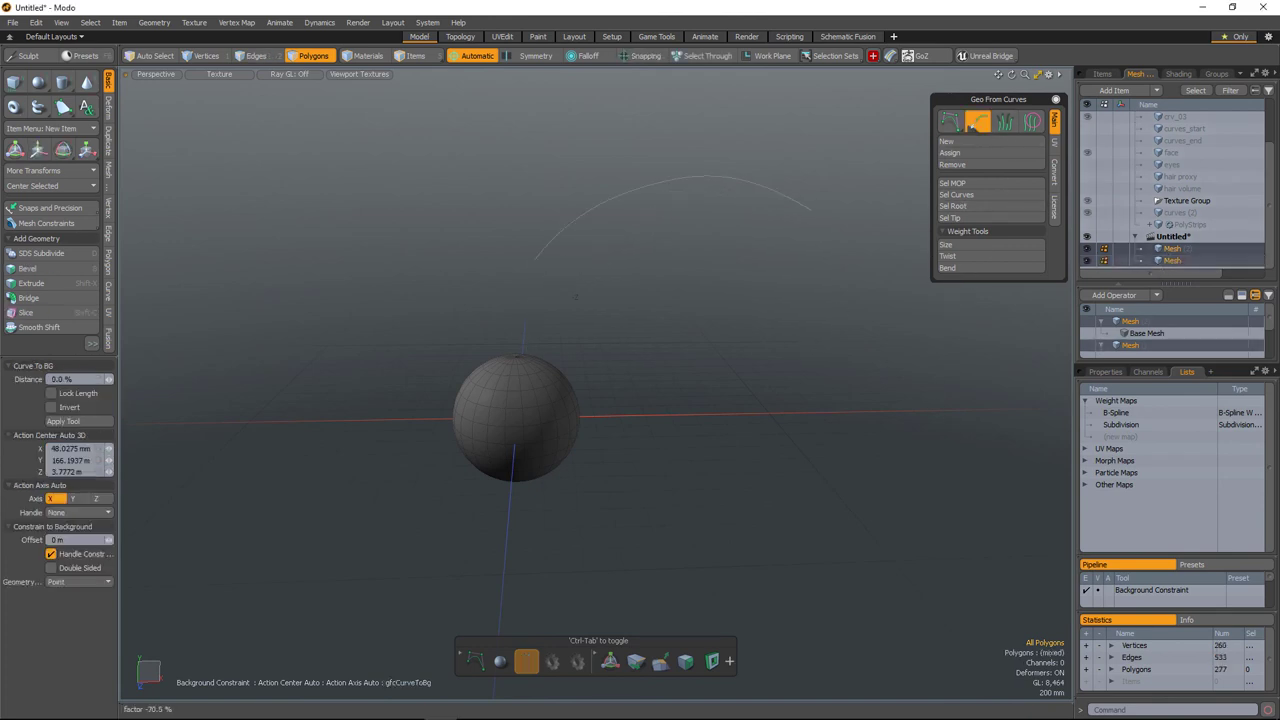
left_click_drag(575, 297, 737, 297)
left_click_drag(575, 296, 575, 296)
mouse_move(604, 370)
left_mouse_down()
mouse_move(690, 370)
mouse_move(604, 370)
left_mouse_up()
left_click_drag(316, 168, 316, 168)
key("space")
Select the arched curve and display its B-spline control points
left_click(708, 178)
left_click(950, 122)
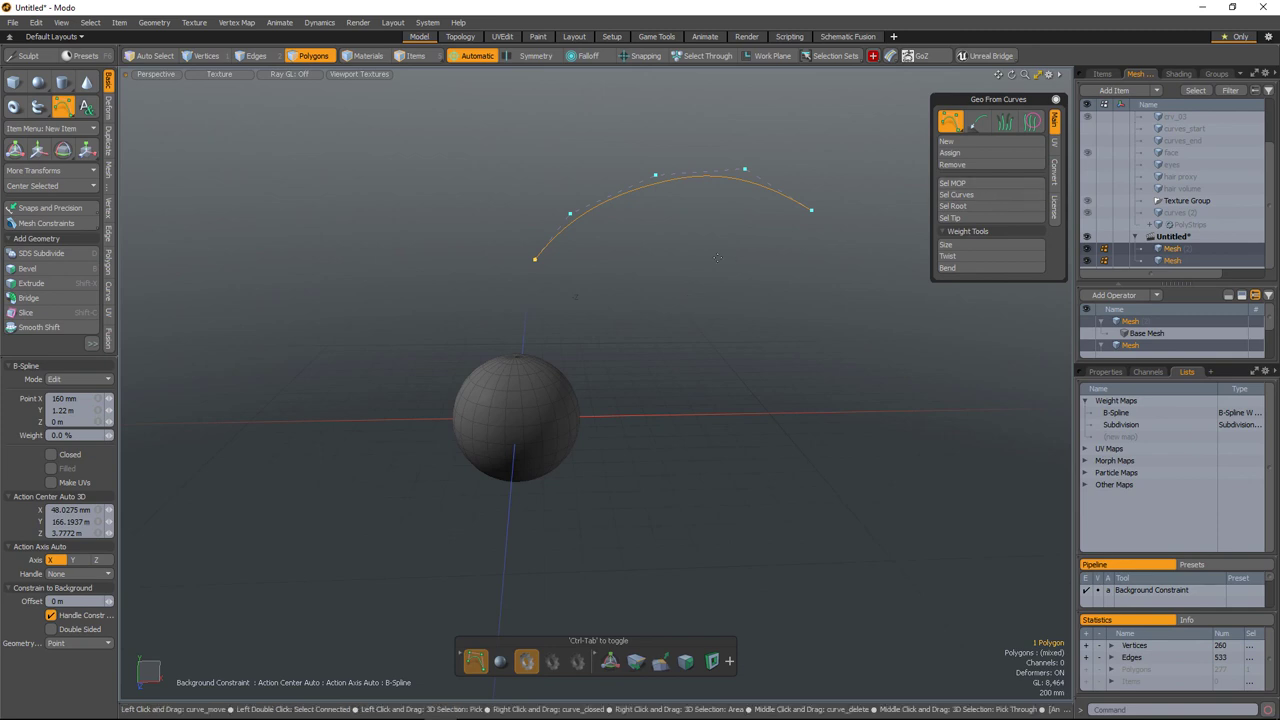
key("space")
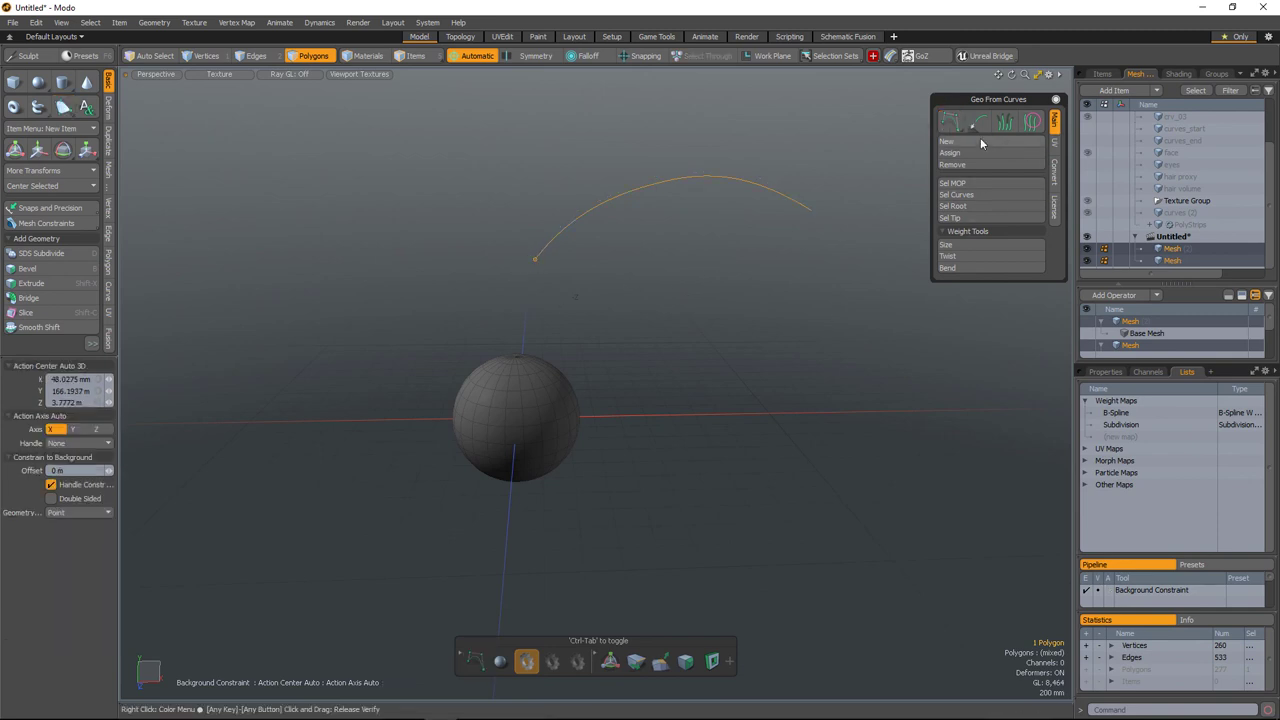
Start Curve To BG on the selected curve, enable Lock Length and try a distance
left_click(977, 121)
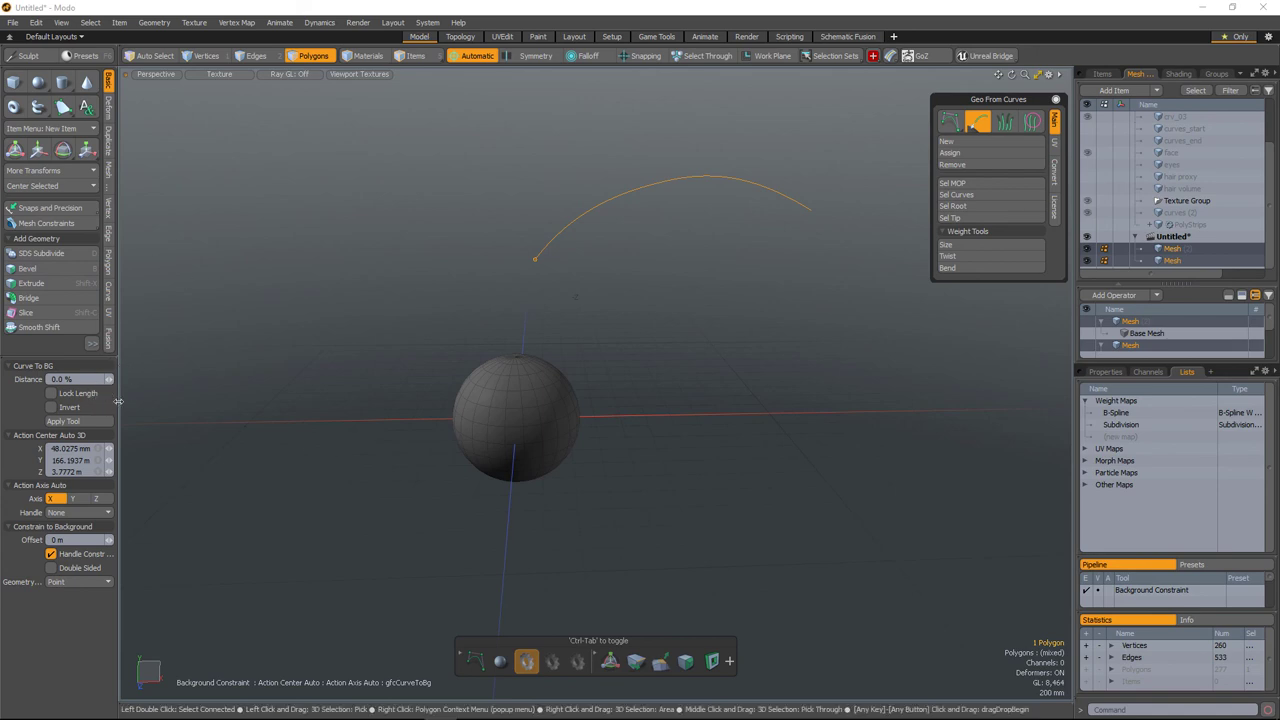
left_click(84, 398)
left_click_drag(300, 390, 266, 390)
scroll(602, 328, "down", 3)
left_click_drag(602, 328, 529, 362, "alt+shift")
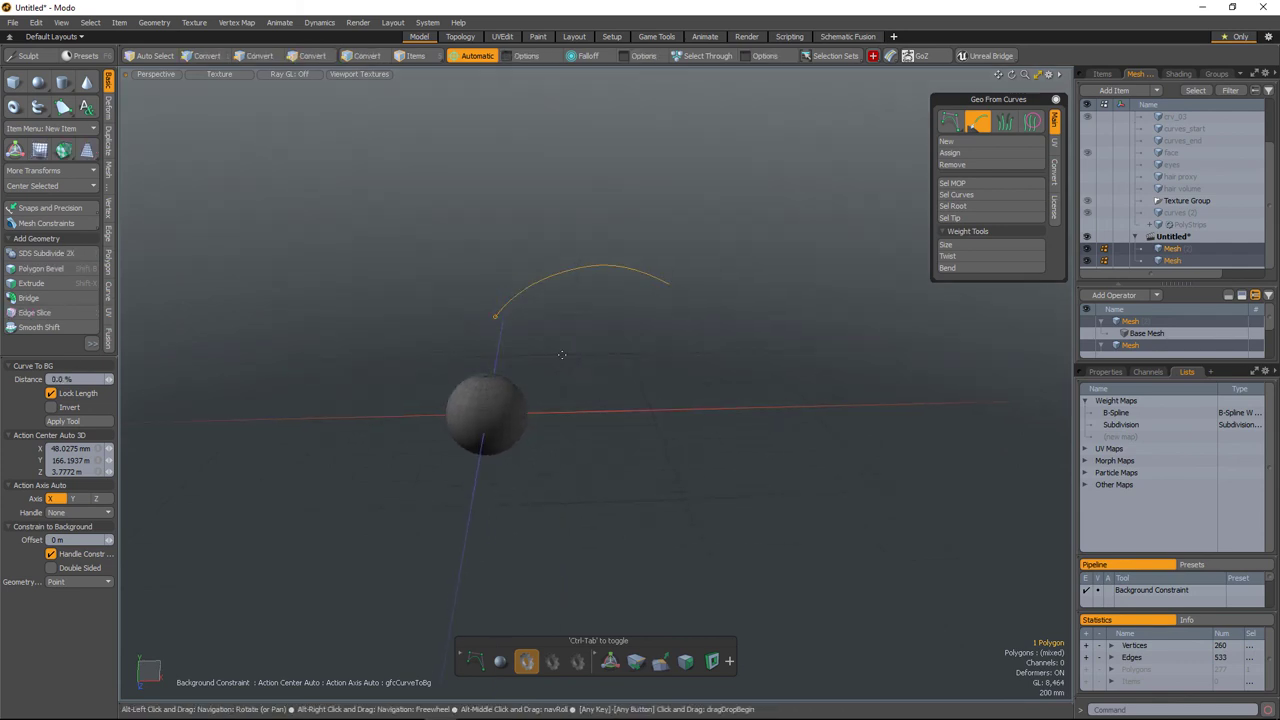
Move one of the curve's upper control points down to bend it into an S shape
key("space")
left_click(205, 55)
left_click(625, 262)
key("w")
left_click_drag(681, 206, 698, 297)
key("space")
key("space")
key("space")
key("c")
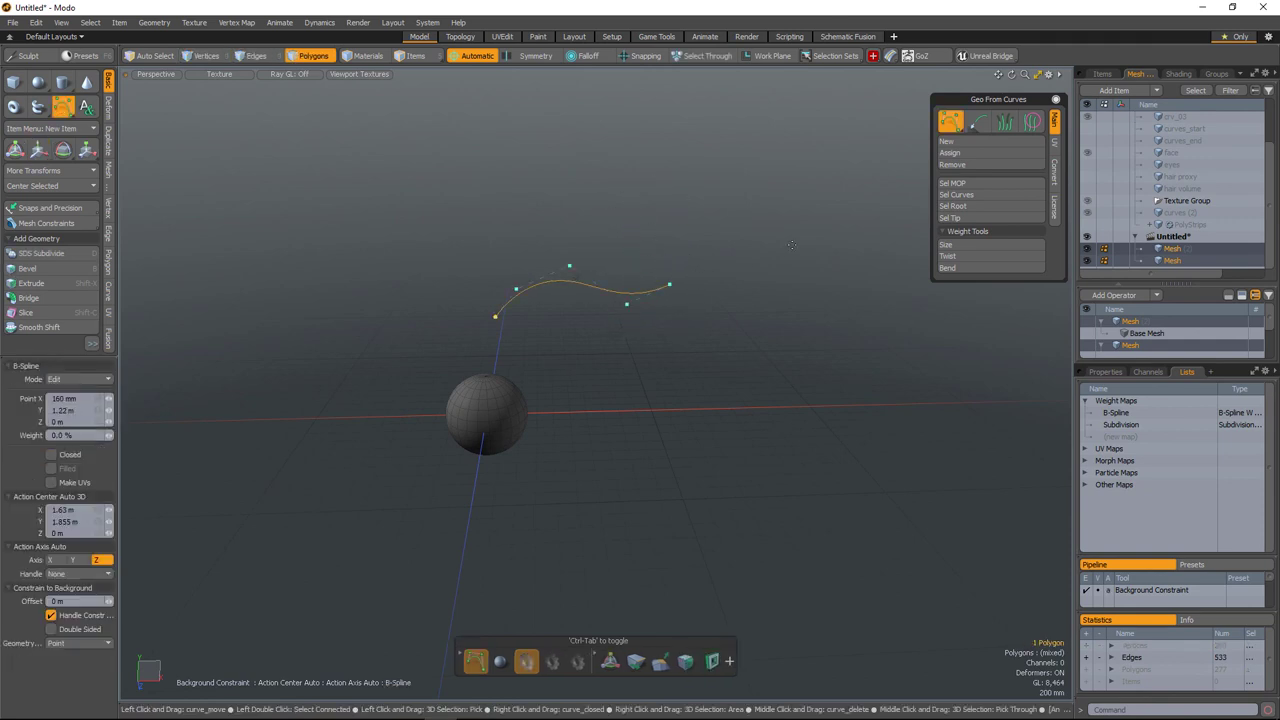
Apply Curve To BG to the S-shaped curve with Lock Length and Invert enabled at 100% distance
left_click(977, 121)
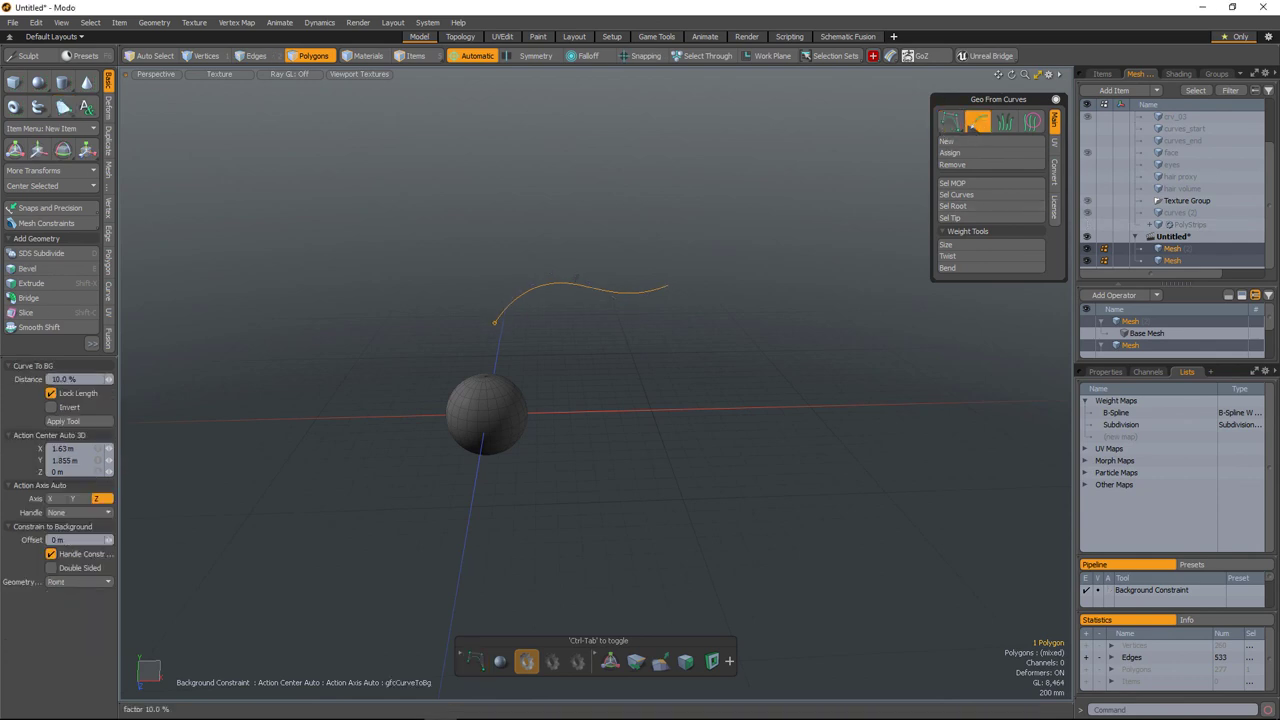
mouse_move(576, 278)
left_mouse_down()
mouse_move(668, 280)
mouse_move(550, 280)
mouse_move(610, 280)
mouse_move(566, 280)
left_mouse_up()
left_click_drag(453, 448, 480, 426, "alt")
left_click(54, 407)
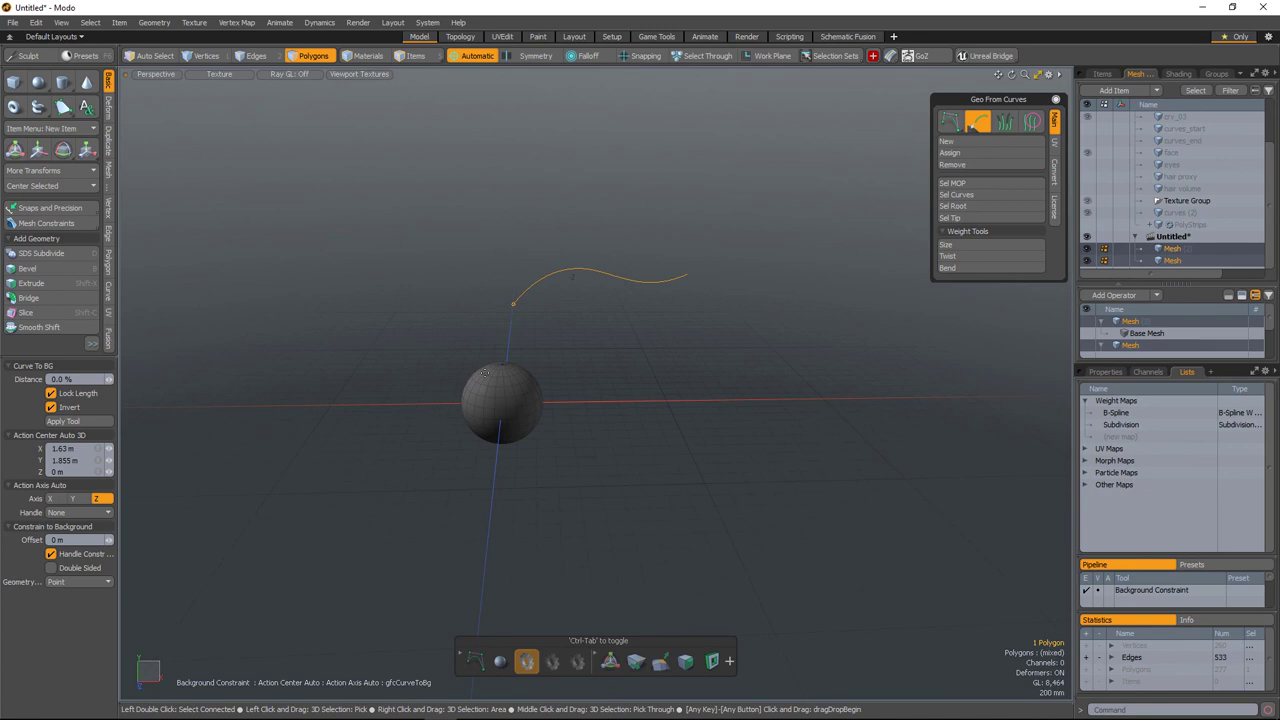
left_click_drag(572, 278, 672, 278)
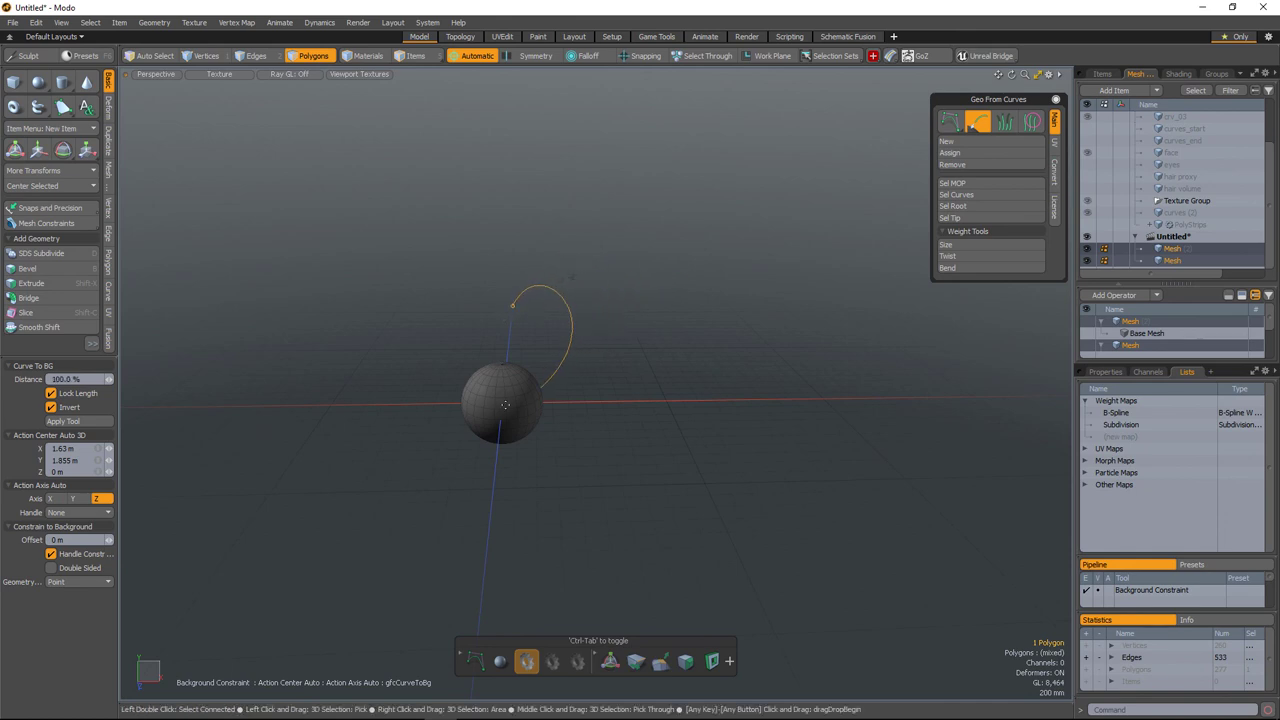
left_click(84, 396)
left_click(85, 396)
left_click_drag(609, 416, 669, 423, "ctrl+alt")
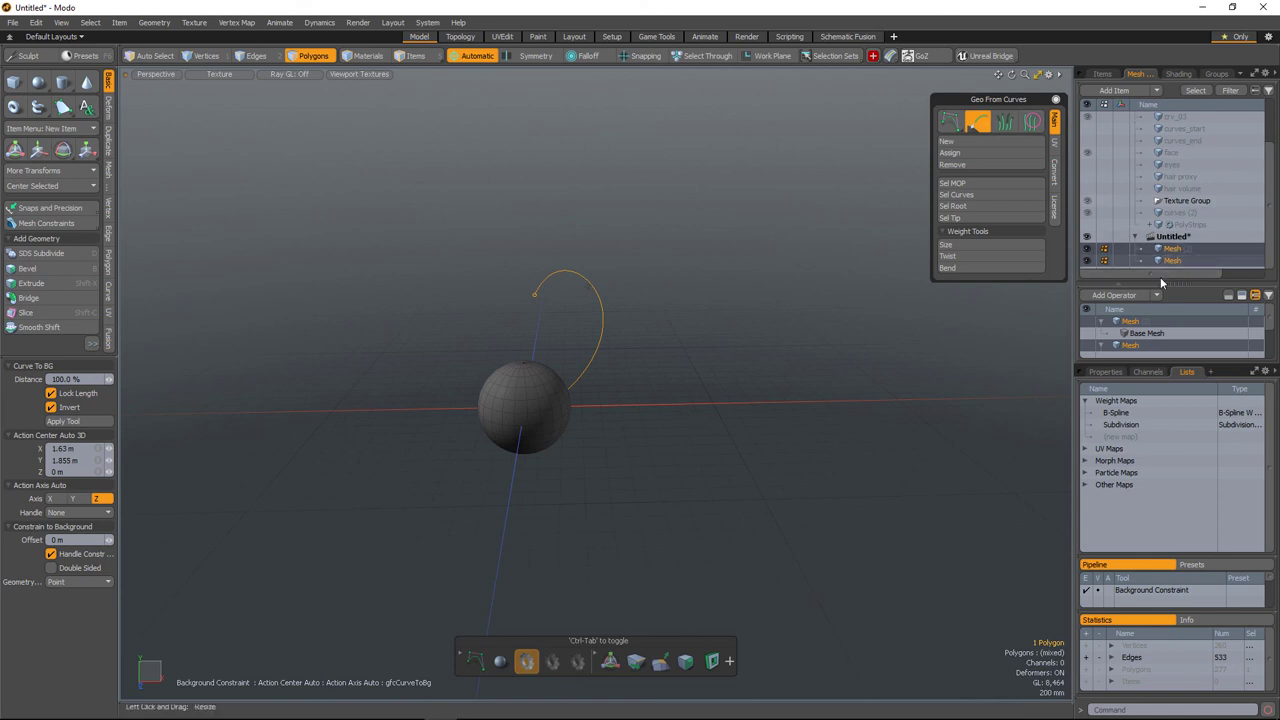
Return to the curve_to_bg_03 scene and select its face mesh, framing the whole head
left_click_drag(1135, 362, 1135, 484)
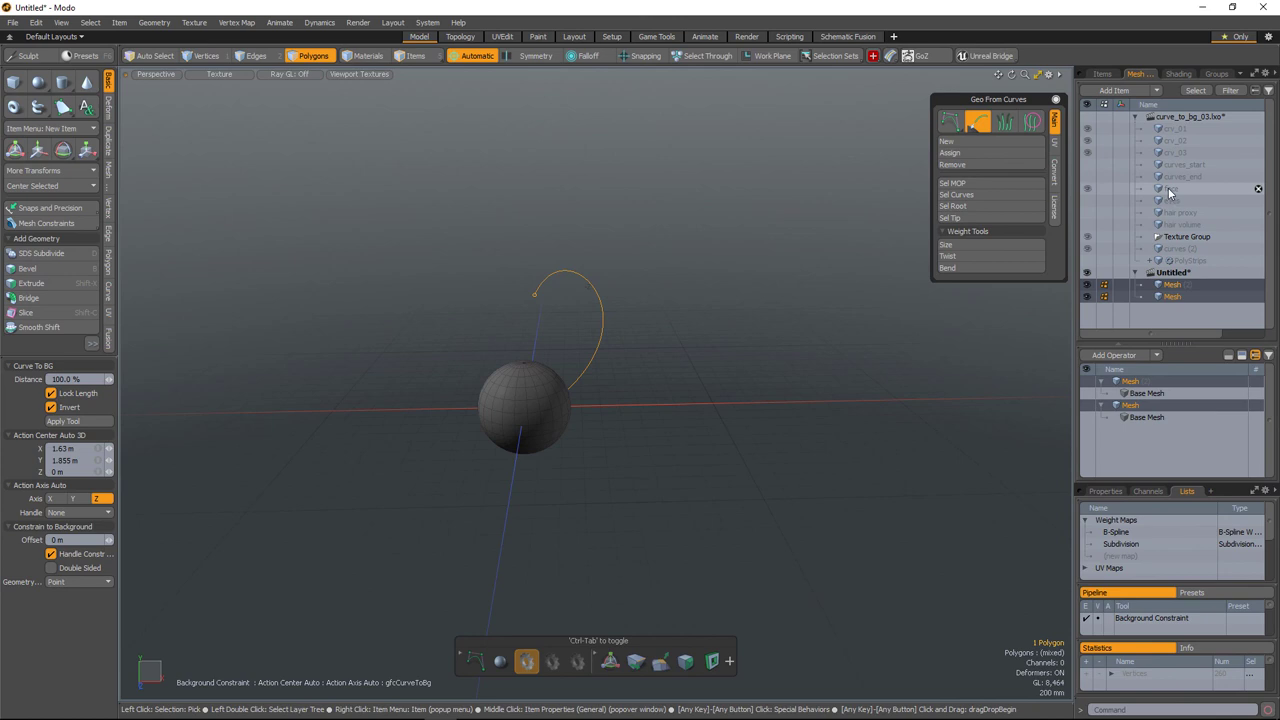
left_click(1170, 190)
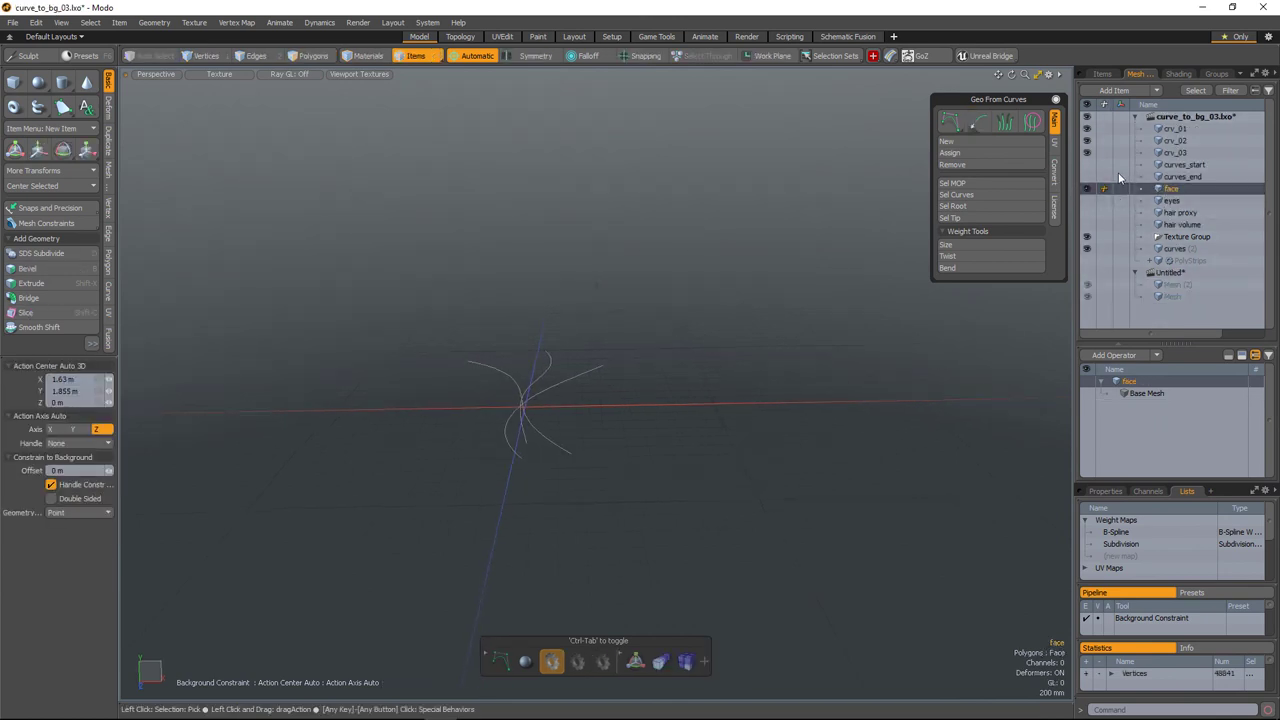
left_click(1173, 153)
left_click(1175, 141)
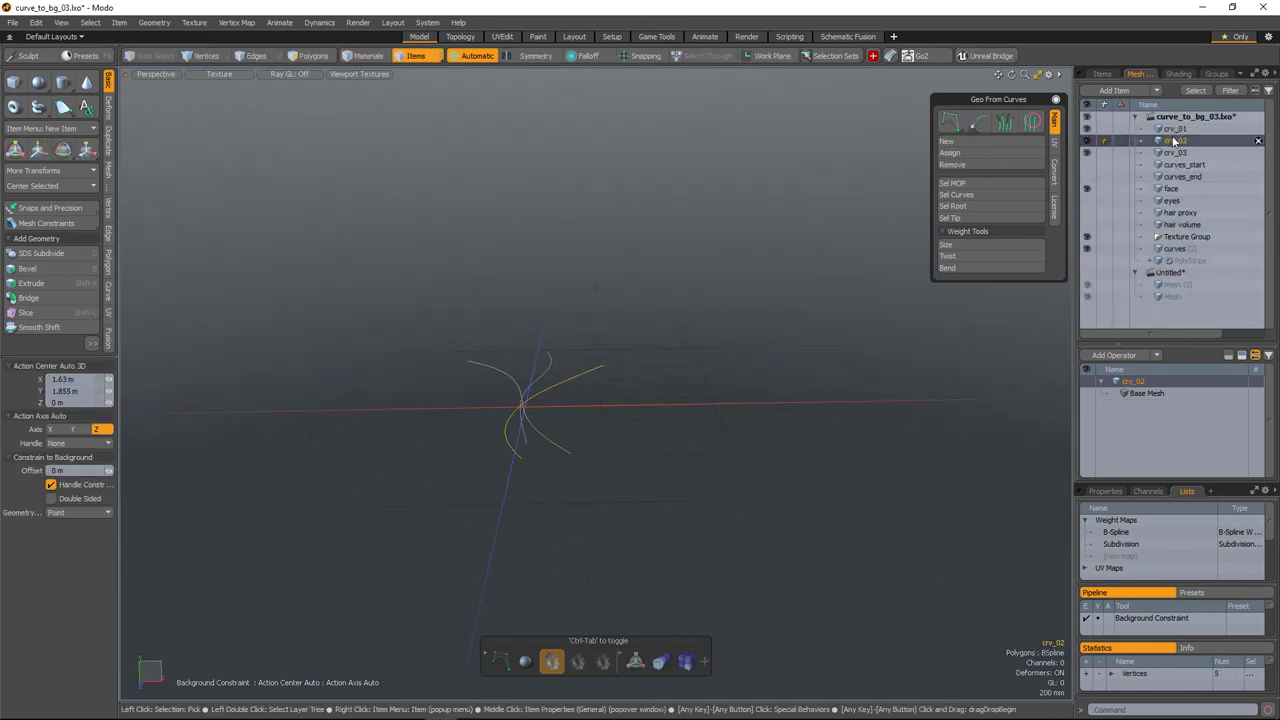
left_click(1169, 193)
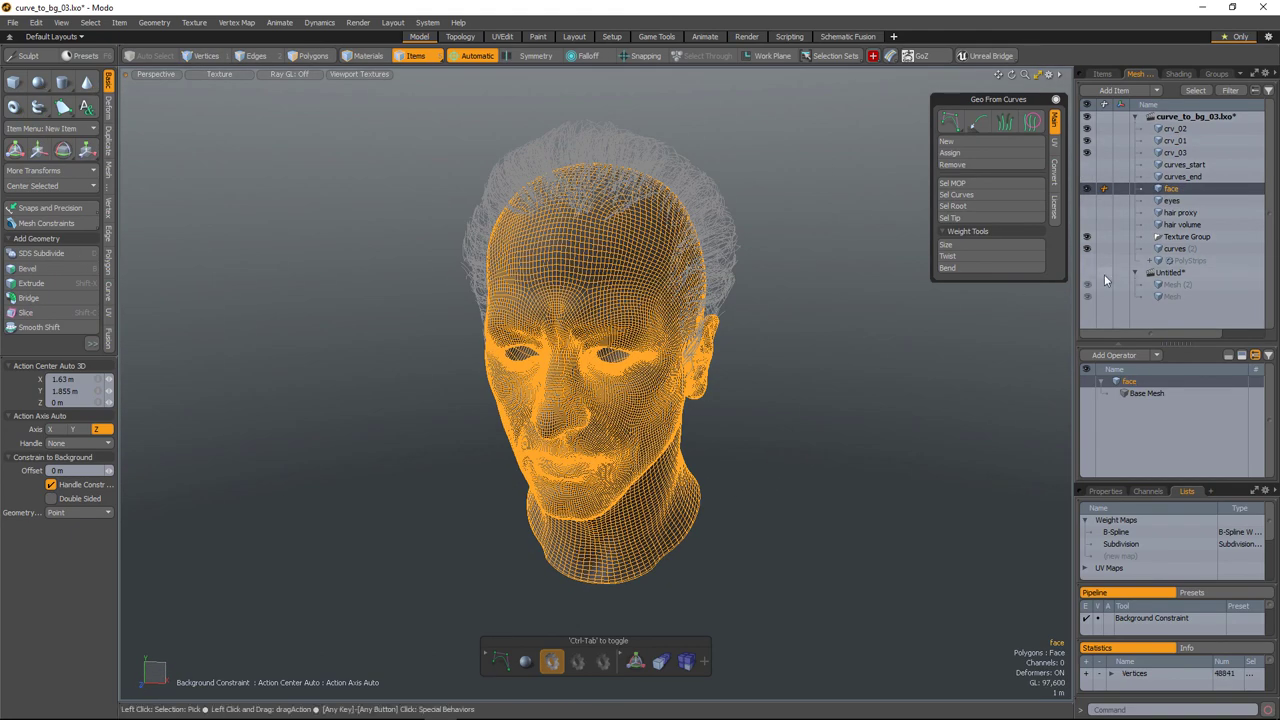
Show the PolyStrips hair and clear the item selection to view the finished head
left_click(1088, 258)
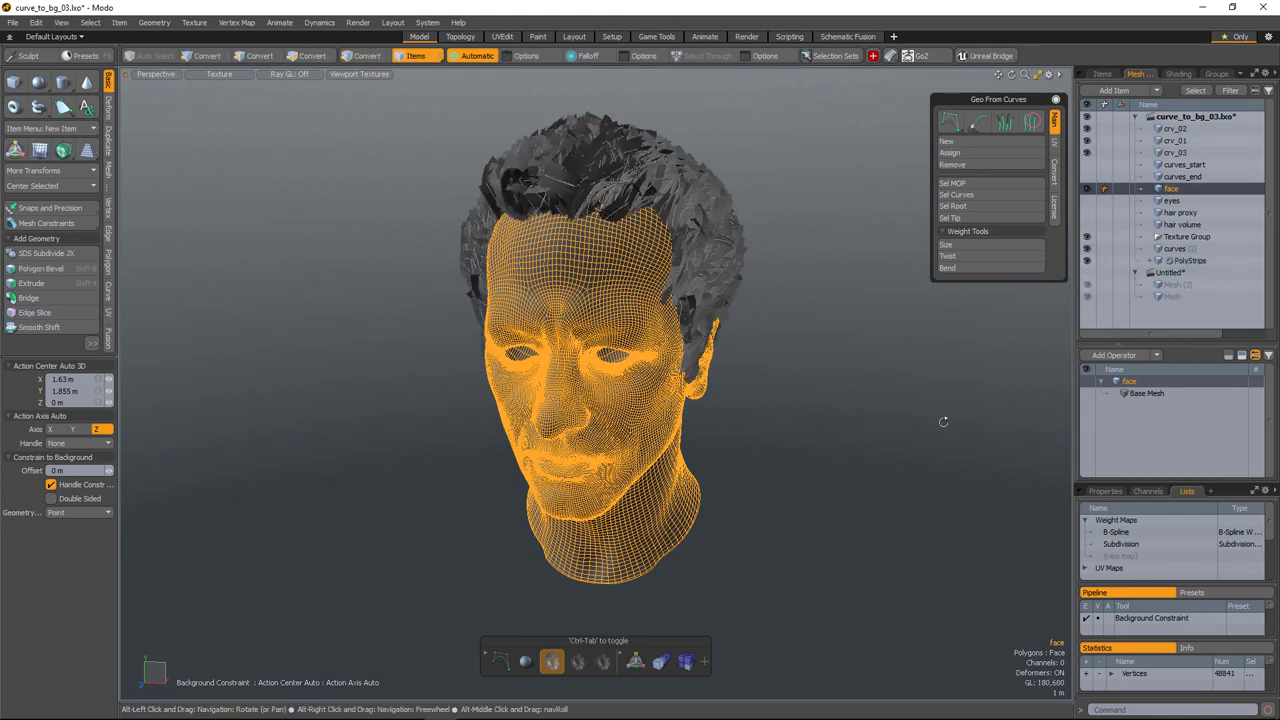
left_click(918, 421)
left_click_drag(689, 462, 898, 528, "alt")
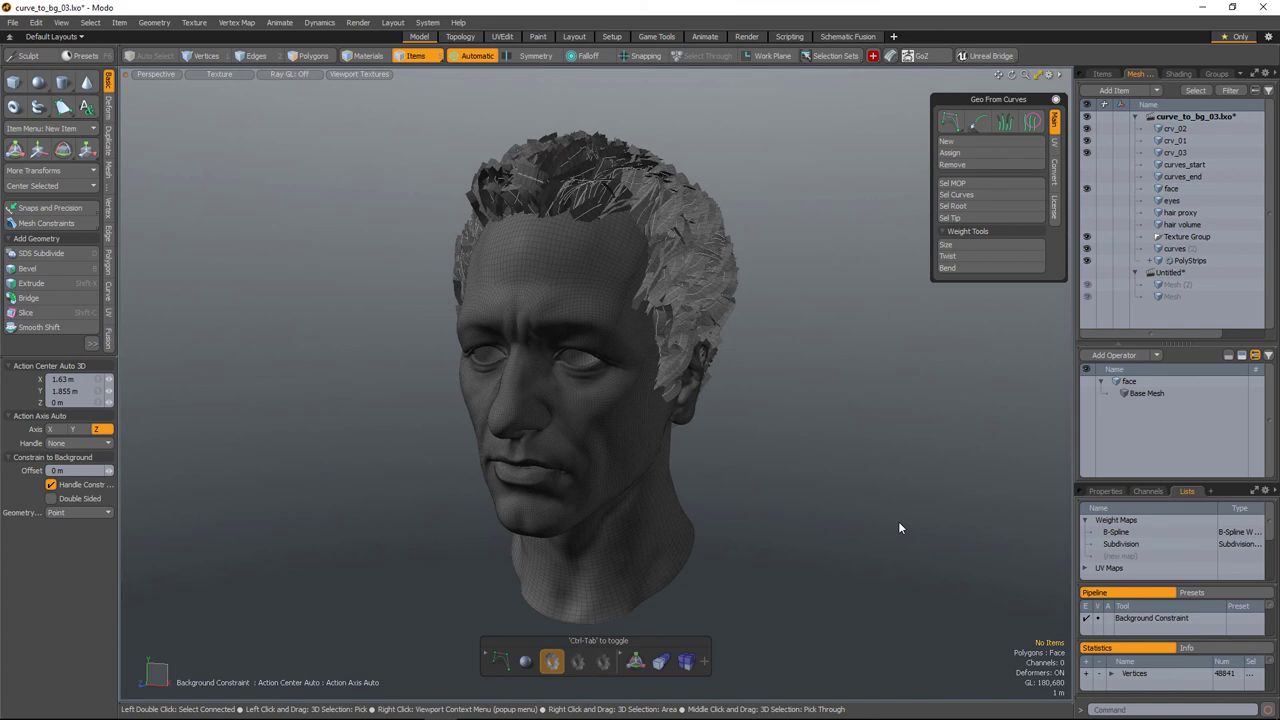